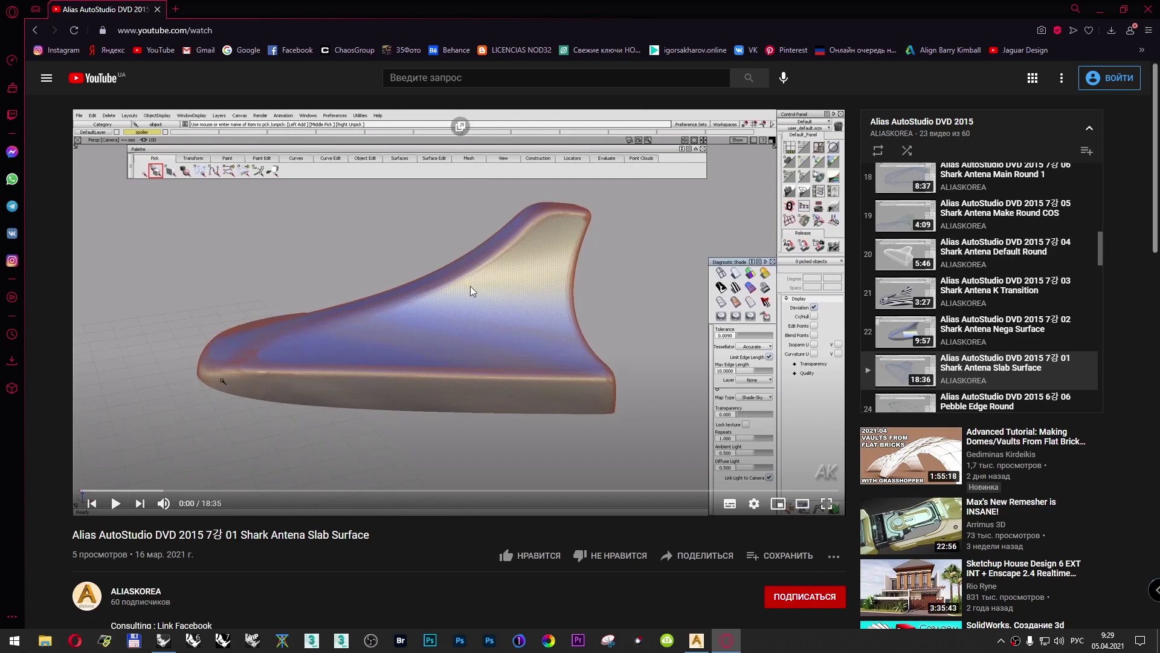
Step: Switch to Alias AutoStudio and add a new layer to the Shark_Antena file
left_click(696, 641)
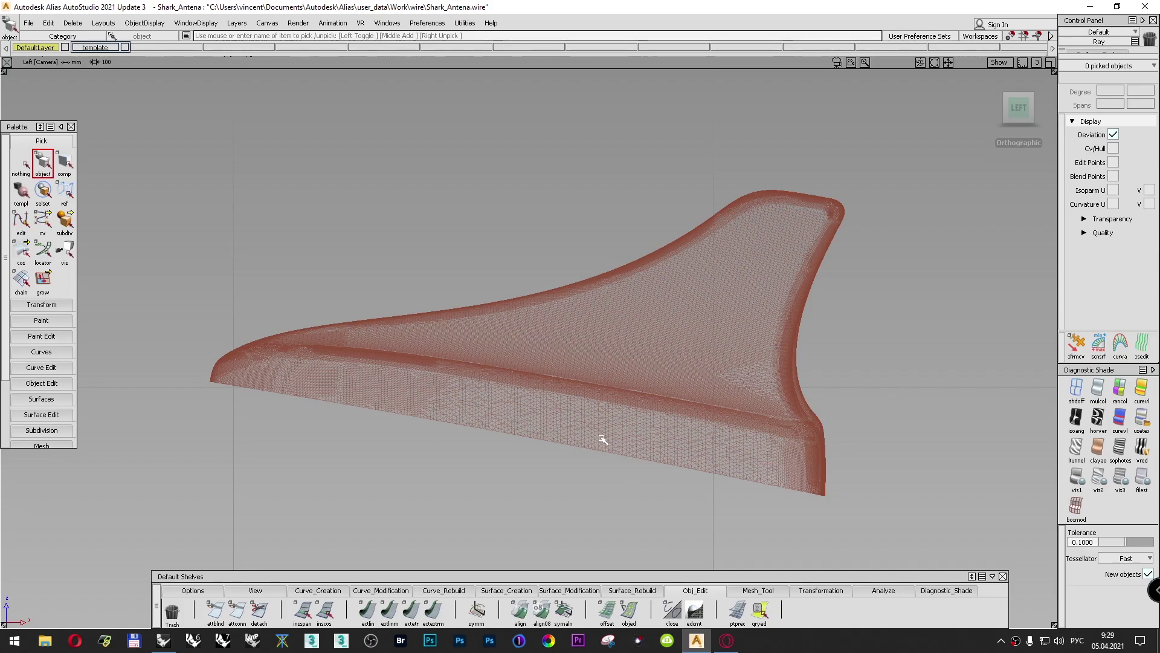
right_click(116, 48)
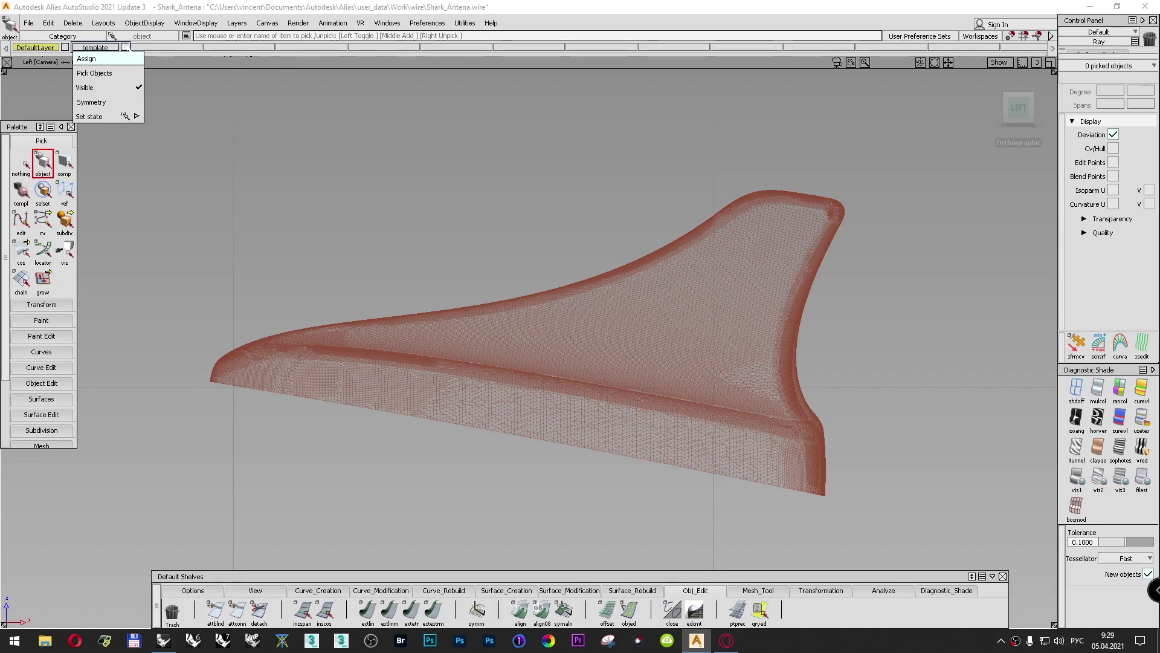
left_click(264, 139)
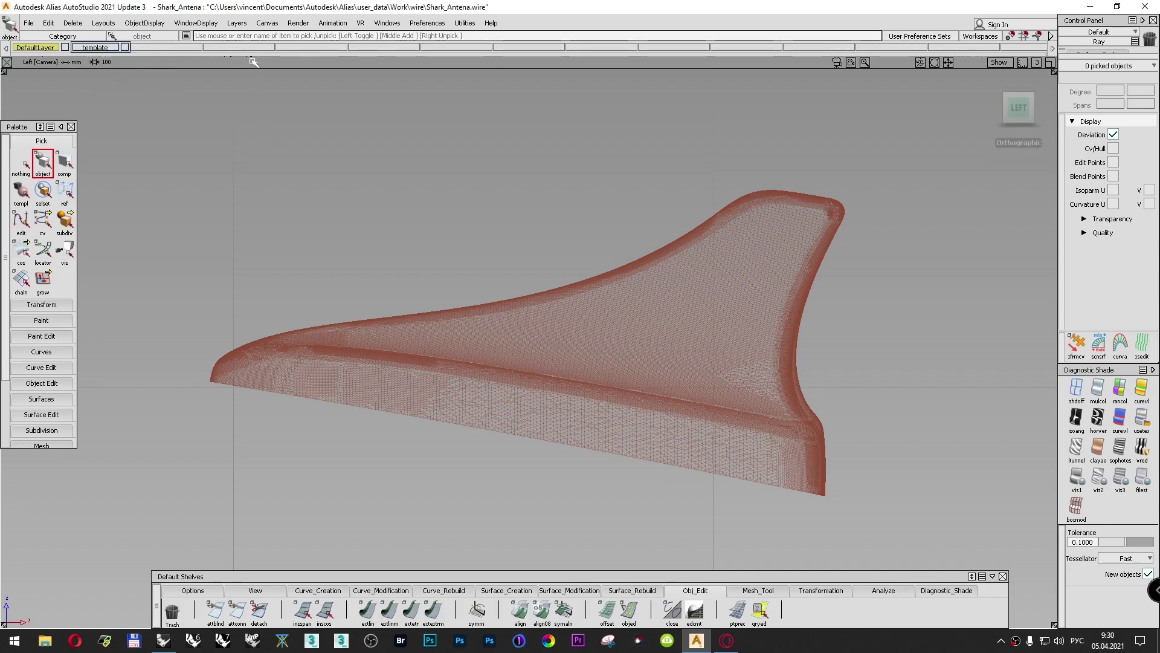
left_click(236, 23)
left_click(242, 38)
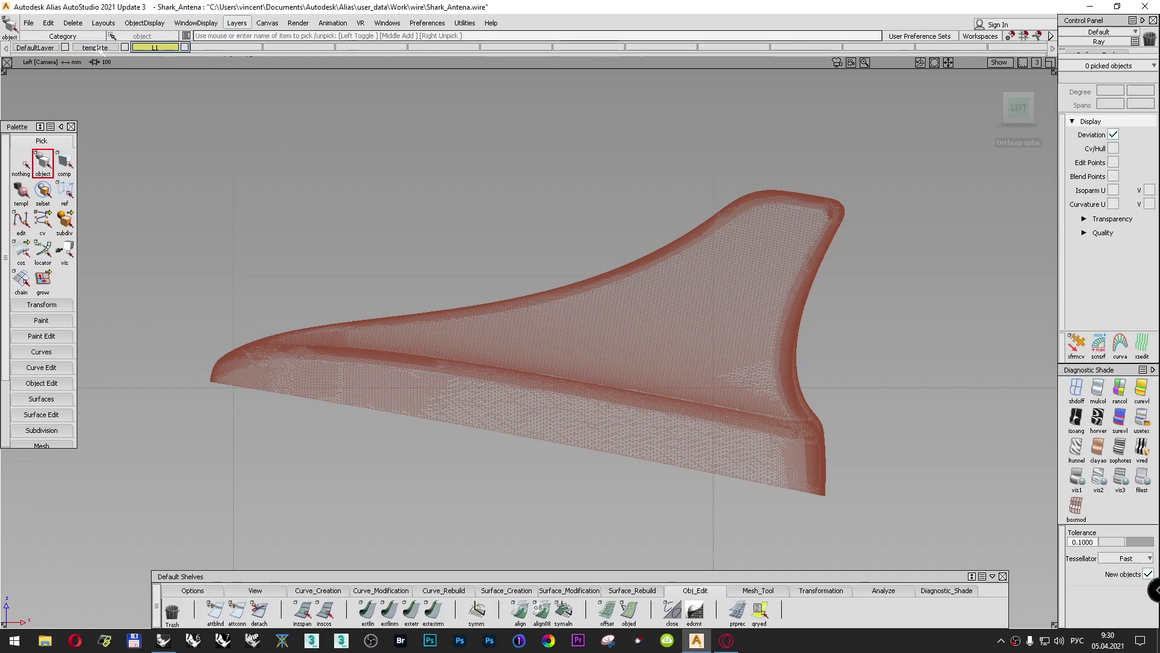
Step: Rename the template layer as Mesh and the newly added layer as PriCrv
double_click(103, 48)
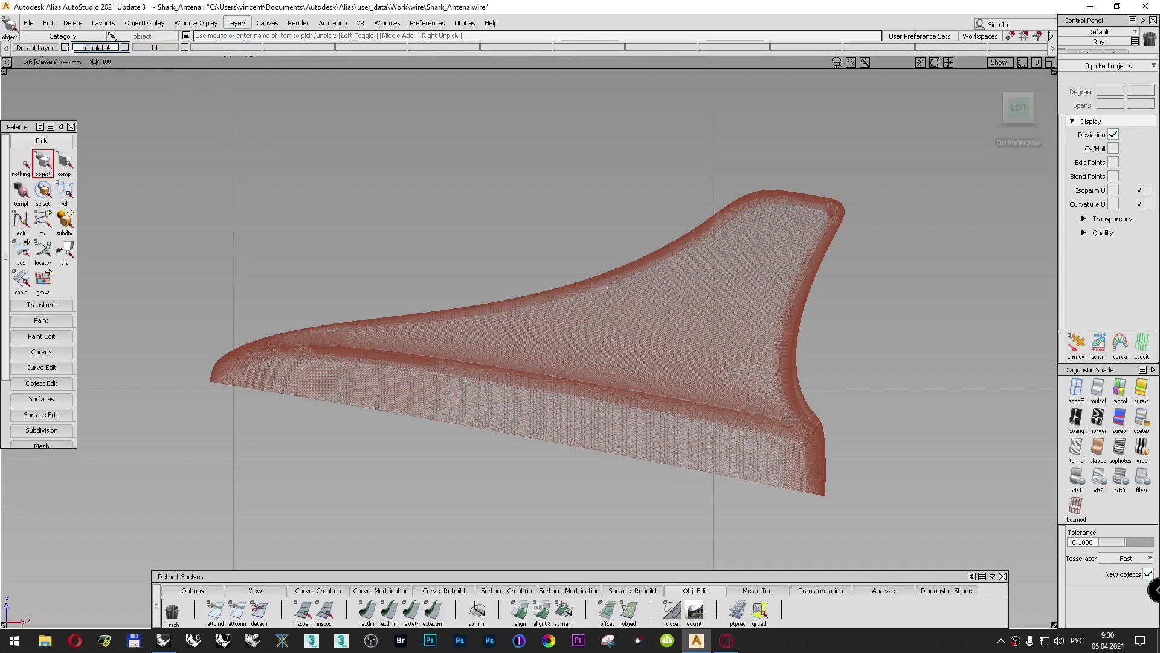
key("alt+shift")
type("Mesh")
key("Return")
left_click(158, 48)
double_click(162, 48)
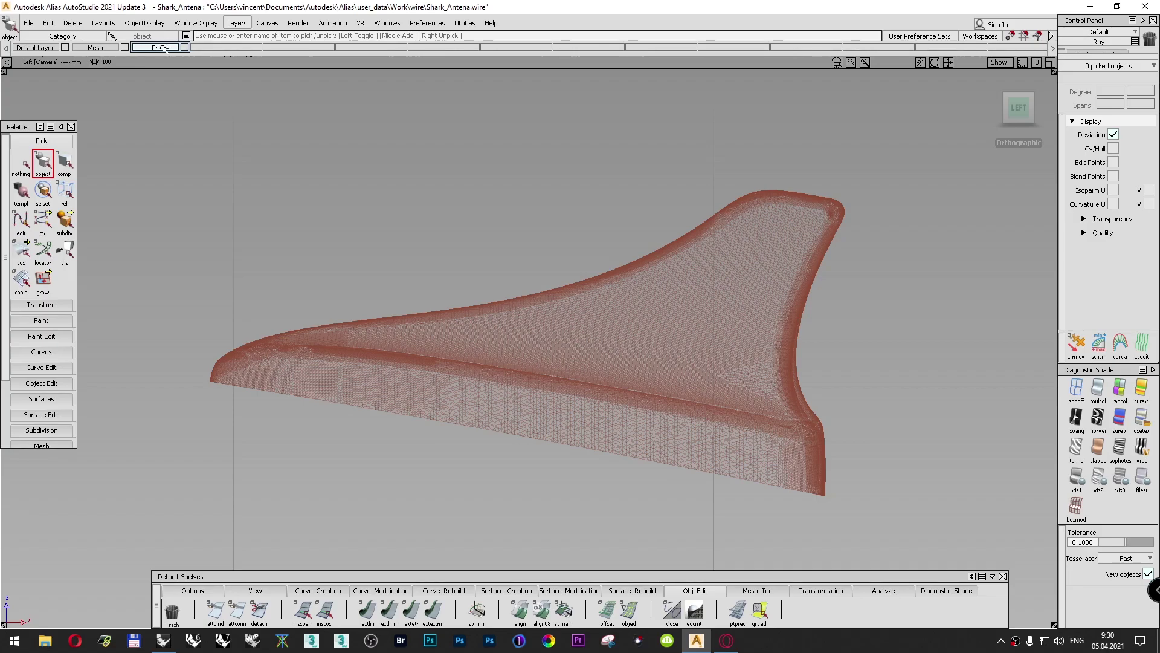
key("Return")
Step: Switch to the top view and apply the preset construction grid
key("F5")
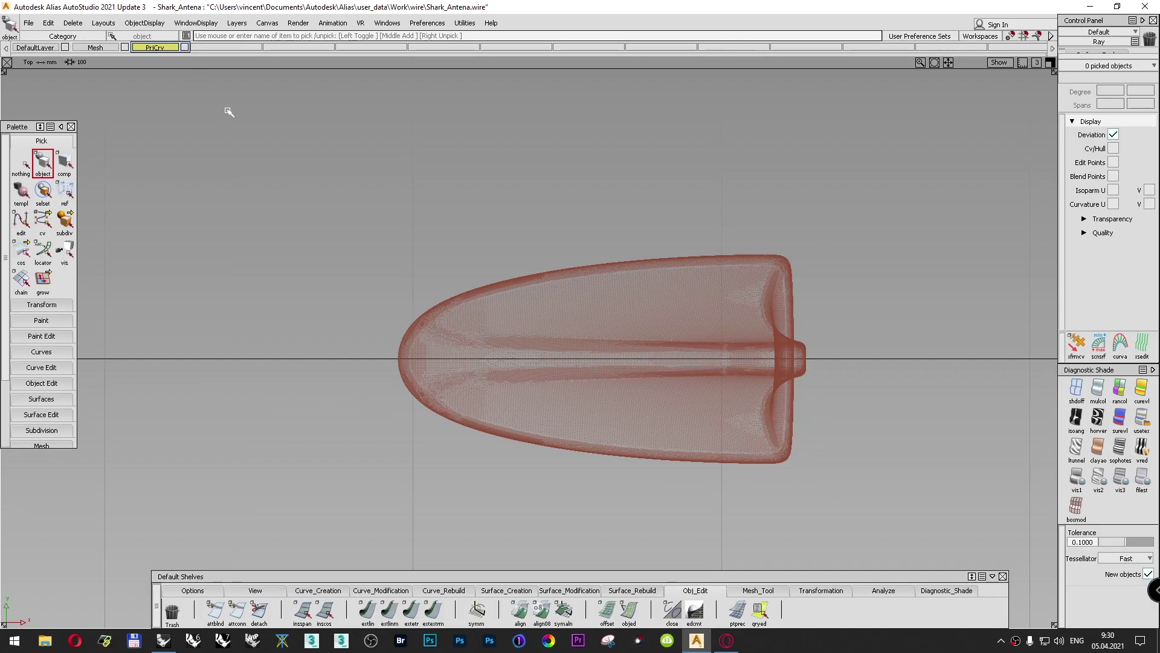
right_click_drag(228, 132, 364, 250, "alt+shift")
right_click_drag(571, 275, 590, 291, "alt+shift")
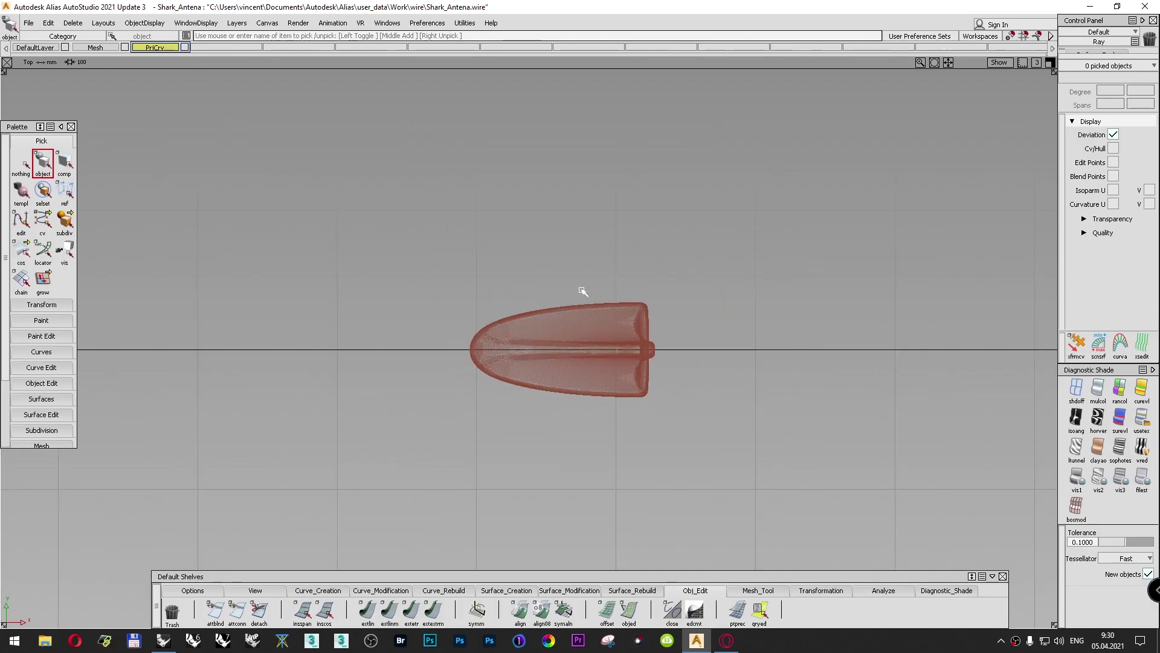
scroll(590, 291, "down", 1)
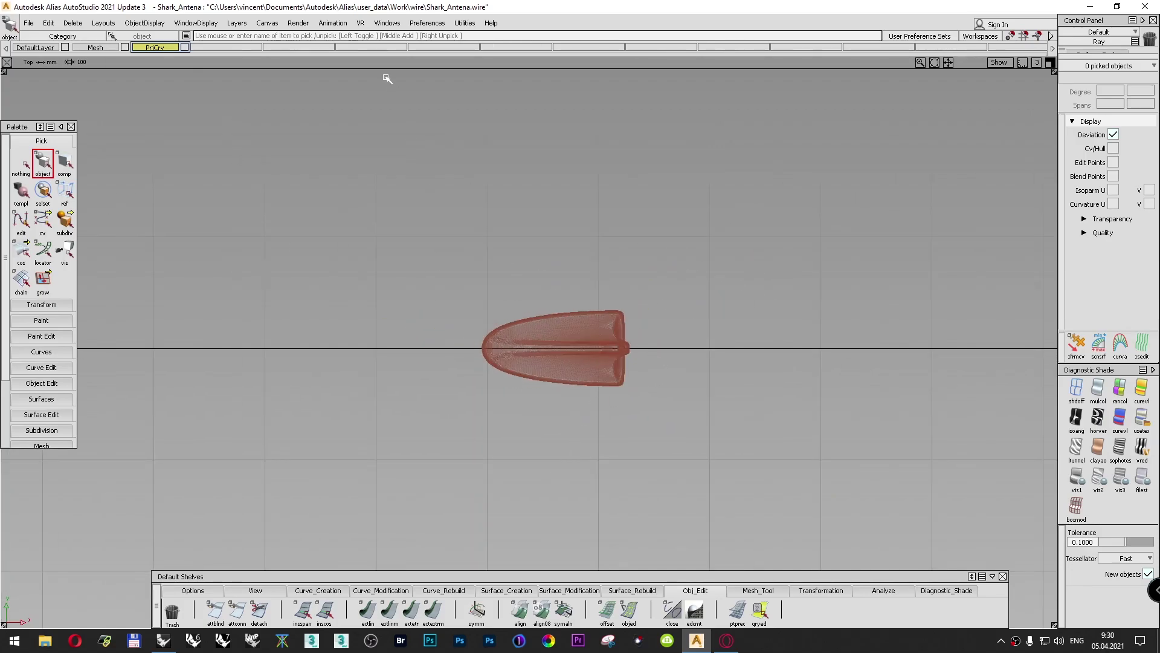
left_click(427, 23)
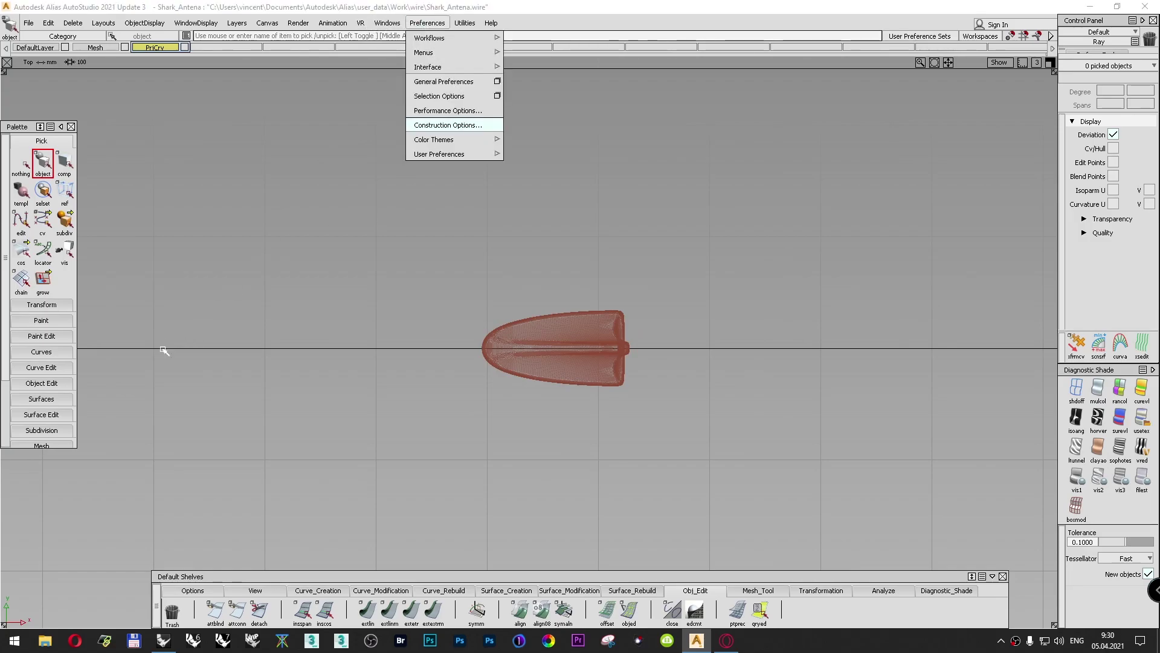
scroll(36, 403, "down", 3)
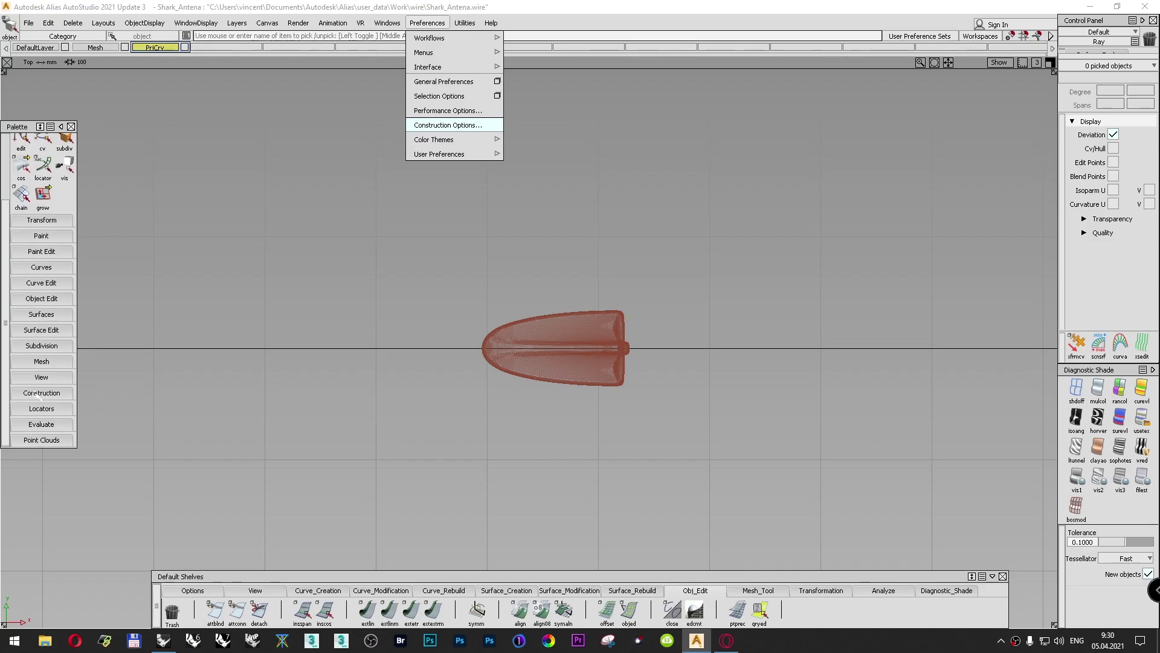
left_click(38, 392)
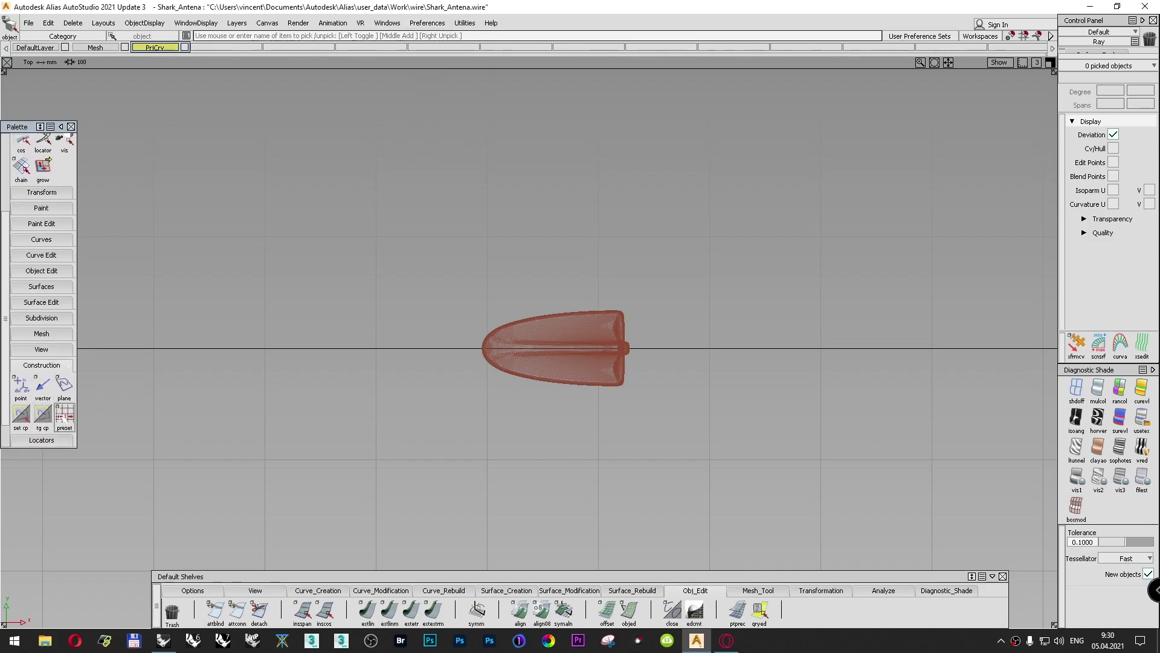
left_click(197, 591)
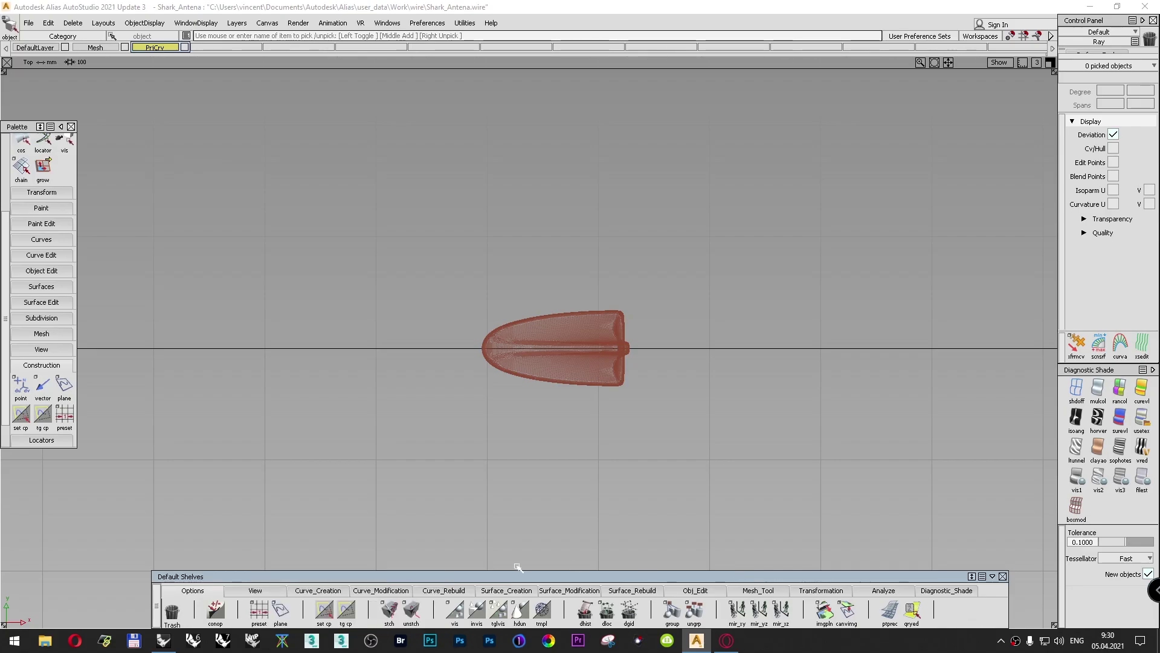
left_click(259, 612)
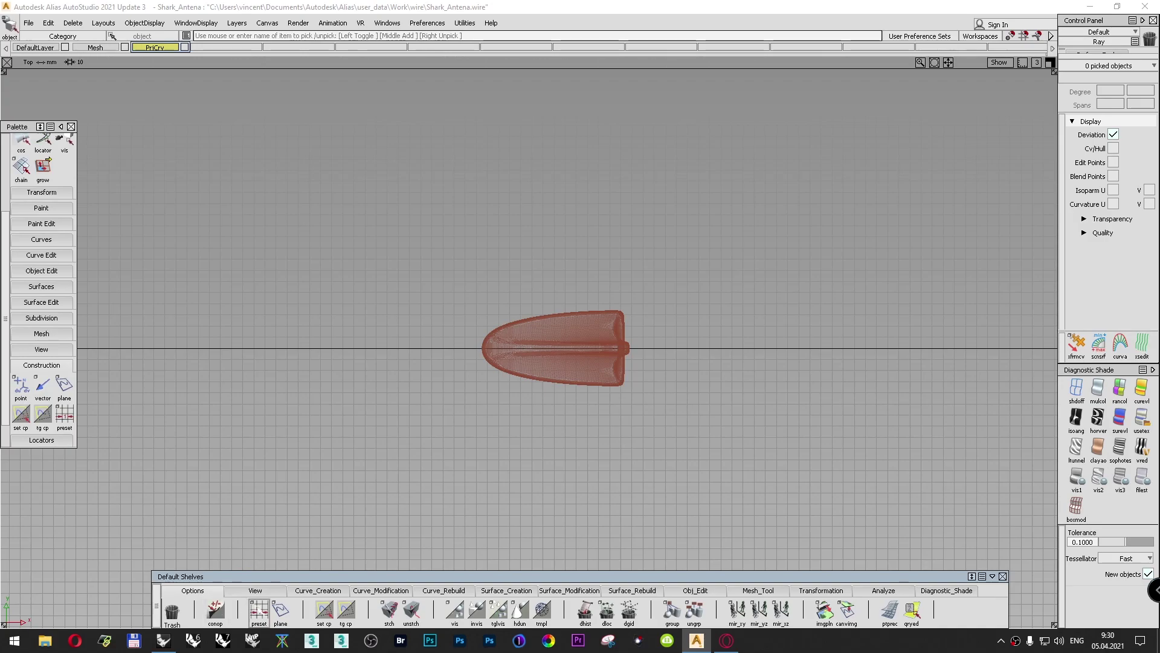
Step: Turn on labels for the preset grid, keeping 10 mm spacing in all windows, and apply the options
double_click(259, 611)
left_click_drag(606, 232, 552, 232)
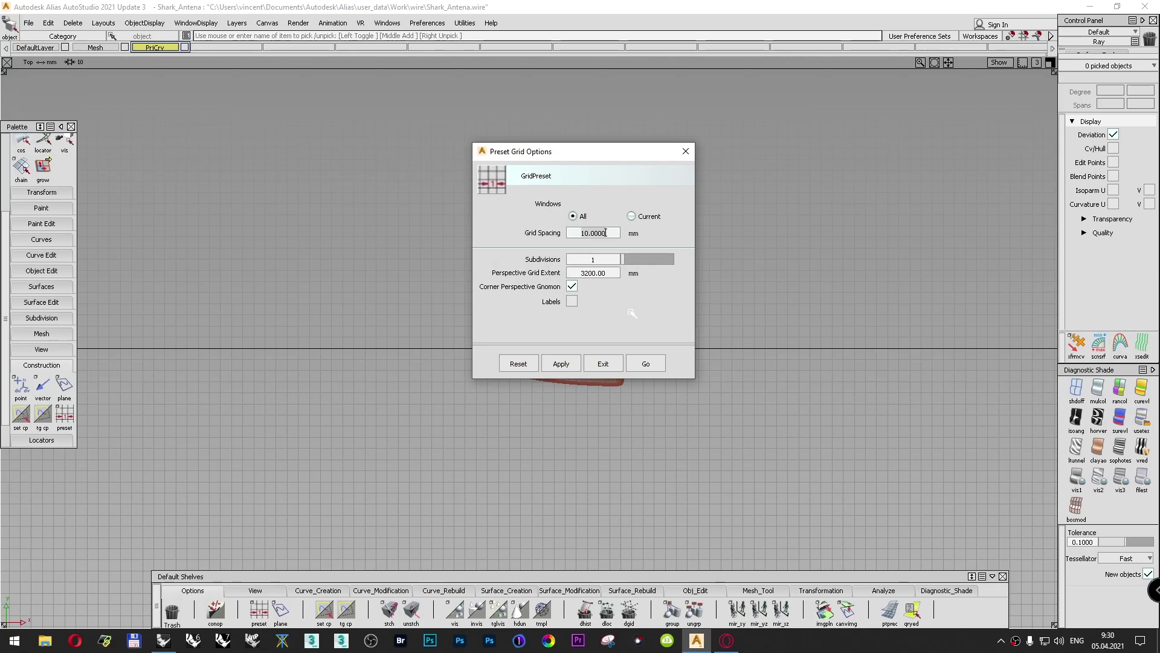
left_click(572, 302)
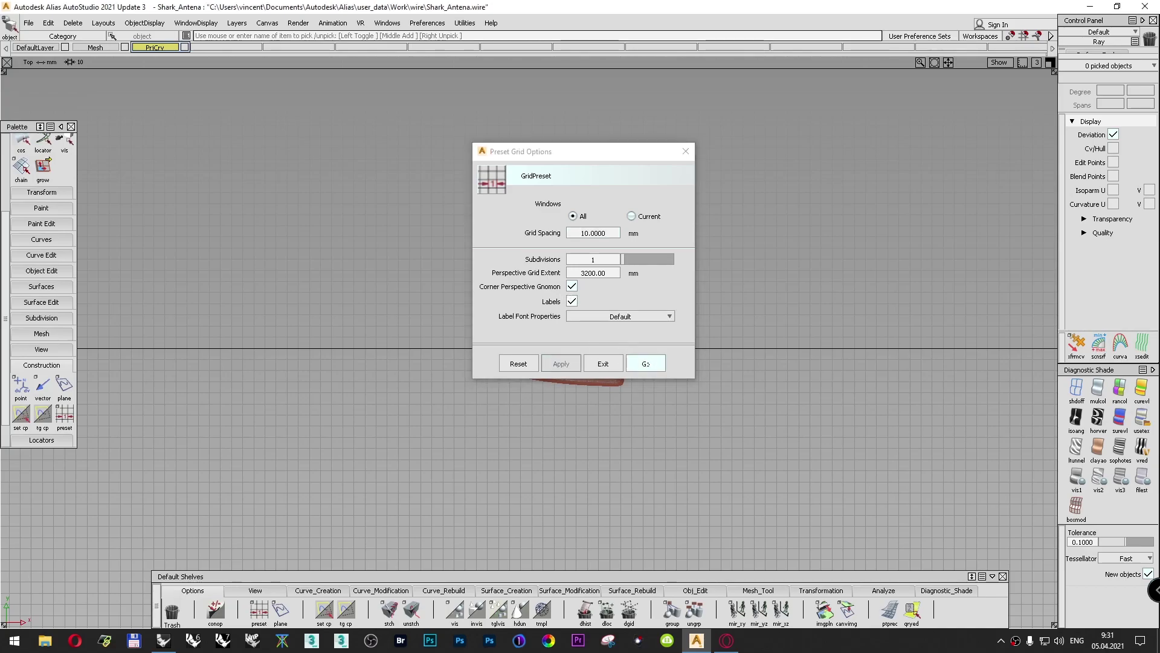
left_click(646, 363)
Step: Draw a straight degree-1 edit-point curve along the antenna's centre line in the top view, extending past the nose and tail
right_click_drag(624, 381, 640, 269, "alt+shift")
middle_click_drag(640, 269, 610, 284, "alt+shift")
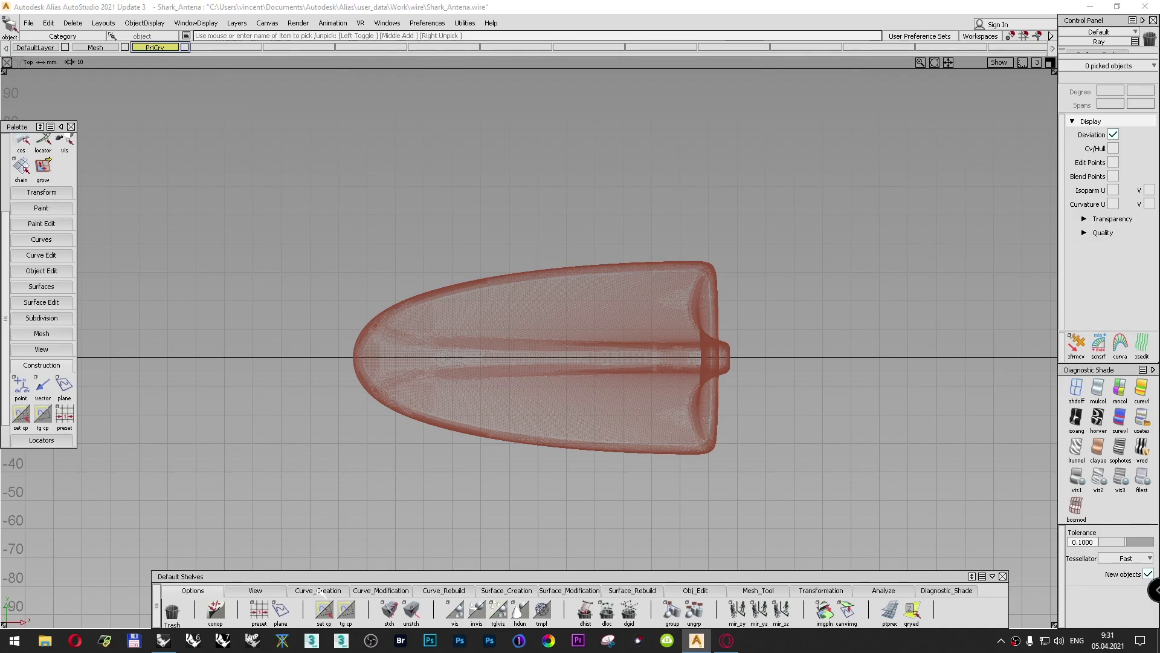
left_click(314, 590)
left_click(389, 609)
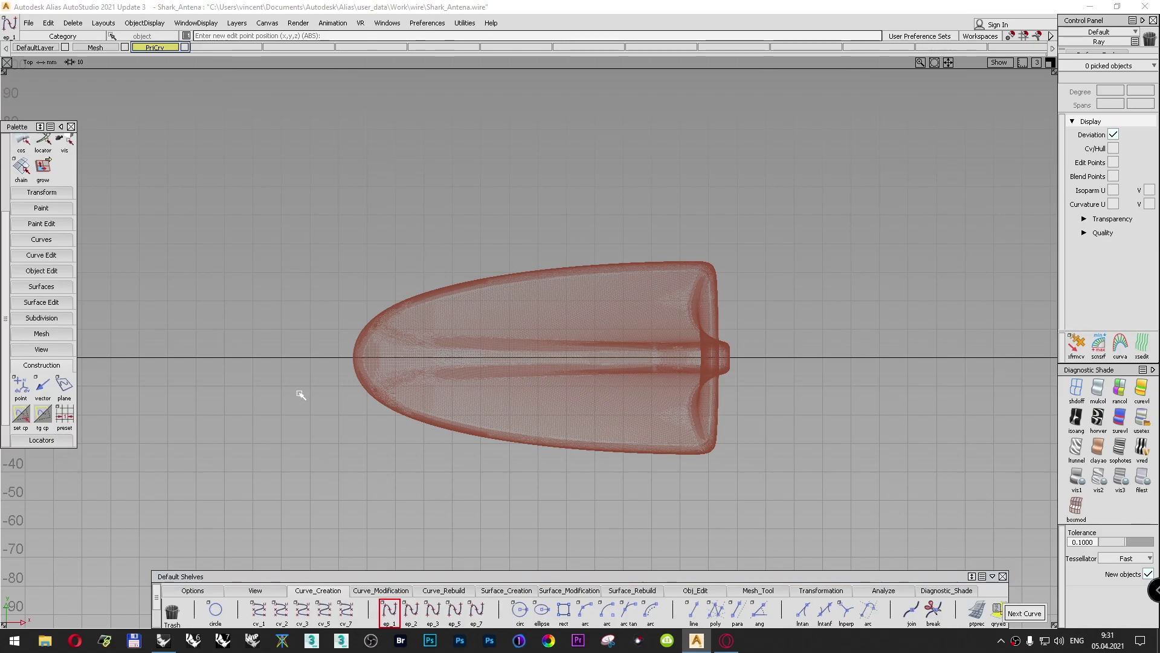
left_click(310, 357)
left_click(765, 357)
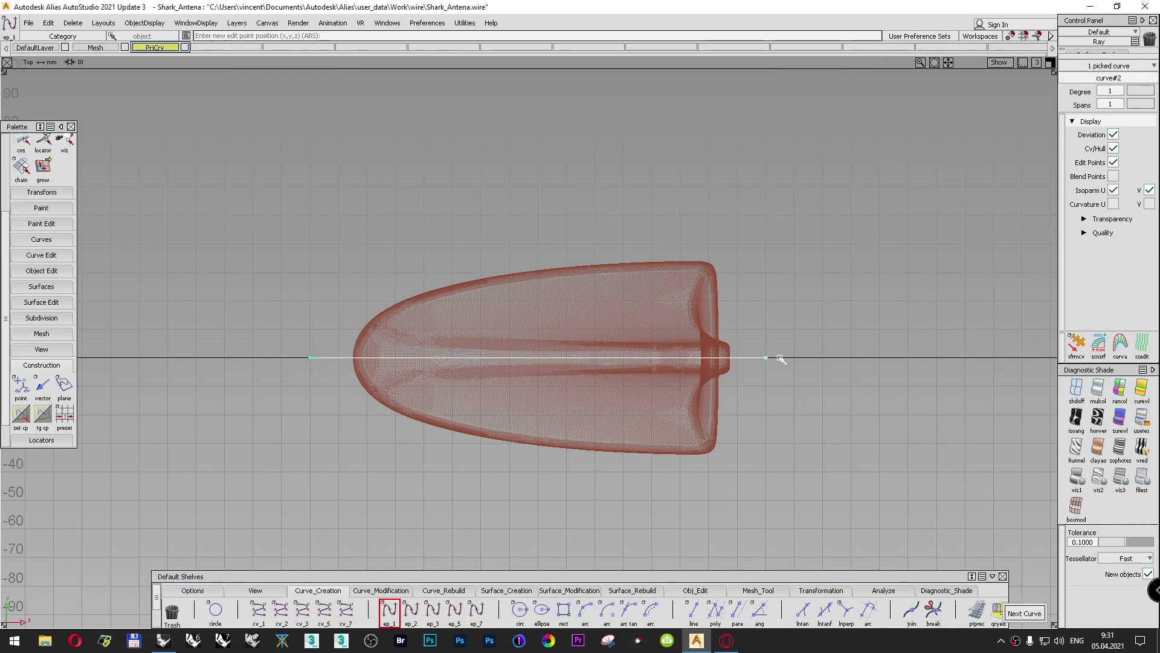
left_click_drag(809, 237, 802, 209, "ctrl+shift")
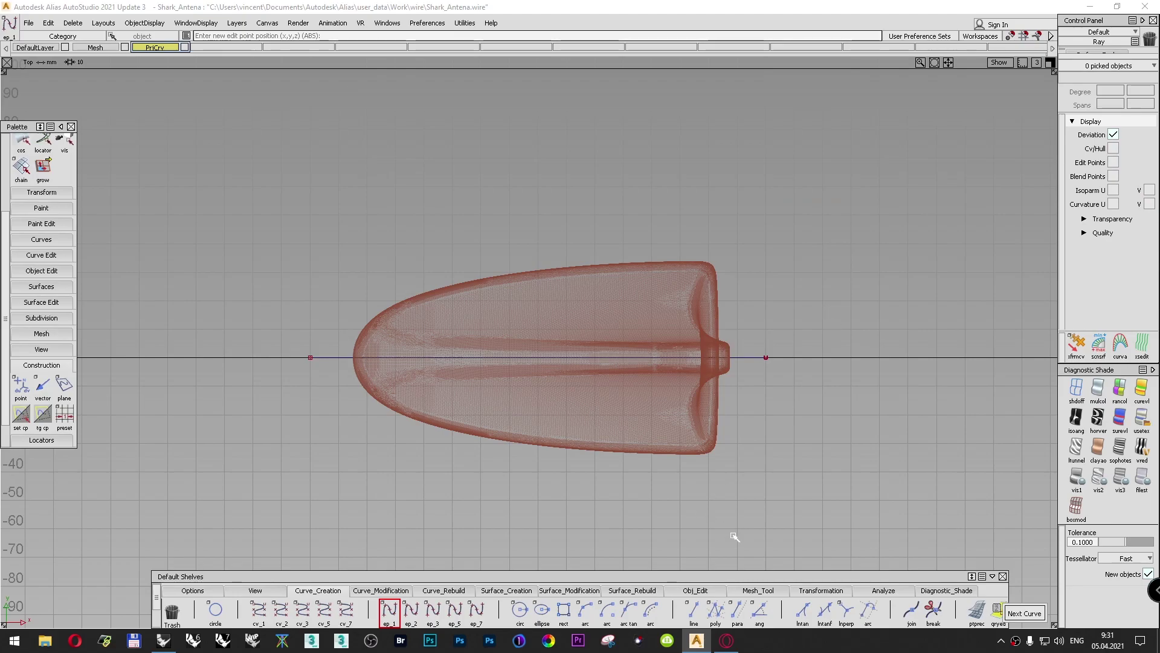
Step: Project the straight centre-line curve onto the antenna mesh
left_click(743, 589)
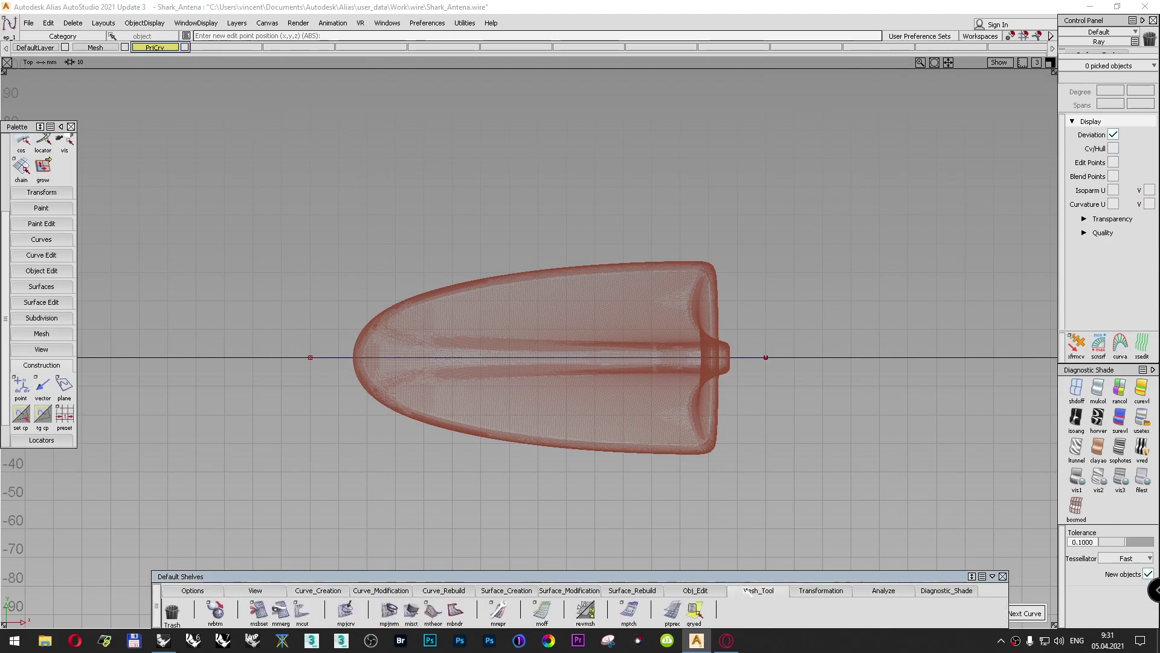
left_click(345, 610)
left_click(599, 408)
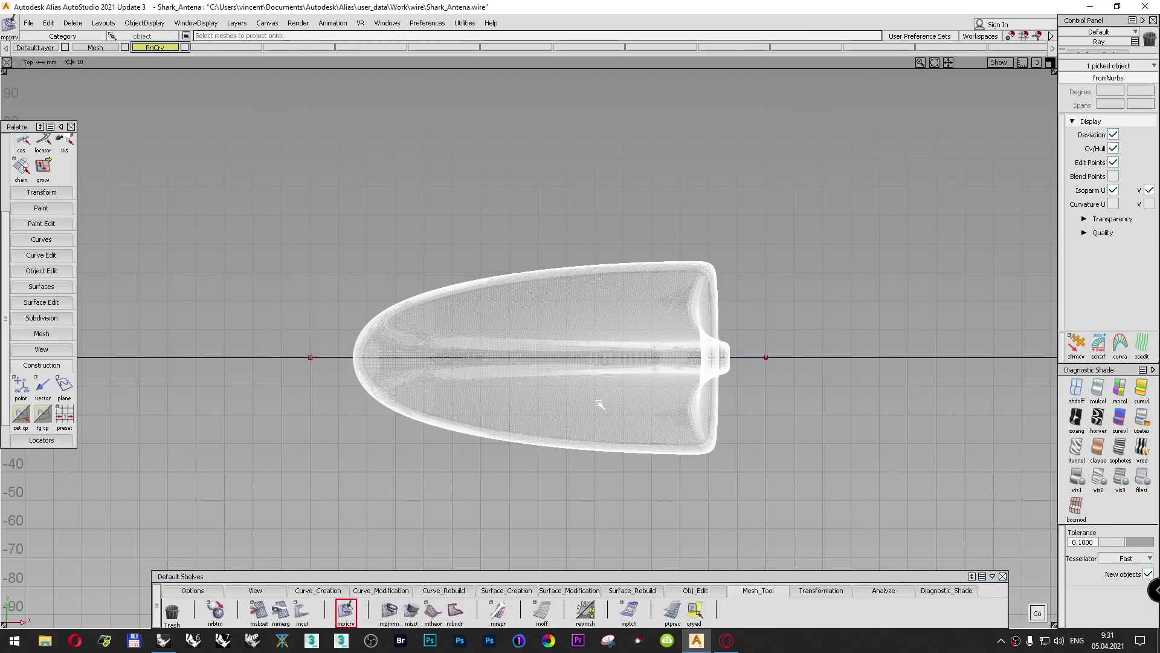
left_click(749, 344)
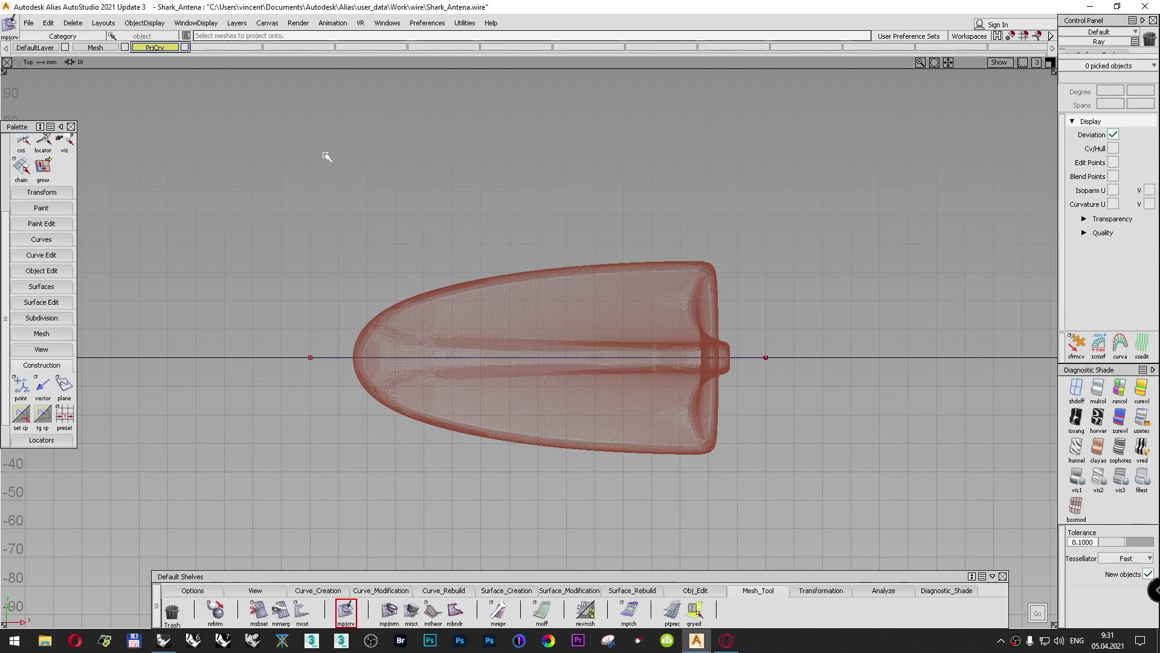
Step: Create a new layer named WorkCrv
left_click(237, 23)
left_click(238, 38)
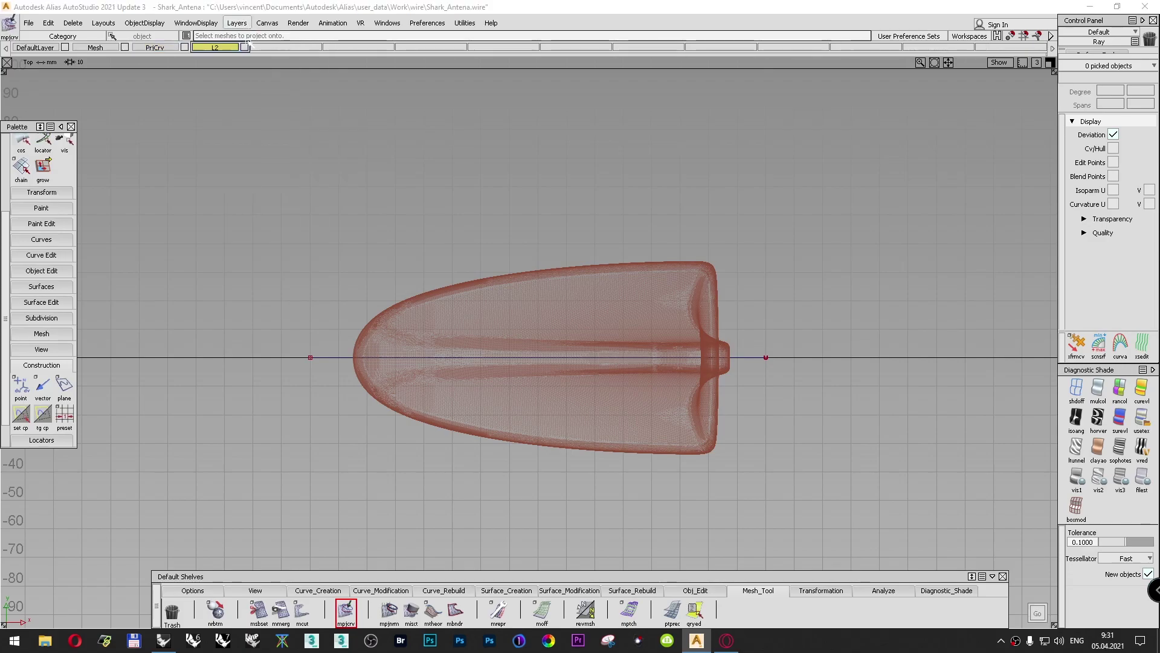
type("WorkCrv")
key("Return")
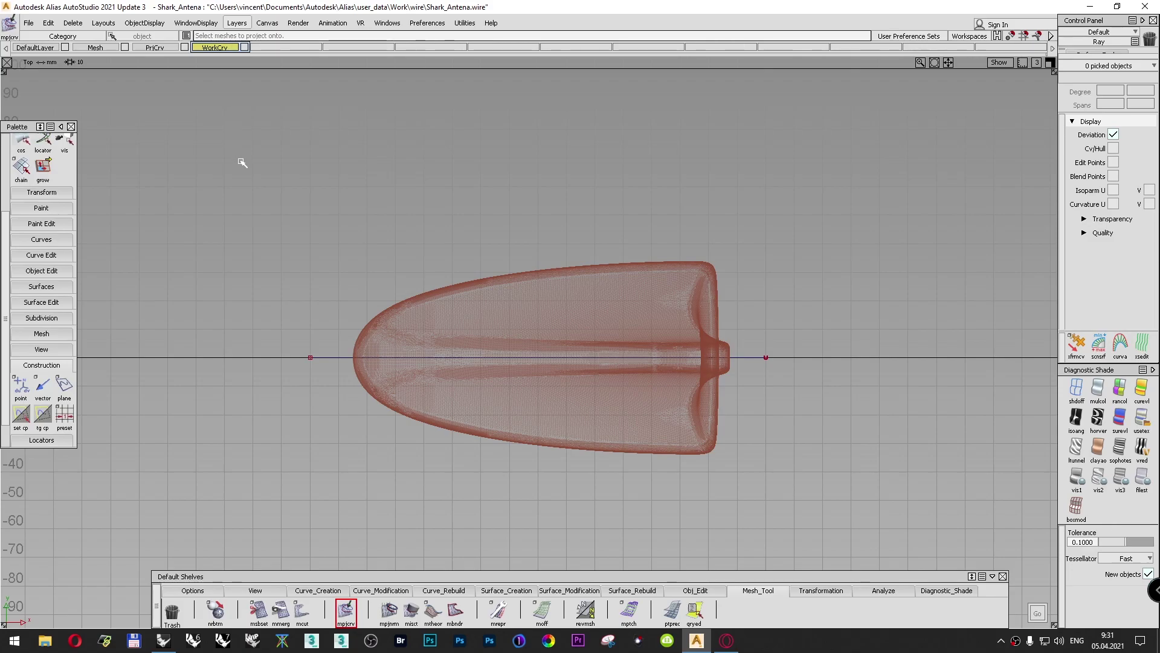
Step: In the left view, with the Mesh layer hidden, join the projected profile's two lower ends with a straight edit-point curve and compare it with the mesh
key("F6")
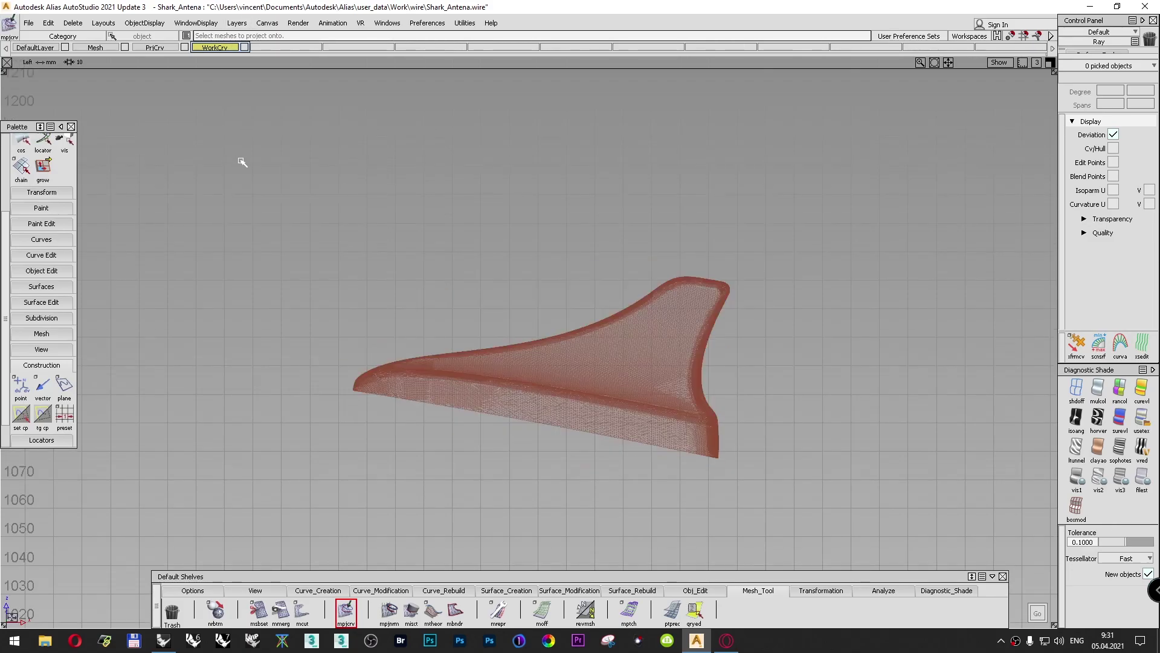
left_click(125, 47)
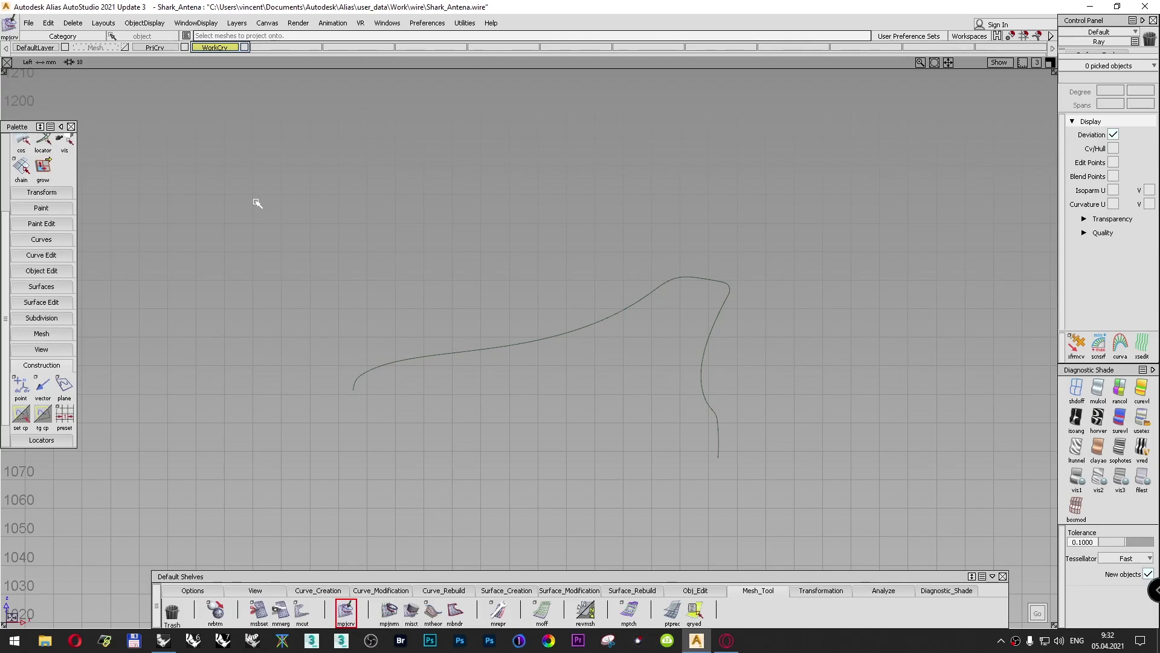
middle_click_drag(508, 254, 493, 155, "alt+shift")
left_click(312, 591)
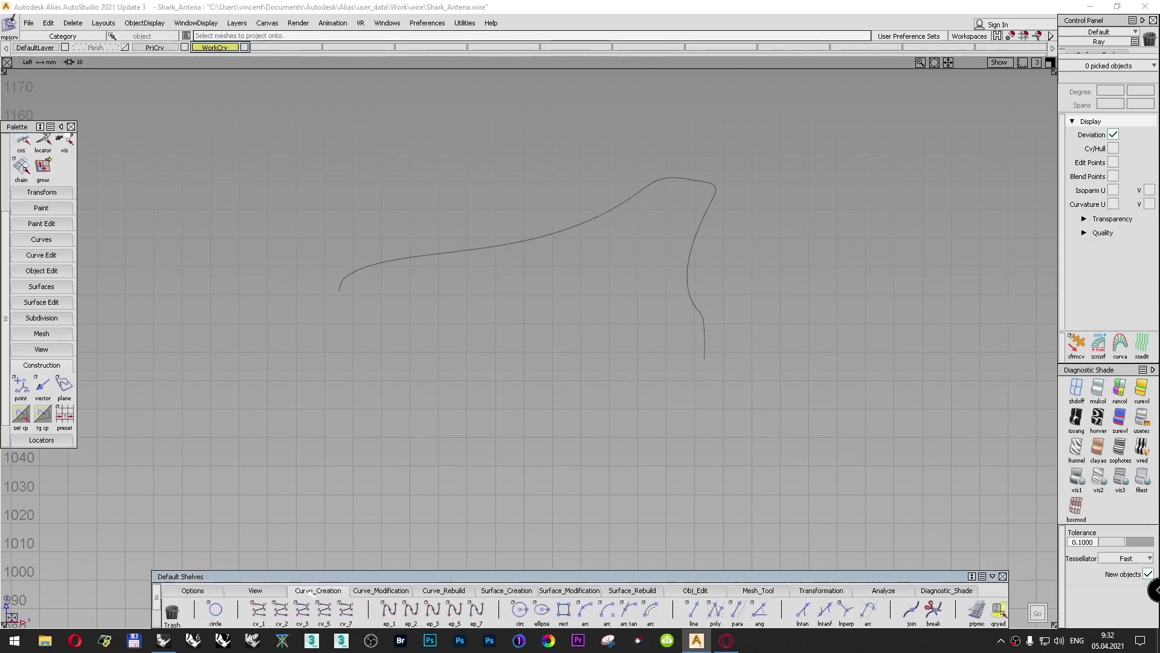
left_click(390, 610)
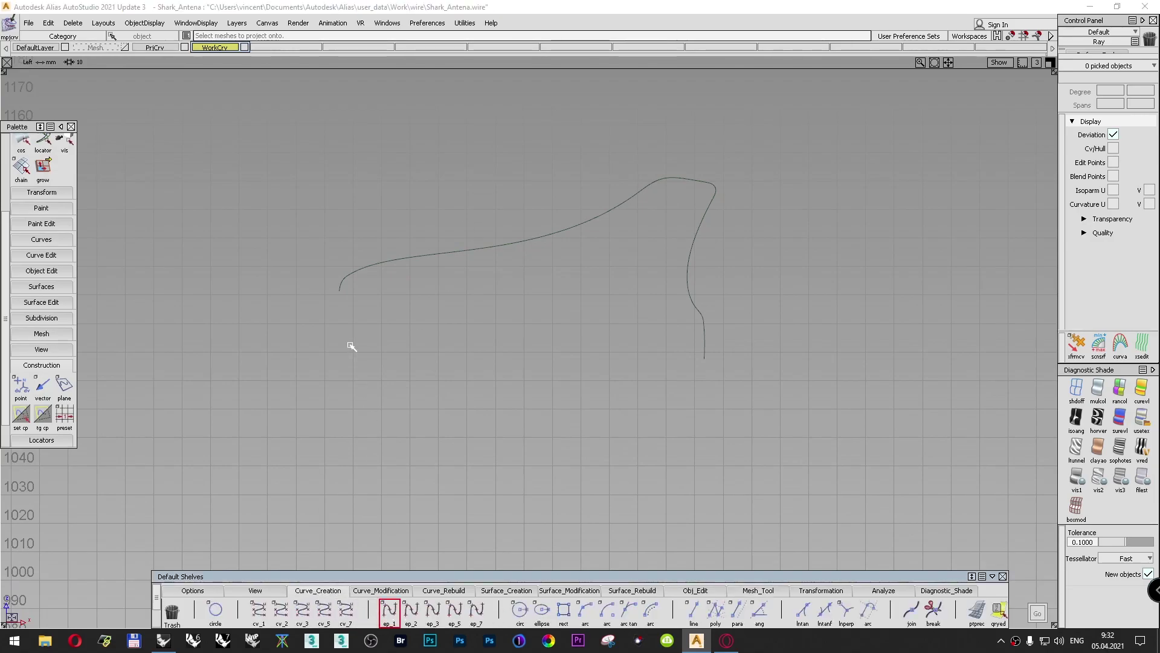
left_click(339, 291)
left_click(705, 359)
left_click_drag(819, 304, 819, 281, "ctrl+shift")
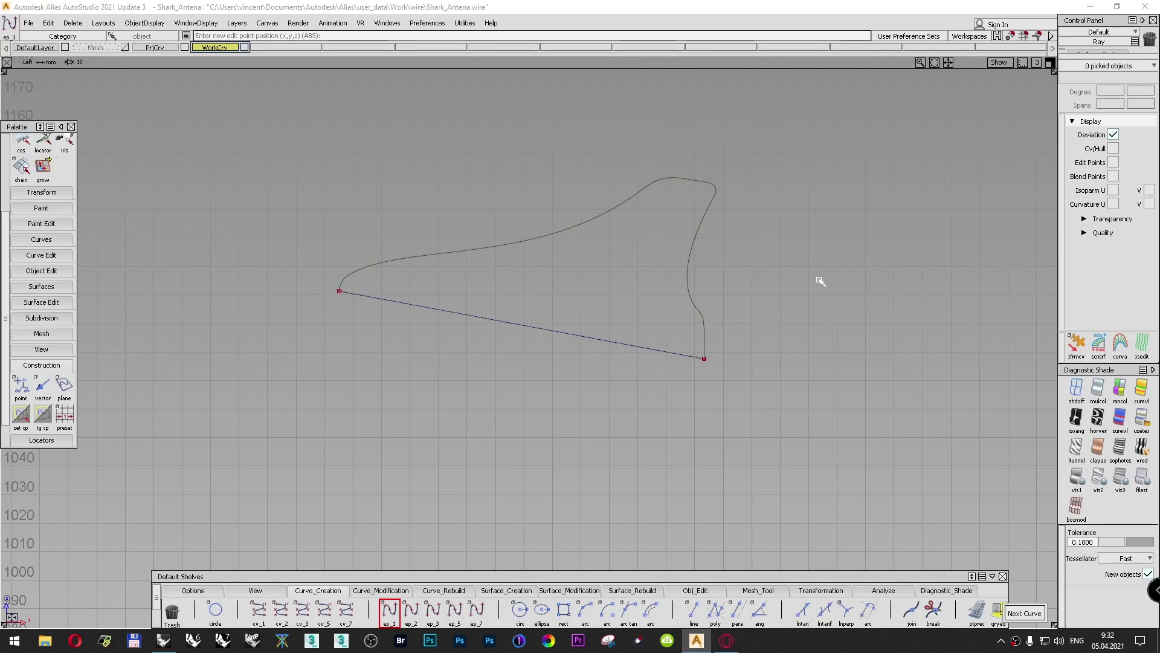
left_click(124, 47)
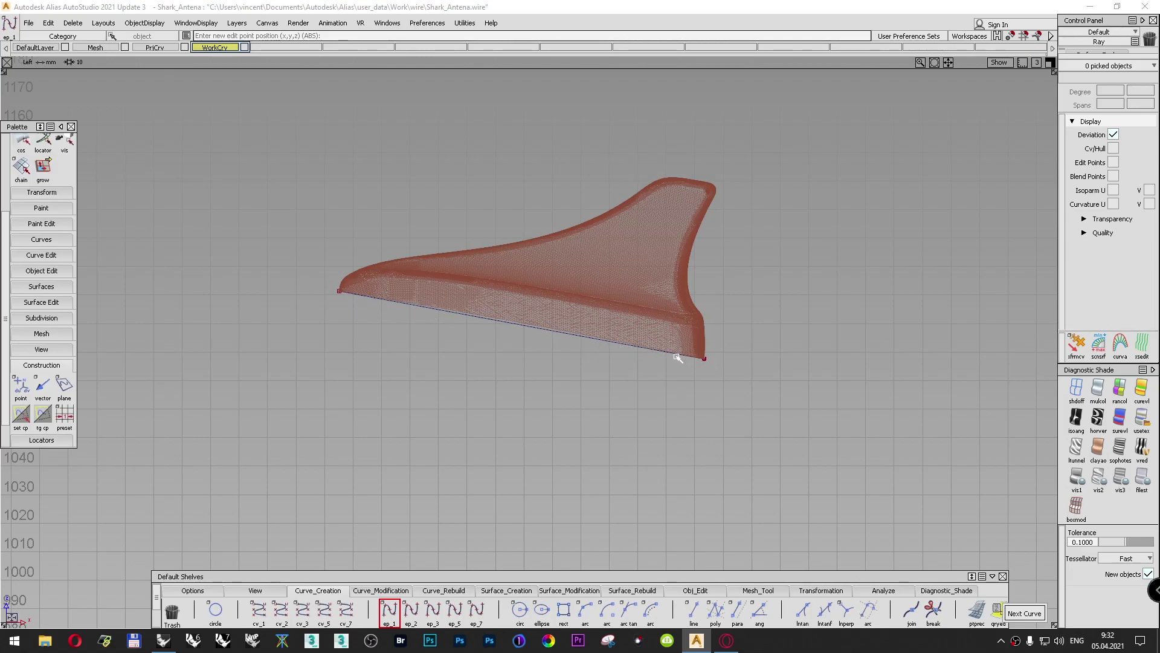
left_click(124, 47)
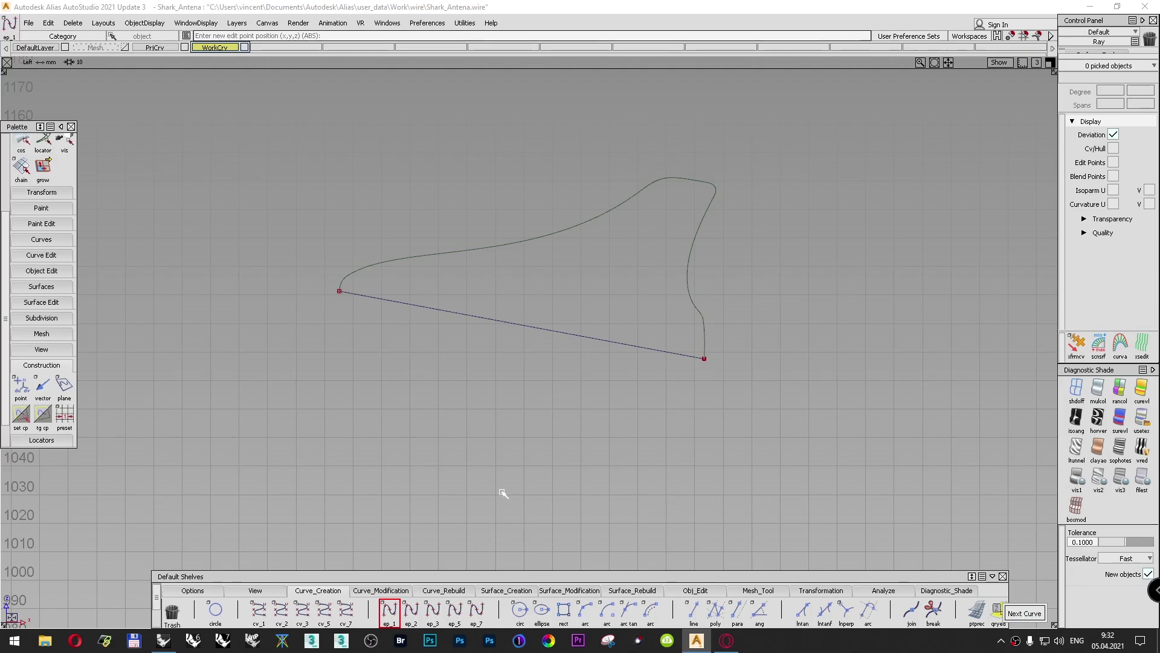
Step: Draw a three-point arc over the lowest stretch of the profile's rear edge, starting at its lower rear end
right_click_drag(592, 292, 640, 233, "alt+shift")
middle_click_drag(639, 233, 607, 345, "alt+shift")
right_click_drag(607, 345, 616, 327, "alt+shift")
middle_click_drag(617, 328, 645, 318, "alt+shift")
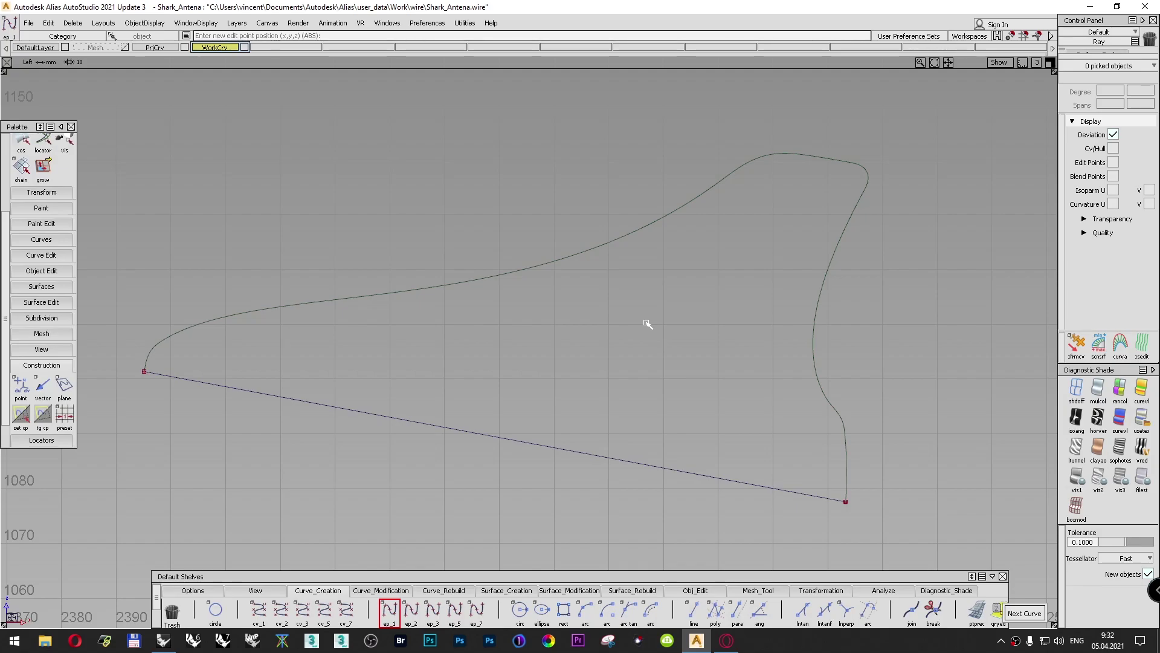
left_click(584, 616)
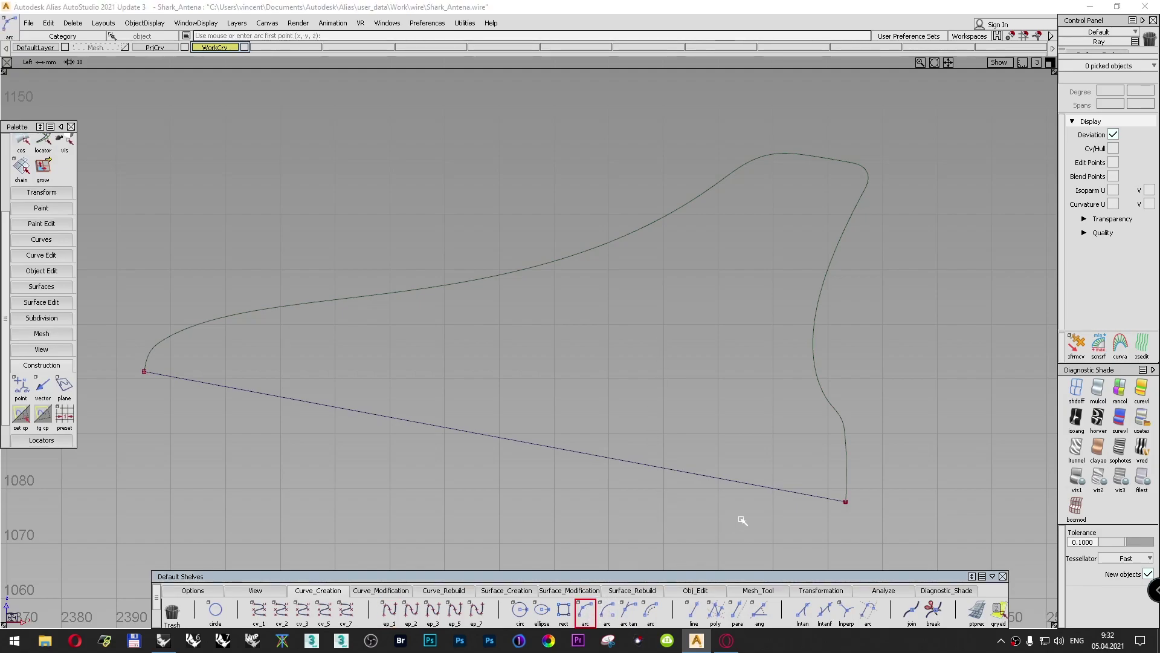
left_click(845, 501)
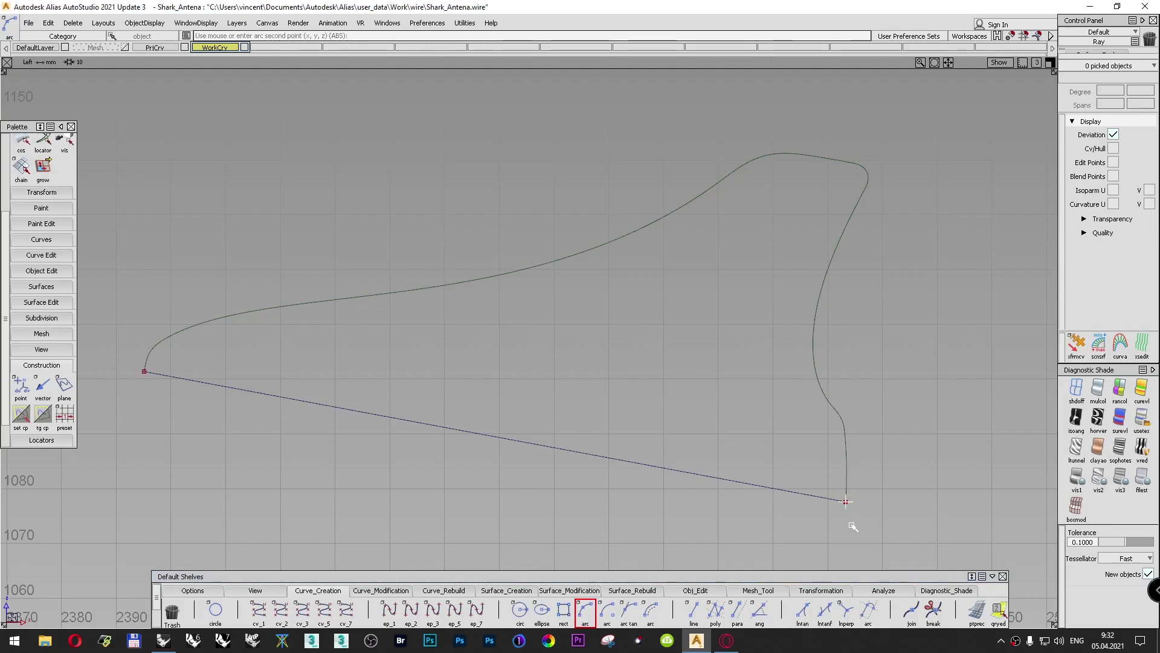
left_click(848, 474)
left_click(847, 455)
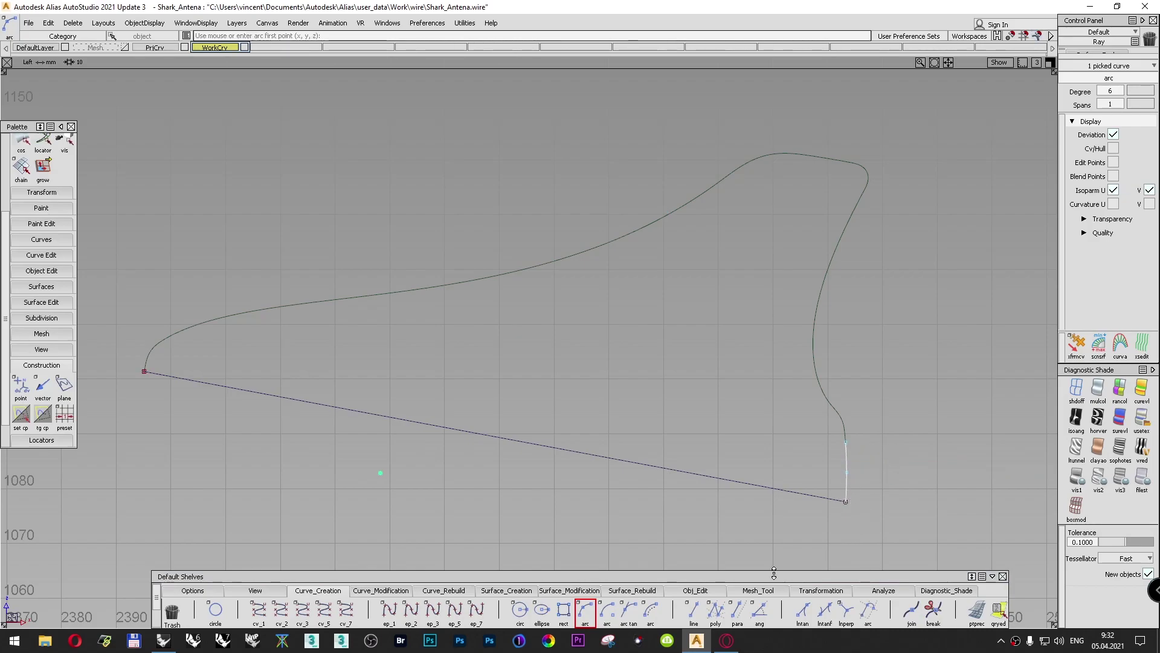
Step: Extend the rear-edge arc upward by about 7 mm, using the Extrapolate type with Merge enabled
left_click(695, 592)
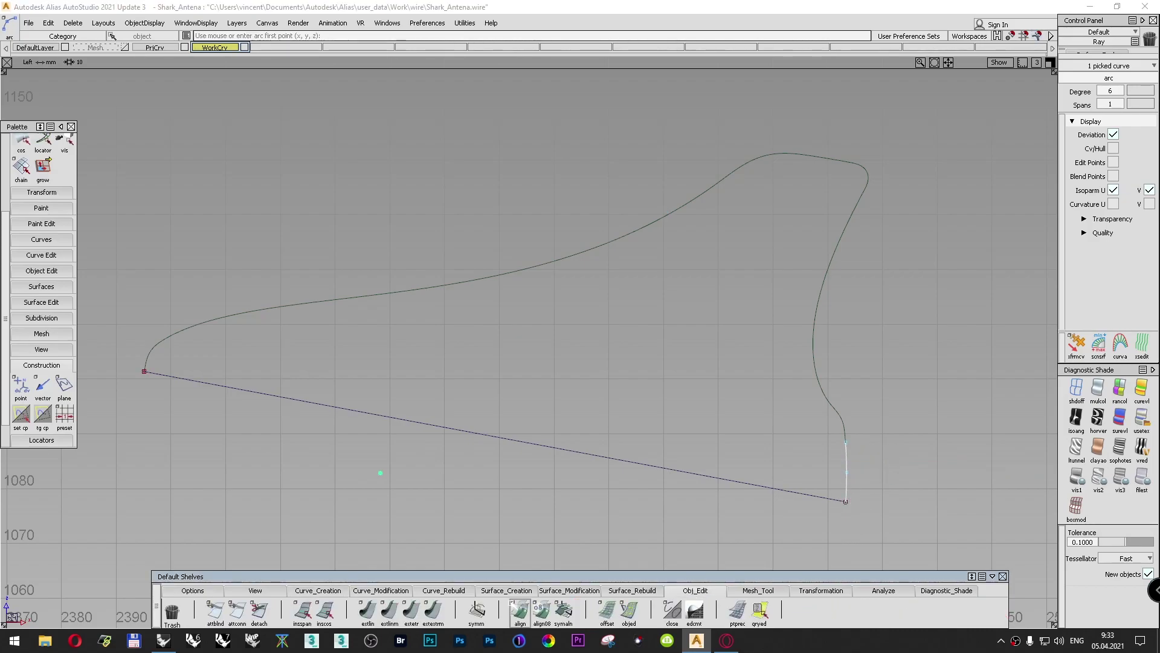
double_click(432, 614)
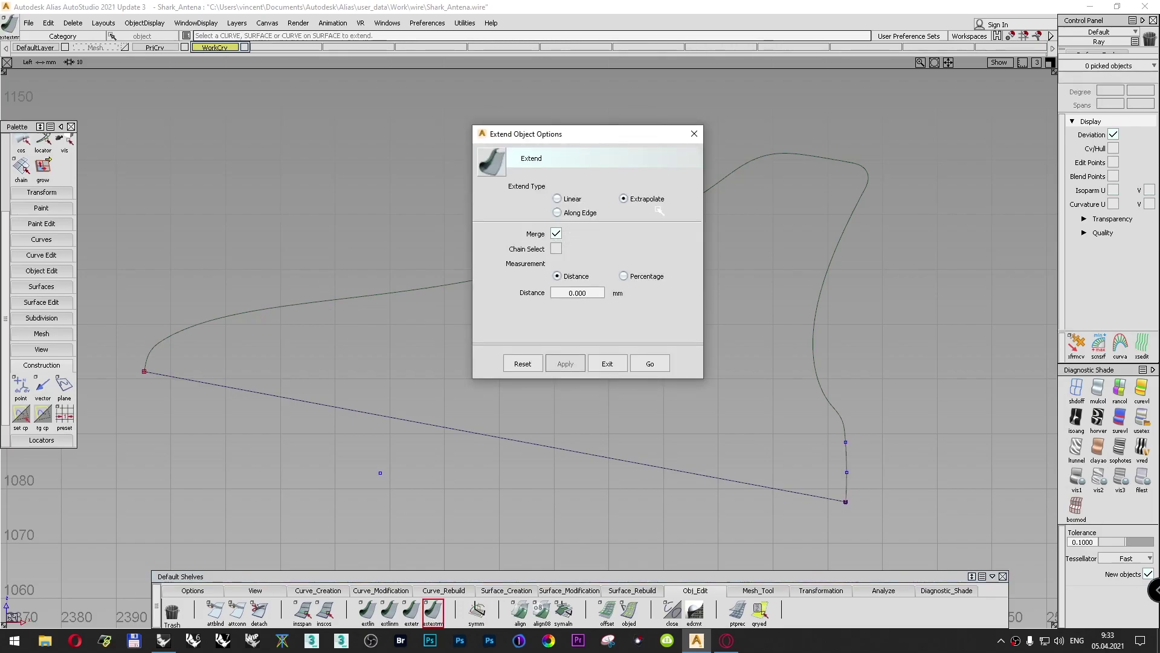
left_click(653, 363)
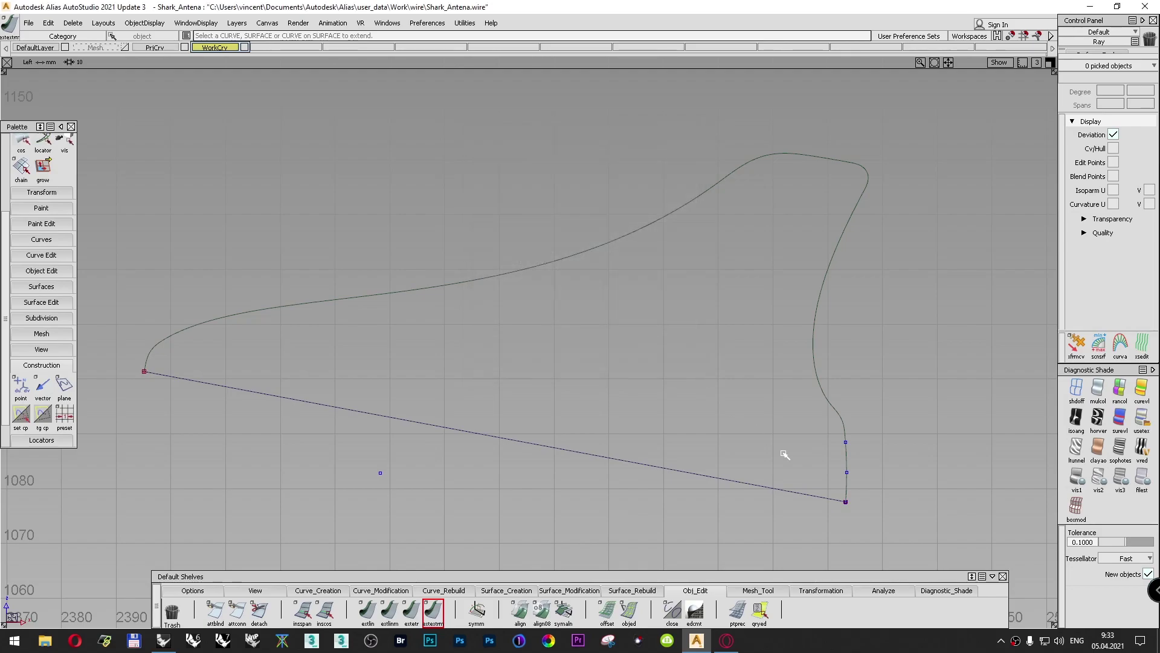
left_click(845, 450)
left_click(846, 449)
left_click(846, 450)
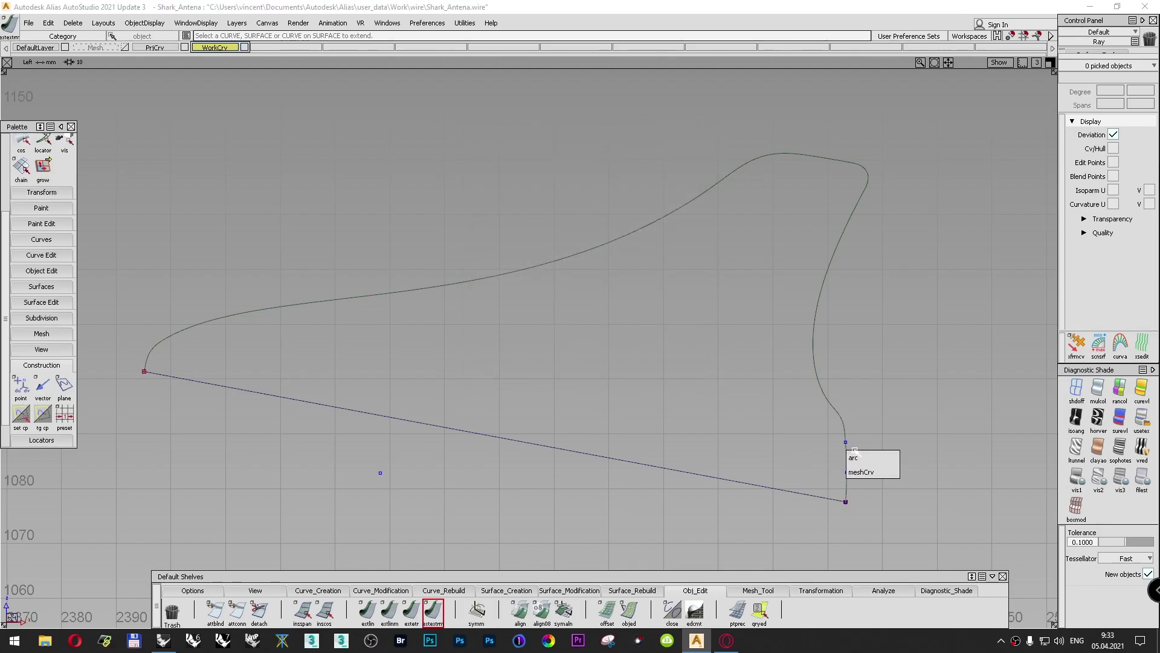
left_click(893, 456)
left_click_drag(847, 450, 845, 360)
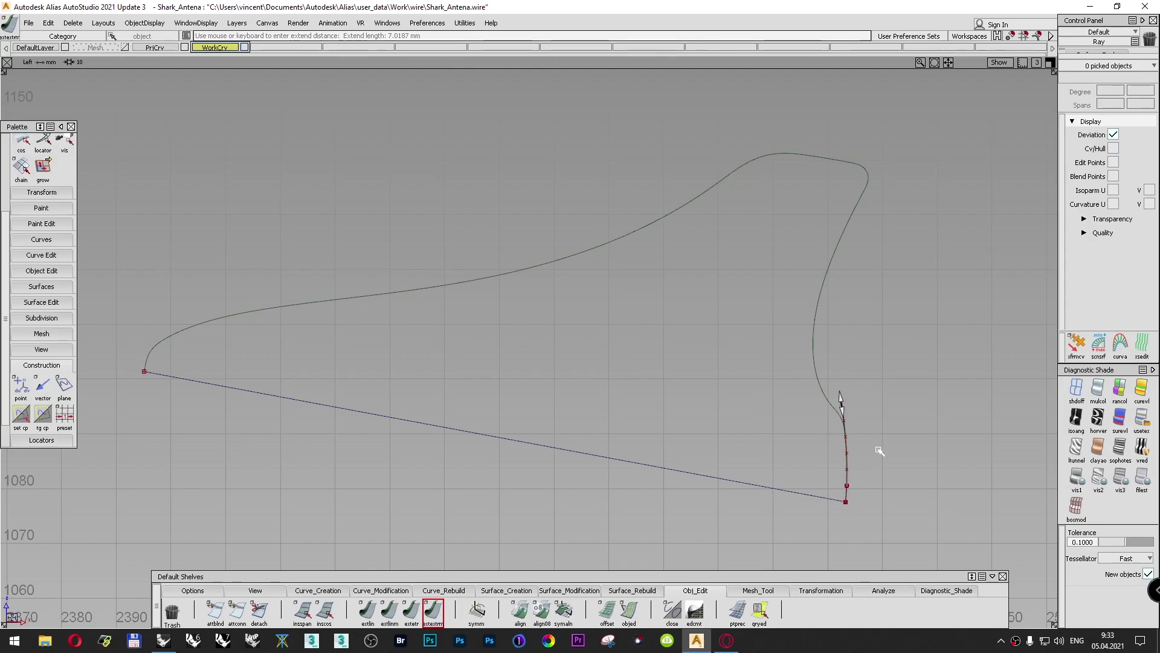
Step: Set the extended rear-edge arc to degree 2 and deselect it
mouse_move(919, 424)
left_mouse_down("ctrl+shift")
mouse_move(919, 397)
mouse_move(910, 413)
left_mouse_up("ctrl+shift")
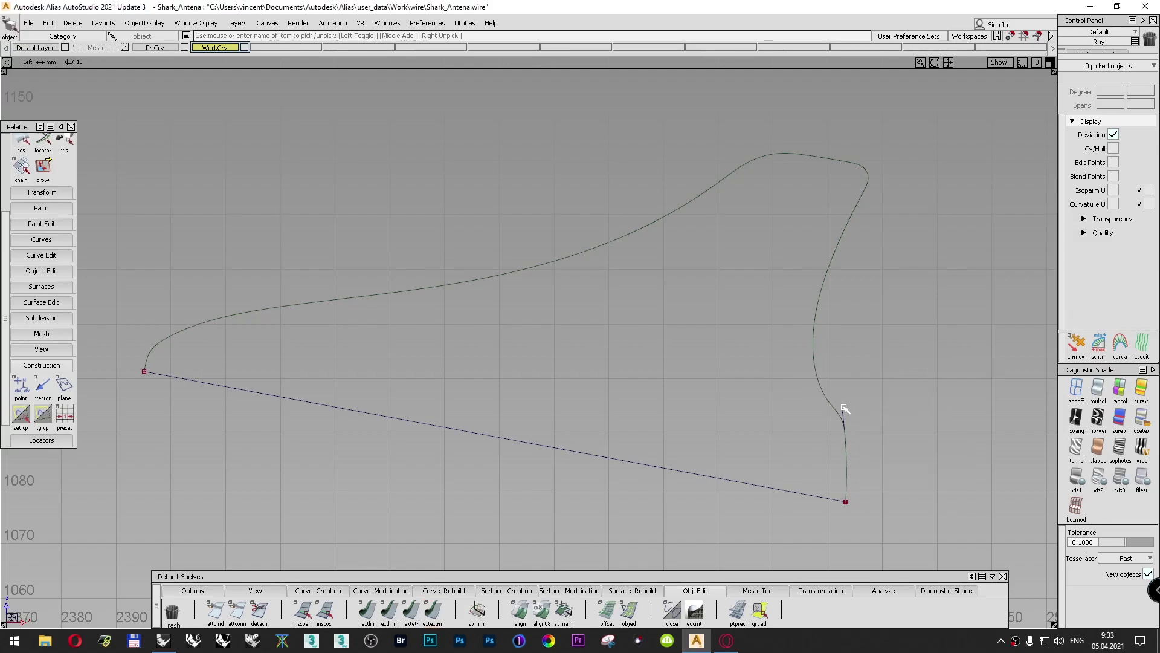
left_click(843, 407)
left_click(1115, 91)
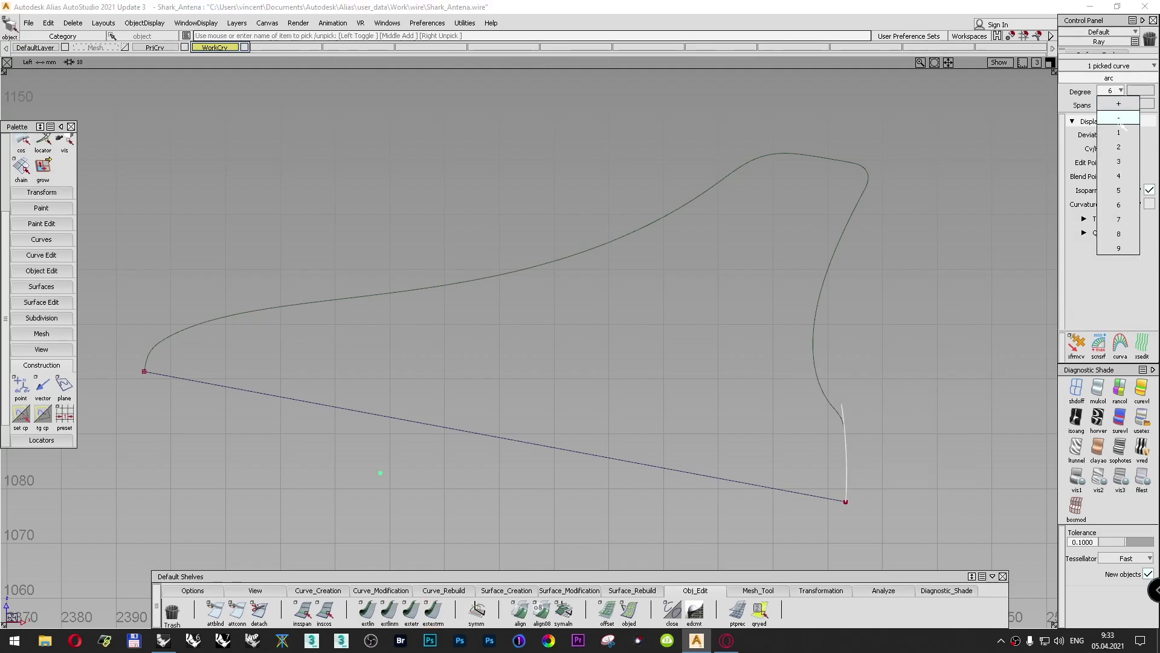
left_click(1118, 147)
left_click(965, 299)
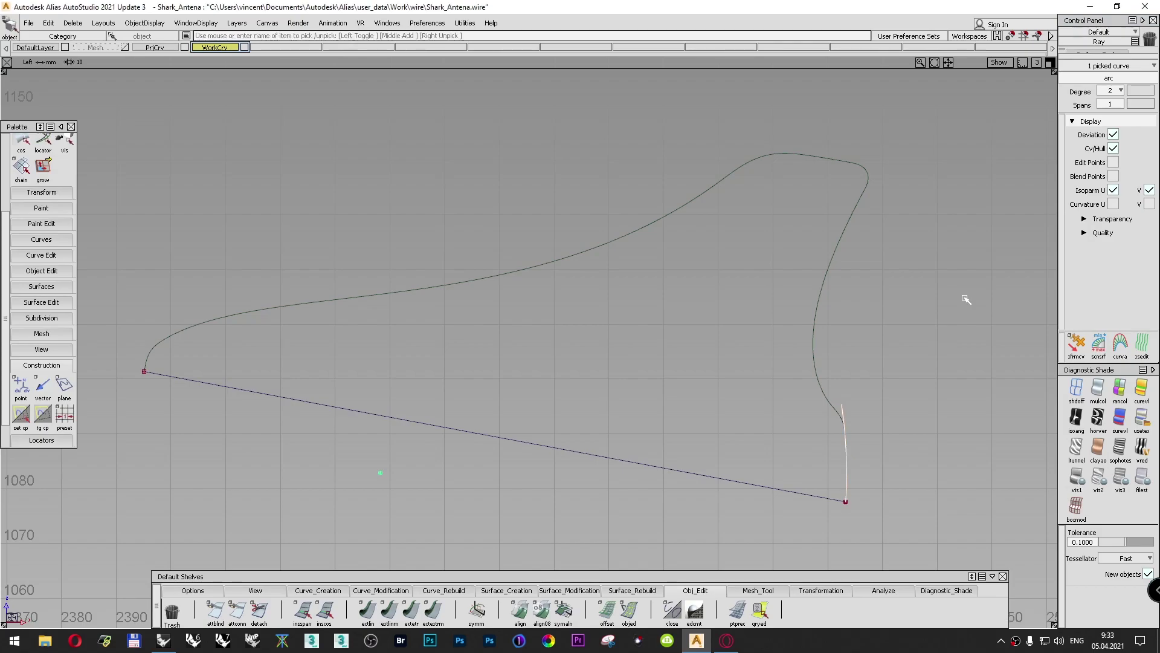
left_click_drag(951, 378, 951, 350, "ctrl+shift")
middle_click_drag(911, 370, 945, 362, "alt+shift")
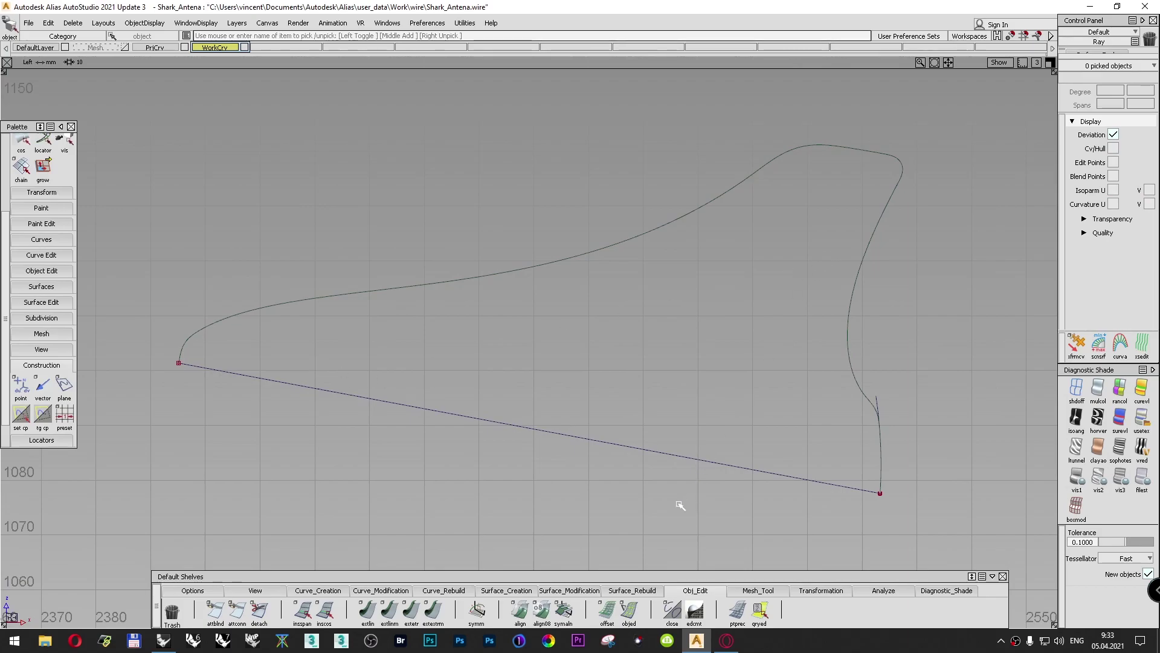
Step: Draw a short three-point arc on the profile's top edge, just ahead of the rear tip
left_click(318, 591)
left_click(585, 610)
left_click(879, 155)
left_click(876, 152)
left_click(859, 151)
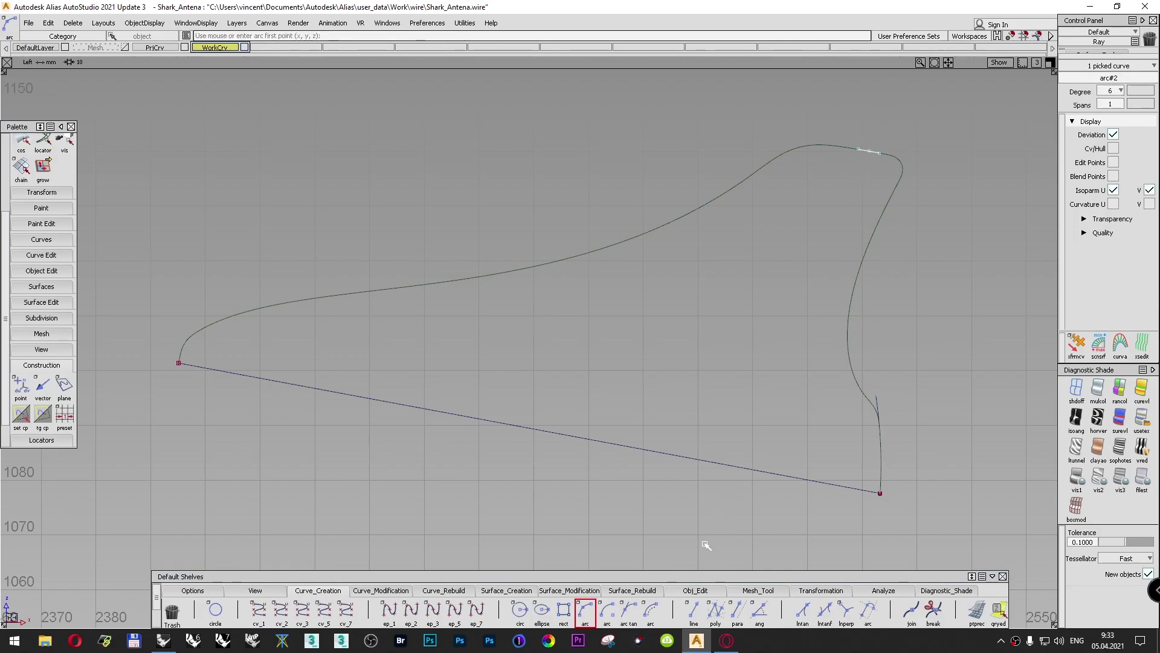
Step: Extend the top-edge arc at both ends, about 7.7 mm rearward past the tip and about 16.4 mm forward
left_click(696, 590)
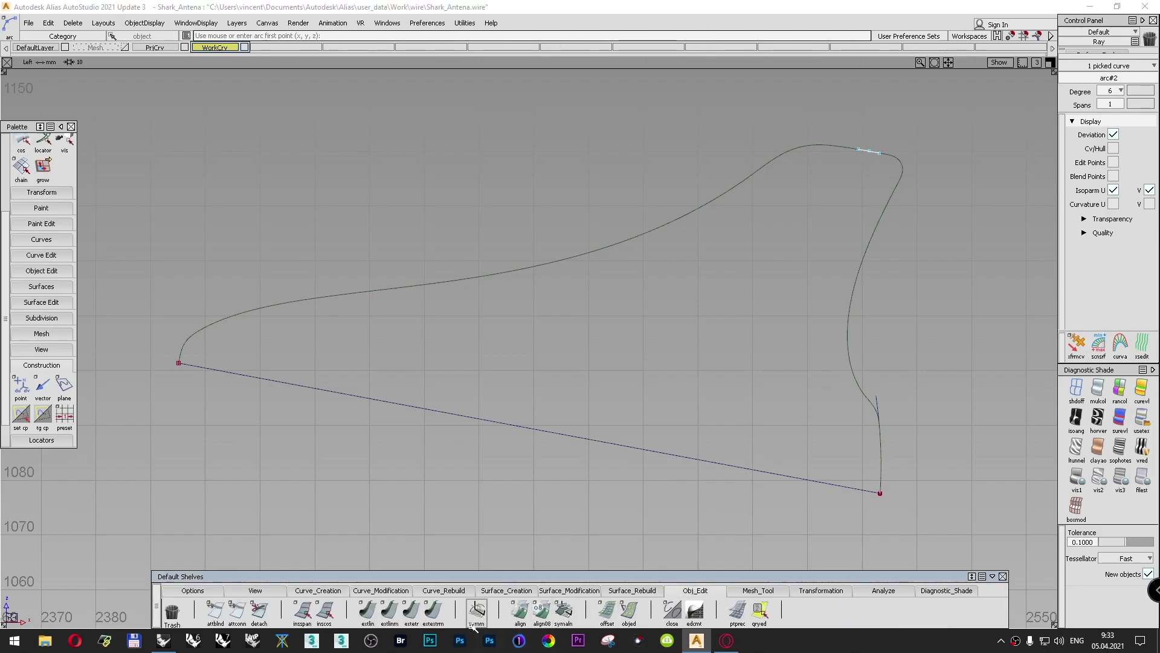
left_click(434, 612)
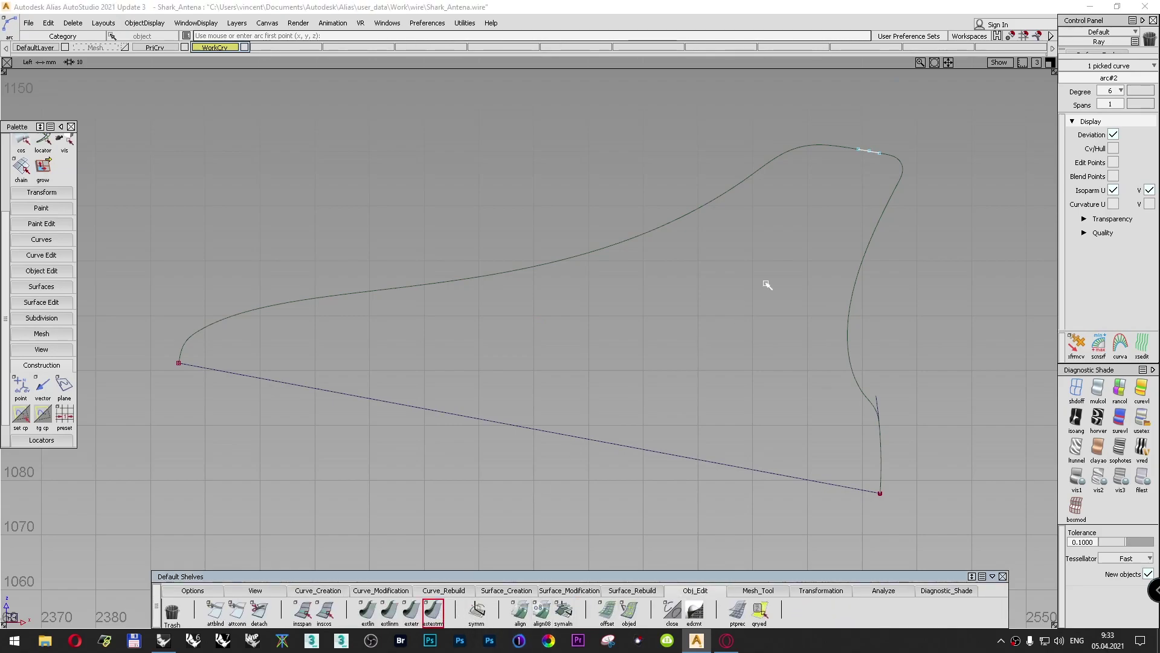
left_click(878, 156)
left_click(900, 176)
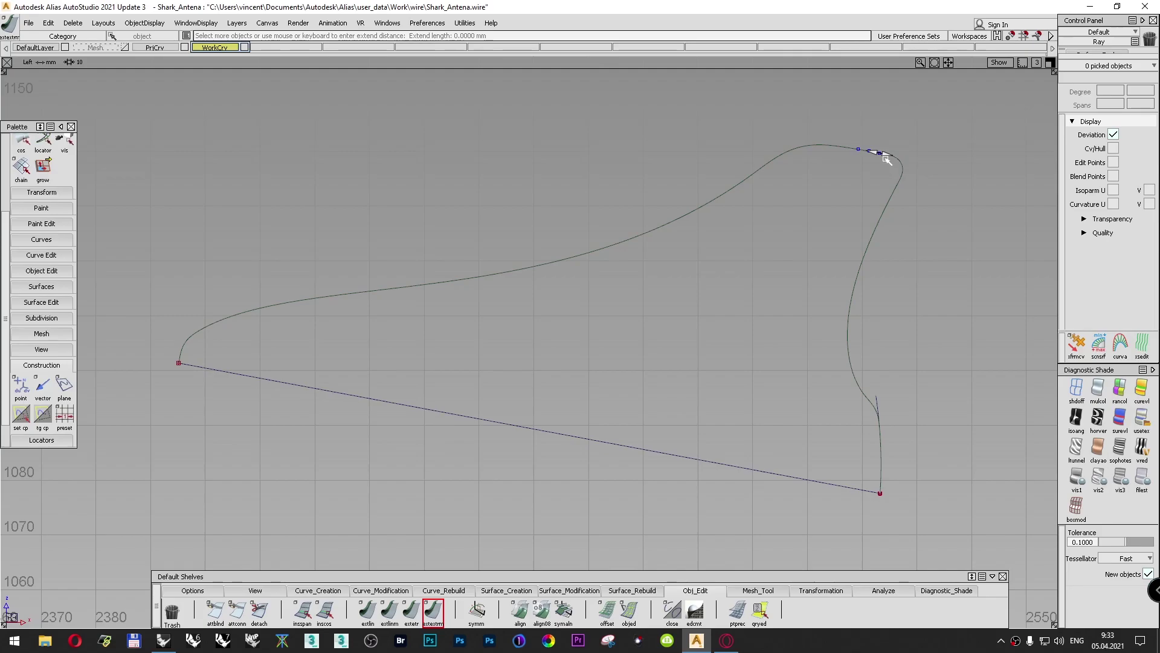
left_click_drag(886, 155, 948, 251)
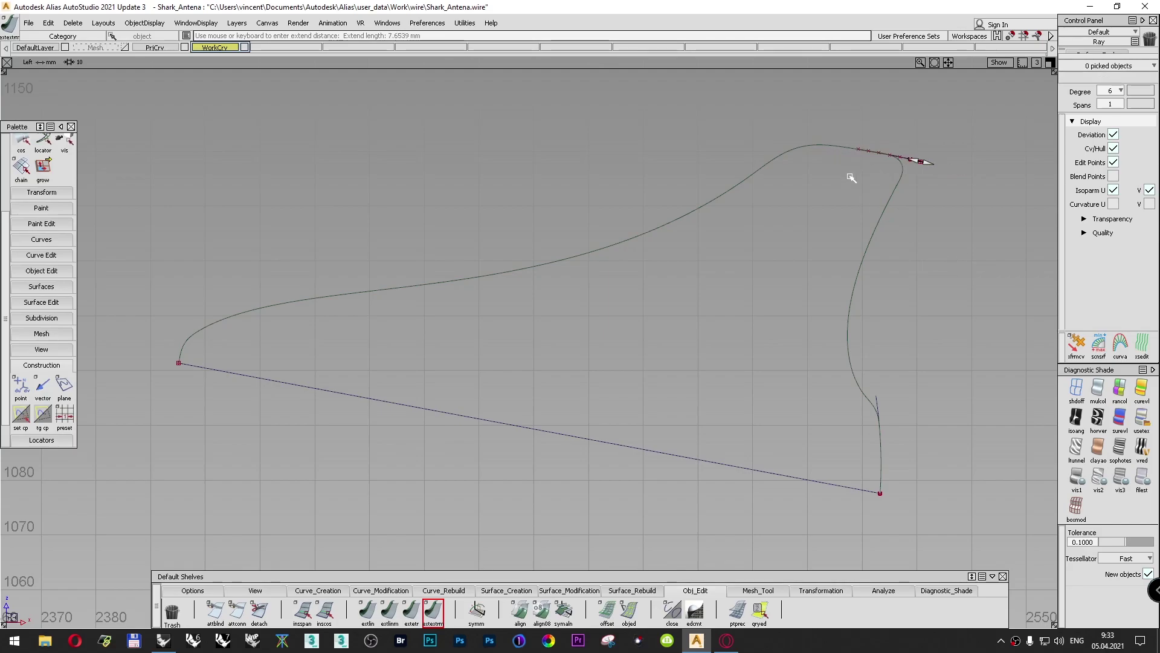
left_click(860, 149)
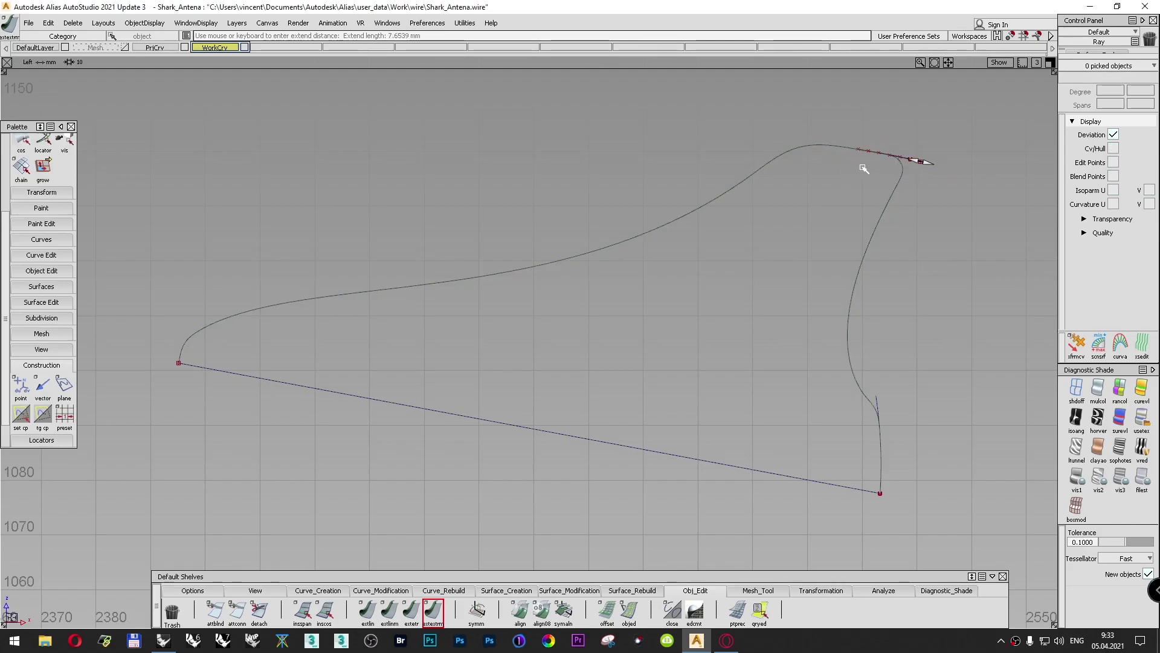
left_click_drag(860, 149, 686, 125)
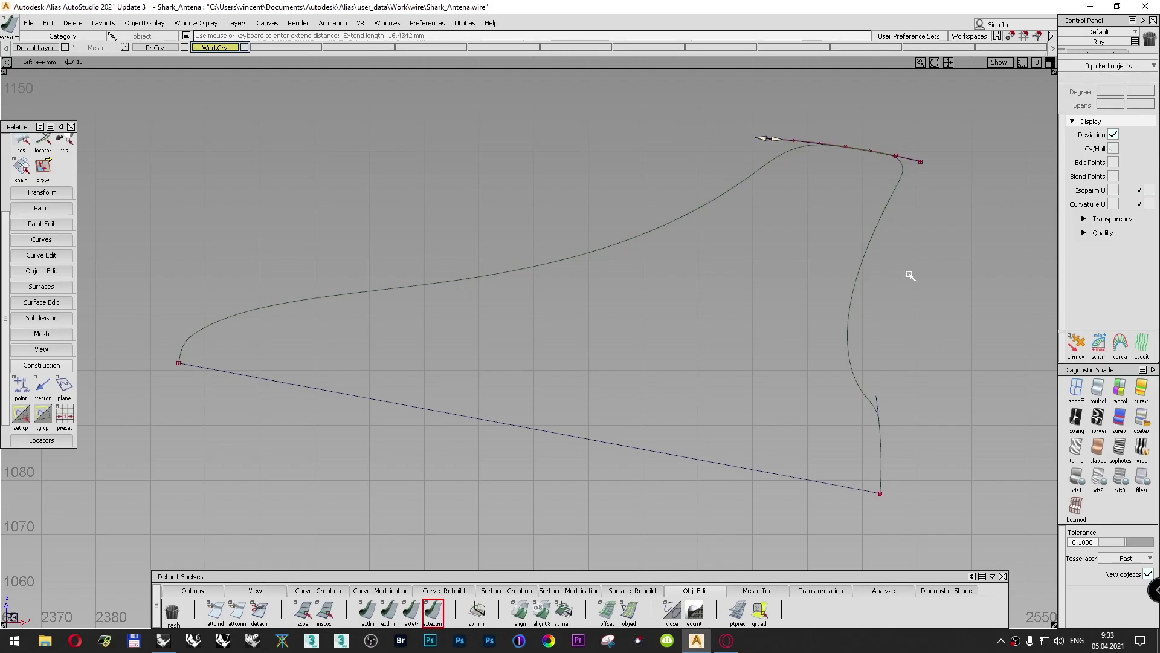
Step: Set the extended top-edge arc to degree 2 and accept the rebuild
mouse_move(1003, 241)
left_mouse_down("ctrl+shift")
mouse_move(988, 203)
mouse_move(987, 230)
left_mouse_up("ctrl+shift")
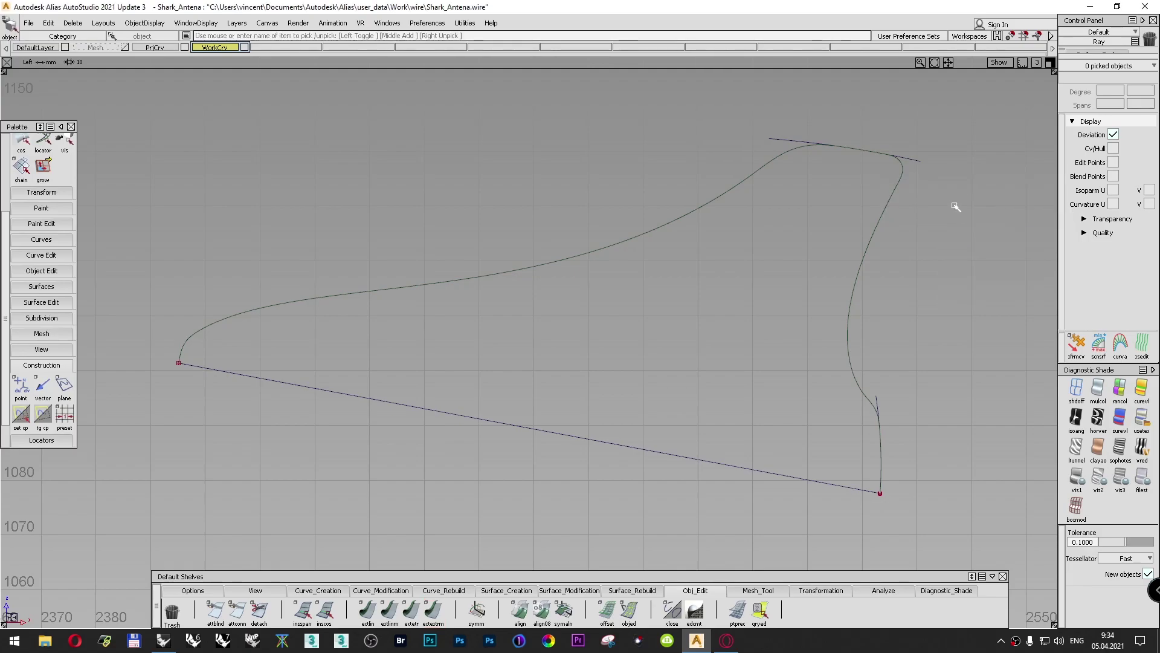
left_click(917, 162)
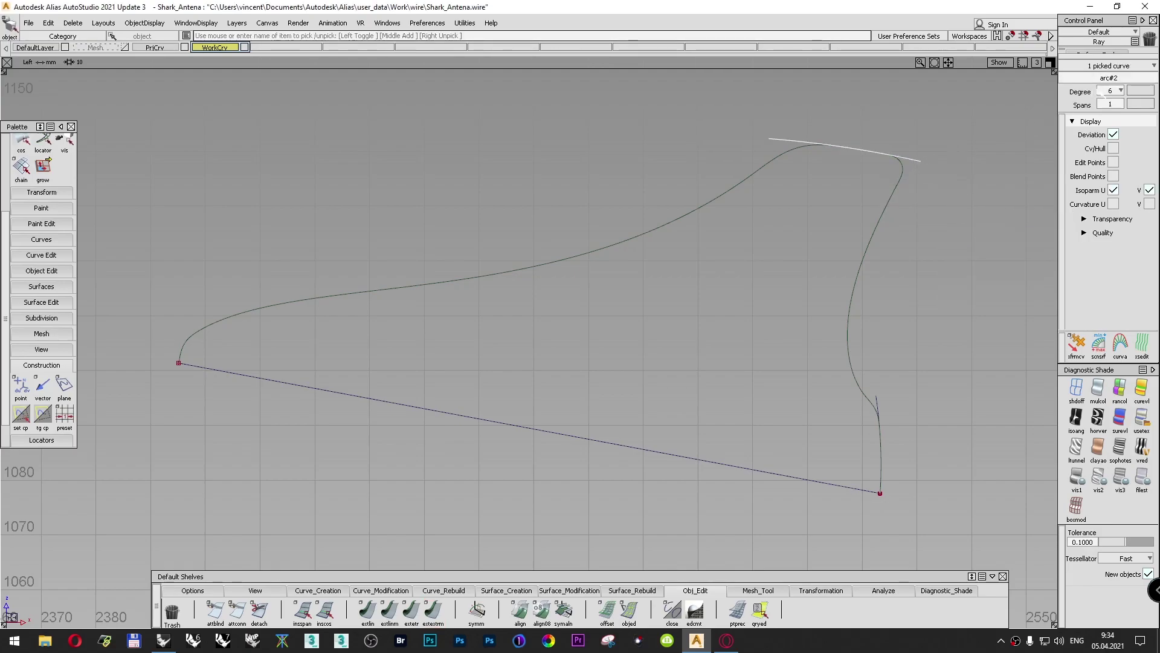
left_click(1122, 92)
left_click(1119, 147)
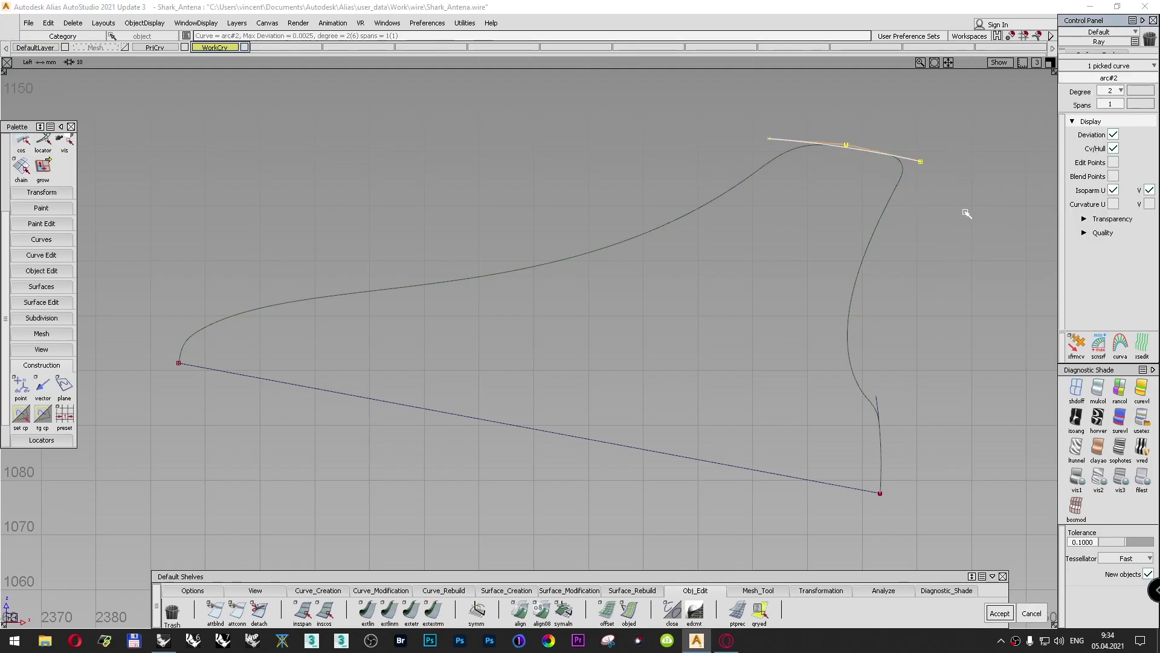
left_click(934, 233)
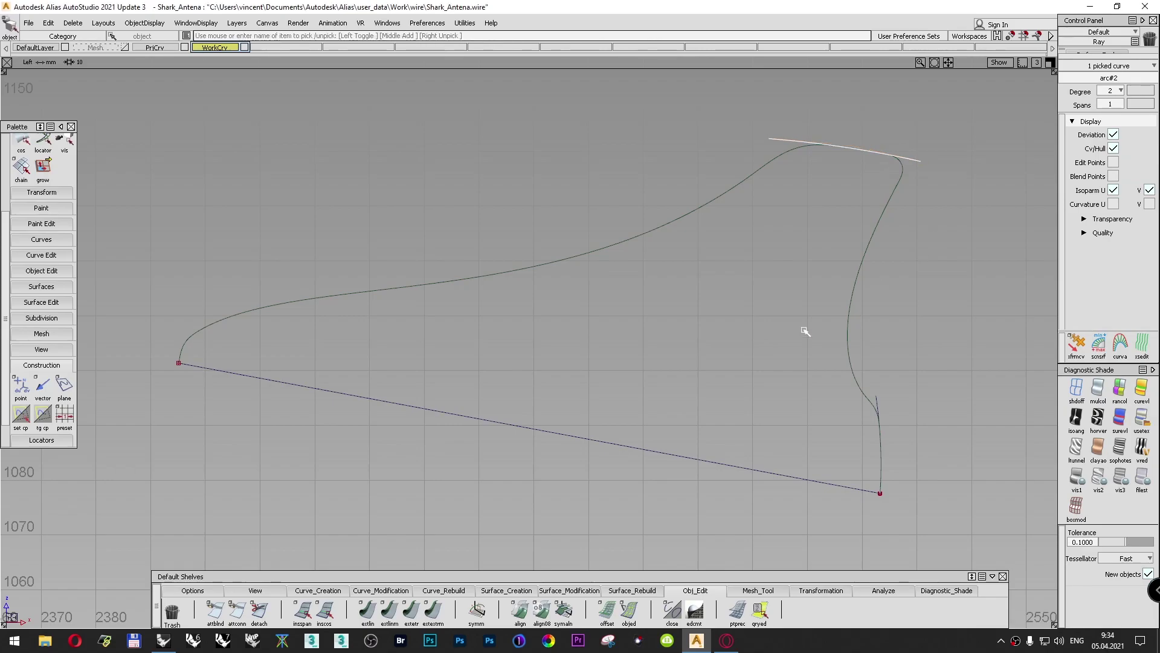
Step: Extend the rear end of the top-edge arc slightly farther past the fin's tip
left_click(432, 611)
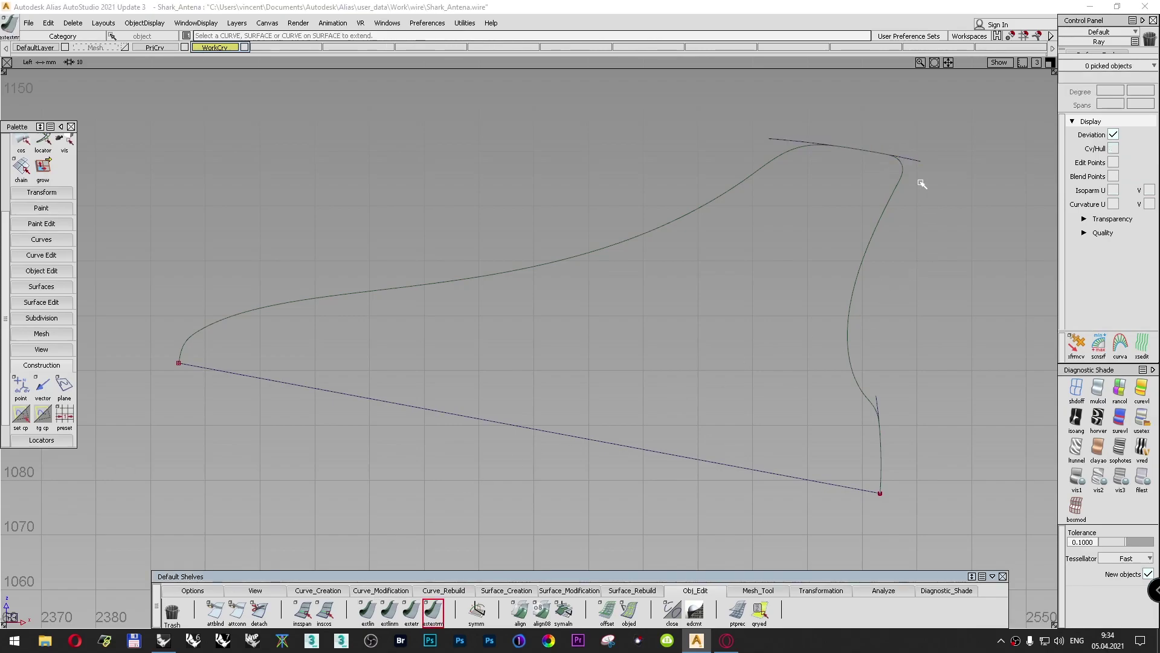
mouse_move(917, 164)
left_mouse_down()
mouse_move(949, 166)
mouse_move(984, 134)
left_mouse_up()
middle_click_drag(928, 199, 931, 216, "alt+shift")
right_click_drag(936, 234, 930, 234, "alt+shift")
middle_click_drag(929, 234, 964, 216, "alt+shift")
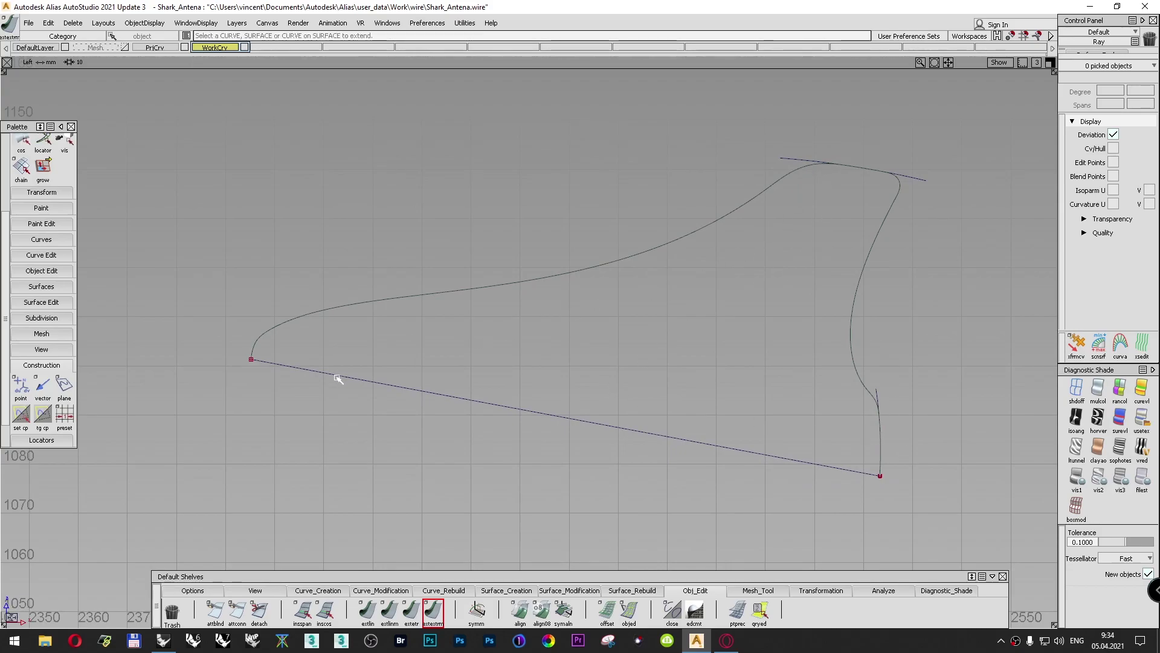
Step: Draw a three-point arc over the lowest stretch of the profile's nose, starting at its lower front end
key("shift+alt")
right_click_drag(254, 349, 219, 440, "alt+shift")
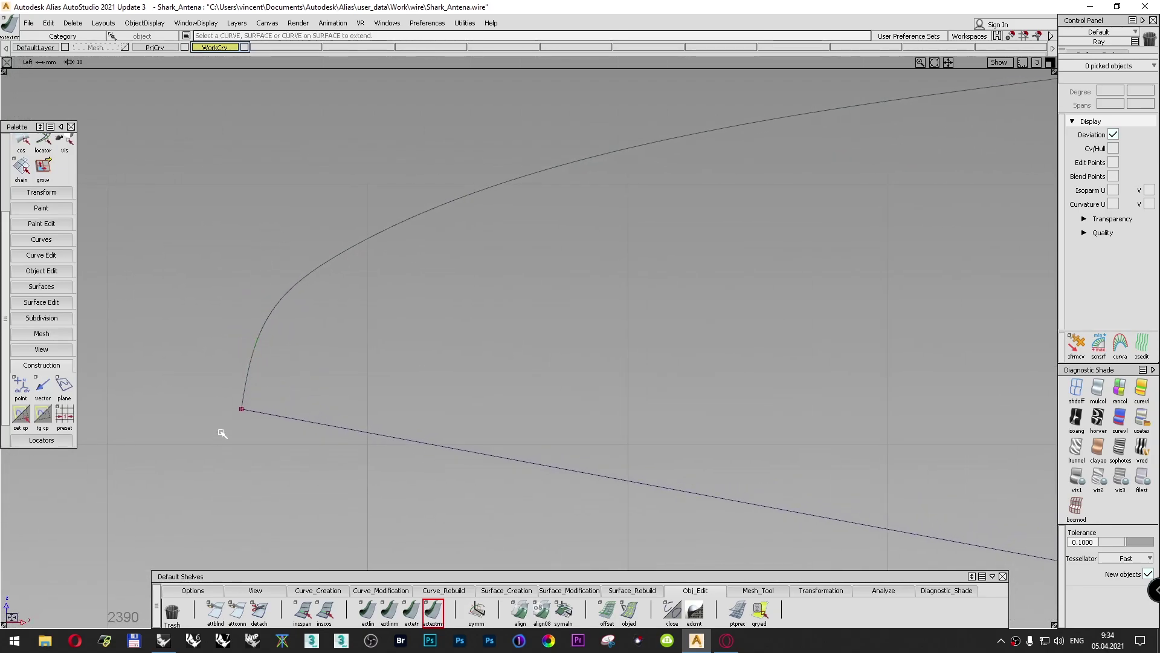
left_click(338, 591)
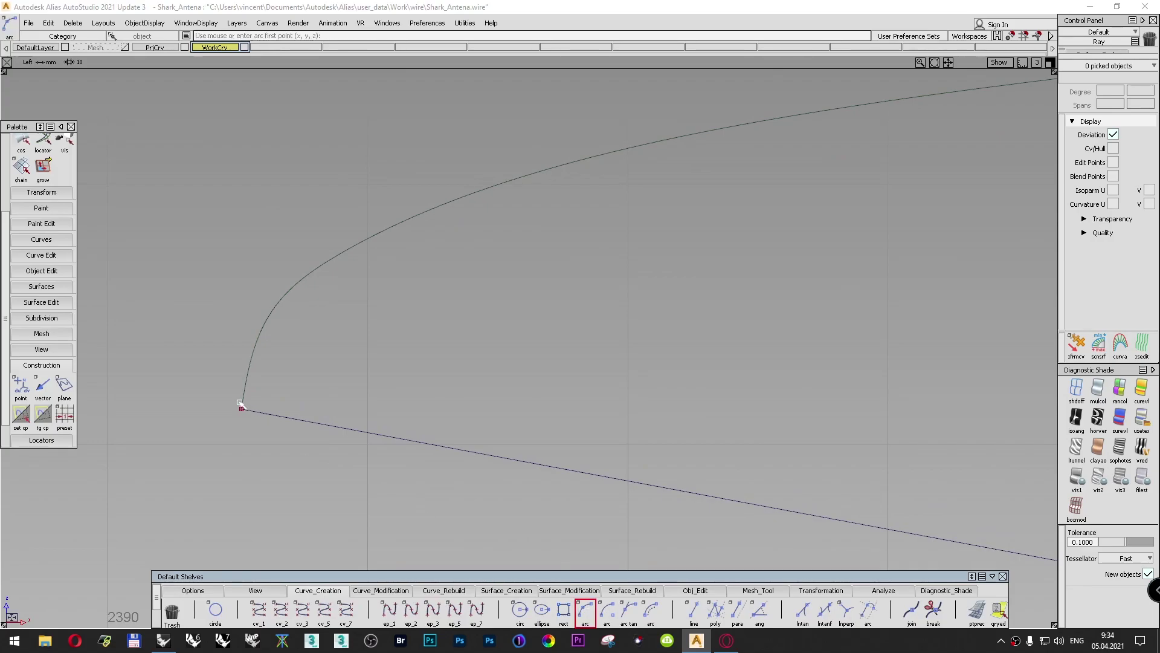
left_click_drag(243, 402, 234, 458)
left_click(246, 390)
left_click_drag(246, 389, 250, 361)
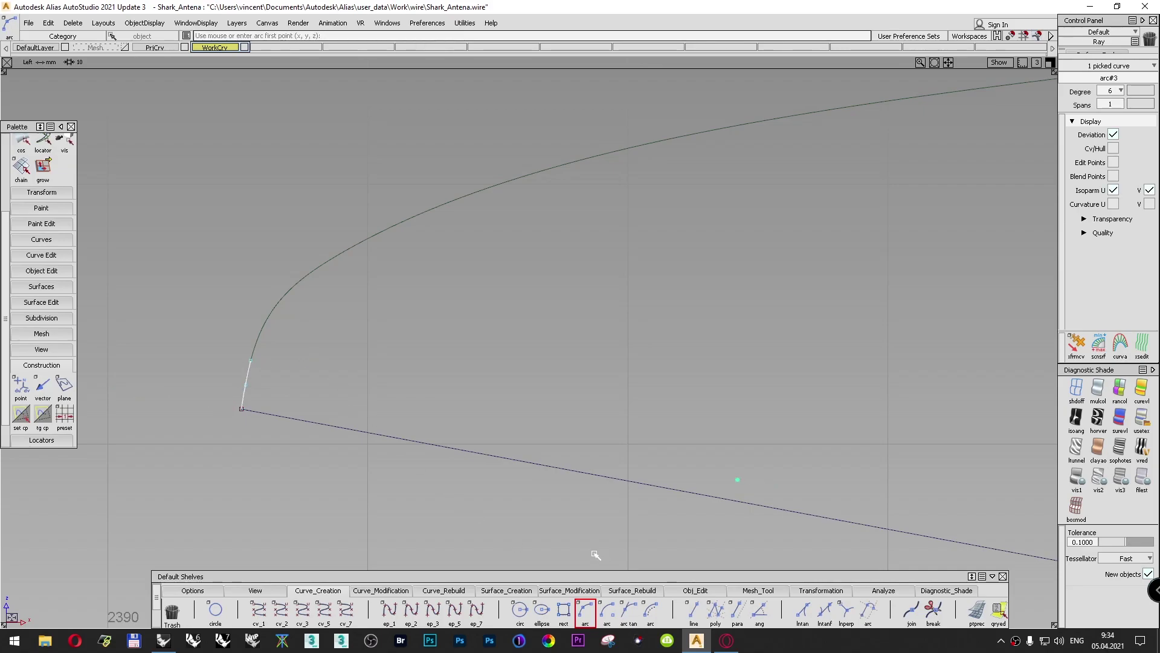
Step: Extend the upper end of the nose arc by about 6.6 mm beyond the profile
left_click(695, 590)
left_click(433, 610)
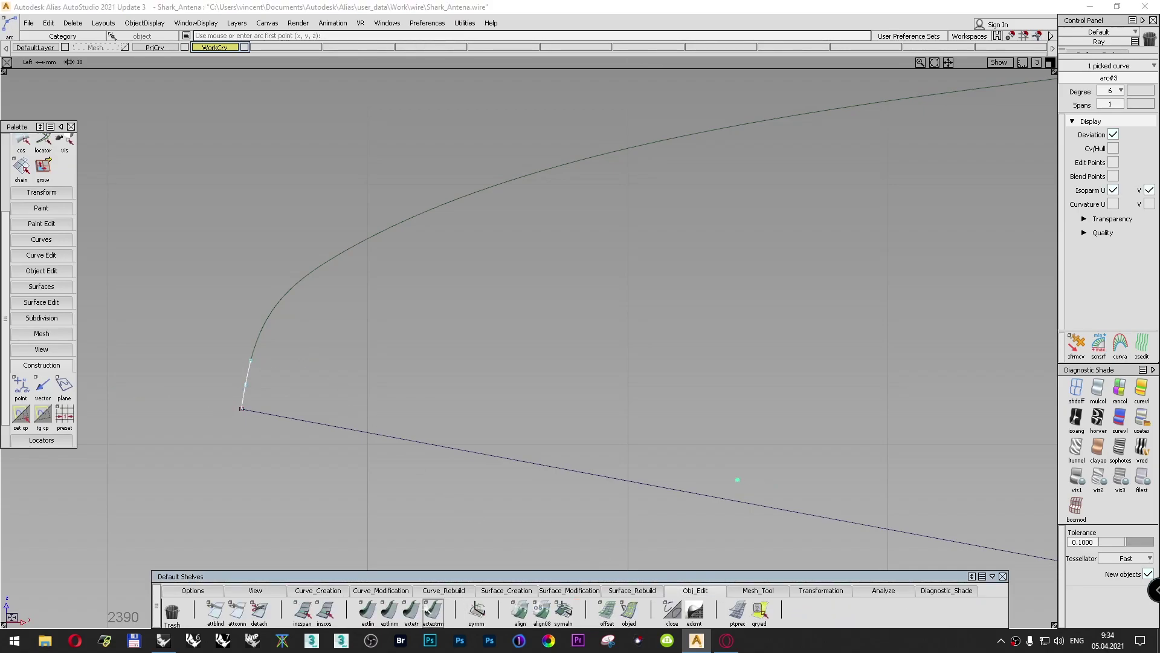
left_click(251, 363)
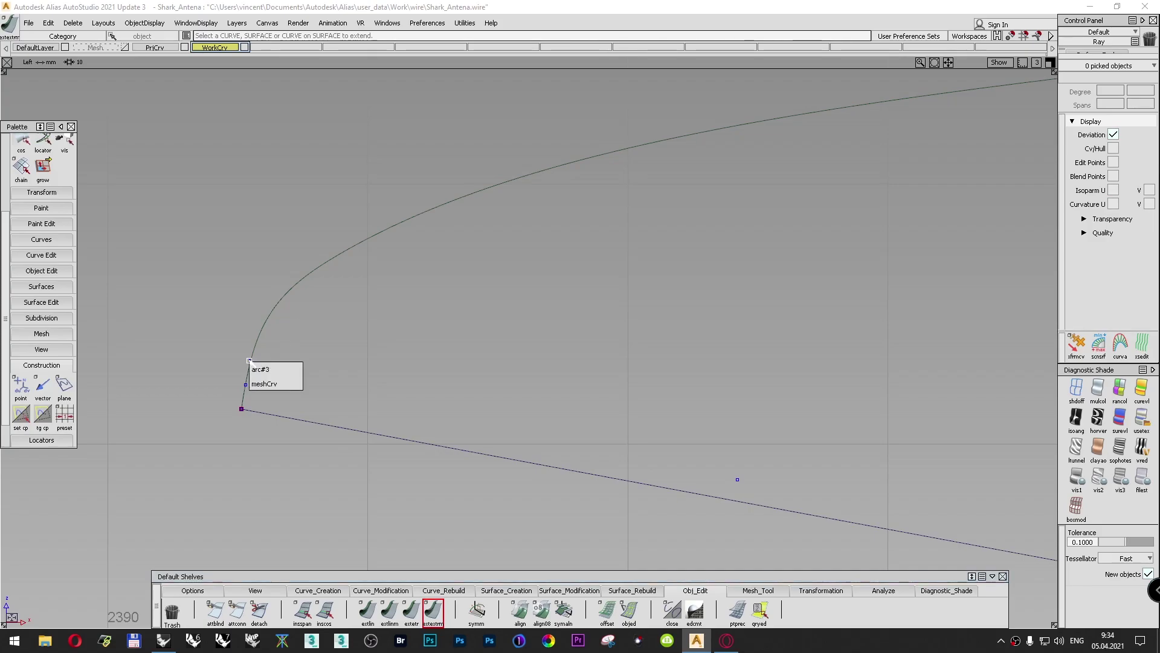
left_click(293, 366)
left_click_drag(251, 362, 321, 199)
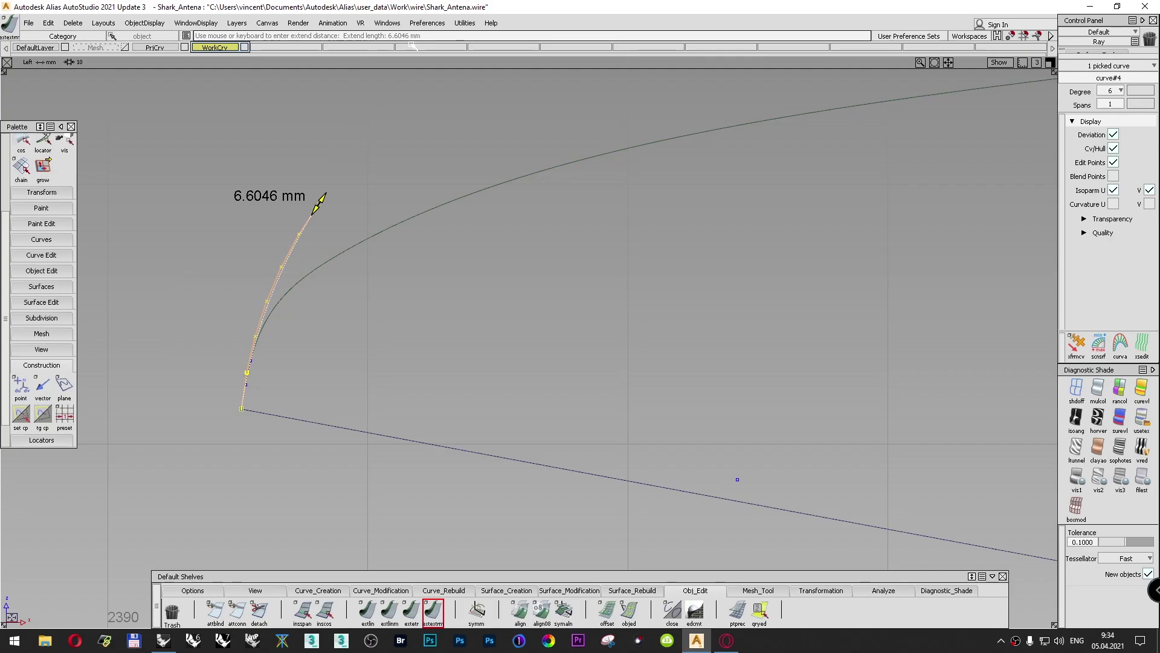
left_click(383, 210)
Step: Set the extended nose arc to degree 2
left_click_drag(482, 284, 481, 259, "ctrl+shift")
left_click_drag(422, 198, 426, 229, "ctrl+shift")
left_click(306, 209)
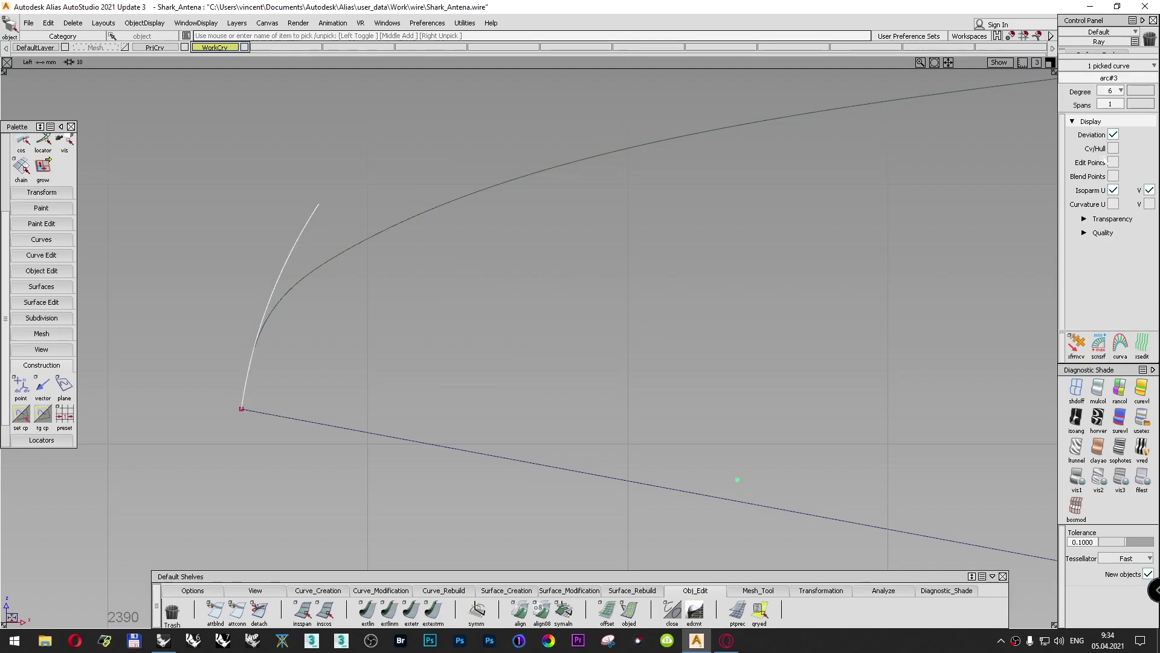
left_click(1112, 90)
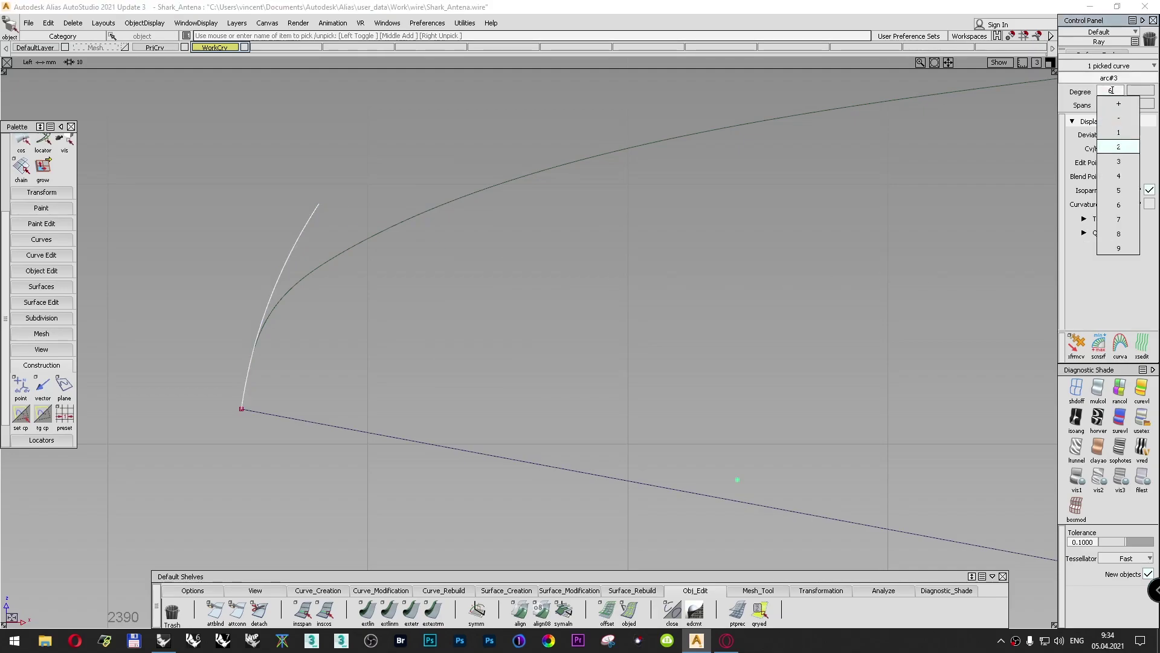
left_click(1119, 147)
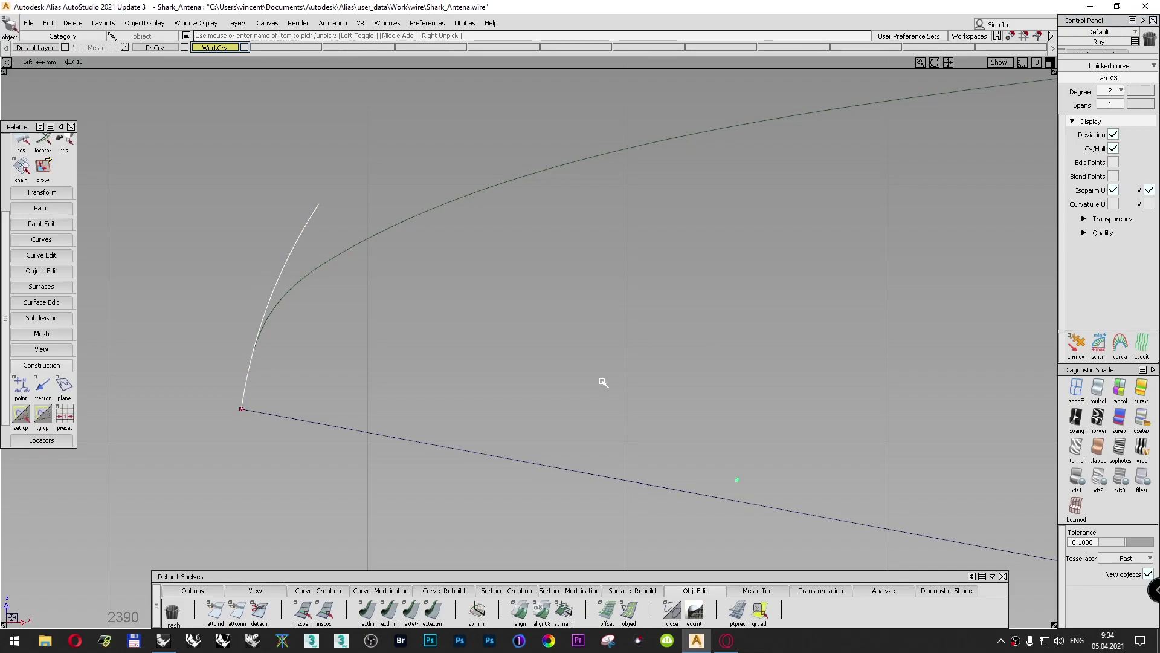
Step: Draw a straight degree 1 edit-point curve from the top-edge arc just beyond the fin's tip down to the lower rear arc near its upper end
left_click_drag(623, 396, 617, 364, "ctrl+shift")
right_click_drag(579, 281, 429, 473, "alt+shift")
middle_click_drag(461, 450, 441, 442, "alt+shift")
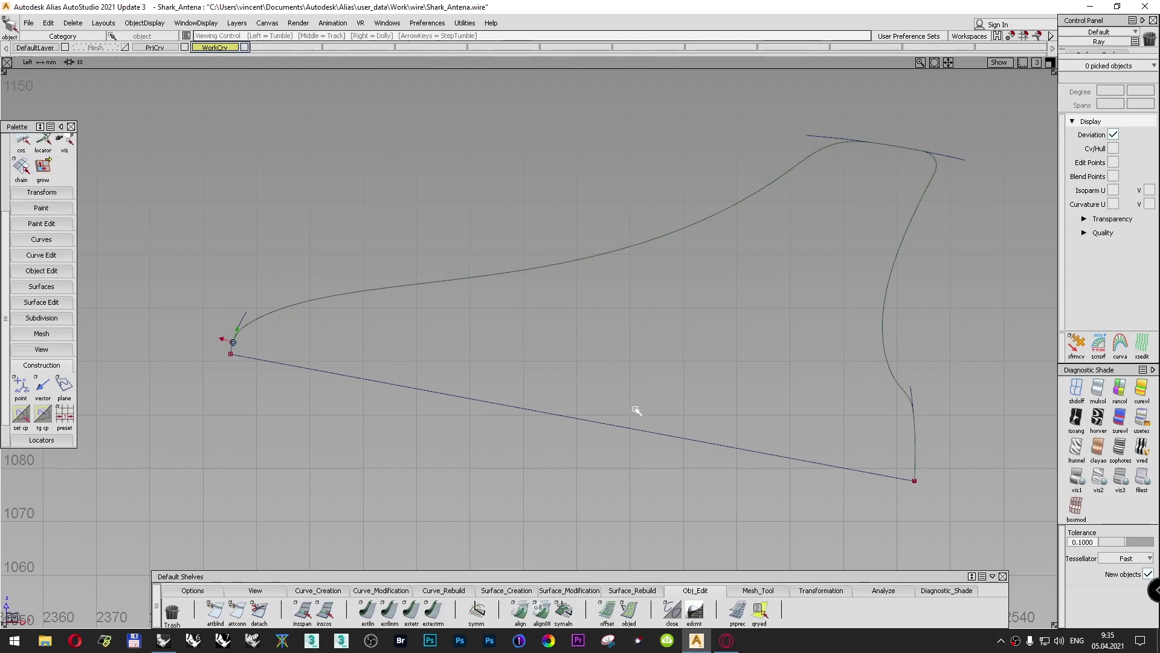
middle_click_drag(770, 334, 487, 334, "alt+shift")
right_click_drag(487, 334, 591, 270, "alt+shift")
middle_click_drag(590, 270, 554, 323, "alt+shift")
left_click(318, 590)
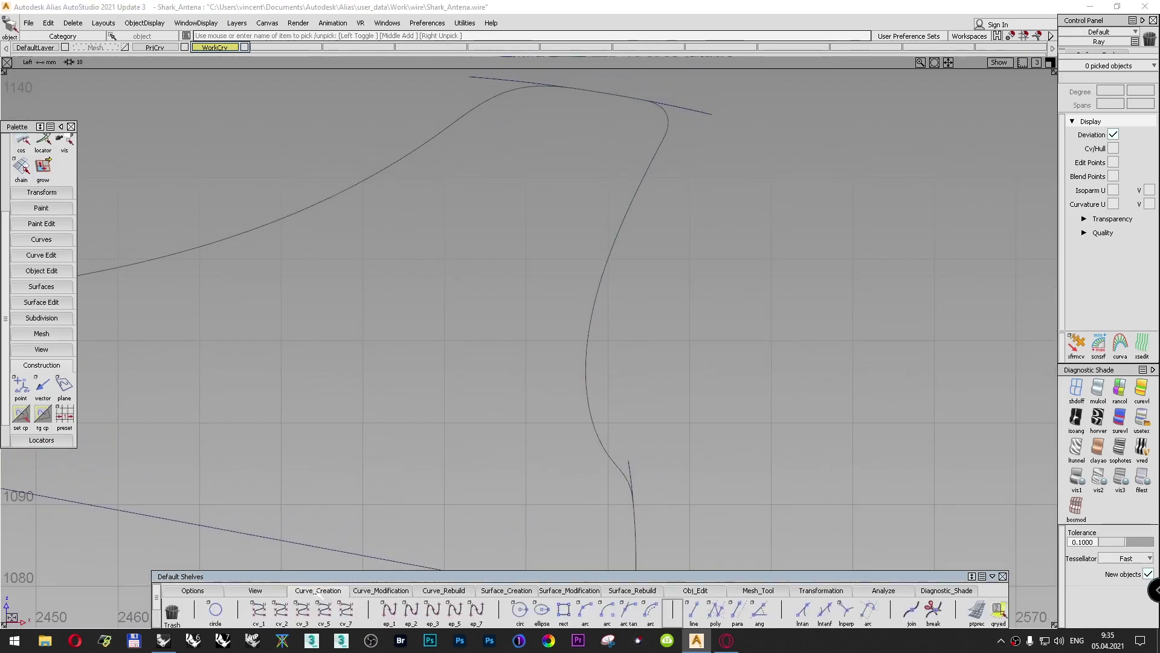
left_click(389, 611)
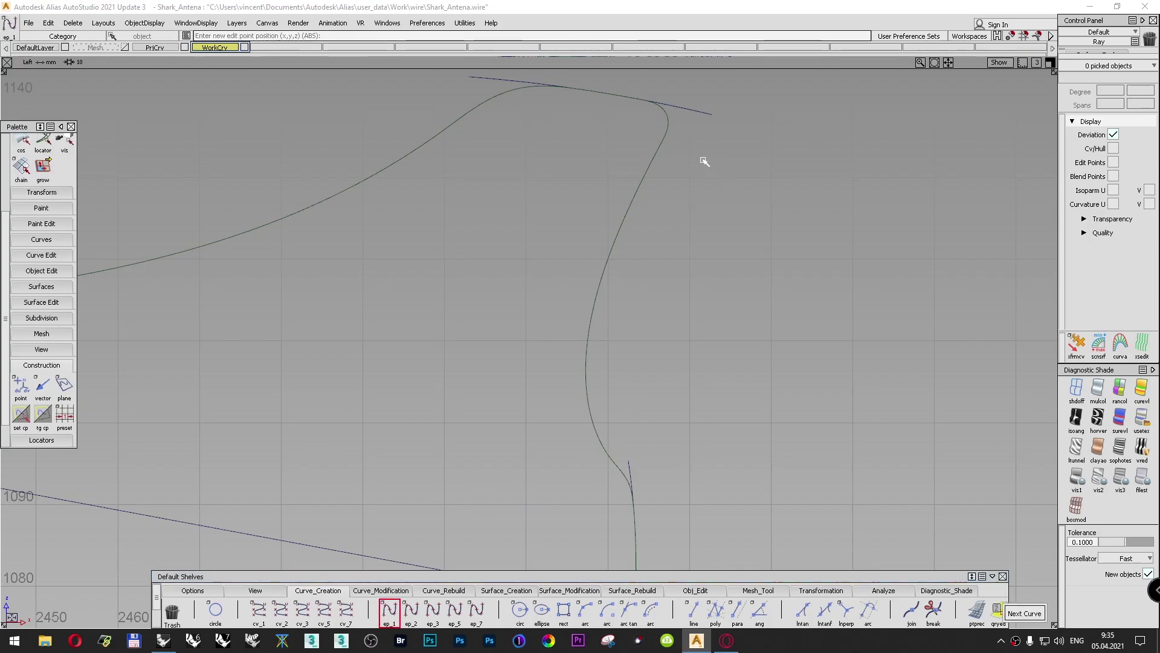
left_click(677, 106)
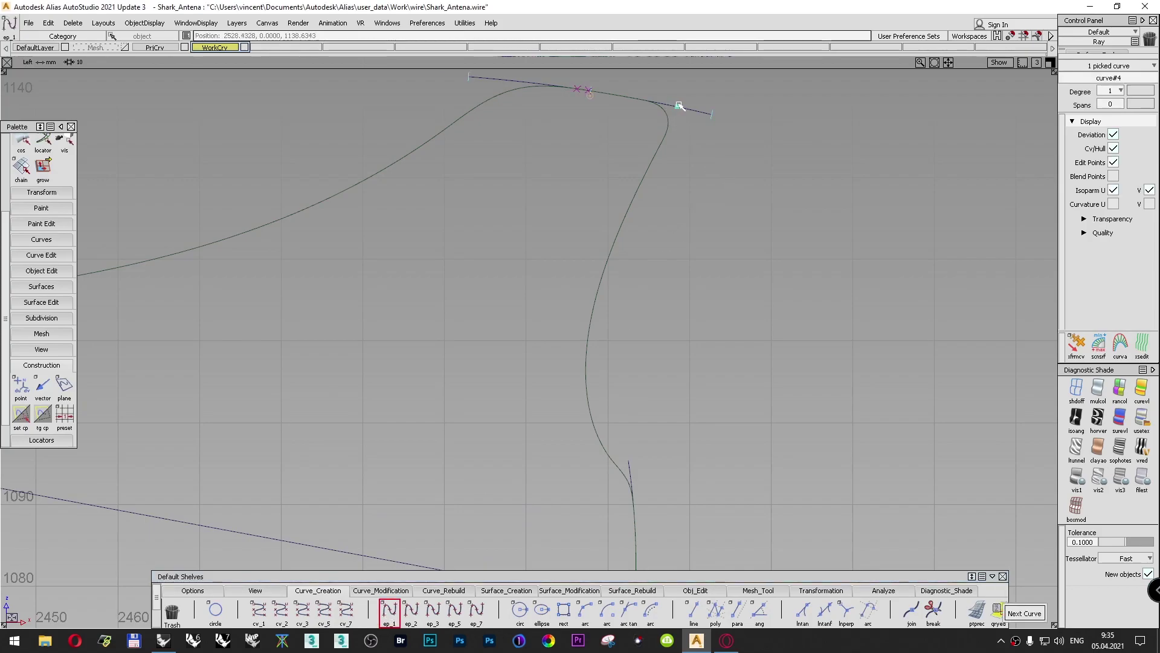
left_click_drag(678, 105, 682, 108)
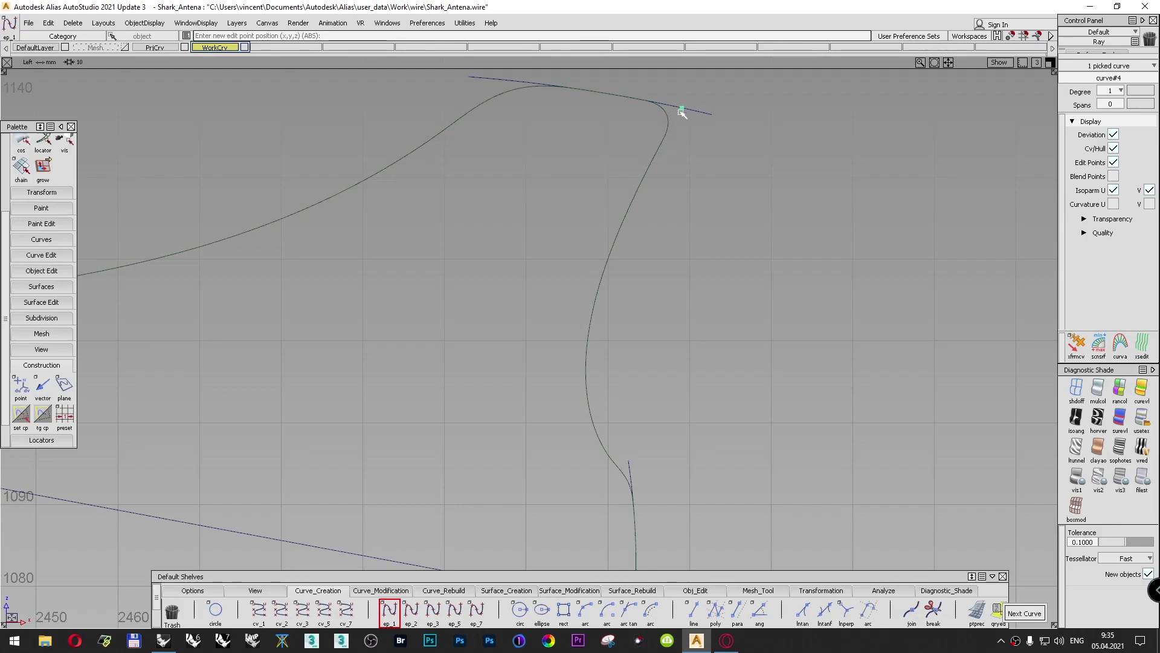
left_click(630, 473)
left_click_drag(632, 474, 630, 473)
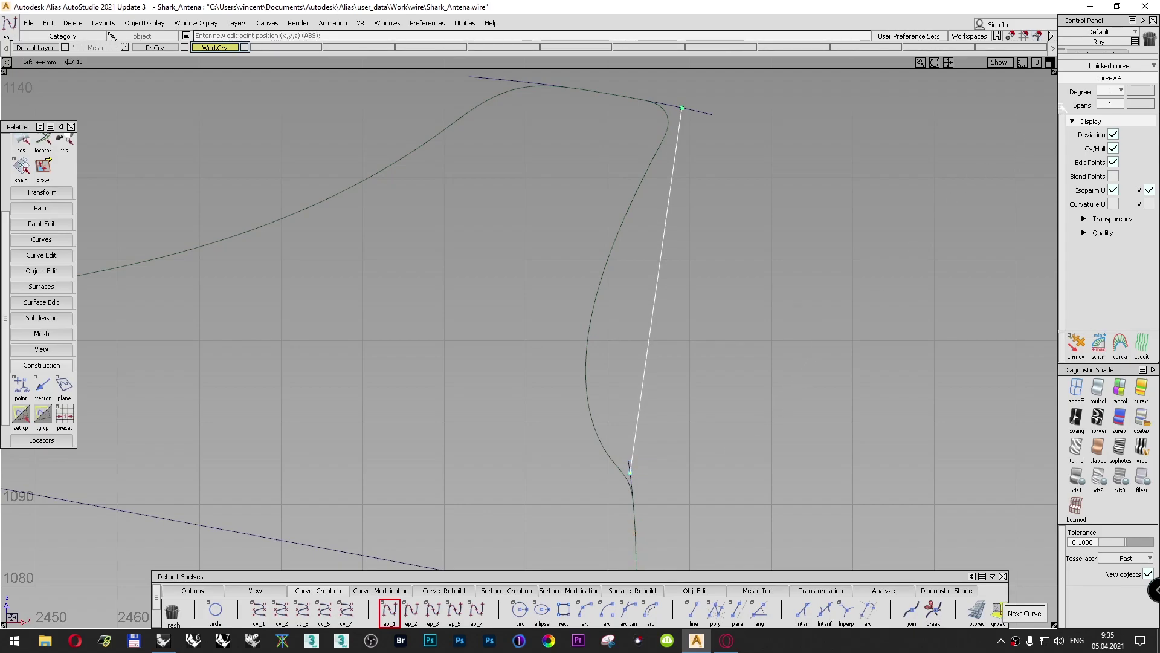
Step: Raise the new rear-edge line to degree 2
left_click(1115, 92)
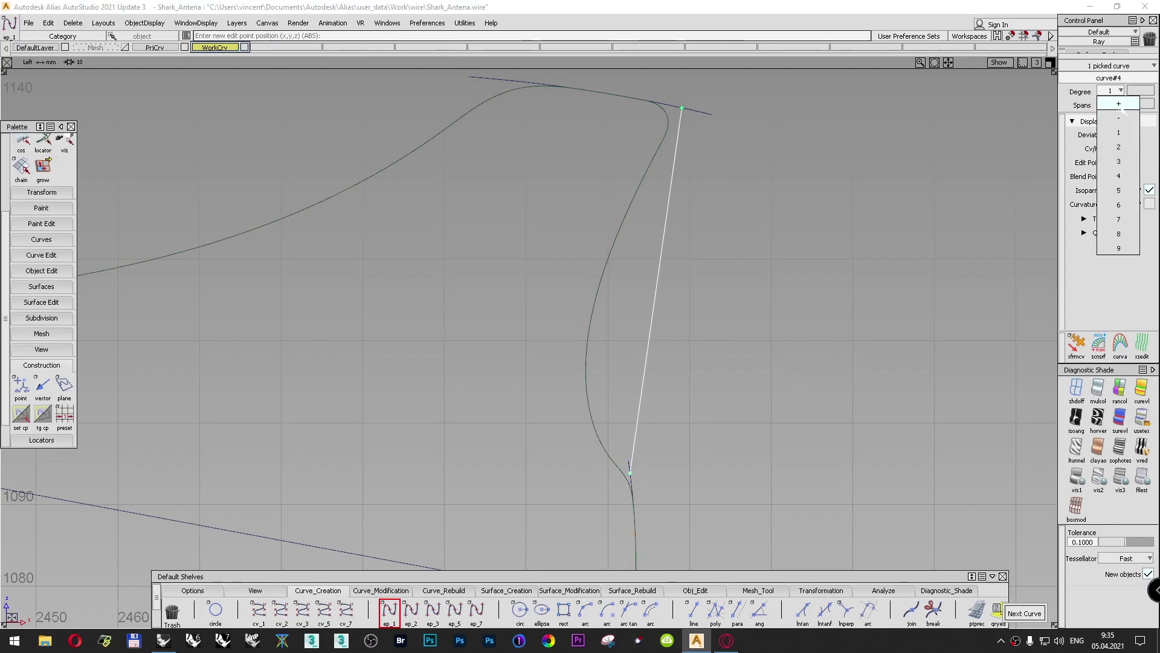
left_click(1111, 114)
left_click(938, 229)
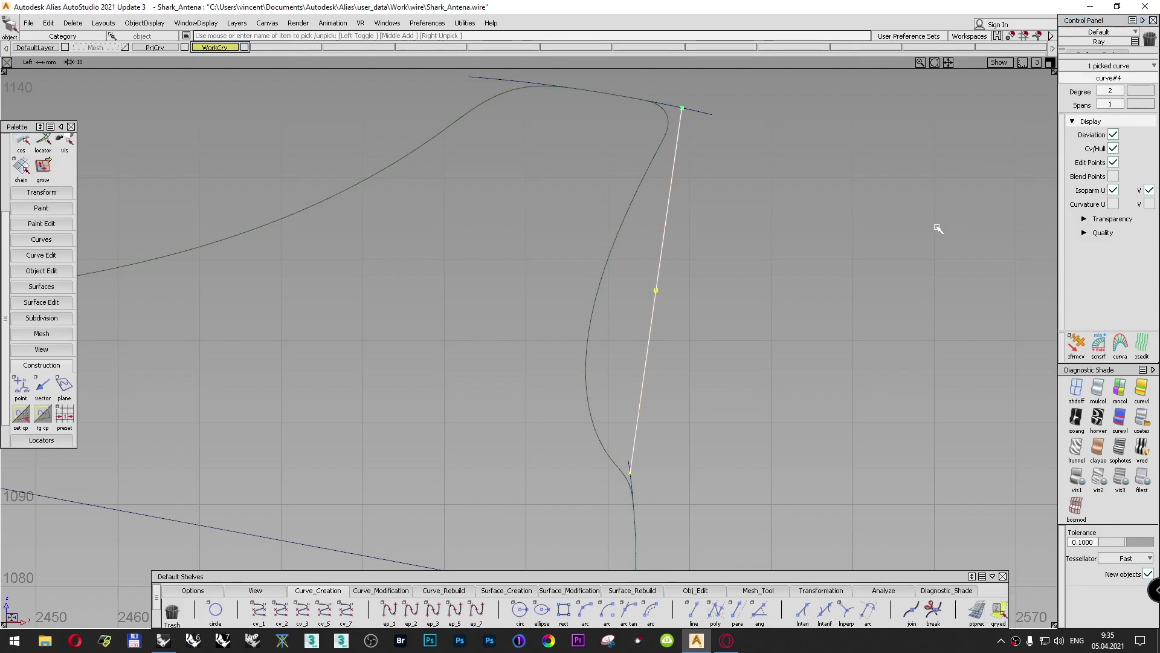
Step: Move the rear-edge line's middle CV forward and down so the curve bows toward the fin's concave rear profile
mouse_move(866, 280)
left_mouse_down("ctrl+shift")
mouse_move(858, 249)
mouse_move(888, 250)
left_mouse_up("ctrl+shift")
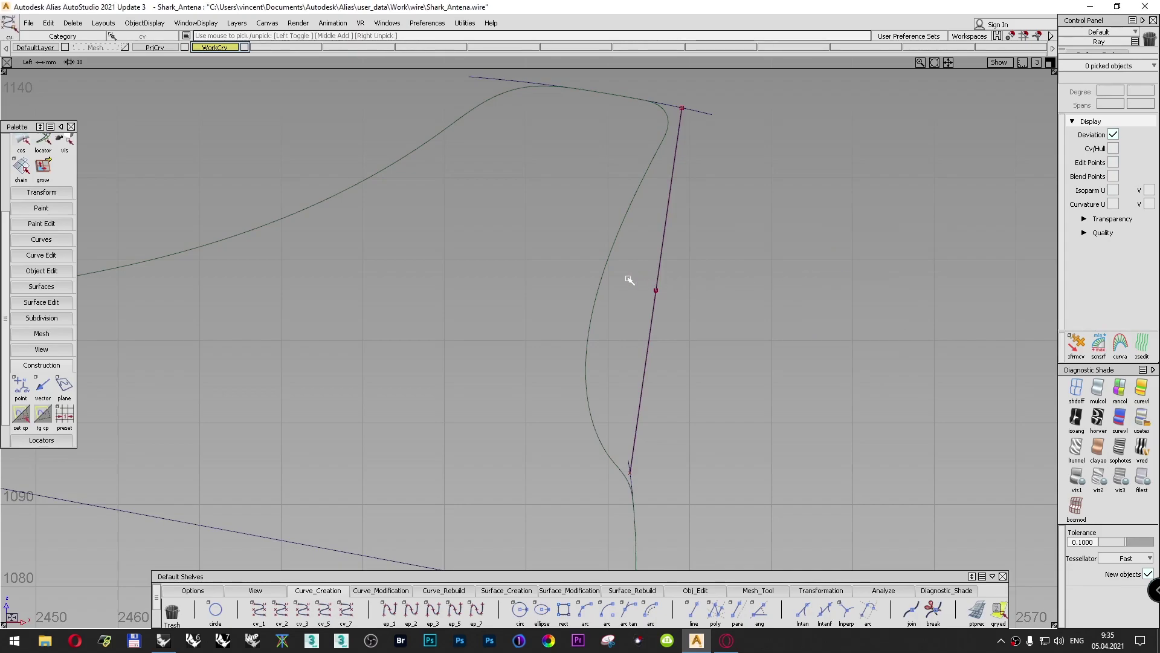
left_click(655, 290)
middle_click_drag(778, 259, 688, 305, "ctrl+shift")
right_click_drag(688, 305, 664, 347)
middle_click_drag(659, 349, 635, 344)
right_click_drag(655, 332, 653, 336)
middle_click_drag(652, 336, 638, 350)
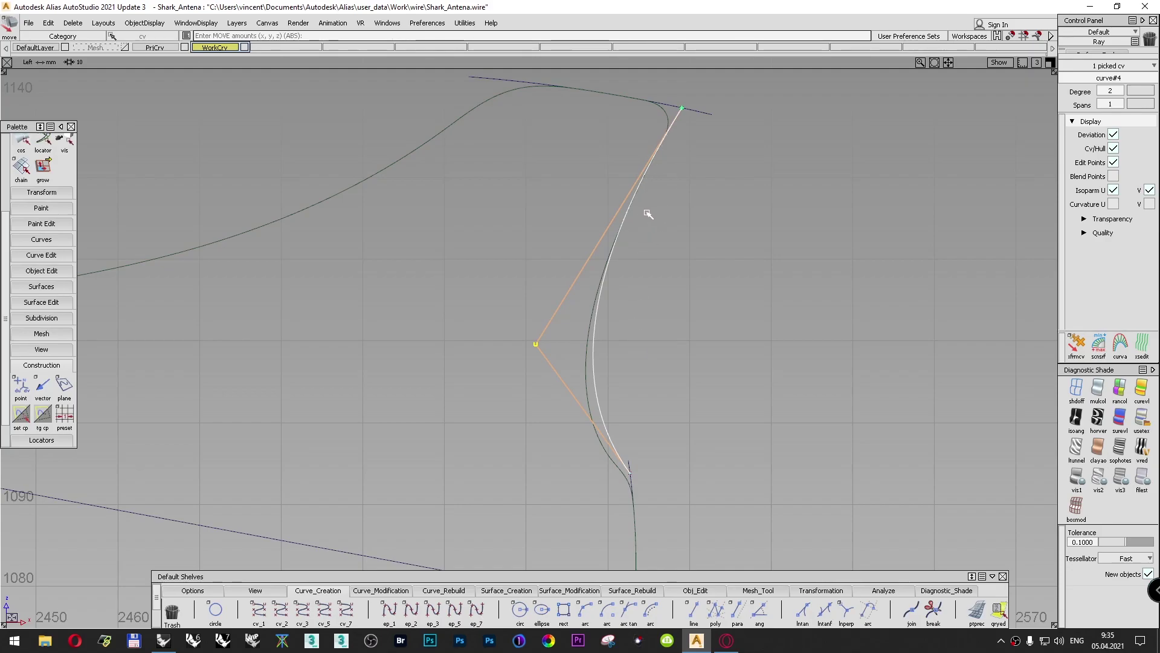
left_click_drag(737, 319, 737, 290, "ctrl+shift")
right_click_drag(704, 373, 697, 334, "alt+shift")
middle_click_drag(719, 364, 686, 315, "alt+shift")
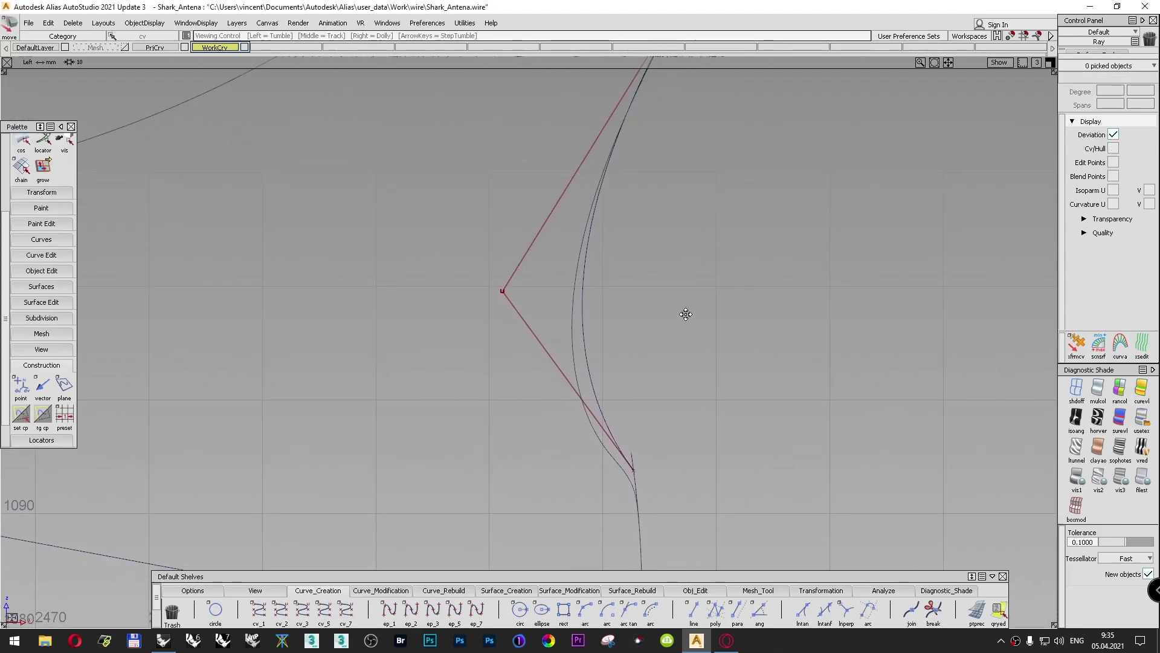
left_click(632, 467)
mouse_move(685, 346)
right_mouse_down("ctrl+shift")
mouse_move(686, 320)
mouse_move(687, 339)
mouse_move(690, 330)
right_mouse_up("ctrl+shift")
left_click_drag(710, 329, 710, 298, "ctrl+shift")
right_click_drag(701, 317, 655, 308, "alt+shift")
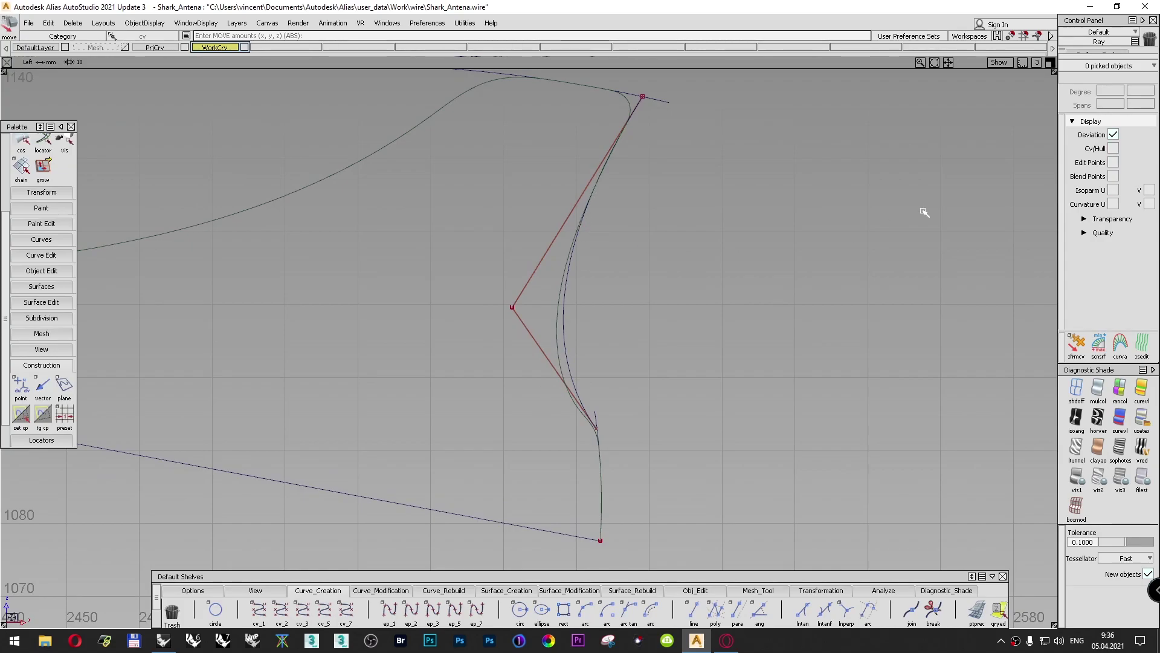
Step: Raise the bowed rear-edge curve to degree 3
right_click_drag(697, 321, 733, 339, "ctrl+shift")
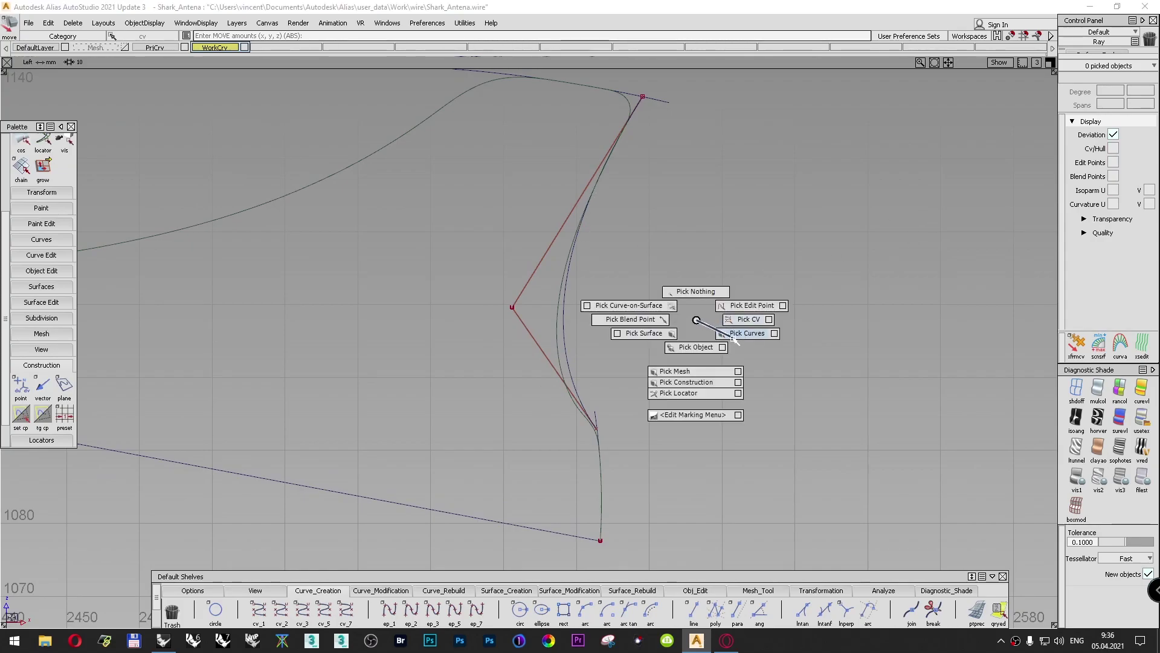
left_click(565, 327)
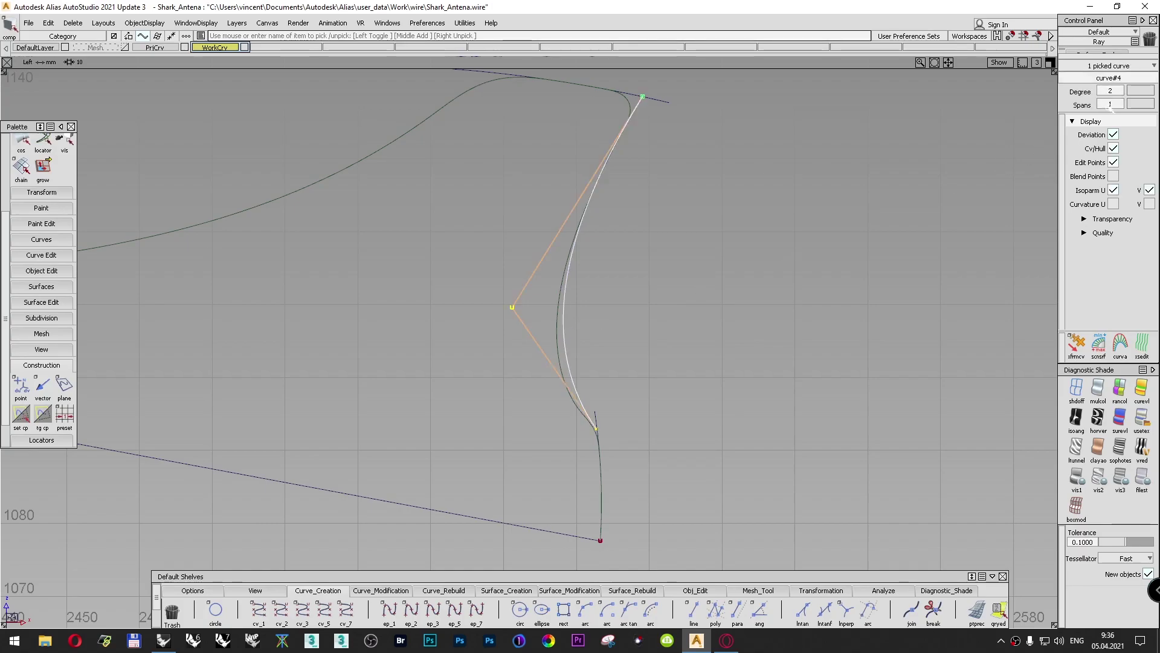
left_click(1135, 89)
left_click(1118, 139)
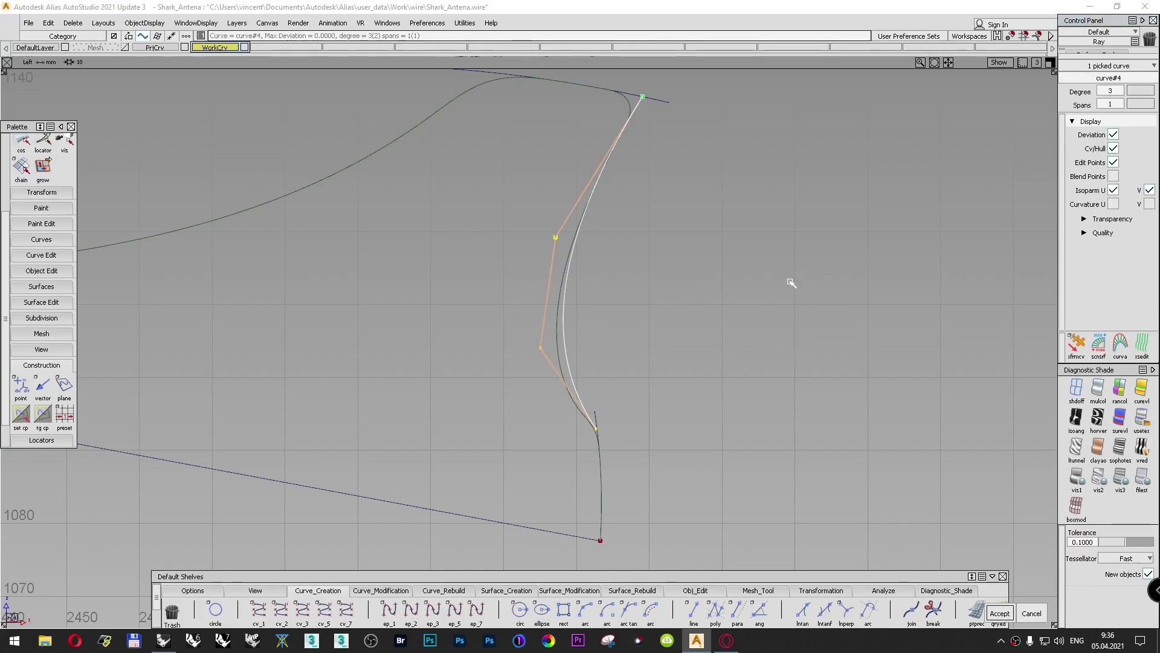
left_click(790, 281)
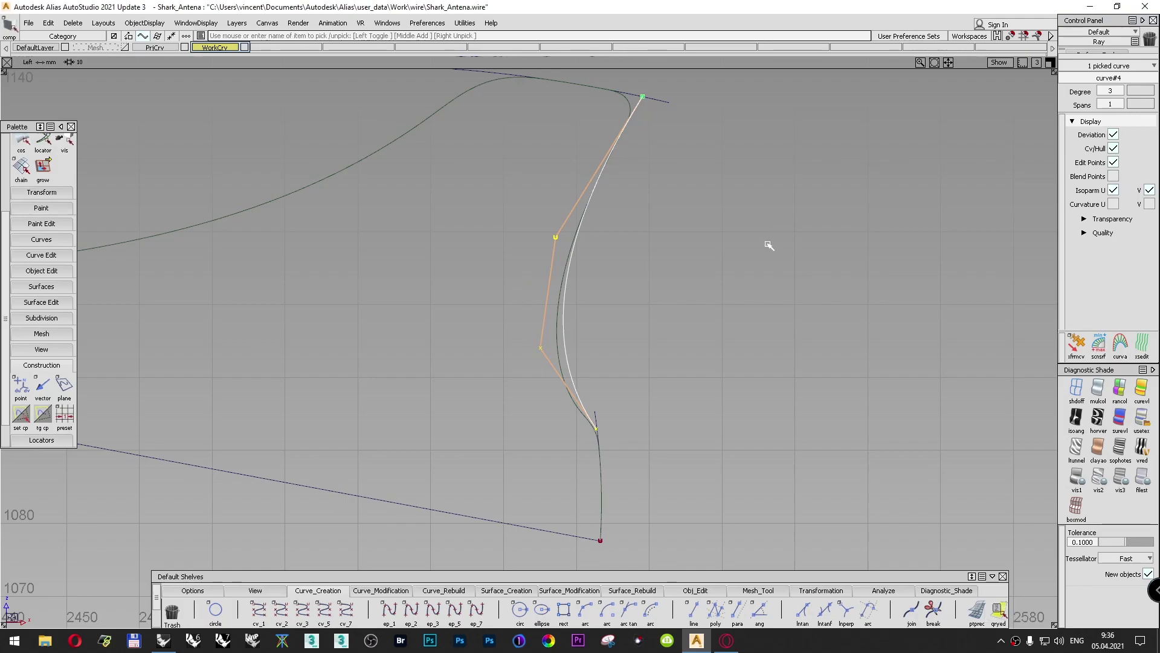
Step: Move the rear-edge curve's lower inner CV forward and down to match the concave part of the profile
left_click_drag(755, 296, 757, 263, "ctrl+shift")
right_click_drag(633, 284, 715, 302, "alt+shift")
left_click_drag(719, 299, 664, 316, "ctrl+shift")
left_click_drag(523, 339, 543, 372)
left_click_drag(508, 327, 498, 335, "ctrl+shift")
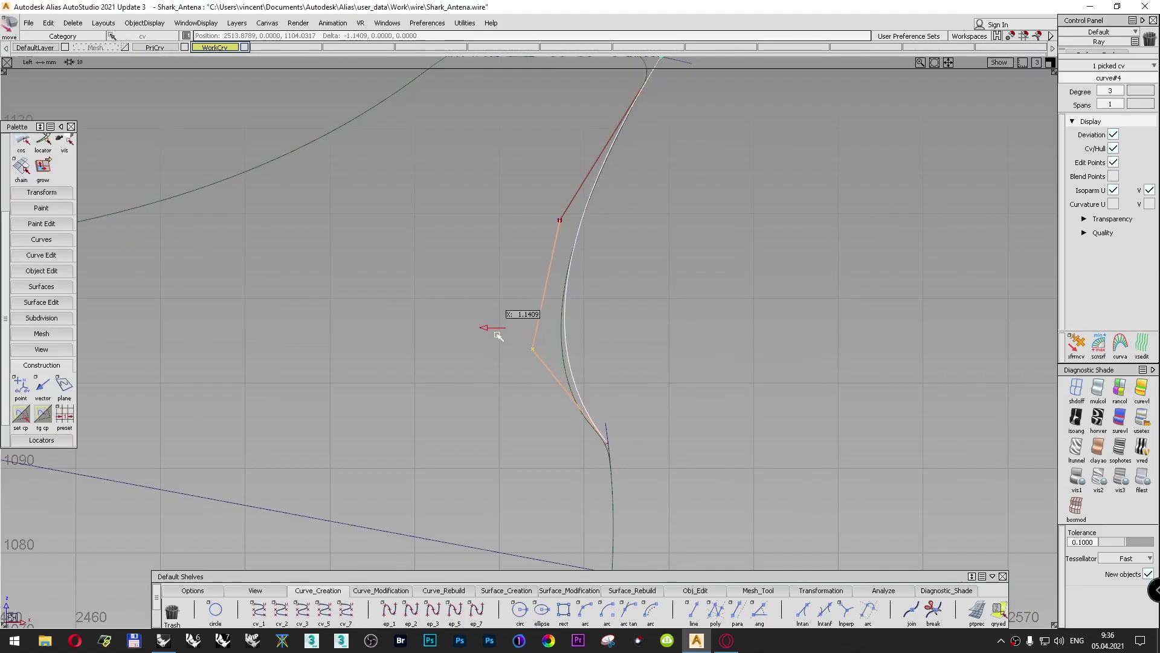
right_click_drag(497, 334, 491, 358)
left_click_drag(492, 357, 487, 362)
right_click_drag(487, 336, 493, 337)
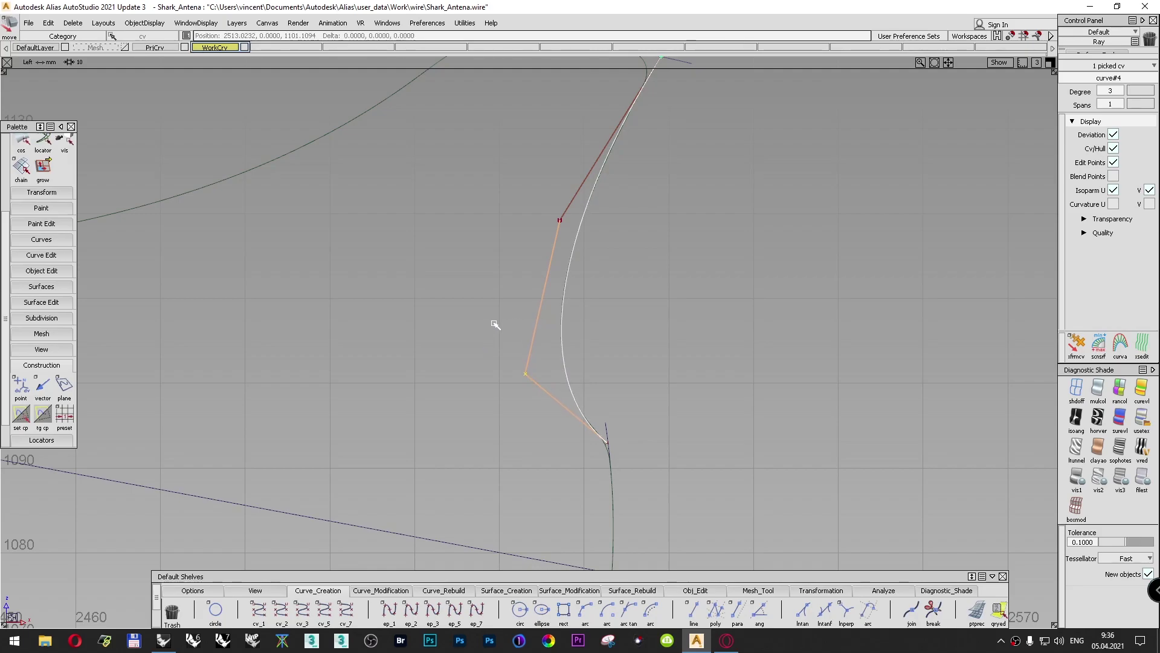
middle_click_drag(494, 324, 493, 324)
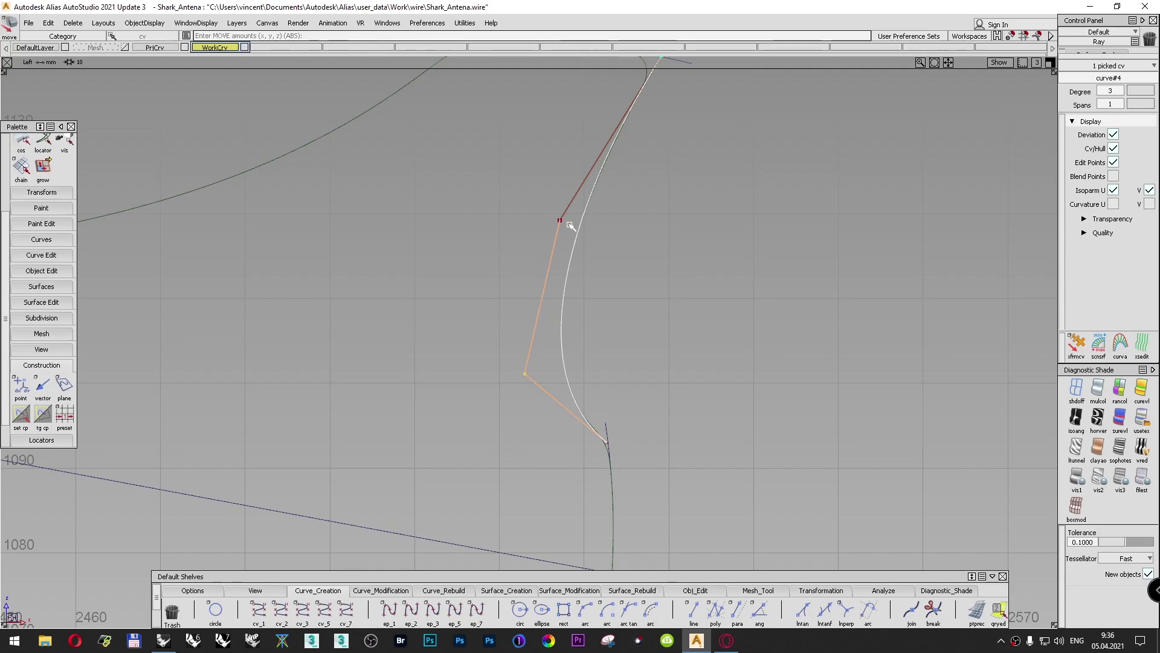
Step: Nudge the rear-edge curve's upper inner CV slightly rearward and its lower inner CV slightly upward to tighten the fit to the profile
left_click(561, 221)
left_click_drag(515, 206, 517, 206)
left_click(501, 354)
right_click_drag(507, 344, 507, 344)
left_click_drag(507, 344, 506, 345)
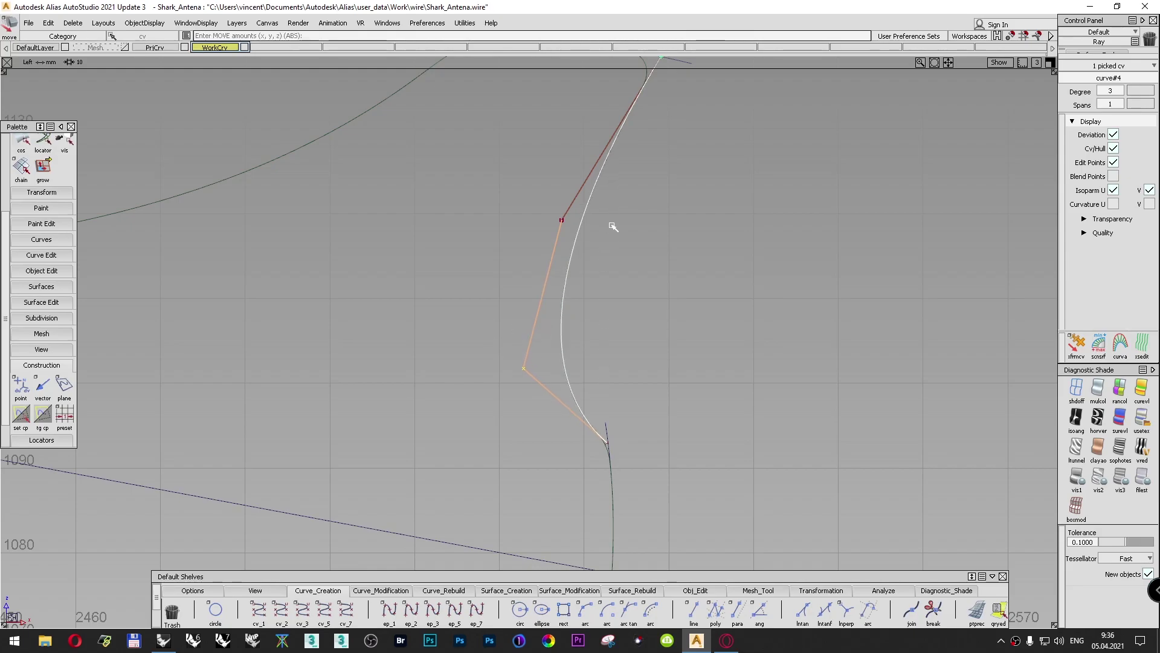
Step: Fine-tune the rear-edge curve's lower end CV and the adjacent inner CV so the curve follows the profile into the lower bend
right_click_drag(694, 442, 717, 352, "alt+shift")
middle_click_drag(705, 478, 671, 396, "alt+shift")
right_click_drag(697, 306, 696, 308)
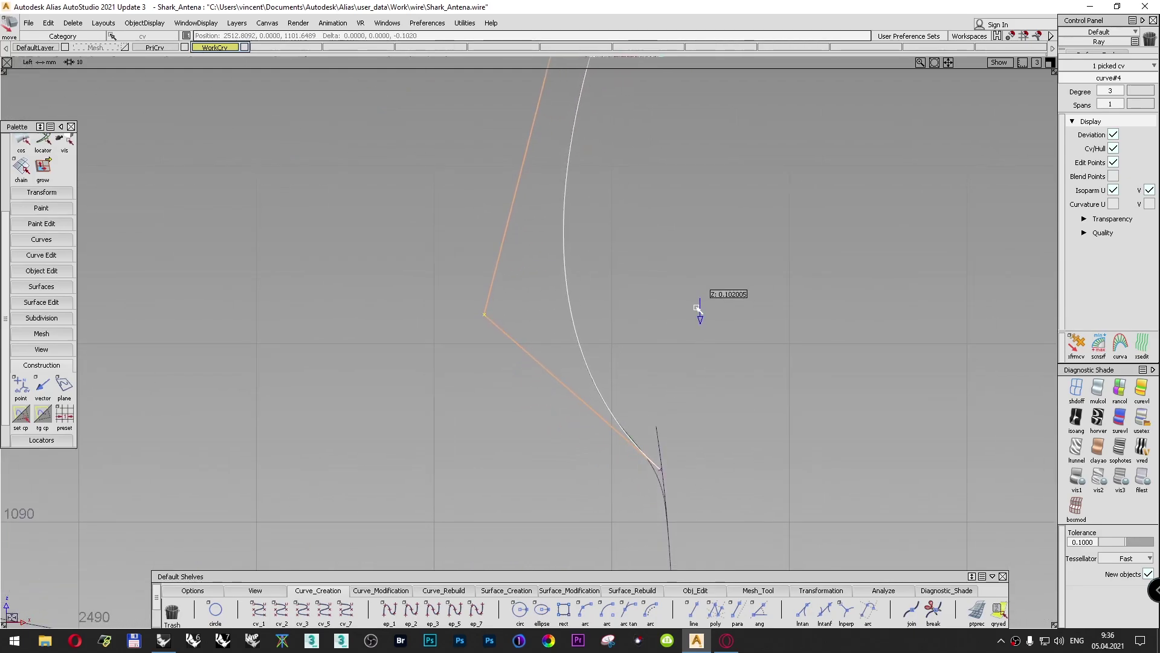
left_click(661, 469)
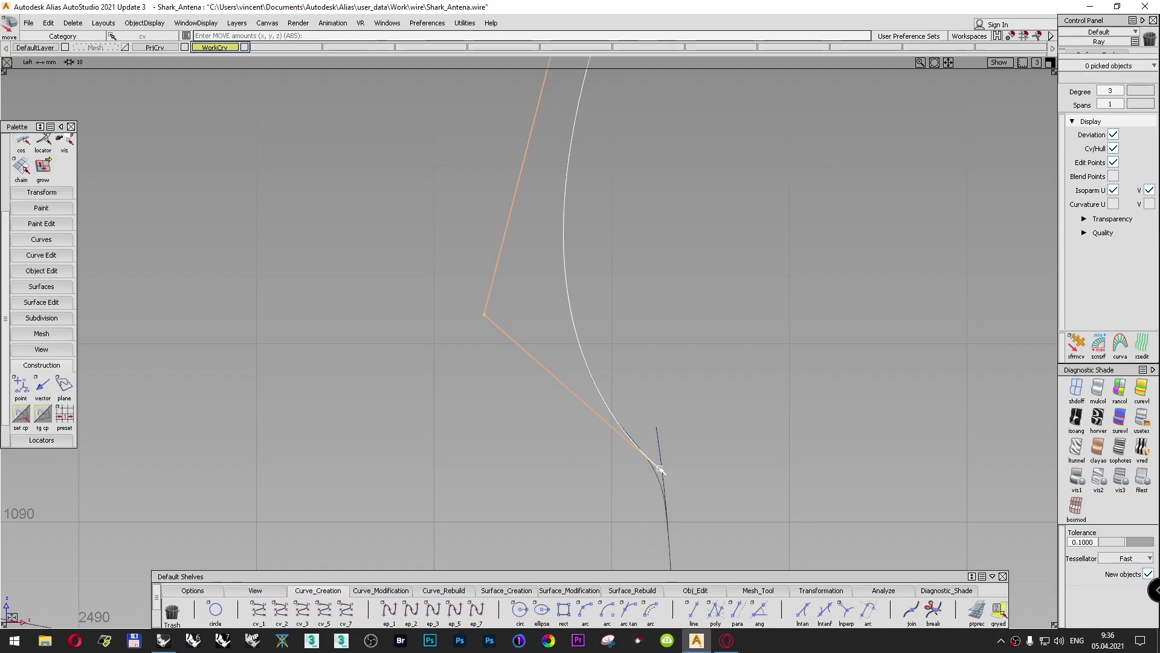
right_click_drag(693, 466, 693, 464)
left_click(484, 316)
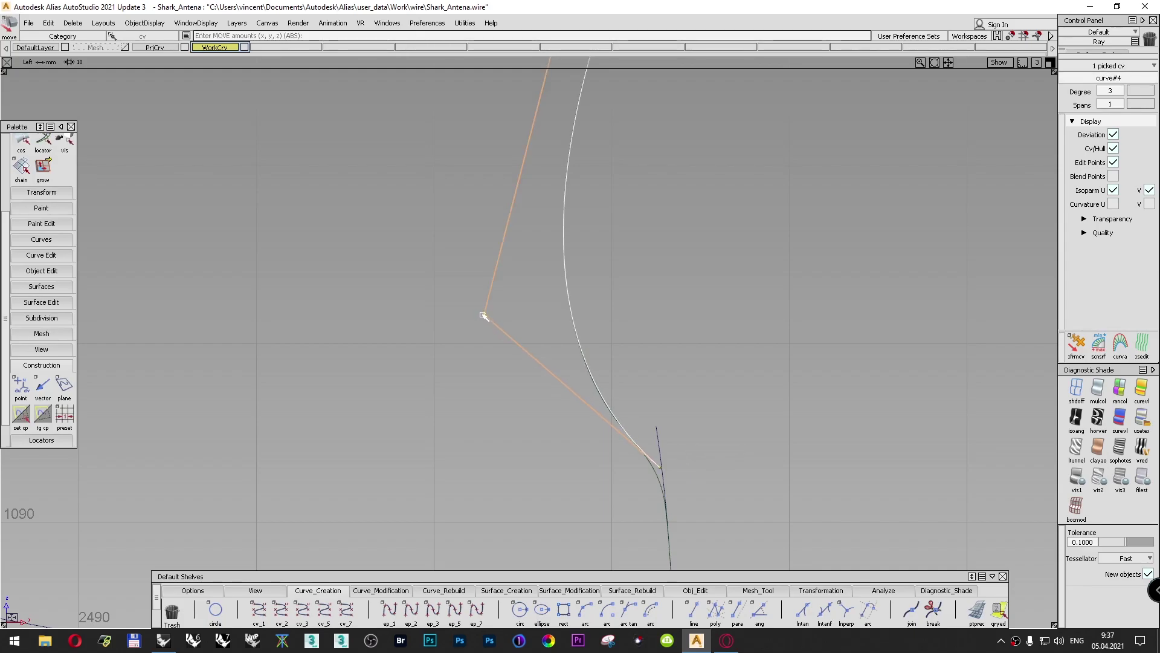
left_click_drag(479, 313, 461, 298)
right_click_drag(469, 280, 472, 278)
Step: Raise the fitted rear-edge curve to degree 4
right_click_drag(958, 215, 713, 415, "alt+shift")
left_click(1122, 91)
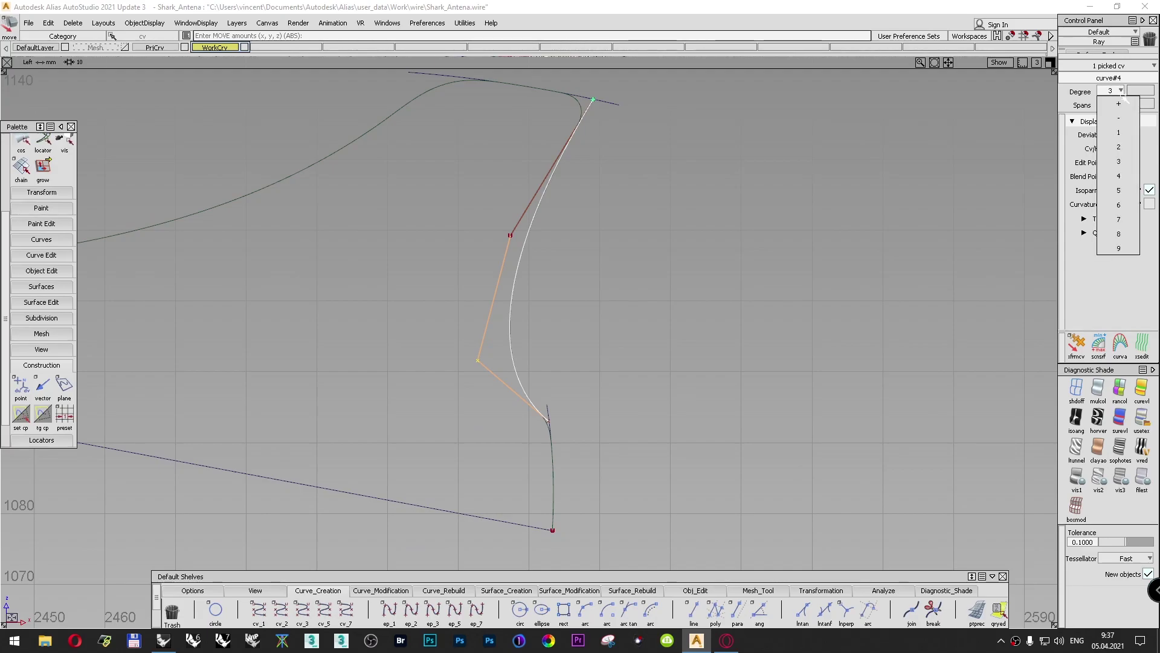
left_click(1119, 104)
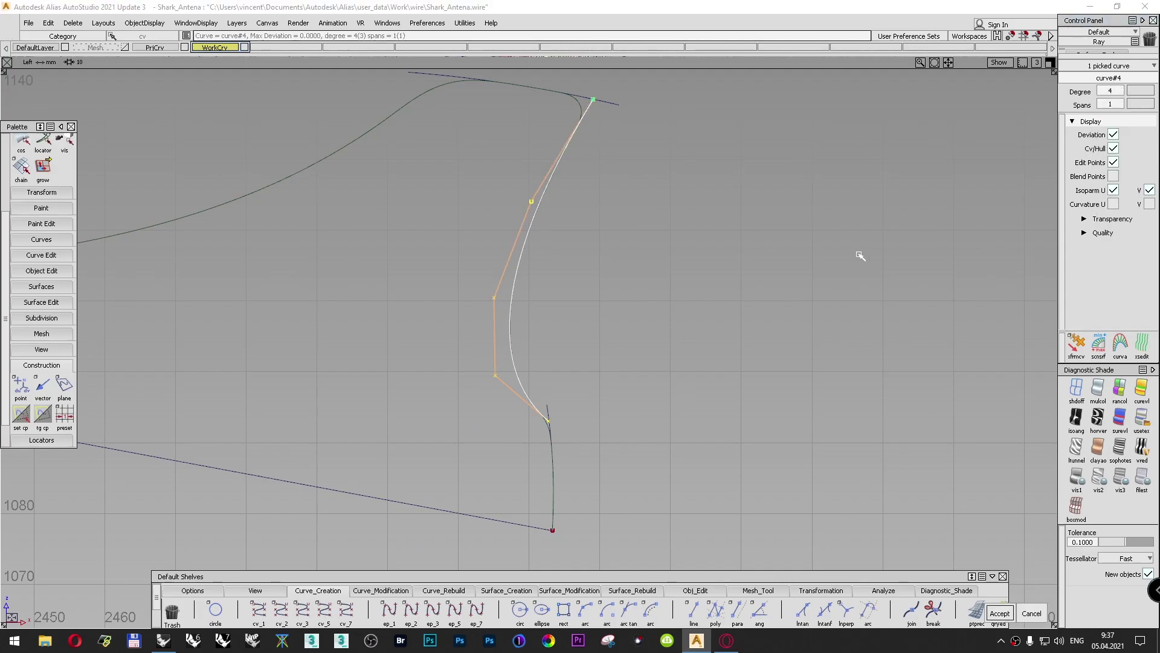
left_click(859, 256)
Step: Set up an Extend operation of type Extrapolate, measured by distance and with merging off
middle_click_drag(827, 276, 695, 321, "alt+shift")
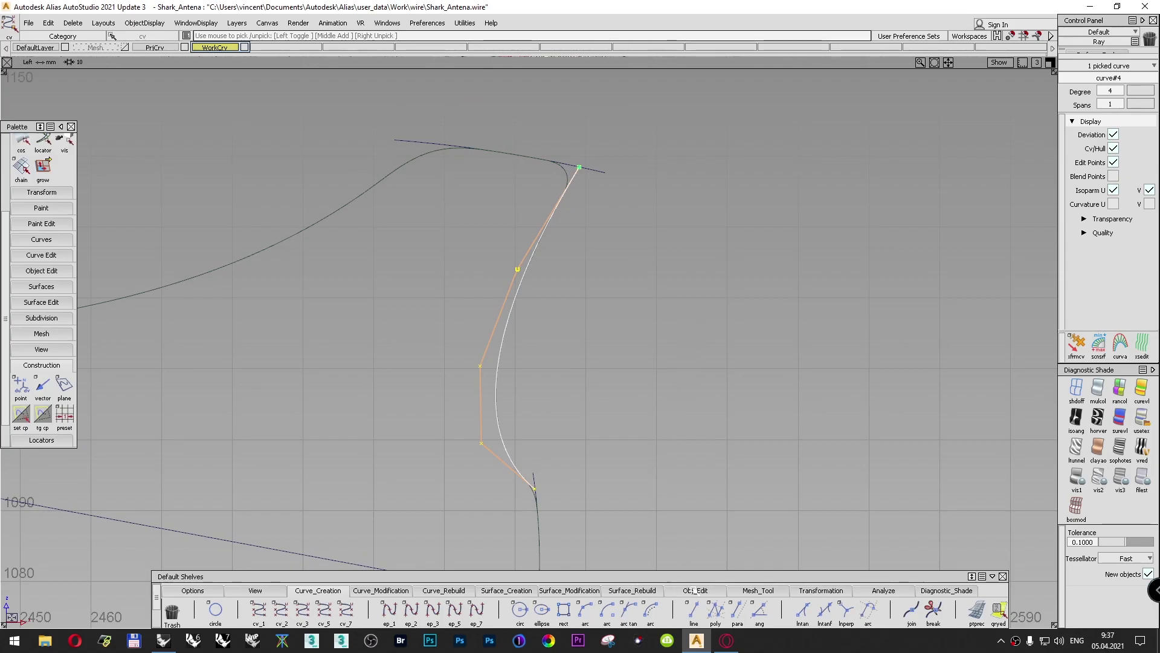
left_click(689, 591)
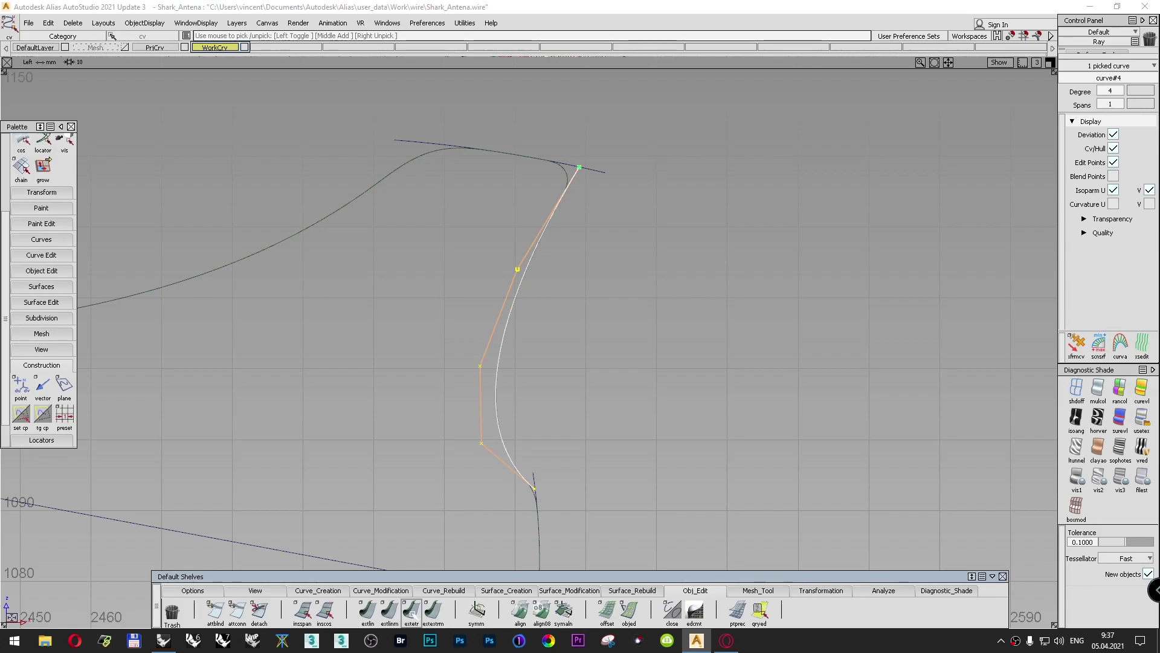
double_click(411, 615)
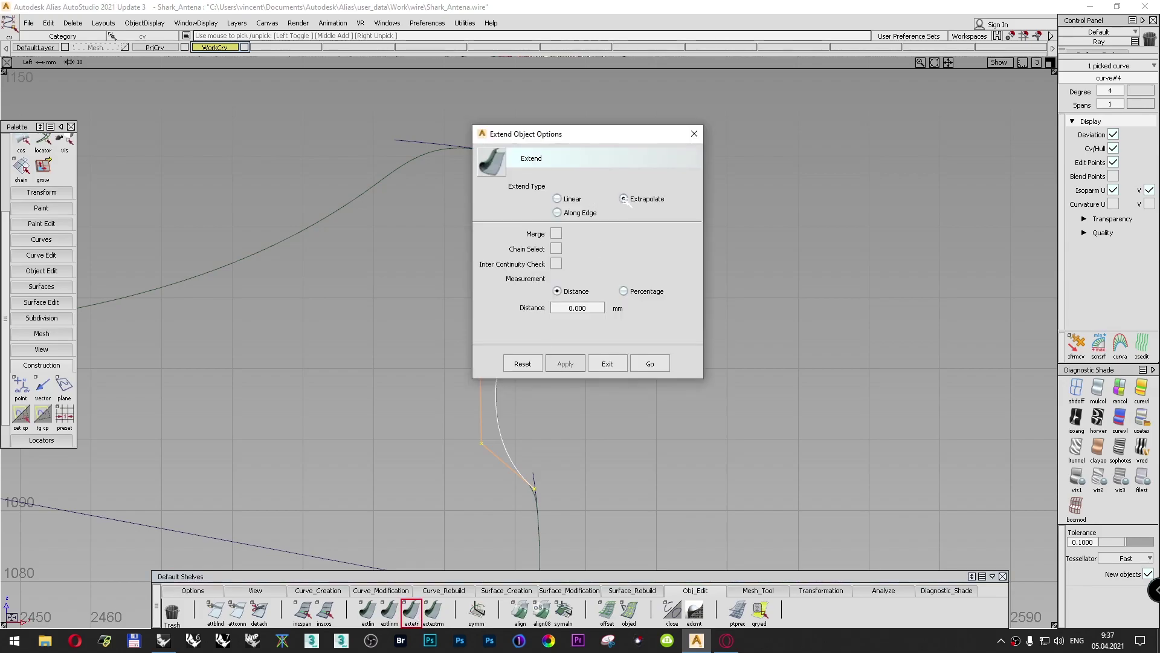
left_click(659, 365)
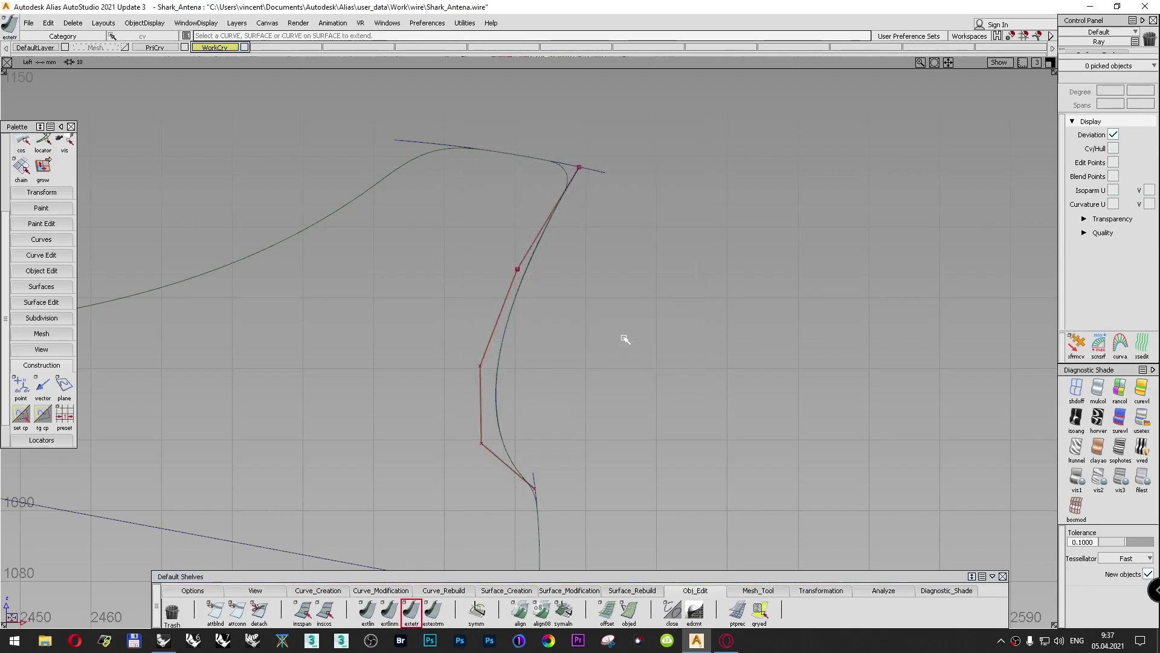
Step: Extrapolate the rear-edge curve's upper end by about 7.8 mm past the top-edge arc, and delete that extension
left_click(579, 169)
left_click_drag(591, 156, 736, 163)
key("Delete")
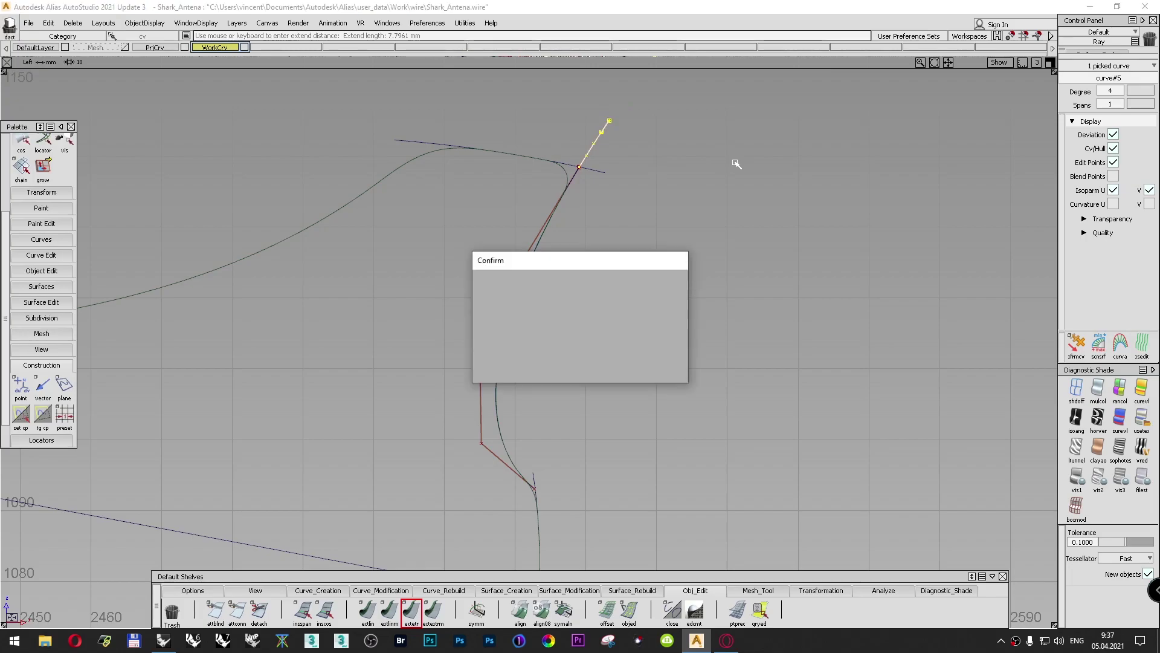
key("Return")
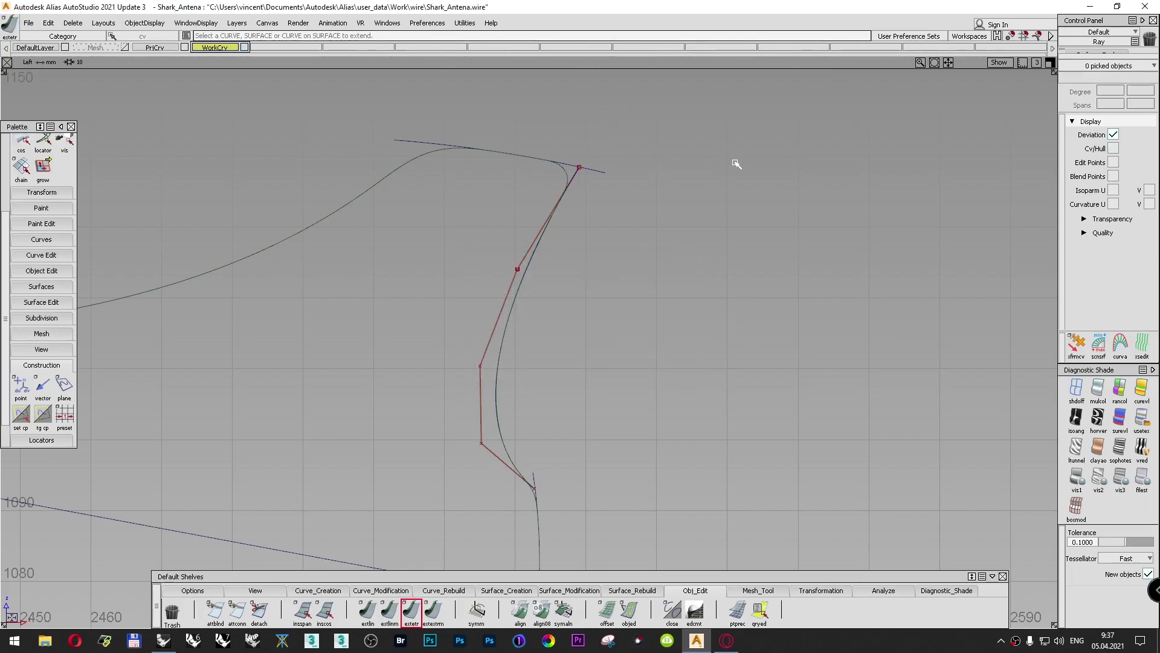
Step: Extrapolate the rear-edge curve's lower end by about 53.3 mm as a separate curve, and delete that extension
left_click(535, 487)
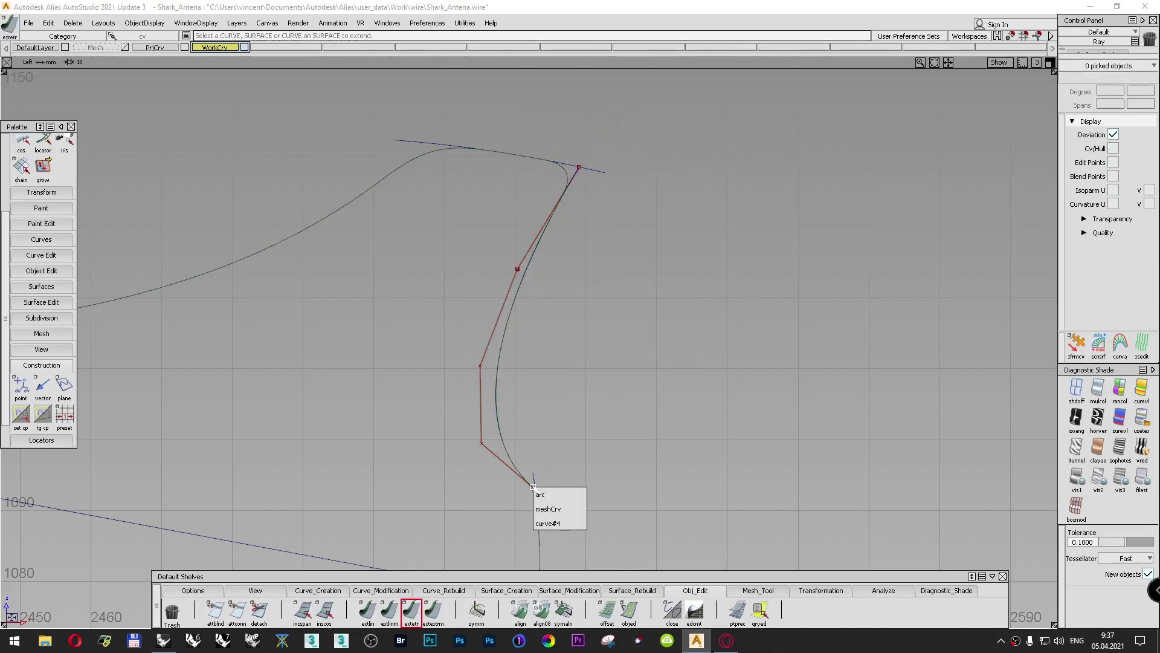
left_click(579, 523)
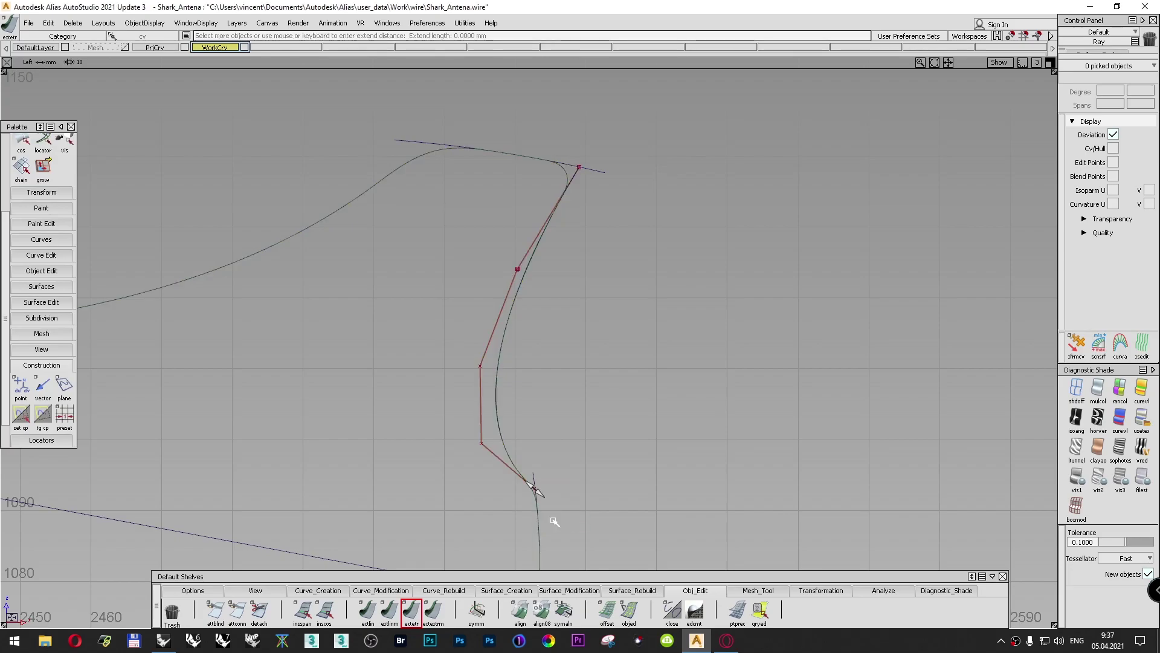
left_click_drag(541, 492, 610, 521)
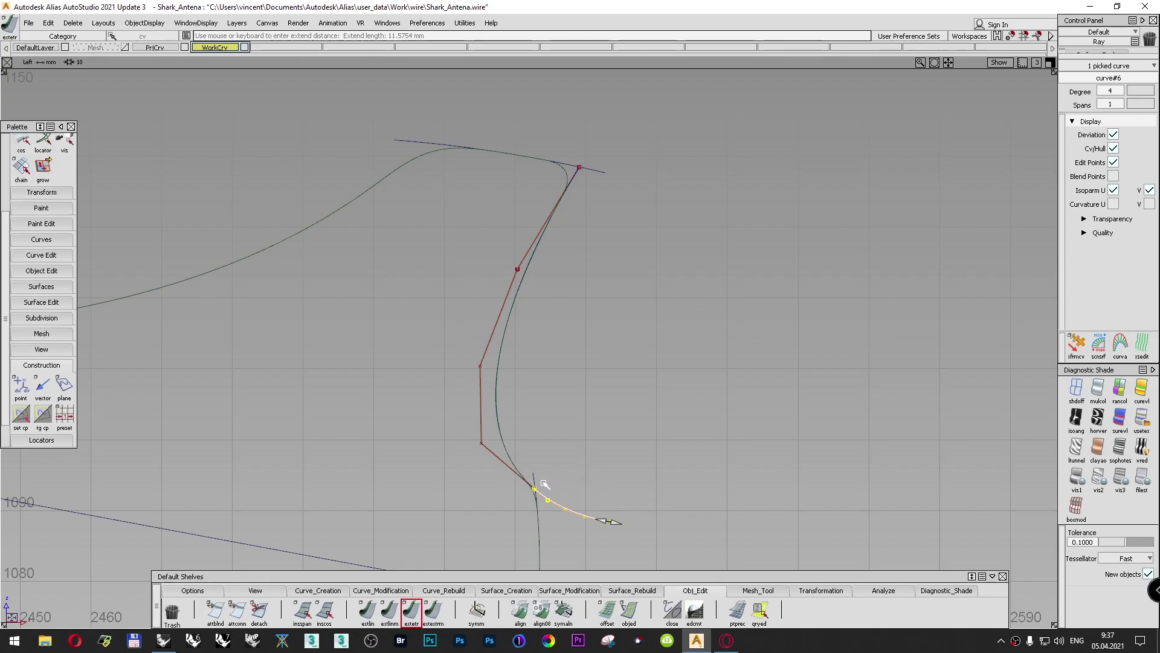
left_click_drag(608, 513, 953, 519)
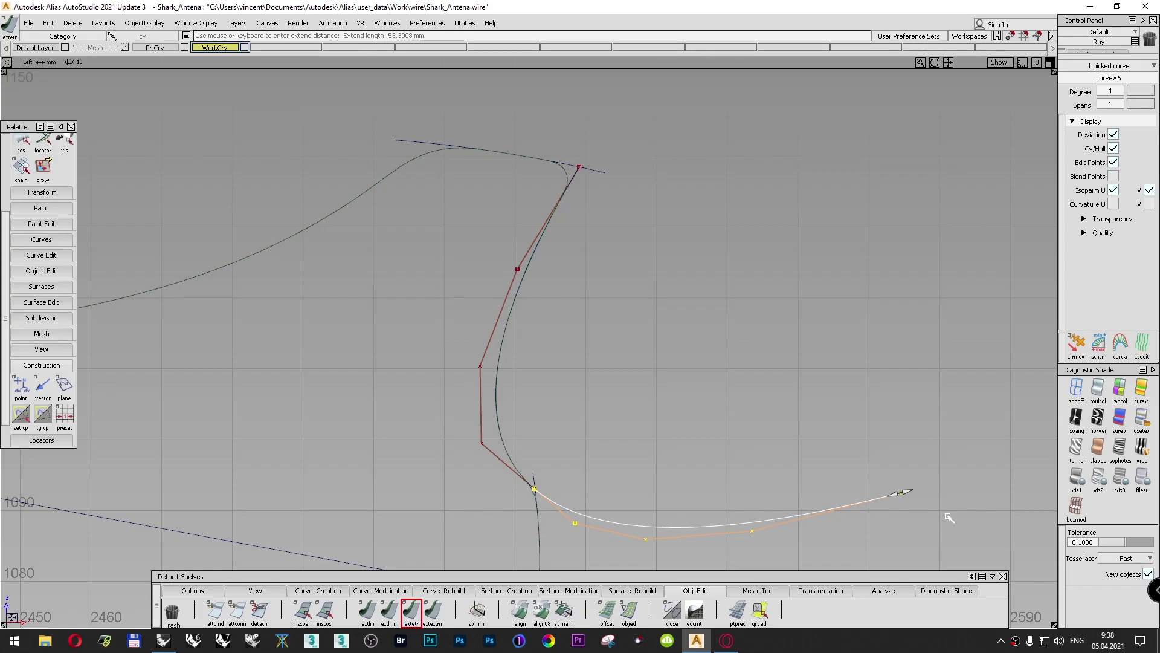
key("Delete")
key("Return")
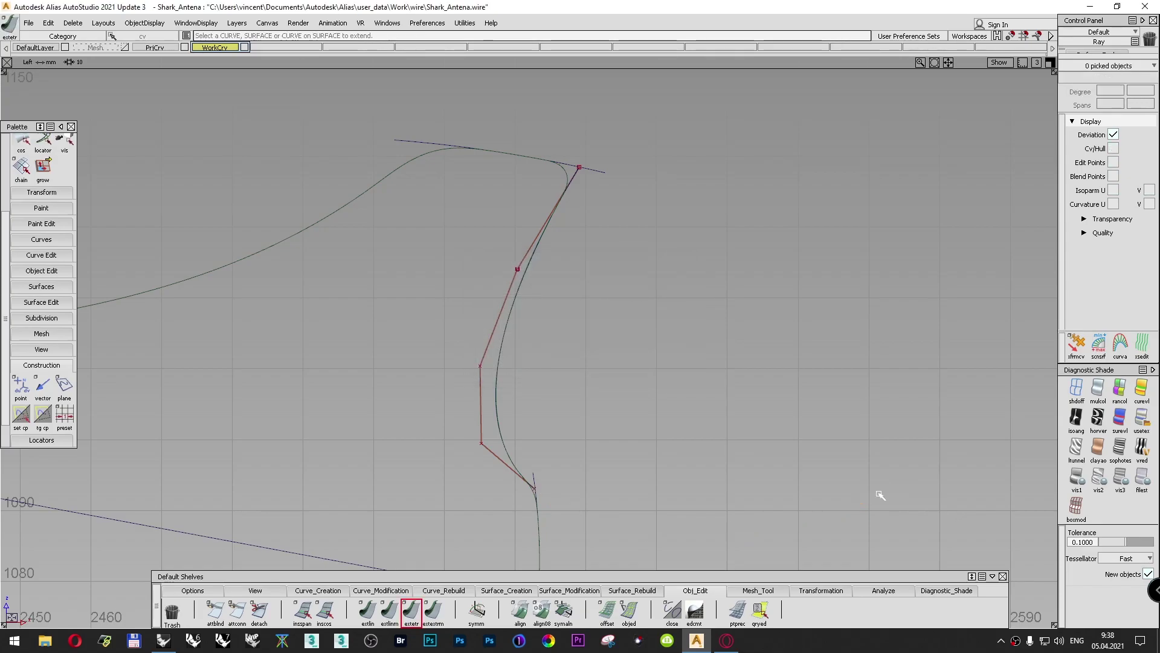
Step: Examine how closely the rear-edge curve follows the profile in an enlarged, horizontally stretched left view
left_click(435, 613)
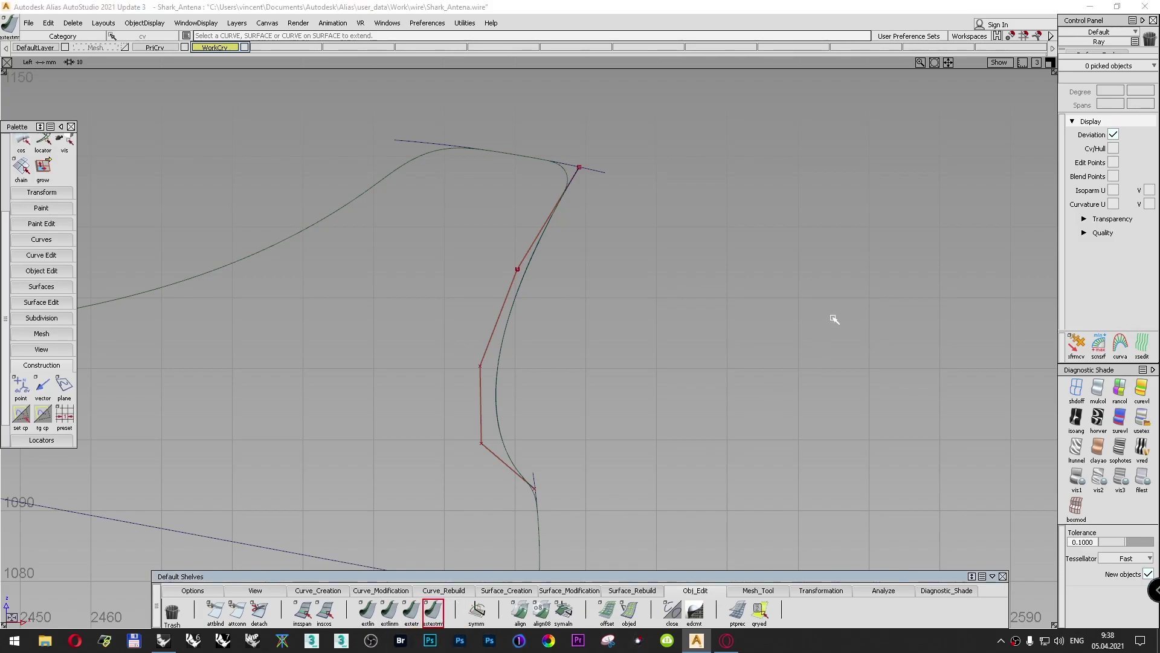
key("F8")
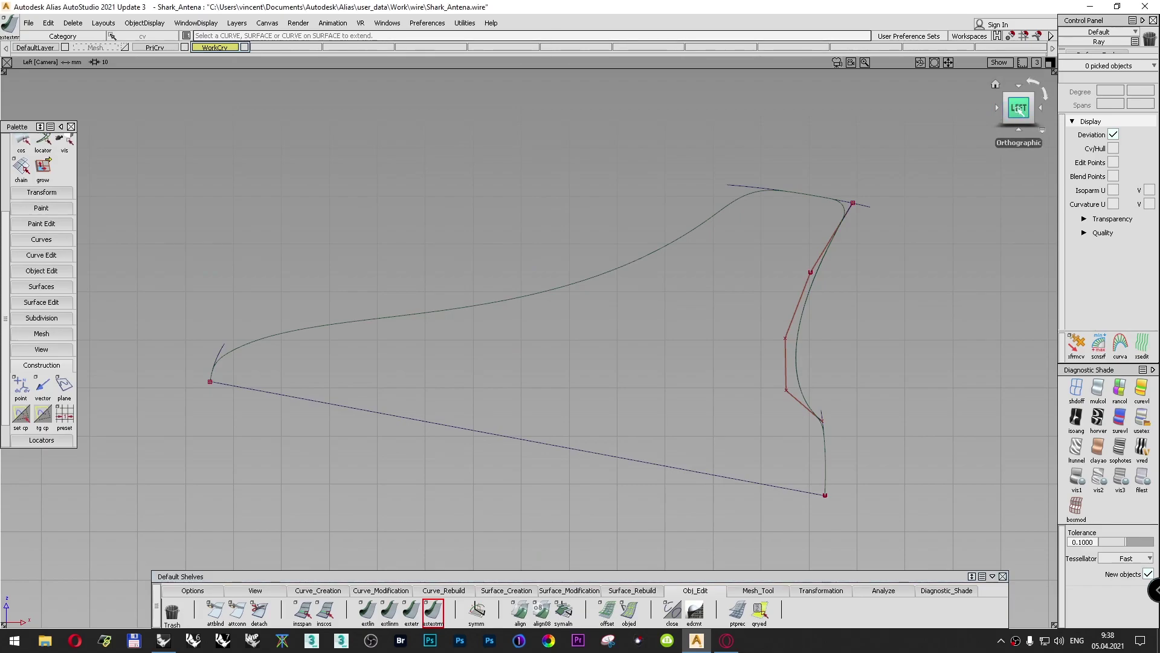
key("alt+shift")
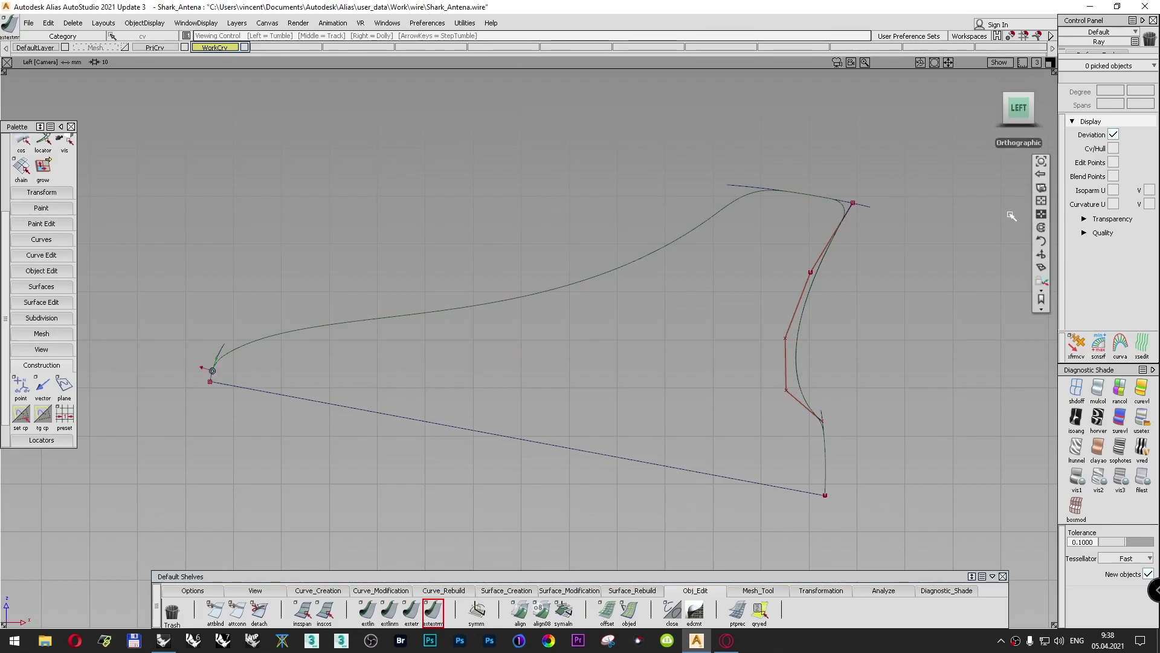
middle_click_drag(594, 320, 397, 324, "alt+shift")
right_click_drag(626, 363, 876, 350, "alt+shift")
right_click_drag(525, 351, 769, 354, "alt+shift")
middle_click_drag(770, 355, 484, 329, "alt+shift")
right_click_drag(484, 330, 559, 329, "alt+shift")
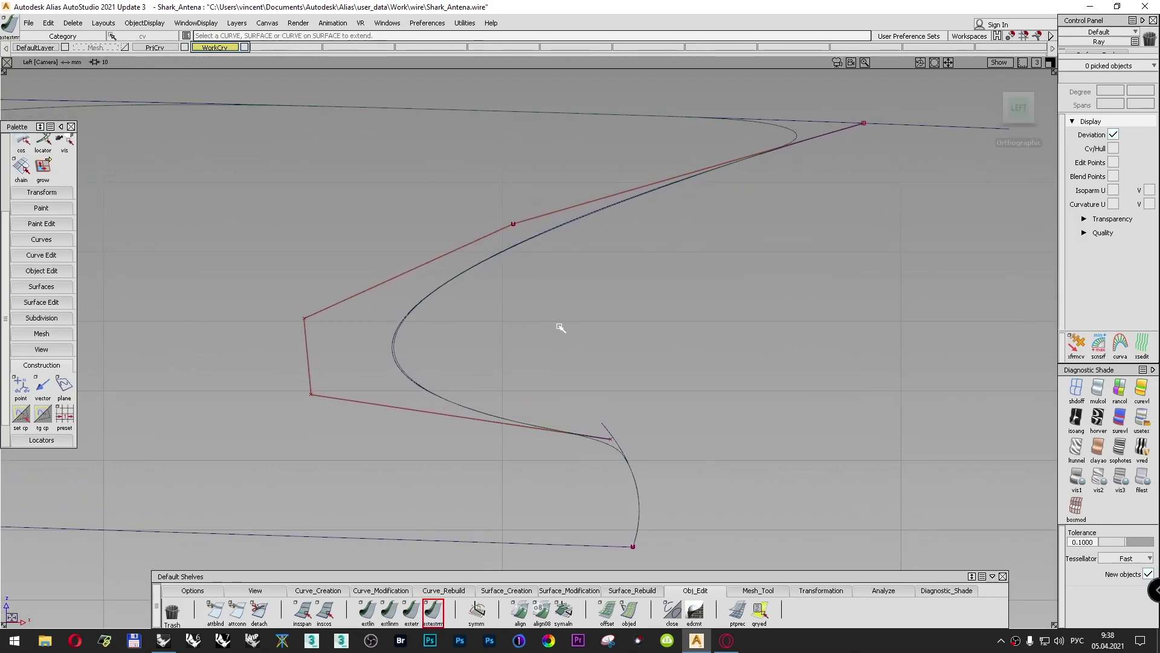
scroll(551, 293, "up", 1)
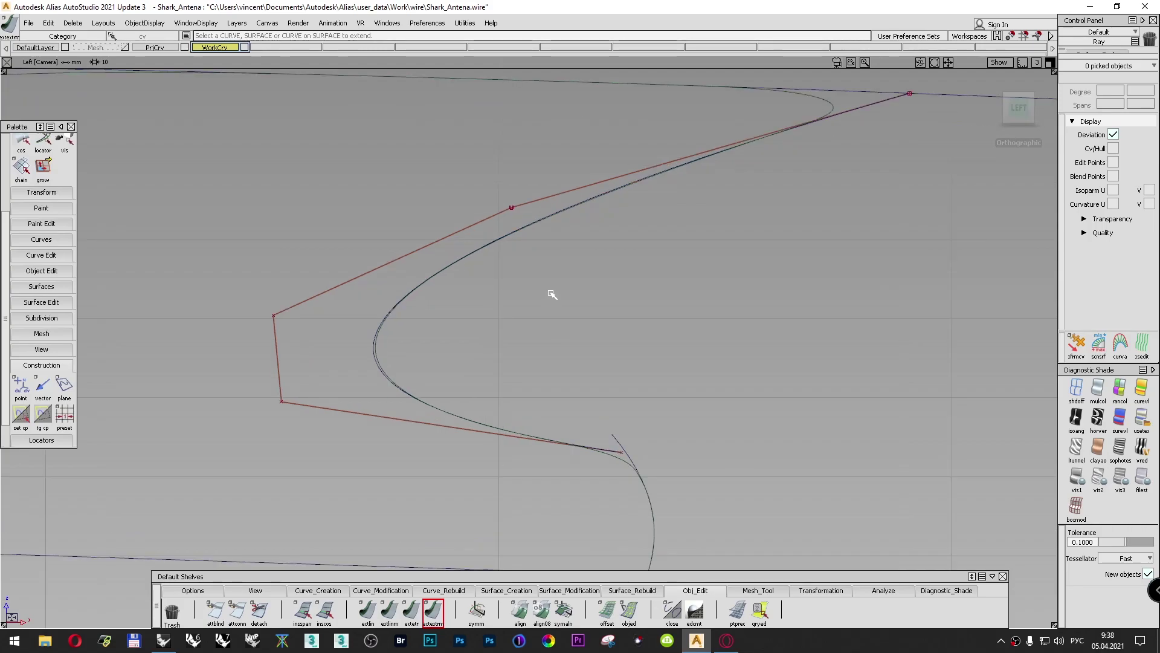
left_click(276, 317)
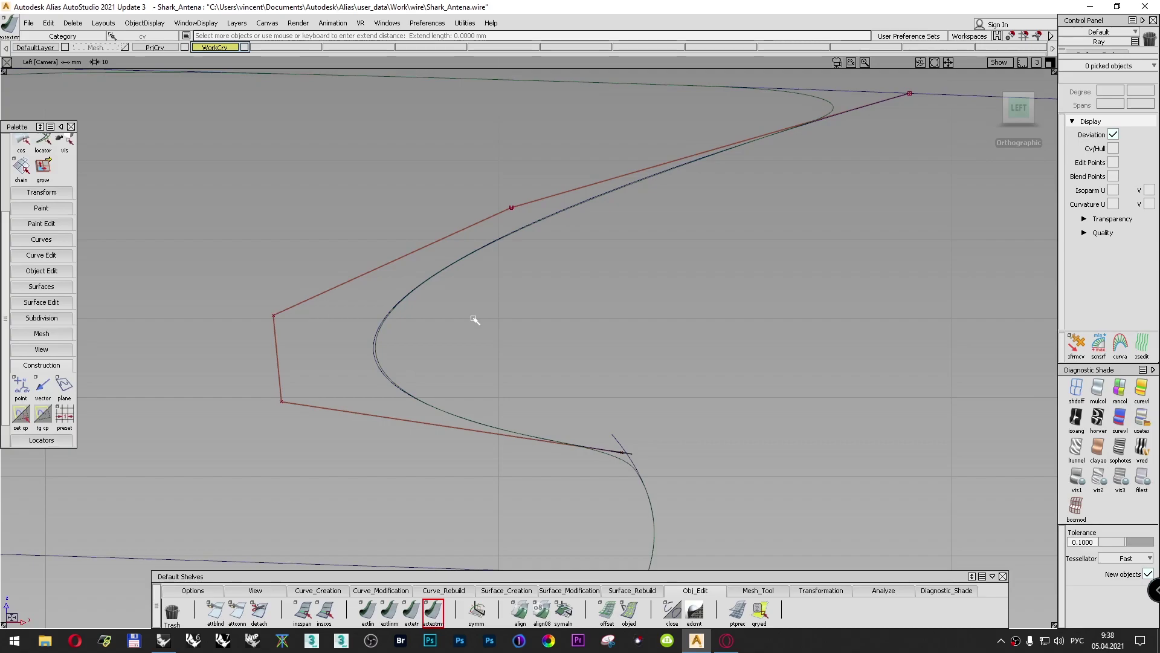
left_click(1043, 202, "alt+shift")
left_click_drag(502, 332, 647, 280, "alt+shift")
middle_click_drag(649, 280, 583, 343, "alt+shift")
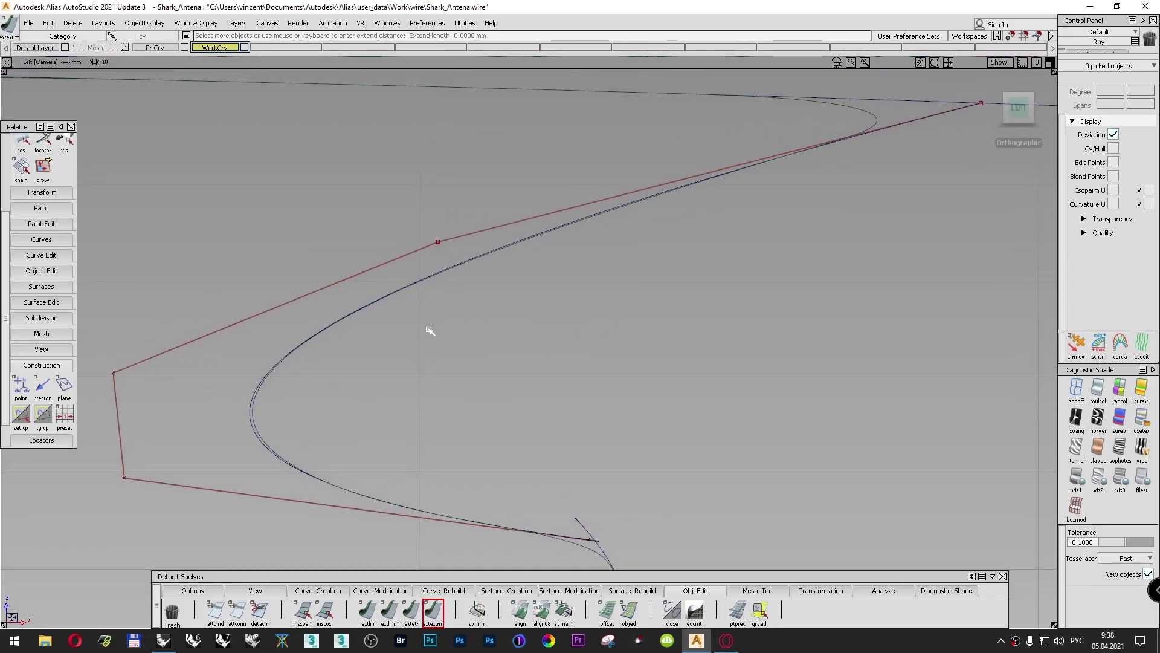
Step: Shift the rear-edge curve's middle CV horizontally toward the profile, and move its upper inner CV about 0.16 mm away in negative X
left_click_drag(726, 353, 760, 333, "ctrl+shift")
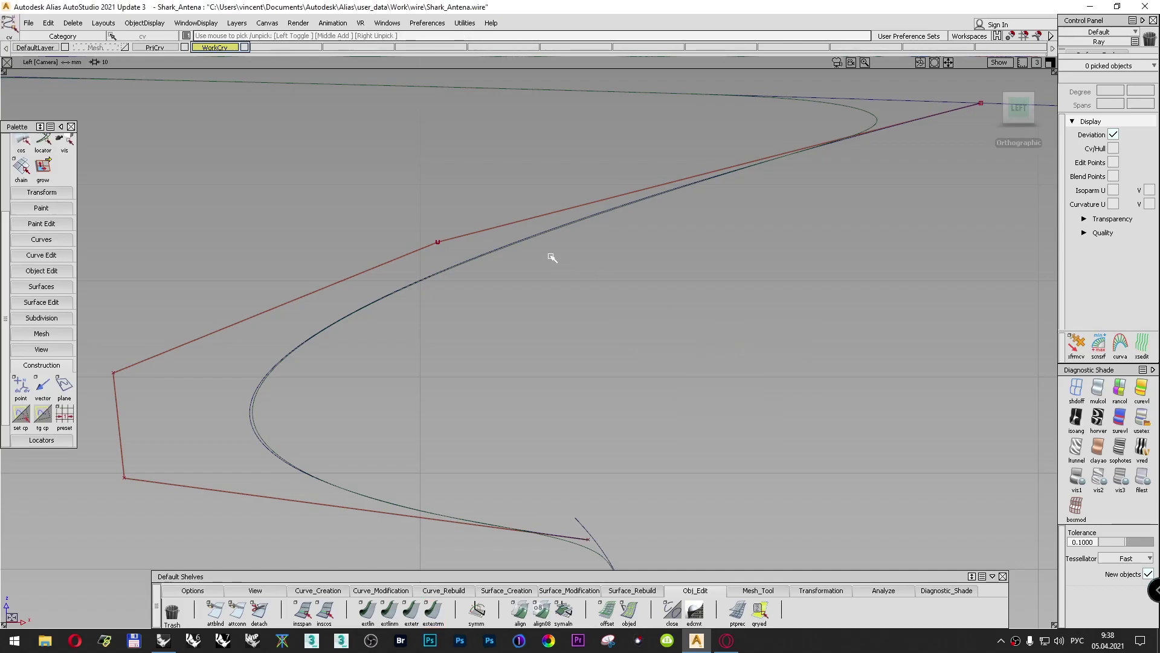
left_click(437, 243)
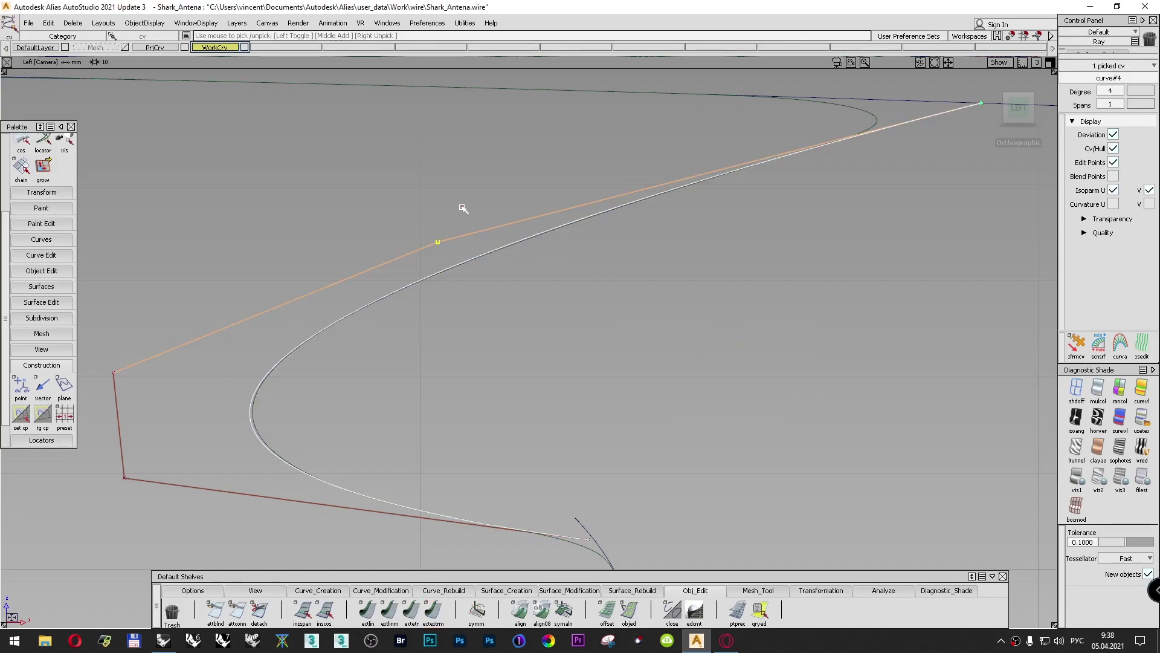
left_click_drag(465, 188, 461, 165, "ctrl+shift")
middle_click_drag(199, 428, 280, 394, "alt+shift")
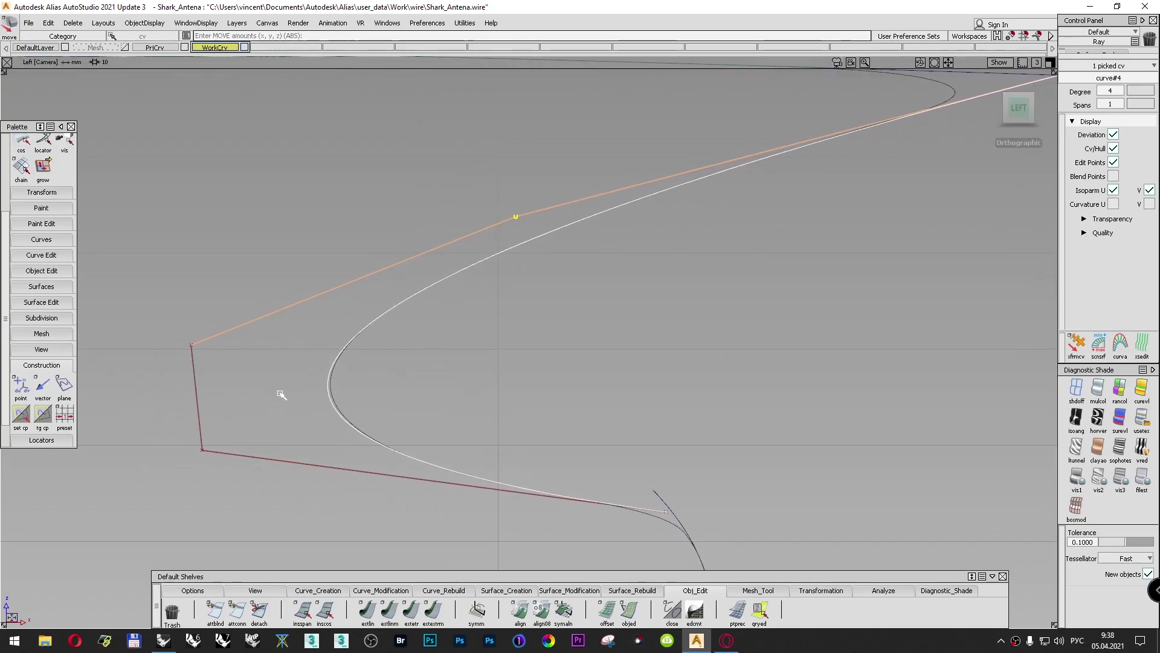
left_click(191, 347)
middle_click_drag(216, 350, 227, 347)
left_click(516, 217)
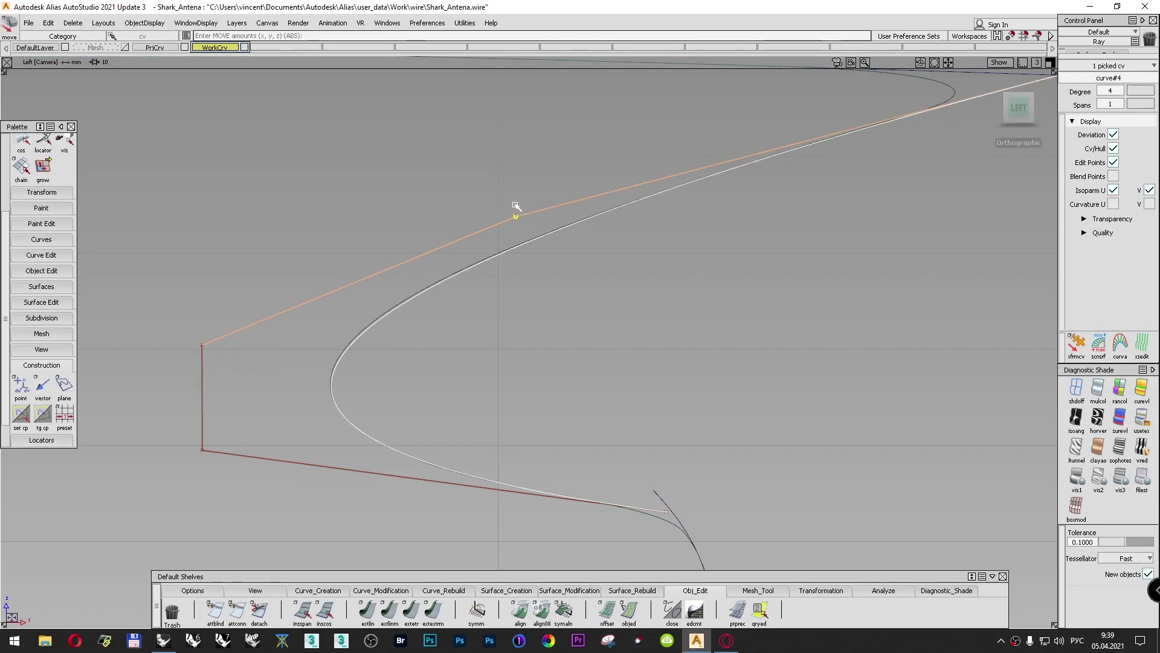
middle_click_drag(515, 207, 506, 205)
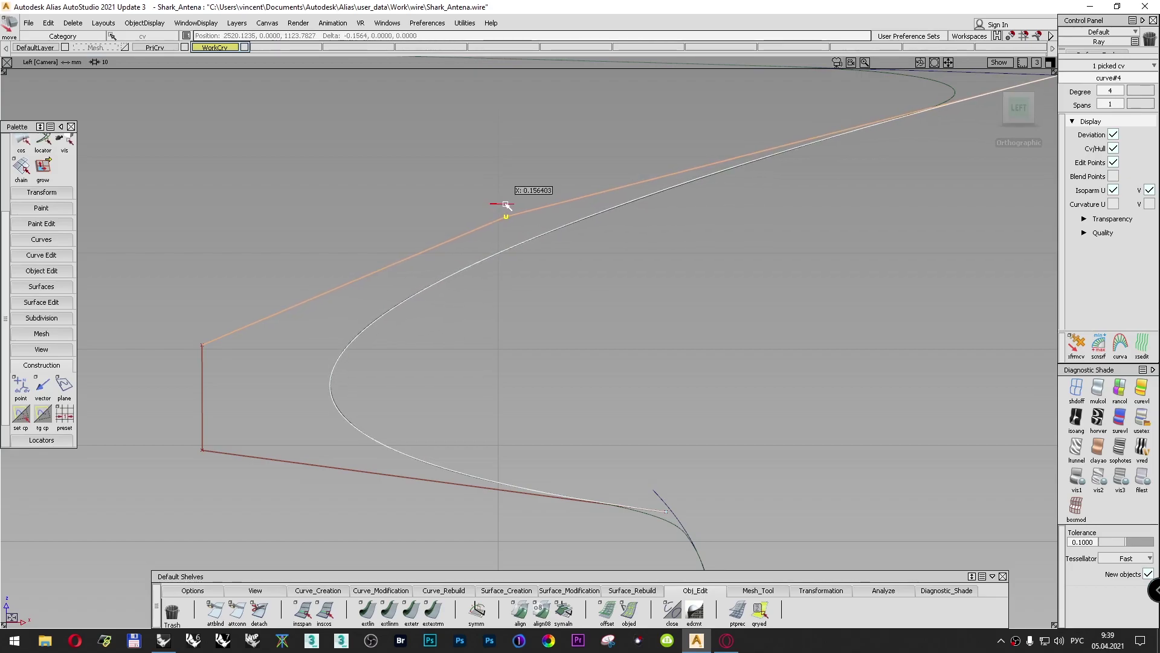
Step: Nudge the rear-edge curve's upper inner CV sideways and vertically, and fine-tune the height of its upper end CV
right_click_drag(648, 218, 645, 231, "alt+shift")
middle_click_drag(645, 230, 594, 240, "alt+shift")
middle_click_drag(536, 191, 532, 191)
left_click(967, 103)
middle_click_drag(961, 134, 959, 135)
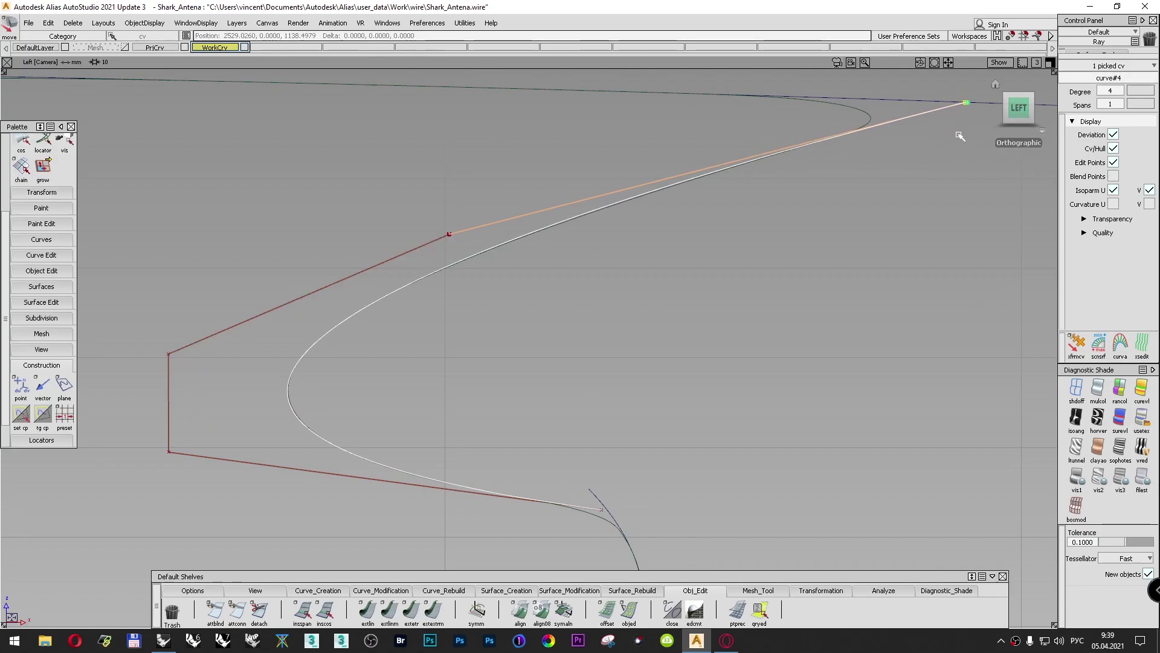
right_click_drag(960, 137, 959, 140)
left_click(448, 236)
right_click_drag(452, 207, 454, 210)
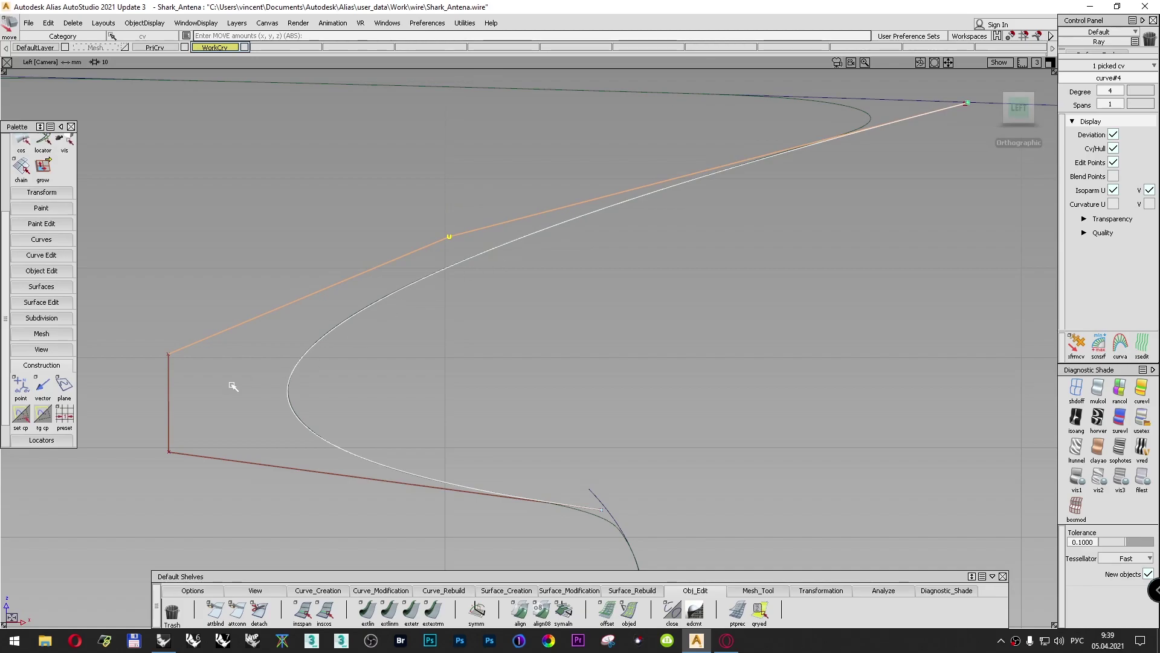
Step: Try raising the rear-edge curve's lower inner CV by about 0.13 mm in Z, and undo that move
left_click(171, 452)
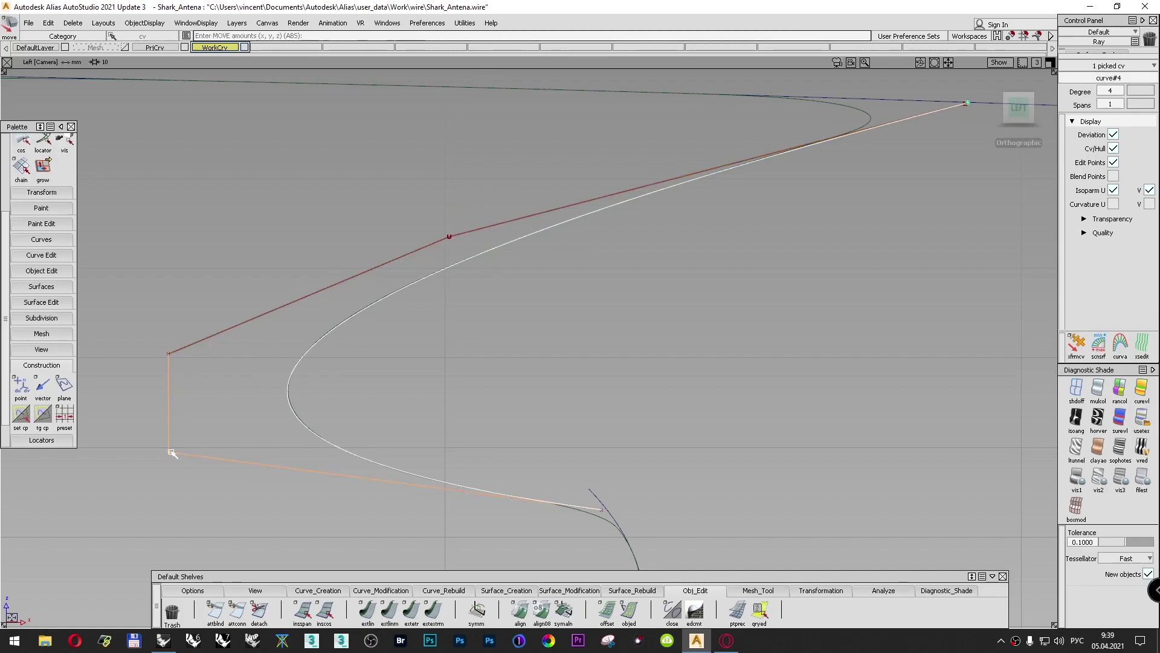
right_click_drag(190, 436, 192, 434)
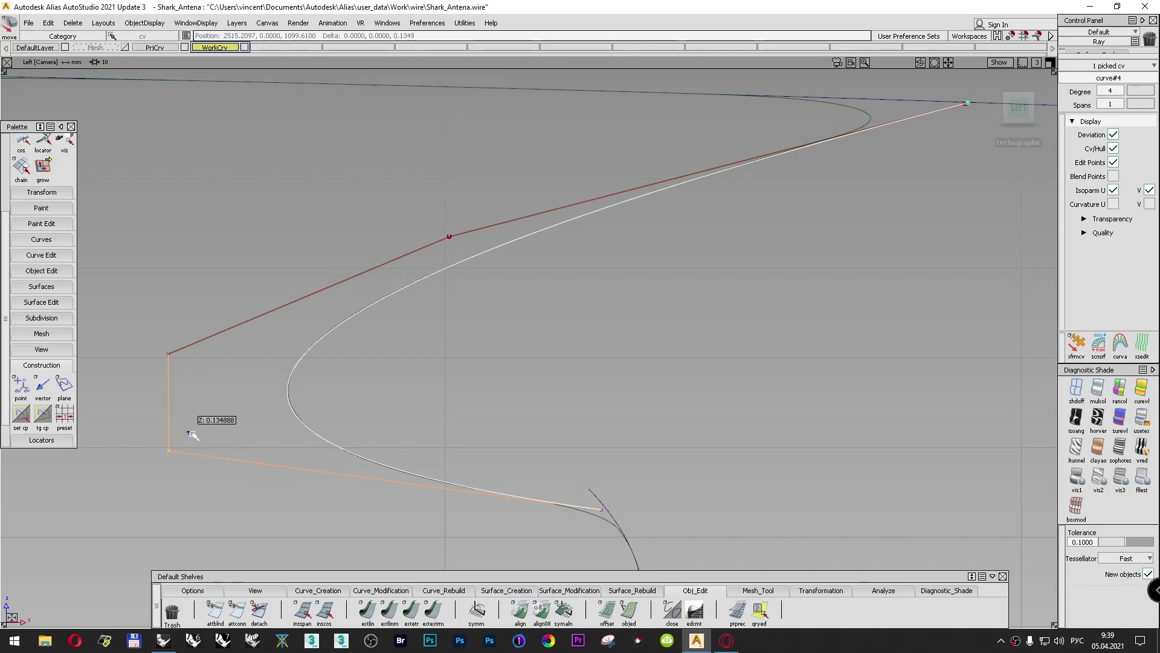
key("ctrl+z")
Step: Fine-tune the rear-edge curve's middle and lower inner CVs horizontally and vertically to match the profile's bend, and clear the CV selection
left_click(170, 356)
middle_click_drag(200, 371, 197, 374)
left_click(169, 454)
middle_click_drag(192, 427, 199, 420)
right_click_drag(200, 417, 200, 419)
left_click(163, 354)
right_click_drag(187, 302, 190, 303)
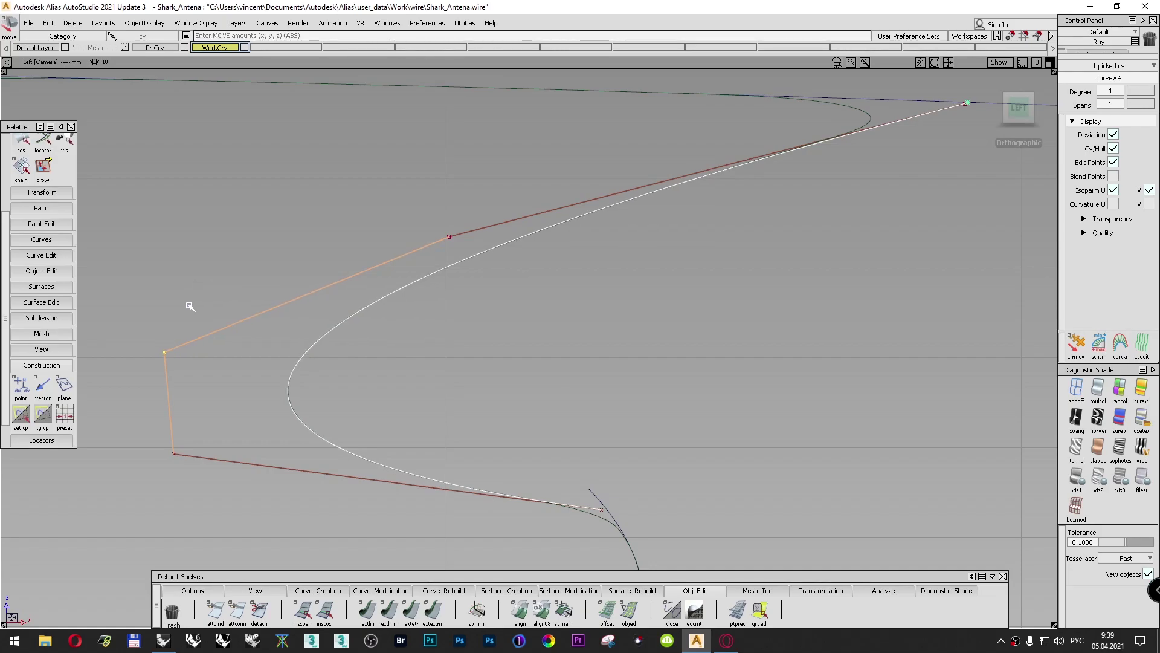
left_click_drag(834, 334, 839, 304, "ctrl+shift")
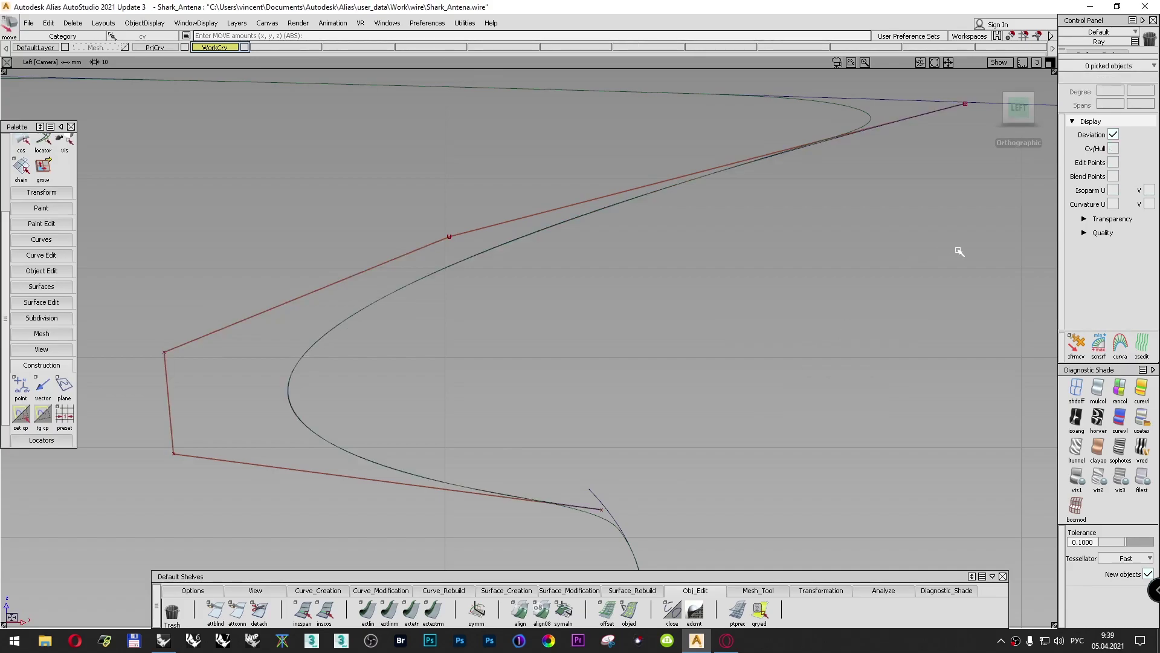
Step: Extend the rear-edge curve's upper end by about 0.56 mm past the top-edge arc, using extrapolation with merging
left_click(1041, 215, "alt+shift")
right_click_drag(736, 331, 656, 455, "alt+shift")
middle_click_drag(658, 455, 757, 445, "alt+shift")
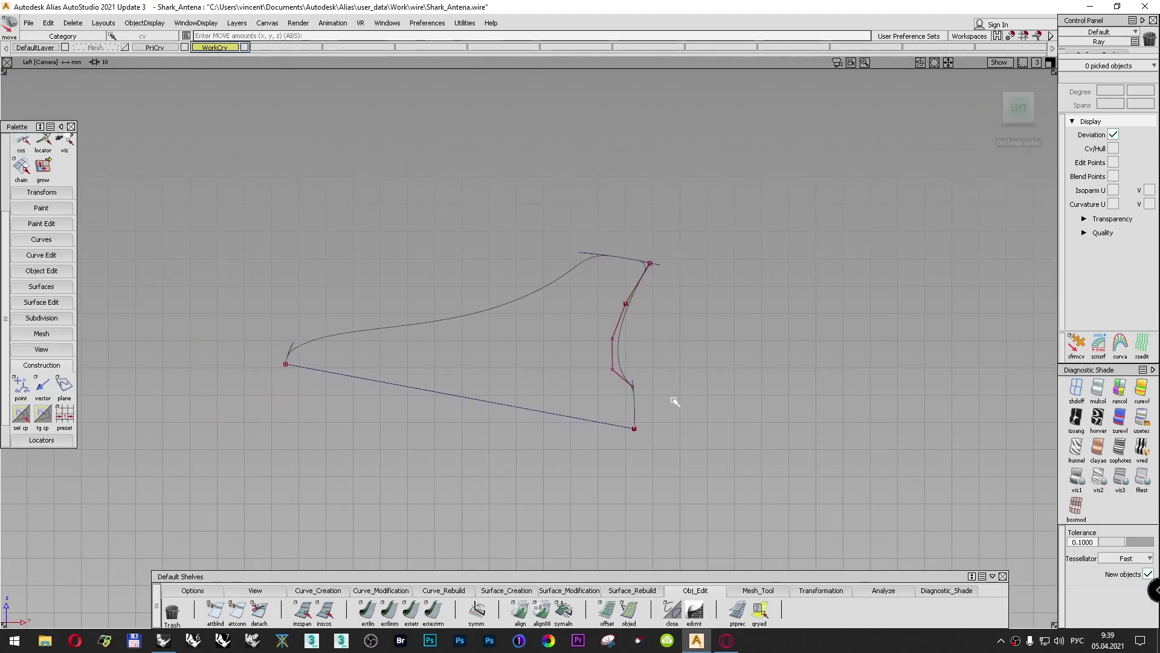
scroll(663, 393, "up", 3)
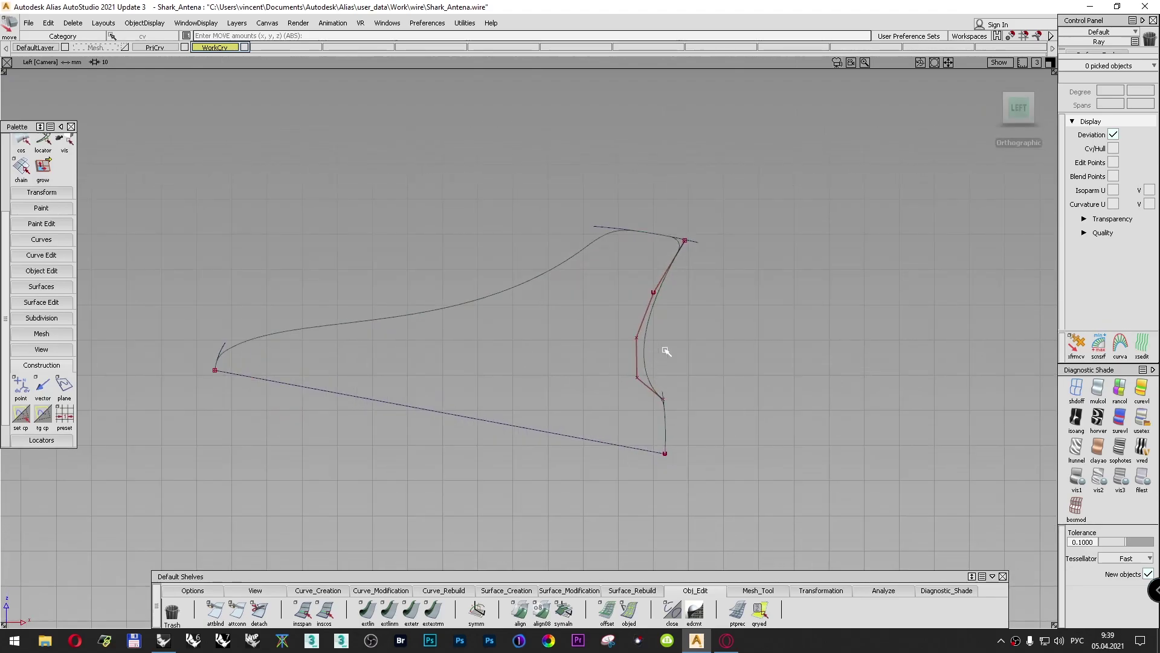
scroll(665, 324, "up", 4)
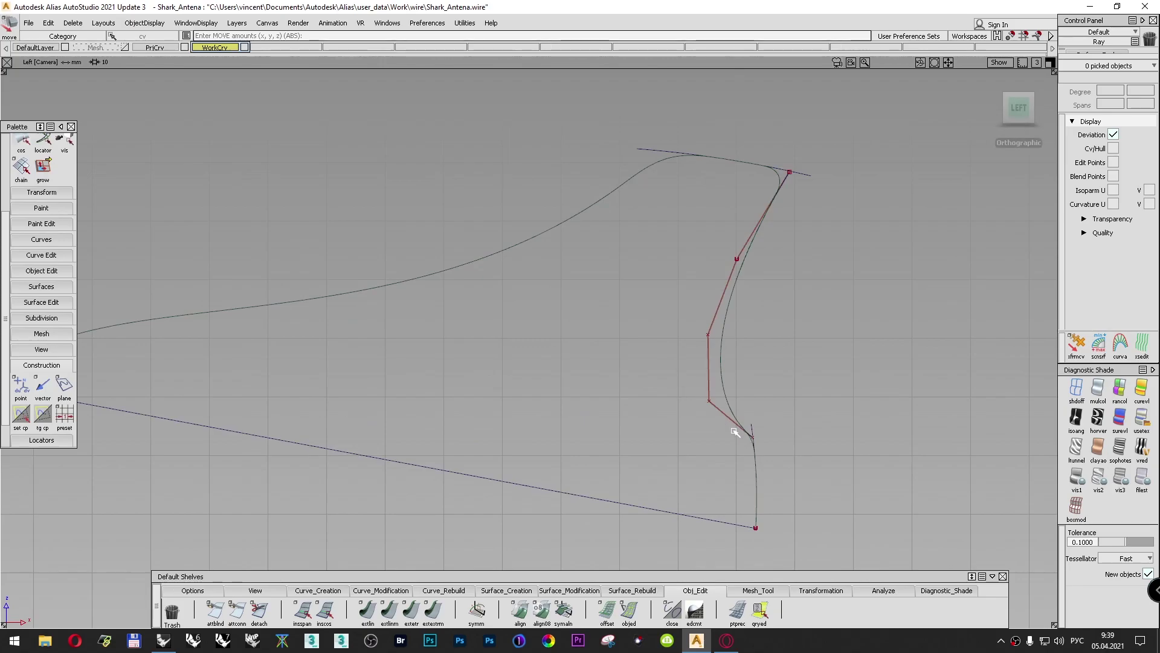
left_click(433, 610)
left_click(865, 121)
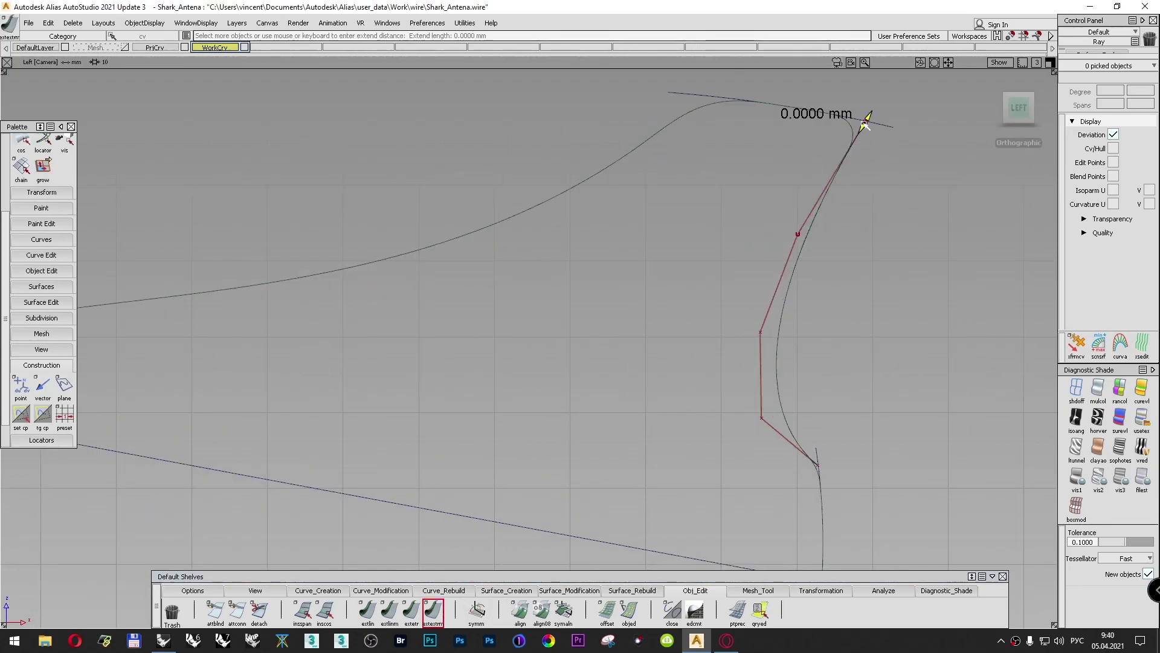
left_click_drag(868, 114, 873, 110)
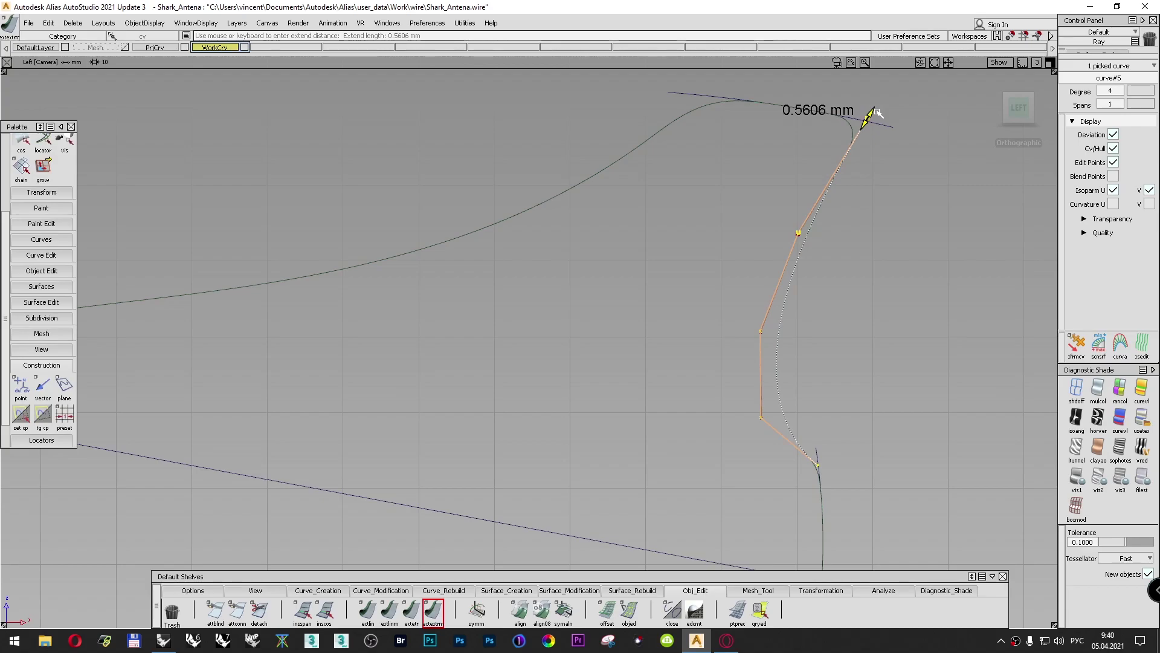
Step: Extend the rear-edge curve's lower end by about 0.79 mm past the lower arc with merging, and finish the extension
left_click(817, 463)
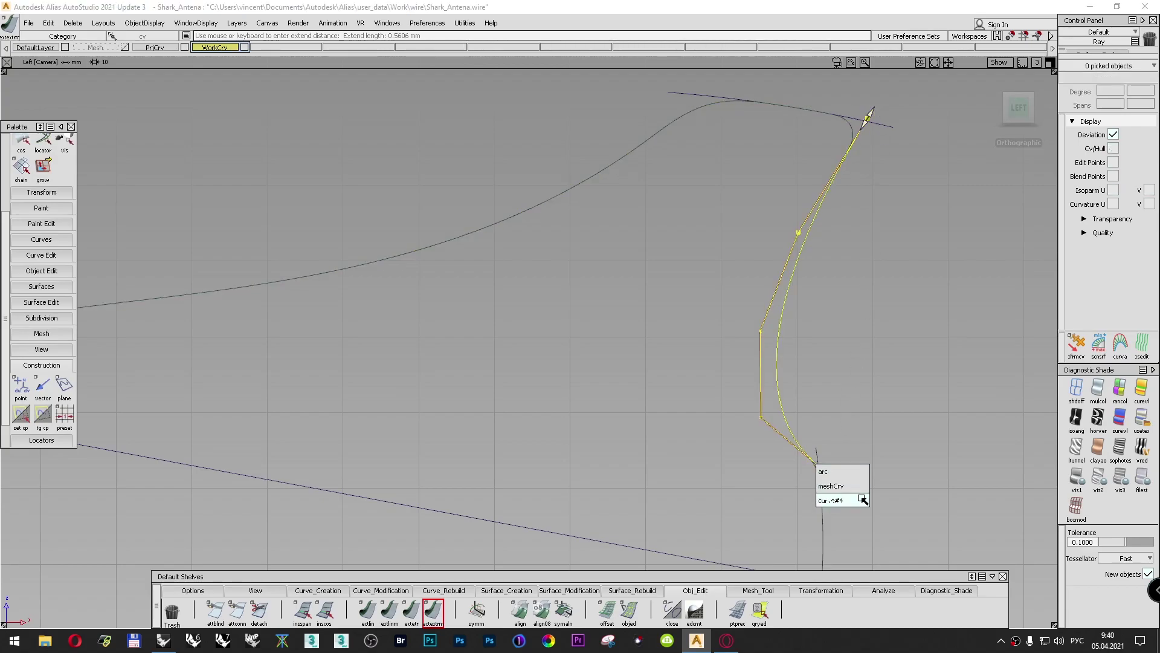
left_click(827, 489)
left_click_drag(825, 470, 835, 475)
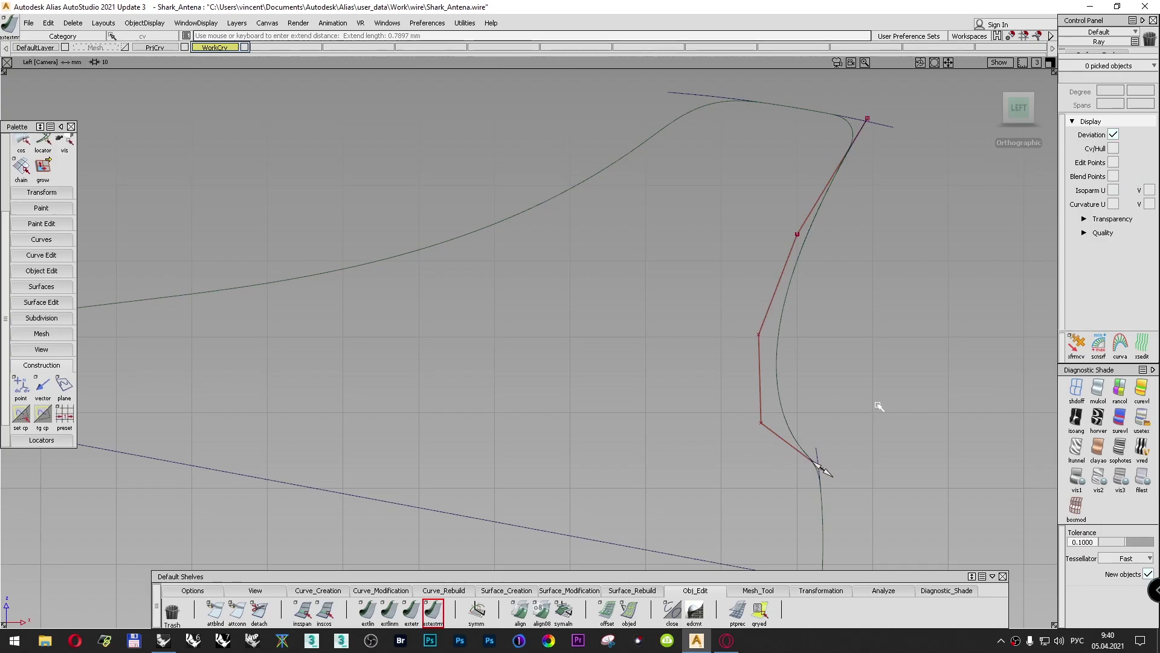
left_click_drag(881, 377, 886, 351, "ctrl+shift")
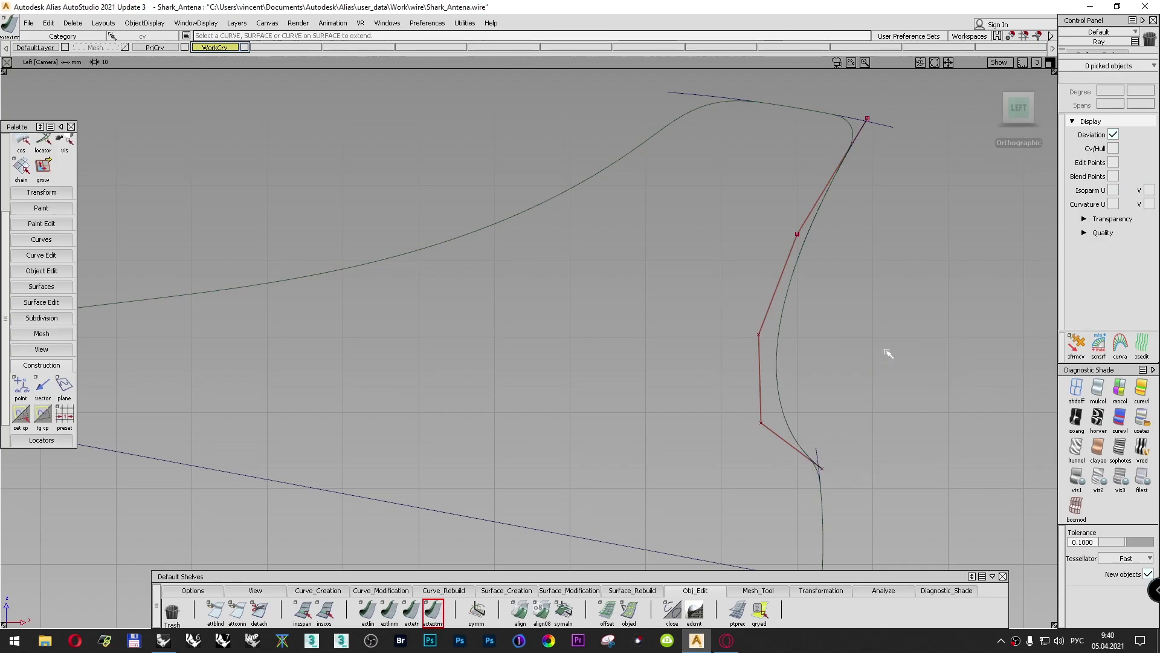
Step: Draw a degree 1 edit-point curve from the front part of the top-edge arc to the short arc at the nose
right_click_drag(856, 339, 548, 370, "alt+shift")
middle_click_drag(549, 370, 791, 338, "alt+shift")
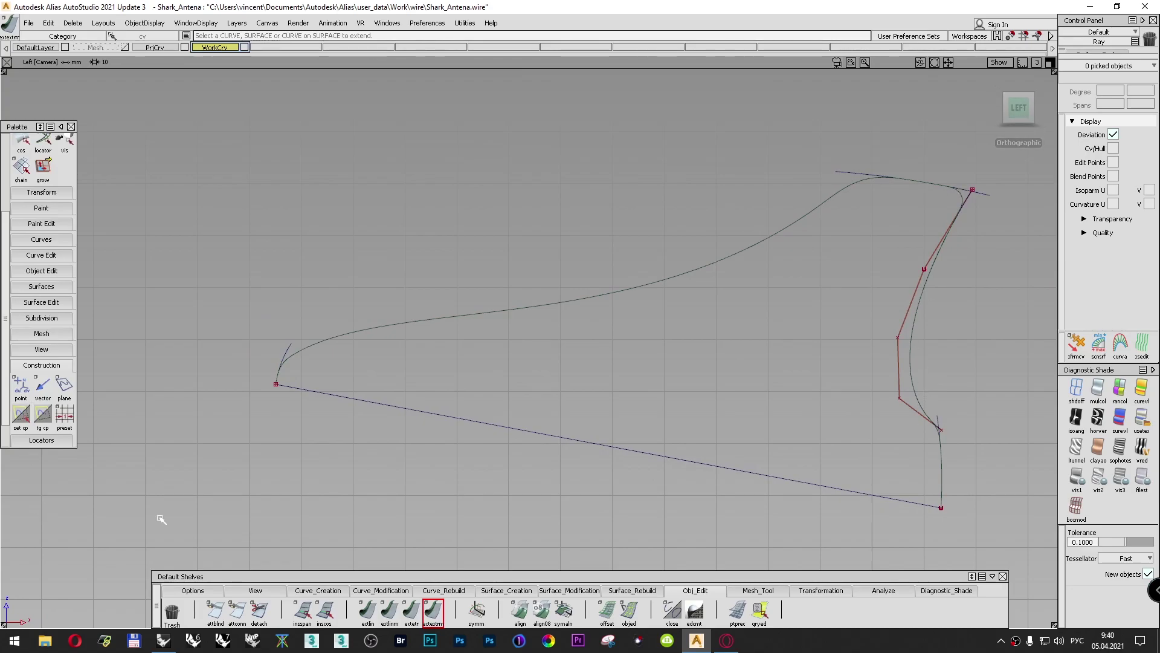
left_click(305, 590)
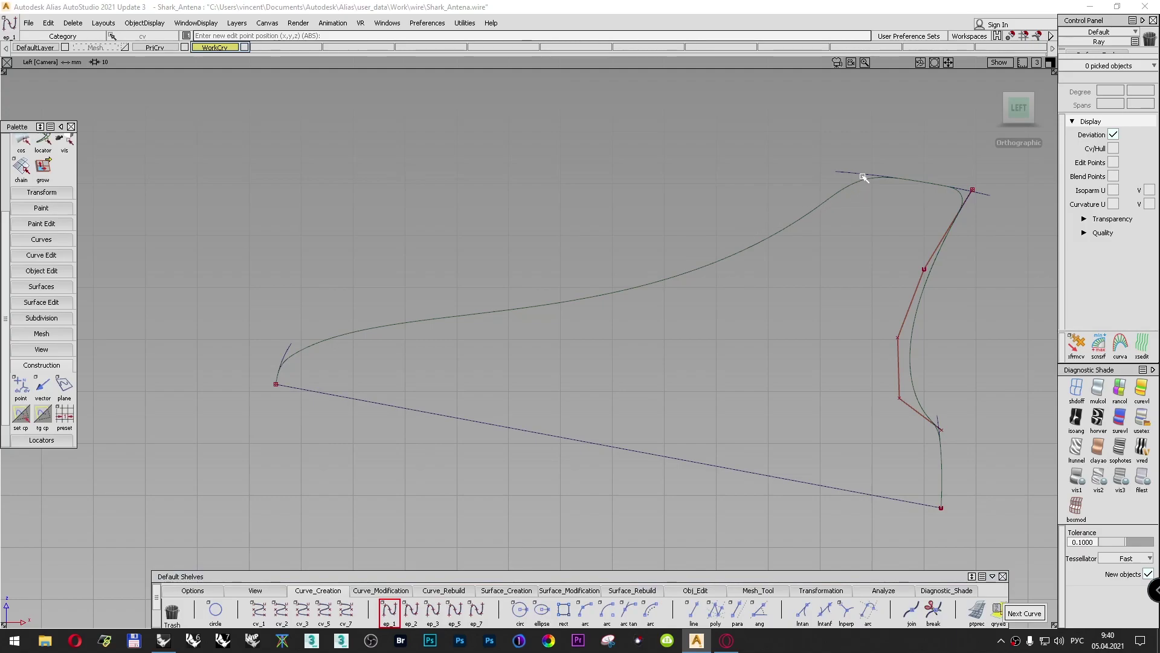
left_click(863, 175)
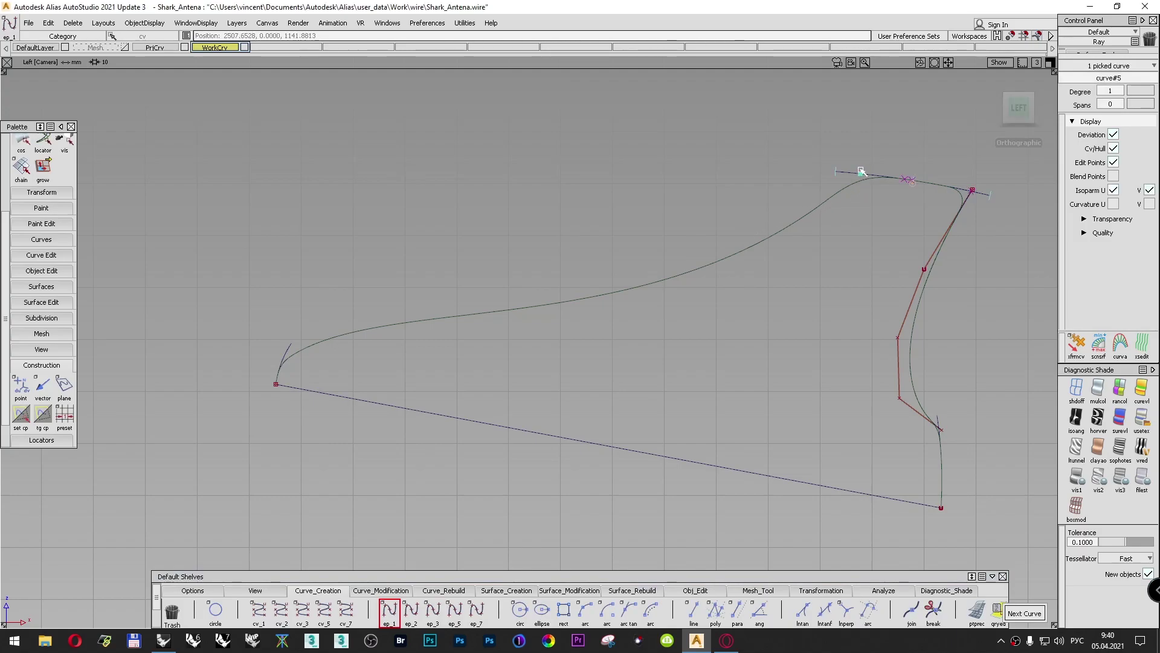
left_click(282, 358)
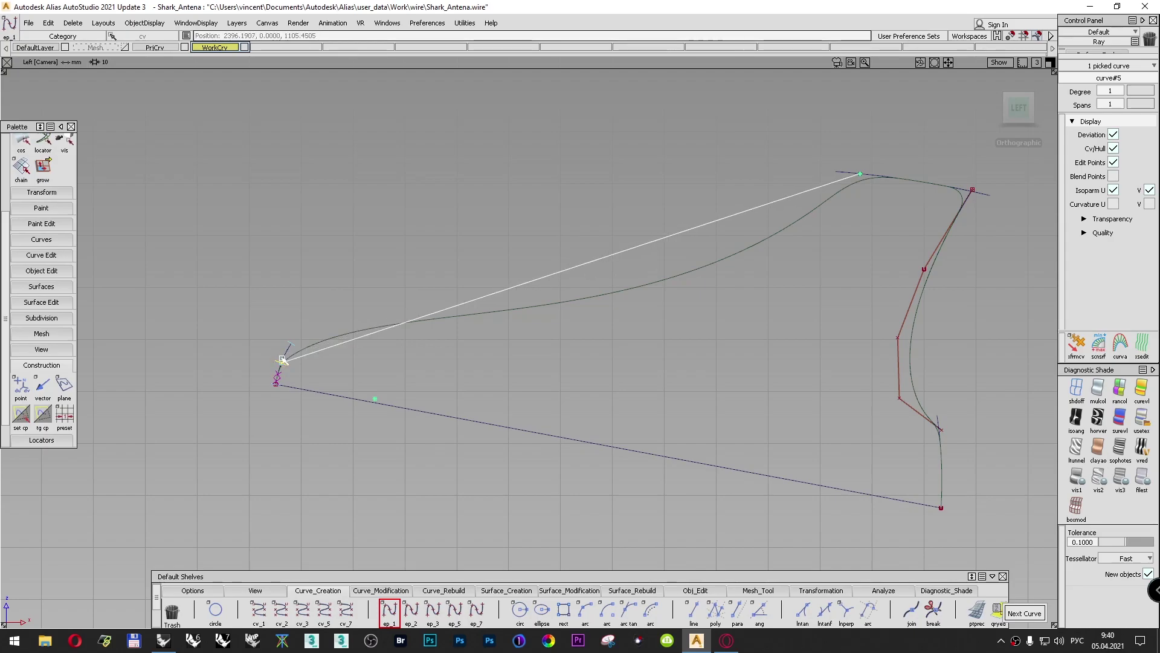
Step: Raise the straight front curve between the nose arc and the top-edge arc to degree 2 with a single span
right_click_drag(333, 373, 303, 345, "alt+shift")
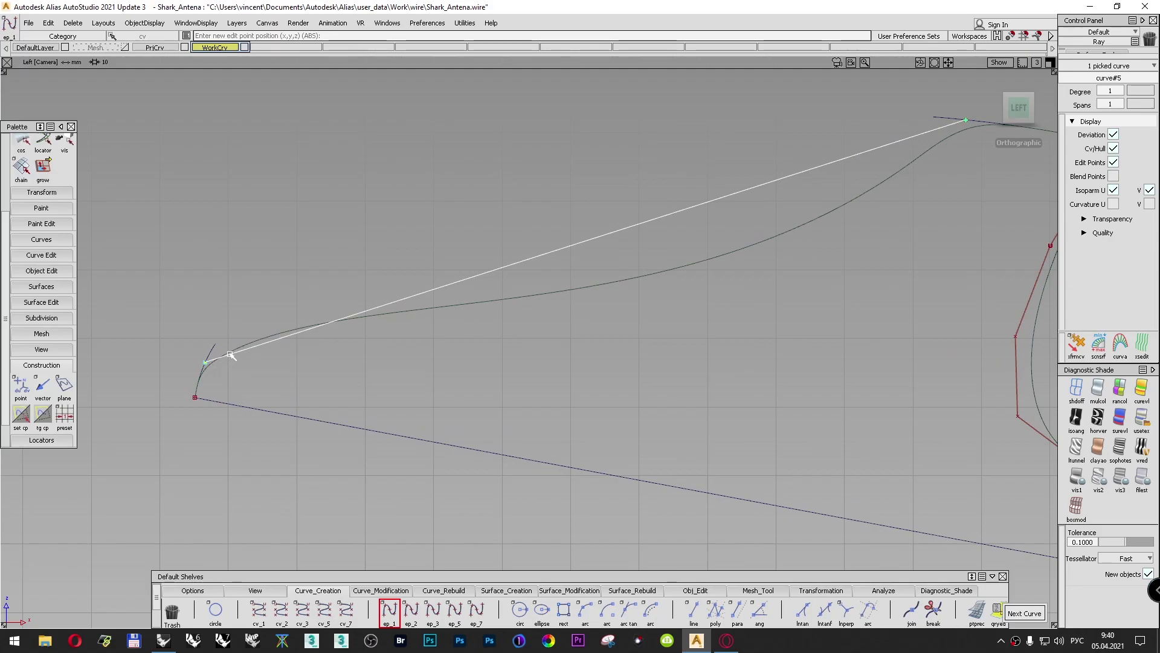
scroll(219, 368, "down", 2)
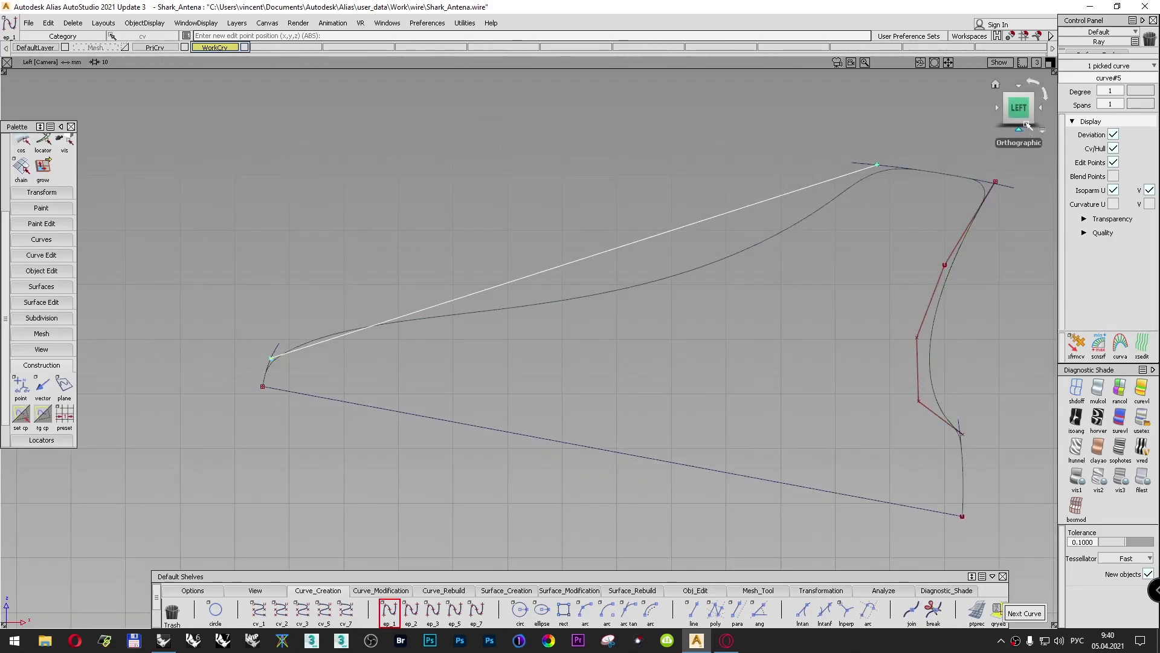
left_click(1121, 90)
left_click(1117, 117)
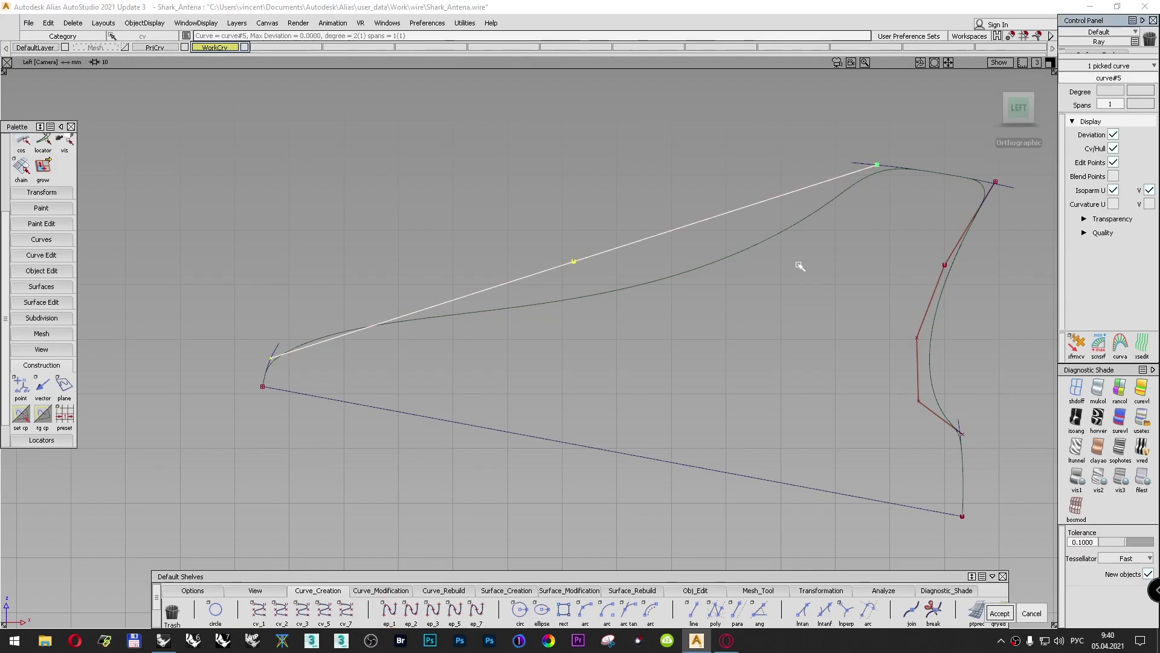
left_click(790, 268)
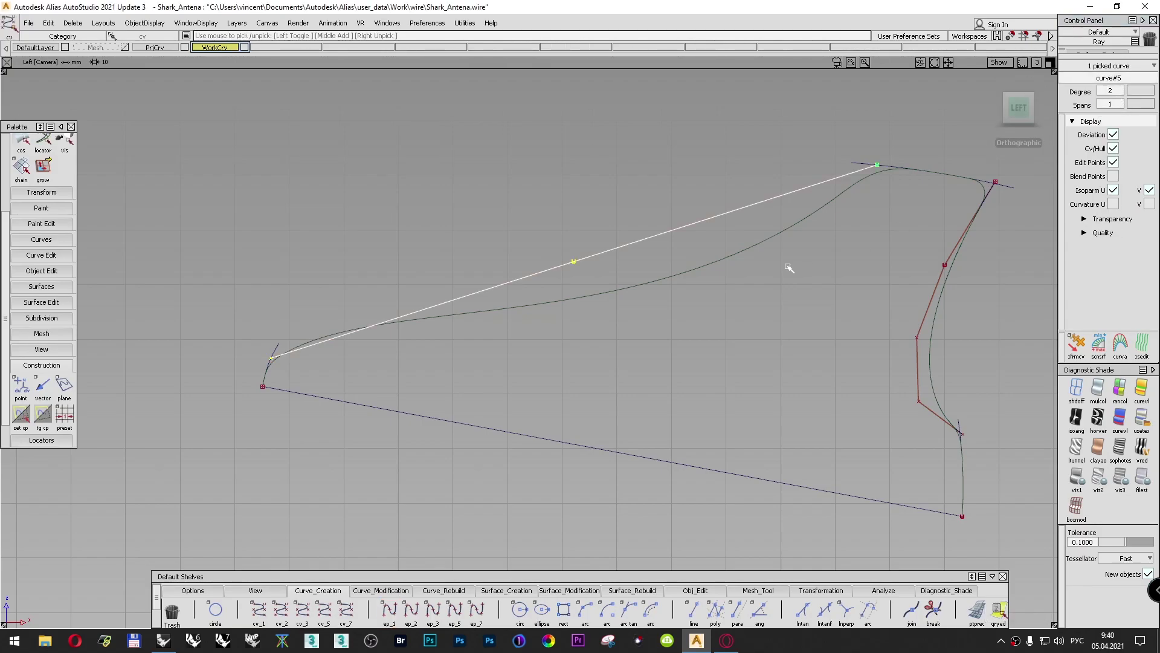
Step: Move the front curve's middle CV rearward and down until the curve follows the upper part of the profile's concave edge
mouse_move(617, 177)
left_mouse_down("ctrl+shift")
mouse_move(609, 144)
mouse_move(629, 154)
mouse_move(586, 173)
left_mouse_up("ctrl+shift")
left_click(586, 263)
middle_click_drag(586, 173, 747, 219)
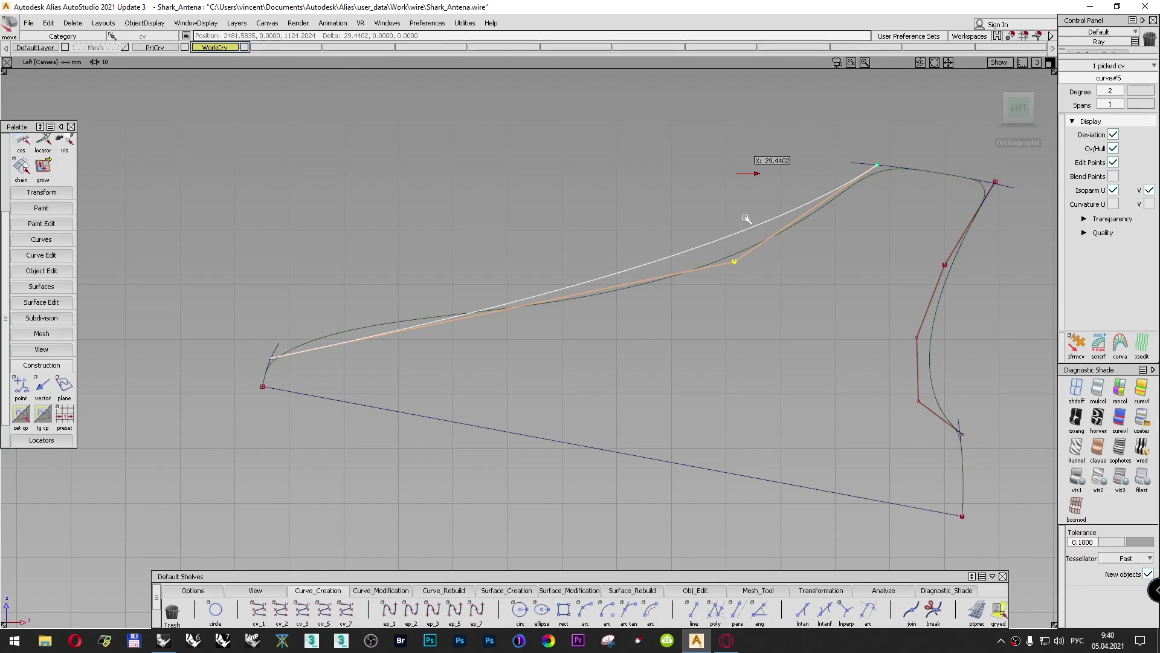
right_click_drag(695, 179, 694, 215)
middle_click_drag(690, 217, 679, 228)
right_click_drag(678, 227, 681, 236)
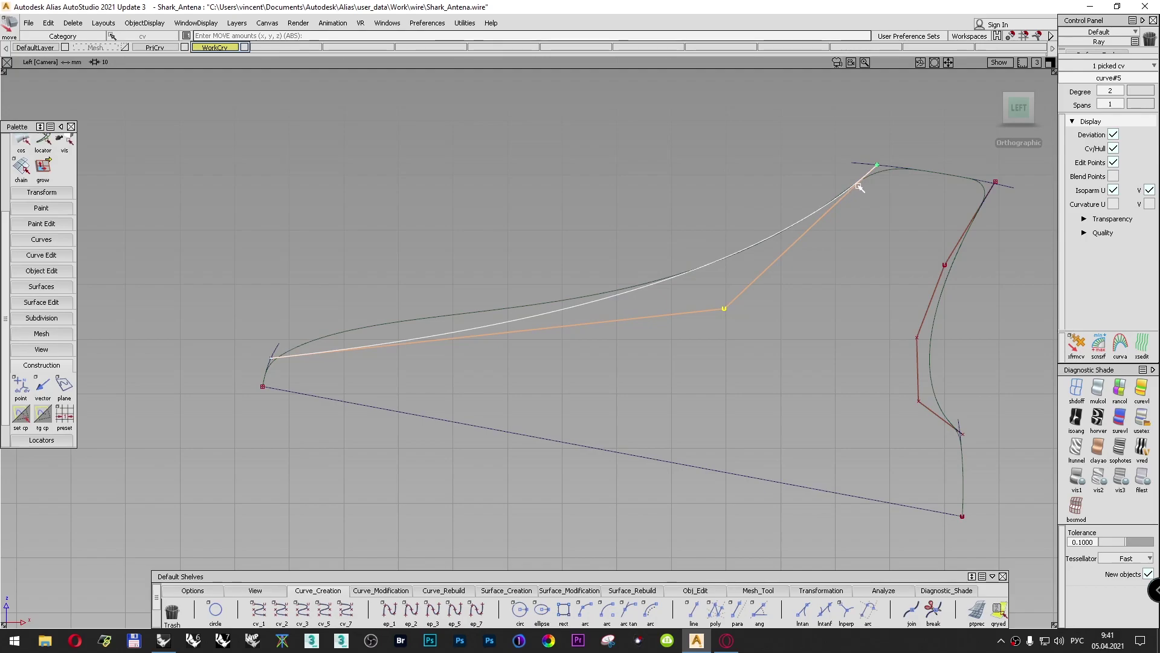
middle_click_drag(714, 233, 713, 233)
mouse_move(714, 234)
left_mouse_down()
mouse_move(714, 222)
mouse_move(715, 238)
left_mouse_up()
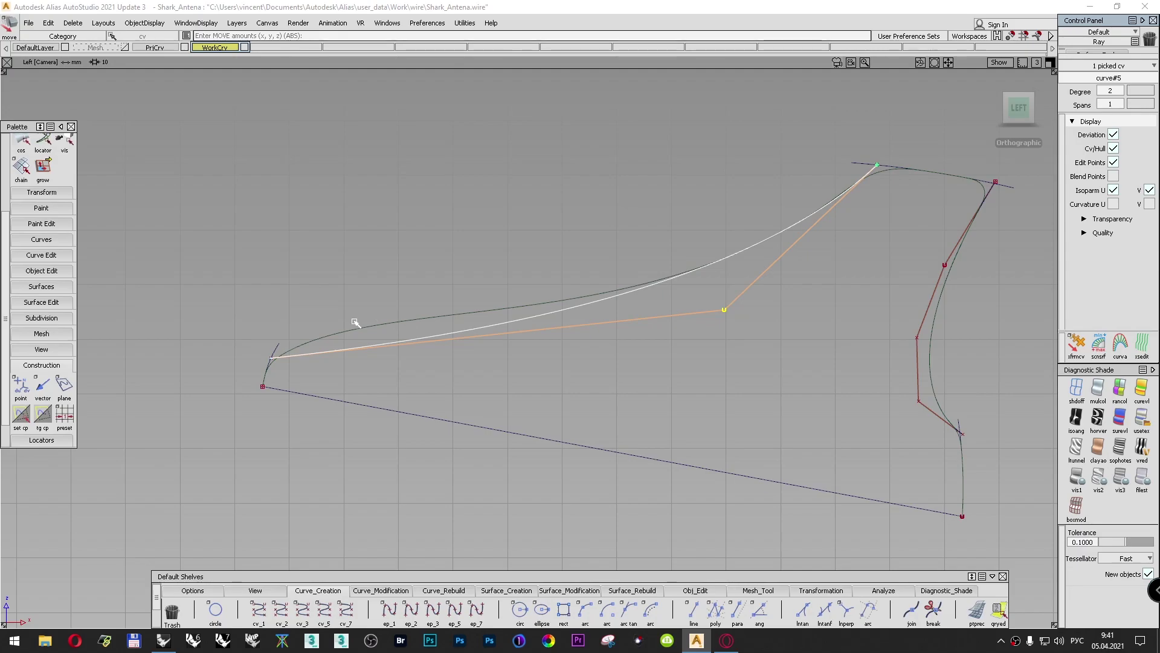
Step: Raise the front curve to degree 3 and shift its inner CV nearer the nose rearward and up toward the profile
left_click(1121, 91)
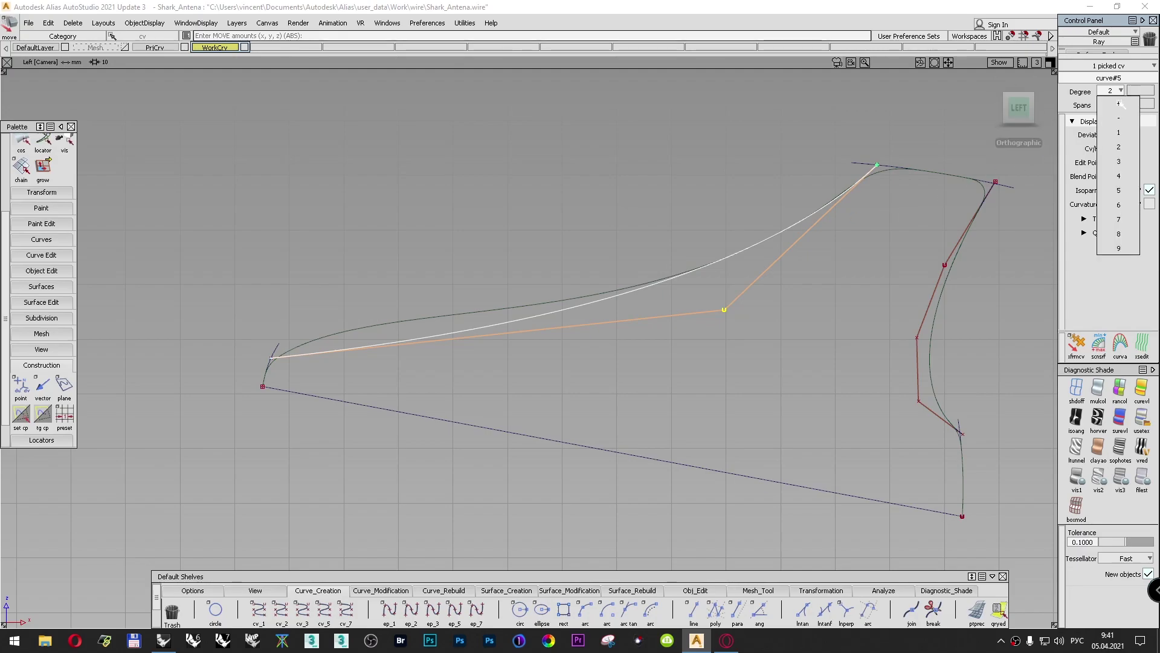
left_click(1112, 112)
left_click(891, 230)
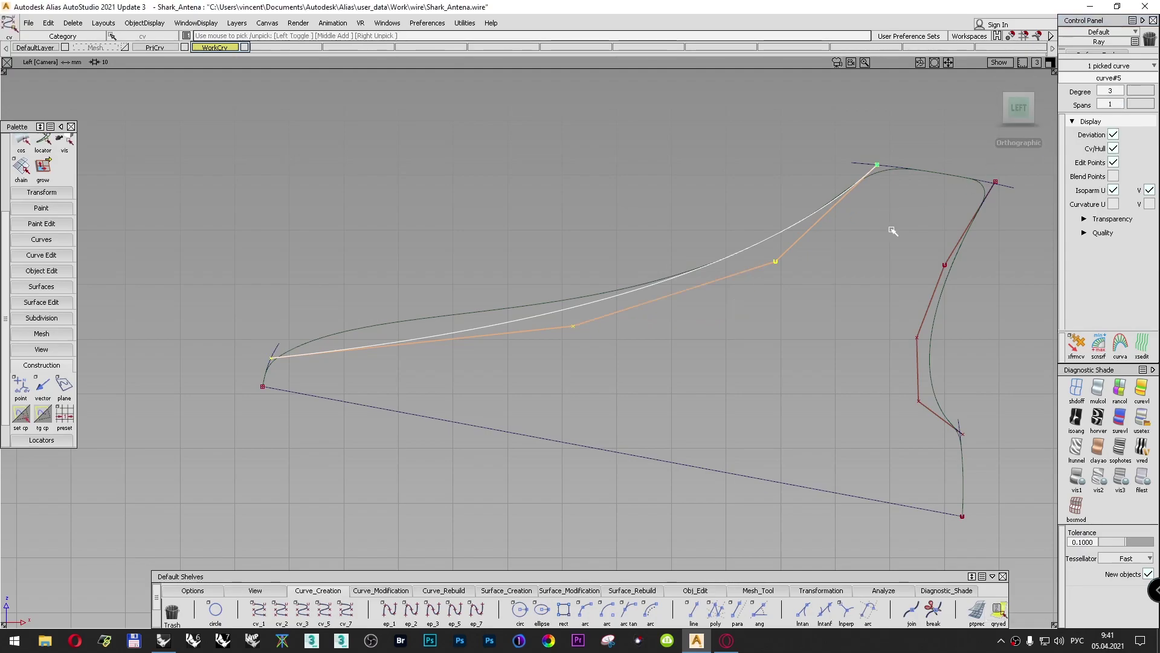
left_click(572, 326)
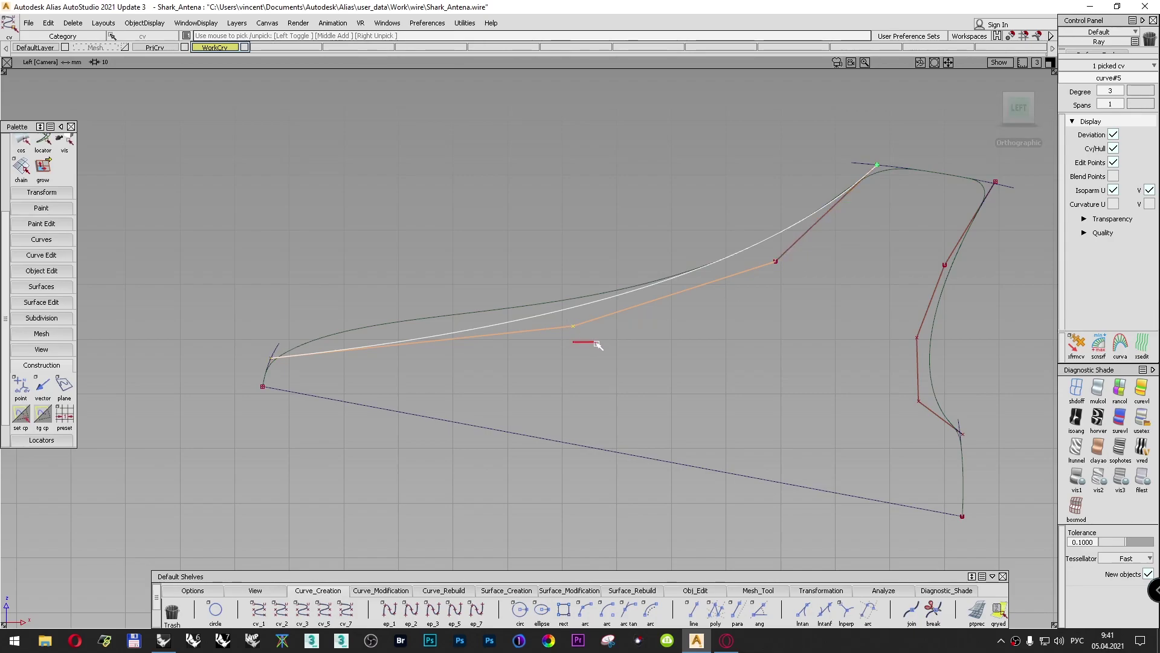
middle_click_drag(662, 364, 670, 334, "ctrl+shift")
right_click_drag(670, 334, 676, 325)
Step: Raise the front curve to degree 4 and accept the rebuilt curve
left_click(1110, 91)
type("4")
key("Return")
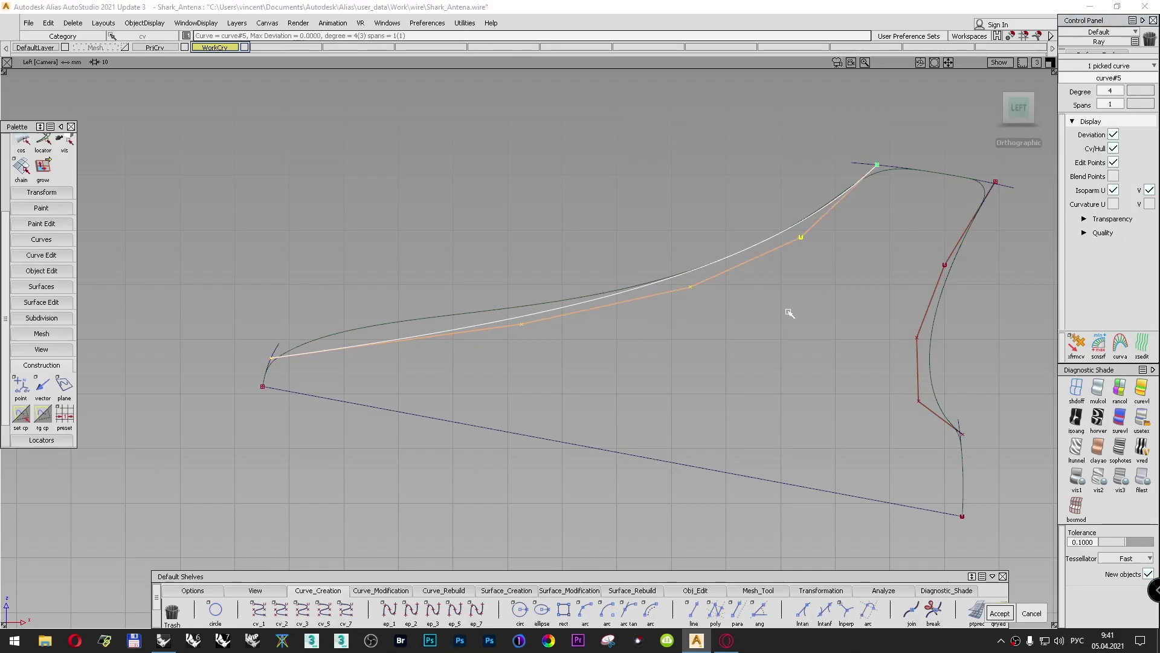
left_click(789, 312)
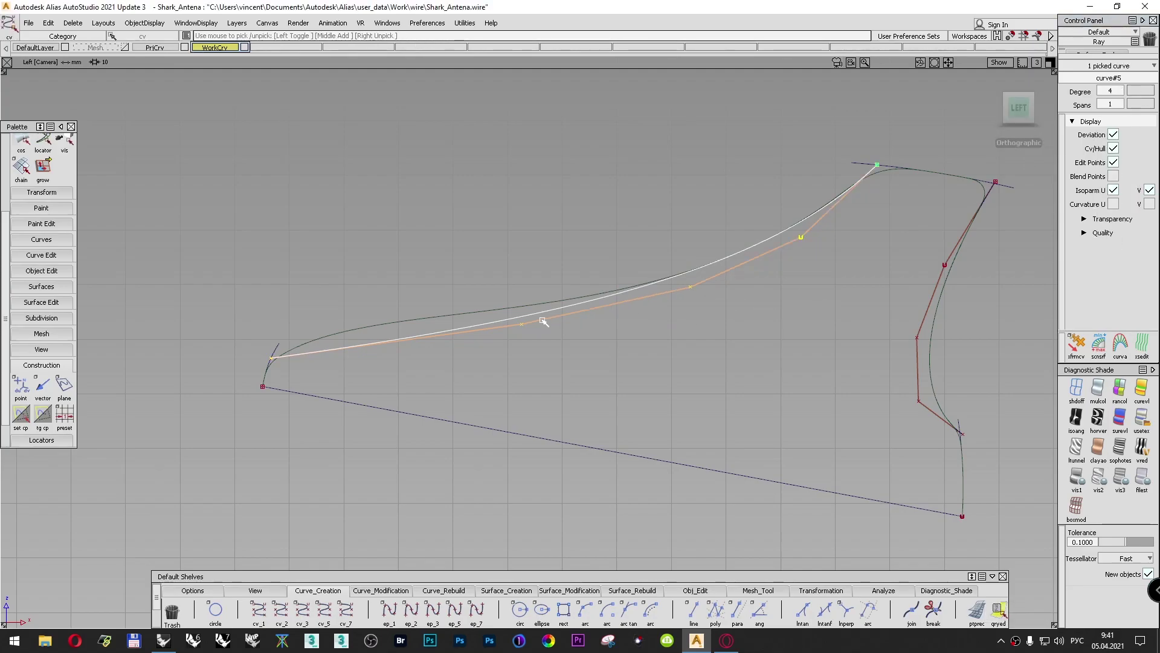
Step: Move the front curve's inner CV nearest the nose forward and up to form the convex bend behind the nose
left_click(523, 327)
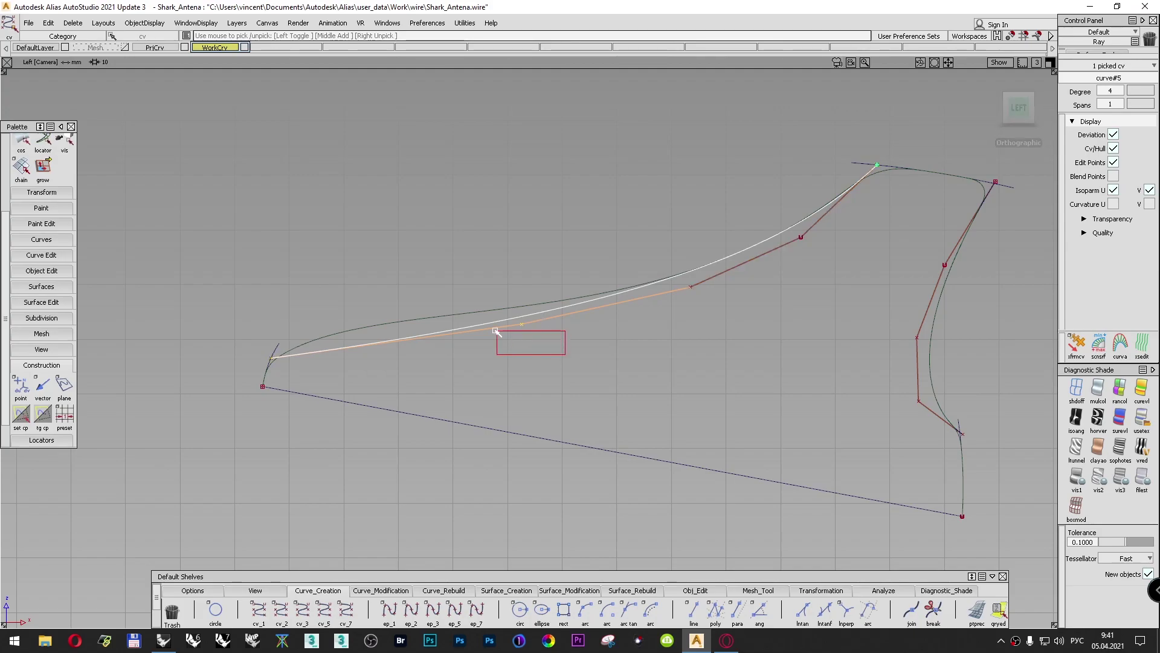
left_click(579, 362, "ctrl+shift")
left_click(579, 334)
left_click_drag(579, 334, 455, 337)
middle_click_drag(455, 337, 426, 316)
right_click_drag(397, 369, 397, 353)
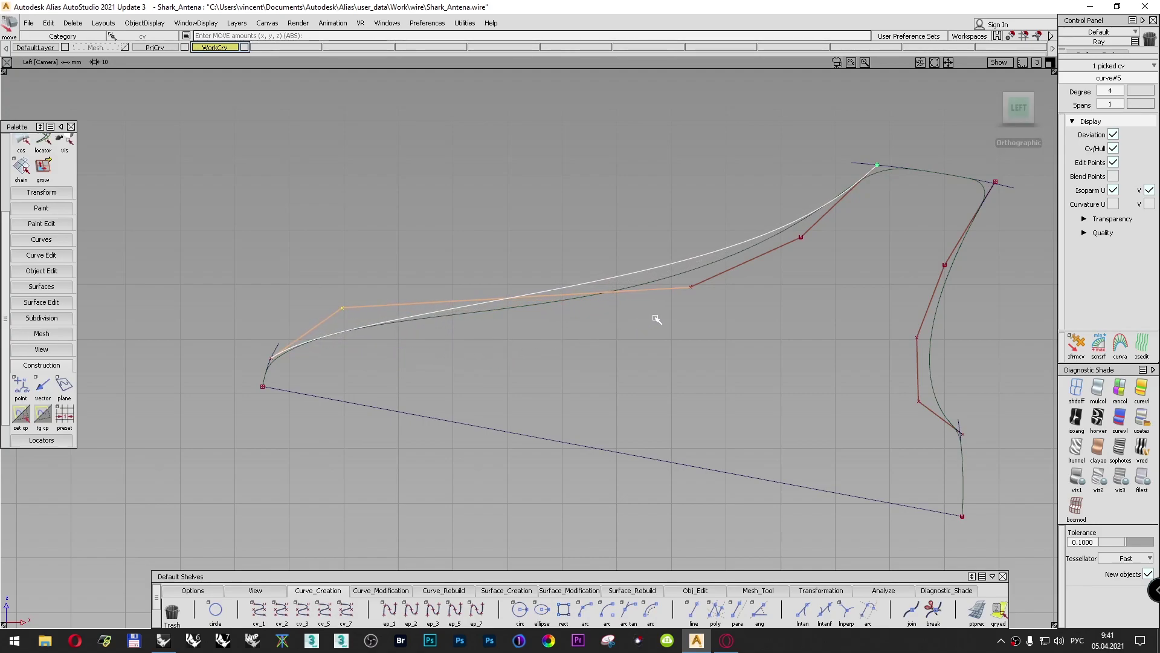
Step: Move the front curve's middle CV down and toward the nose to deepen the concave bend along the profile
left_click(691, 288)
right_click_drag(688, 310, 686, 363)
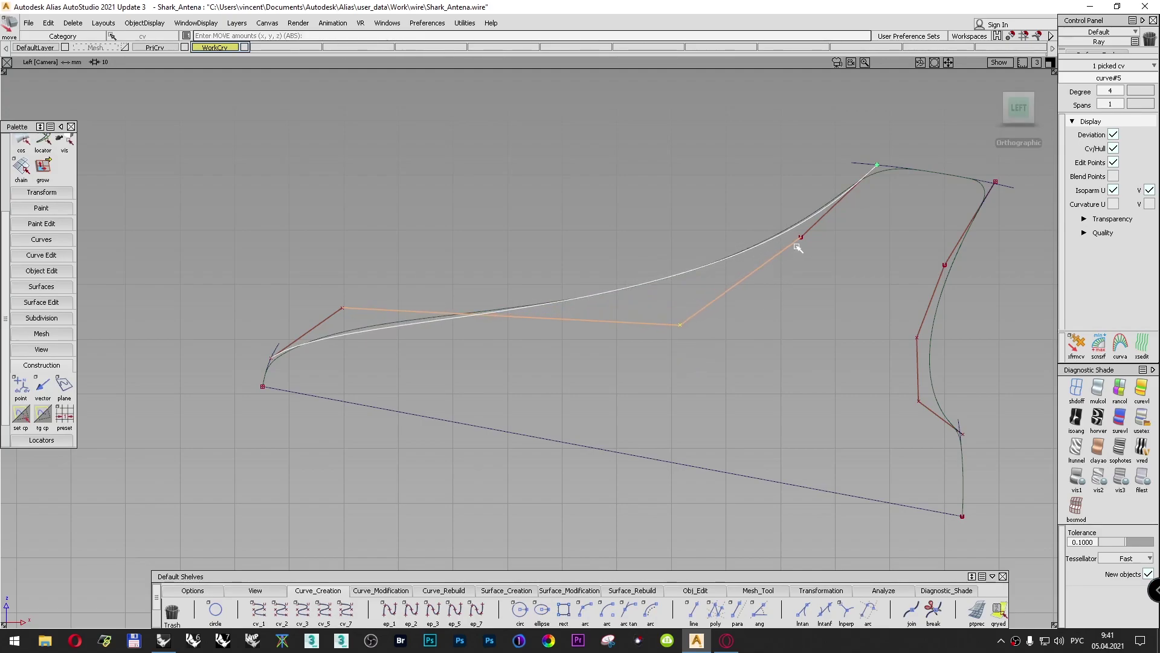
left_click_drag(720, 325, 682, 363)
right_click_drag(681, 362, 678, 367)
left_click_drag(679, 367, 661, 375)
right_click_drag(661, 375, 665, 385)
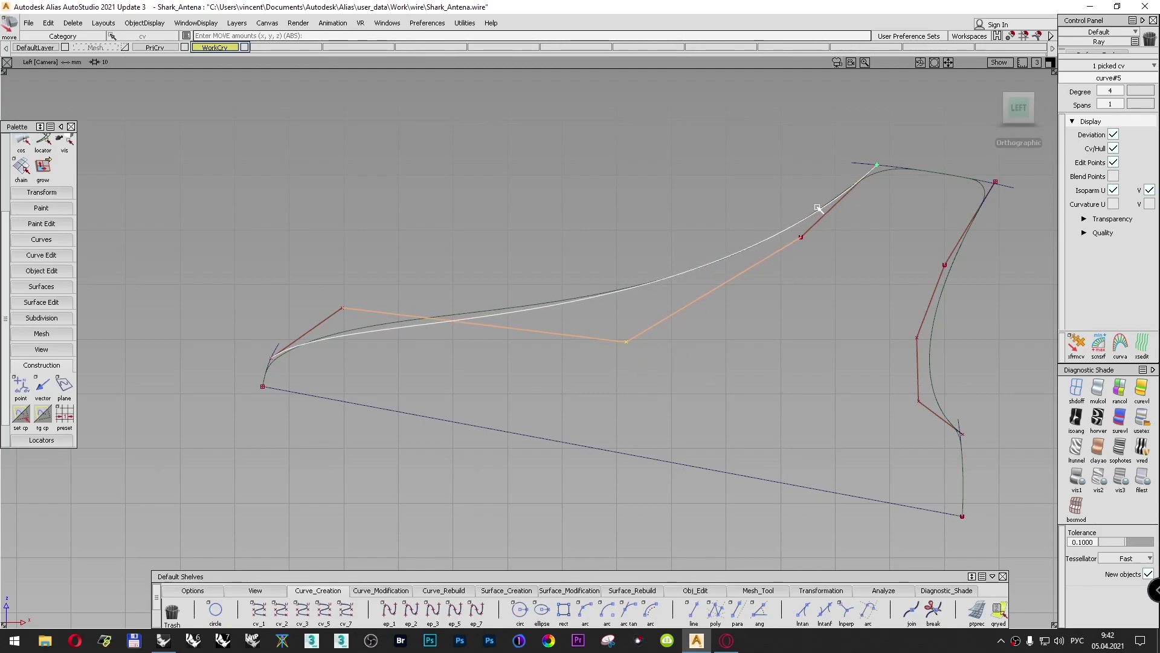
Step: Alternately raise the front curve's inner CV nearest the nose and lower its middle CV to tighten the match with the profile
left_click(340, 310)
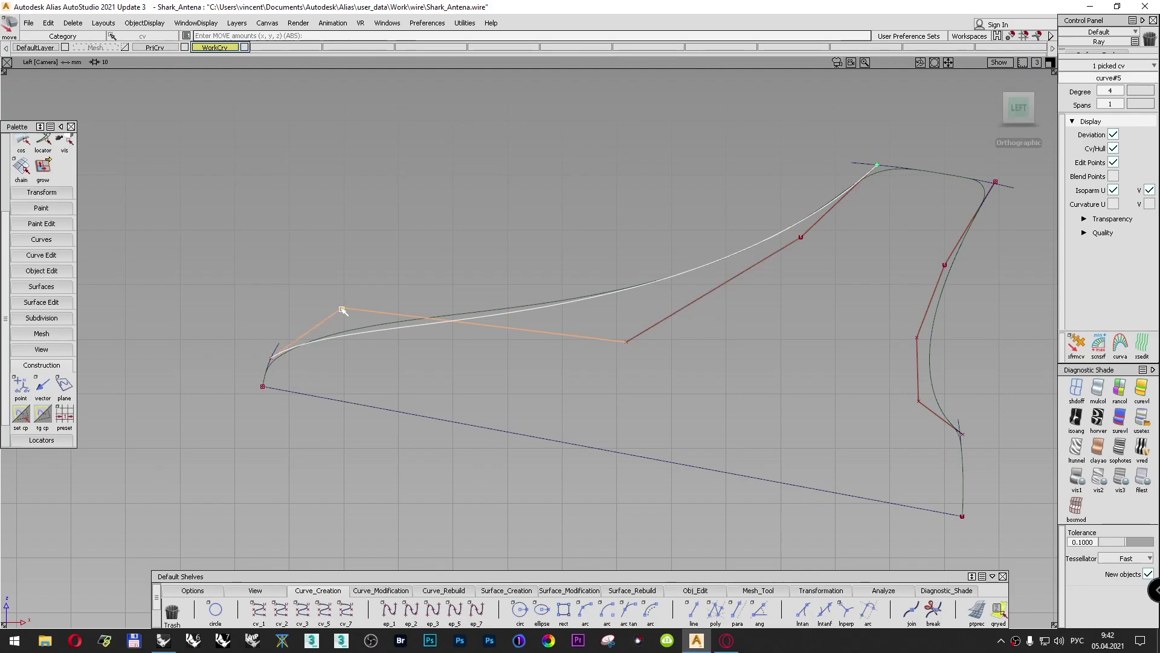
right_click_drag(355, 266, 364, 254)
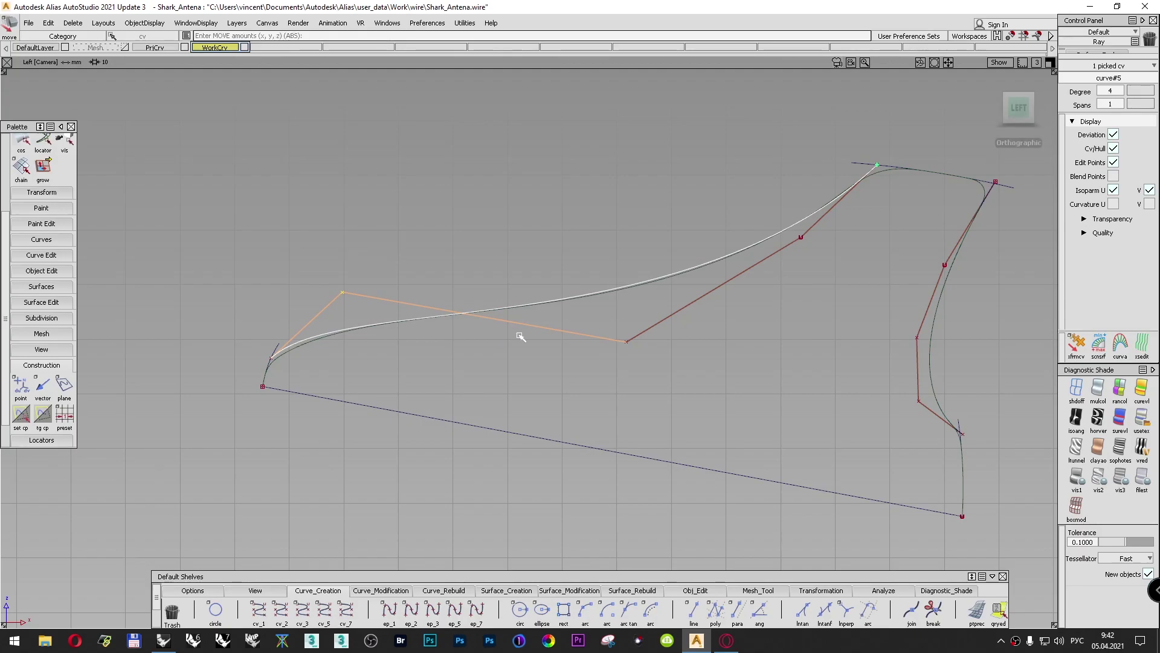
left_click(628, 342)
right_click_drag(629, 339, 630, 366)
left_click(342, 295)
right_click_drag(350, 269, 352, 257)
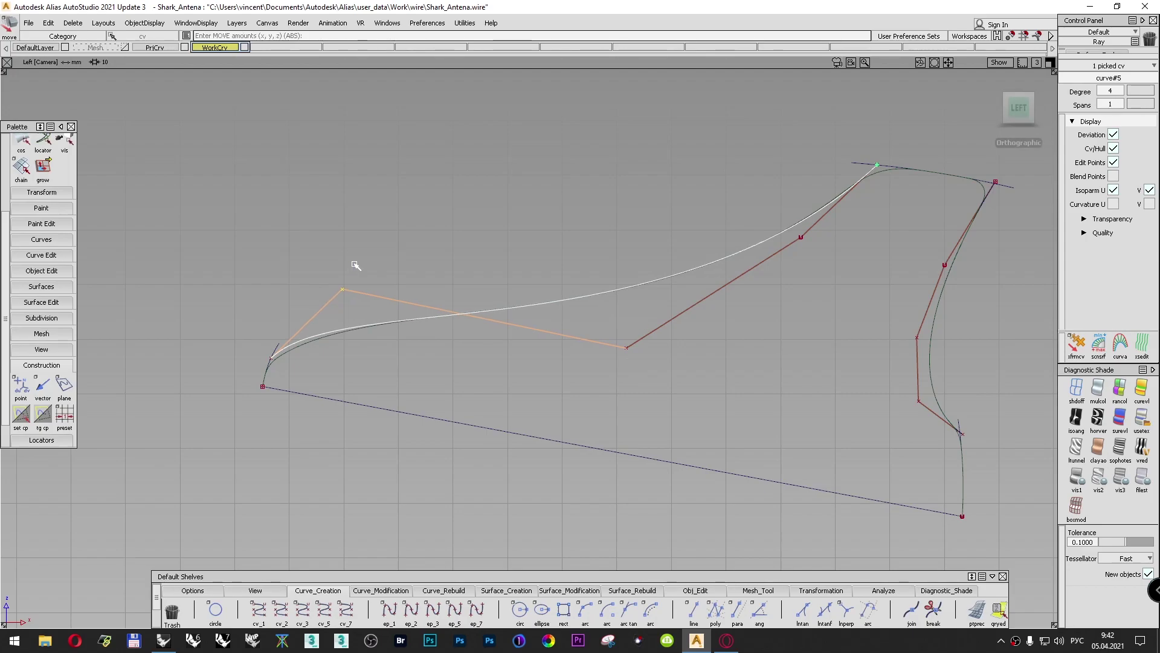
Step: Slide the front curve's upper end CV slightly toward the nose along the top-edge arc, keeping it snapped to the arc
middle_click_drag(766, 233, 591, 261, "alt+shift")
right_click_drag(592, 261, 653, 187, "alt+shift")
middle_click_drag(652, 186, 691, 219, "alt+shift")
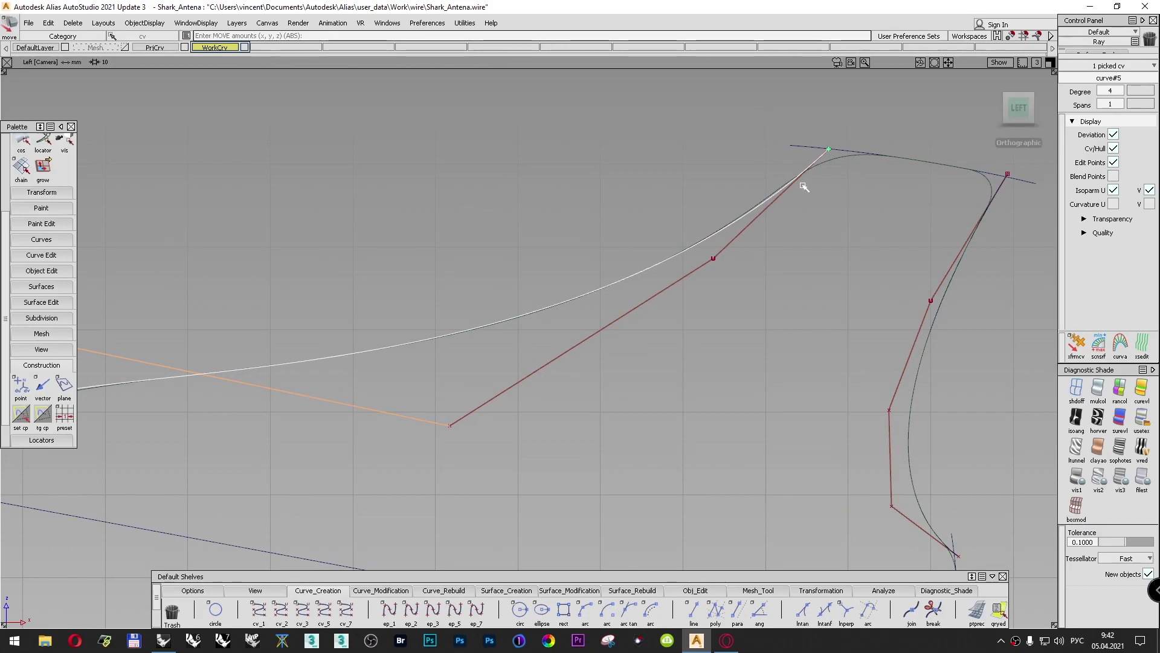
left_click(829, 149)
middle_click_drag(852, 130, 851, 103, "ctrl+shift")
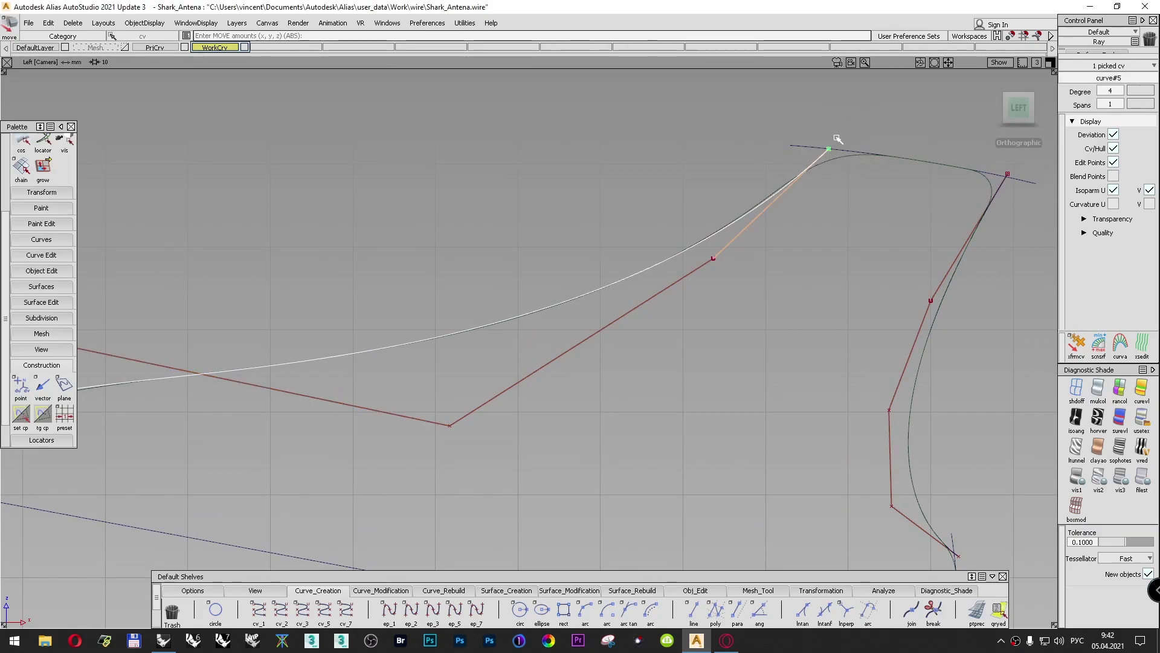
left_click_drag(834, 148, 825, 151)
right_click_drag(828, 150, 849, 111, "alt+shift")
middle_click_drag(809, 158, 648, 281, "alt+shift")
right_click_drag(647, 282, 684, 213, "alt+shift")
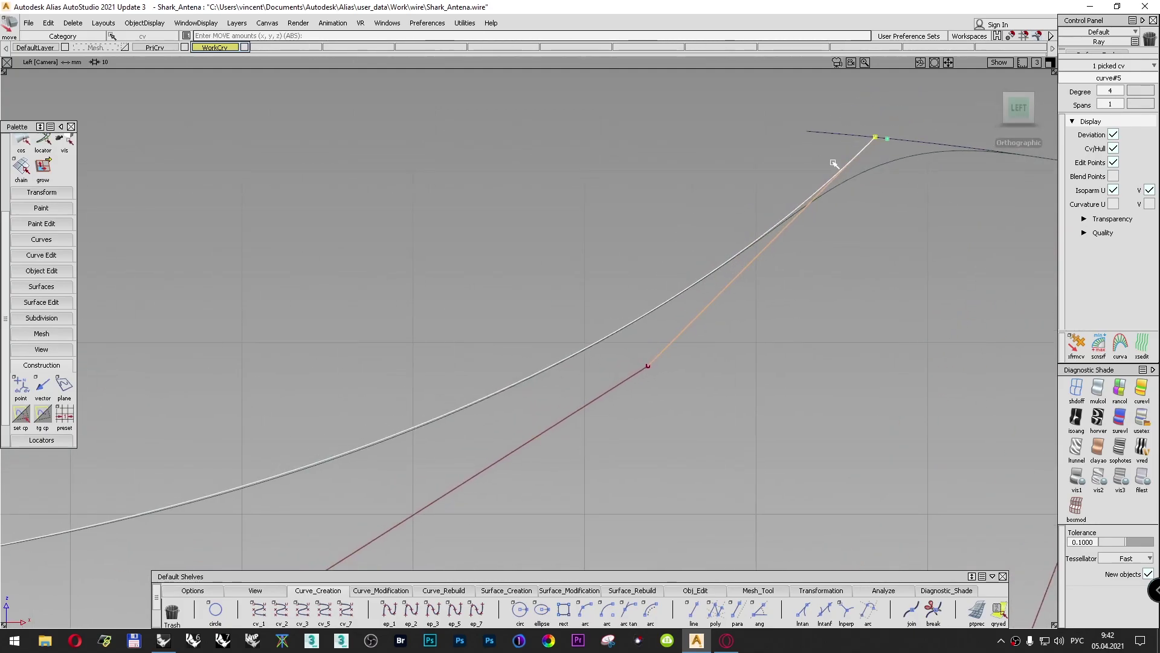
left_click_drag(872, 136, 882, 137)
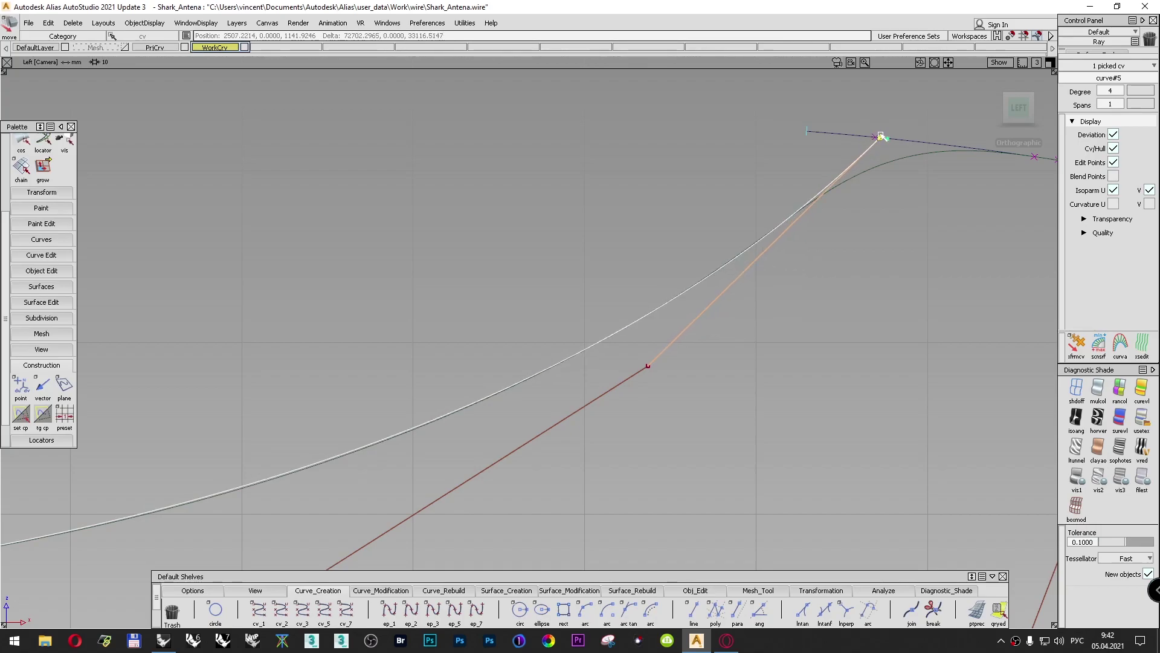
Step: Nudge the front curve's inner CV nearest the top-edge arc slightly down to fit the upper profile
right_click_drag(709, 240, 610, 275, "alt+shift")
middle_click_drag(618, 265, 736, 218, "alt+shift")
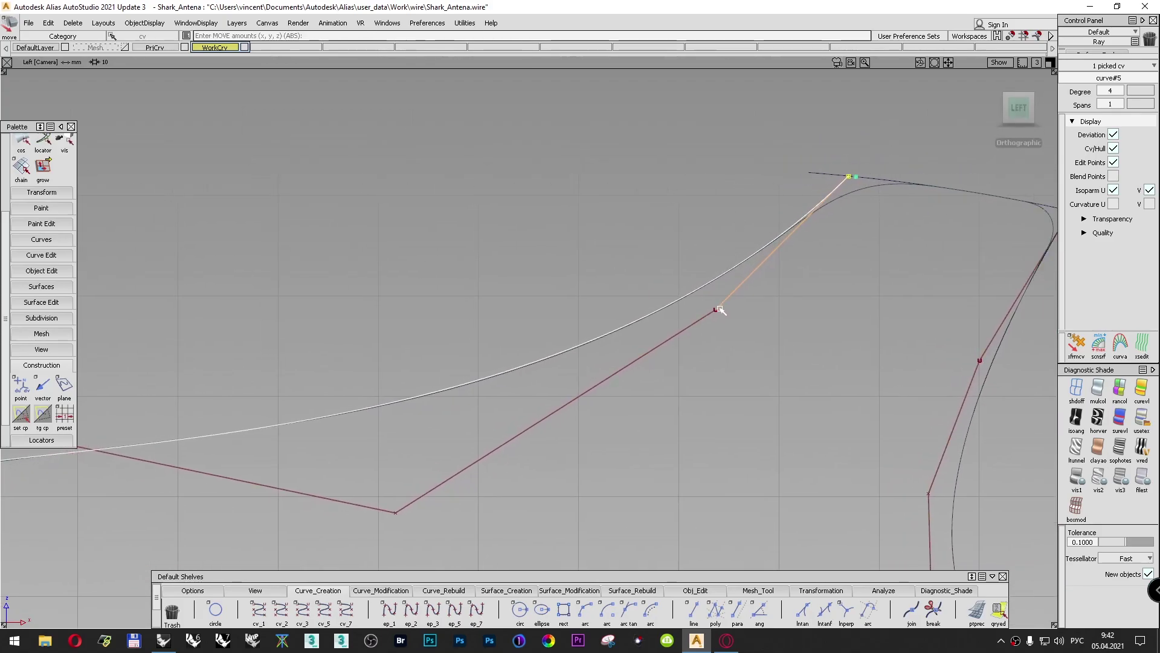
left_click(716, 311)
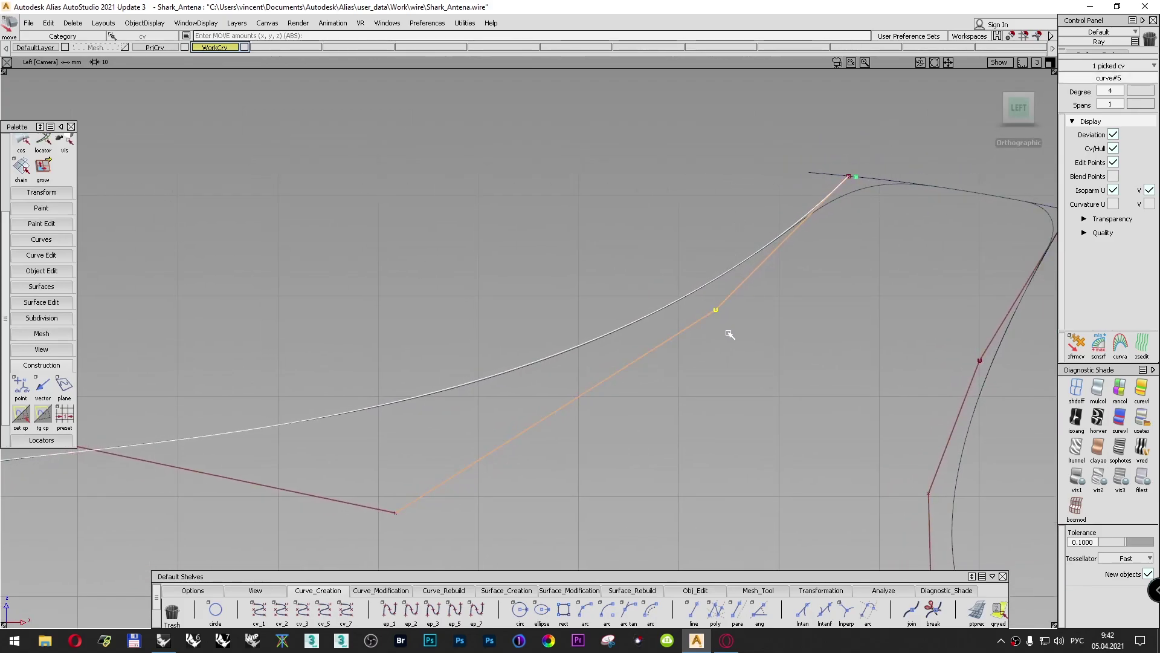
left_click_drag(729, 333, 731, 336)
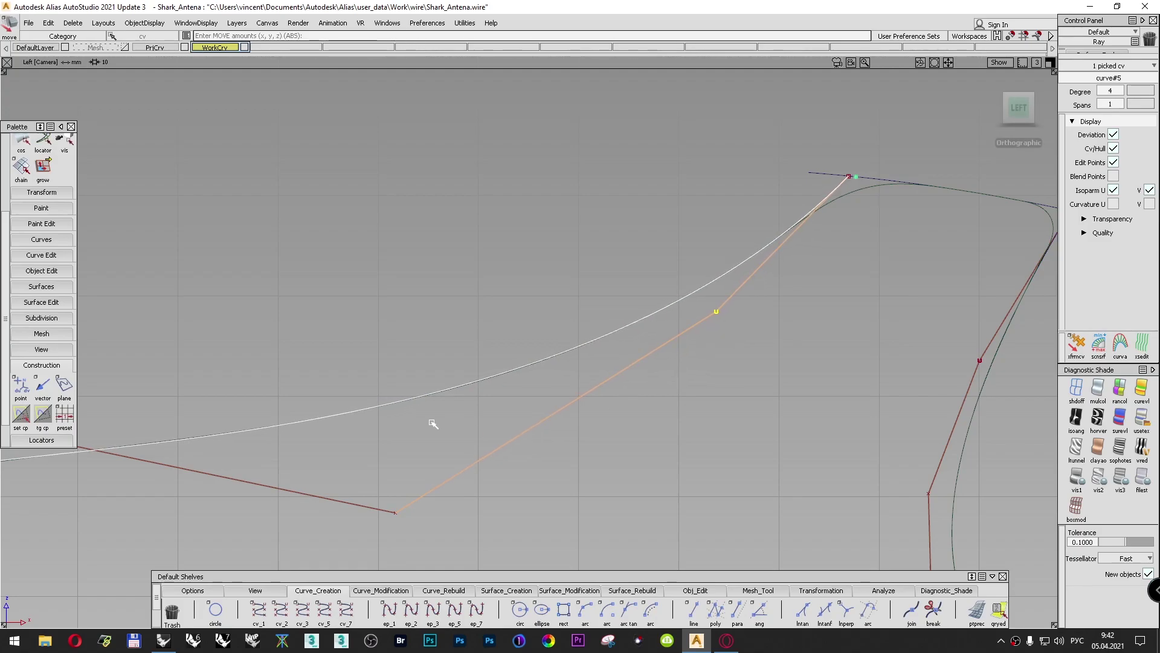
Step: Nudge the front curve's middle CV onto the profile and shift the inner CV nearest the top about 0.5 mm toward the nose
middle_click_drag(433, 416, 655, 298, "alt+shift")
left_click(621, 389)
left_click_drag(618, 363, 622, 361)
middle_click_drag(388, 393, 679, 381, "alt+shift")
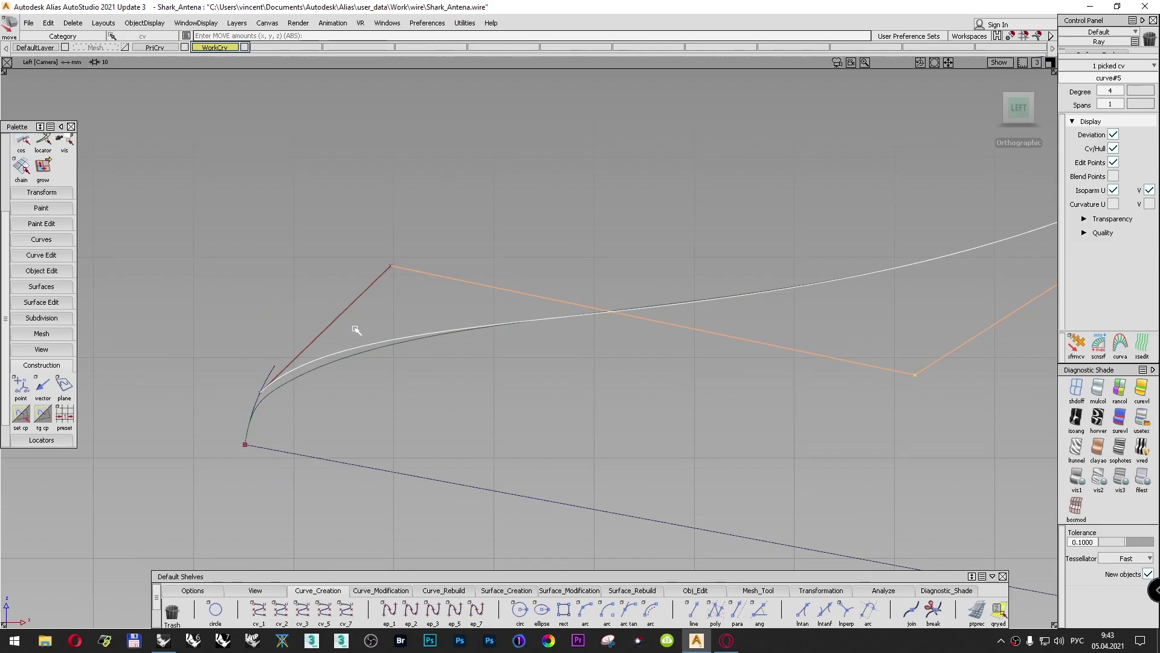
middle_click_drag(839, 422, 682, 363, "alt+shift")
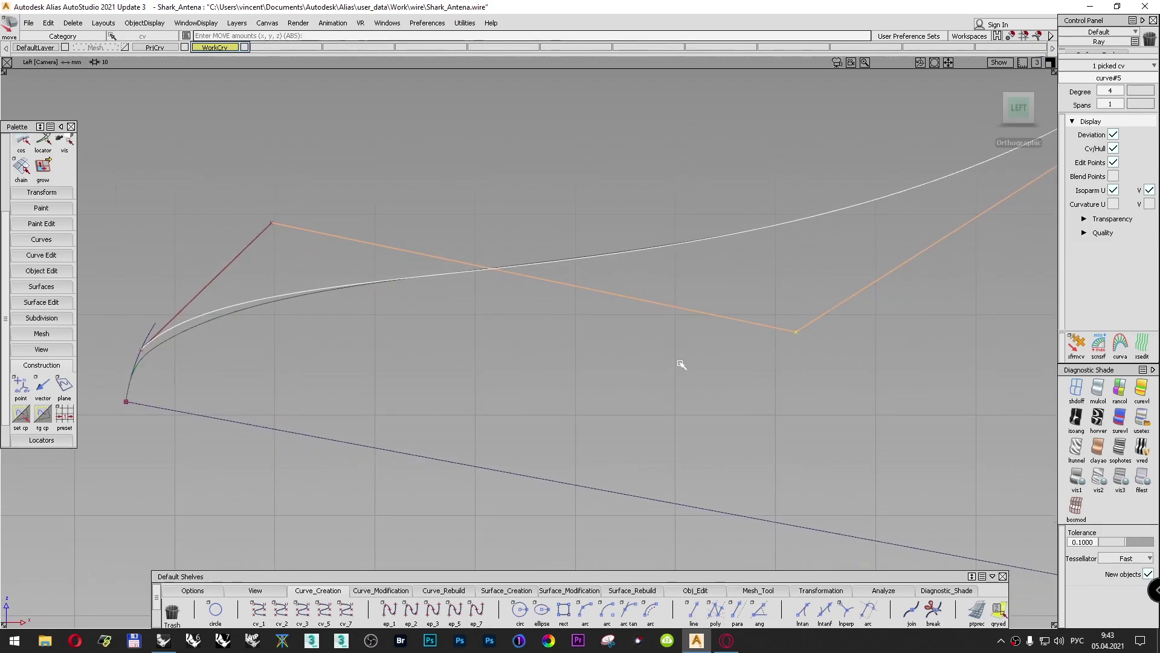
right_click_drag(765, 350, 585, 402, "alt+shift")
middle_click_drag(582, 380, 591, 381)
right_click_drag(586, 389, 582, 387)
left_click(844, 199)
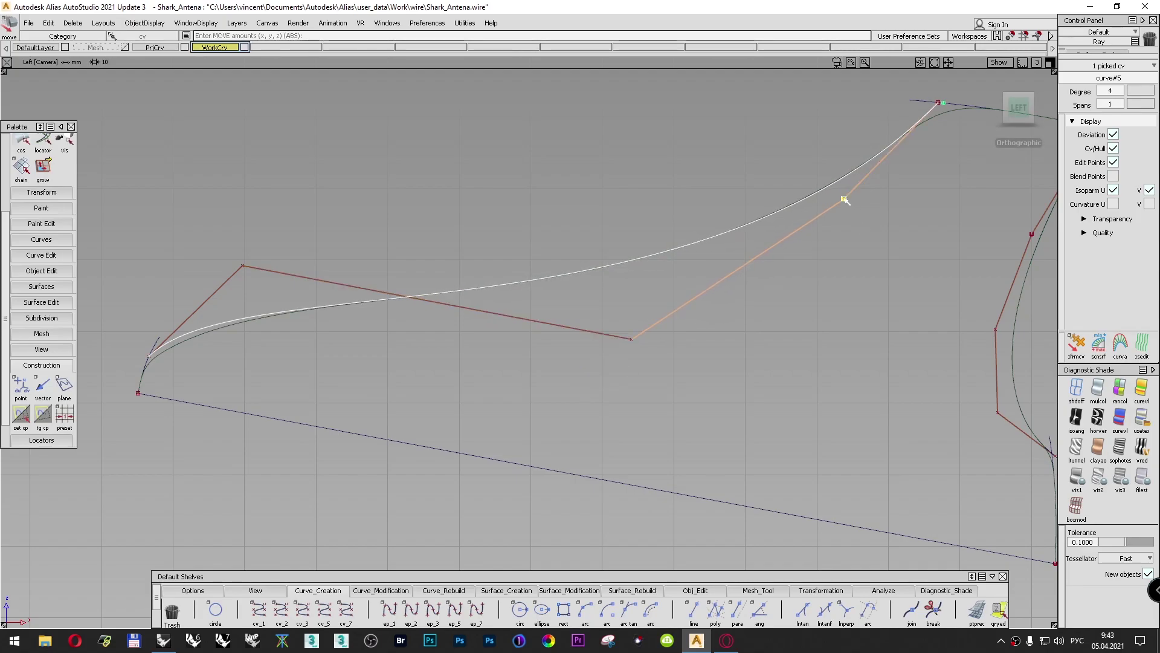
middle_click_drag(886, 233, 884, 235)
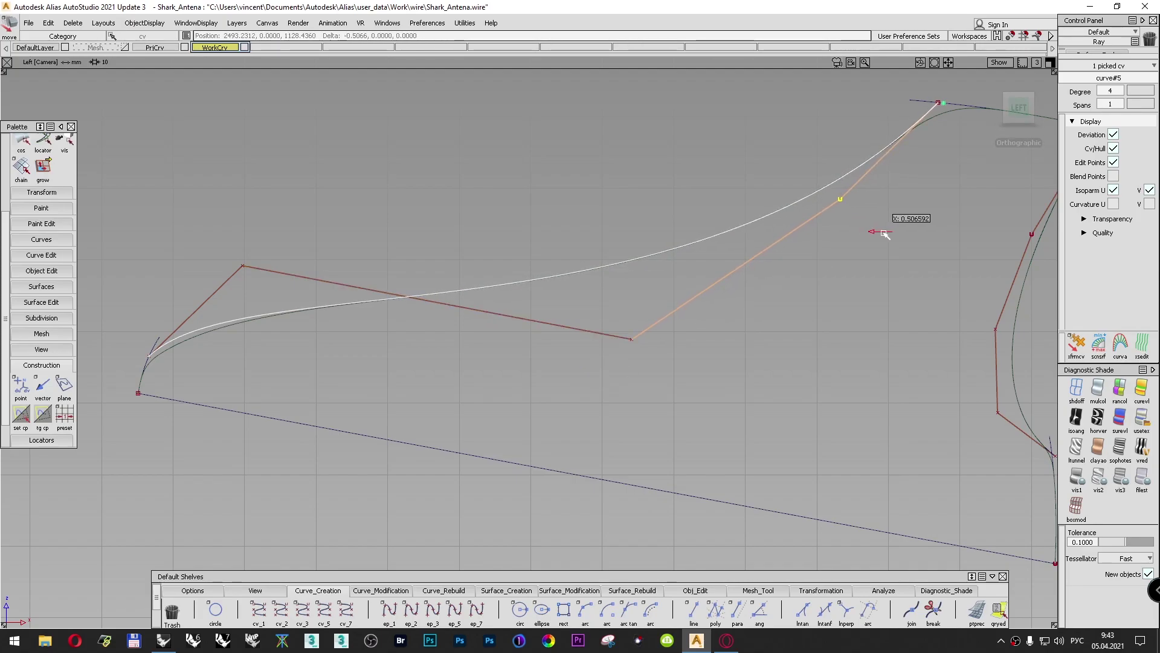
Step: Slide the front curve's nose end CV down along the short nose arc, keeping it snapped, until the front bend matches the profile
middle_click_drag(394, 336, 489, 334, "alt+shift")
right_click_drag(247, 352, 293, 328, "alt+shift")
middle_click_drag(292, 329, 496, 318, "alt+shift")
left_click_drag(290, 325, 305, 265, "ctrl+shift")
left_click(317, 334)
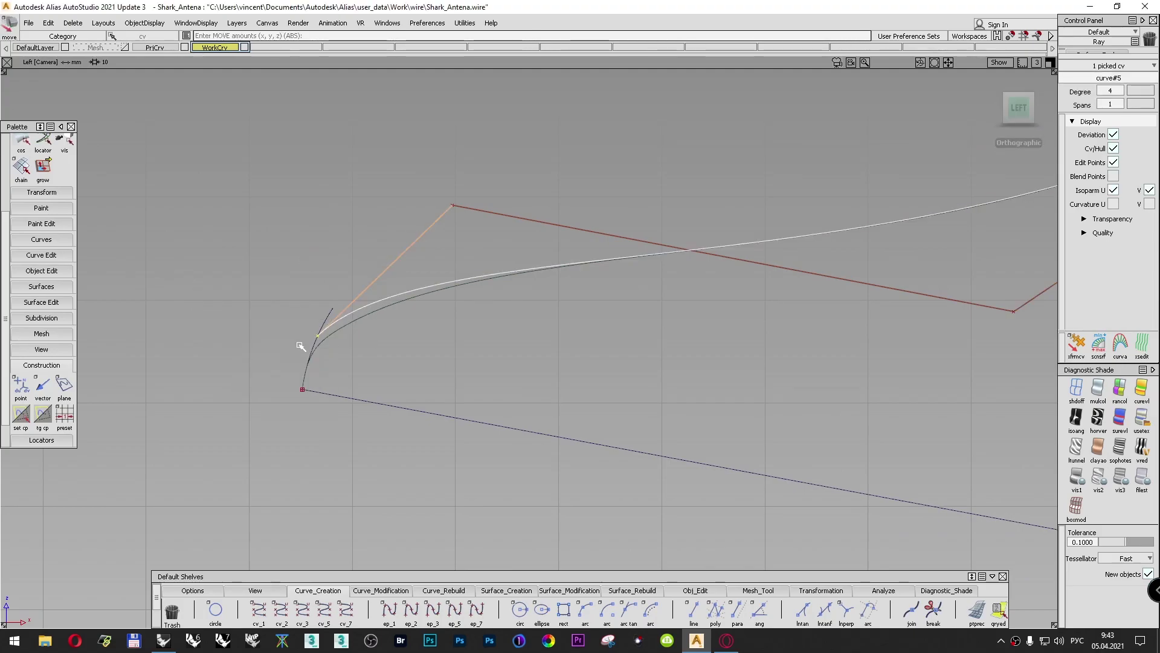
left_click_drag(315, 342, 307, 351)
right_click_drag(292, 372, 342, 246, "alt+shift")
middle_click_drag(302, 317, 722, 316, "alt+shift")
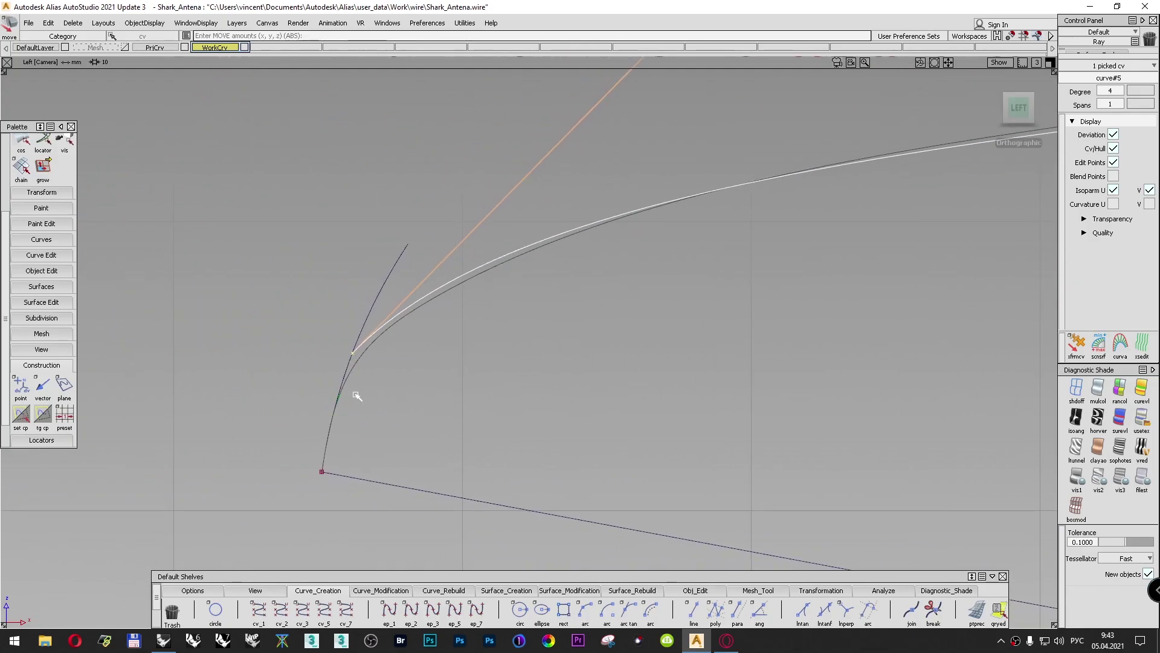
left_click_drag(350, 362, 346, 364)
right_click_drag(433, 357, 401, 429, "alt+shift")
middle_click_drag(577, 368, 345, 375, "alt+shift")
right_click_drag(344, 375, 335, 448, "alt+shift")
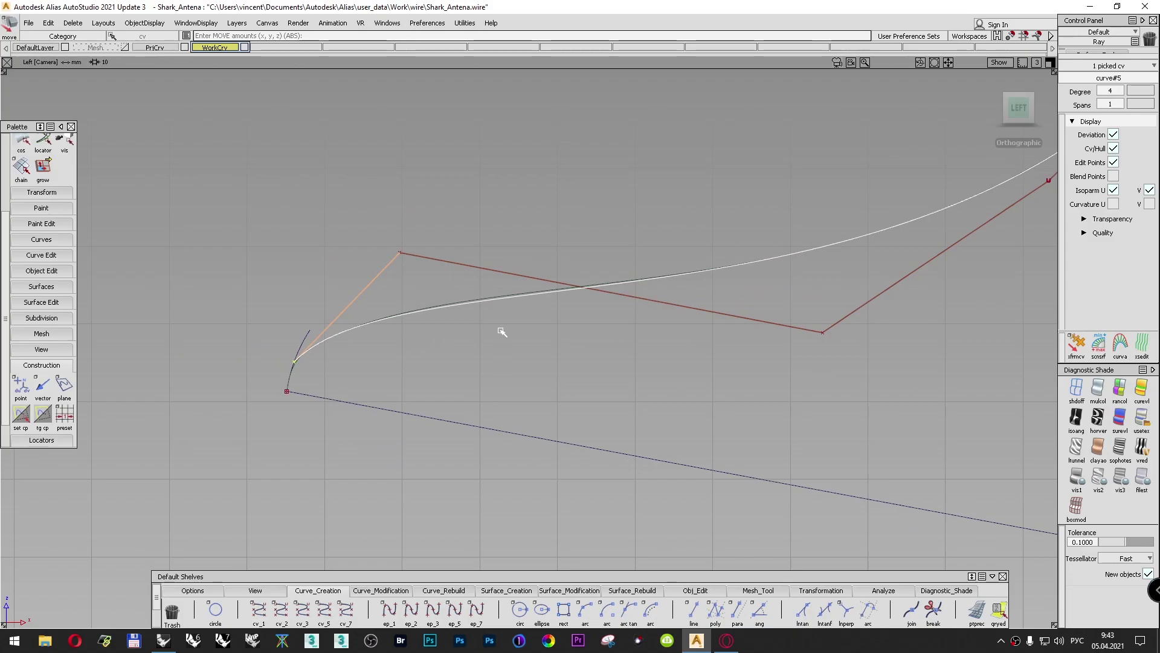
scroll(341, 393, "down", 1)
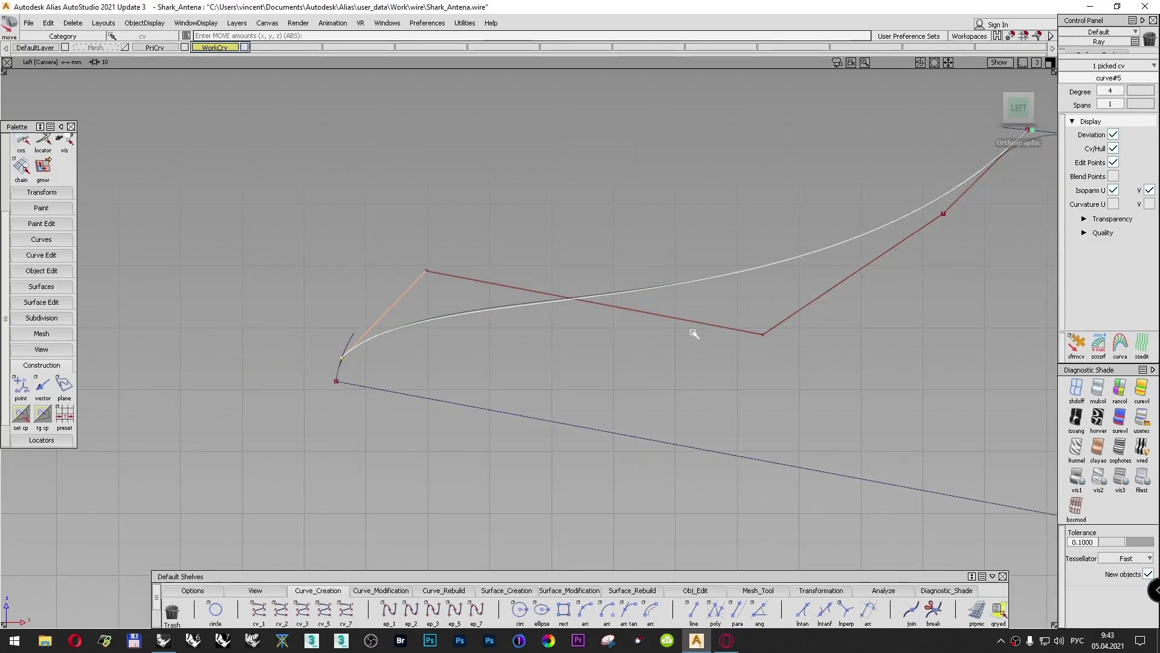
middle_click_drag(707, 329, 559, 330, "alt+shift")
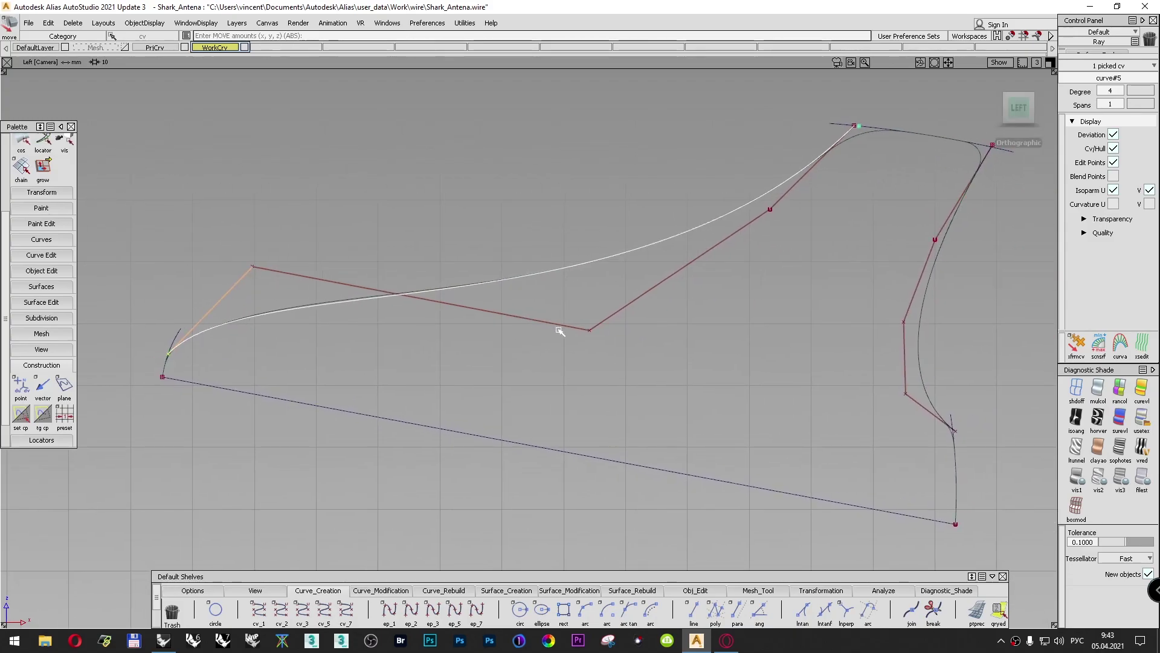
Step: Move the front curve's inner CV nearest the nose about 2.1 mm toward the tail and about 0.8 mm up to fit the profile
left_click(590, 332)
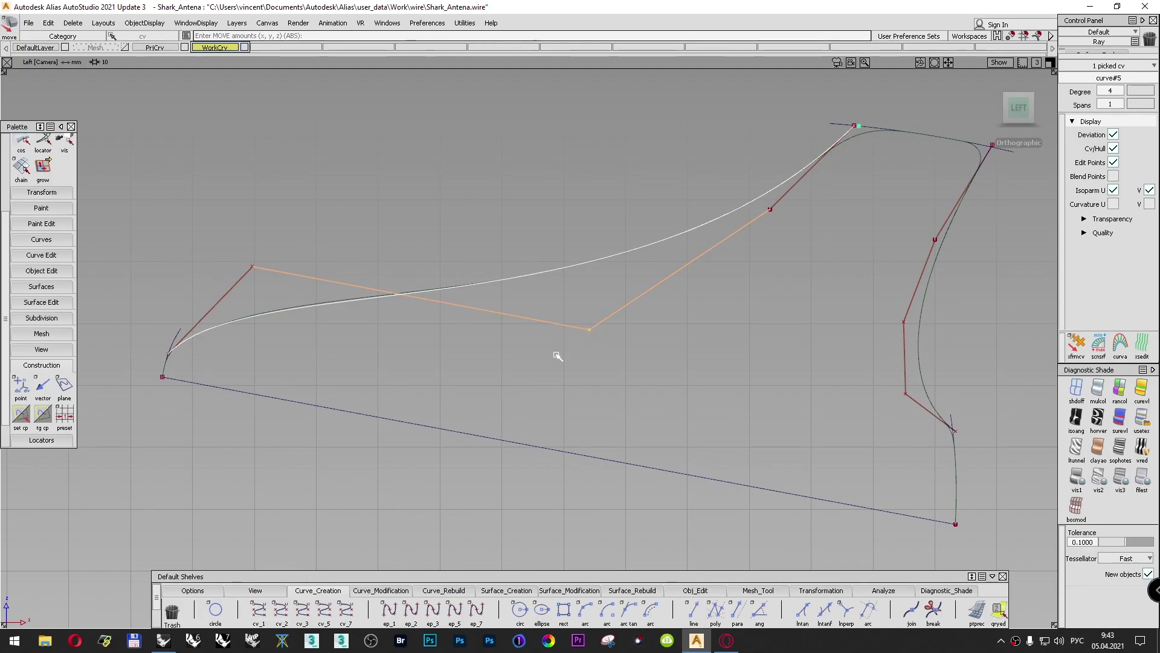
left_click(253, 268)
middle_click_drag(262, 244, 280, 241)
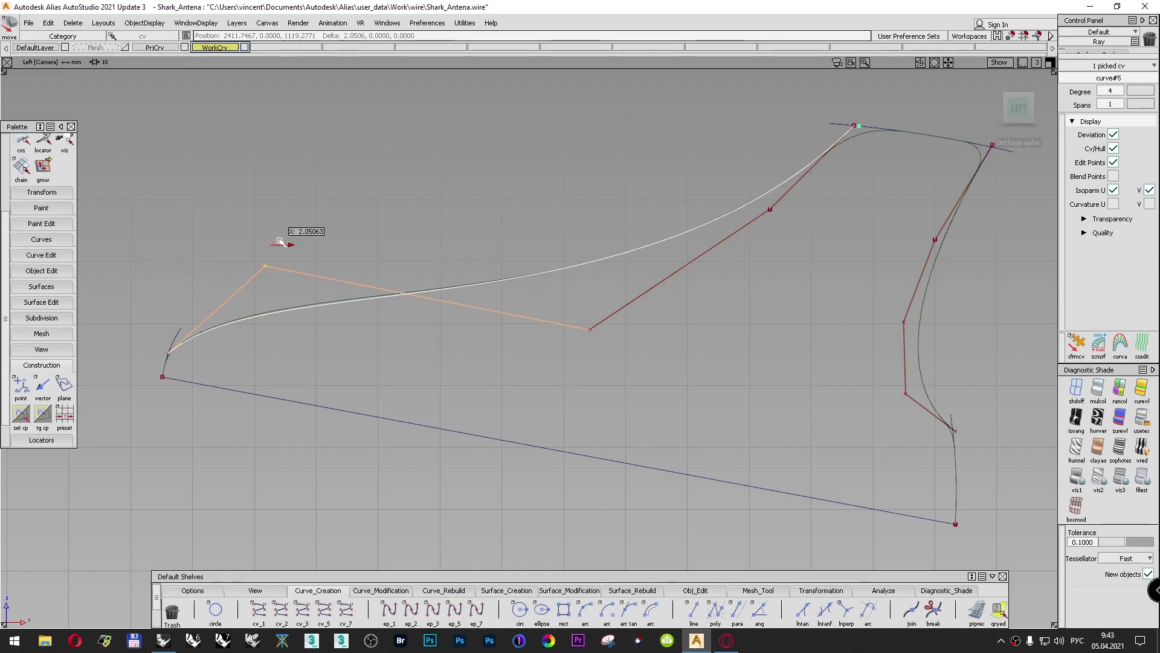
right_click_drag(280, 241, 280, 237)
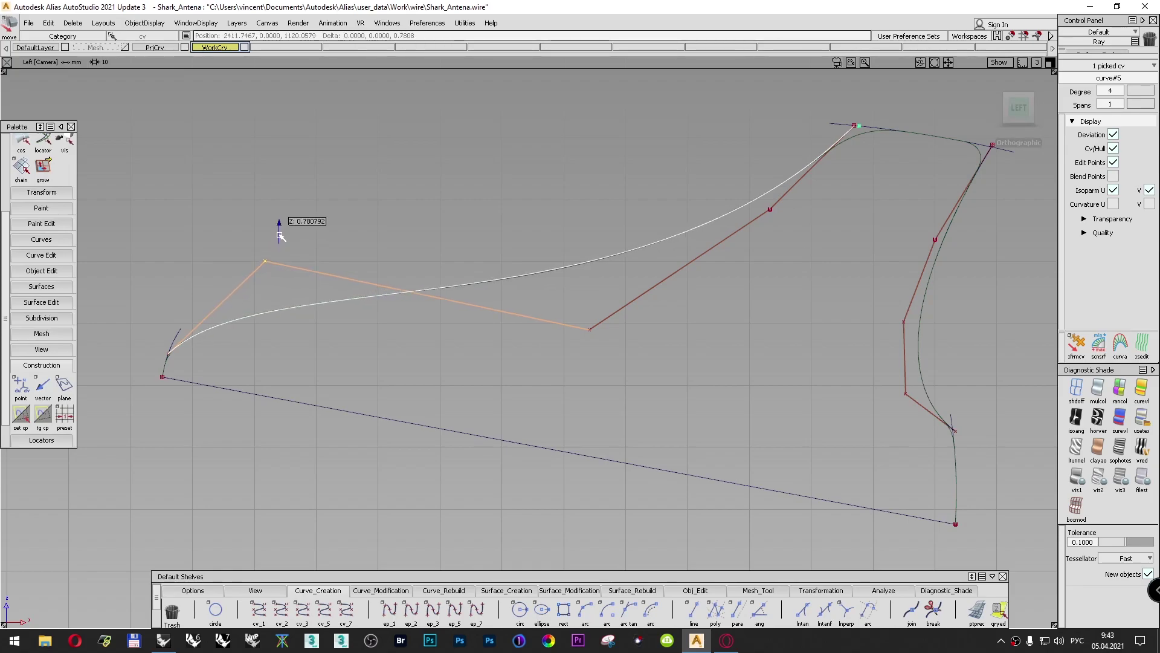
Step: Lower the front curve's middle CV about 0.2 mm and slightly nudge the inner CV nearest the top-edge arc horizontally
left_click(589, 330)
right_click_drag(622, 349, 619, 350)
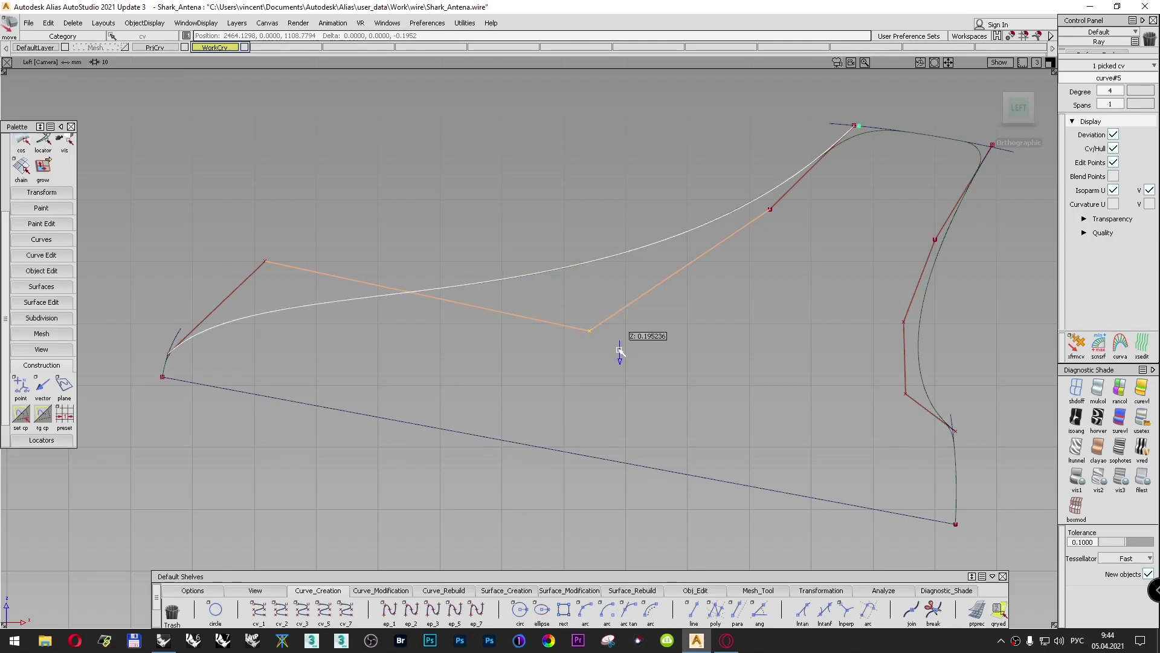
left_click(772, 209)
middle_click_drag(794, 224, 793, 224)
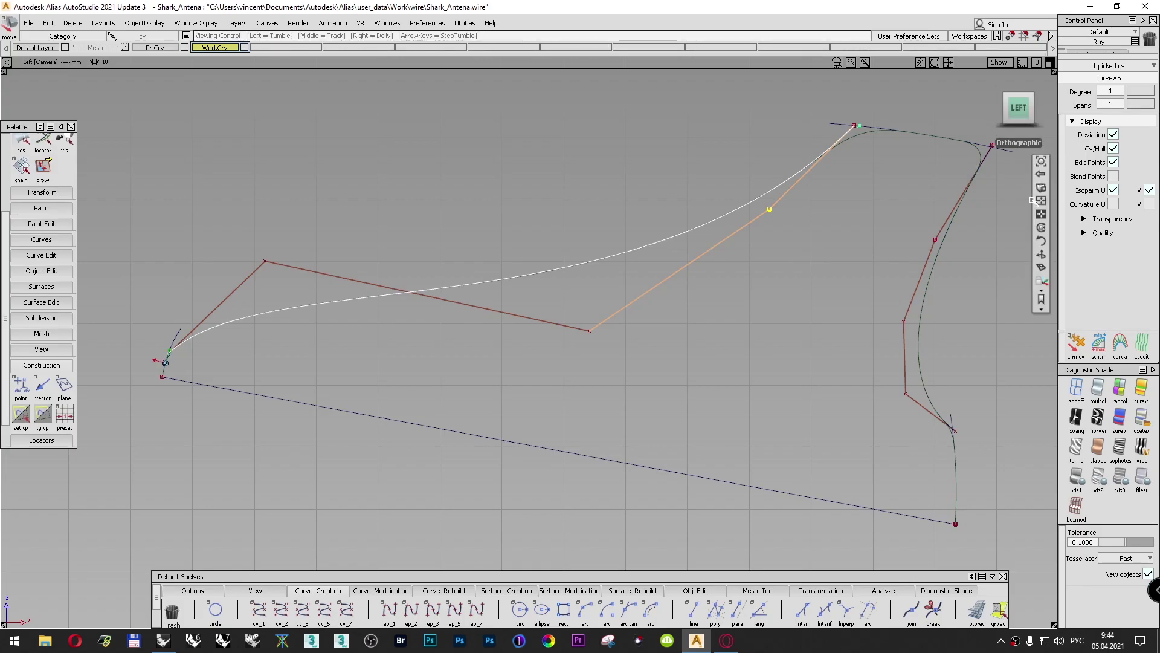
Step: Examine the front curve's flow in a non-proportionally squashed side view, restore the normal proportions and clear the selection
left_click_drag(639, 231, 470, 250, "alt+shift")
right_click_drag(470, 250, 465, 293, "alt+shift")
left_click_drag(562, 258, 562, 98, "alt+shift")
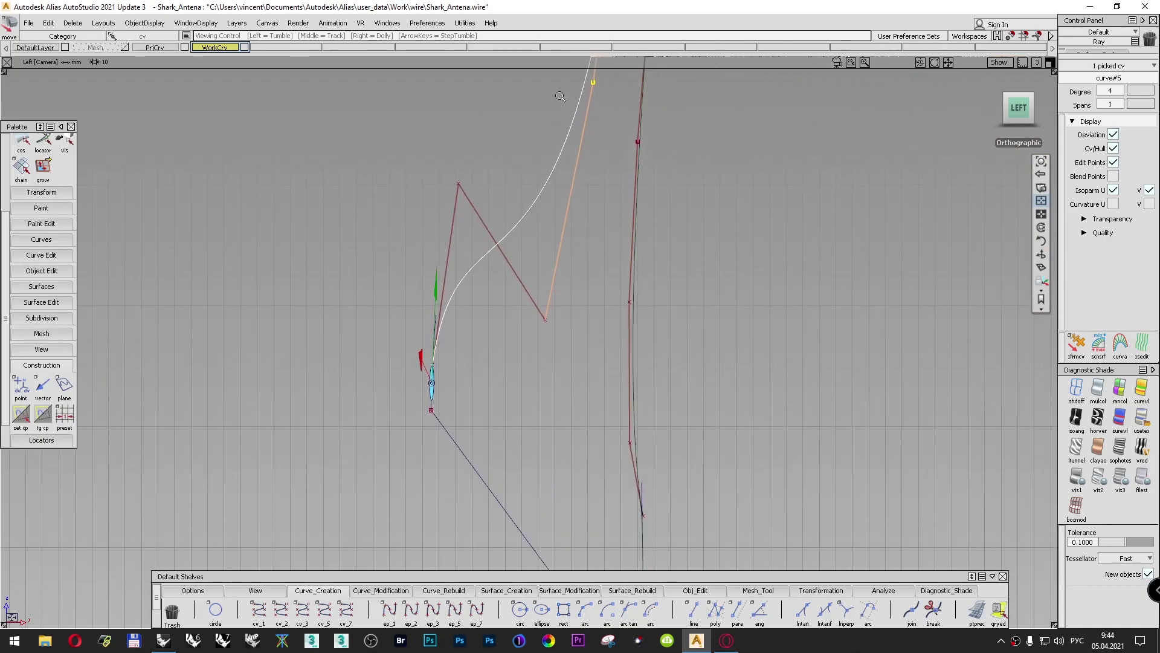
left_click_drag(526, 200, 606, 196, "alt+shift")
right_click_drag(606, 195, 550, 254, "alt+shift")
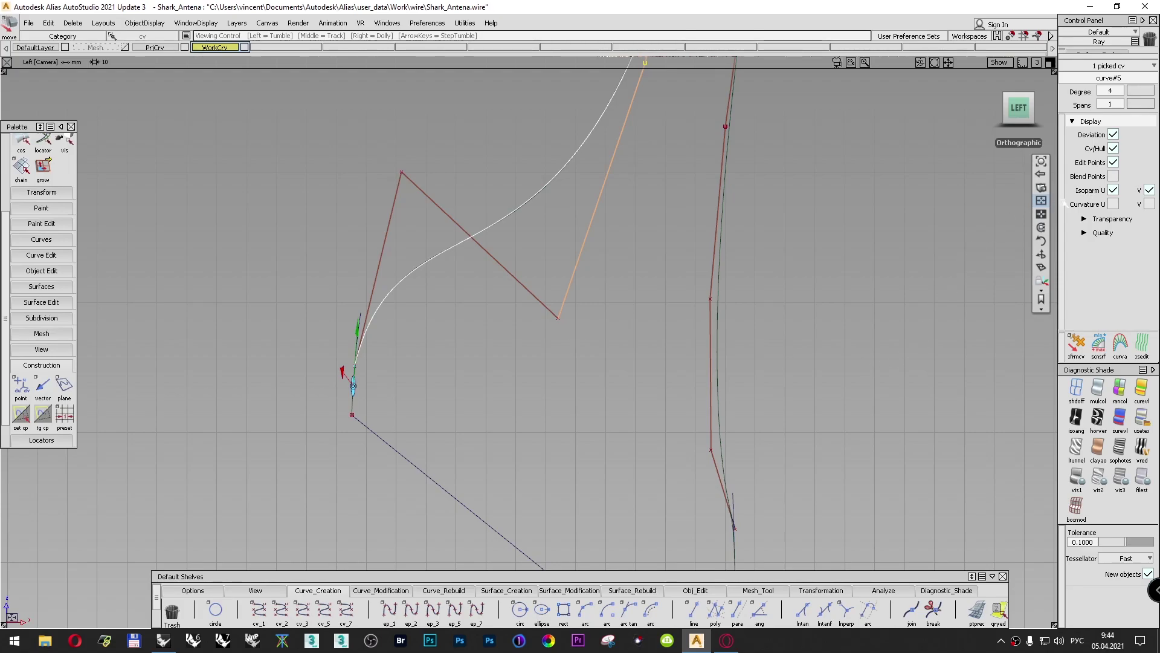
left_click(1043, 215, "alt+shift")
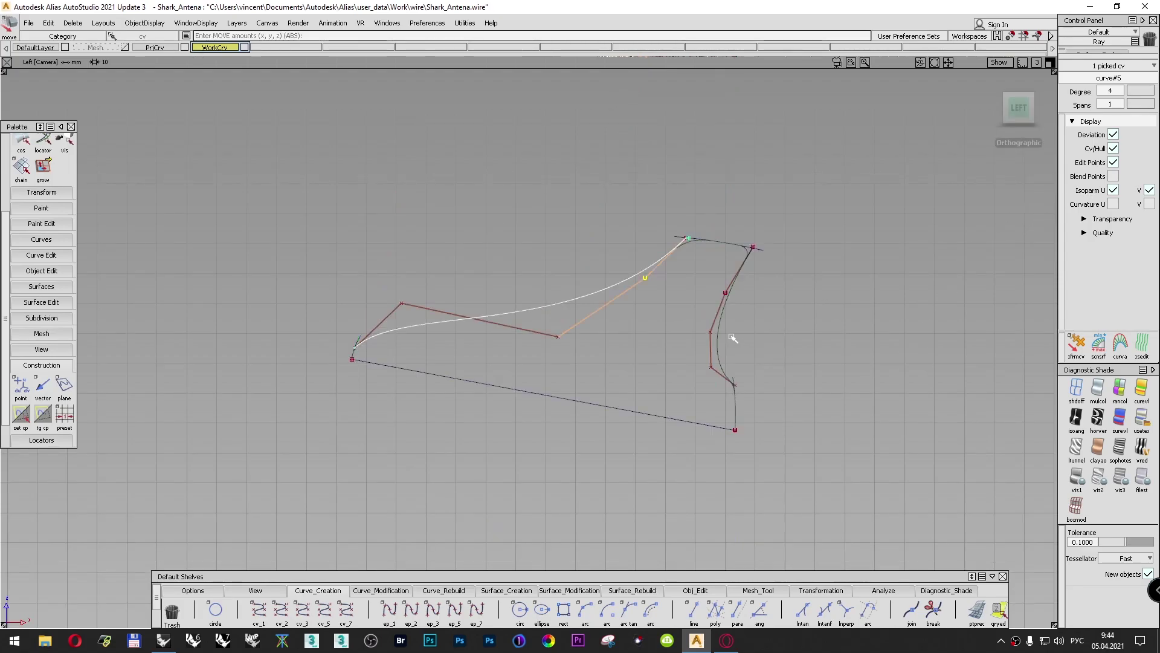
right_click_drag(772, 363, 668, 344, "alt+shift")
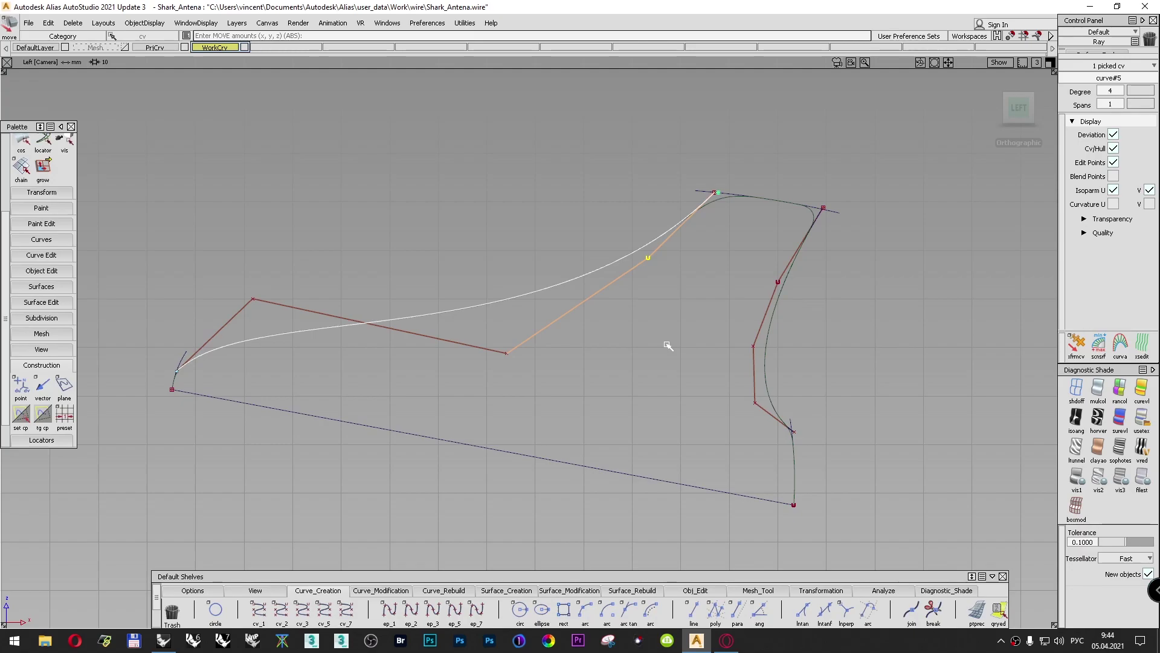
scroll(667, 335, "down", 5)
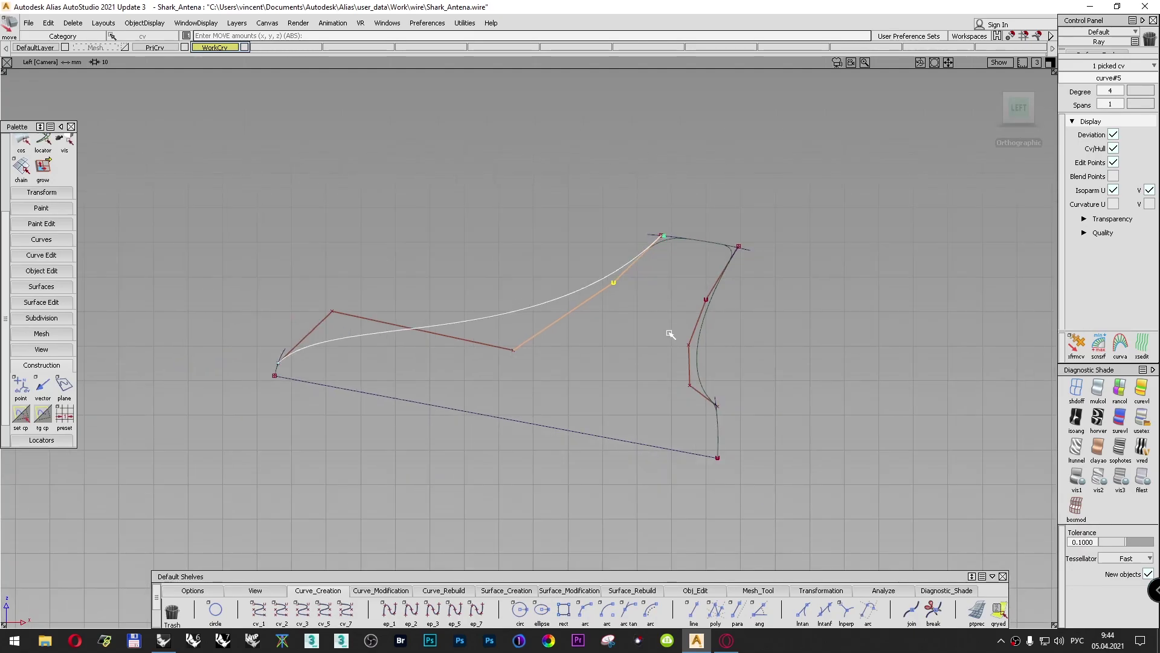
left_click_drag(722, 243, 717, 212, "ctrl+shift")
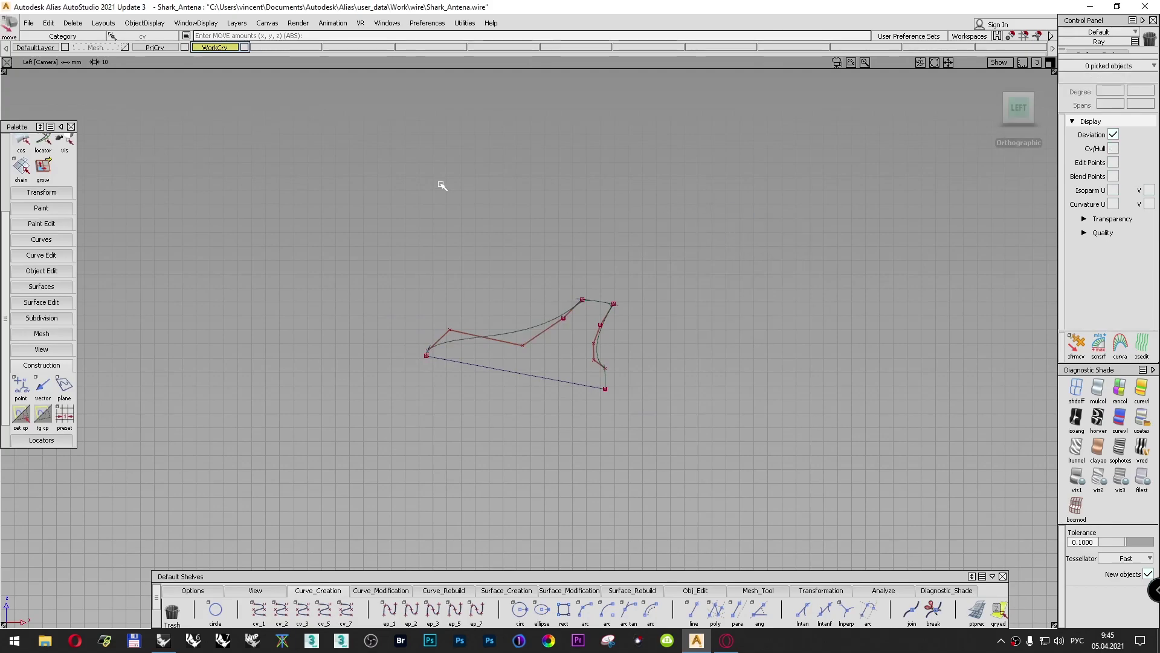
Step: Hide the PriCrv layer and show the Mesh layer
left_click(185, 48)
scroll(442, 332, "up", 5)
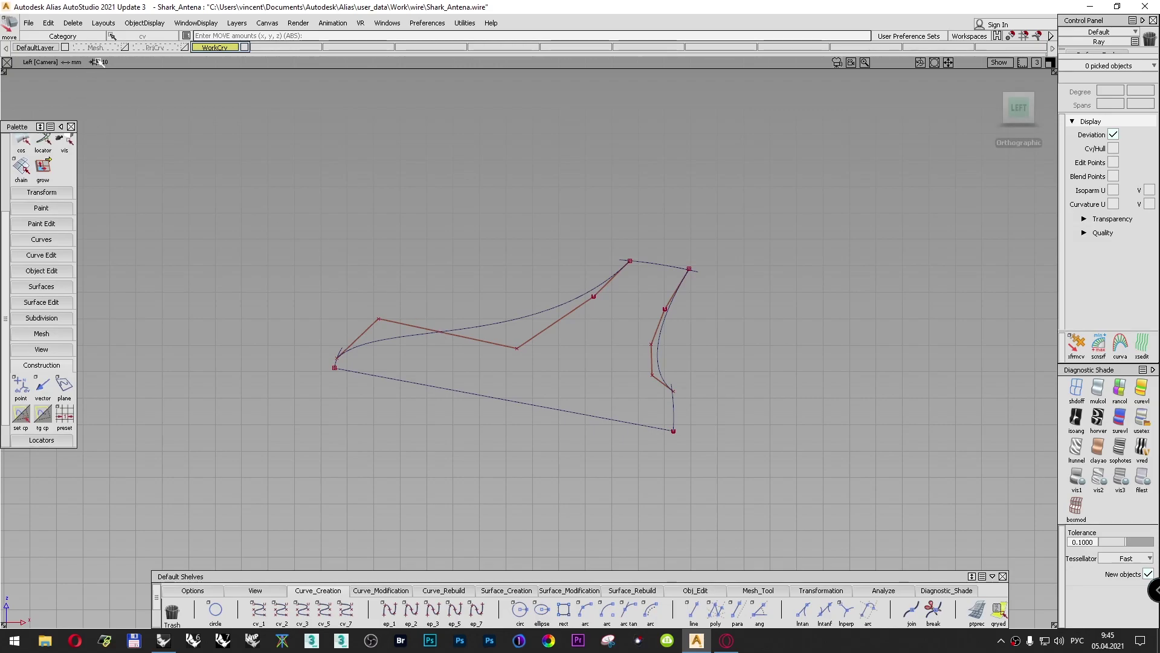
left_click(125, 48)
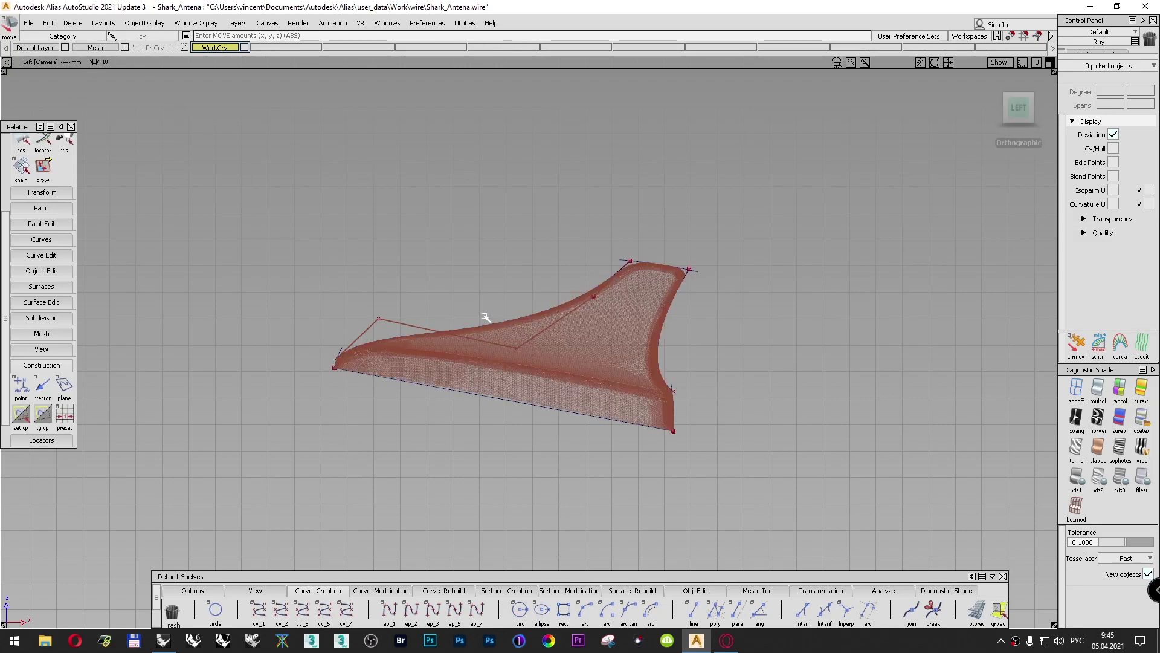
scroll(369, 362, "up", 5)
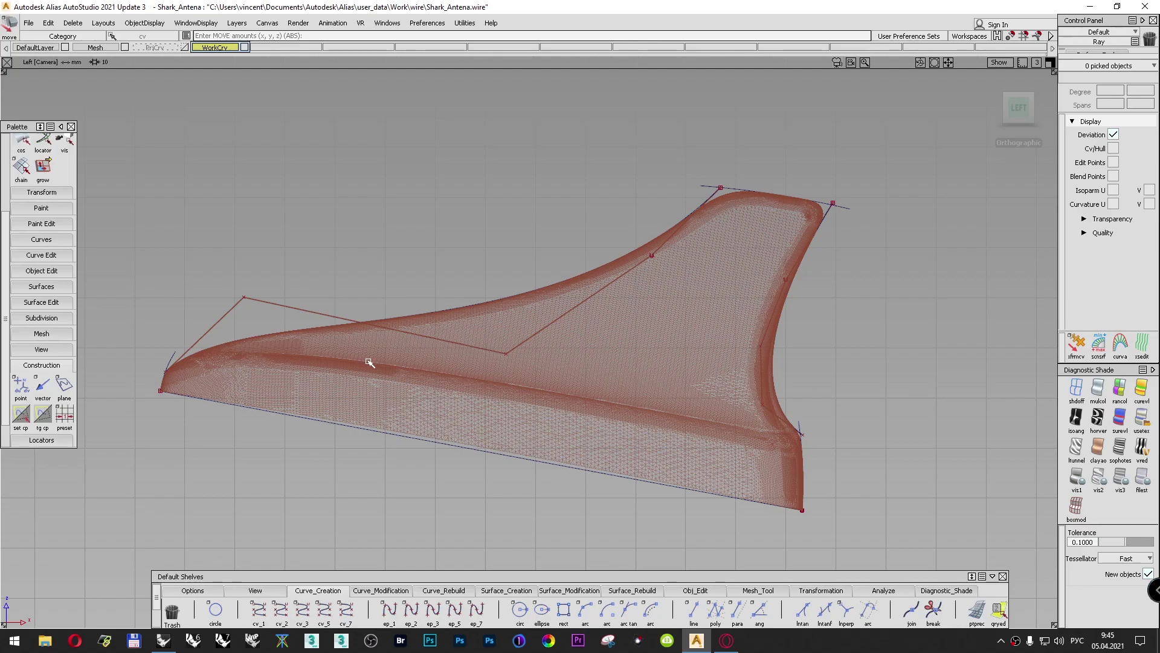
Step: Examine the antenna mesh and construction curves by comparing the top view with the side view
key("F5")
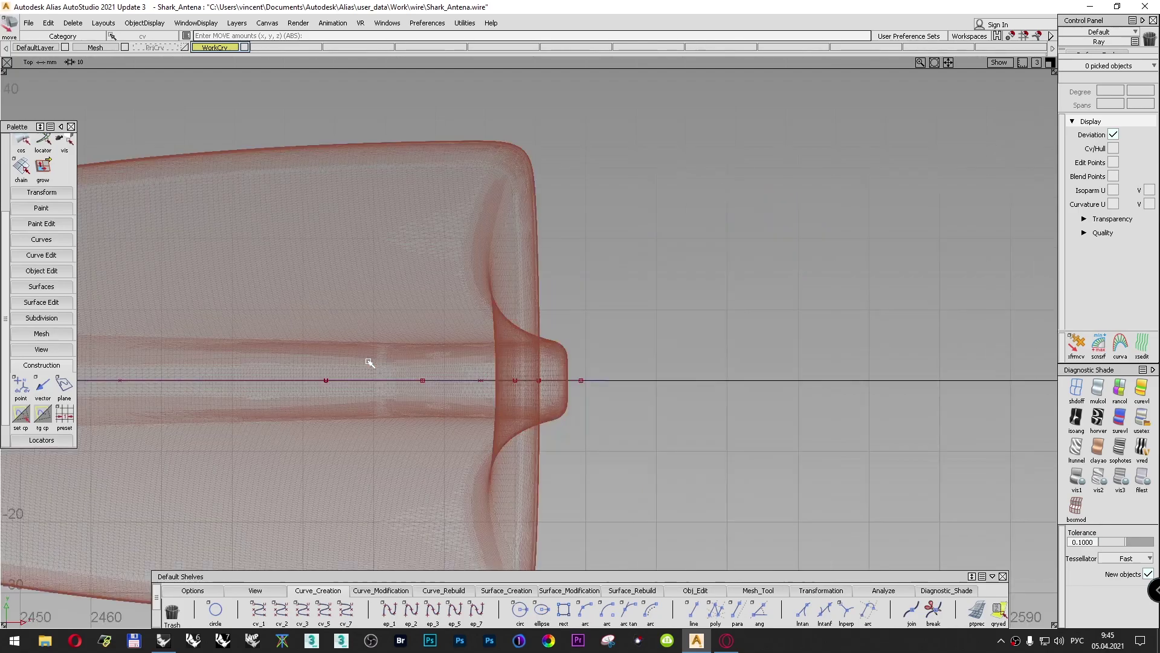
scroll(361, 340, "down", 11)
scroll(523, 347, "up", 3)
middle_click_drag(440, 335, 642, 316, "alt+shift")
scroll(647, 308, "up", 2)
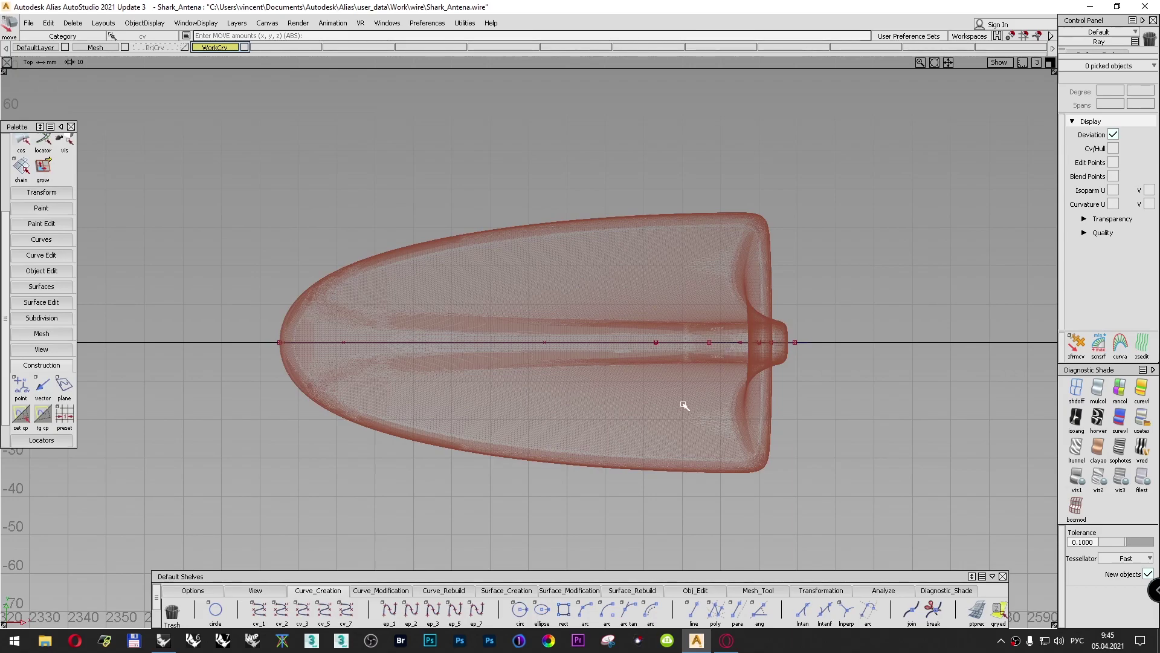
key("F8")
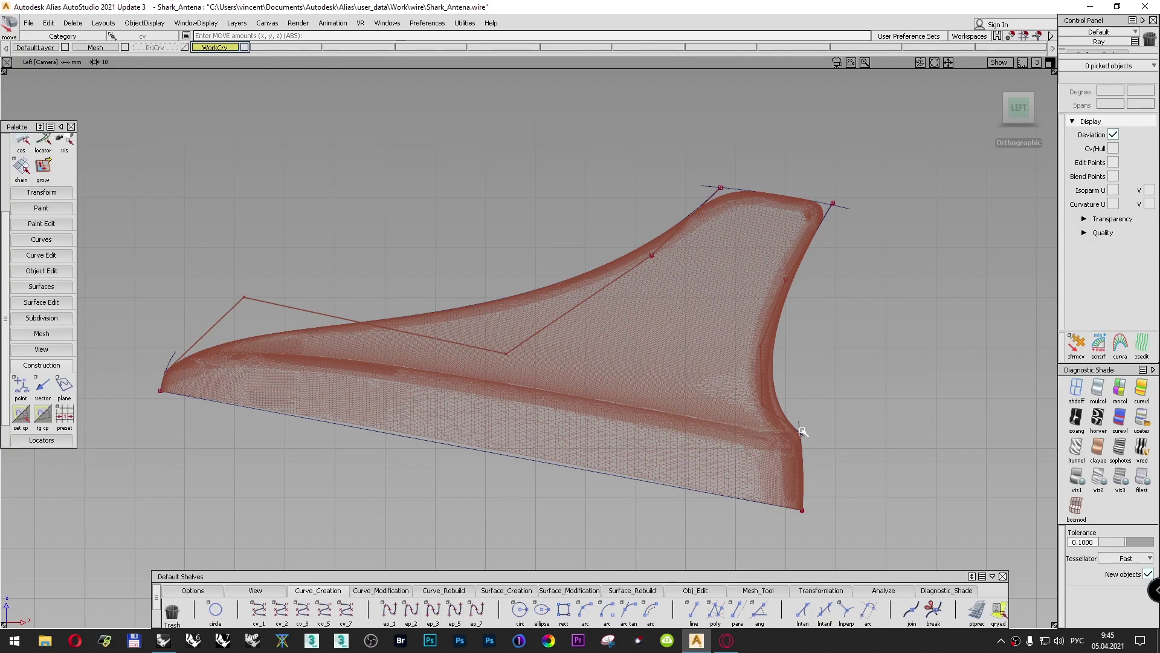
key("F6")
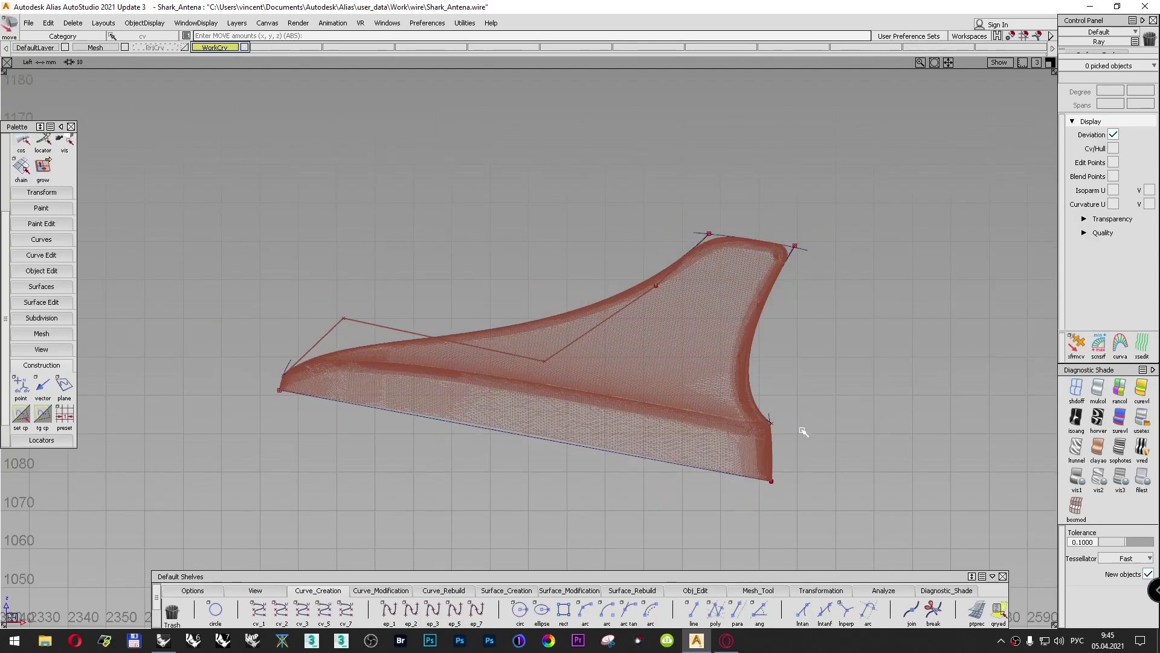
key("F5")
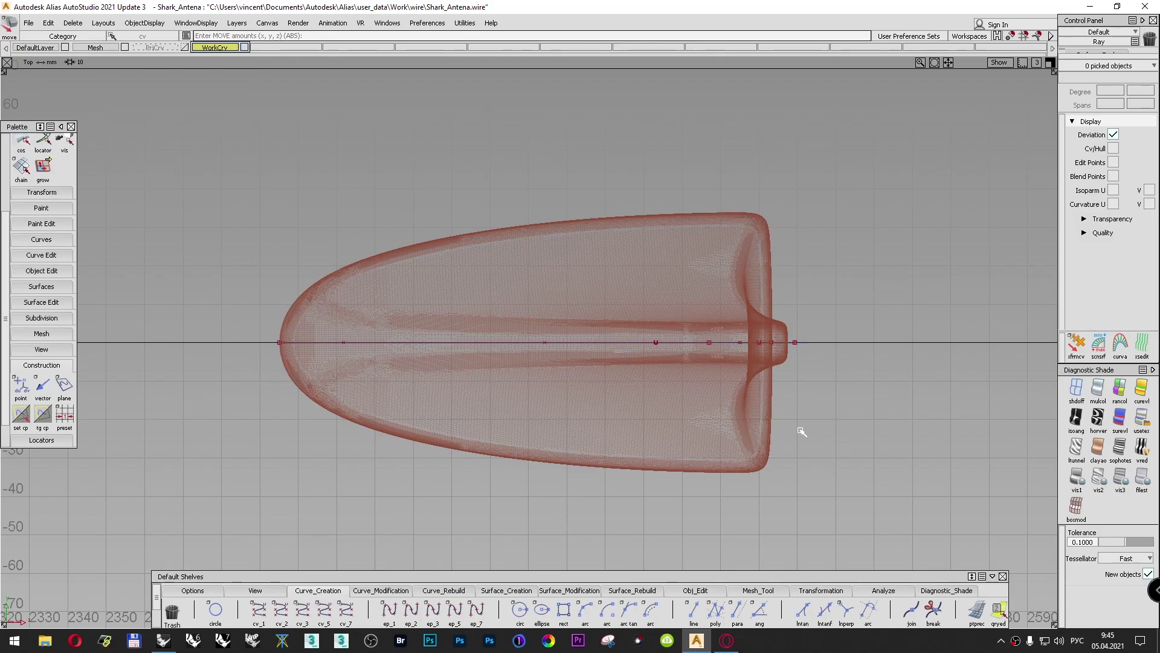
key("F2")
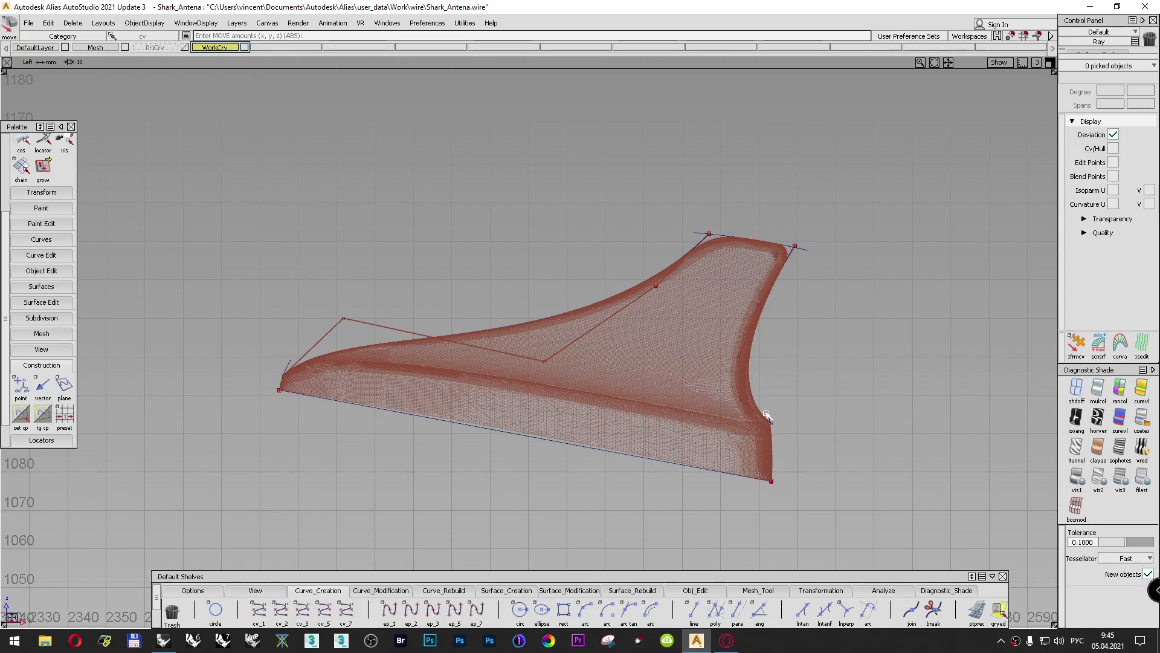
Step: Hide all the side-profile construction curves except the straight base line
left_click_drag(869, 332, 870, 356, "ctrl+shift")
left_click_drag(824, 264, 658, 211)
left_click_drag(834, 194, 865, 218, "ctrl+shift")
left_click_drag(853, 295, 544, 201)
left_click_drag(415, 458, 375, 397)
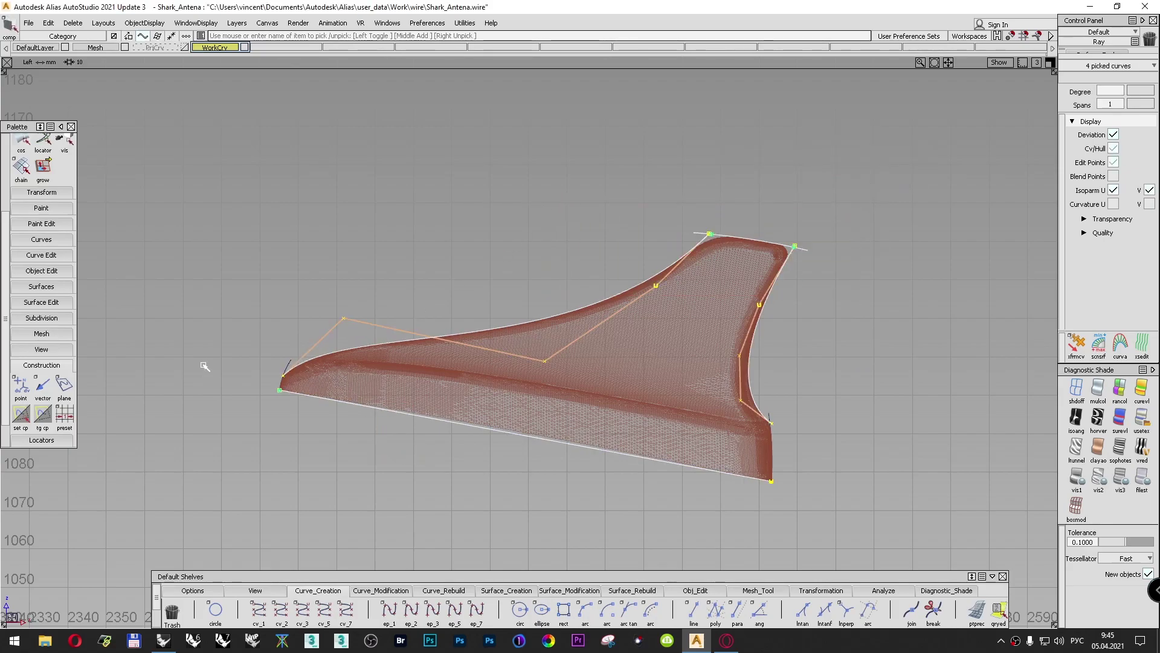
left_click(290, 363)
left_click(311, 386)
left_click(729, 476)
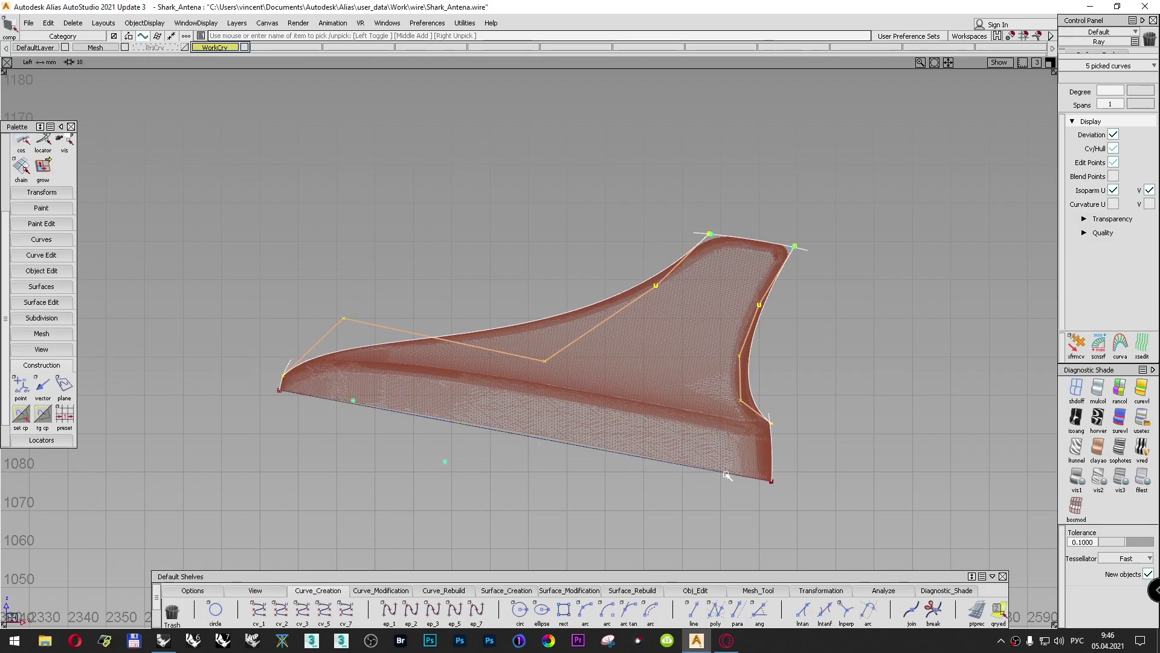
left_click(205, 589)
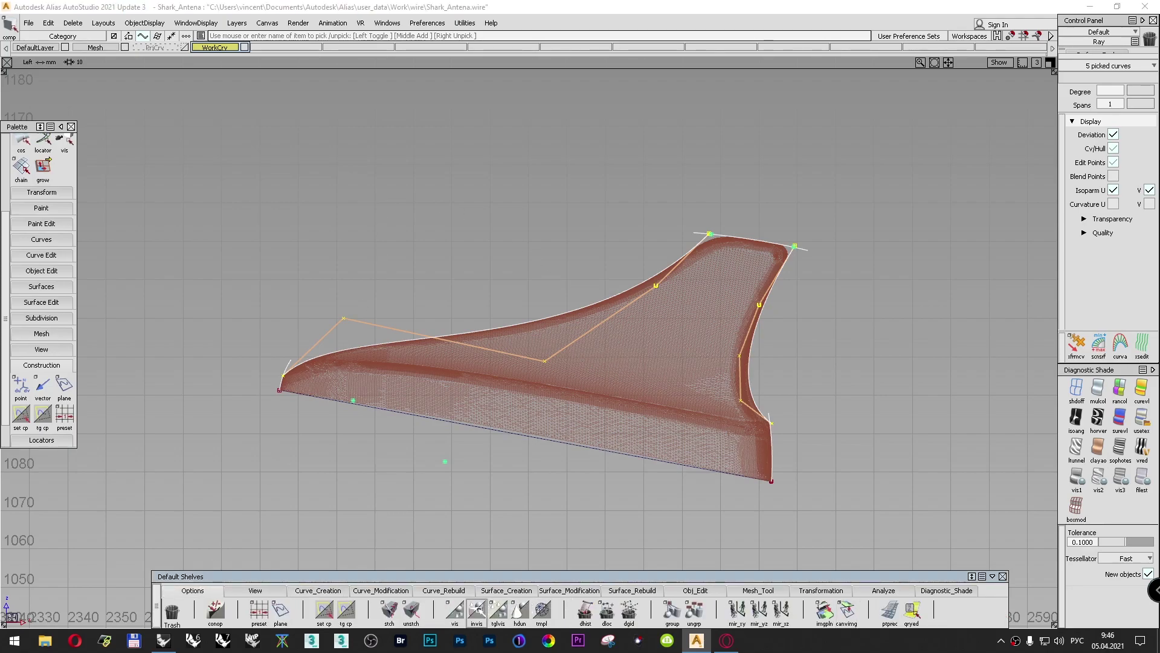
left_click(477, 609)
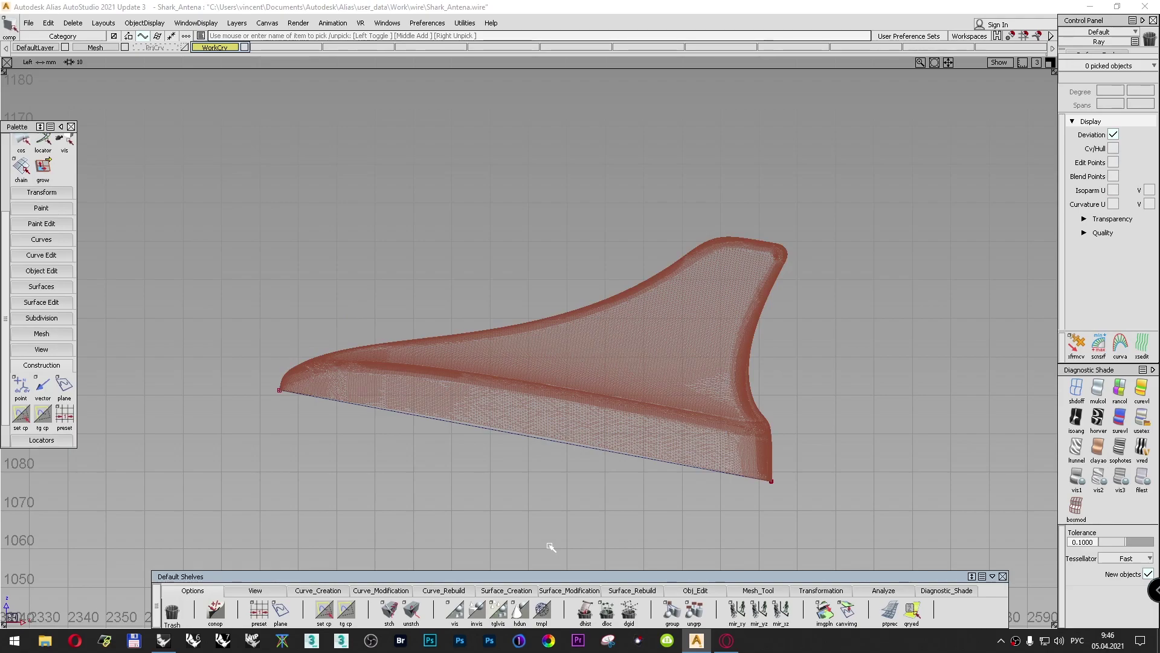
Step: In the top view, draw a straight degree-1 edit-point curve from the base line's rear end sideways past the antenna's outer edge
key("F5")
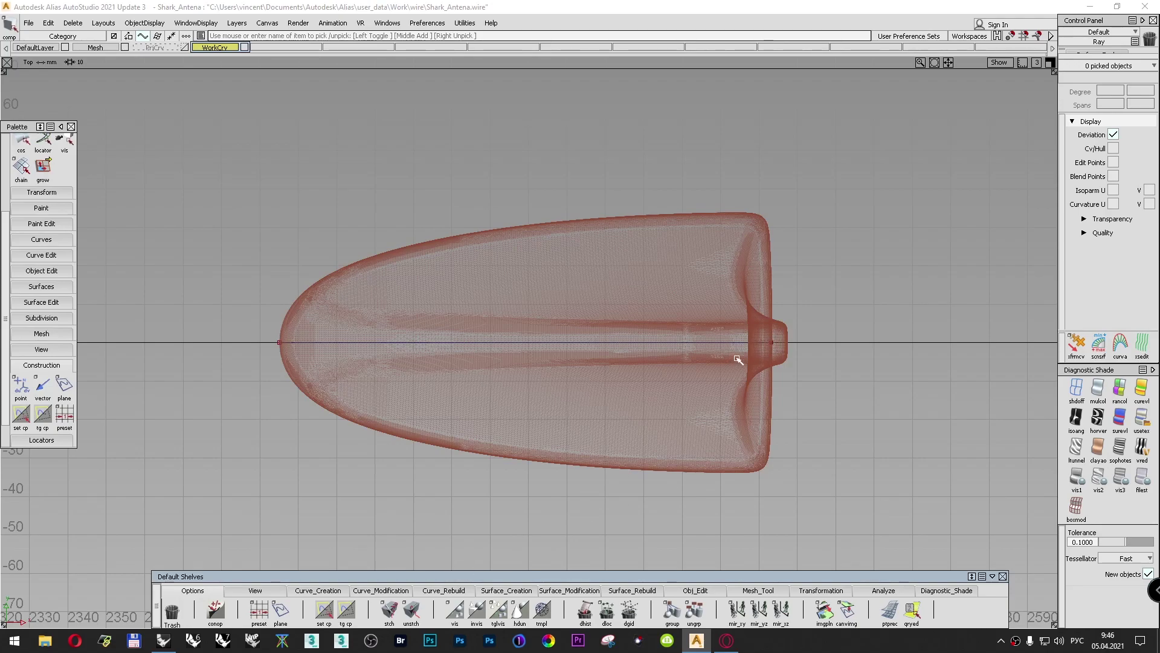
left_click(318, 590)
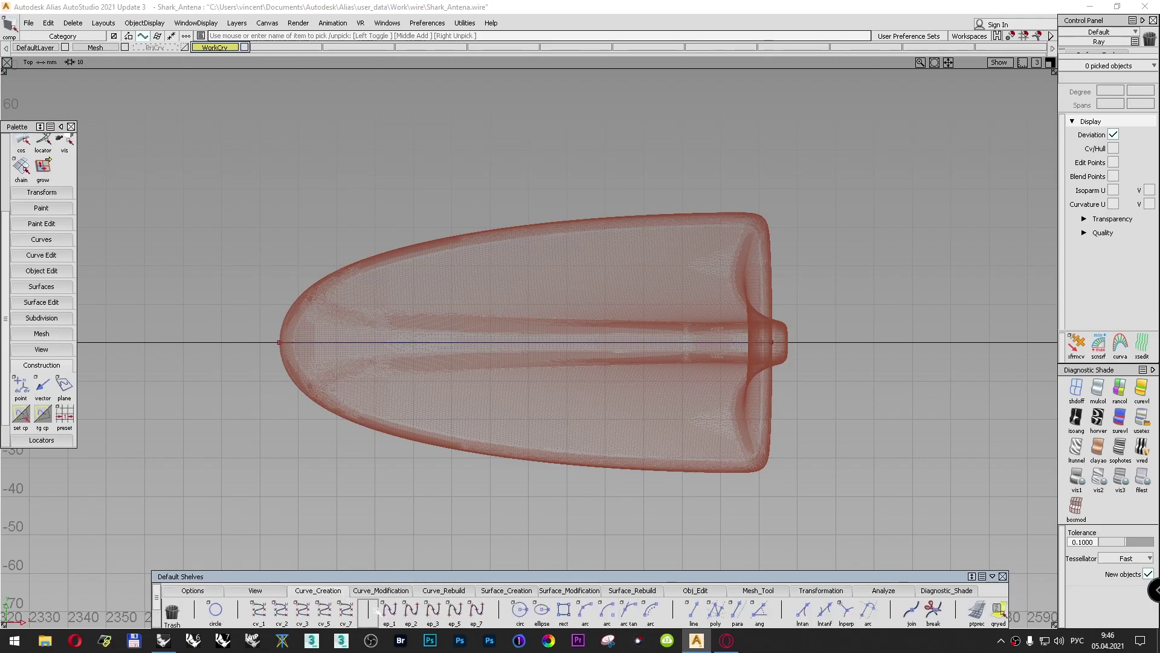
left_click(389, 609)
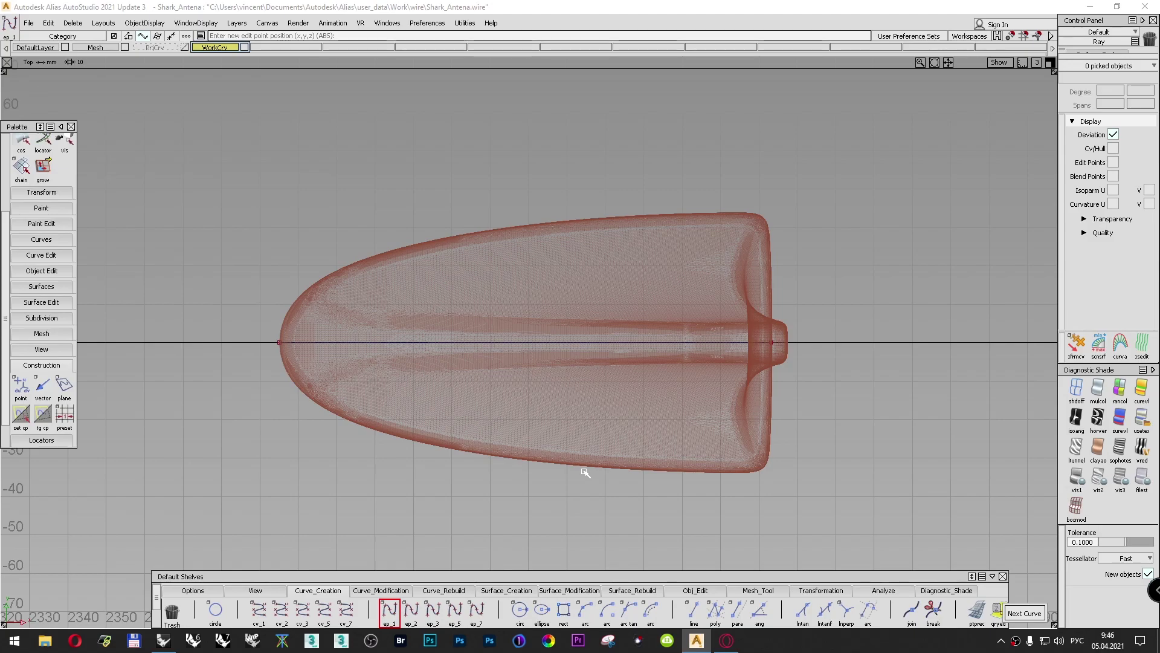
left_click(773, 342)
left_click_drag(778, 344, 804, 342)
right_click_drag(844, 318, 851, 206)
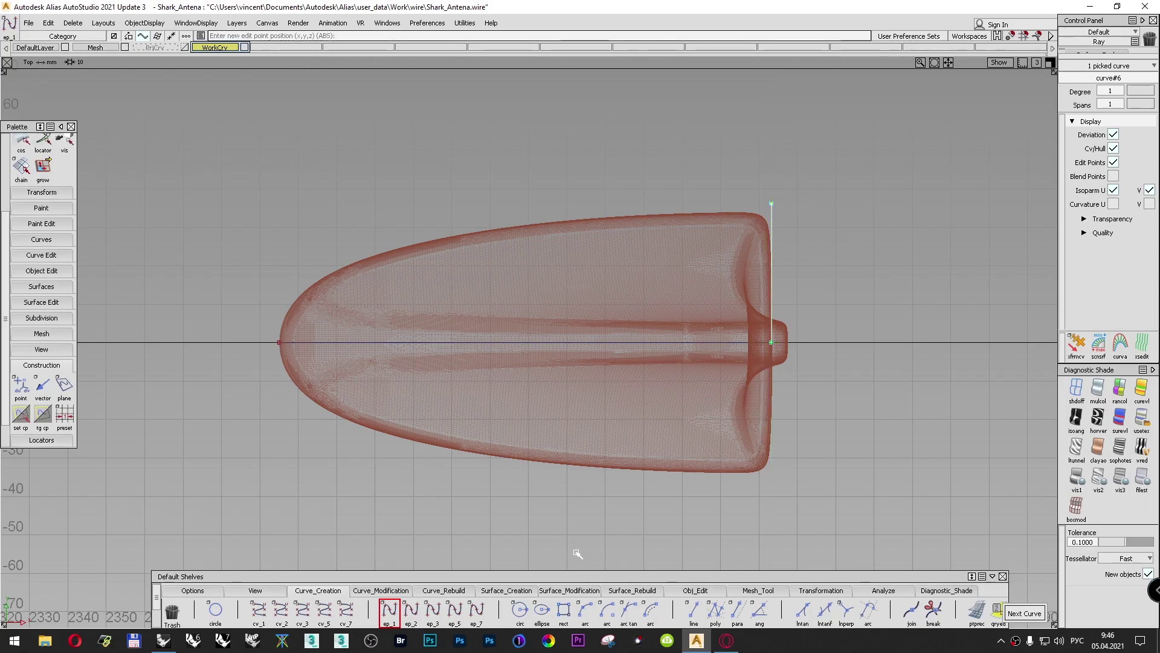
Step: Extend the rear line about 38 mm across the centreline past the antenna's opposite edge
left_click(679, 591)
left_click(433, 610)
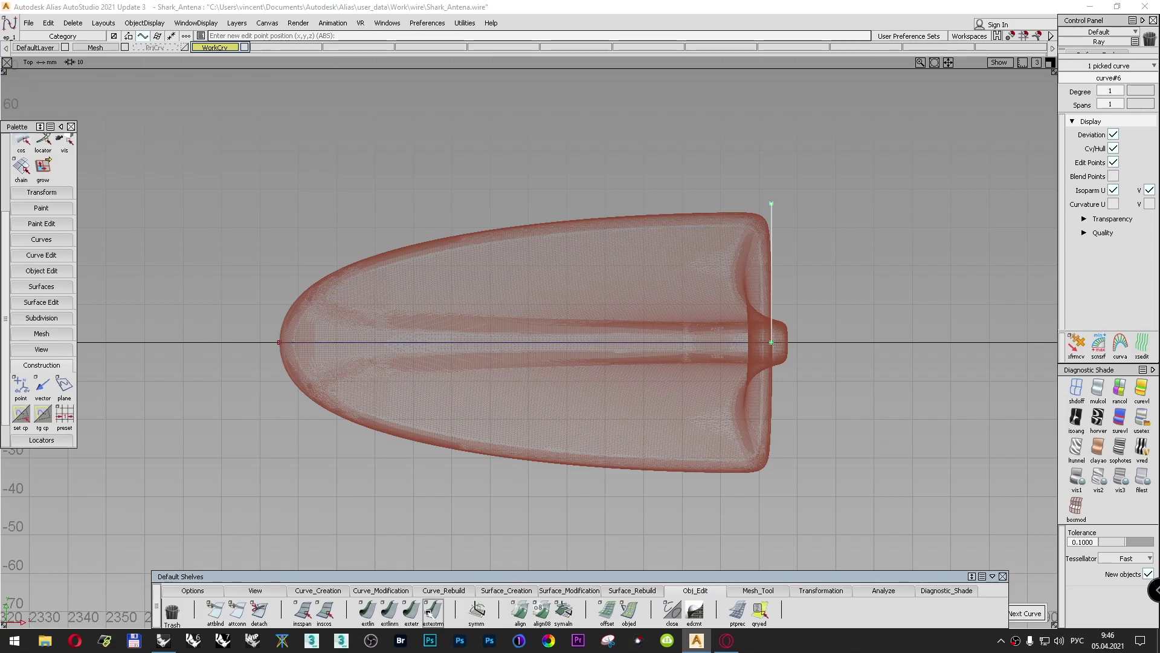
left_click(771, 332)
left_click_drag(769, 350, 769, 509)
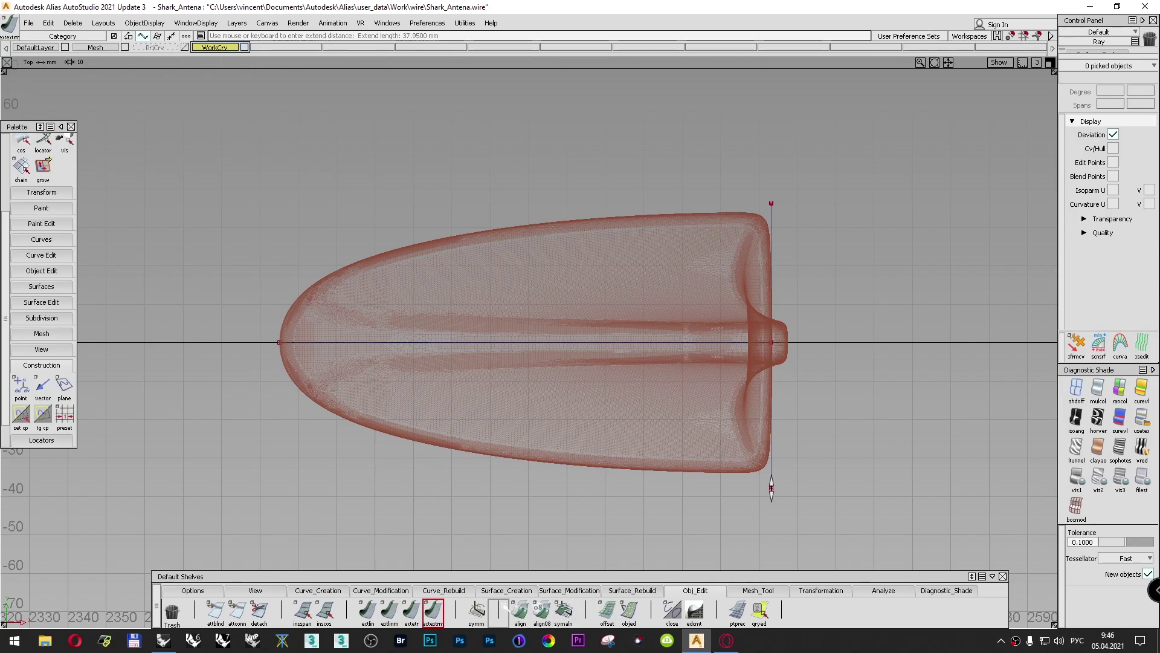
Step: Apply a Symmetric Modeling constraint to the rear line about the centreline and set its degree to 3
left_click(477, 611)
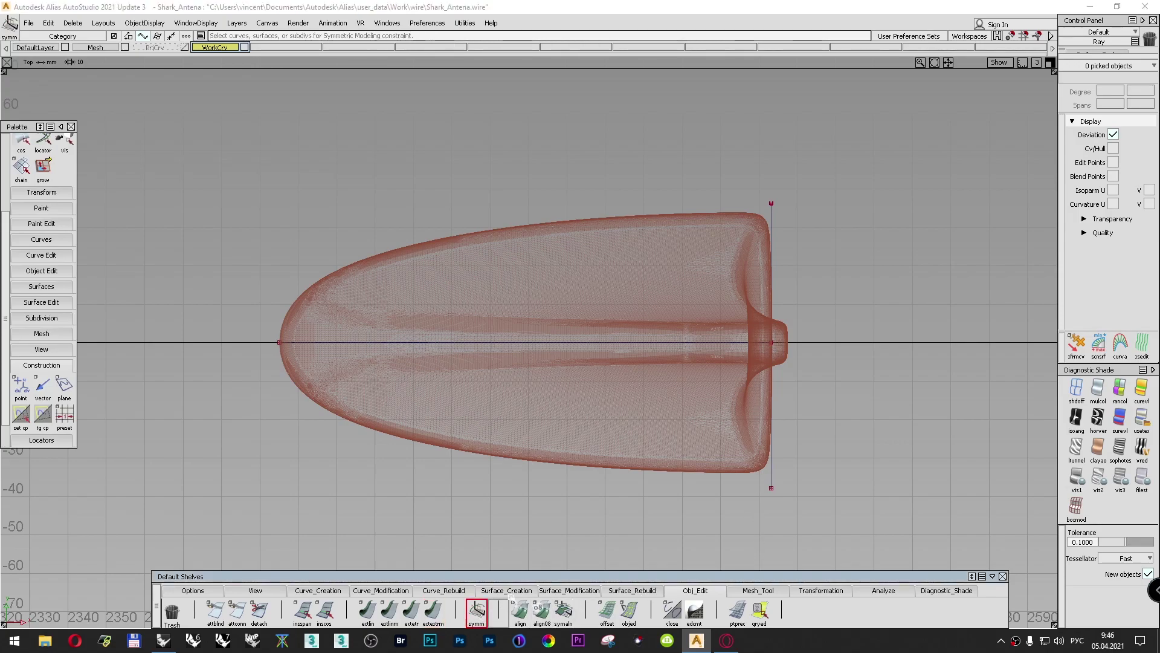
left_click(771, 477)
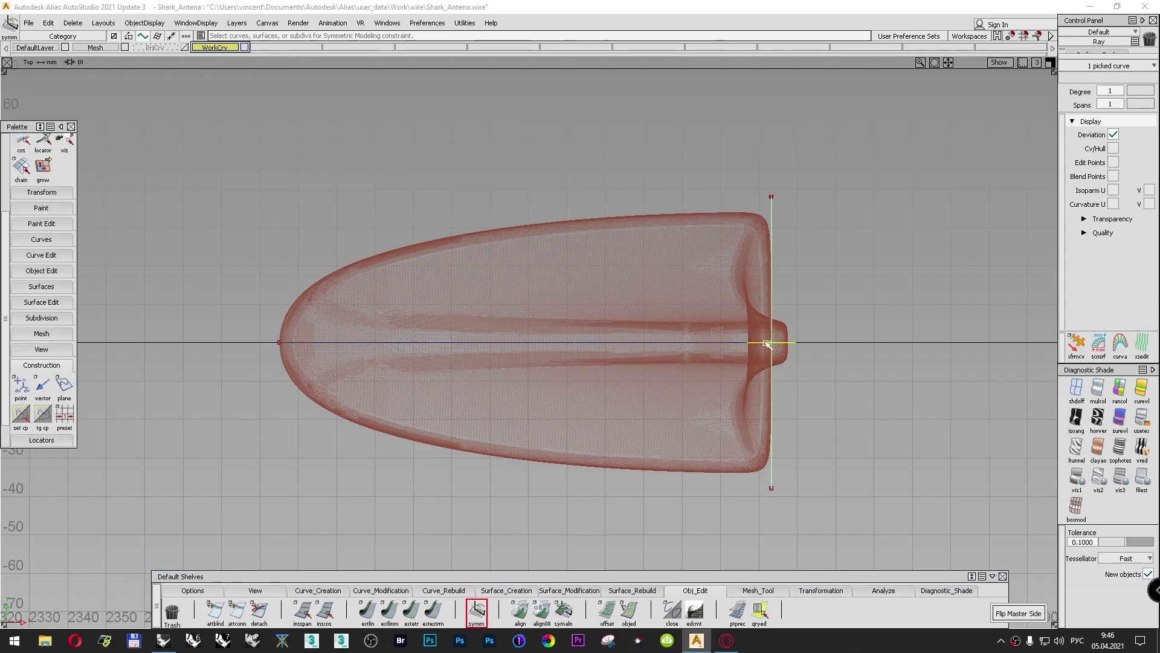
left_click(1122, 90)
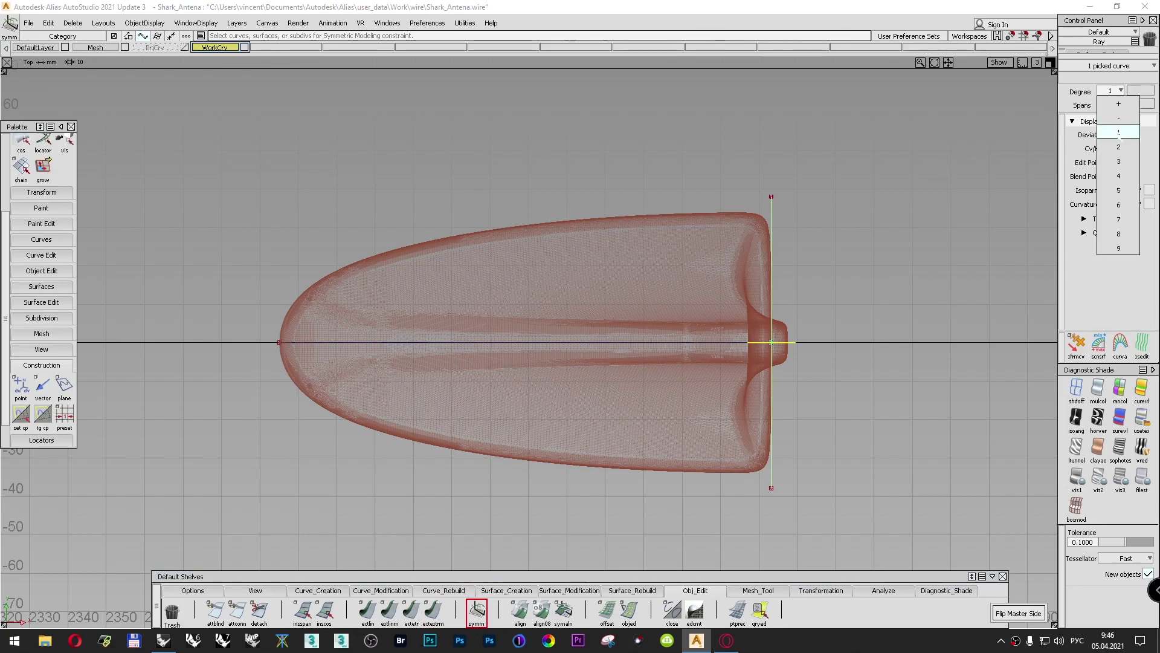
left_click(1118, 161)
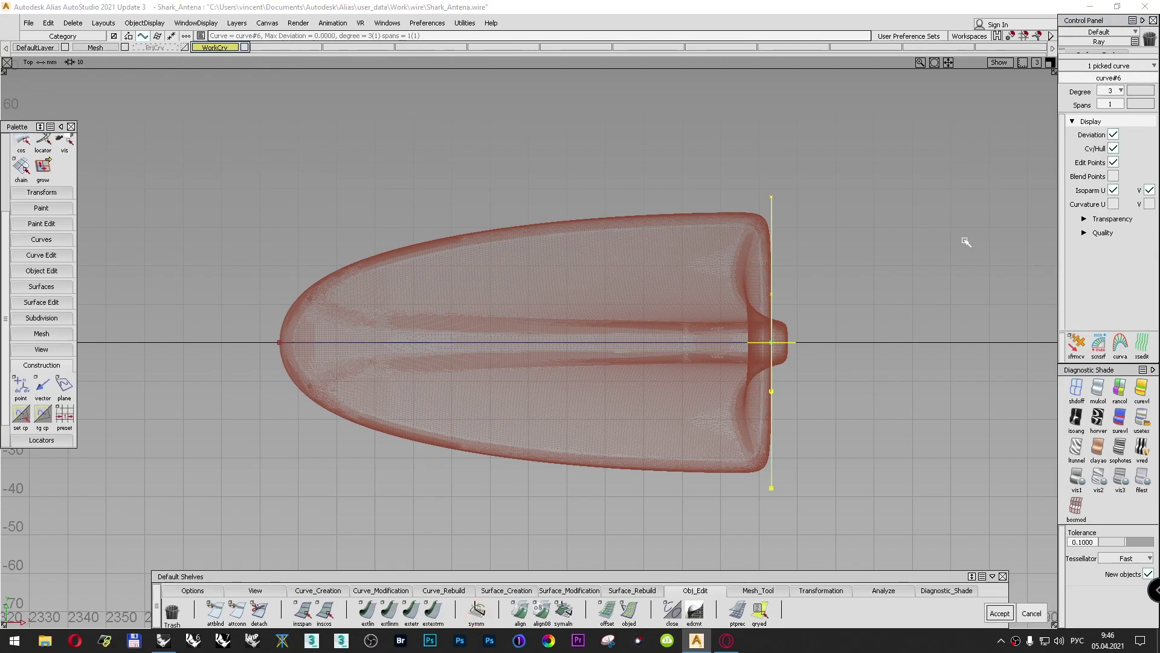
left_click(965, 241)
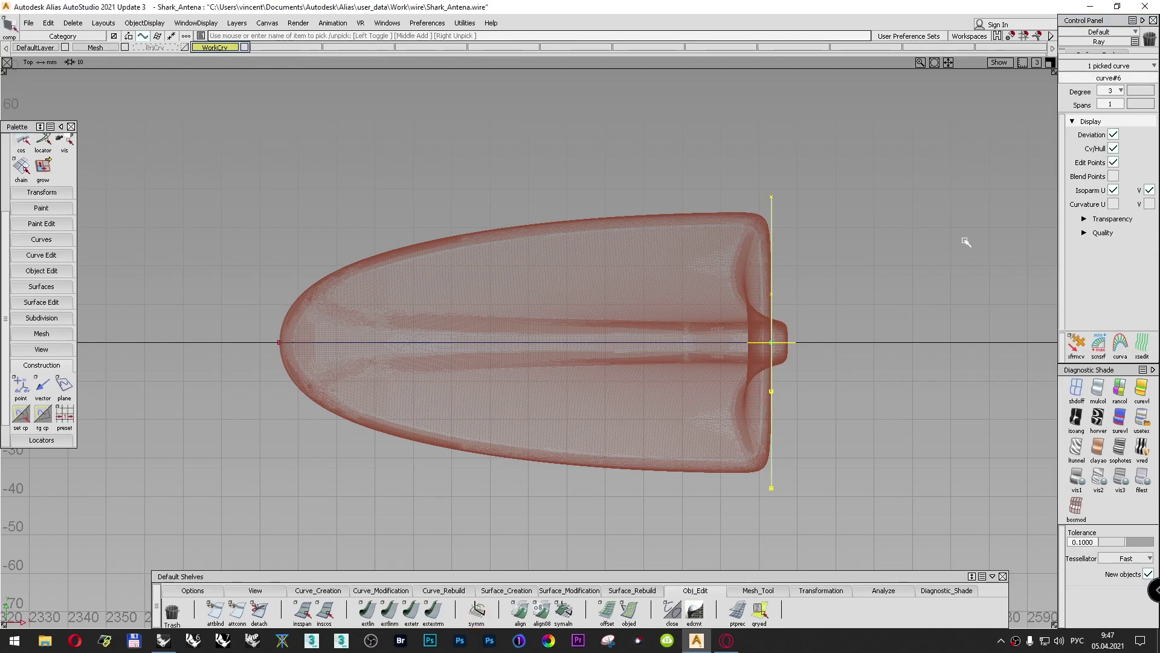
Step: Show the antenna in an orthographic top camera view, rotated so its rear end faces the same way as before
key("F8")
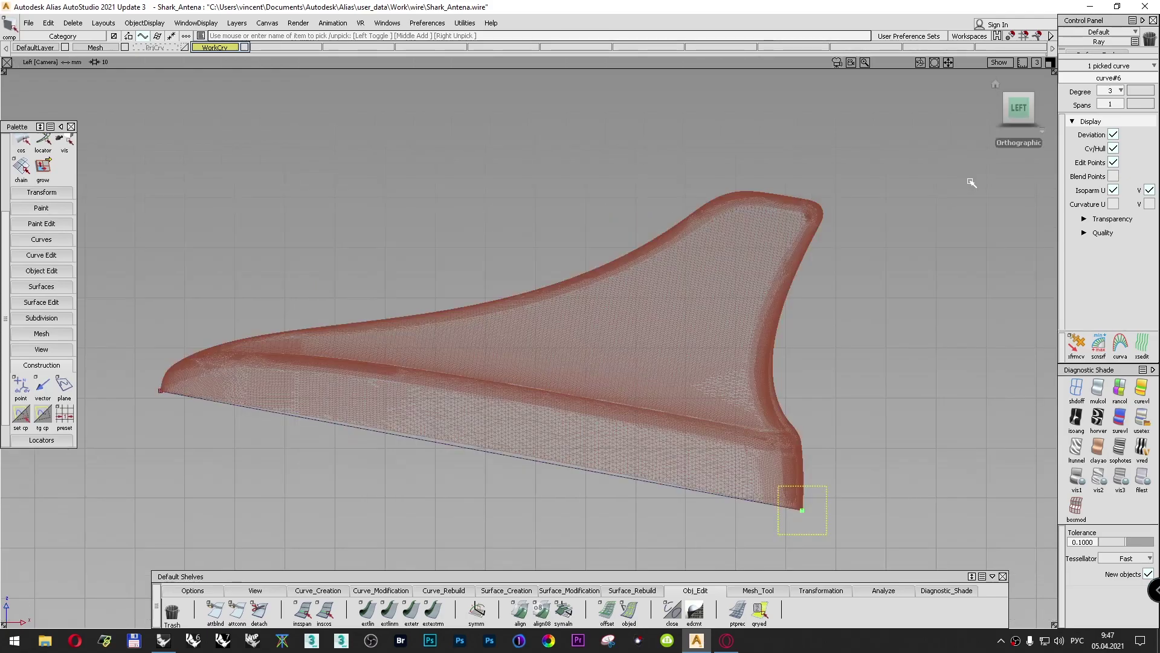
left_click(1019, 143)
left_click(1017, 101)
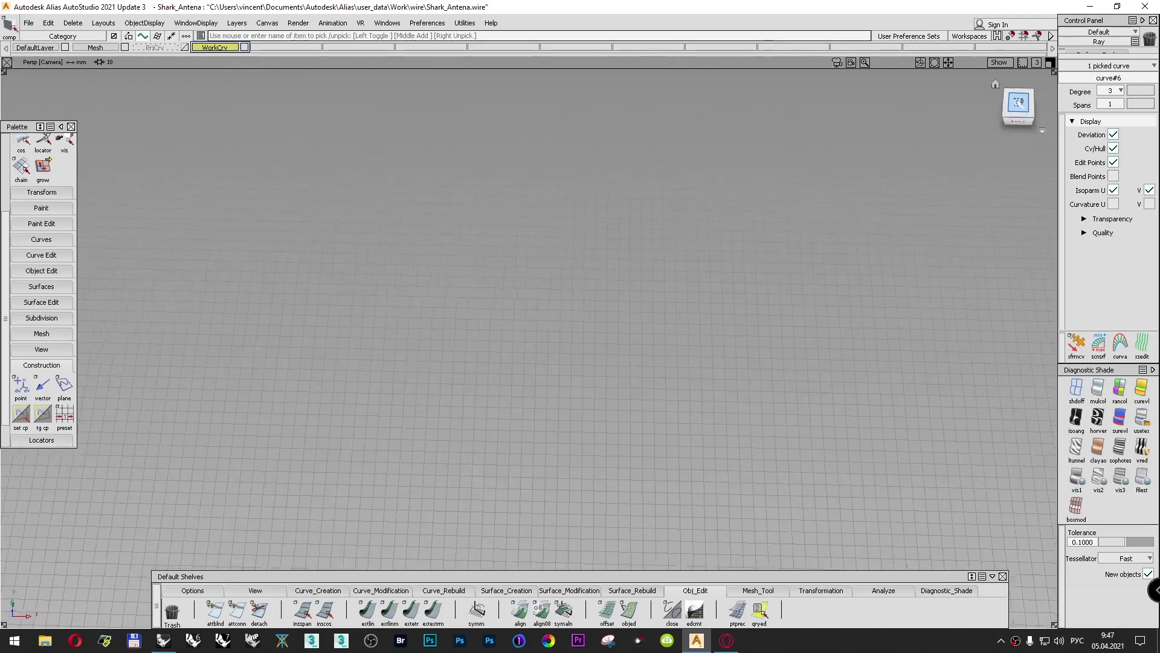
right_click_drag(726, 399, 622, 422, "alt+shift")
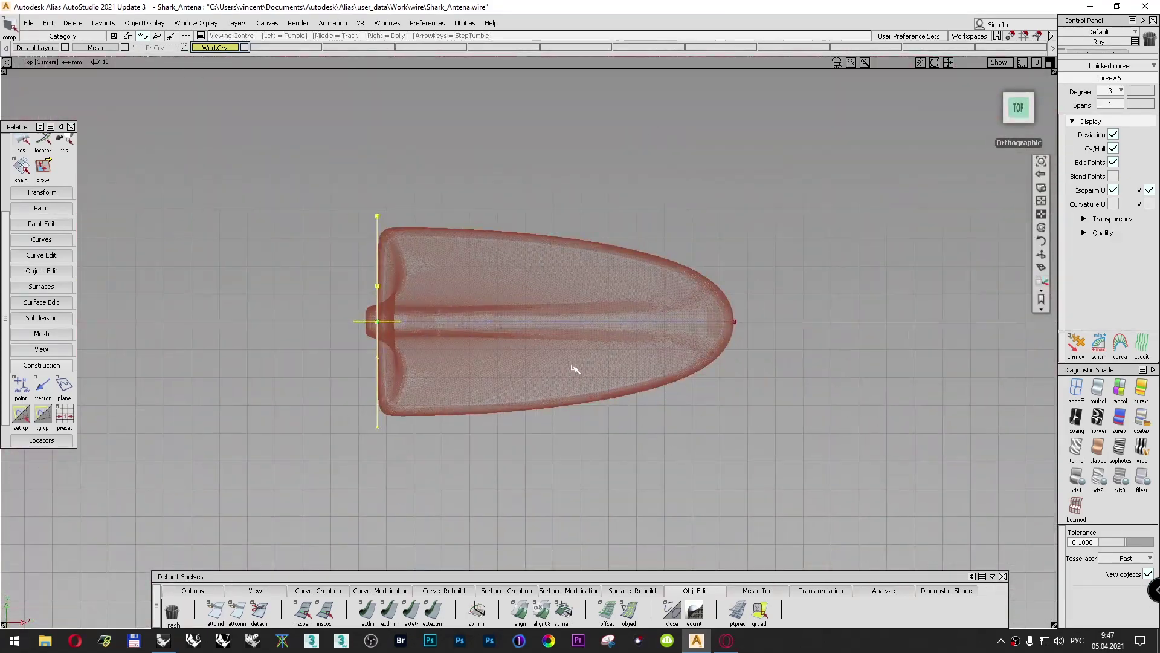
middle_click_drag(580, 370, 715, 360, "alt+shift")
left_click(1046, 93)
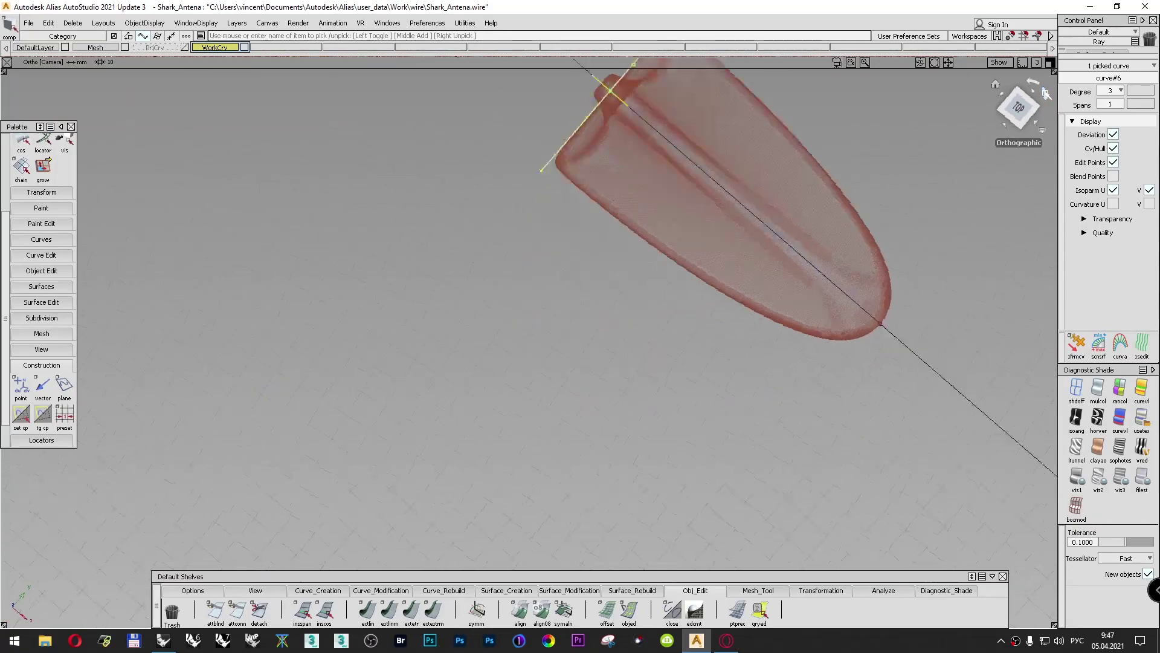
left_click(1046, 93)
middle_click_drag(871, 256, 480, 237, "alt+shift")
middle_click_drag(798, 277, 544, 264, "alt+shift")
right_click_drag(629, 272, 824, 291, "alt+shift")
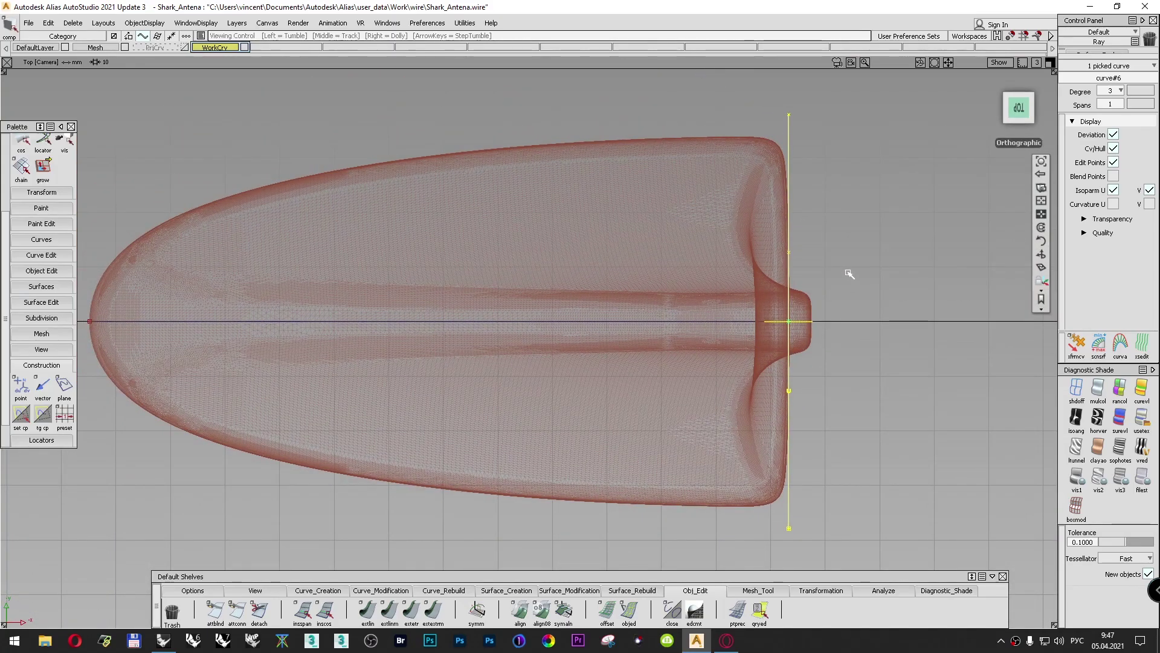
Step: Move the rear curve's end CVs inward and its inner CVs outward so it bows along the antenna's rear edge
left_click_drag(861, 162, 860, 137, "ctrl+shift")
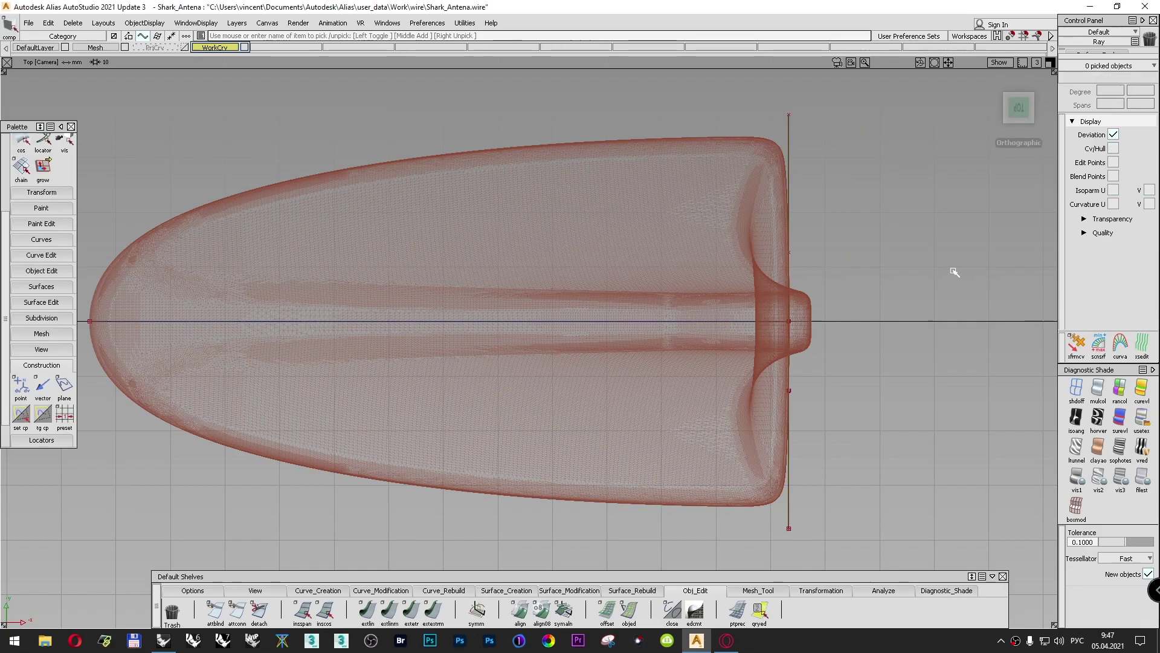
left_click_drag(958, 275, 918, 247, "ctrl+shift")
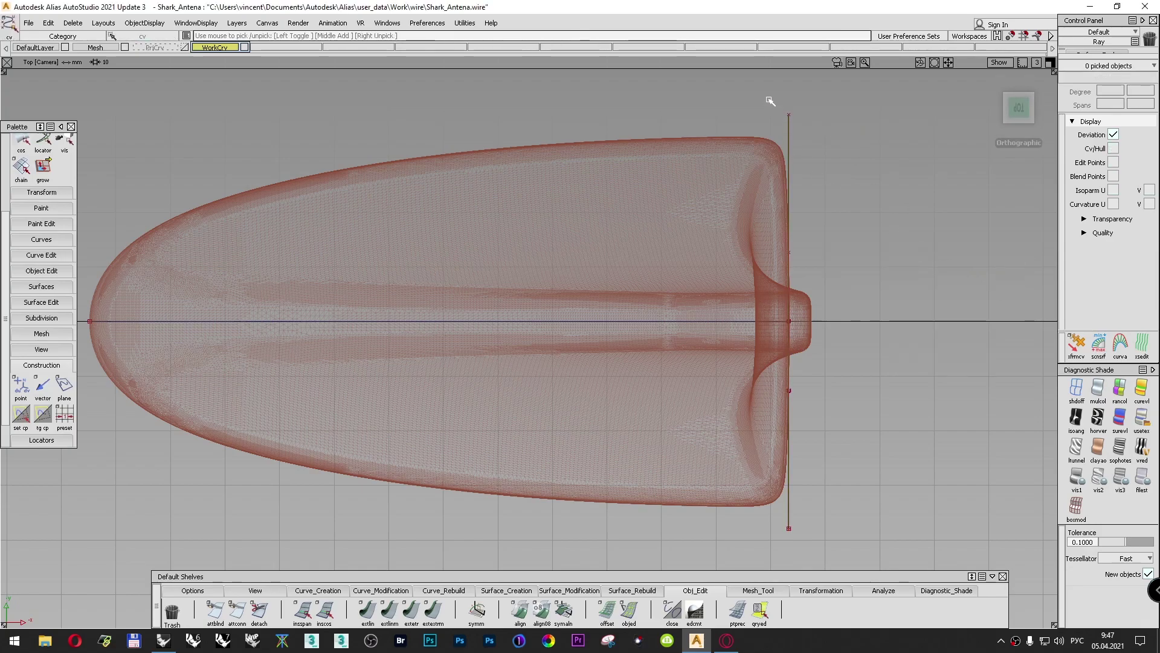
left_click_drag(768, 98, 815, 140)
middle_click_drag(880, 191, 880, 160, "ctrl+shift")
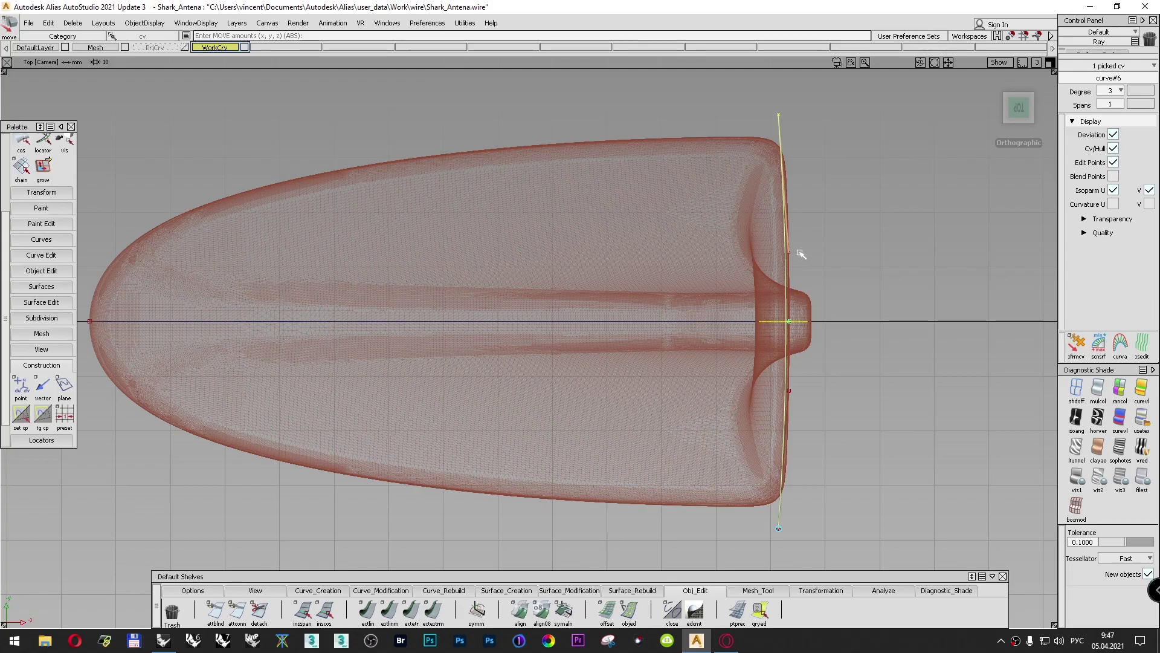
left_click_drag(819, 262, 825, 262)
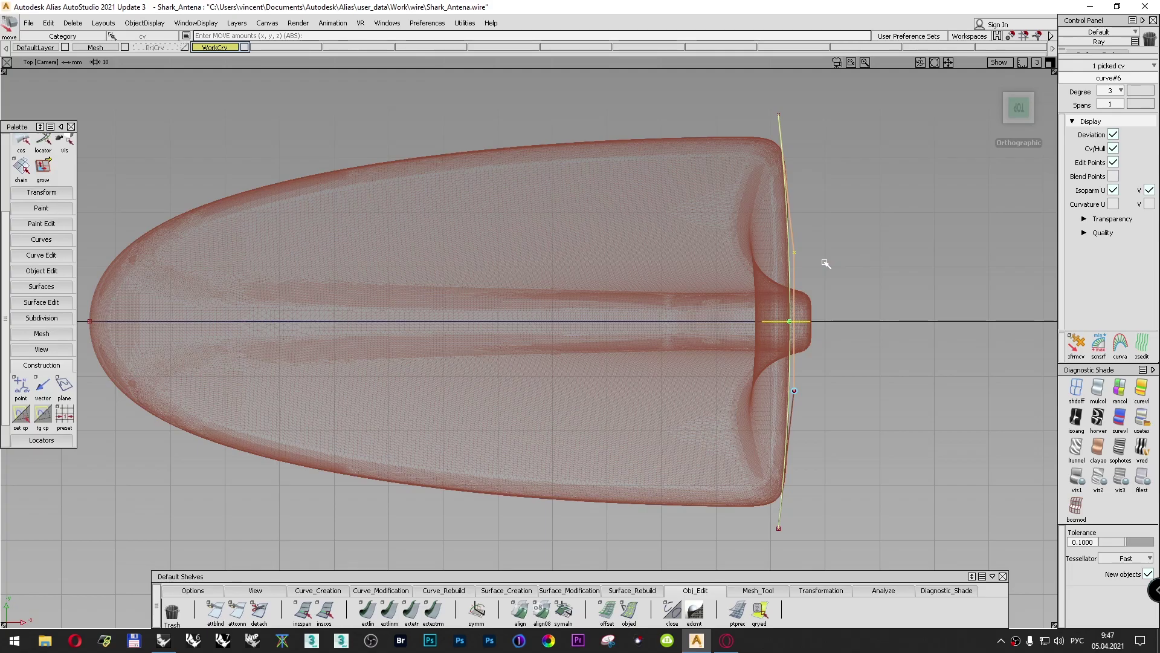
Step: Display the rear curve's curvature comb with a comb scale of about 4.5 and 50 samples
right_click_drag(809, 218, 858, 224, "alt+shift")
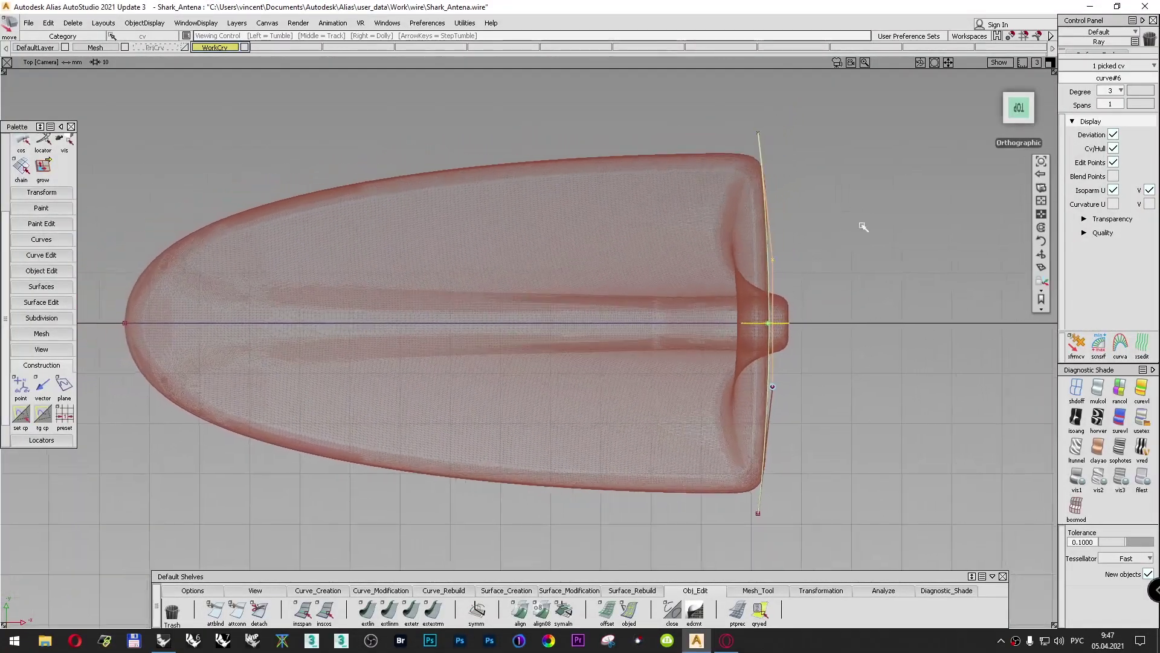
left_click(1114, 203)
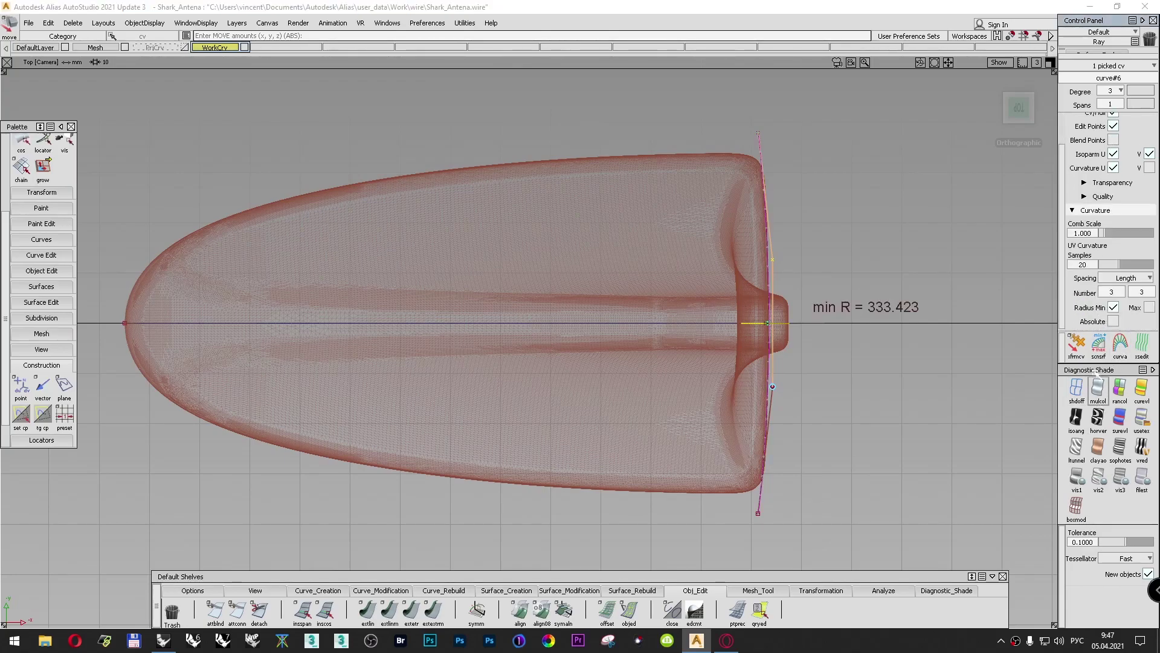
left_click_drag(1108, 236, 1125, 234)
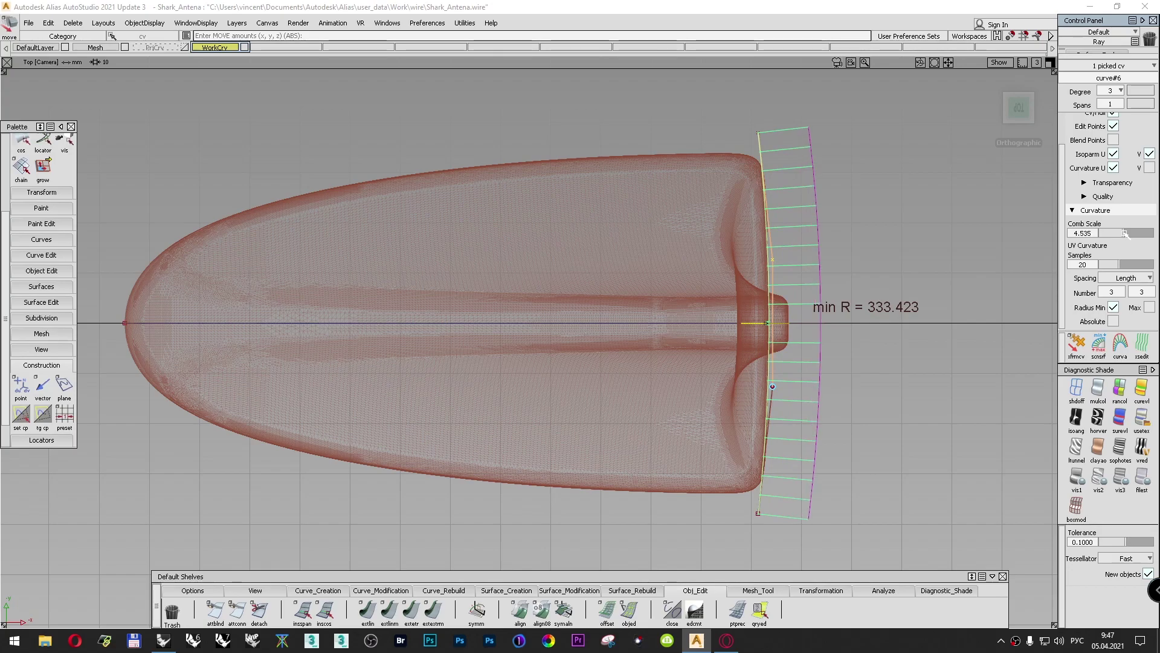
double_click(1085, 264)
type("50")
key("Return")
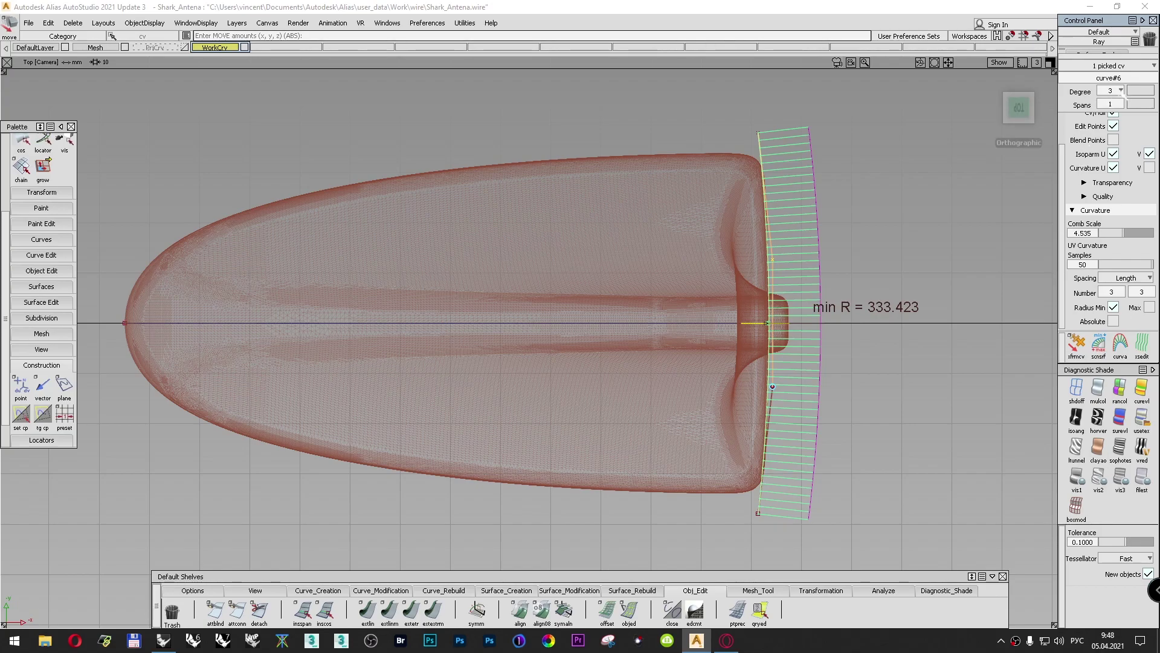
Step: Raise the rear curve to degree 5 and shift its second CVs outward from the antenna
left_click(1120, 91)
left_click(1110, 176)
left_click(954, 200)
left_click(767, 209)
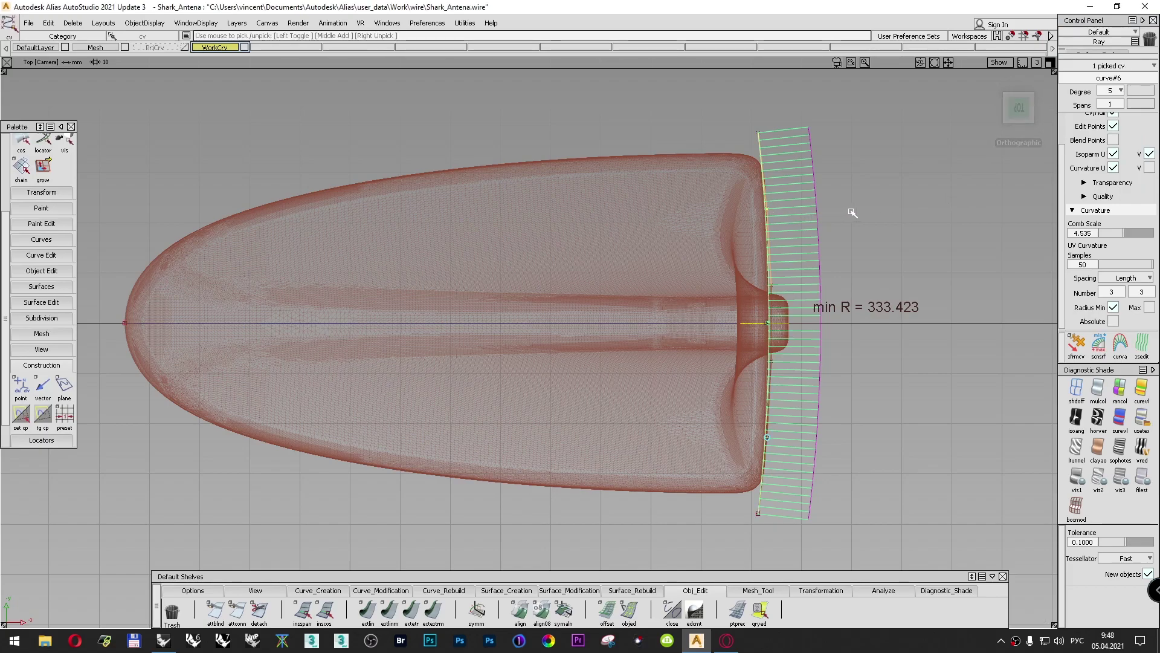
right_click_drag(857, 189, 748, 138, "ctrl+shift")
middle_click_drag(739, 152, 669, 180, "alt+shift")
middle_click_drag(810, 187, 820, 187)
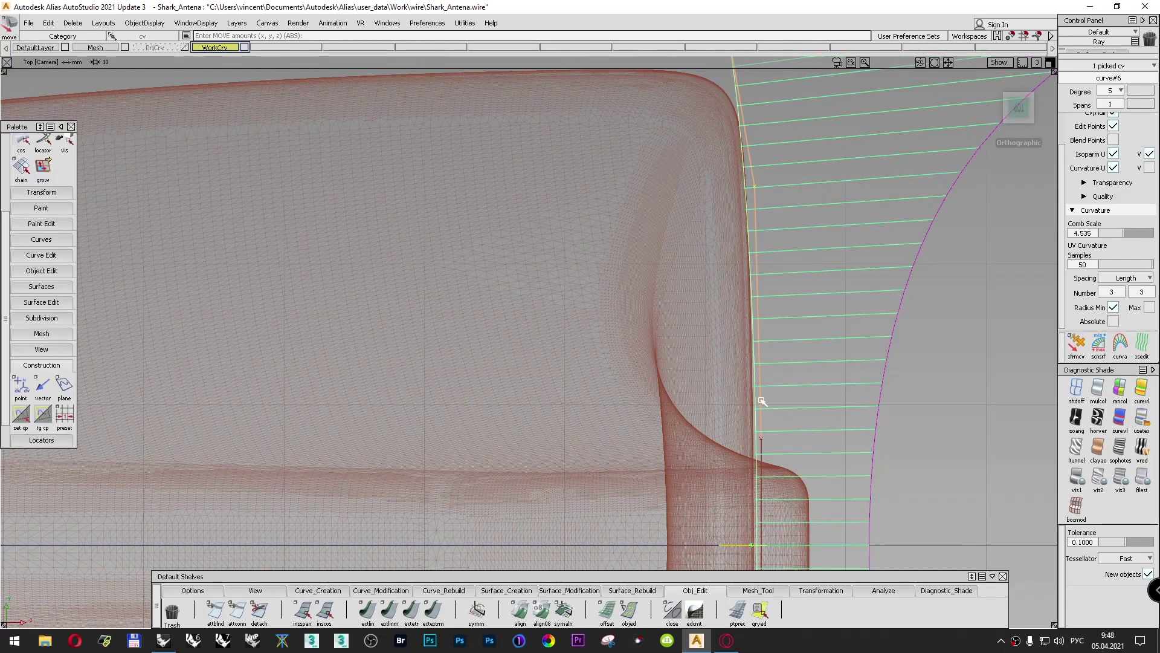
Step: Adjust the rear curve's CVs nearest the centreline and its end CVs to follow the antenna's rear edge
left_click(761, 441)
middle_click_drag(777, 407, 782, 404)
middle_click_drag(786, 242, 772, 307, "alt+shift")
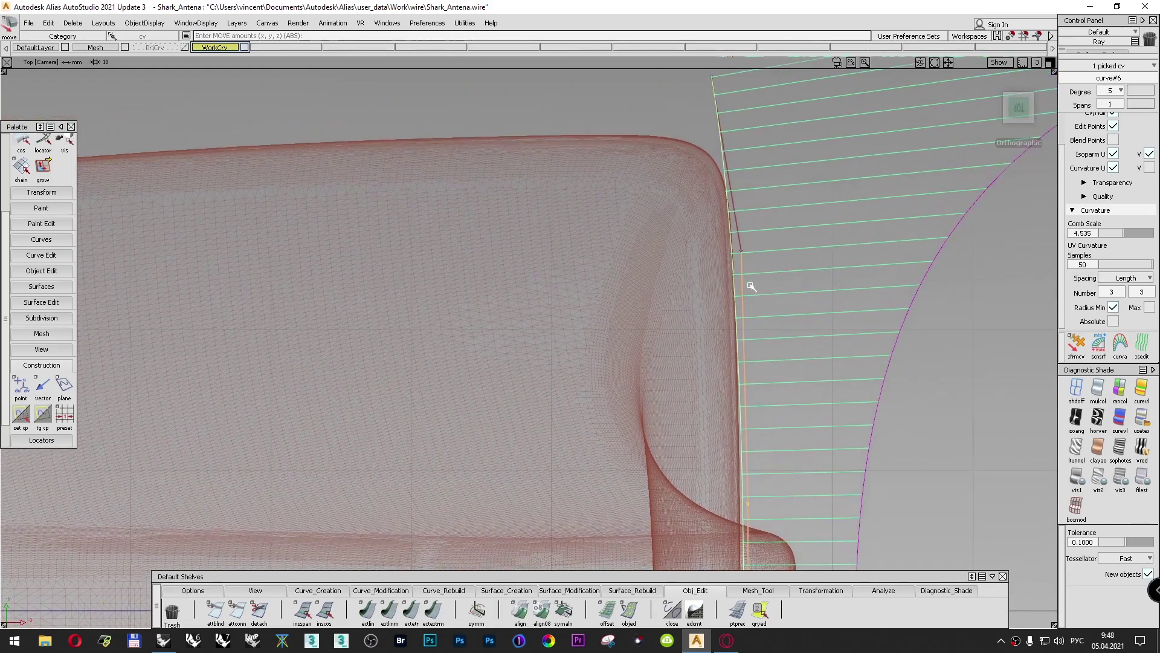
right_click_drag(809, 256, 780, 265, "alt+shift")
left_click(694, 106)
middle_click_drag(695, 107, 732, 113)
scroll(743, 272, "up", 3)
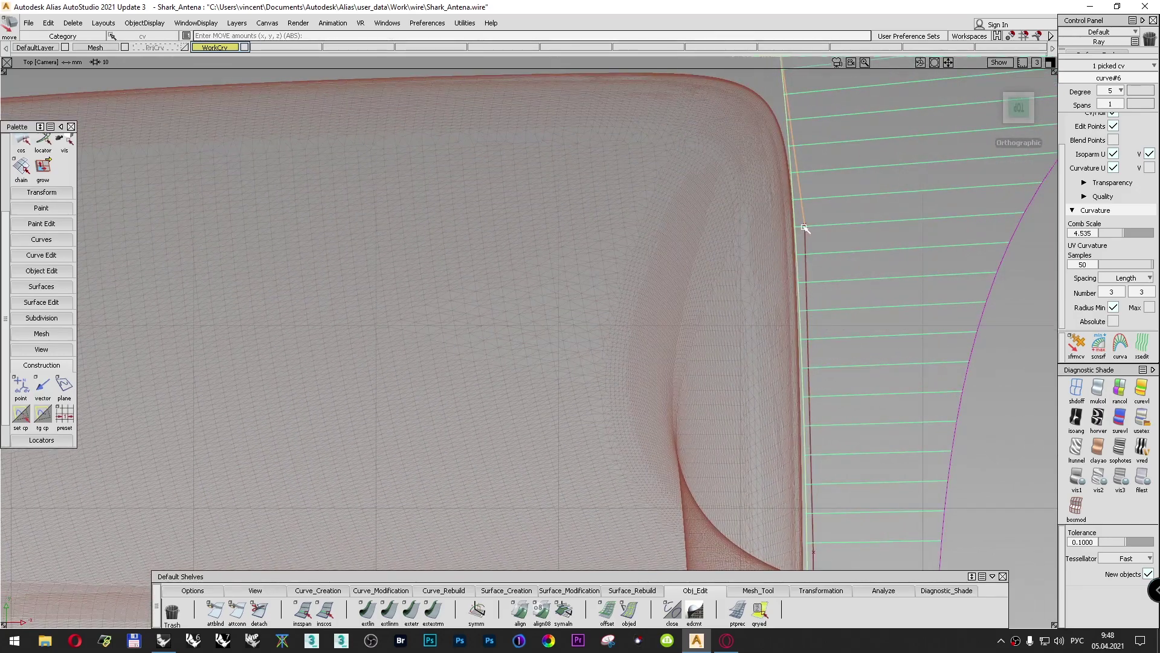
Step: Move the CVs nearest the centreline so the middle of the rear curve fits the mesh's rear edge
right_click_drag(821, 262, 756, 357, "alt+shift")
middle_click_drag(756, 357, 815, 186, "alt+shift")
right_click_drag(816, 186, 808, 247, "alt+shift")
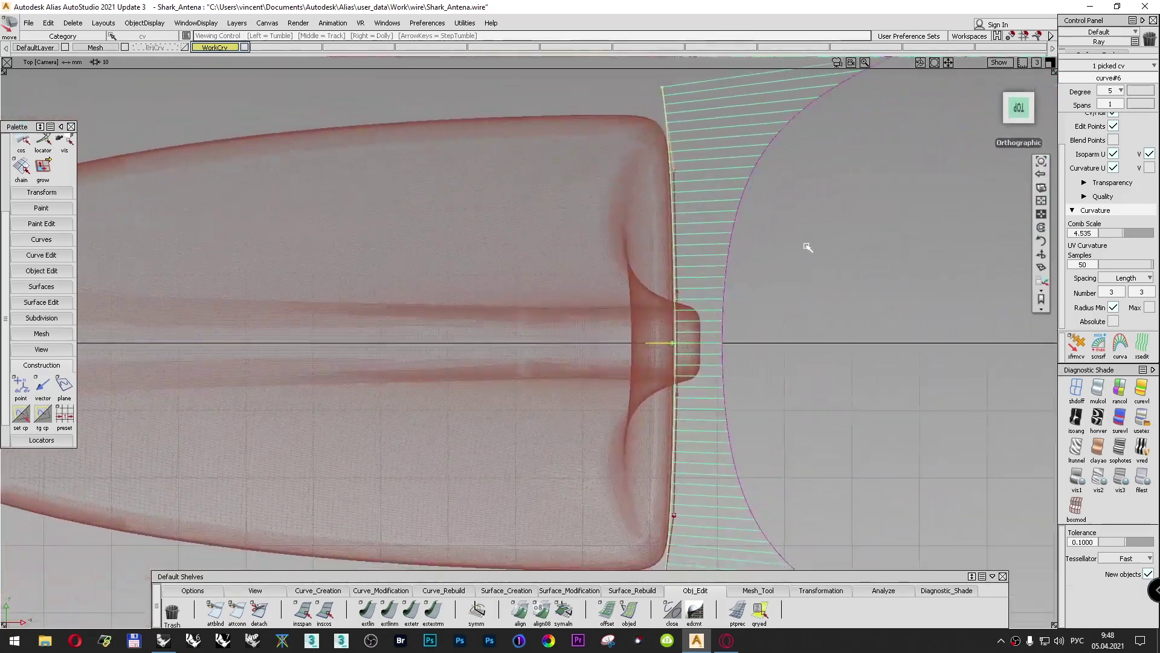
left_click(1041, 202)
left_click_drag(656, 334, 704, 338)
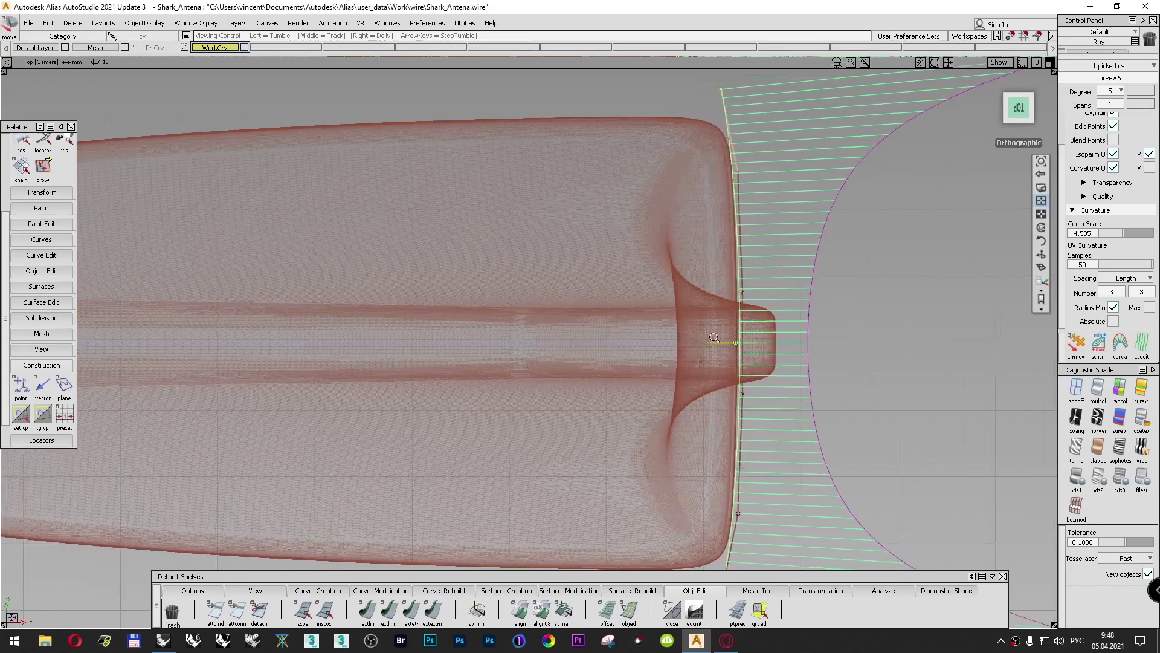
scroll(704, 337, "up", 3)
middle_click_drag(818, 357, 312, 326, "alt+shift")
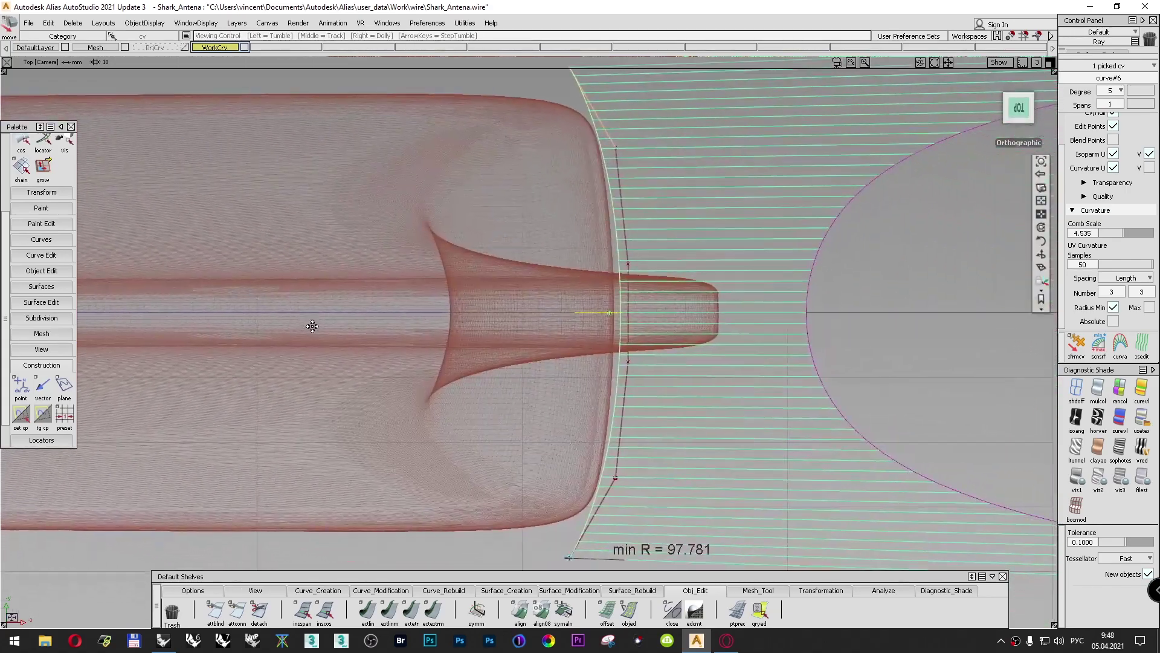
left_click(1040, 200)
left_click_drag(701, 338, 844, 334)
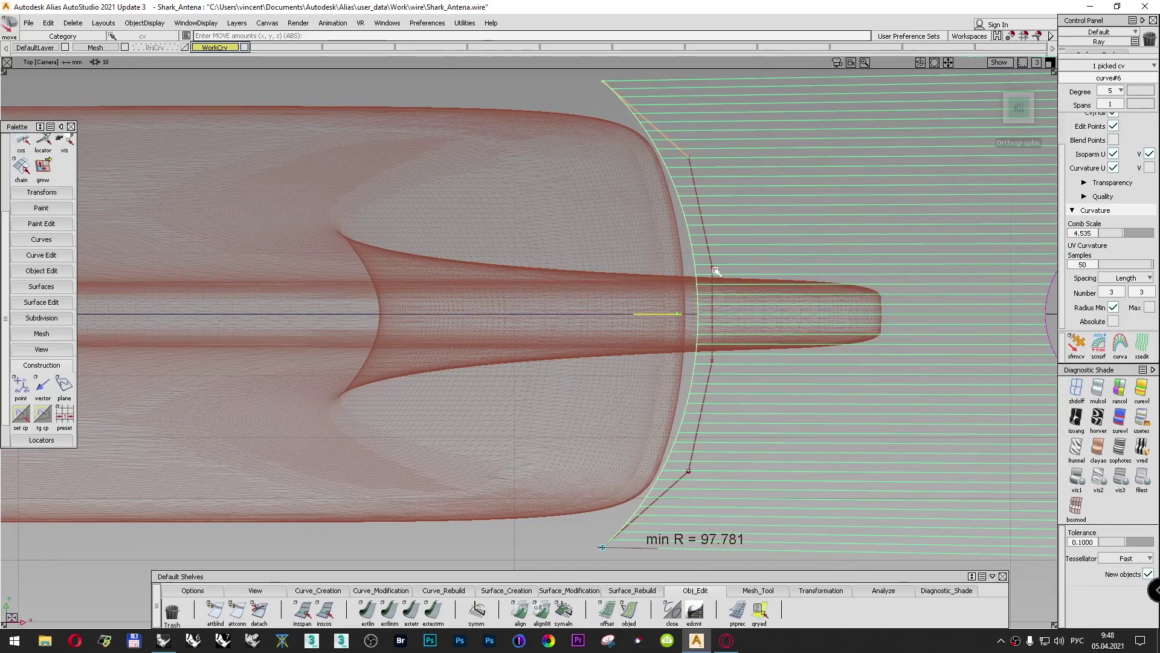
mouse_move(713, 270)
middle_mouse_down()
mouse_move(739, 253)
mouse_move(724, 256)
middle_mouse_up()
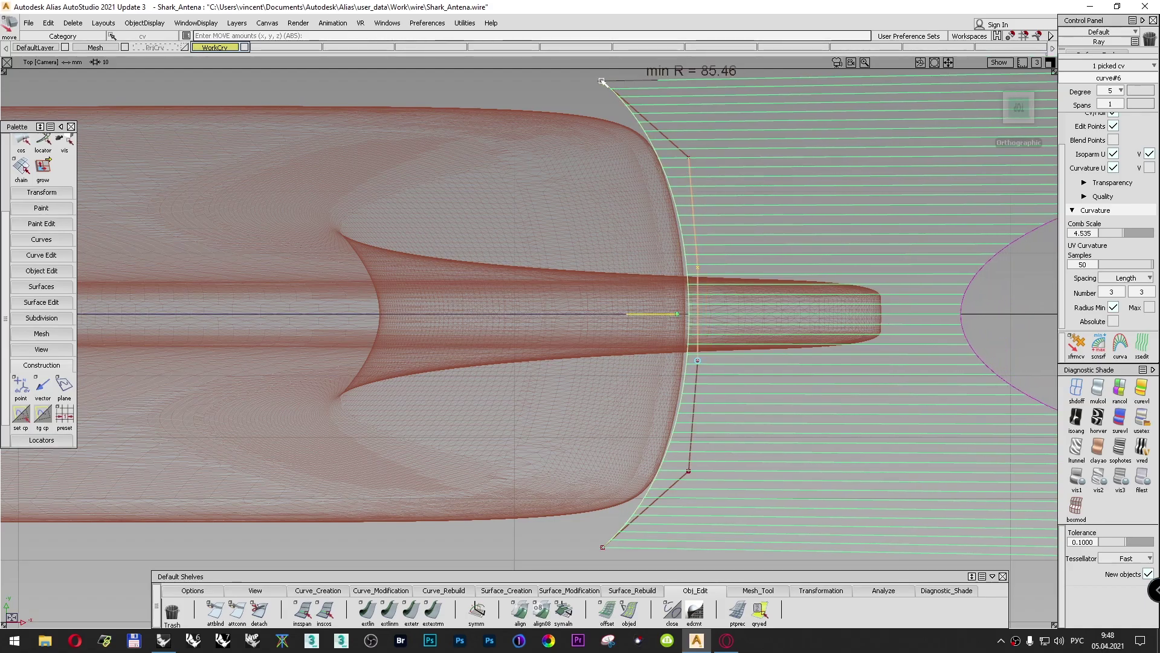
Step: Fine-tune the rear curve's end, second and innermost CVs until it hugs the mesh's rear edge up to the corner rounding
middle_click_drag(632, 95, 634, 95)
left_click(689, 158)
middle_click_drag(705, 165, 700, 165)
middle_click_drag(691, 269, 706, 267)
right_click_drag(665, 180, 726, 236, "alt+shift")
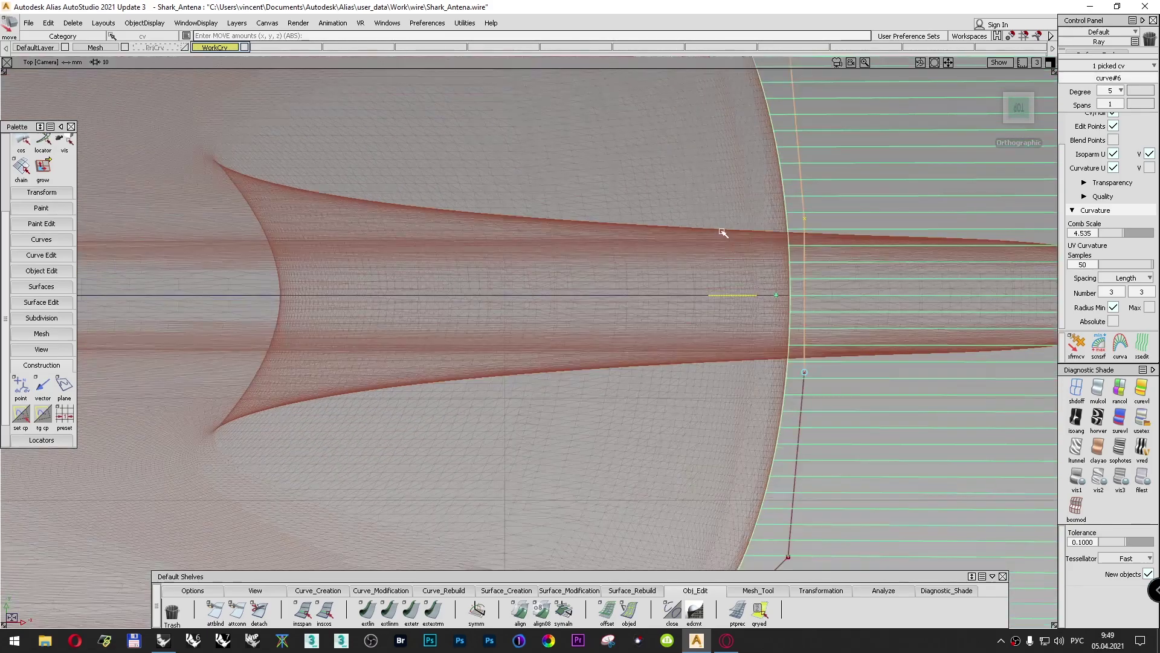
middle_click_drag(762, 162, 713, 369, "alt+shift")
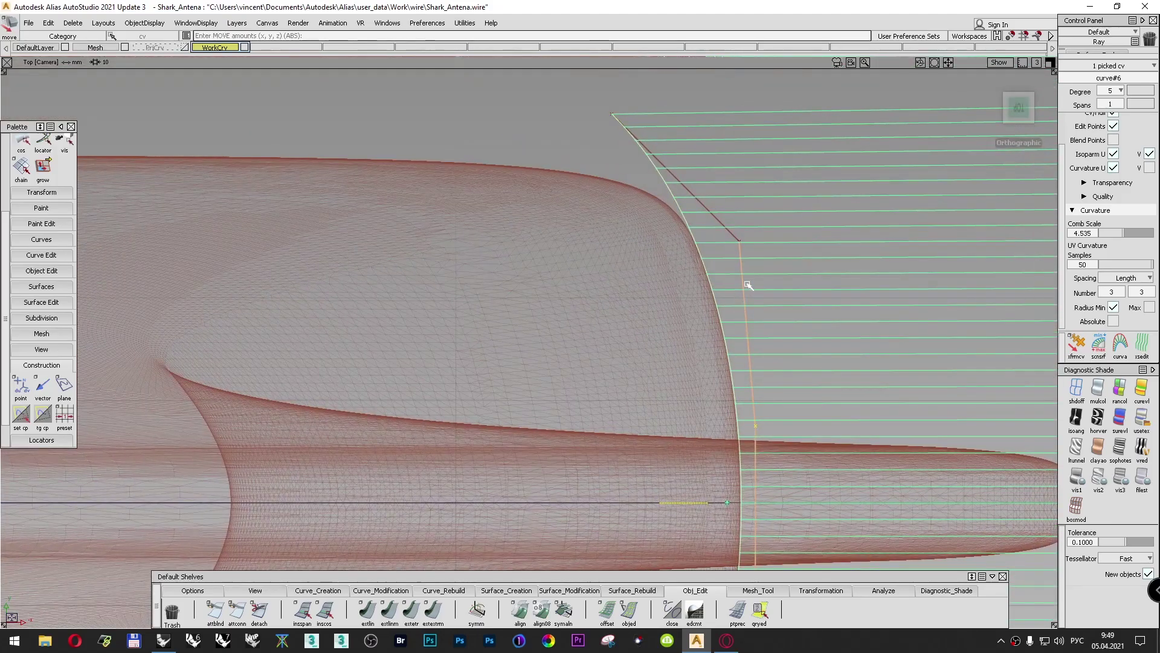
middle_click_drag(751, 240, 753, 244)
Step: Examine the rear curve's whole curvature comb against the undistorted top-view outline of the antenna
scroll(753, 244, "down", 10)
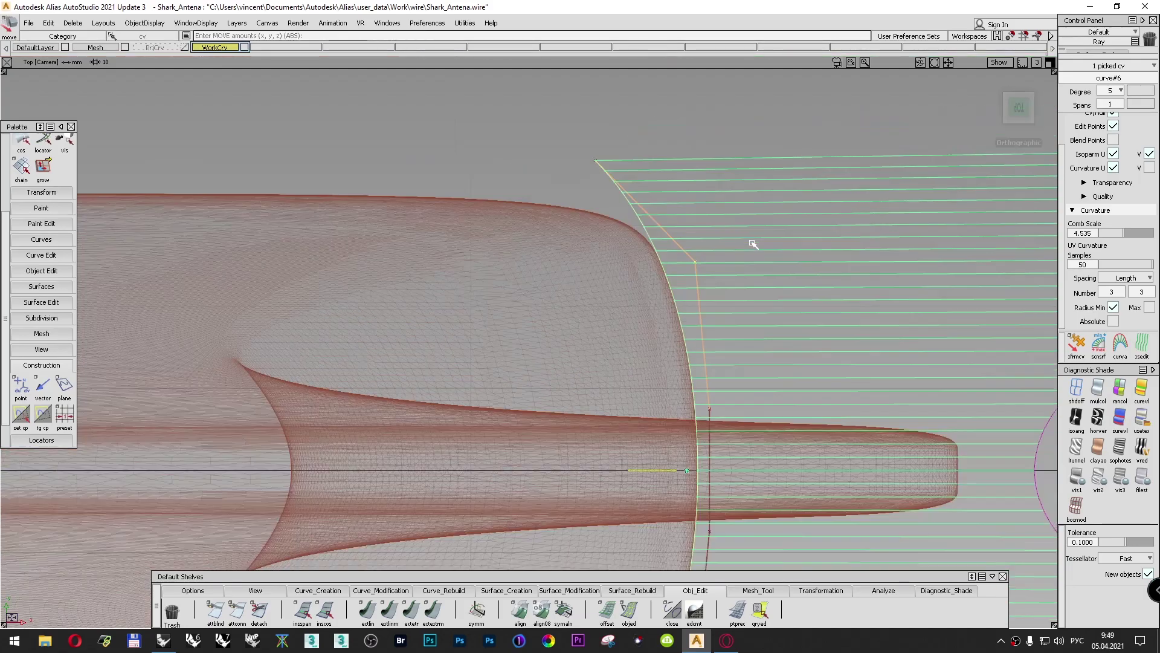
scroll(922, 283, "down", 3)
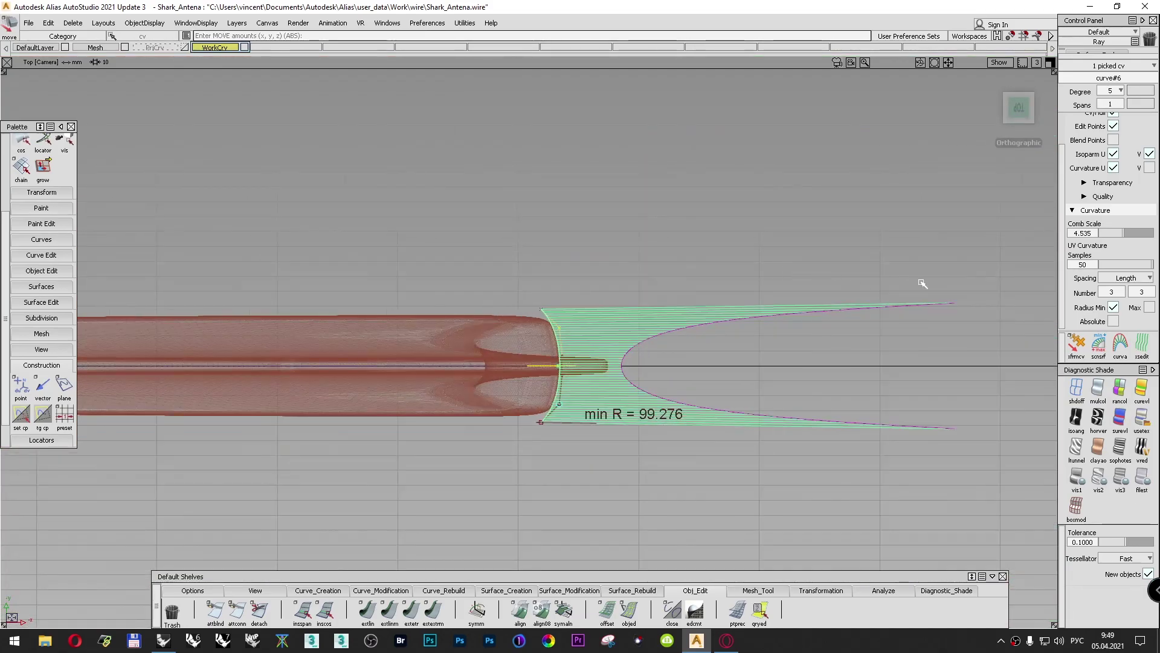
key("alt+shift")
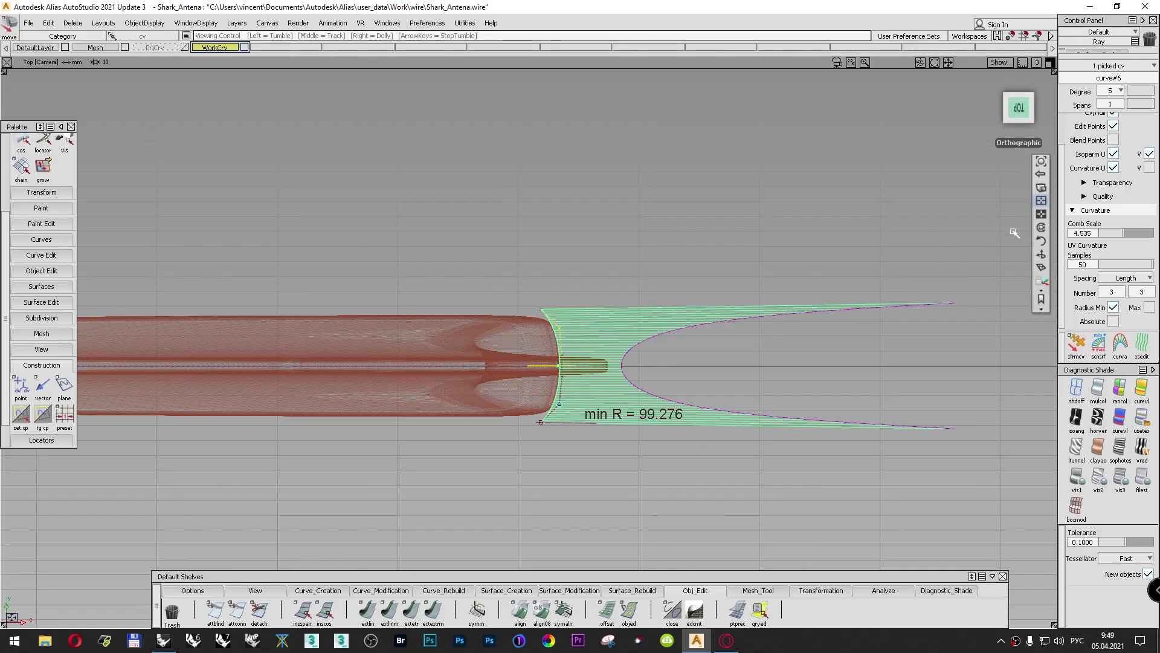
left_click(1041, 214, "alt+shift")
right_click_drag(549, 388, 581, 247, "alt+shift")
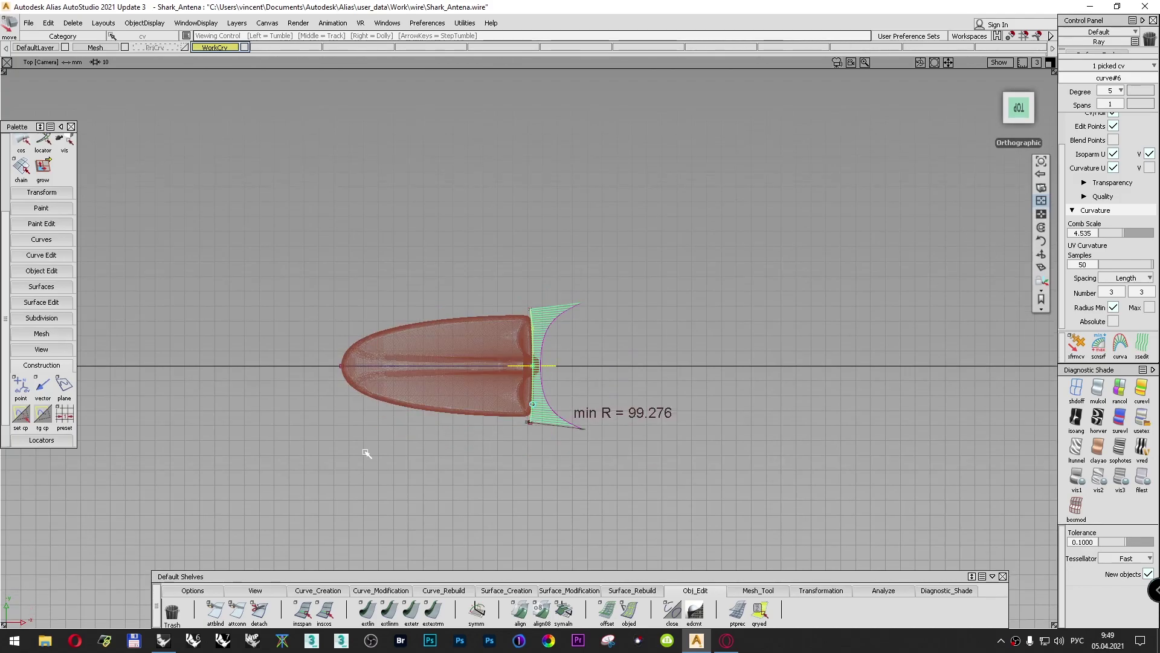
left_click(1041, 217, "alt+shift")
middle_click_drag(632, 404, 701, 368, "alt+shift")
right_click_drag(702, 367, 812, 344, "alt+shift")
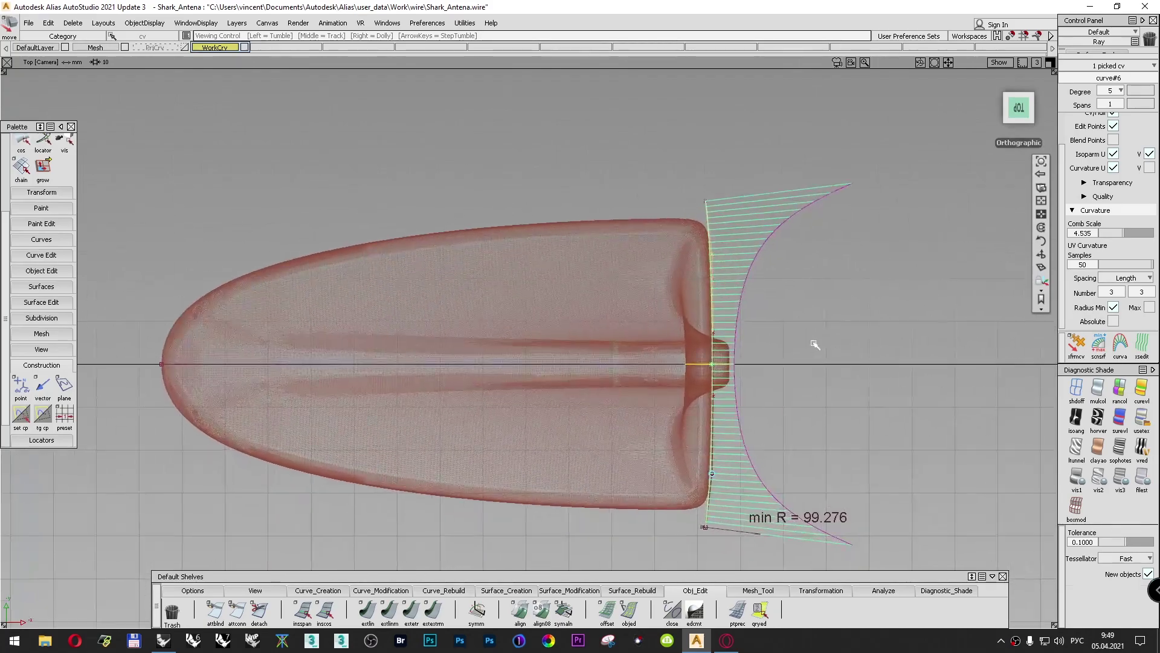
middle_click_drag(813, 344, 739, 305, "alt+shift")
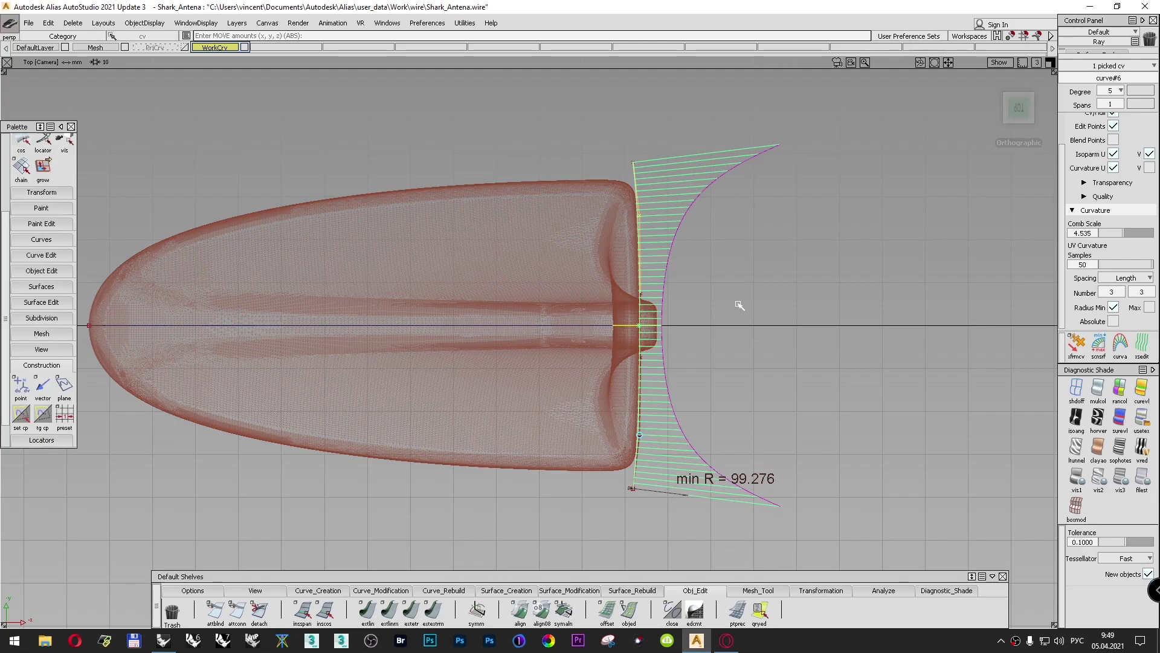
Step: Inspect the rear curve and its curvature comb in perspective against the base line and the mesh's rear end
left_click_drag(894, 243, 831, 201, "alt+shift")
left_click(996, 87)
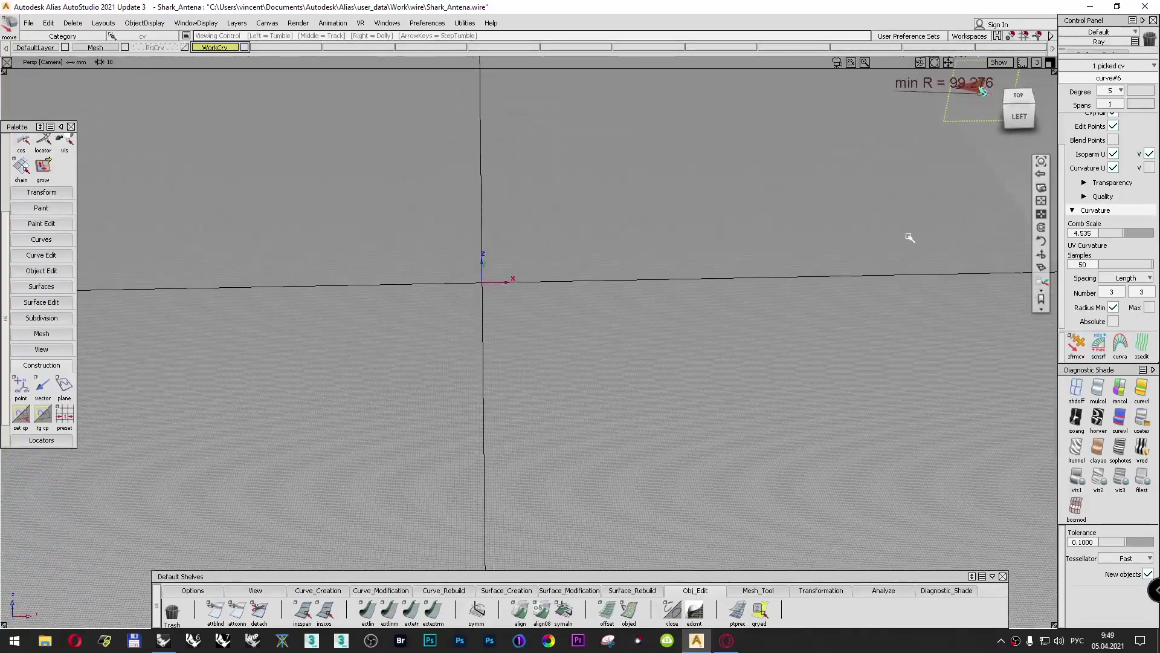
middle_click_drag(749, 257, 621, 347, "alt+shift")
right_click_drag(815, 182, 867, 161, "alt+shift")
middle_click_drag(879, 189, 677, 236, "alt+shift")
right_click_drag(891, 274, 953, 215, "alt+shift")
middle_click_drag(912, 277, 476, 275, "alt+shift")
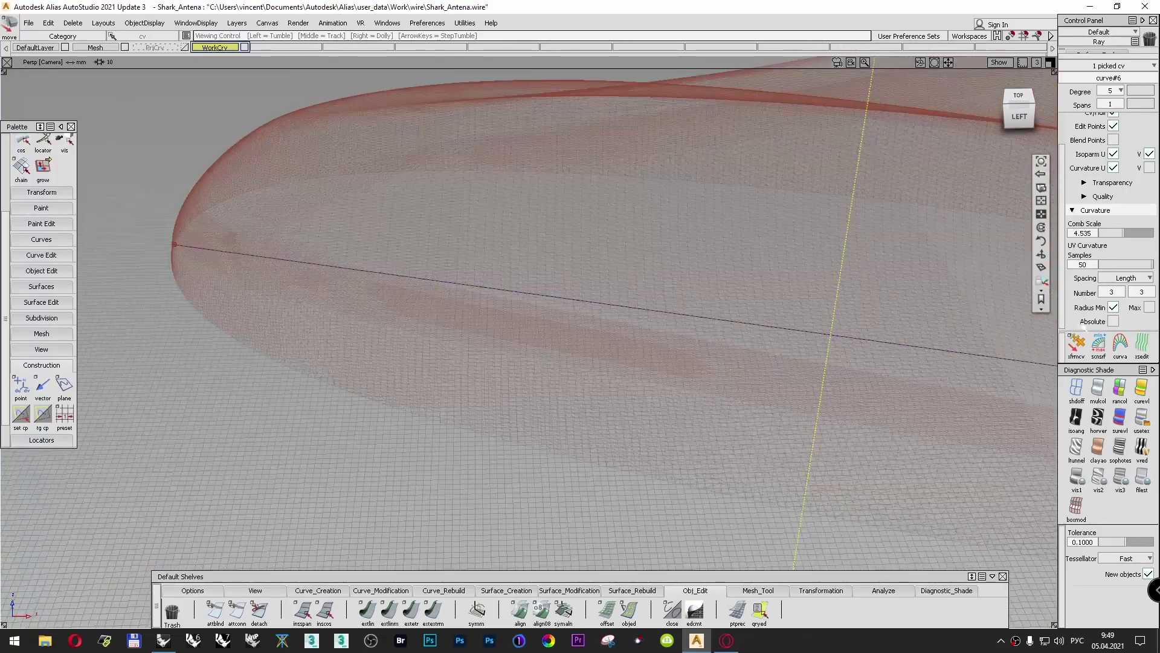
middle_click_drag(922, 346, 247, 263, "alt+shift")
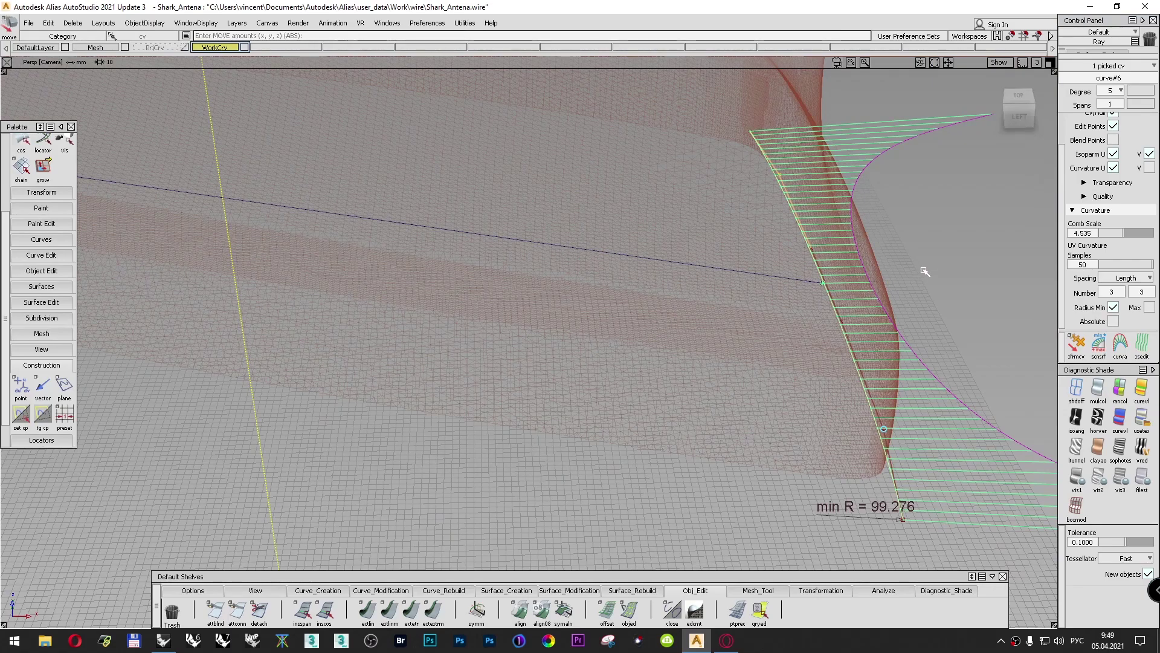
Step: Clear the selection of the rear curve and return to the top view
left_click_drag(937, 250, 1034, 231, "ctrl+shift")
left_click(852, 355)
right_click_drag(946, 250, 945, 223, "ctrl+shift")
left_click_drag(807, 282, 847, 284, "ctrl+alt")
left_click_drag(958, 194, 816, 365, "ctrl+shift")
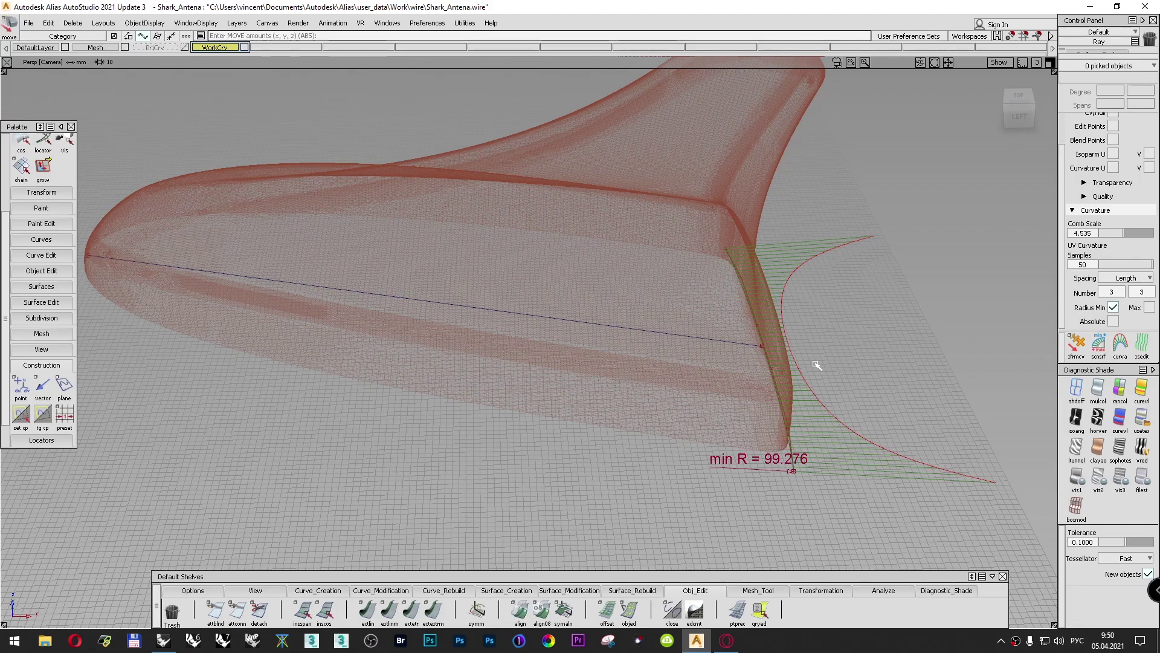
key("F5")
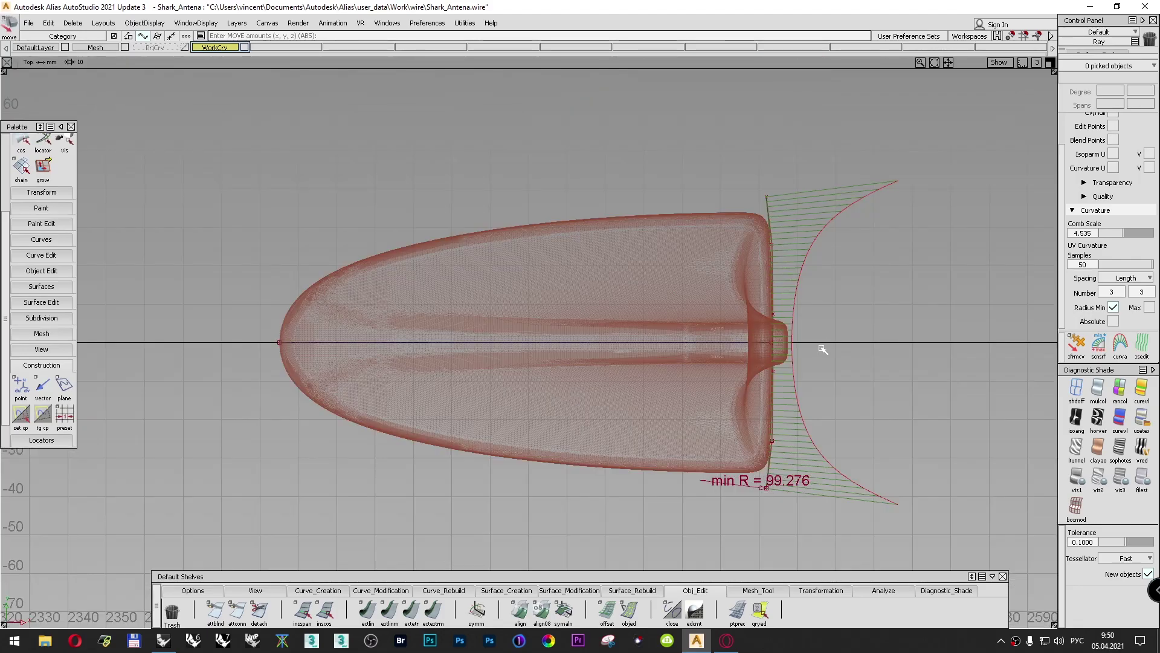
left_click_drag(911, 288, 905, 259, "ctrl+shift")
left_click(72, 23)
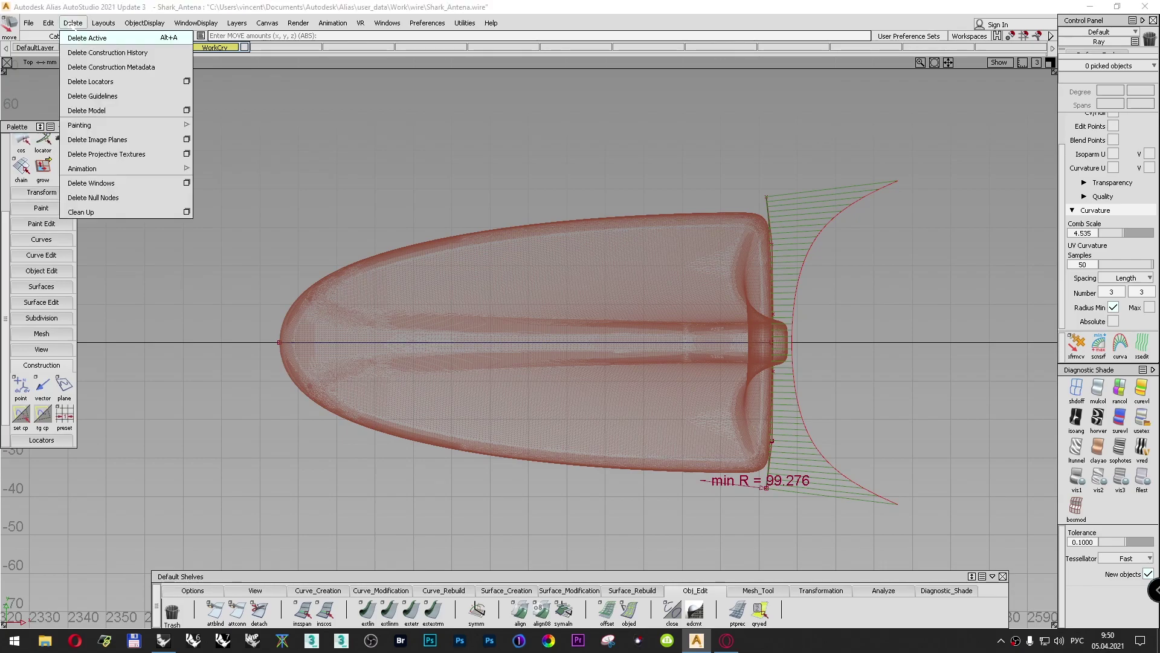
left_click(601, 14)
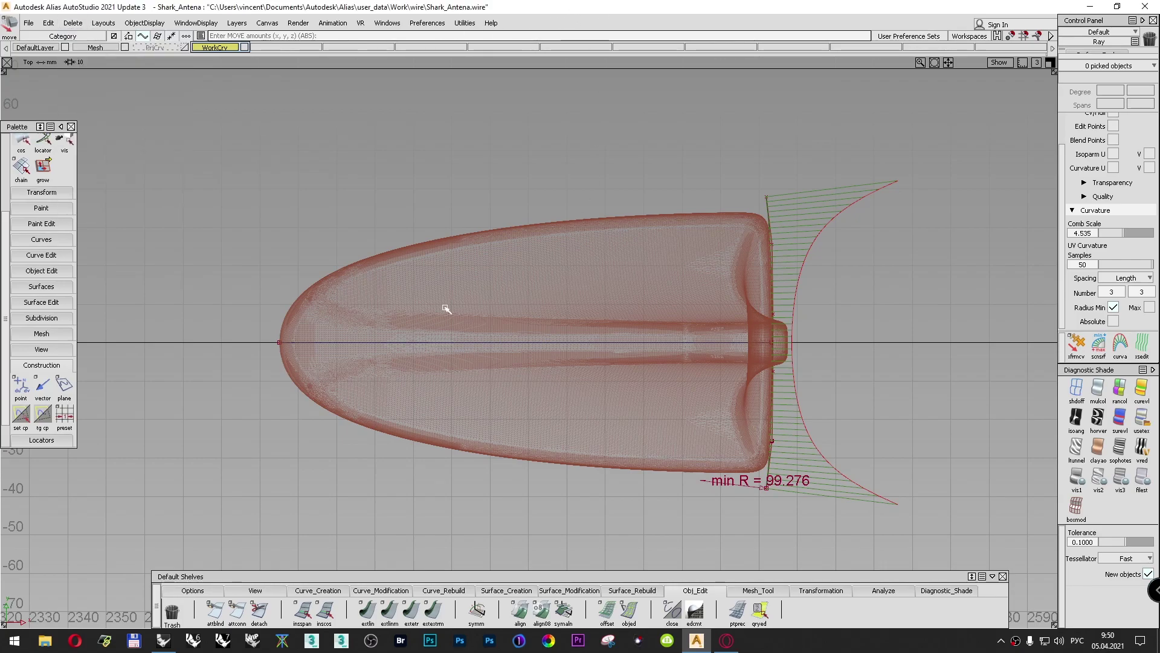
Step: Draw a straight degree-3 edit-point curve across the antenna's rear in top view, from one rear corner to the other
left_click(317, 591)
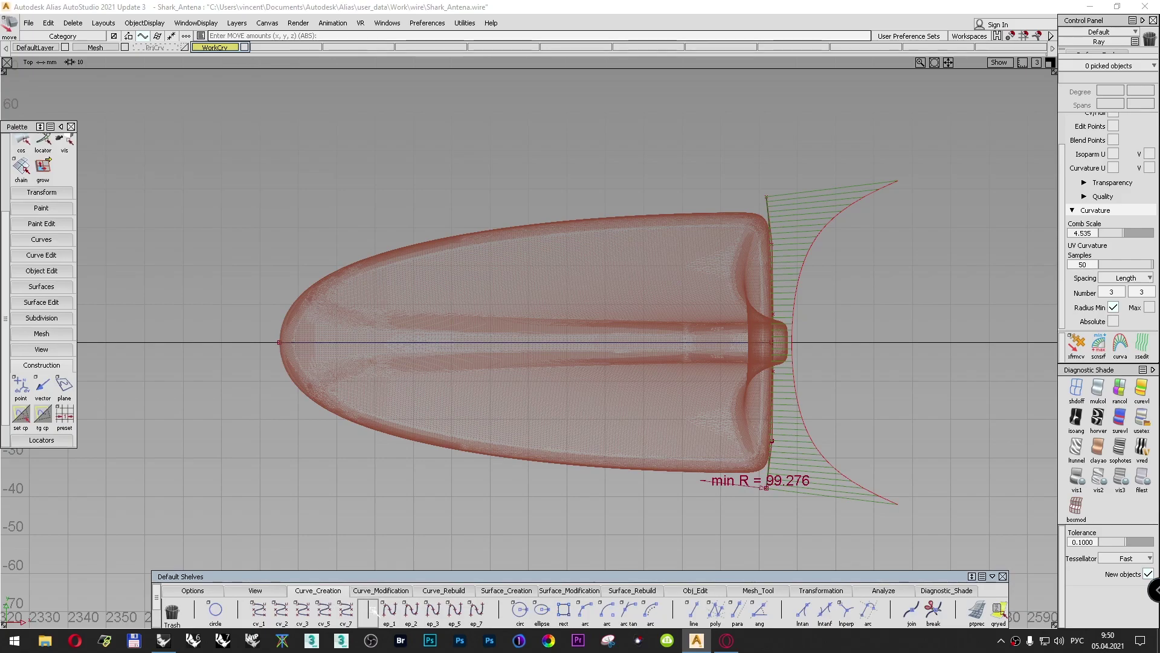
left_click(433, 610)
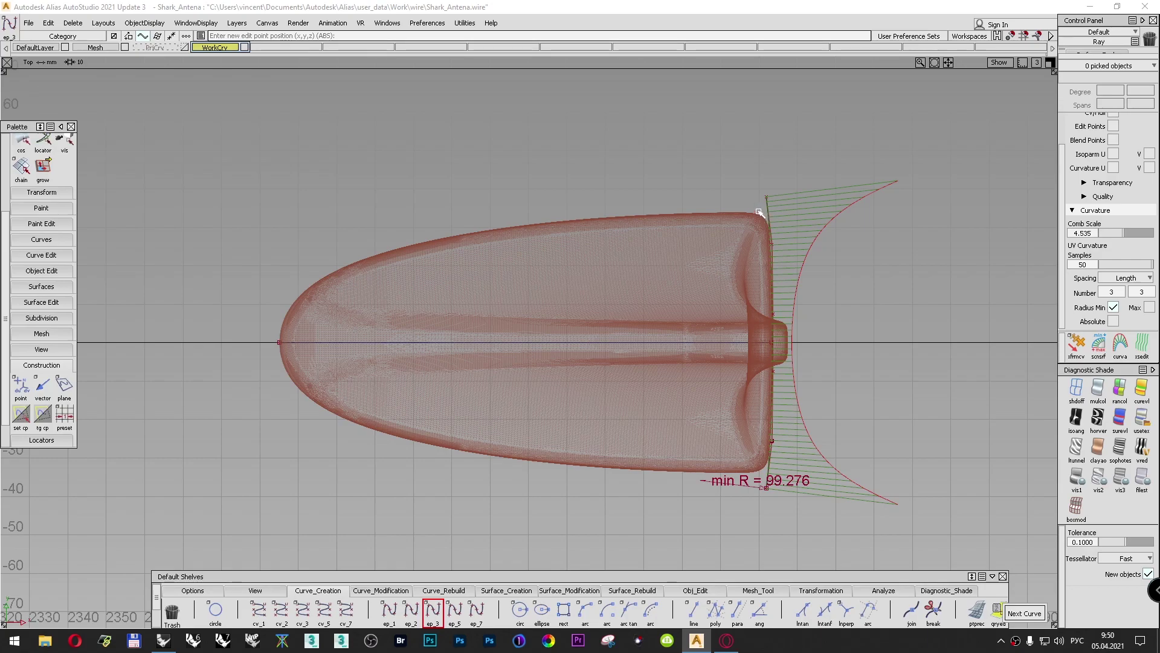
left_click(759, 212)
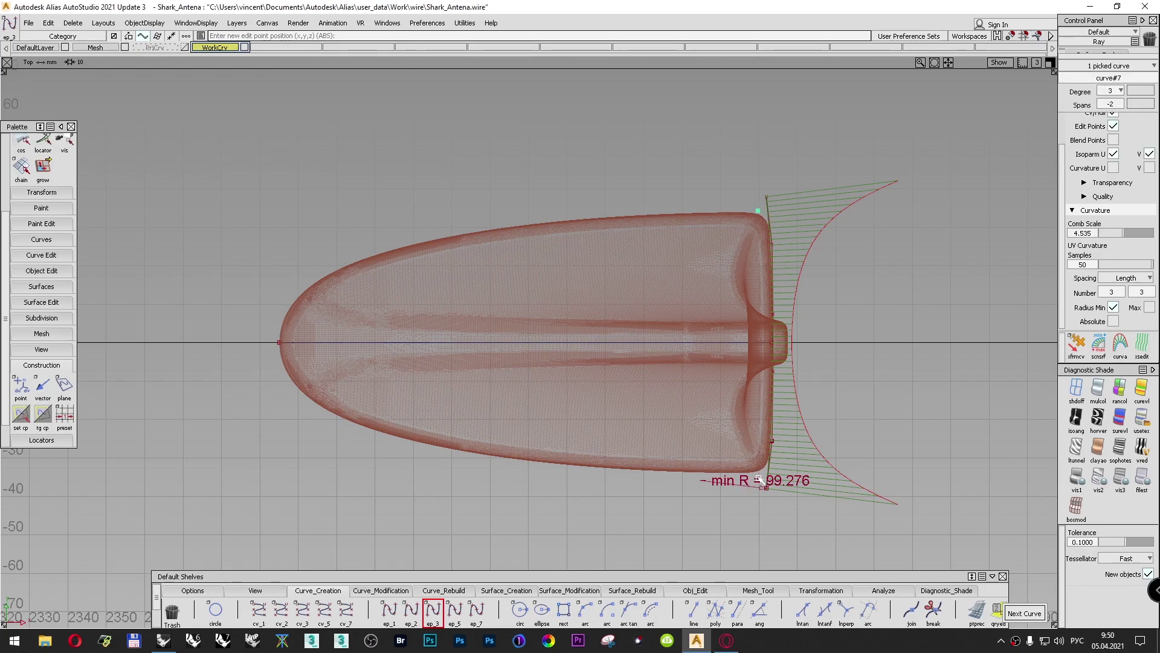
left_click(758, 477)
key("ctrl+z")
right_click_drag(818, 219, 783, 481)
Step: Apply the Symmetric Modeling constraint to the new cross curve about the antenna's centre line
left_click(701, 591)
left_click(478, 610)
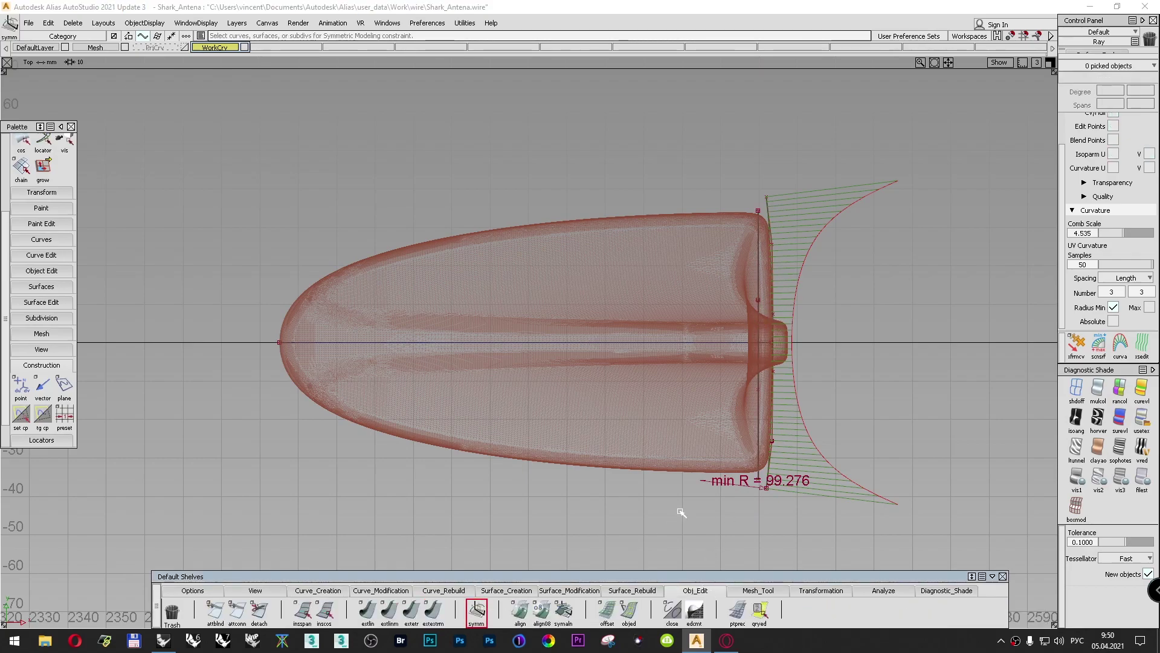
left_click(758, 426)
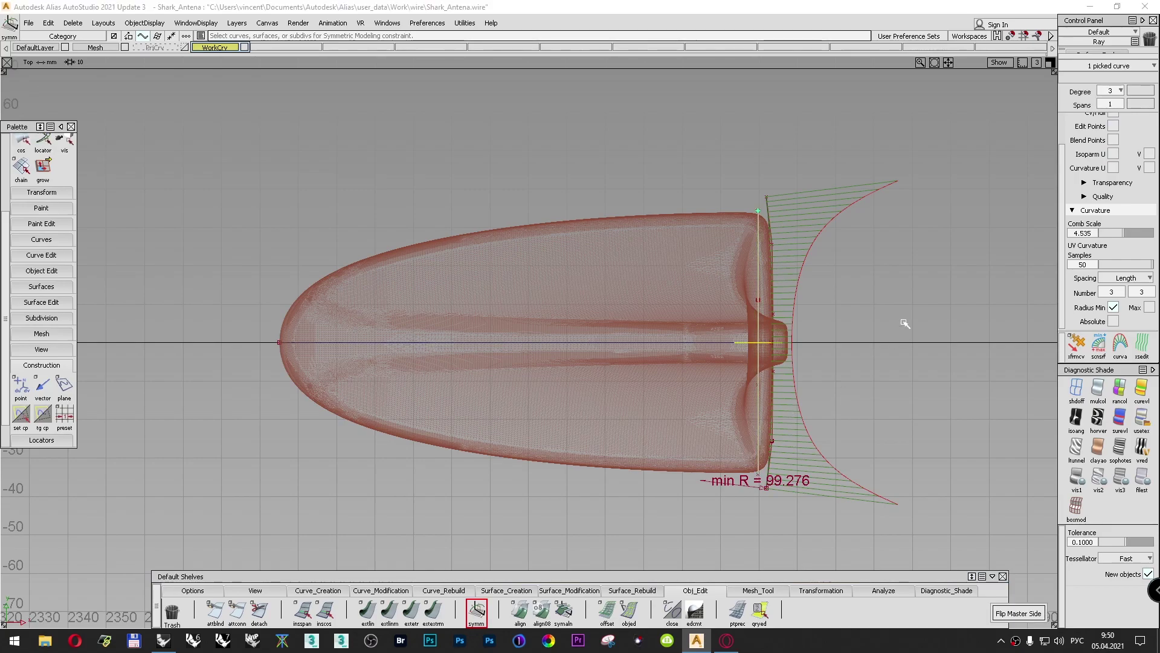
Step: Move the symmetric curve's inner CVs forward, parallel to the centre line, until the curve's apex reaches the antenna's nose
left_click_drag(919, 275, 944, 250, "ctrl+shift")
left_click_drag(732, 286, 769, 405)
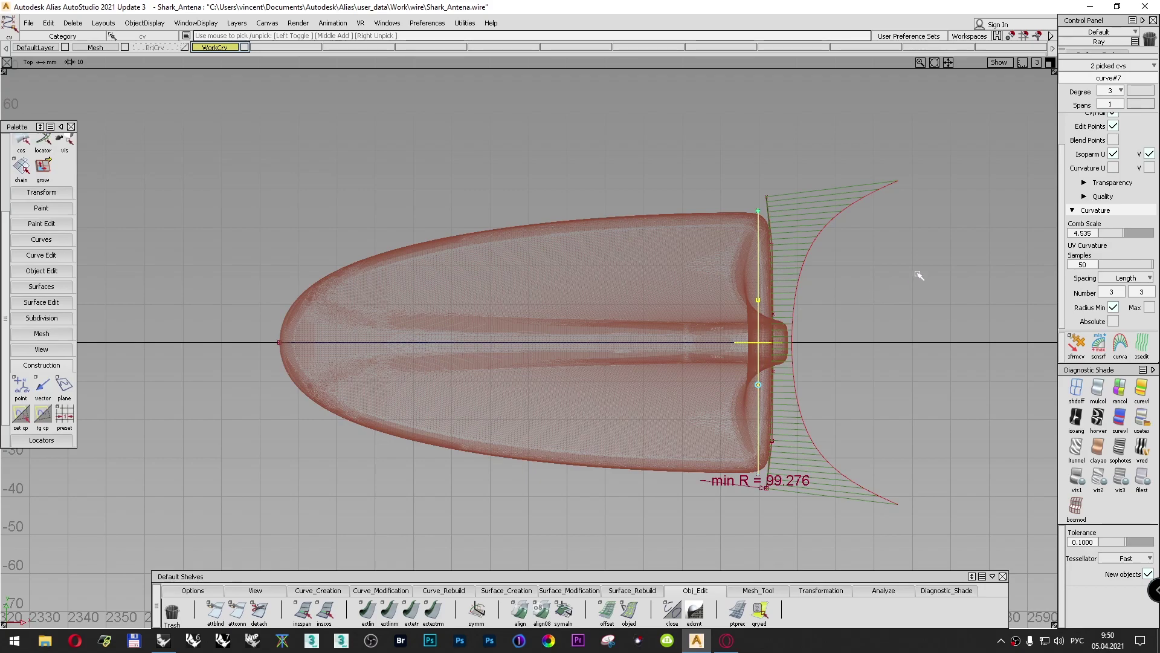
left_click_drag(923, 269, 921, 238, "ctrl+shift")
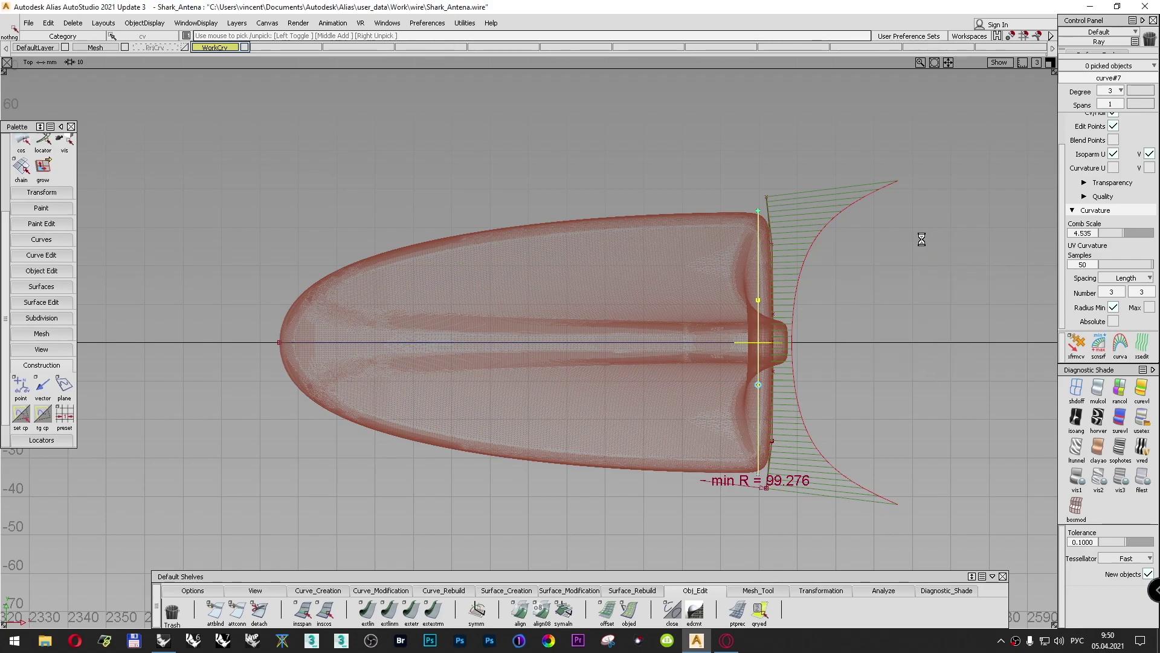
left_click(758, 299)
right_click_drag(909, 277, 903, 249, "ctrl+shift")
middle_click_drag(903, 250, 321, 301, "ctrl+shift")
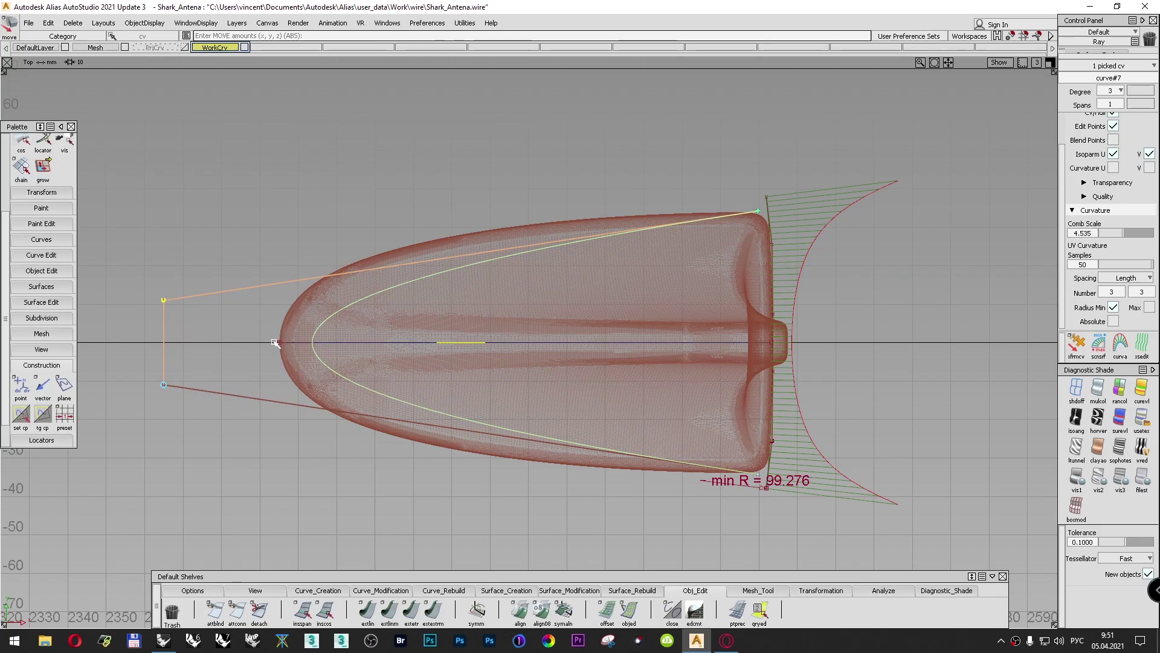
middle_click_drag(300, 262, 254, 266)
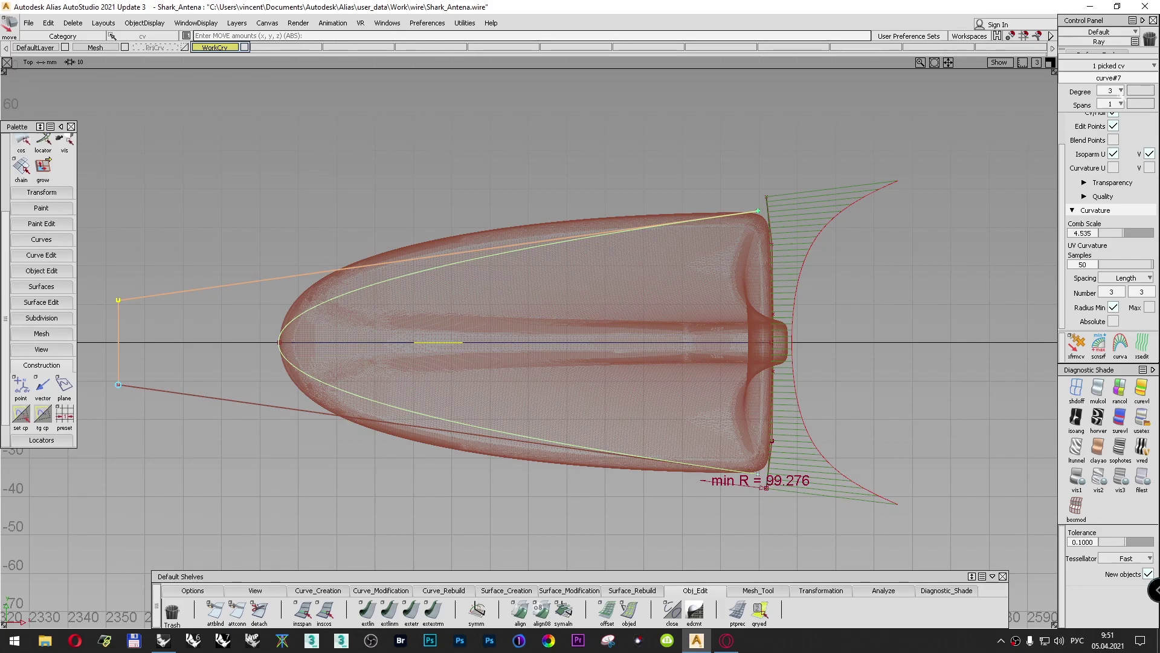
Step: Raise the outline curve to degree 5 and move its second CV outward, level with the curve's end
left_click(1117, 90)
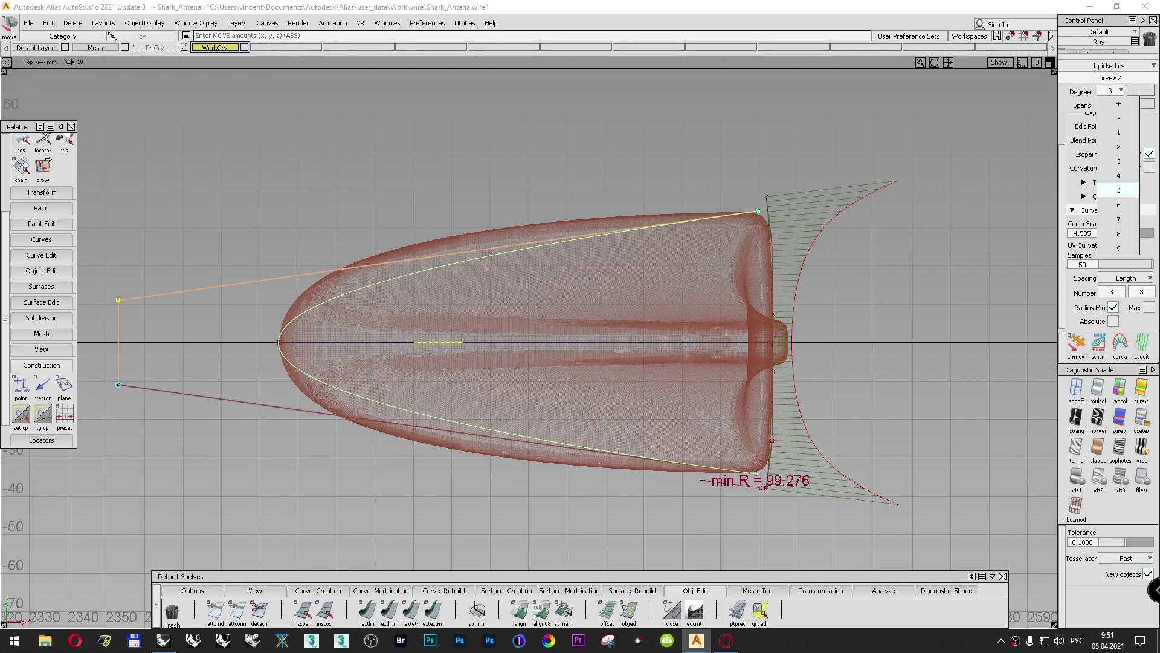
left_click(1118, 181)
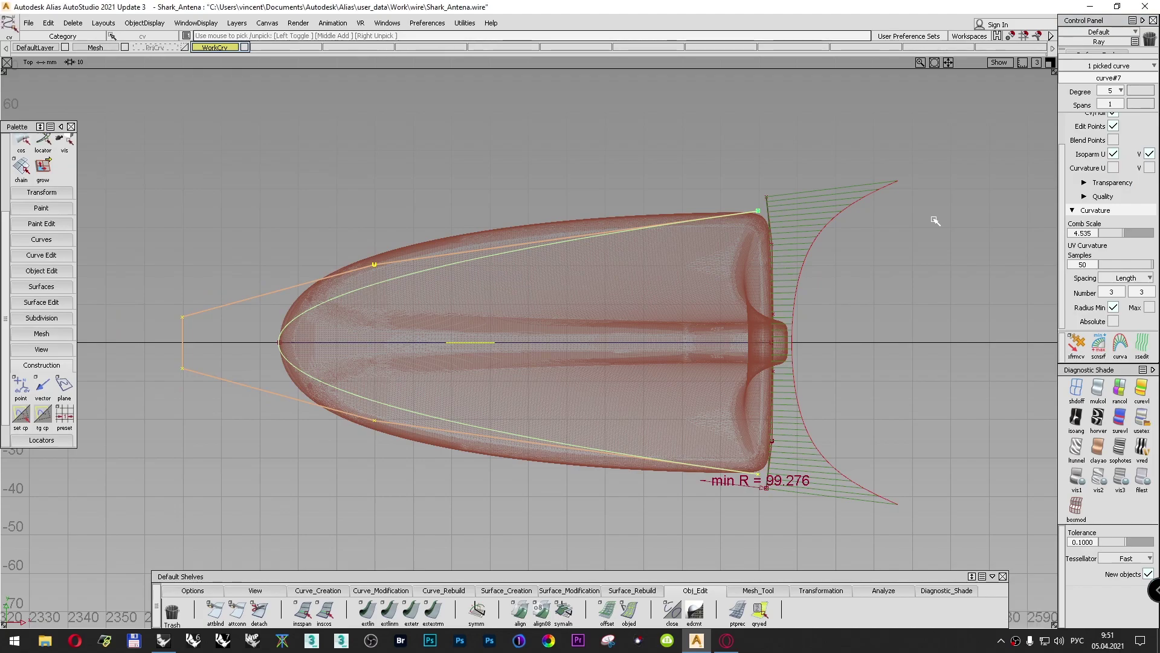
mouse_move(571, 204)
left_mouse_down("ctrl+shift")
mouse_move(569, 172)
mouse_move(546, 174)
mouse_move(575, 174)
mouse_move(552, 180)
mouse_move(545, 145)
left_mouse_up("ctrl+shift")
left_click(375, 262)
right_click_drag(447, 192, 441, 135)
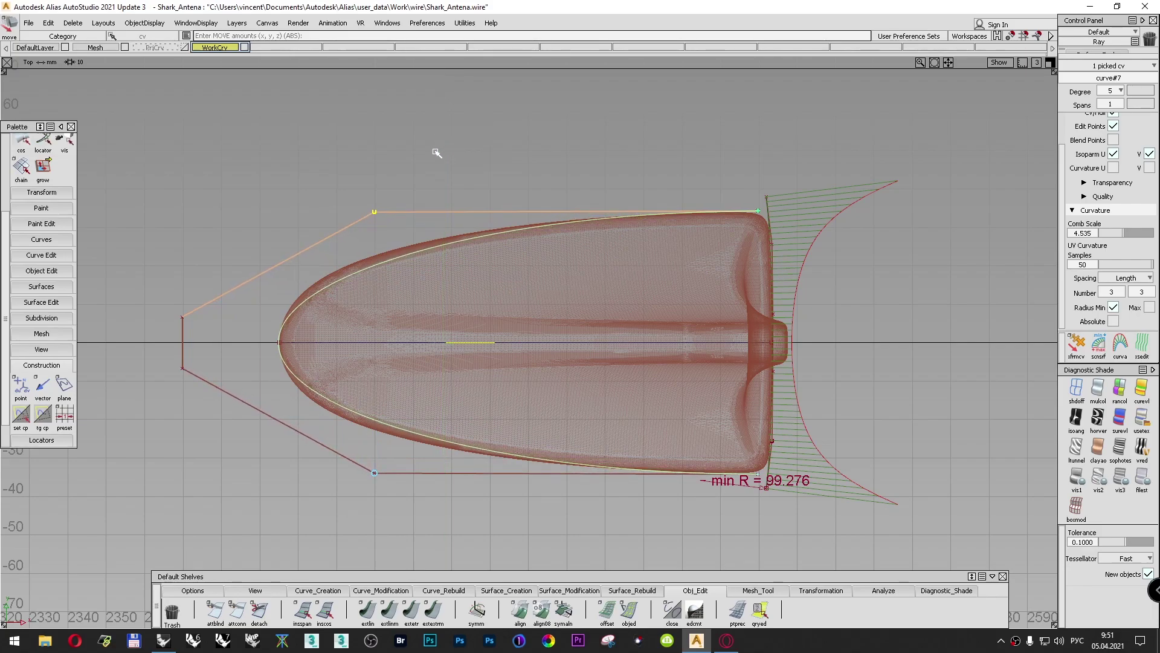
Step: Move the outline curve's front CVs outward and its second CV slightly inward so the curve approximates the mesh outline
left_click(181, 318)
right_click_drag(187, 292, 188, 215)
left_click(375, 212)
right_click_drag(392, 182, 393, 189)
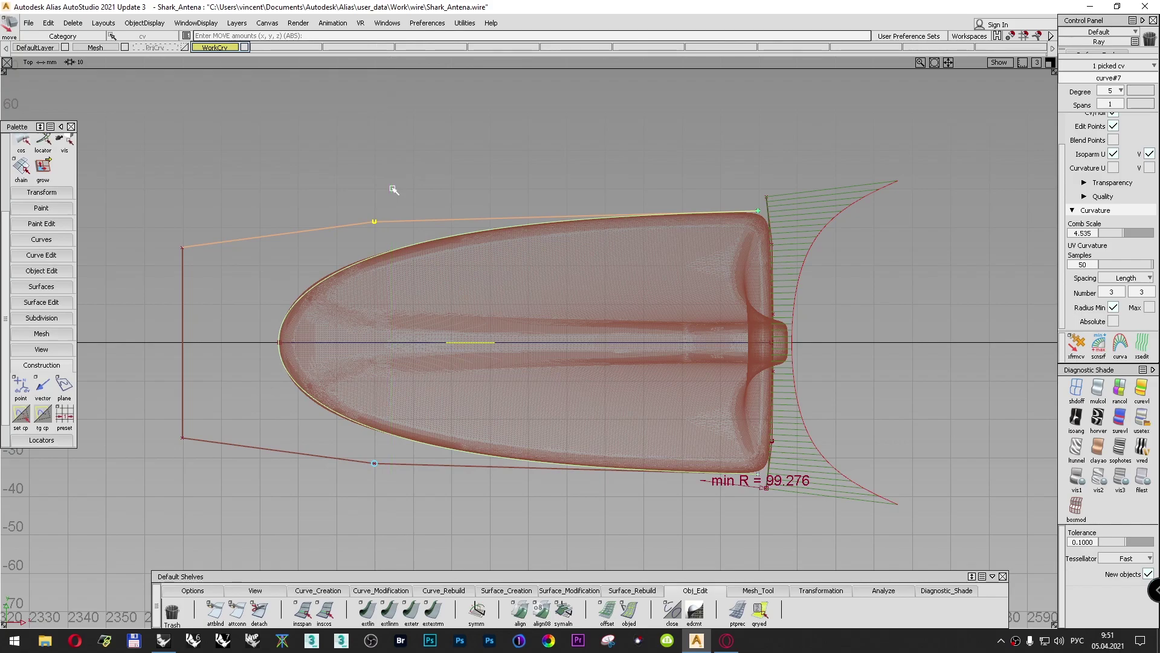
Step: Shift the outline curve's second CV forward and its front CV slightly rearward, keeping both at their current width
scroll(236, 313, "up", 1)
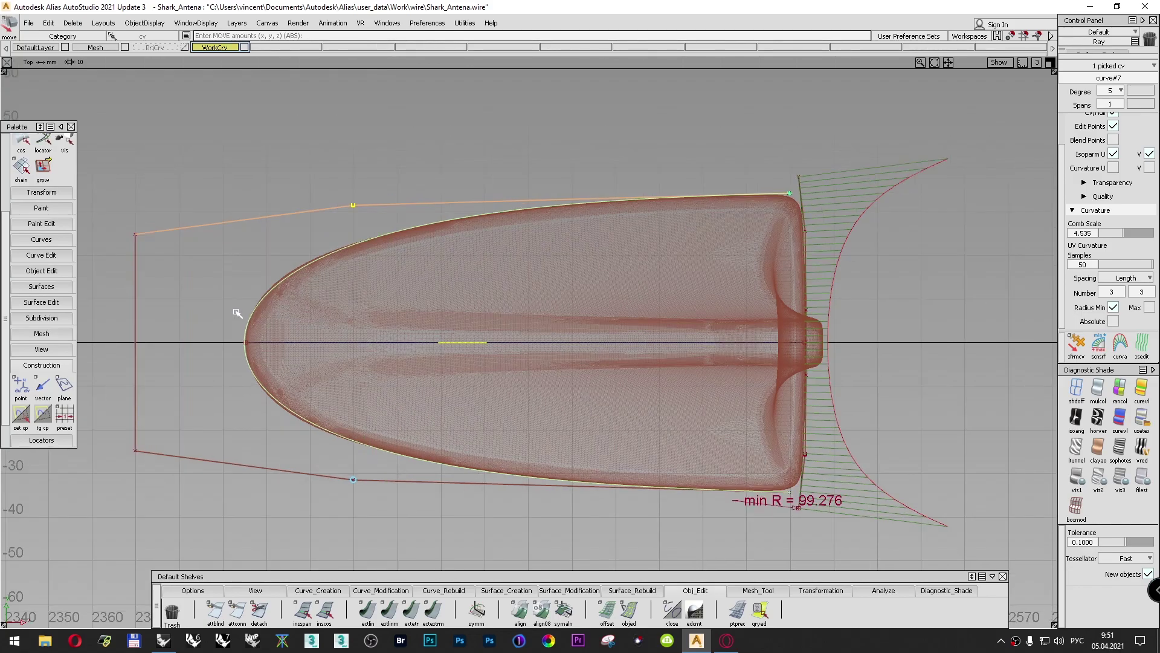
middle_click_drag(325, 226, 311, 225)
left_click(134, 236)
middle_click_drag(161, 218, 176, 211)
left_click(341, 205)
middle_click_drag(357, 189, 334, 189)
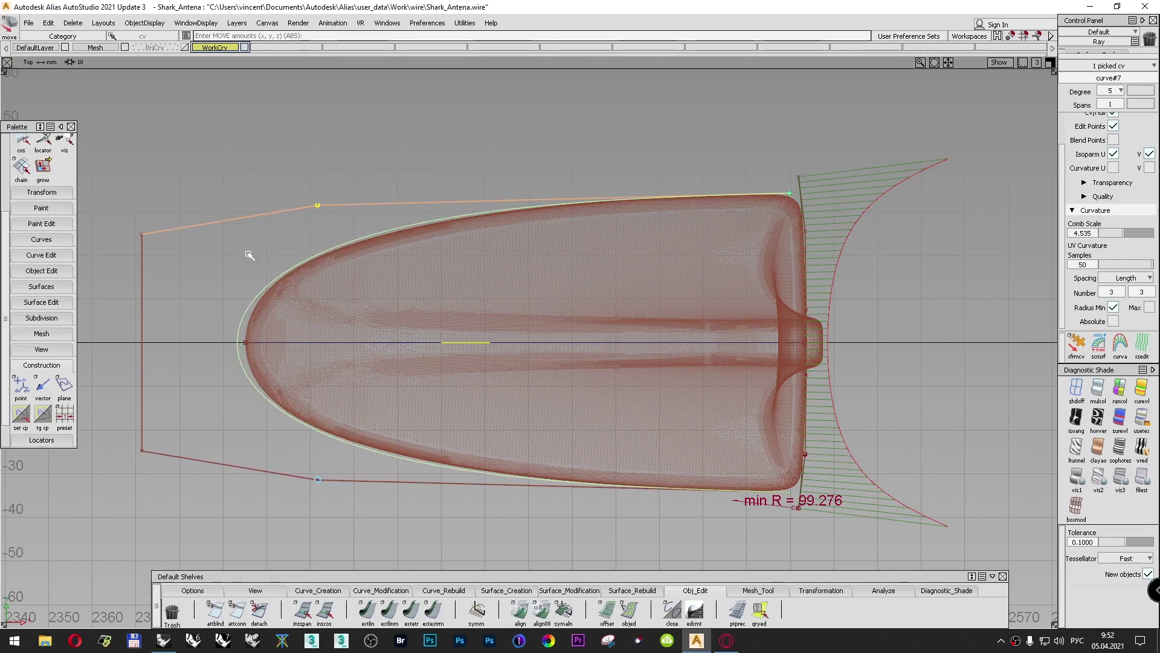
Step: Move the front CV rearward until the curve touches the nose, and shift the second CV slightly rearward
left_click(142, 236)
mouse_move(170, 199)
middle_mouse_down()
mouse_move(192, 189)
mouse_move(181, 202)
middle_mouse_up()
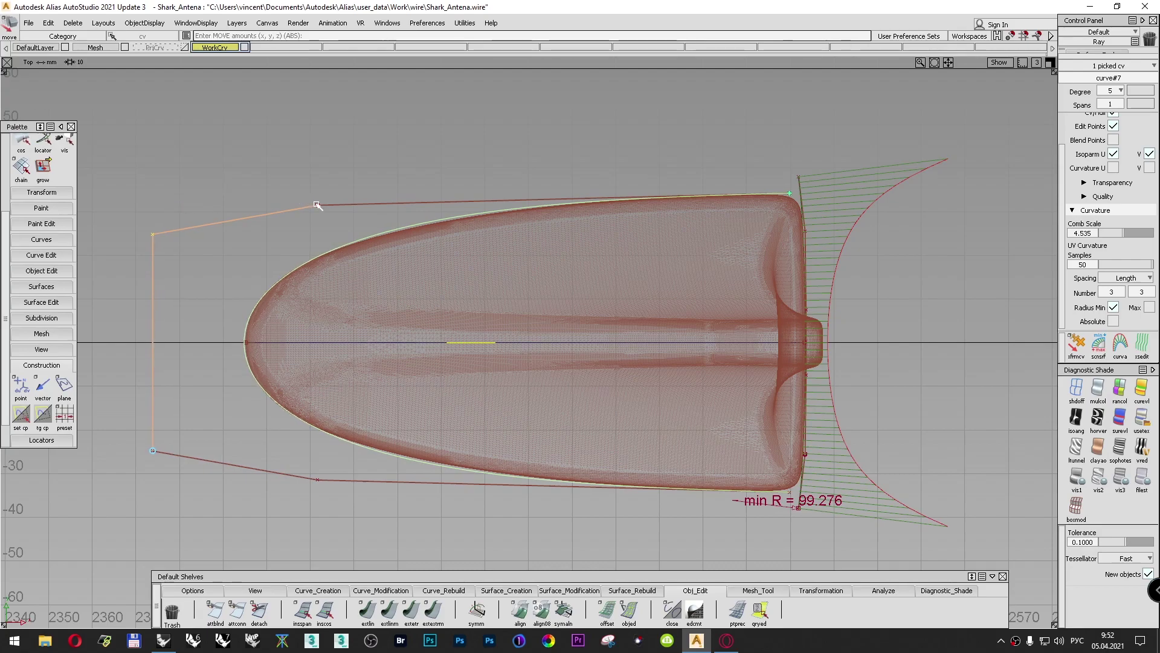
left_click(317, 204)
middle_click_drag(329, 194, 338, 191)
Step: Nudge the front CV outward and the second CV inward to tighten the curve against the mesh's side outline
left_click(154, 234)
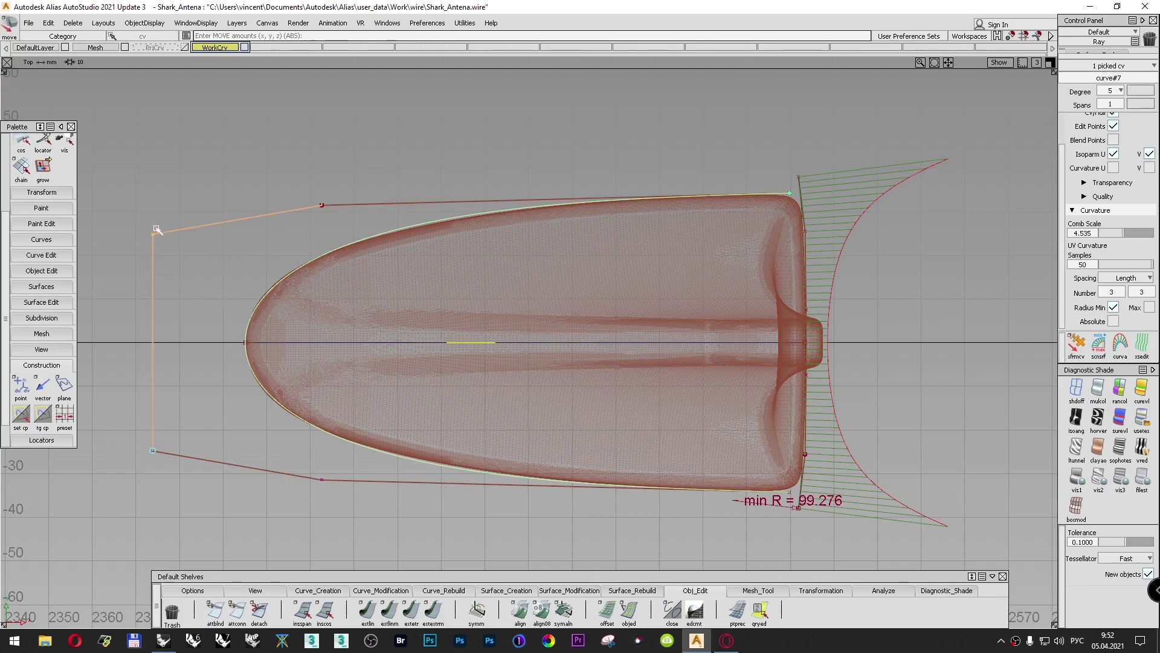
right_click_drag(175, 197, 178, 191)
left_click(324, 204)
right_click_drag(362, 193, 355, 196)
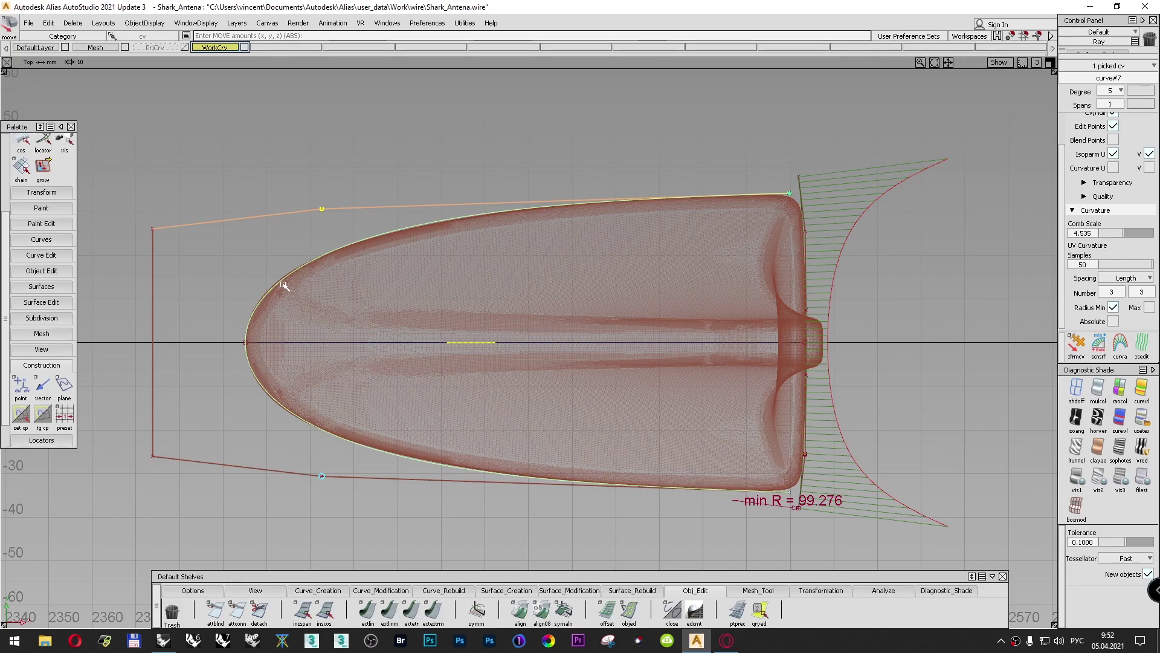
Step: Extend the outline curve's rear ends by about 4.87 mm so that they cross the rear curve
left_click(433, 610)
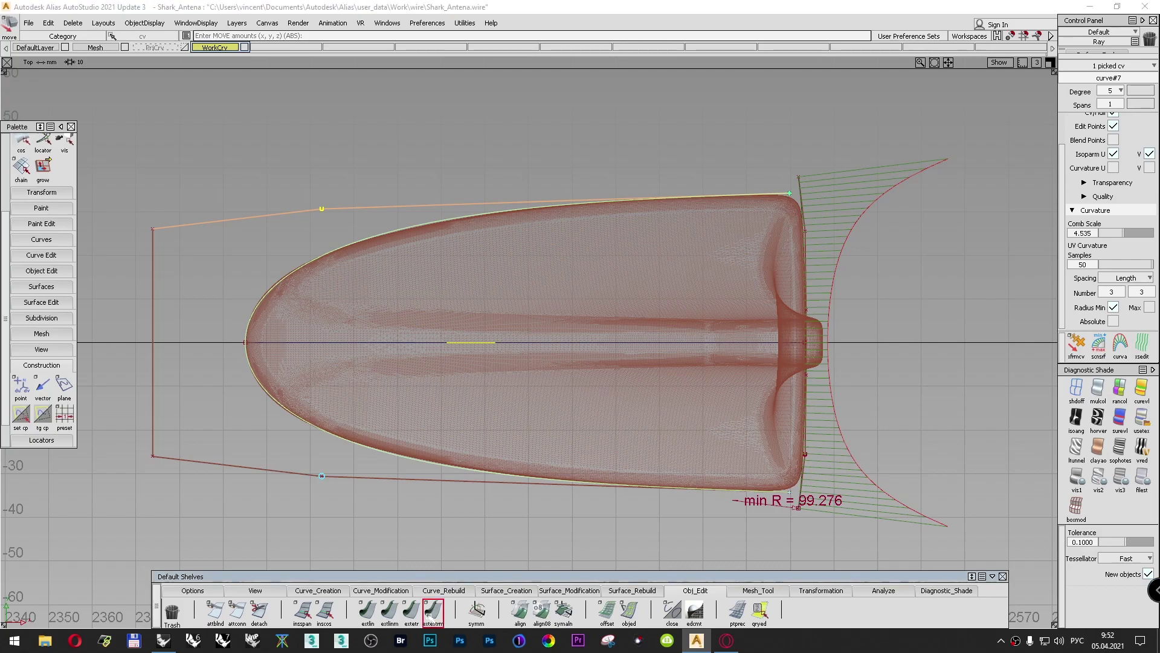
left_click(791, 197)
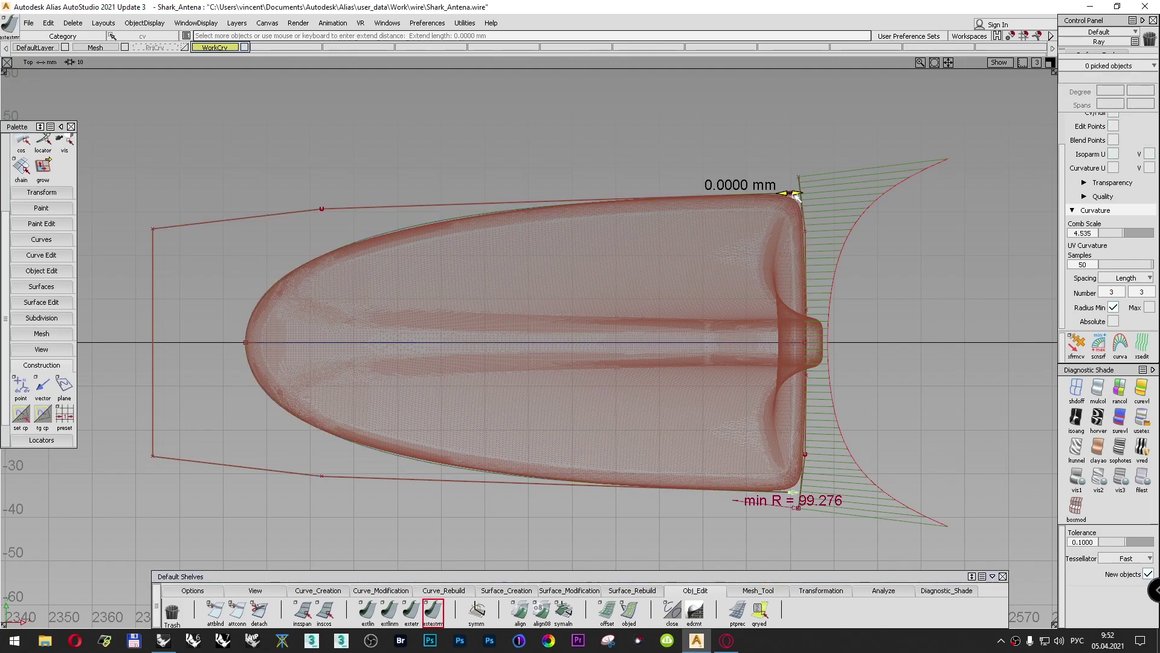
left_click_drag(797, 194, 831, 198)
left_click_drag(857, 195, 820, 206)
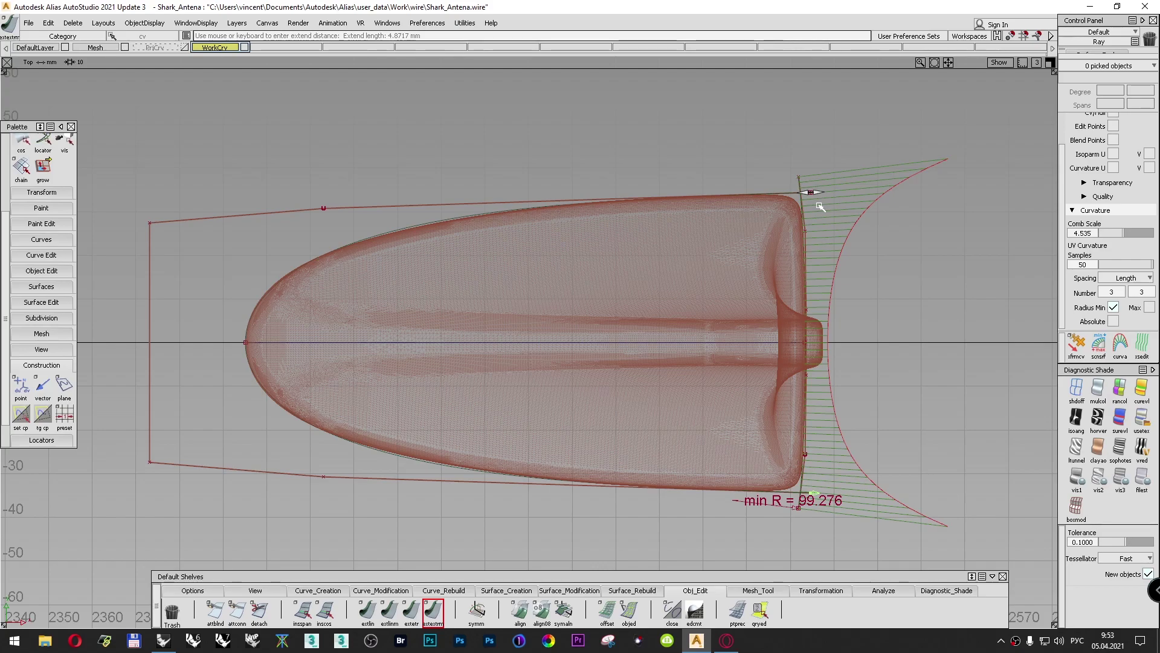
left_click_drag(956, 286, 956, 252, "ctrl+shift")
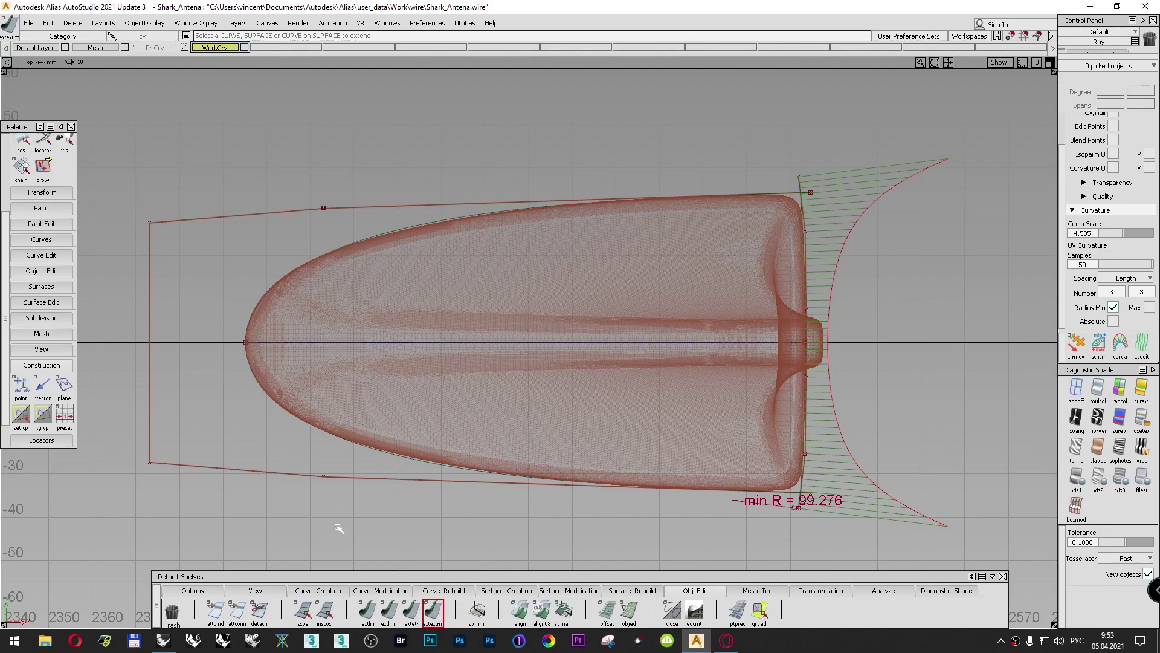
Step: Examine the top-view outline curve's location relative to the antenna mesh in the side and perspective views
key("F6")
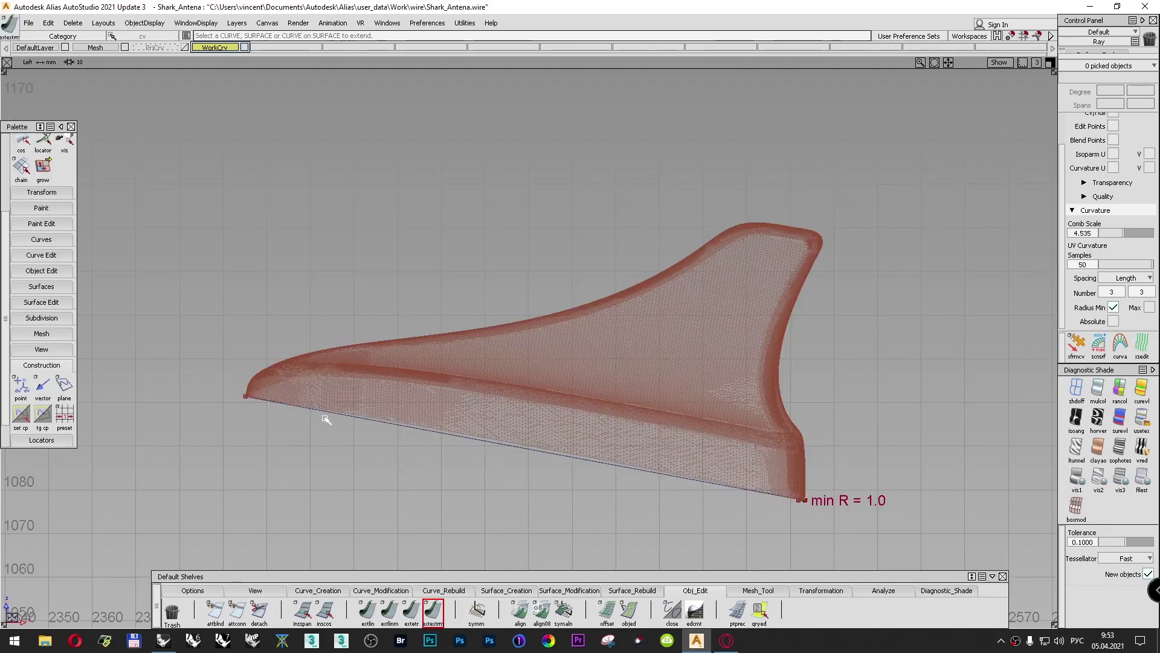
scroll(659, 339, "down", 10)
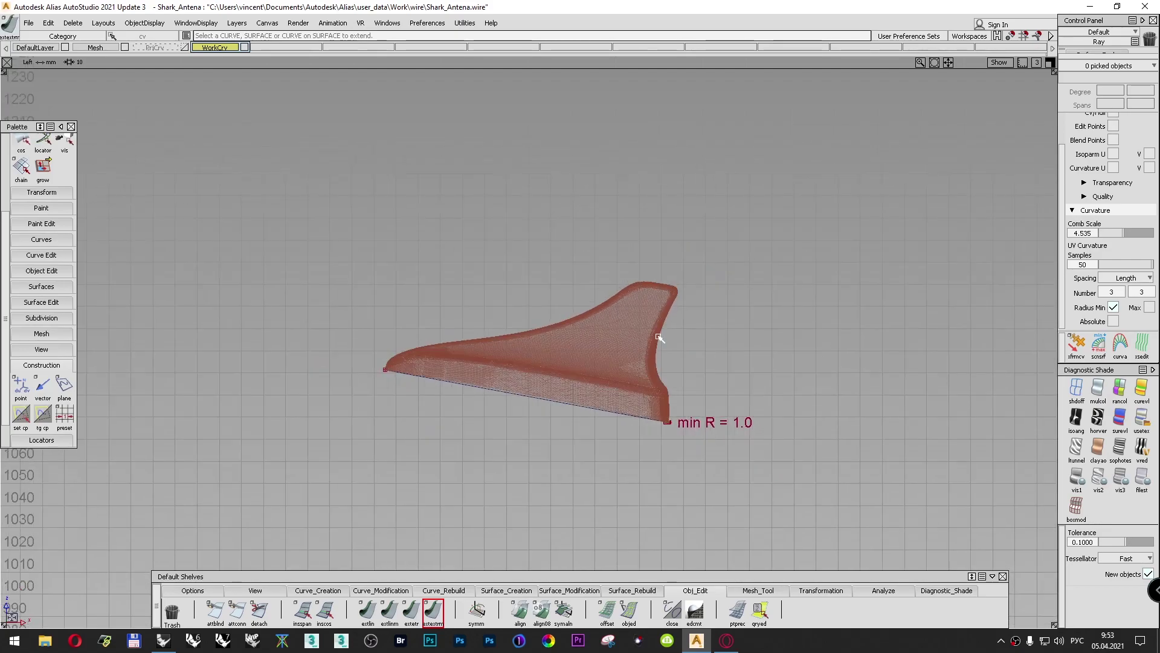
scroll(659, 339, "up", 3)
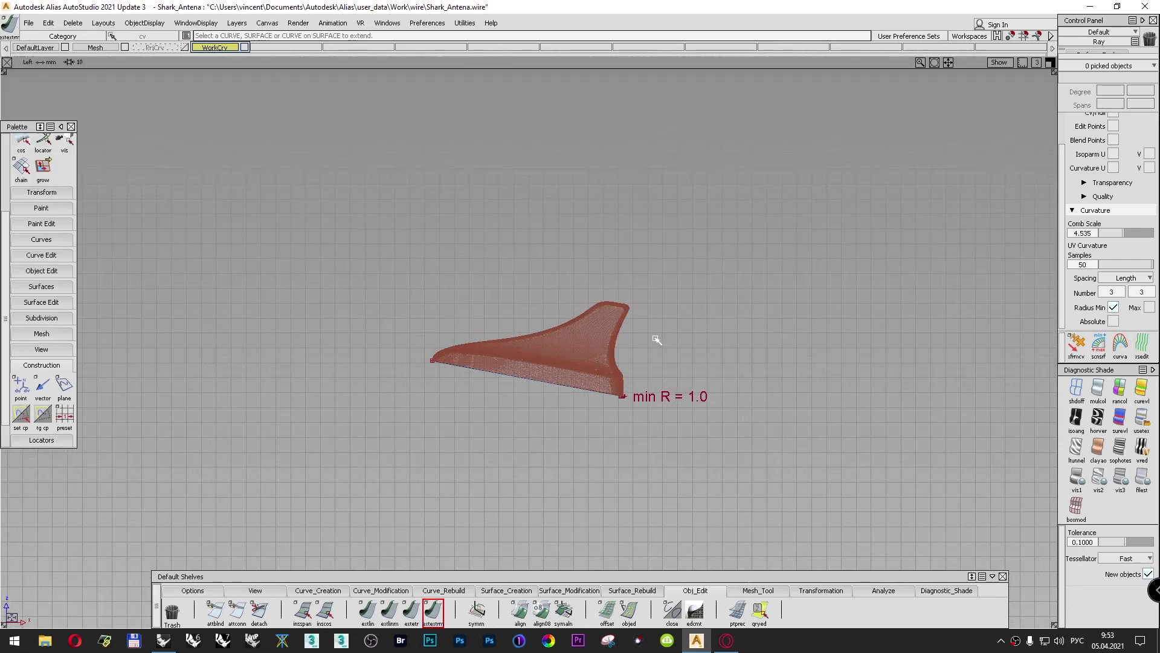
scroll(657, 339, "down", 2)
key("F8")
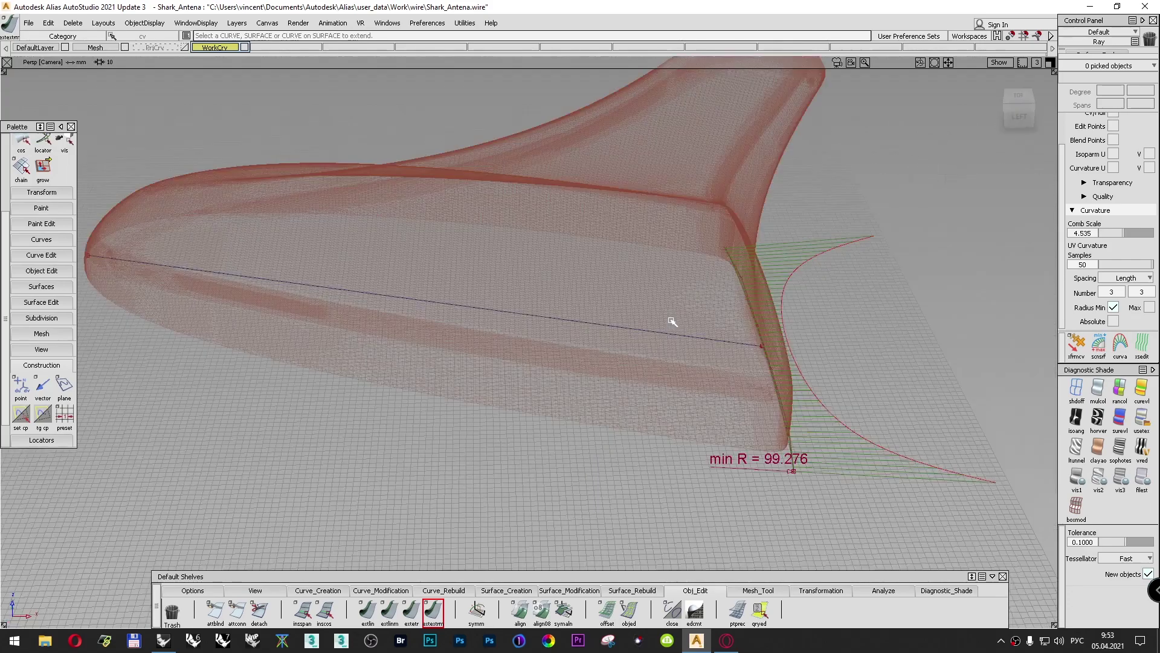
right_click_drag(671, 321, 623, 396, "alt+shift")
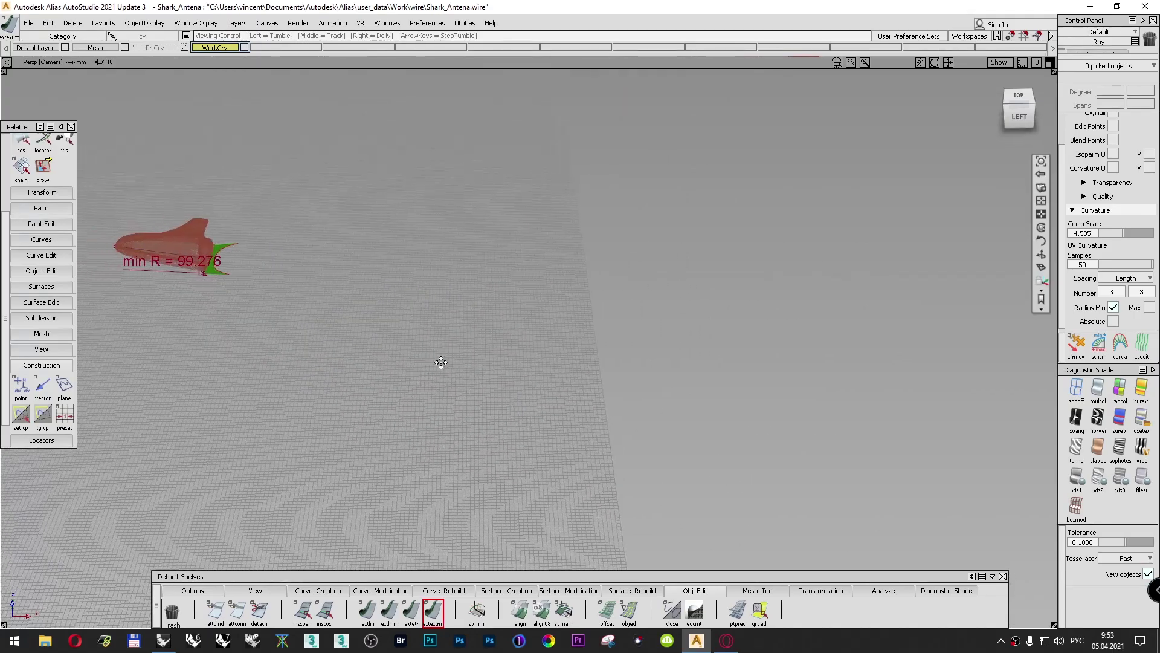
middle_click_drag(427, 363, 844, 328, "alt+shift")
right_click_drag(844, 329, 808, 327, "alt+shift")
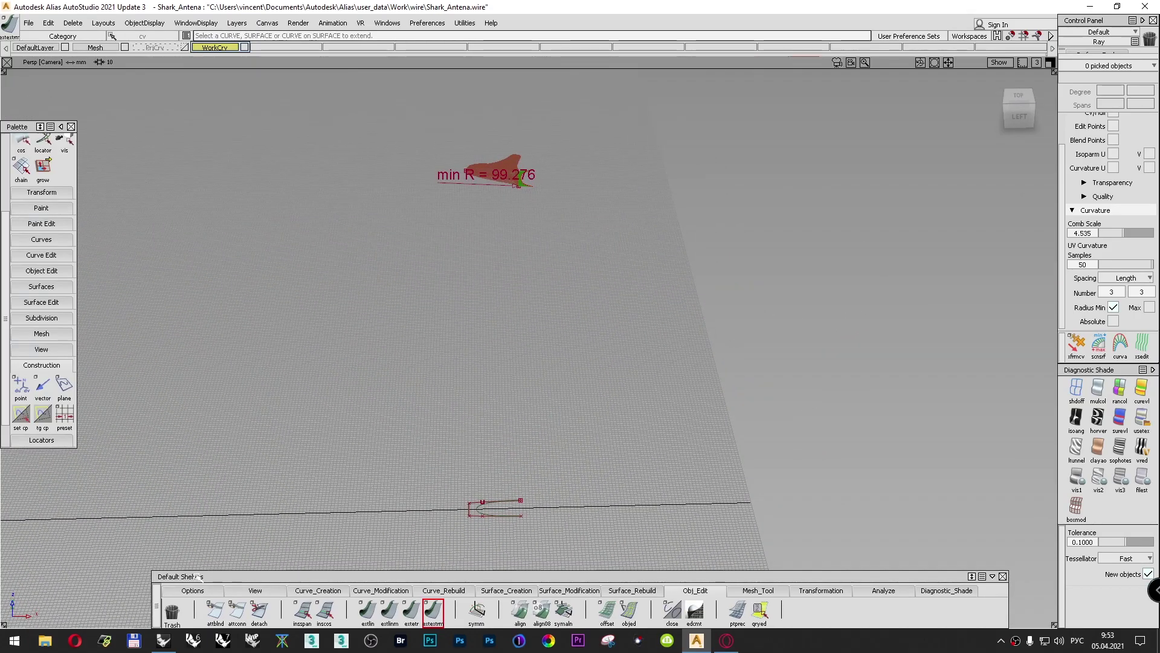
Step: Combine the flat top-view outline curve with the side-view base line into a 3D outline curve on the antenna's lower edge
left_click(357, 591)
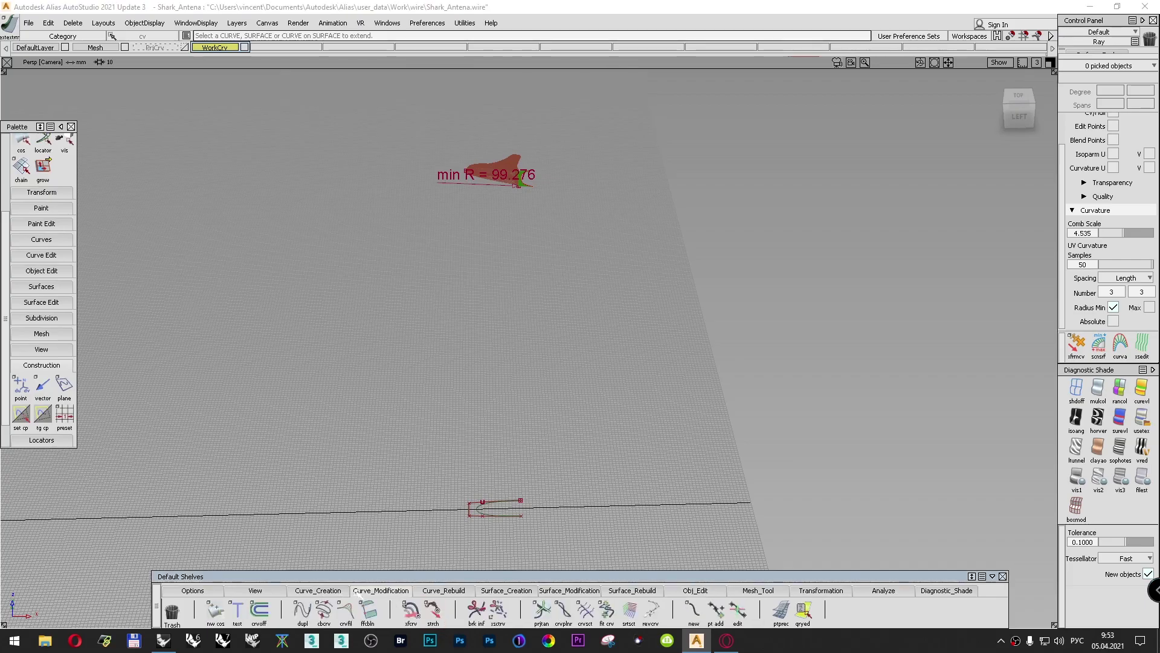
left_click(324, 612)
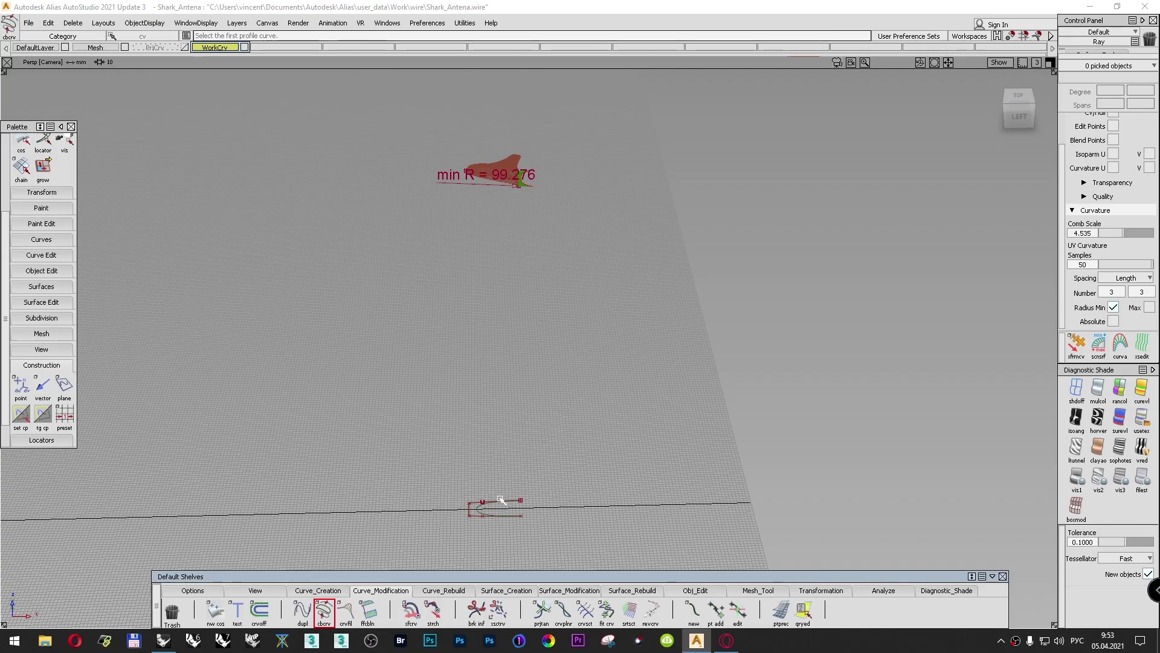
left_click(511, 518)
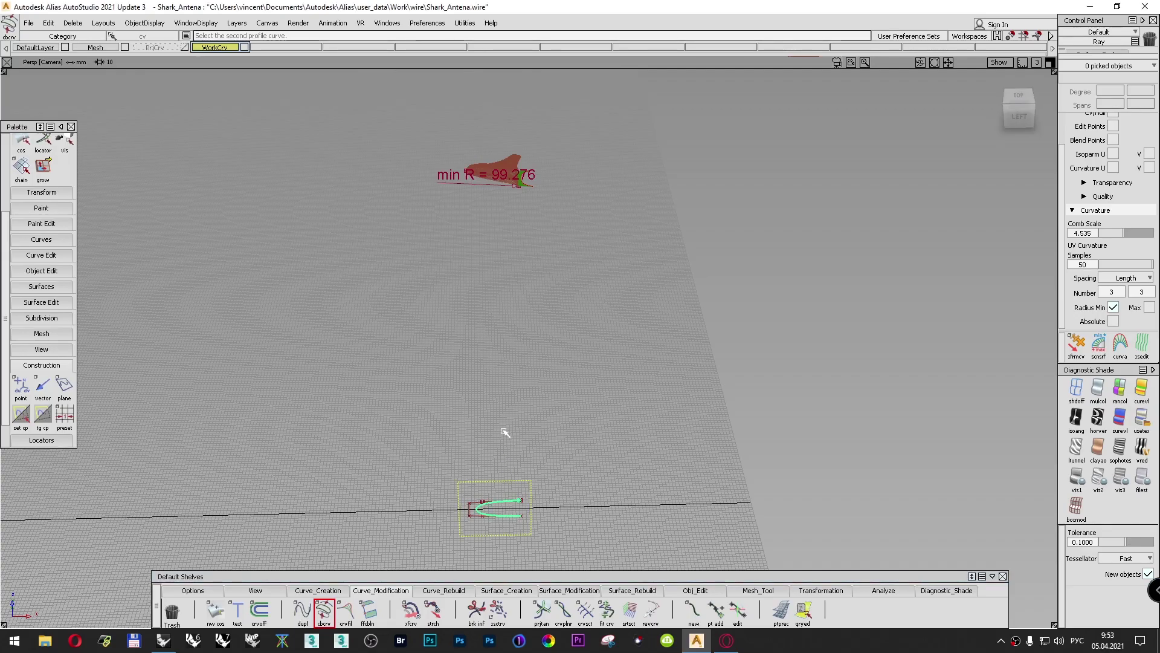
scroll(512, 149, "up", 7)
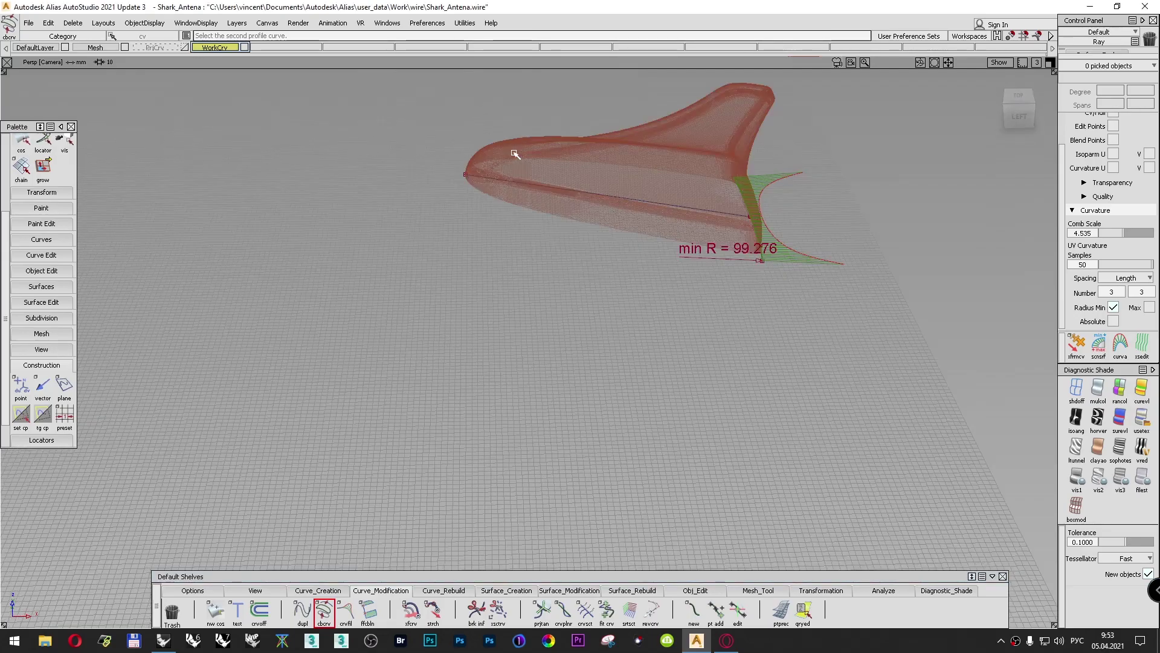
left_click(669, 206)
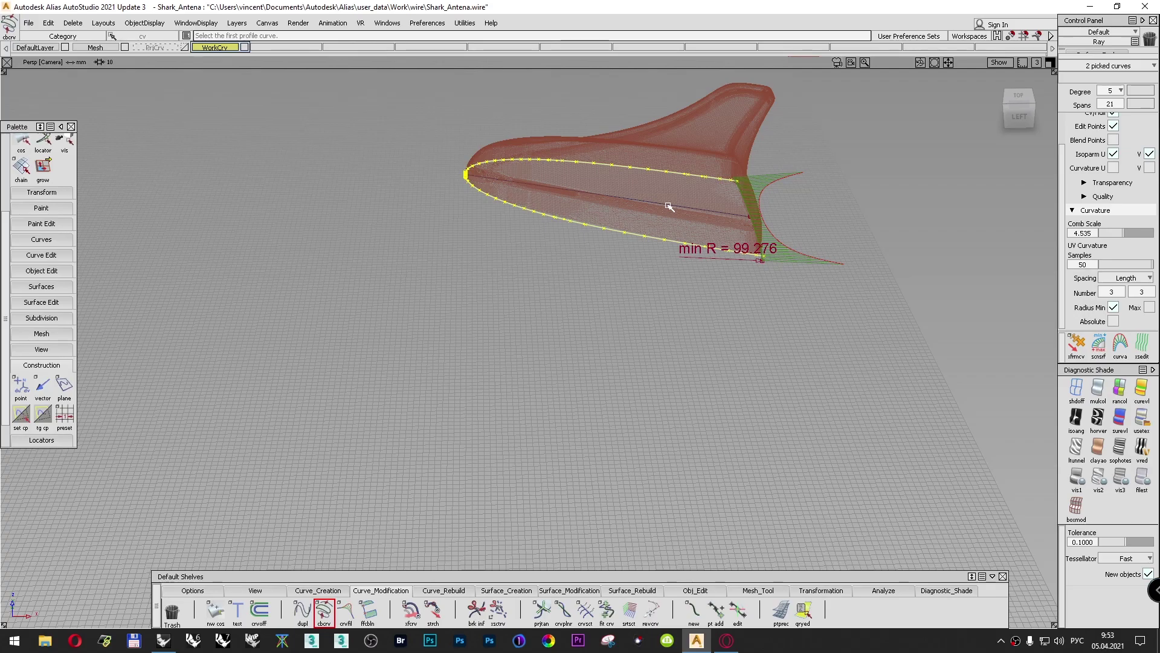
Step: Move the outline curve's front CVs rearward in the top view, pulling its nose back behind the base line's front end
mouse_move(466, 151)
right_mouse_down("alt+shift")
mouse_move(492, 101)
mouse_move(465, 168)
right_mouse_up("alt+shift")
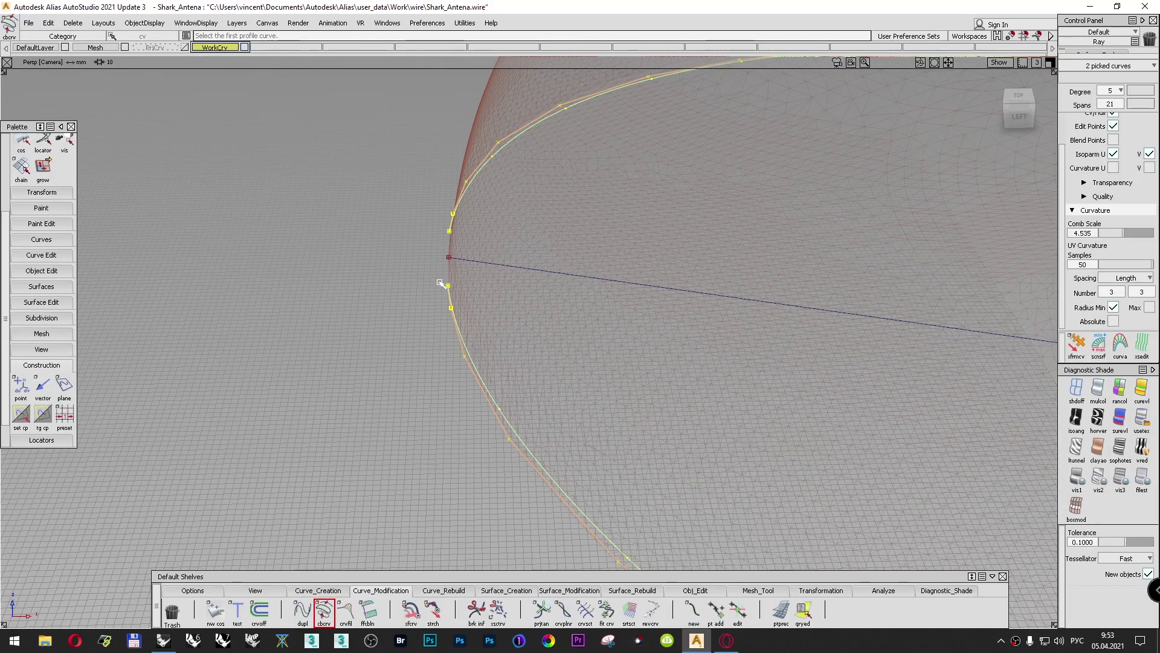
key("F5")
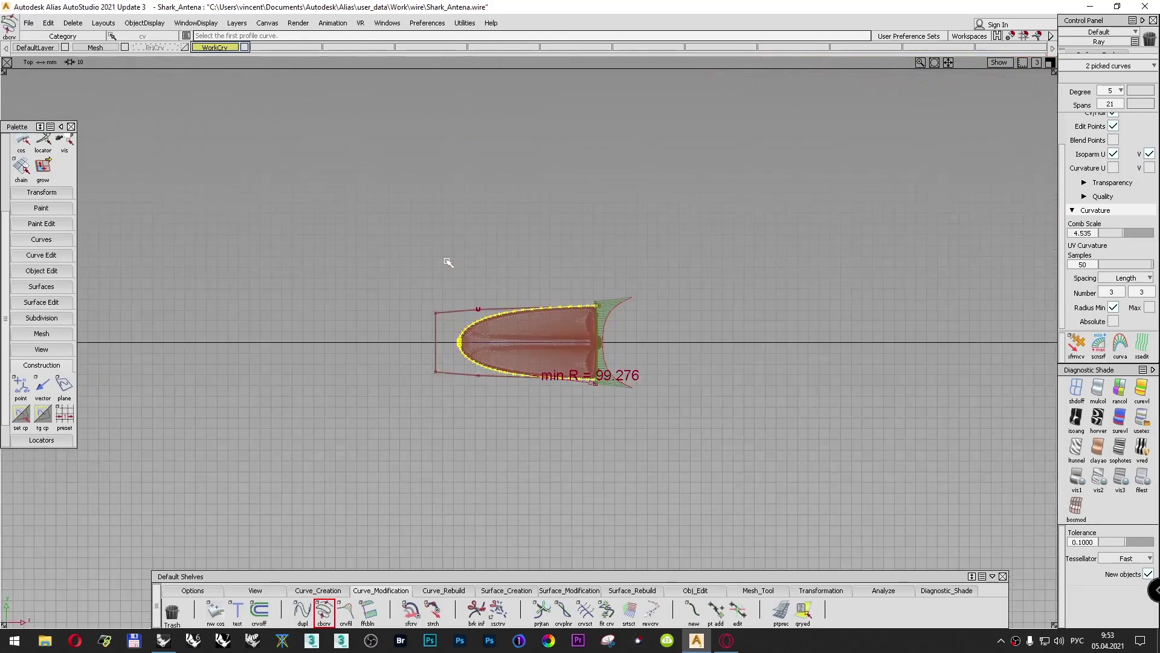
right_click_drag(450, 373, 463, 284, "alt+shift")
middle_click_drag(353, 313, 355, 312, "alt+shift")
mouse_move(355, 312)
right_mouse_down("alt+shift")
mouse_move(471, 308)
mouse_move(492, 230)
mouse_move(417, 254)
mouse_move(461, 331)
mouse_move(462, 390)
right_mouse_up("alt+shift")
middle_click_drag(461, 391, 451, 402, "alt+shift")
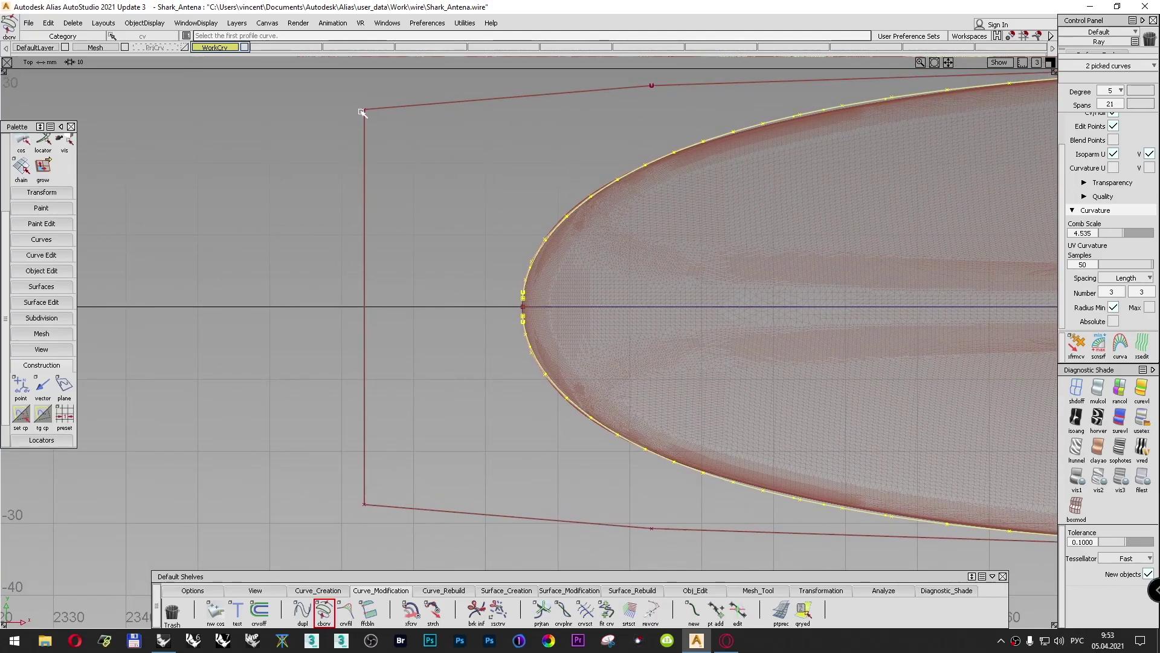
left_click_drag(334, 135, 333, 112, "ctrl+shift")
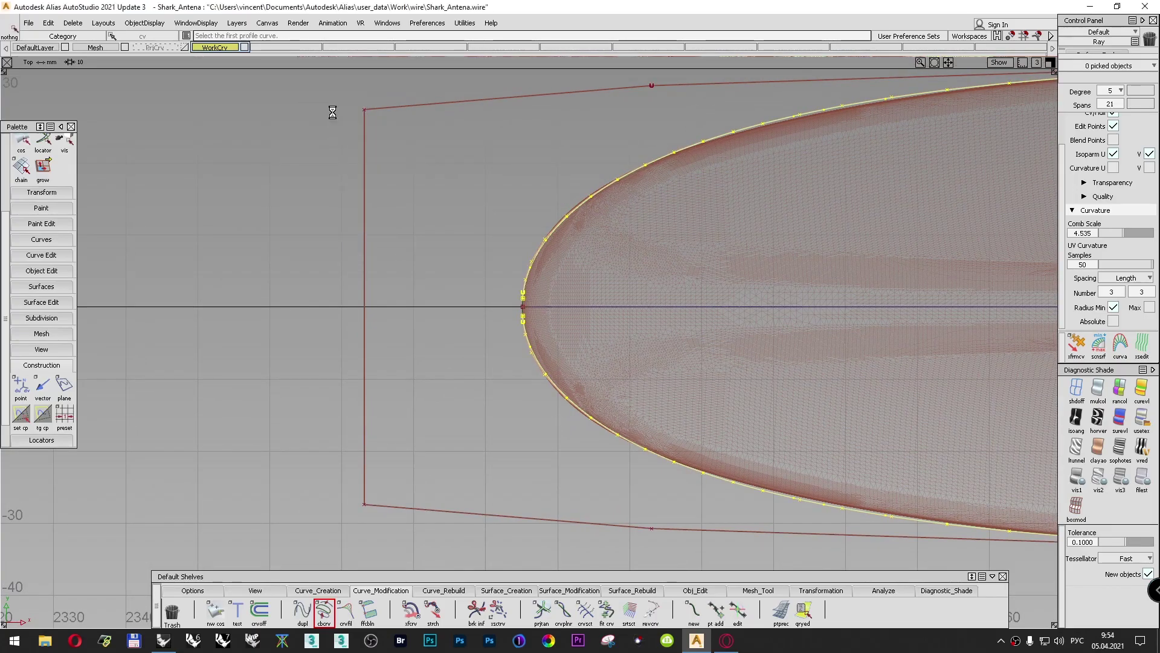
left_click_drag(248, 189, 296, 203, "ctrl+shift")
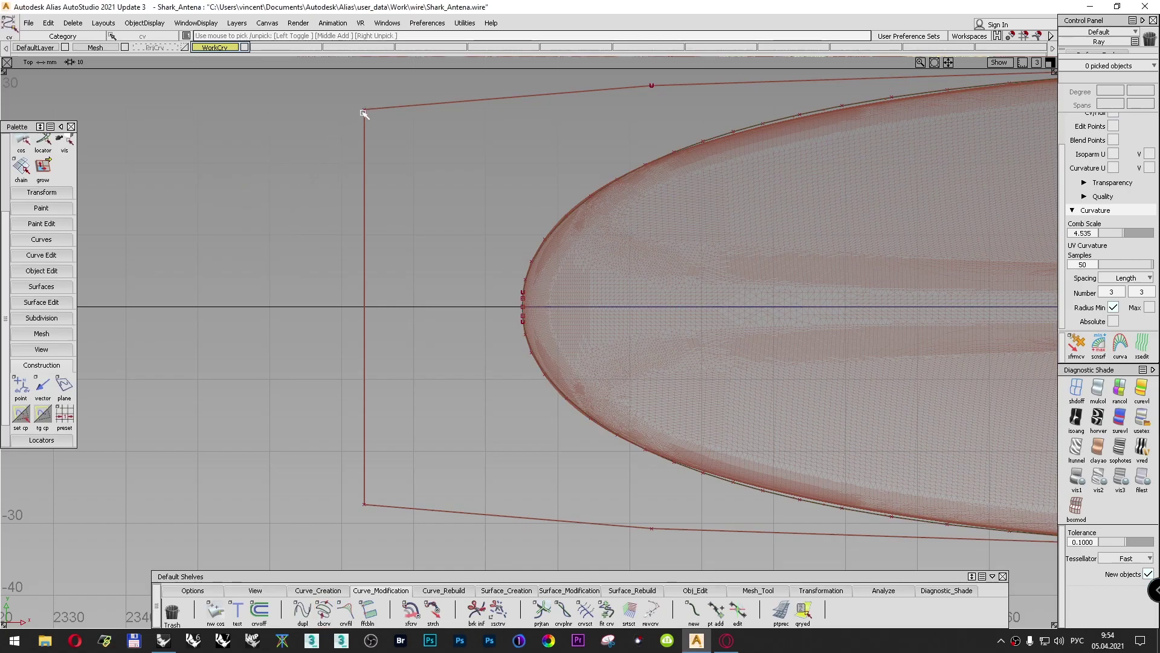
left_click(364, 112)
middle_click_drag(337, 115, 336, 88, "ctrl+shift")
mouse_move(392, 236)
left_mouse_down()
mouse_move(375, 236)
mouse_move(393, 238)
left_mouse_up()
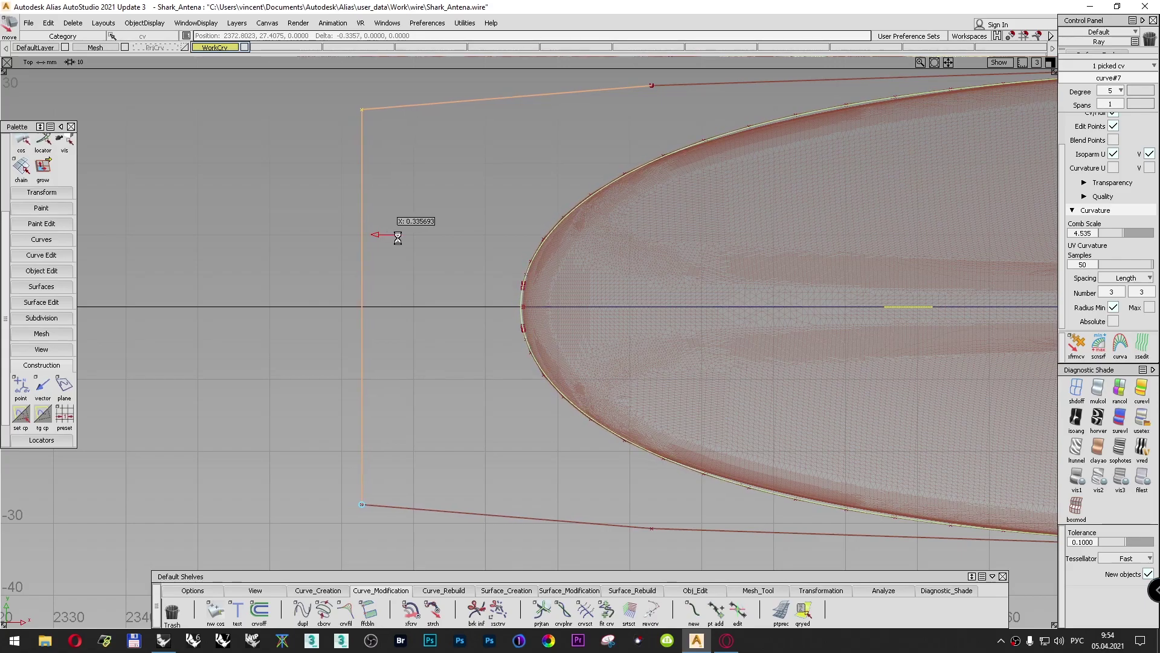
left_click_drag(397, 237, 400, 238)
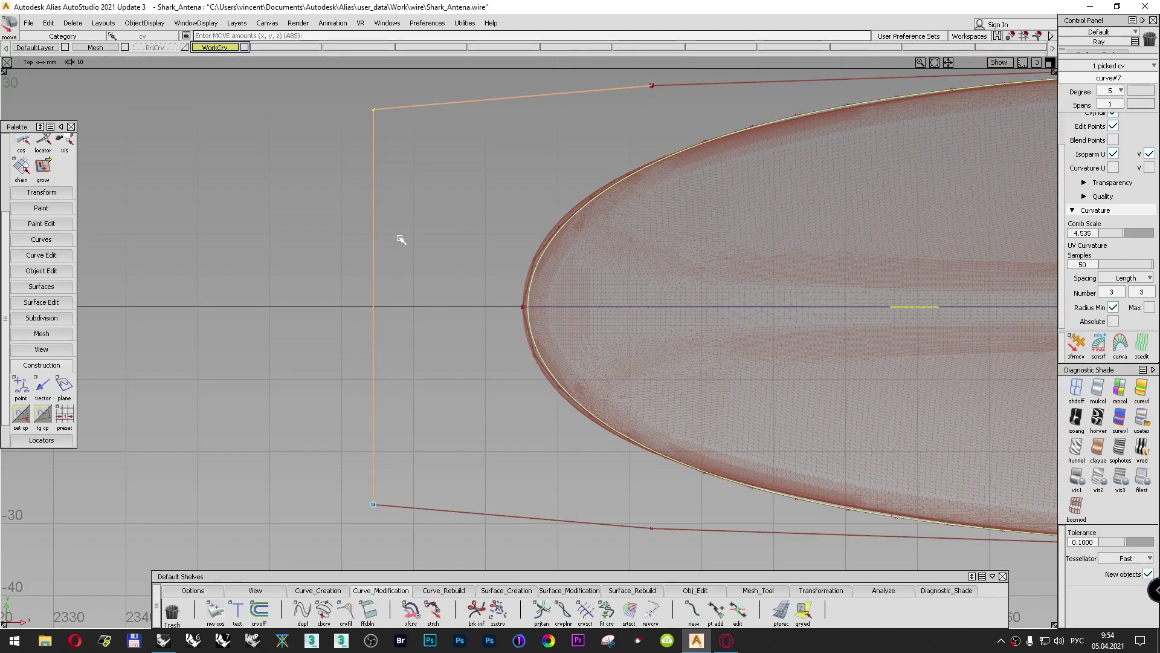
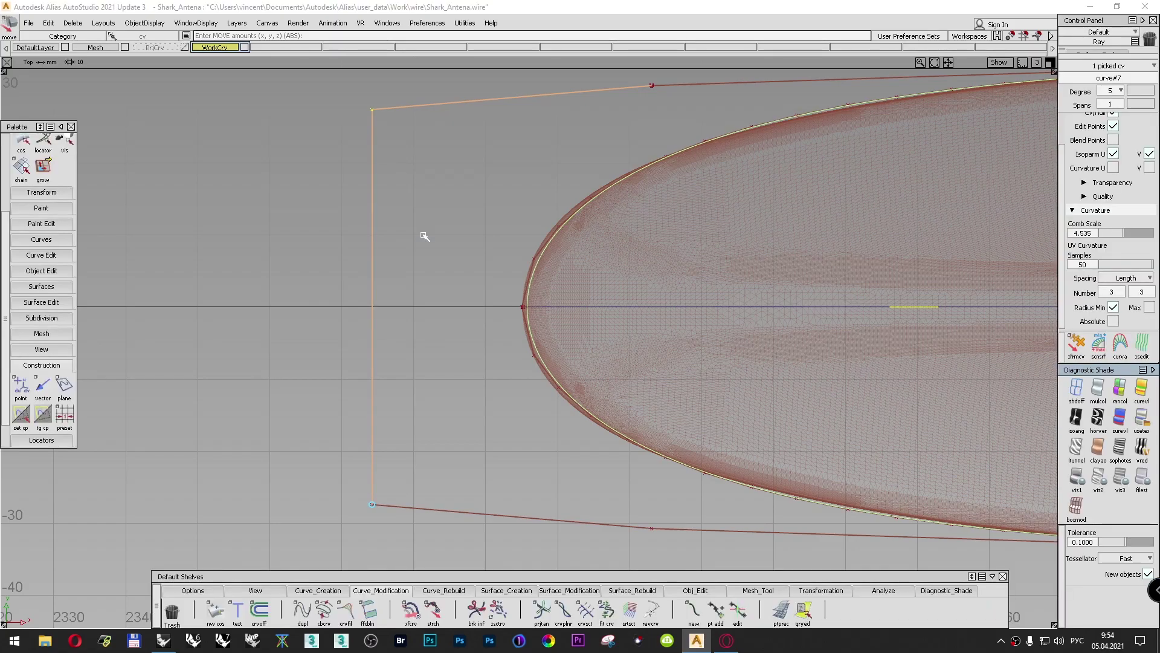
Step: Delete the 3D combined outline curve that has a gap at the antenna's nose
key("F8")
right_click_drag(470, 273, 443, 308, "alt+shift")
left_click(440, 296, "ctrl+shift")
left_click_drag(442, 296, 445, 266, "ctrl+shift")
left_click_drag(530, 266, 527, 301, "ctrl+shift")
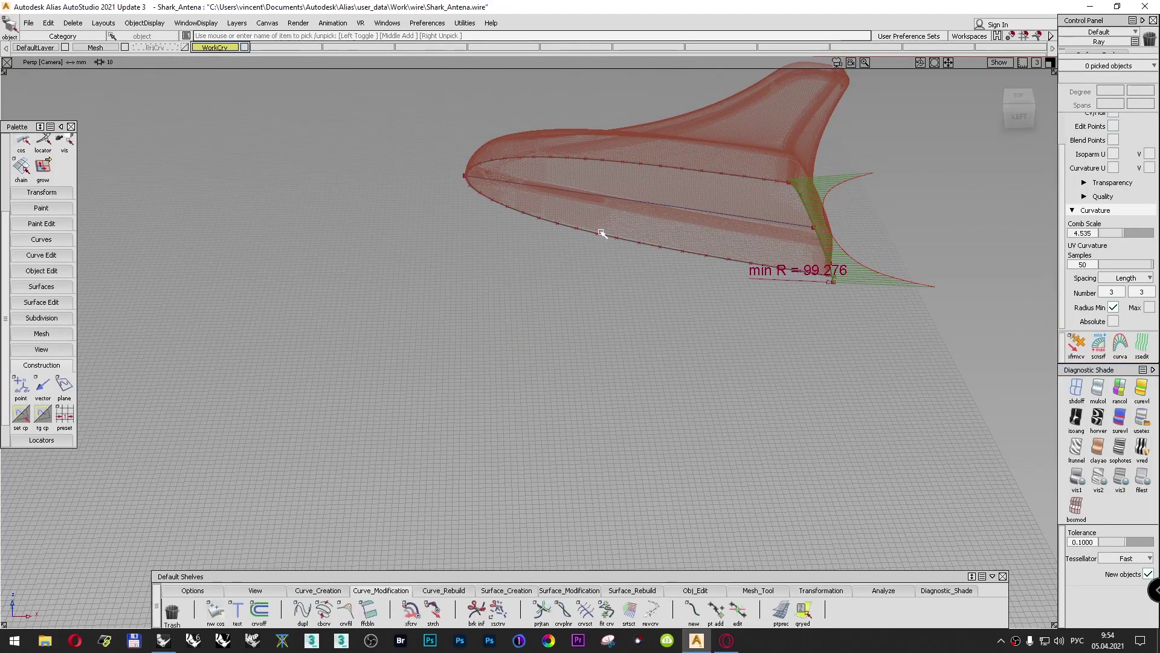
left_click(600, 238)
left_click(618, 239)
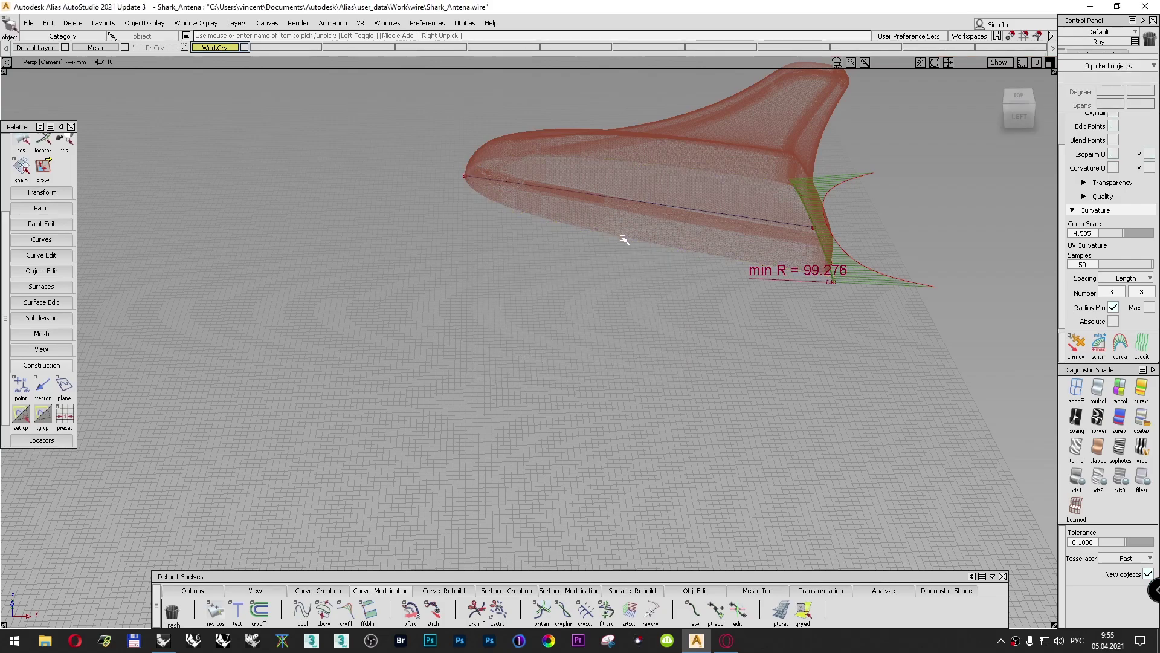
Step: Select the flat top-view outline curve and place its pivot at the curve's frontmost point
key("F5")
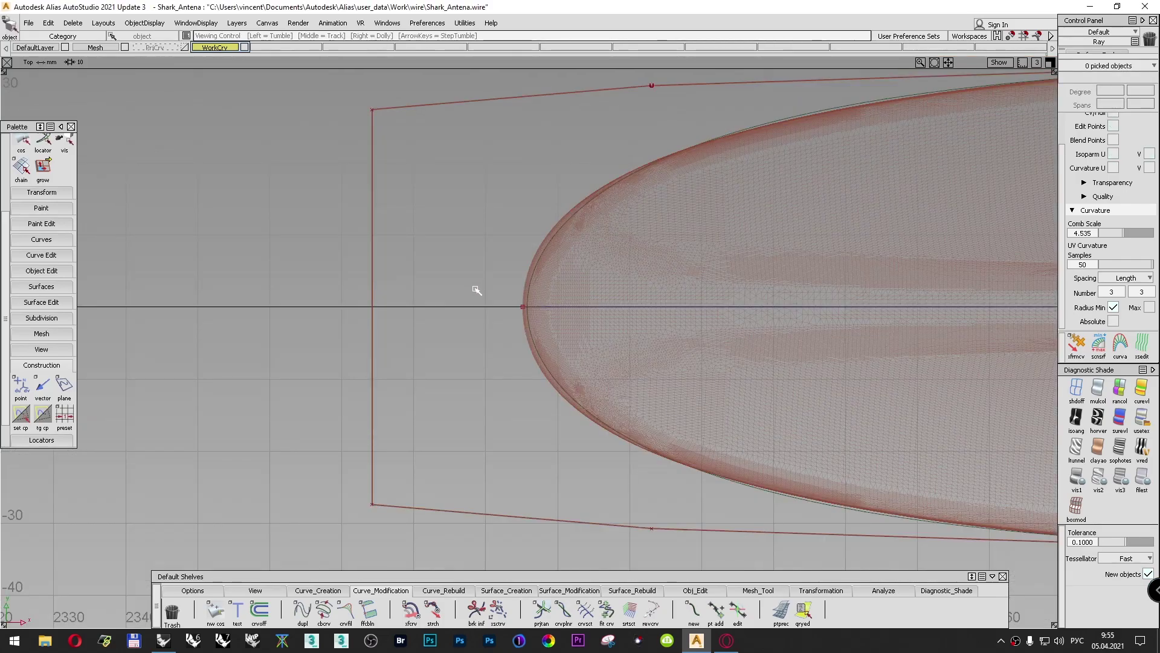
scroll(477, 280, "up", 2)
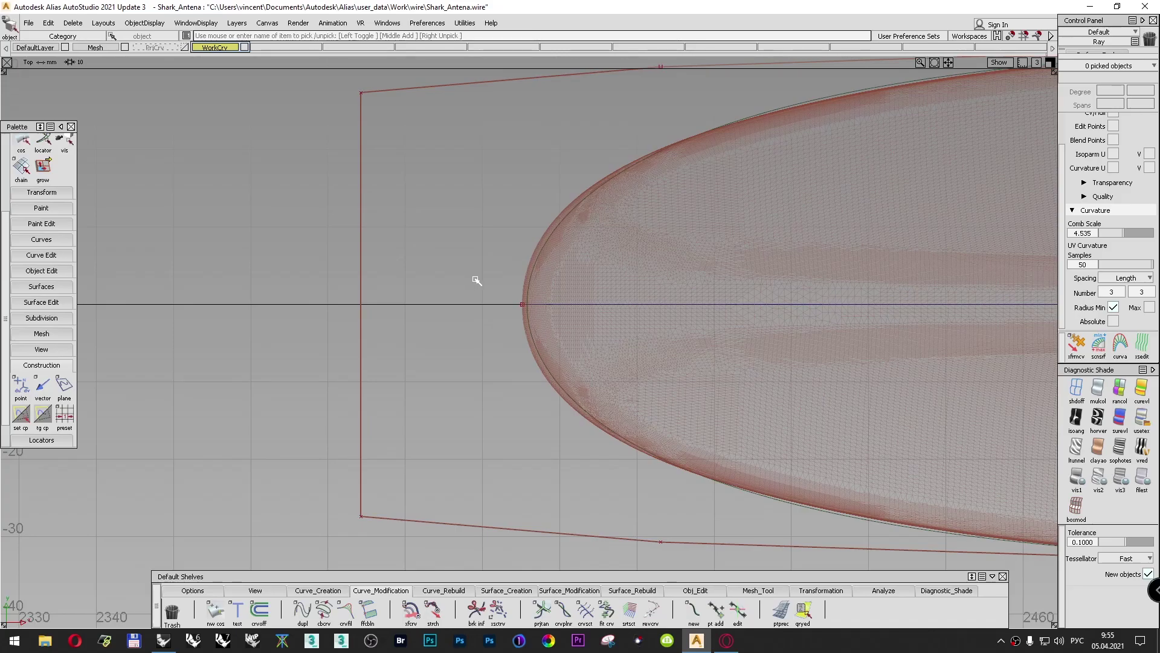
left_click_drag(453, 244, 509, 261, "ctrl+shift")
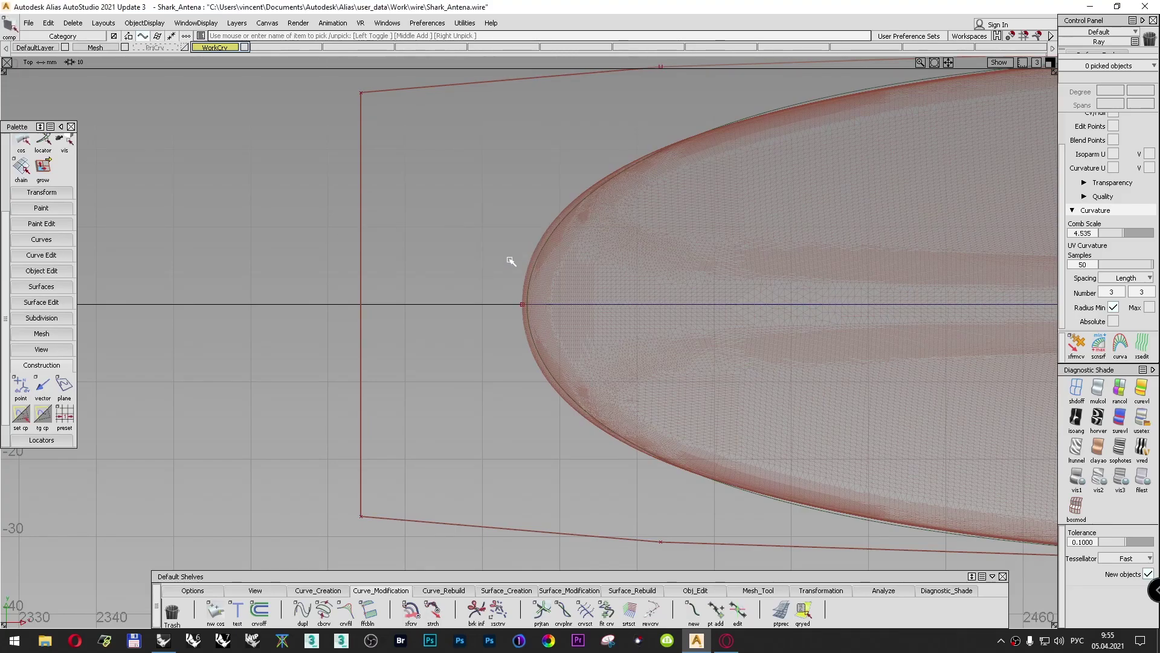
left_click(532, 269)
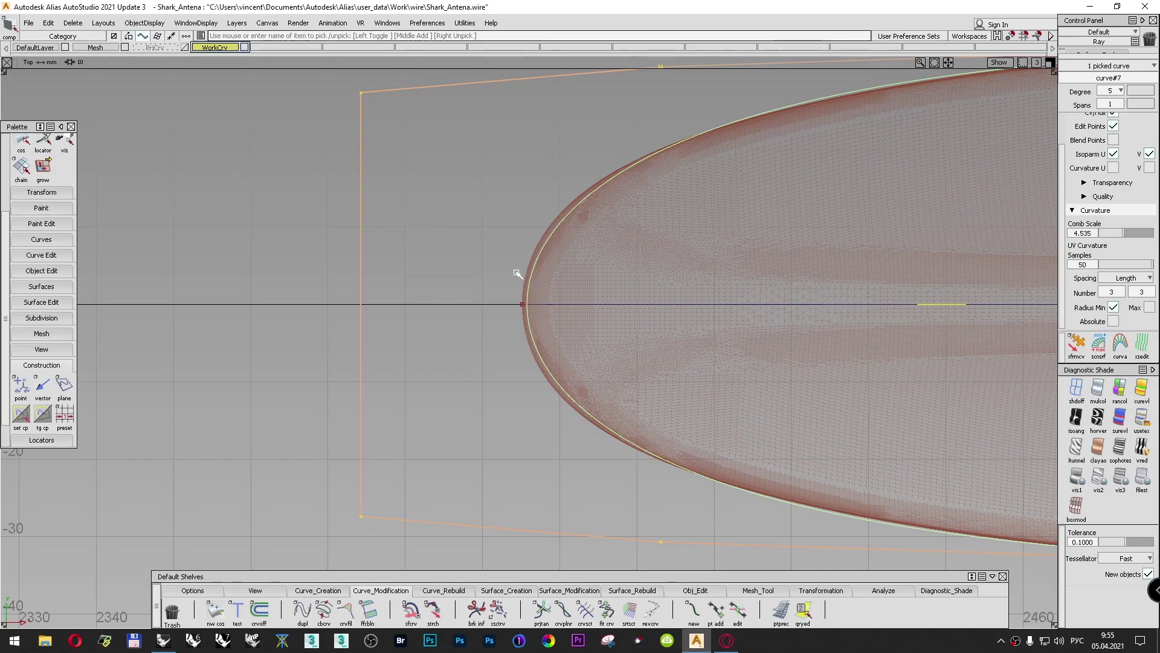
middle_click_drag(477, 227, 521, 242, "ctrl+shift")
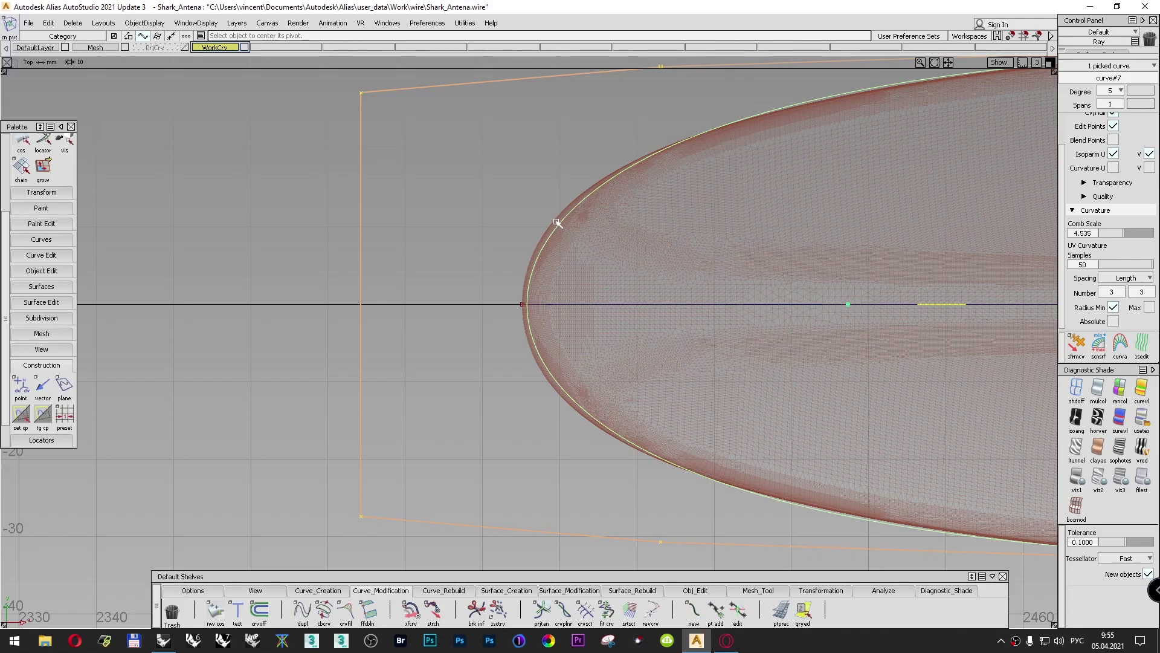
middle_click_drag(568, 179, 601, 171, "ctrl+shift")
left_click(529, 303)
Step: Move the outline curve forward so its nose meets the base line's front end, and lower it below the mesh in the side view
middle_click_drag(498, 226, 498, 199, "ctrl+shift")
left_click_drag(548, 305, 502, 308)
right_click_drag(477, 243, 428, 276, "alt+shift")
middle_click_drag(693, 278, 499, 248, "alt+shift")
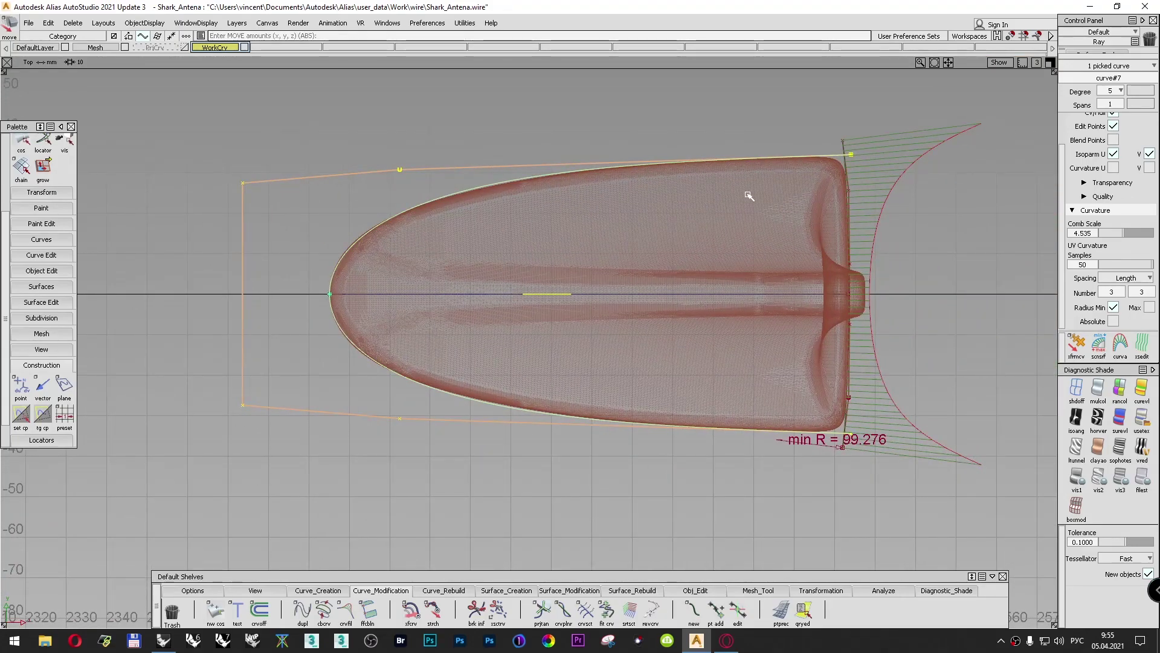
key("F6")
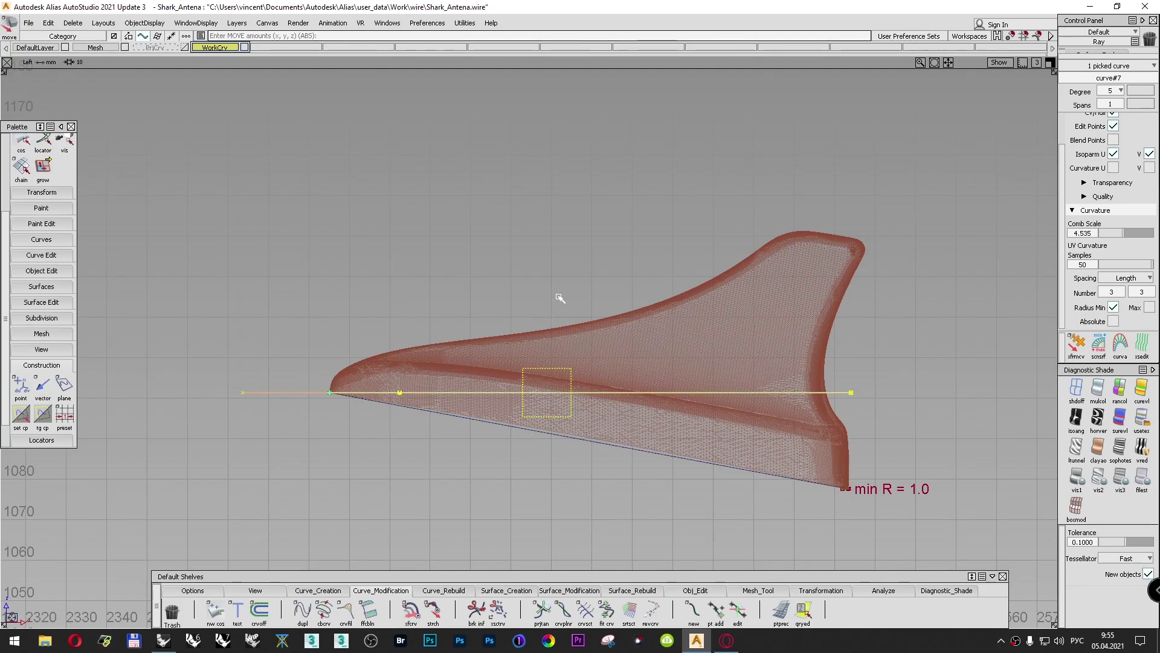
middle_click_drag(558, 282, 558, 263, "ctrl+shift")
right_click_drag(558, 267, 554, 375)
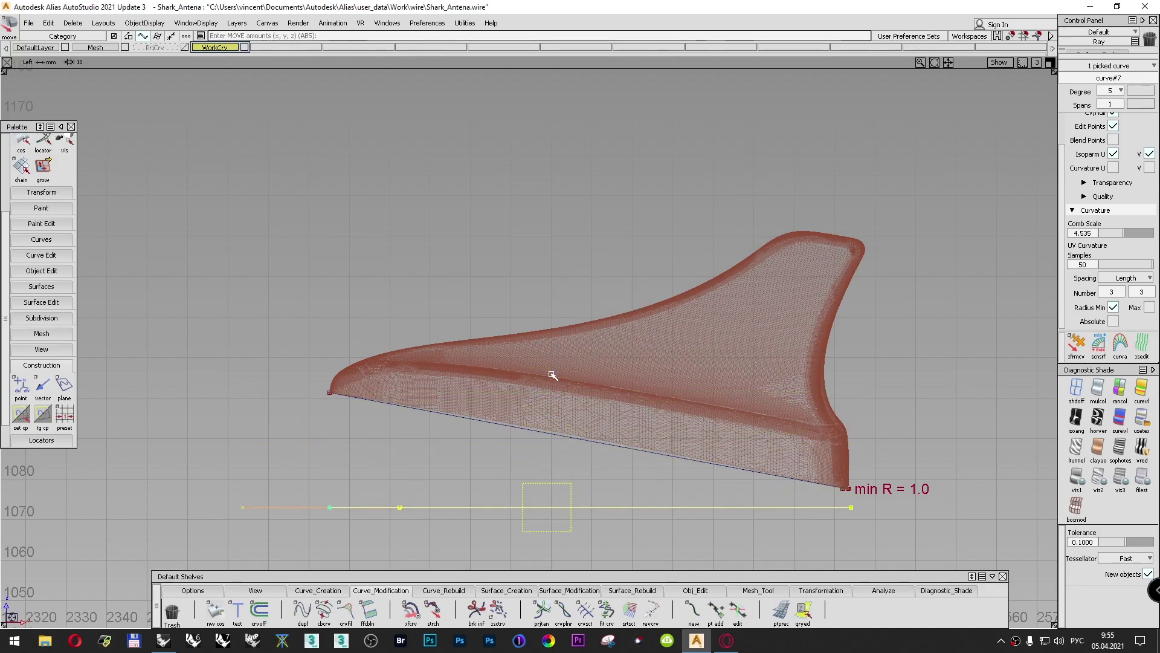
Step: Combine the lowered flat outline curve with the side-view base line into a new 3D outline curve on the antenna's lower edge
key("F8")
left_click_drag(393, 418, 393, 389, "ctrl+shift")
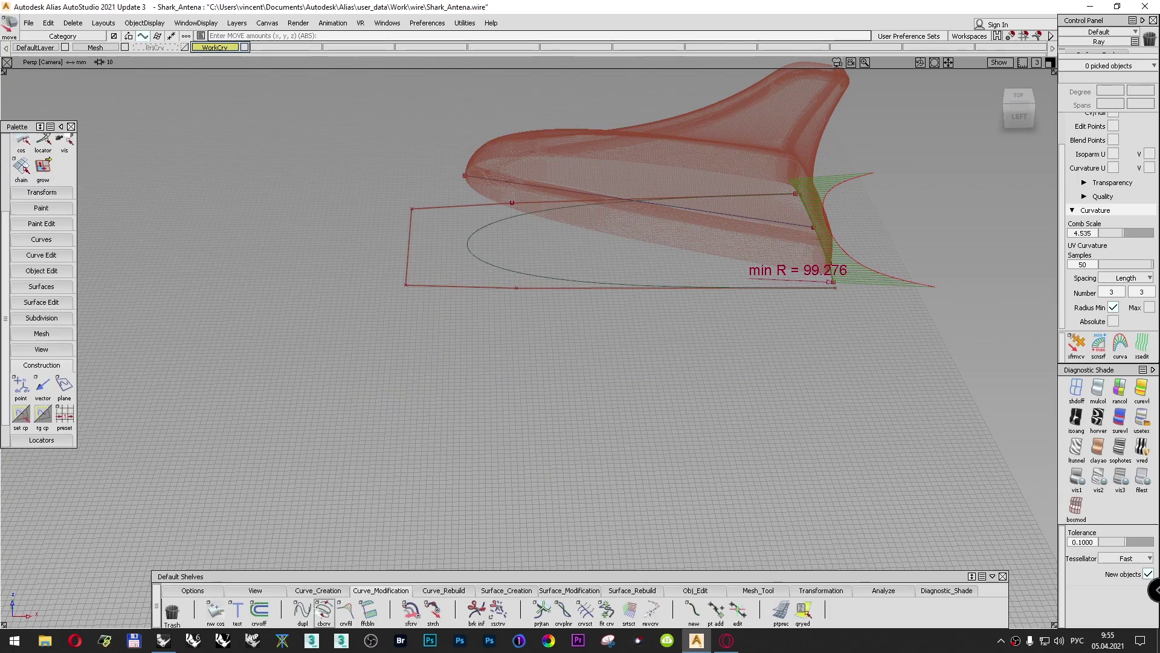
left_click(324, 610)
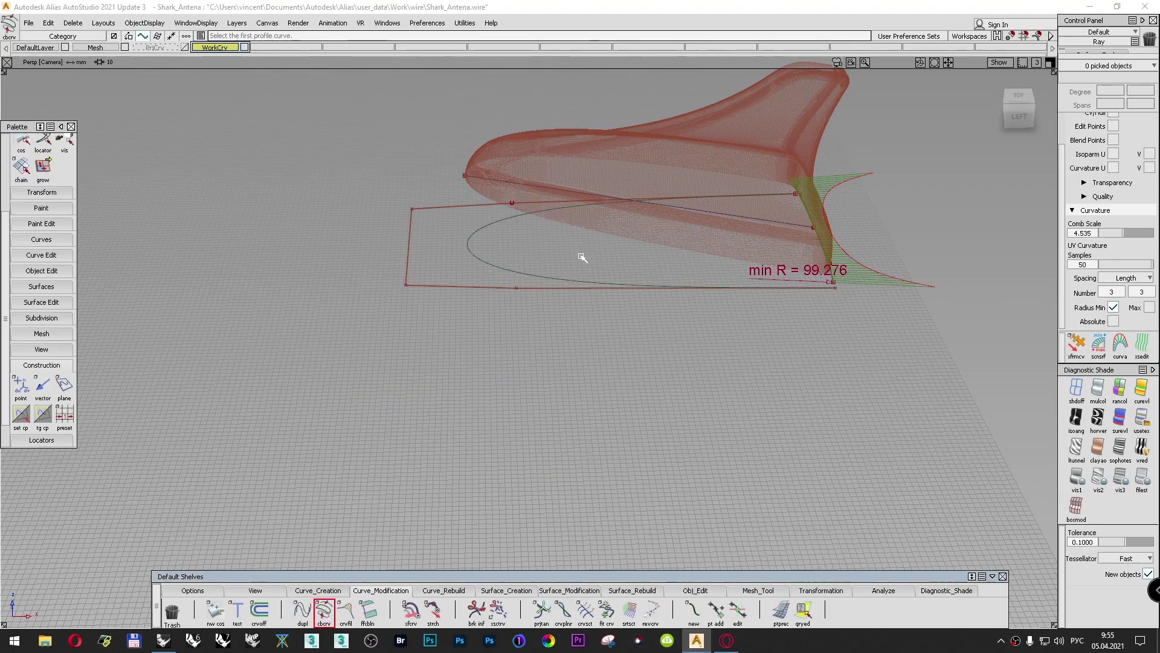
left_click(602, 279)
left_click(701, 209)
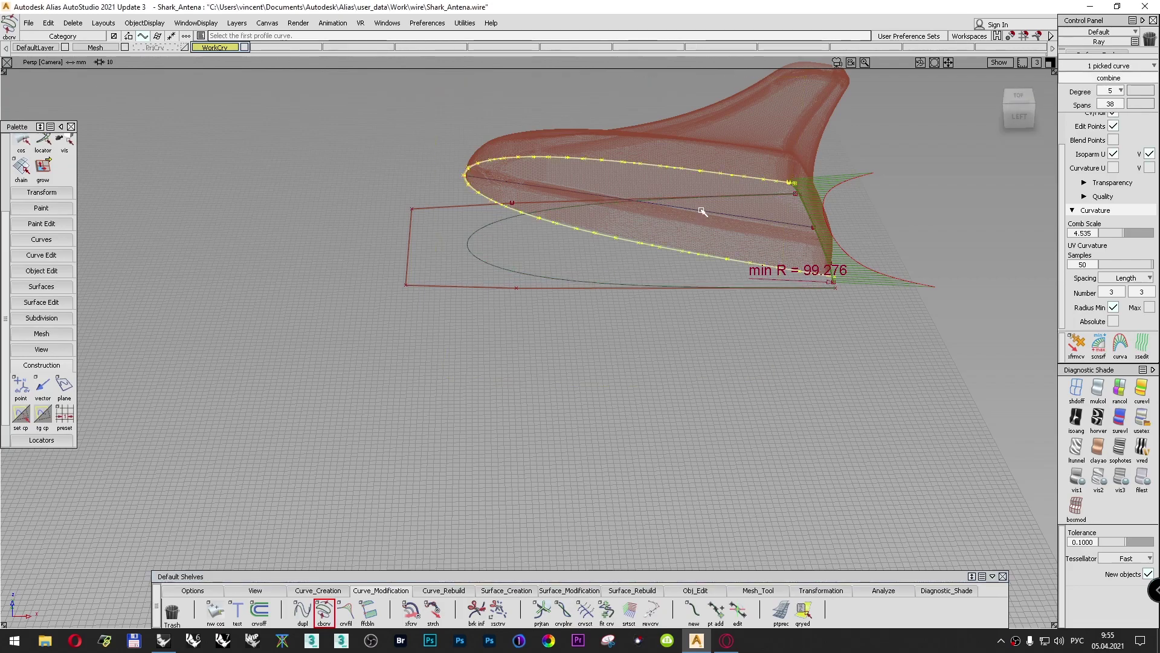
Step: Check the combined curve around the nose and remove the flat top-view outline curve from view
right_click_drag(448, 168, 469, 88, "alt+shift")
middle_click_drag(469, 88, 454, 233, "alt+shift")
right_click_drag(453, 233, 444, 344, "alt+shift")
middle_click_drag(560, 318, 477, 392, "alt+shift")
mouse_move(485, 168)
left_mouse_down("ctrl+shift")
mouse_move(484, 143)
mouse_move(483, 173)
left_mouse_up("ctrl+shift")
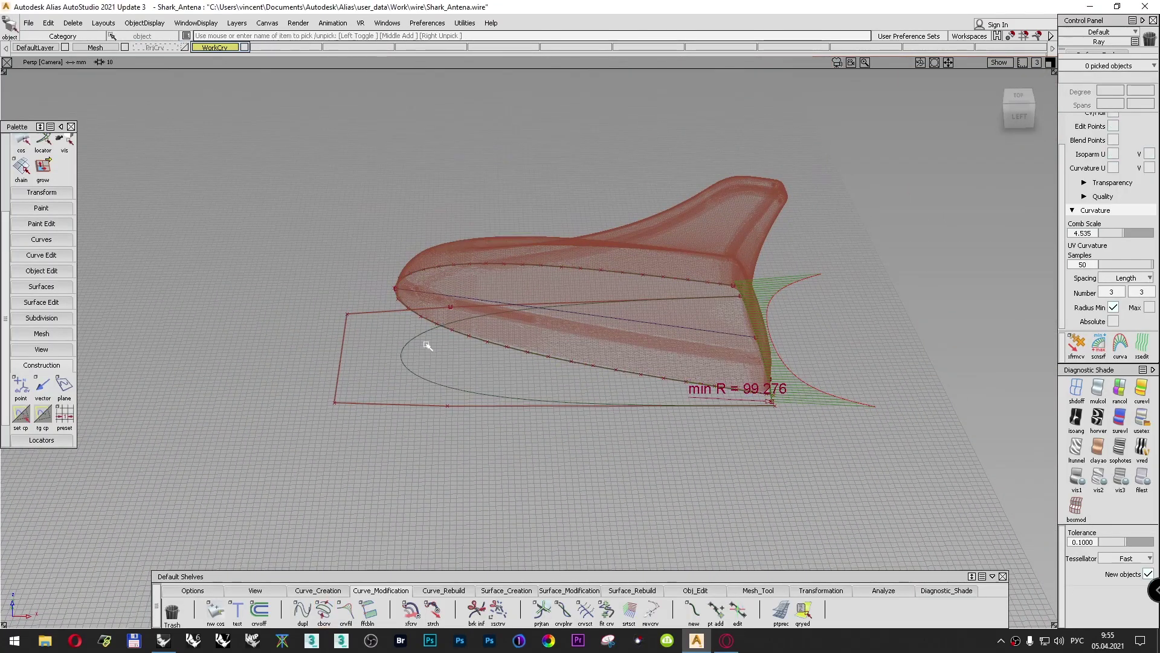
left_click(442, 381)
left_click(193, 591)
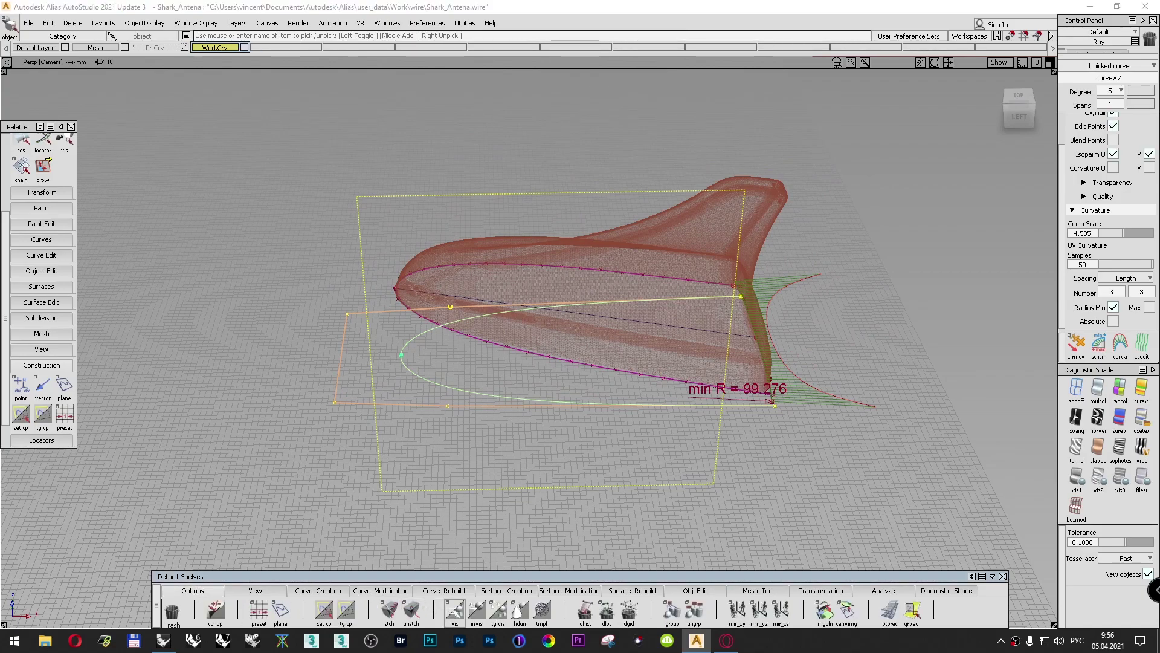
key("Delete")
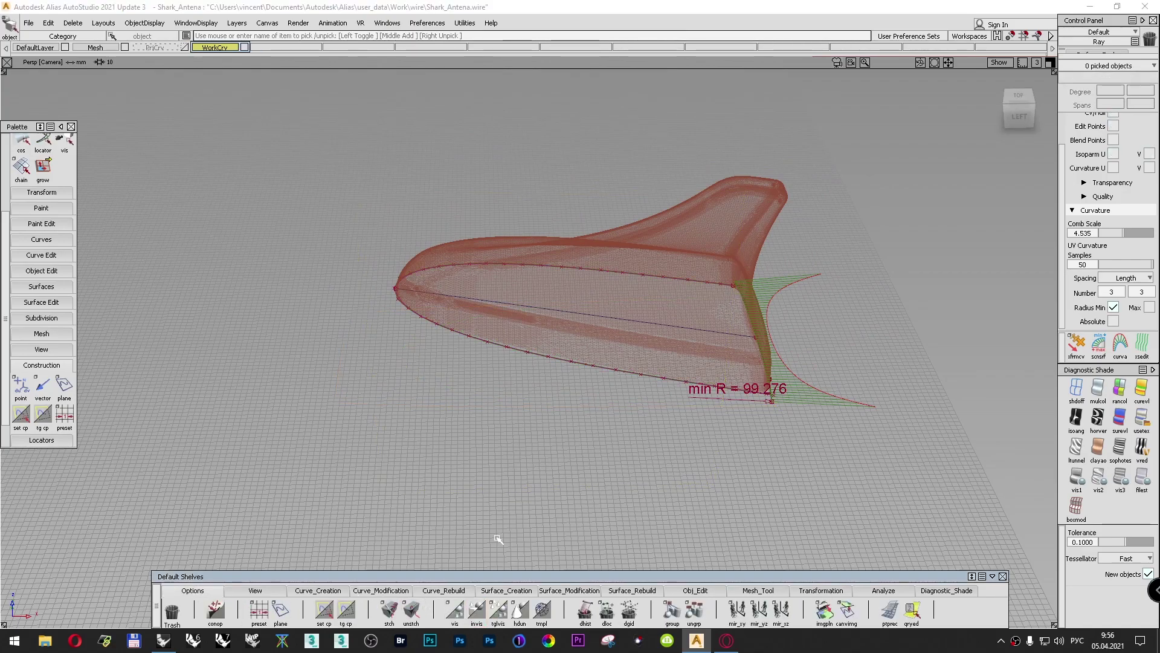
left_click(78, 24)
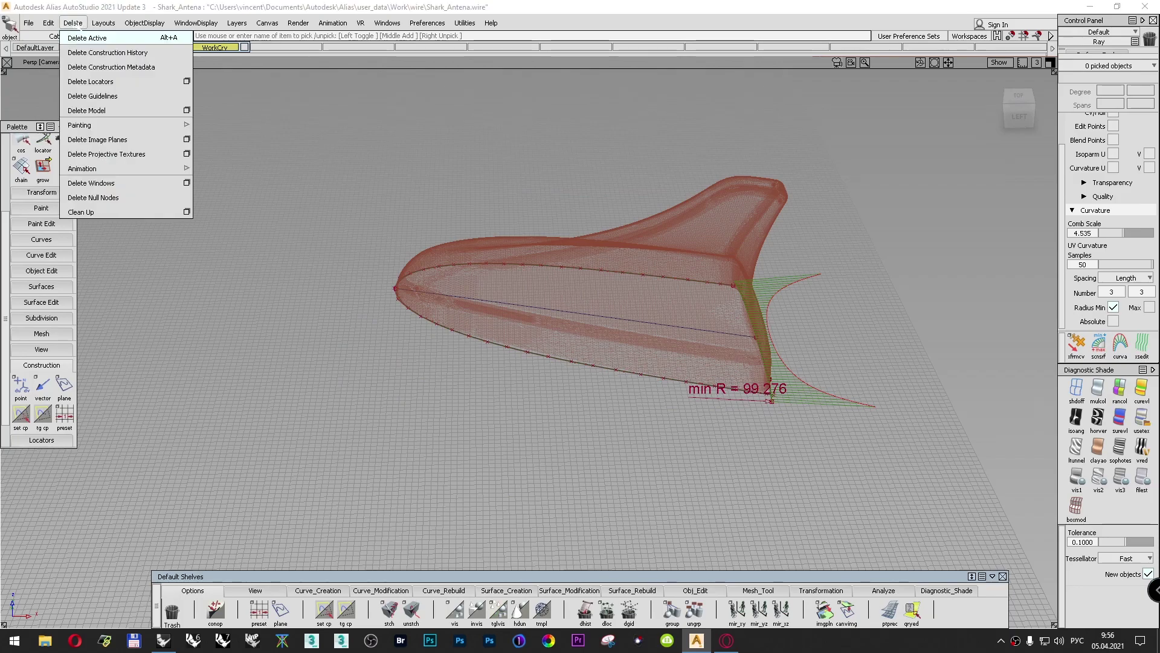
Step: Delete the locators and fit a degree 5, single-span curve to the combined base outline, with its curvature comb displayed
left_click(90, 81)
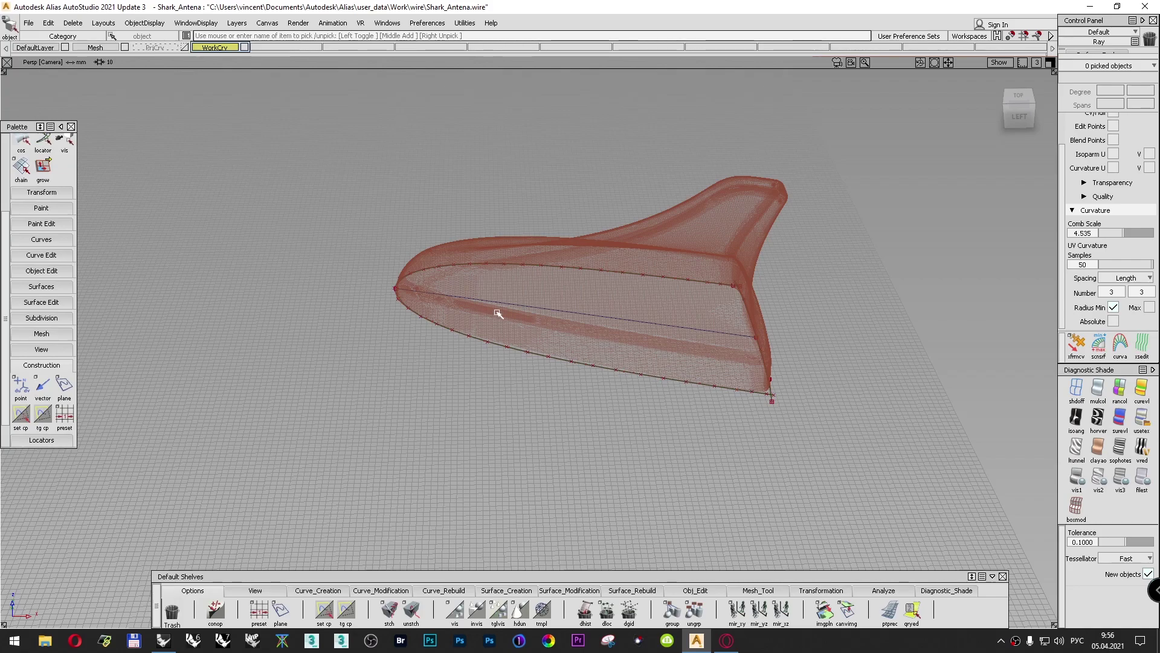
left_click(368, 591)
left_click(607, 611)
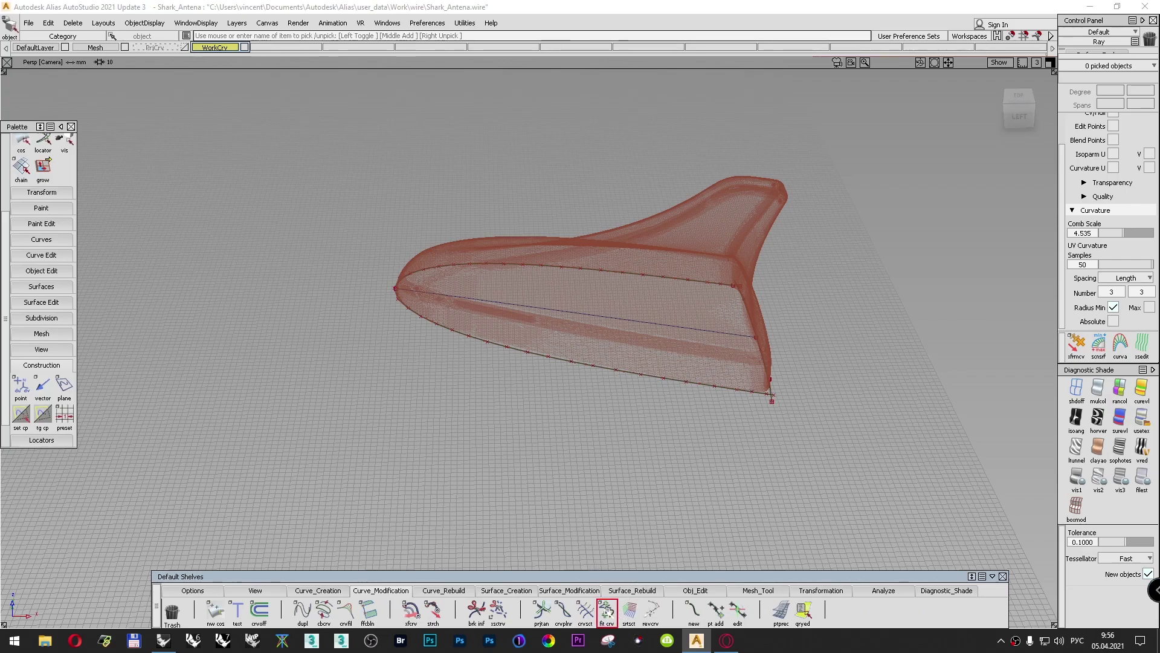
left_click(565, 365)
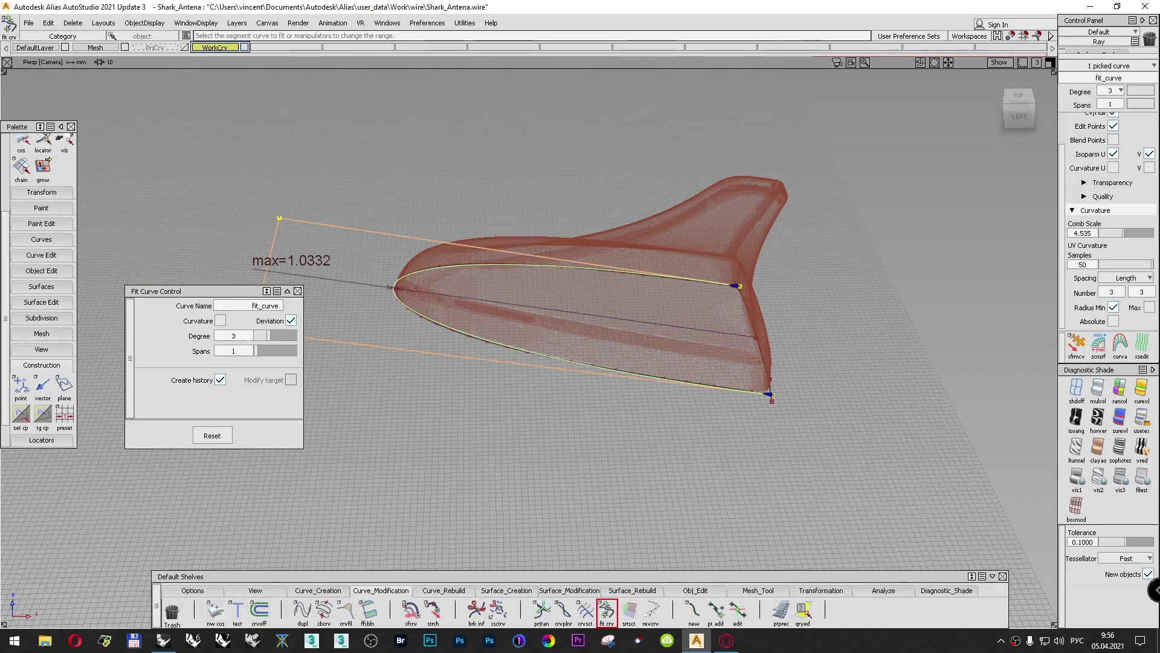
left_click(221, 321)
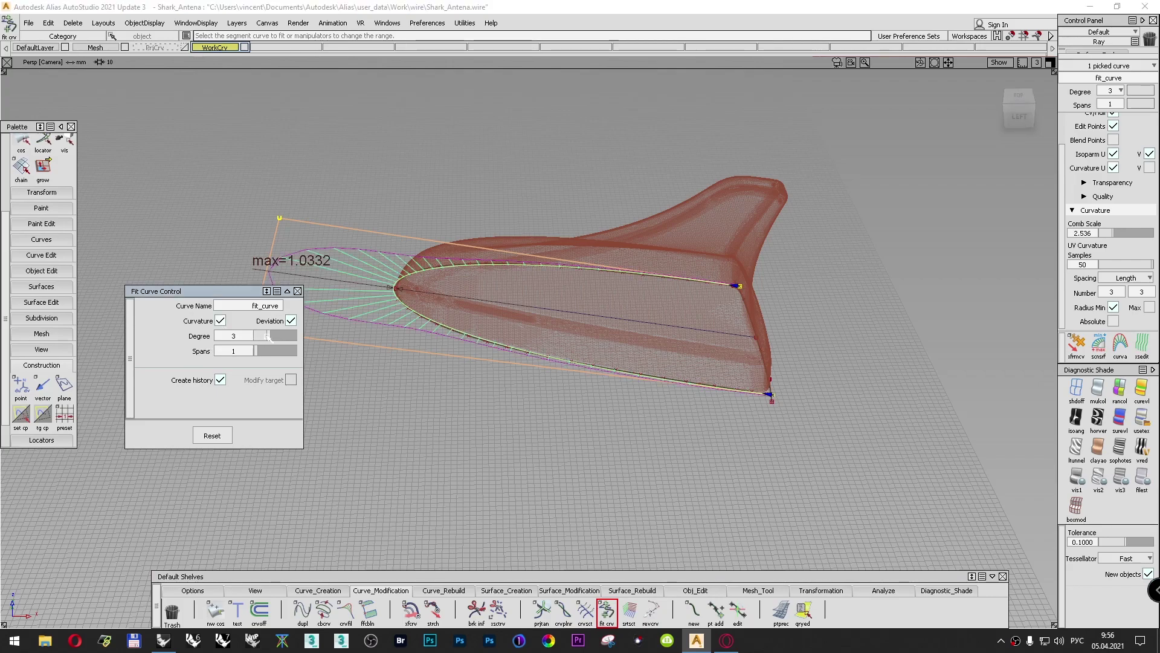
left_click_drag(273, 336, 282, 336)
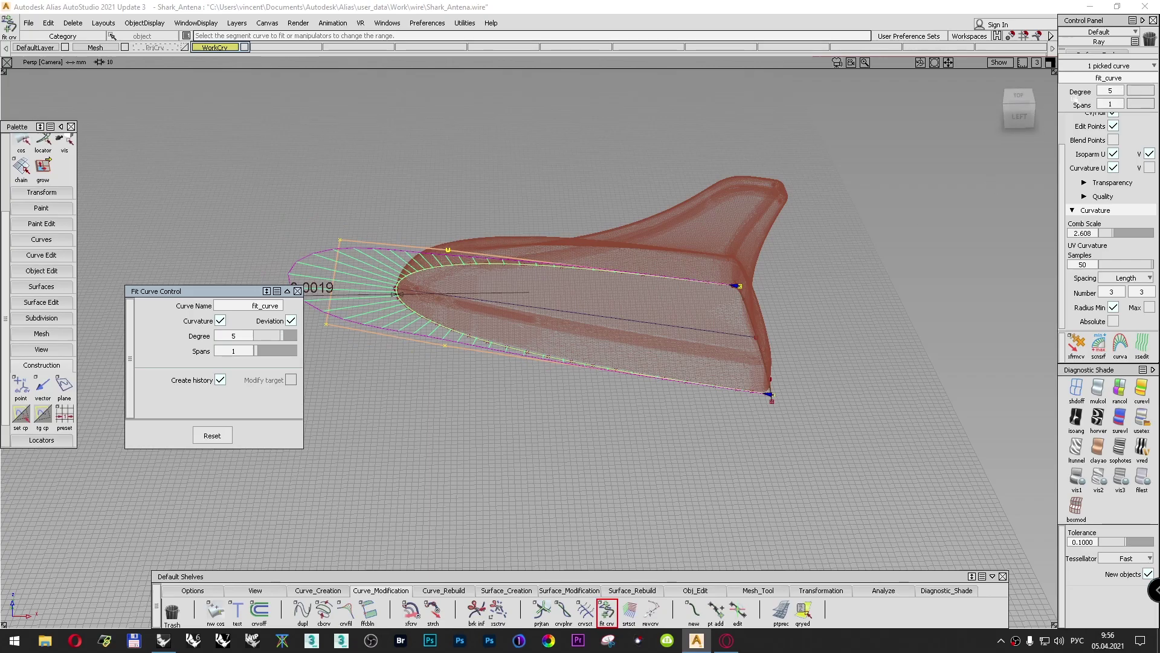
Step: Inspect the fitted curve's curvature comb and deviation around the nose, and close the Fit Curve control
left_click_drag(1027, 93, 1095, 155)
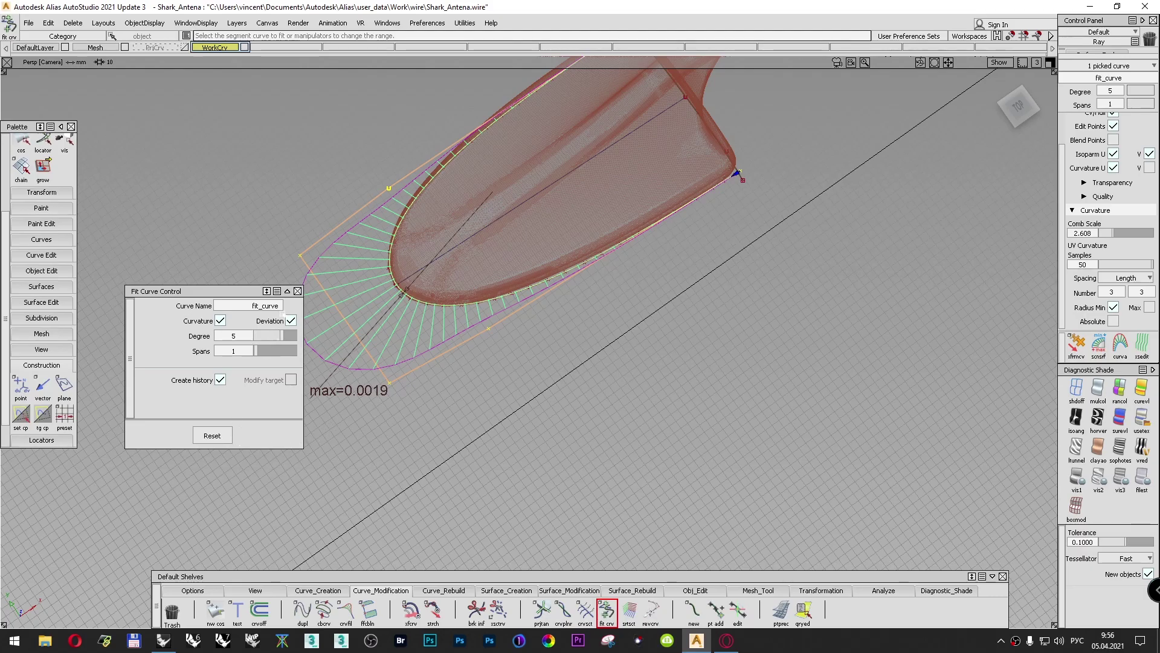
left_click(297, 290)
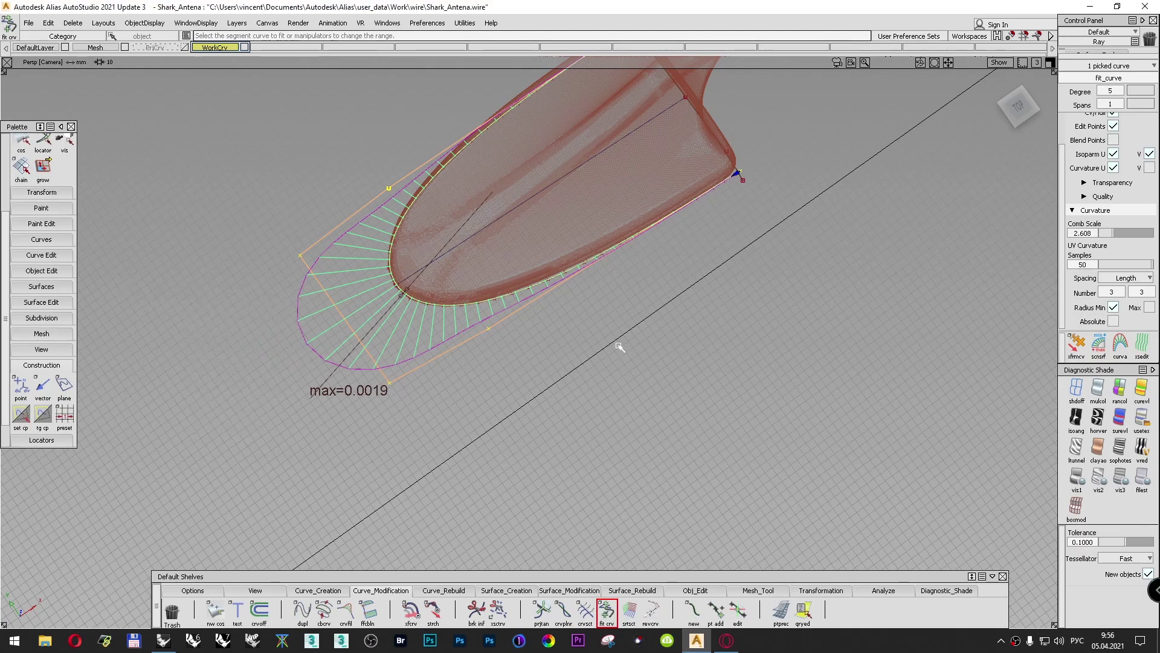
left_click(1018, 105)
left_click_drag(872, 248, 858, 217, "ctrl+shift")
left_click(297, 290)
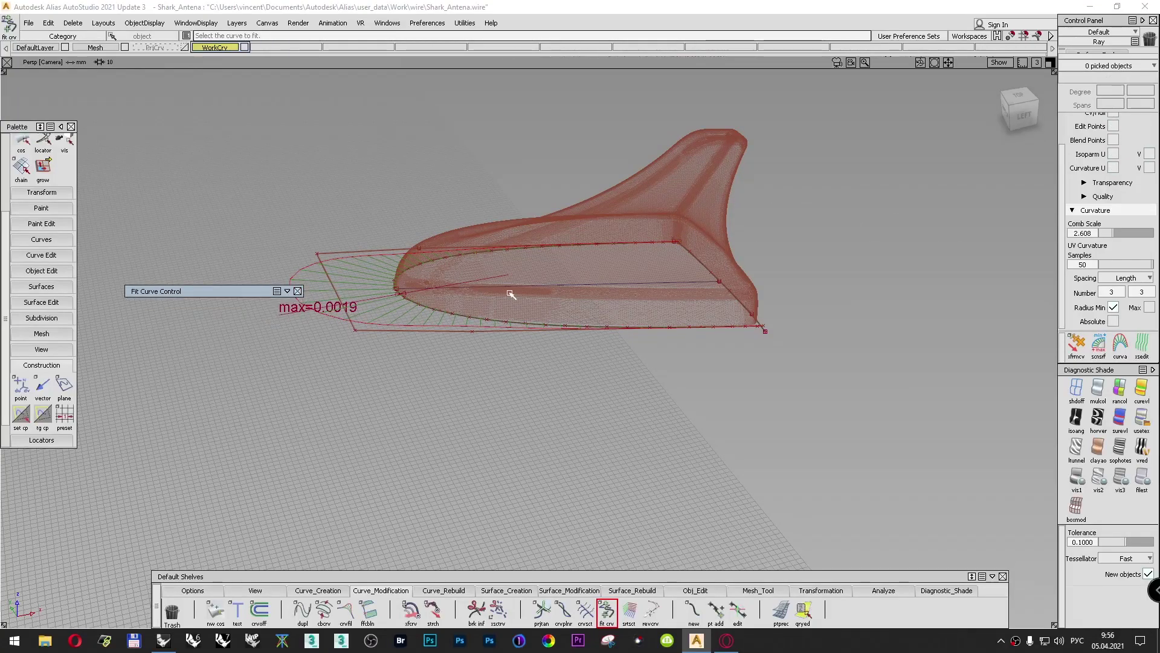
left_click(288, 291)
left_click(297, 291)
left_click_drag(334, 202, 296, 202, "ctrl+shift")
left_click(297, 291)
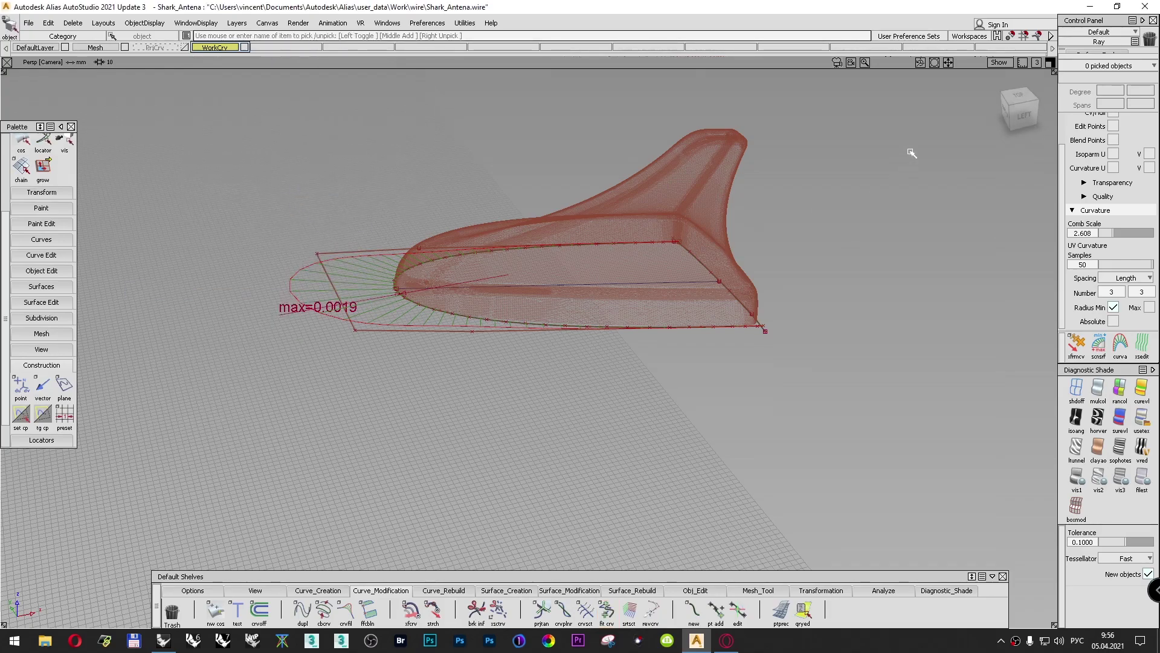
mouse_move(1026, 118)
left_mouse_down()
mouse_move(1027, 156)
mouse_move(1026, 124)
left_mouse_up()
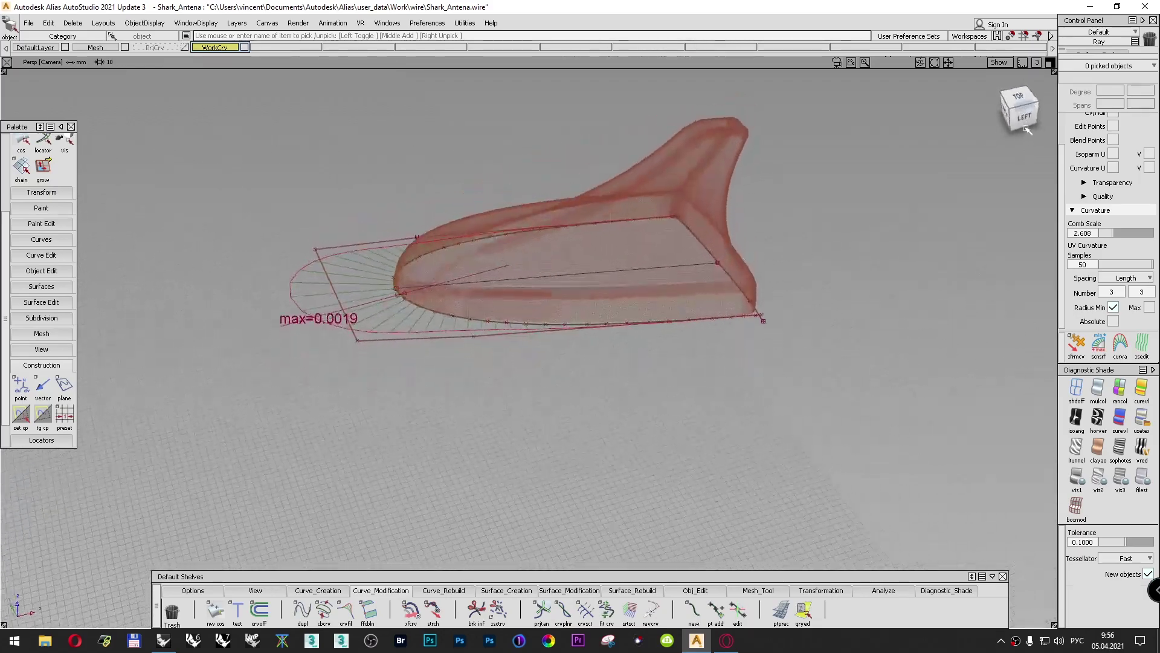
Step: Create a new layer named Tmp and make WorkCrv the active layer again
left_click(237, 23)
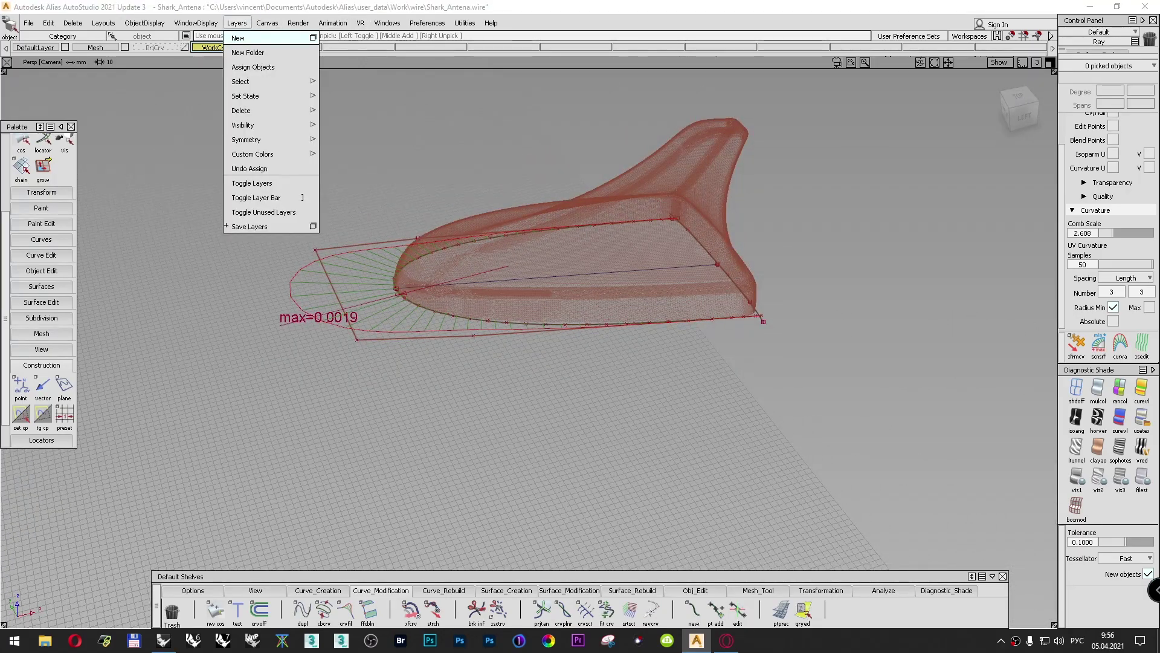
left_click(245, 34)
double_click(275, 48)
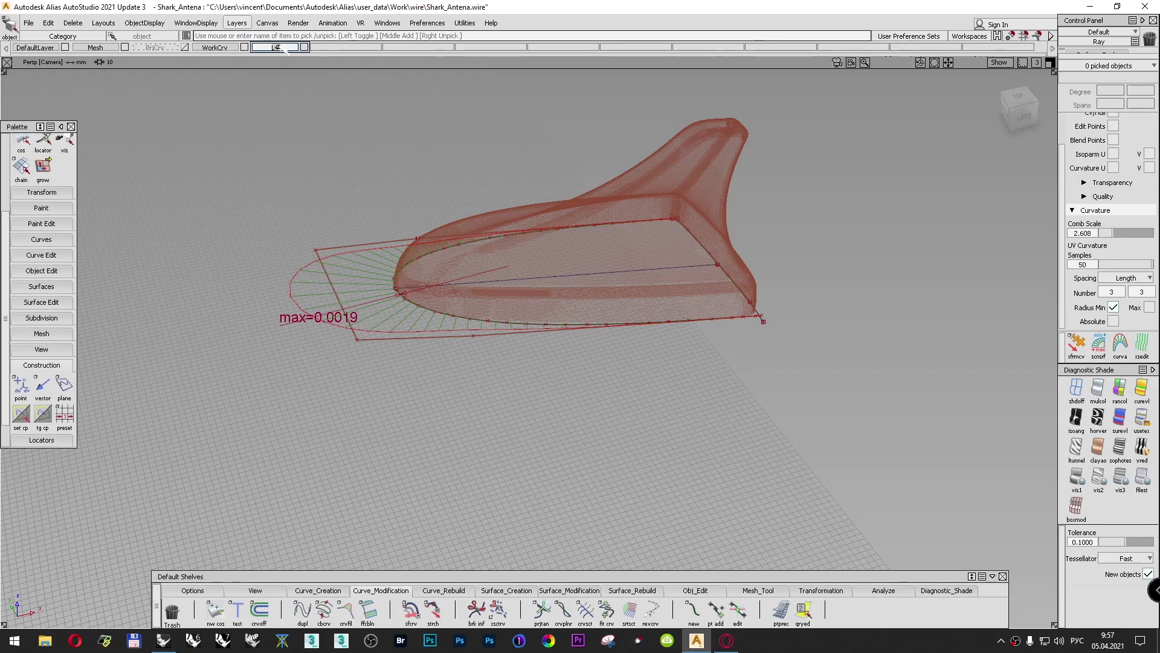
key("Return")
left_click_drag(366, 115, 366, 89, "ctrl+shift")
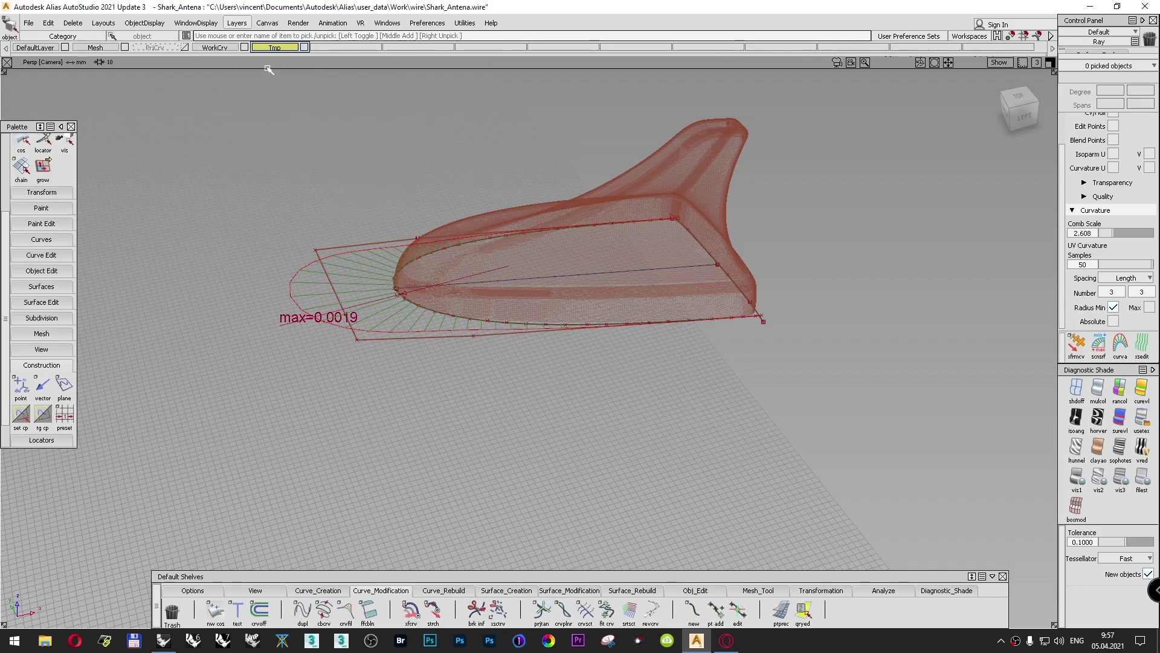
left_click(225, 49)
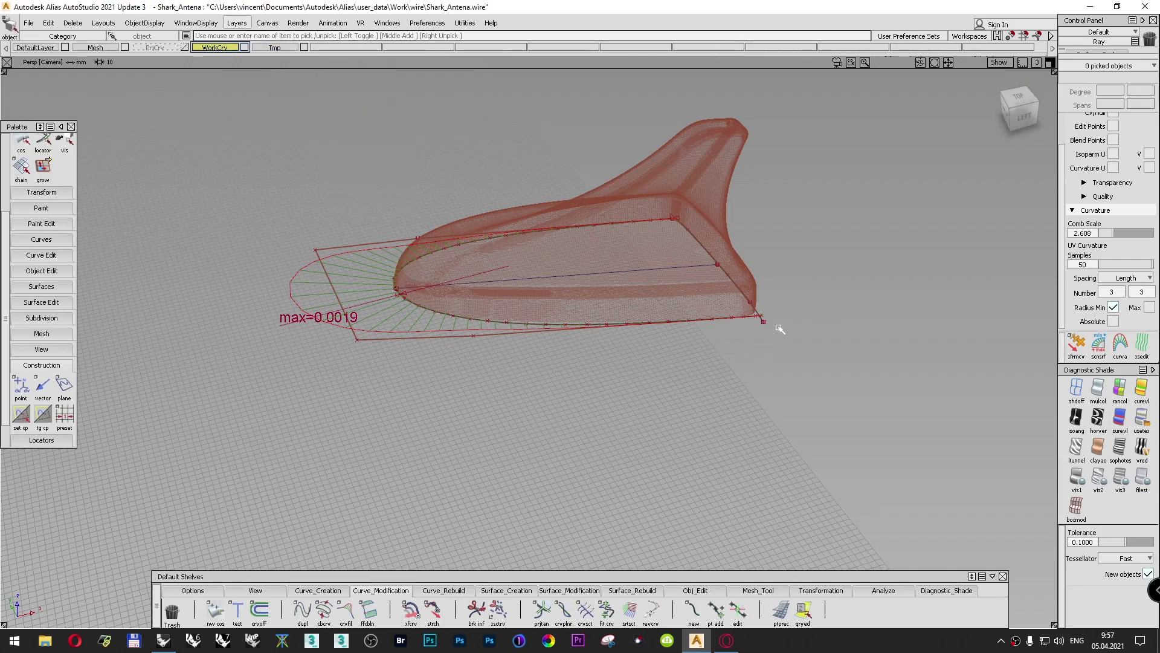
Step: Assign the original combined outline curve to the Tmp layer and hide that layer
left_click_drag(866, 263, 906, 281, "ctrl+shift")
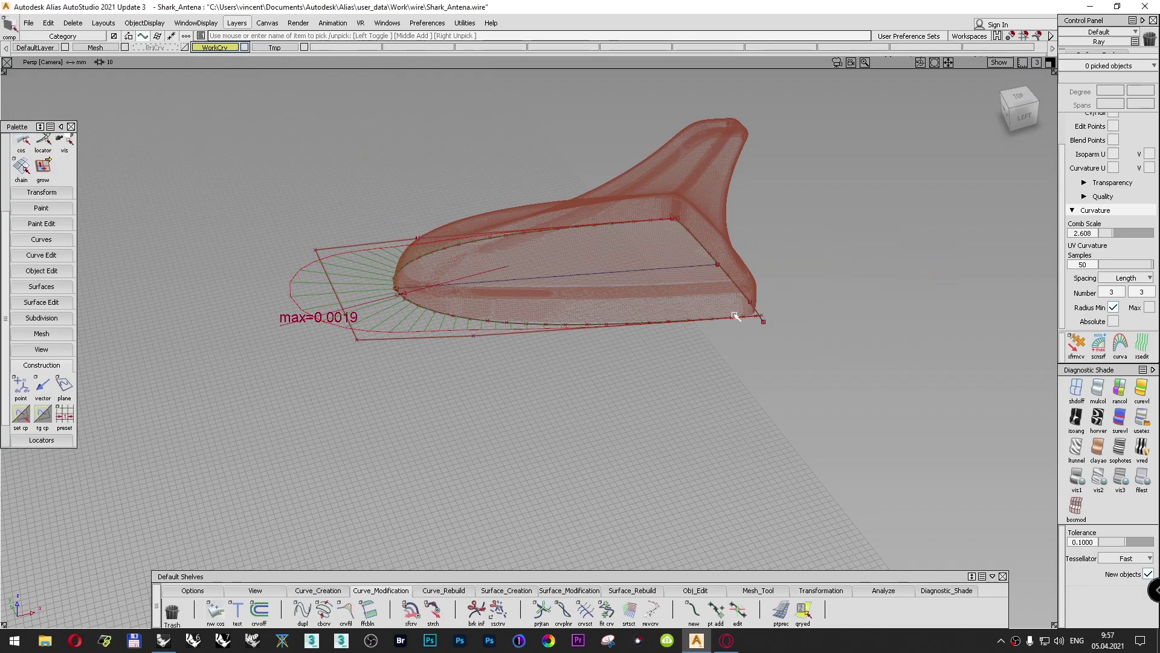
left_click(484, 320)
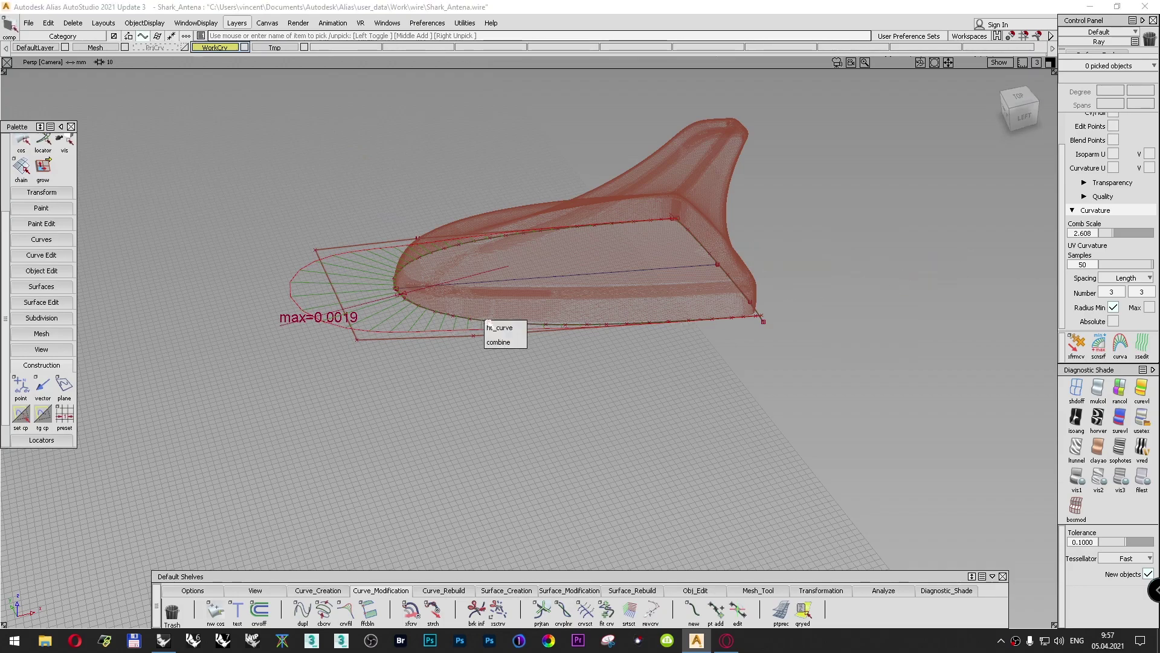
left_click(497, 342)
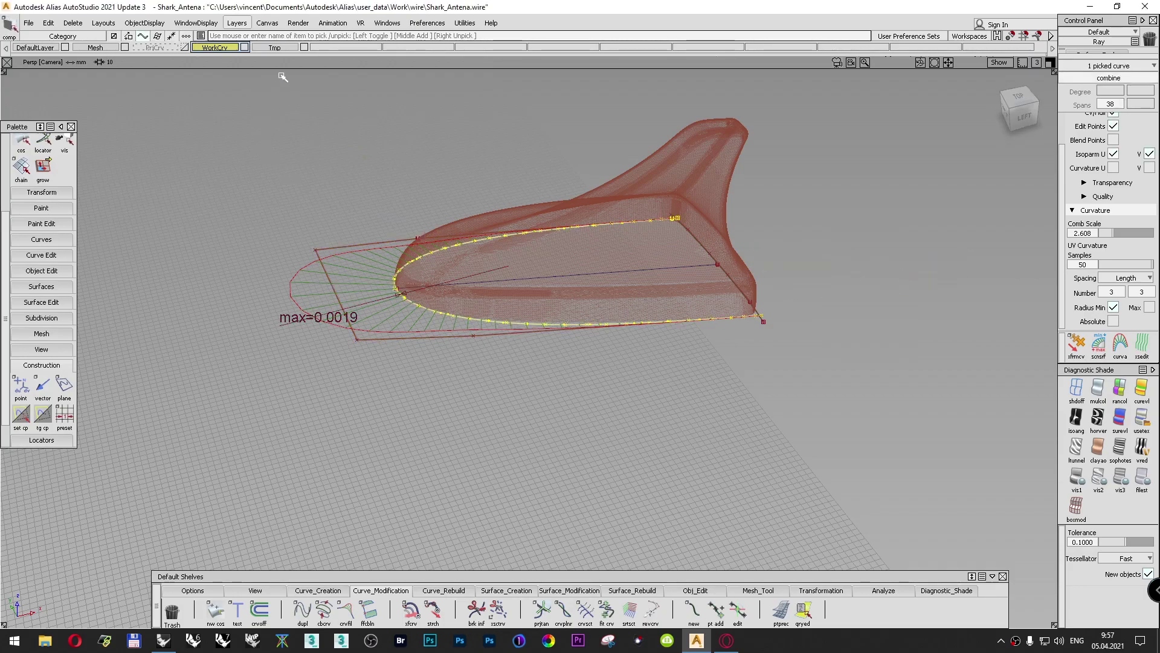
right_click(275, 47)
left_click(284, 57)
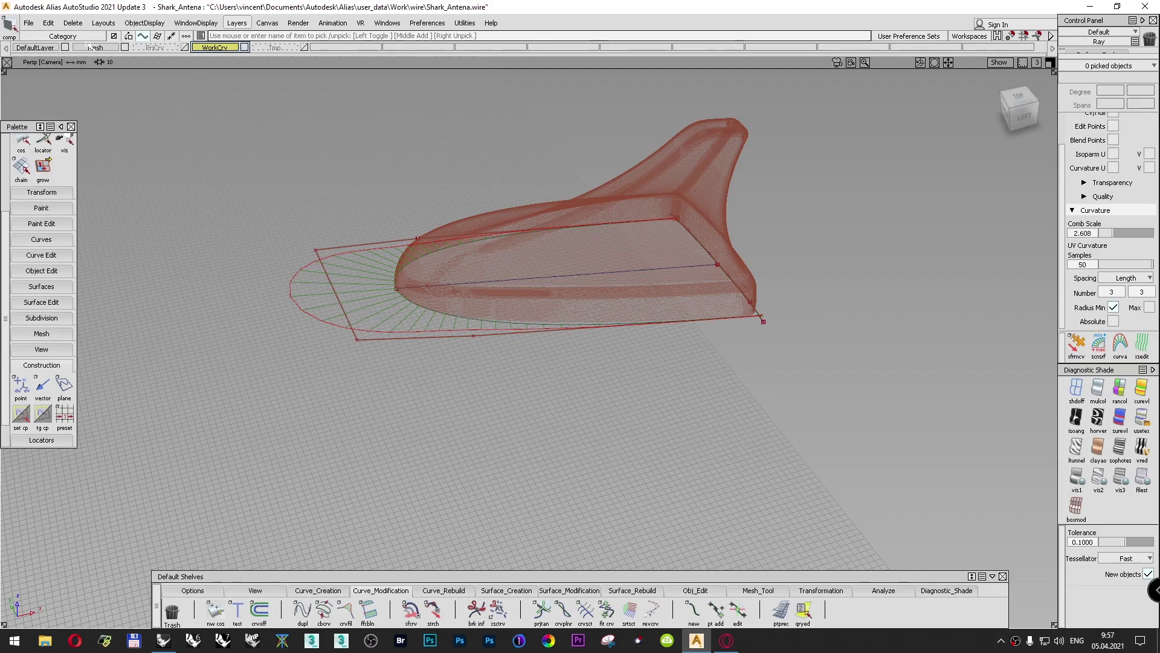
Step: Delete the remaining locators and hide the control vertices and hull of the fitted outline curve
left_click(73, 23)
left_click(90, 81)
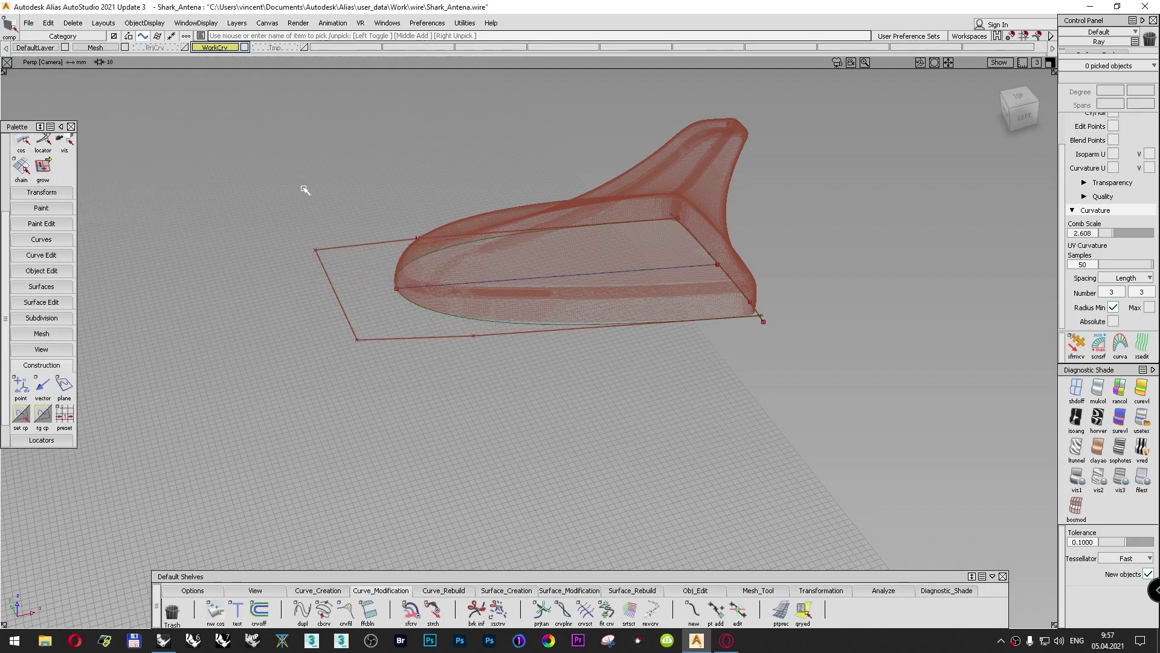
left_click_drag(579, 388, 510, 487, "ctrl+shift")
left_click(453, 334)
left_click_drag(506, 411, 504, 436, "ctrl+shift")
Step: Delete the construction history of the fitted base outline curve
left_click(542, 330)
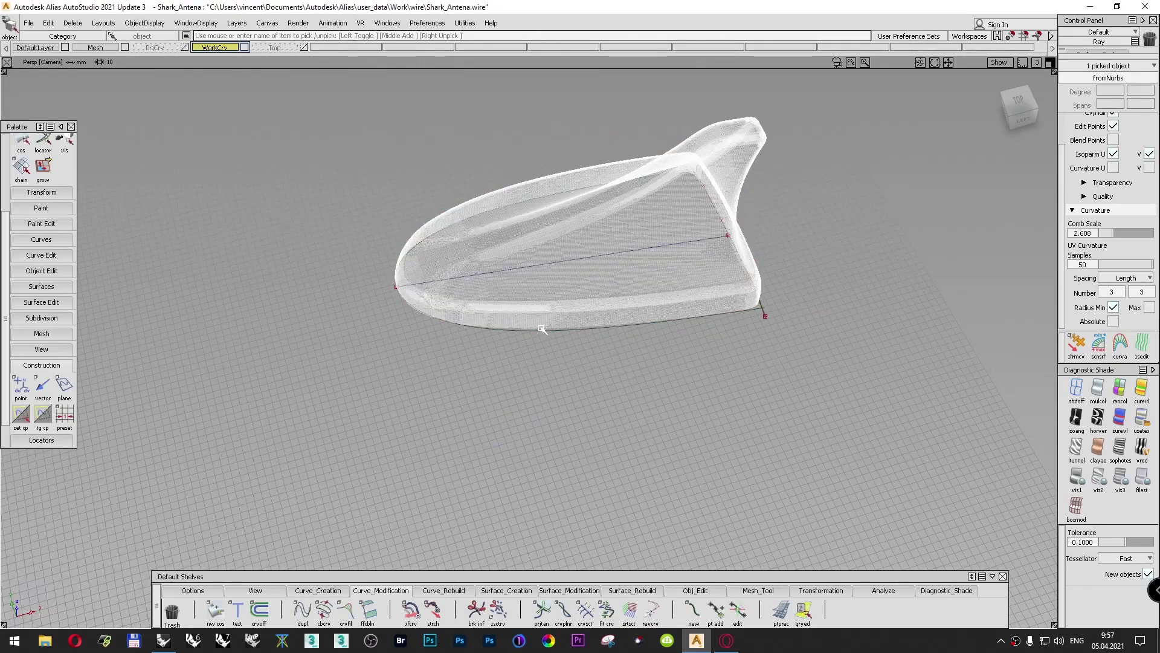
left_click(543, 329)
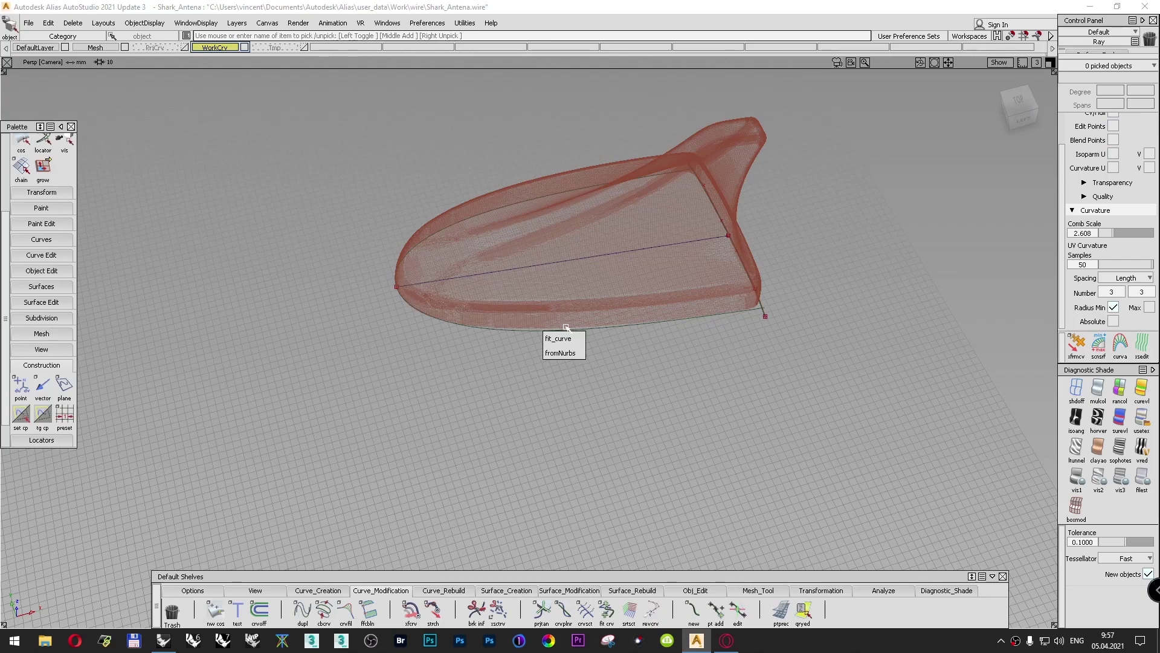
left_click(570, 339)
left_click(73, 23)
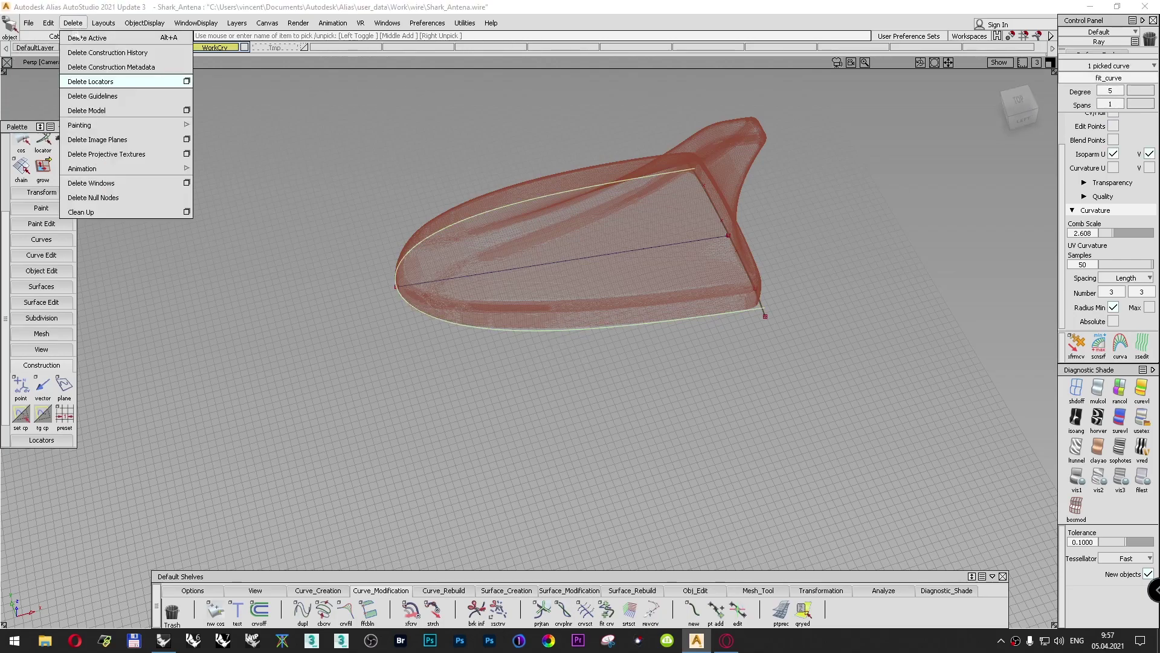
left_click(108, 53)
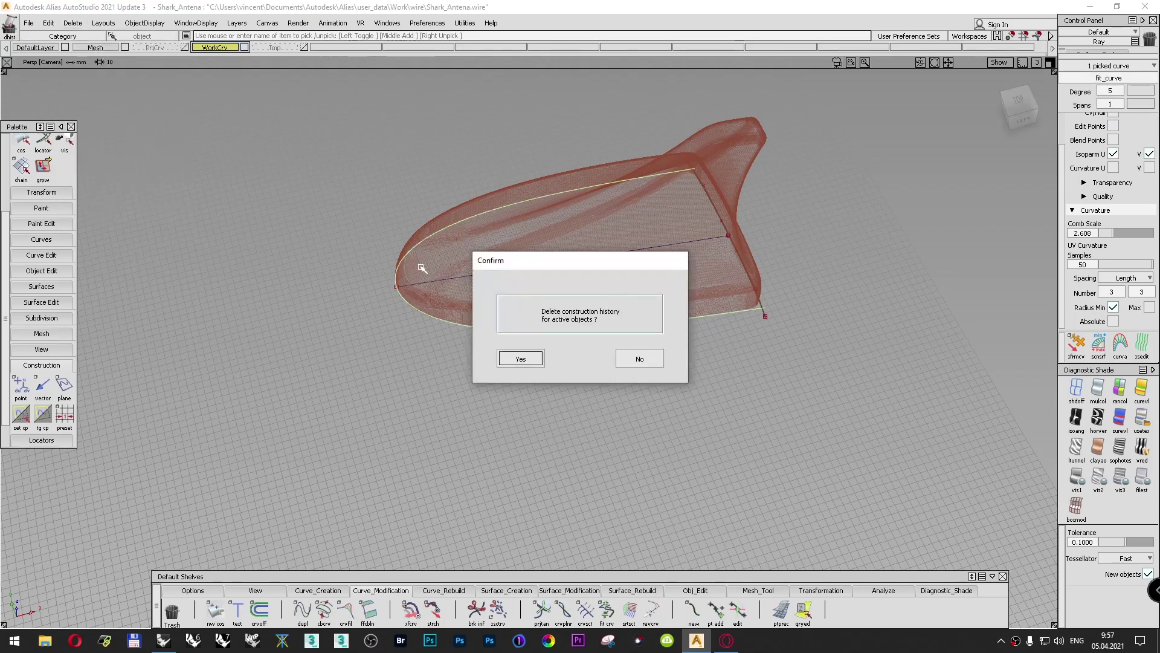
left_click(520, 358)
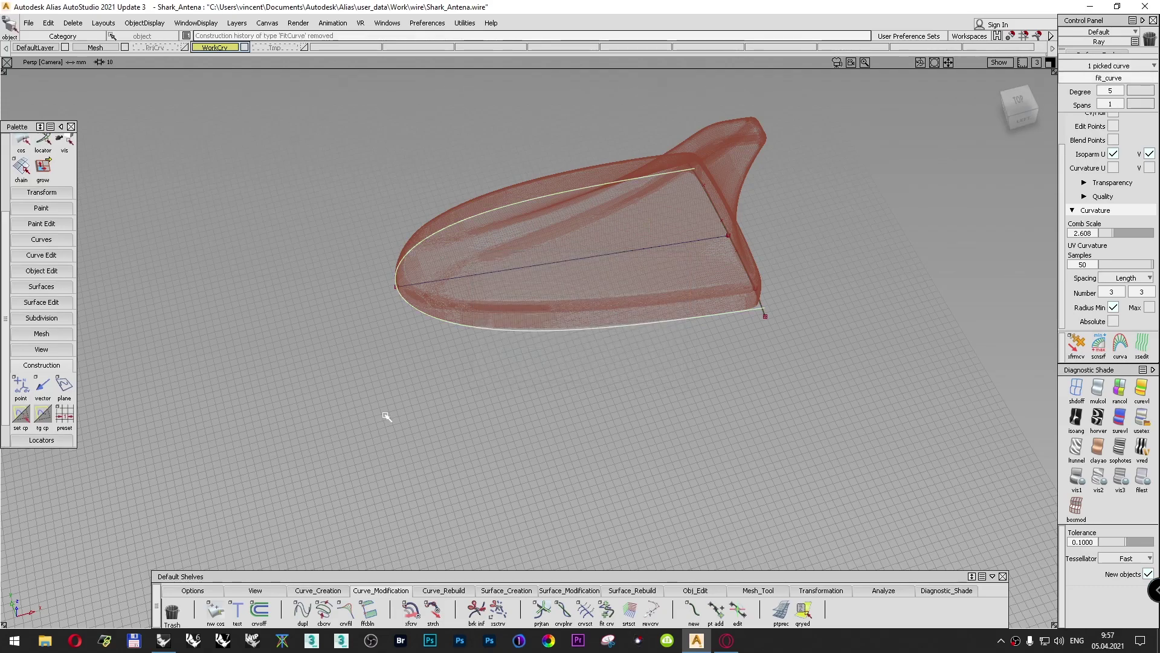
left_click_drag(236, 307, 316, 235, "ctrl+shift")
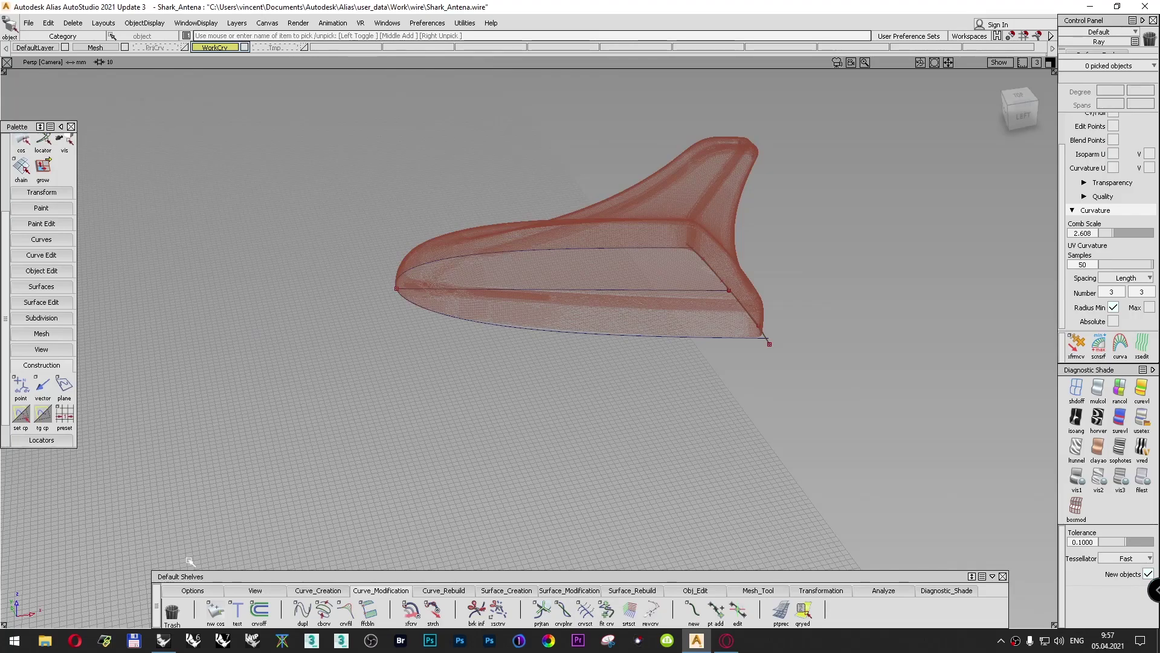
Step: Make the hidden curves visible and assign the original outline curve below the body to the Tmp layer
left_click(193, 591)
left_click(454, 609)
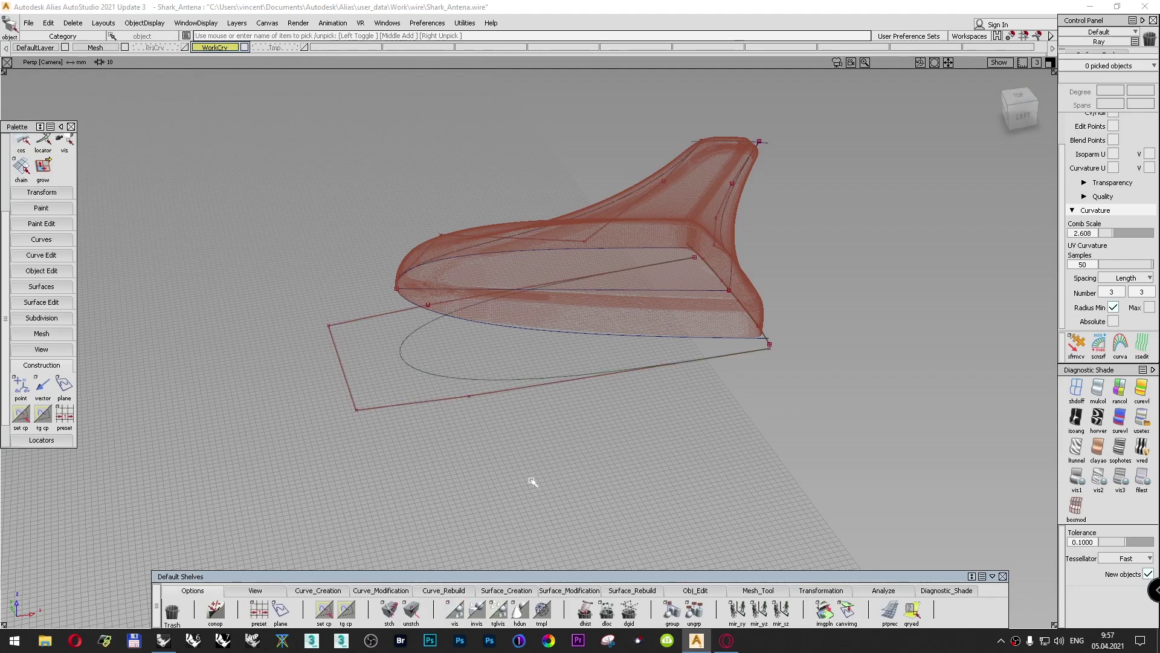
left_click(509, 374)
left_click(273, 47)
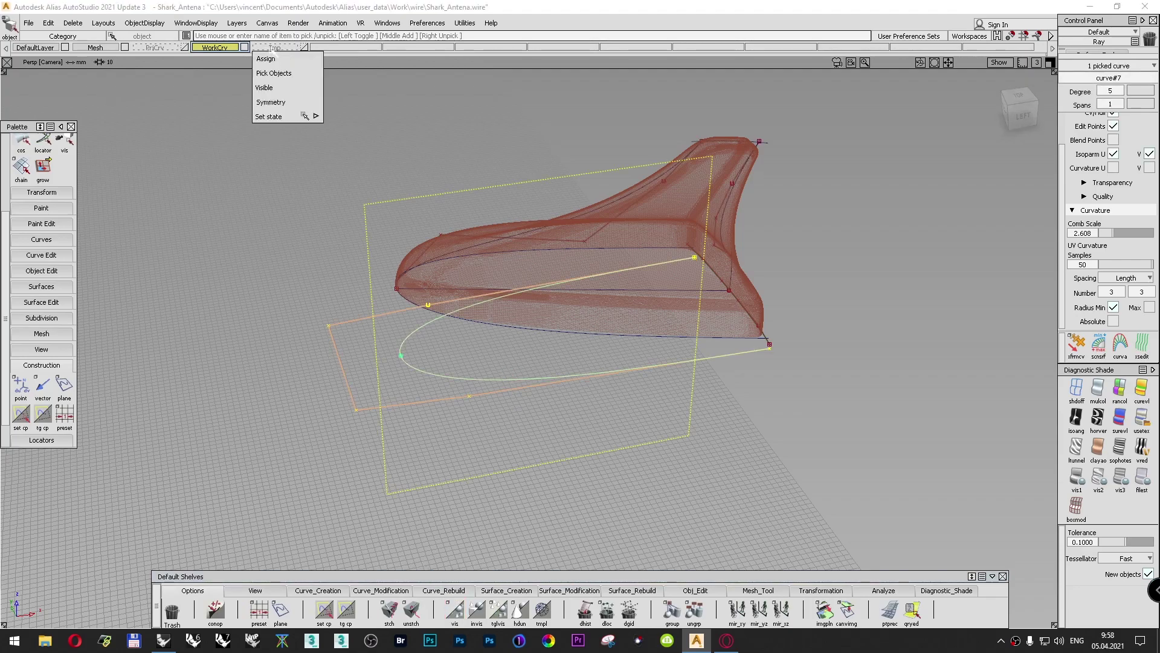
left_click(274, 58)
Step: Create a new layer named Srf
left_click_drag(1024, 114, 907, 92)
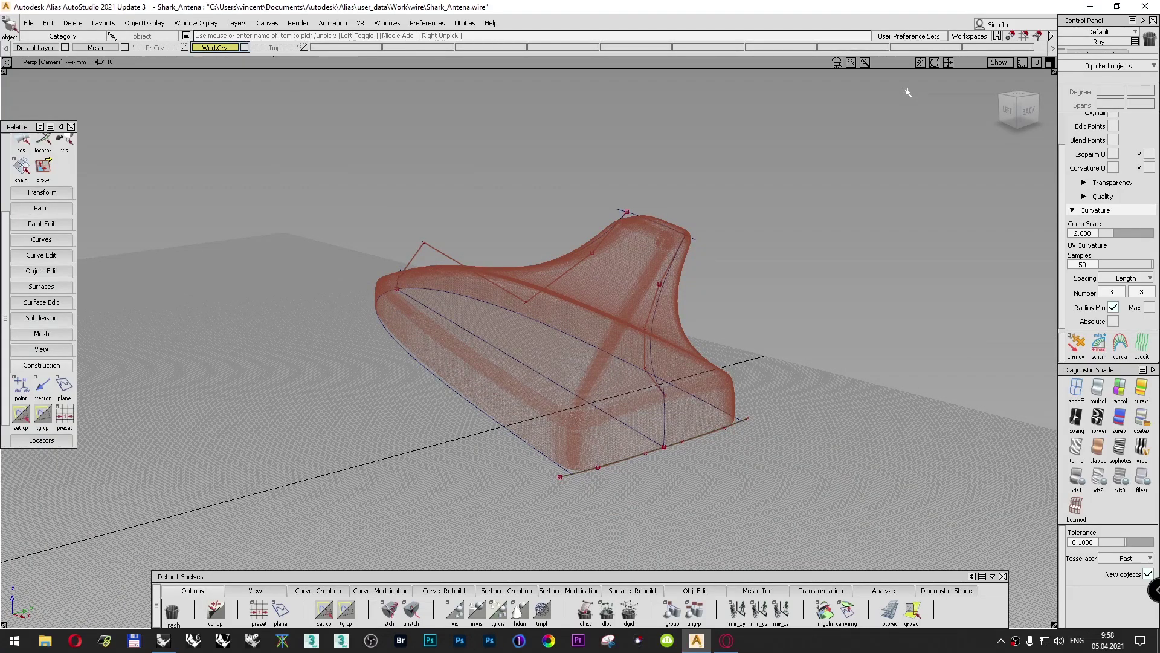
left_click(236, 23)
left_click(242, 37)
double_click(346, 47)
type("Srf")
key("Return")
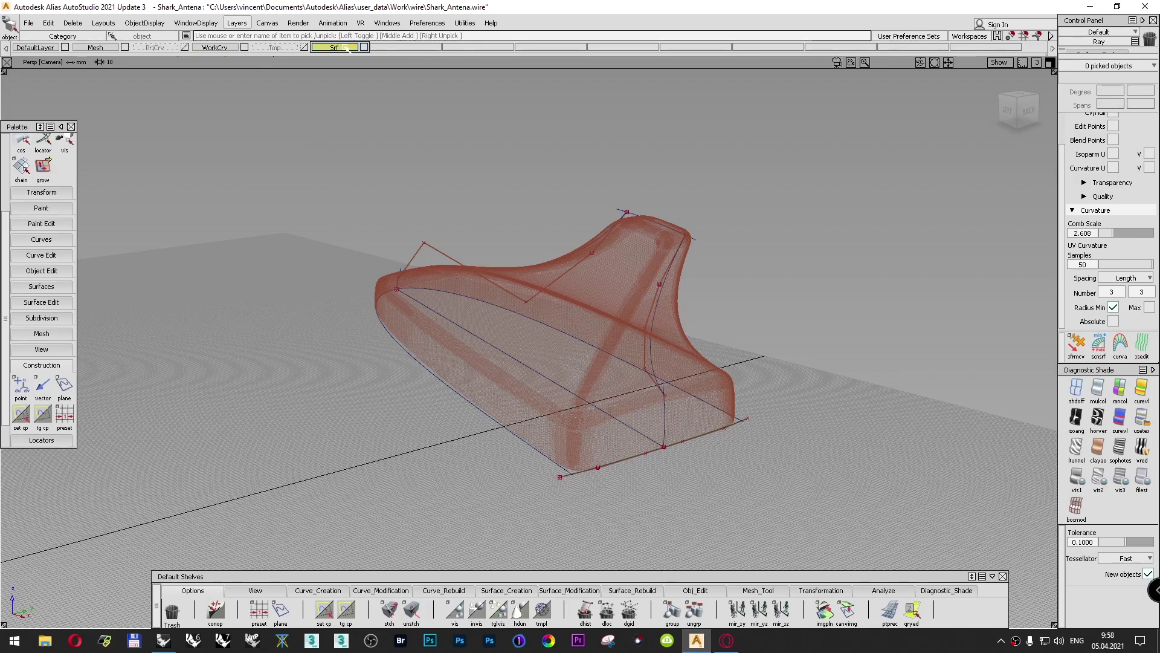
Step: Reorder the layers in the Object Lister so that Srf comes before Tmp
left_click(390, 24)
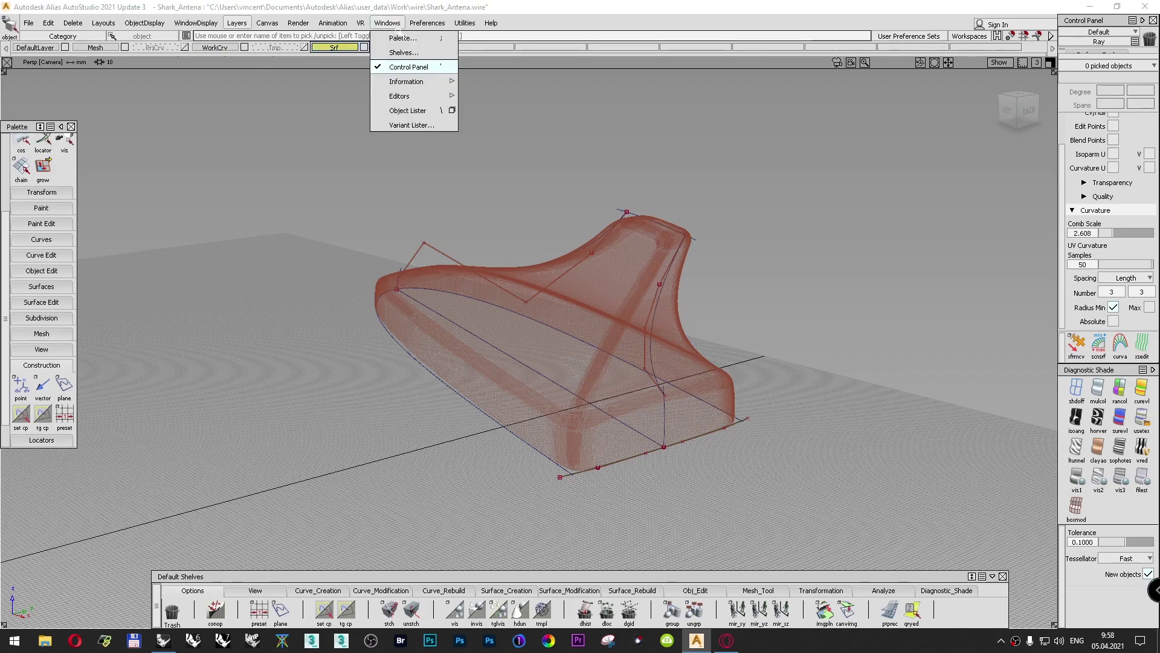
left_click(432, 111)
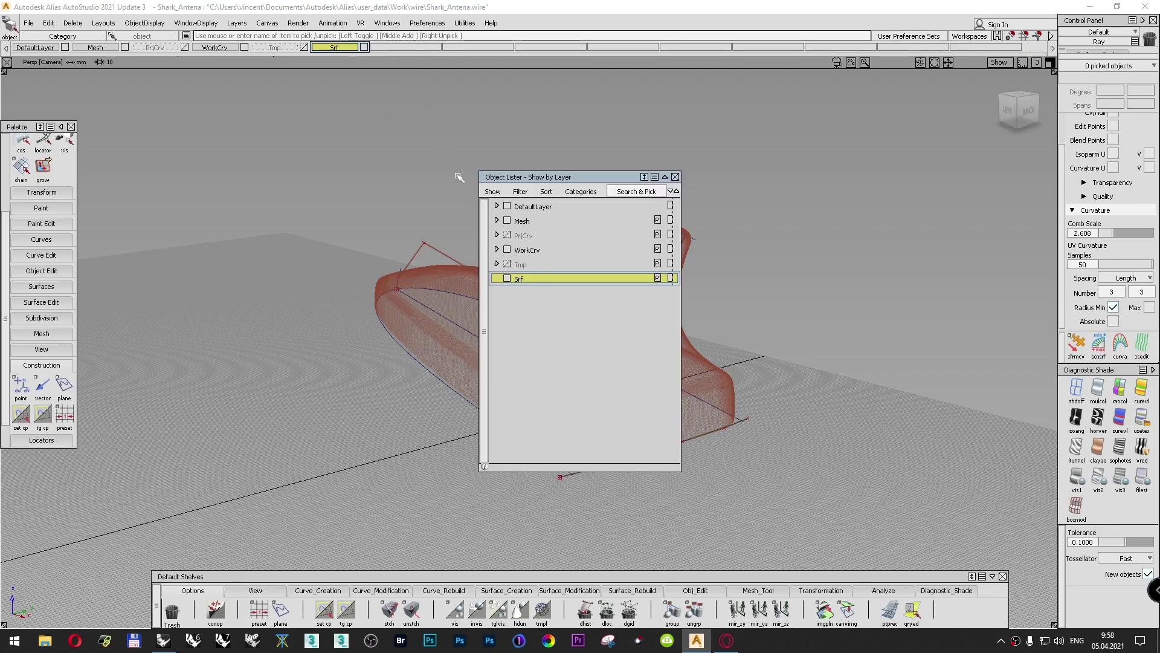
left_click_drag(535, 280, 535, 255)
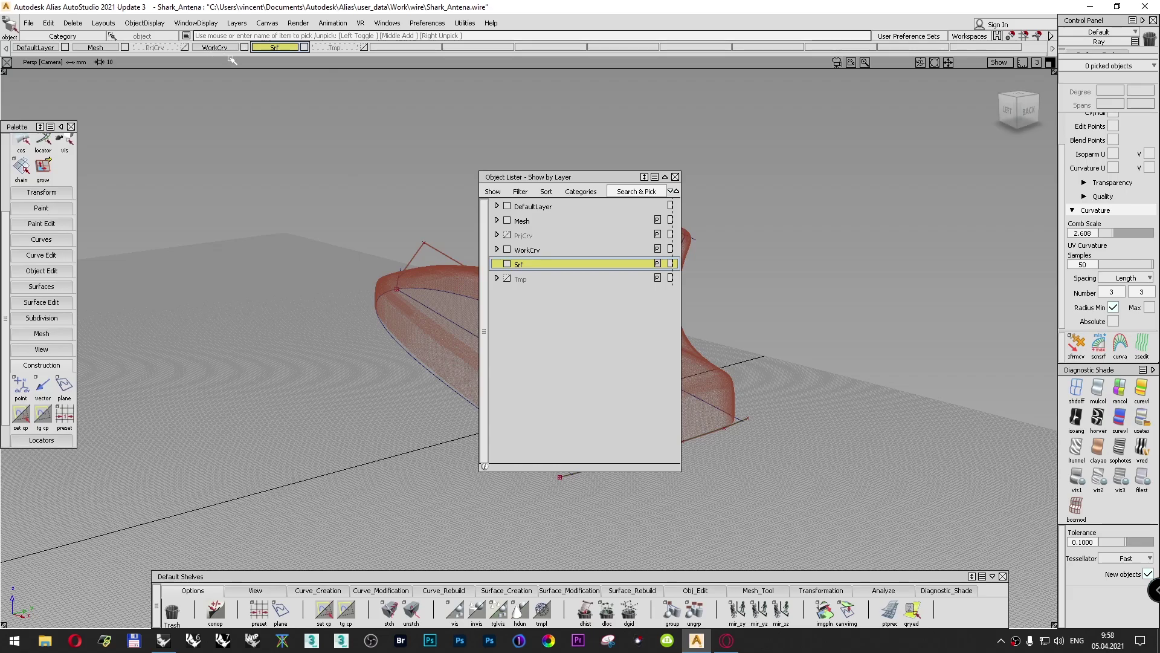
left_click(675, 177)
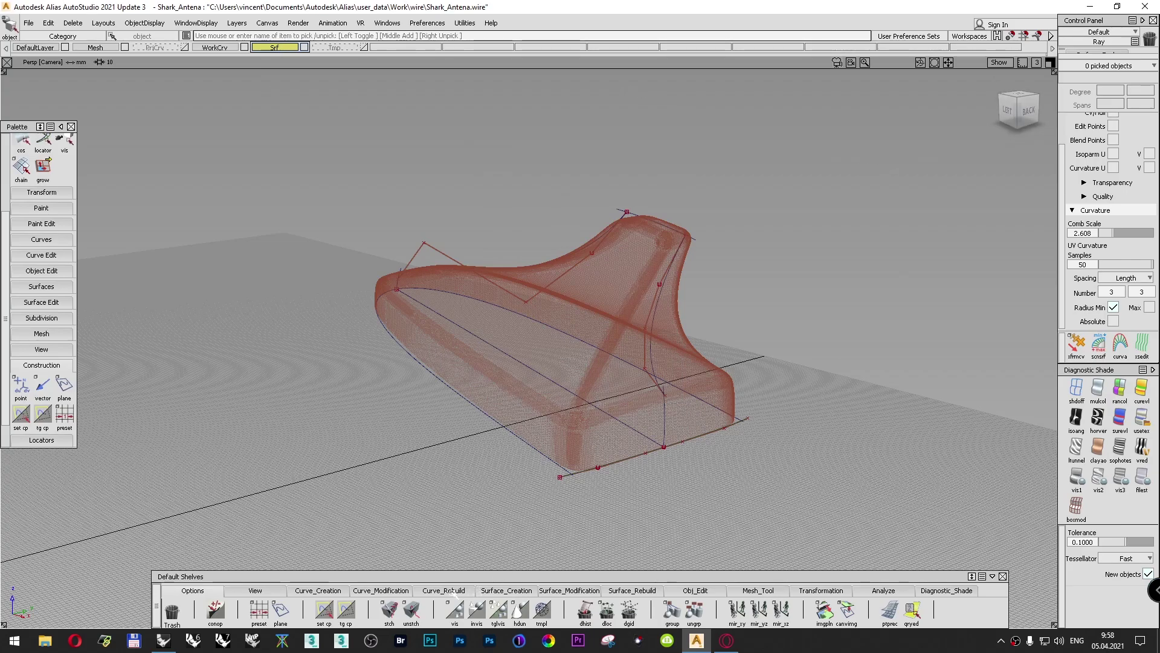
Step: Set up a Multi-surface Draft along the Y vector with a draft angle of 0 and a length of 35
left_click(506, 591)
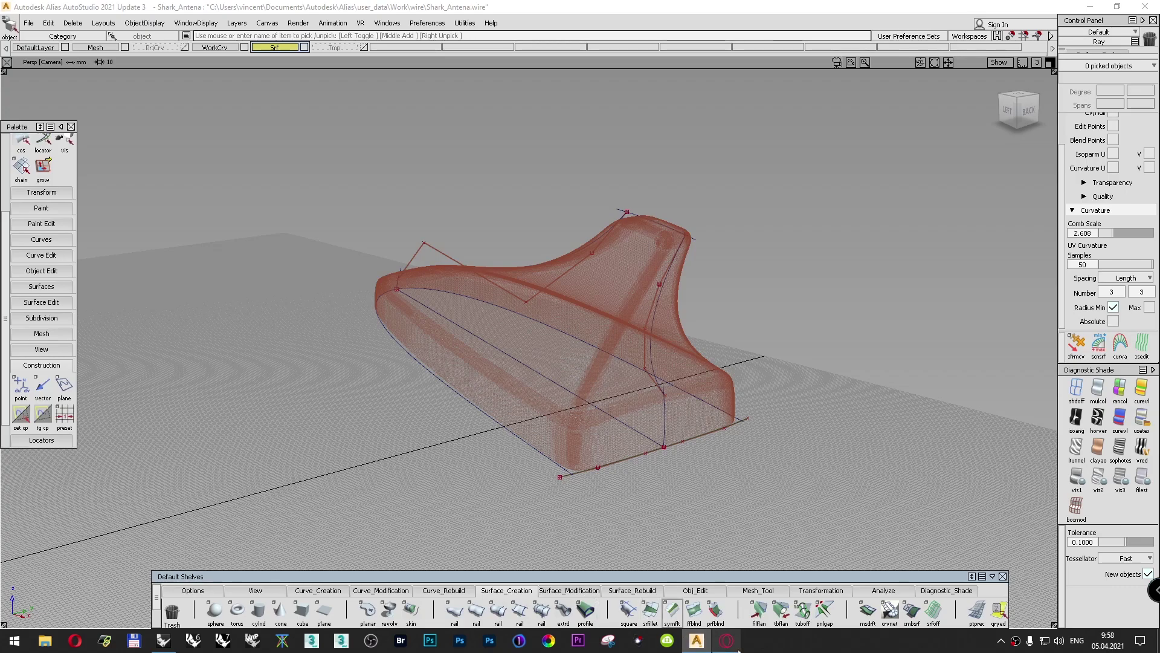
left_click(866, 611)
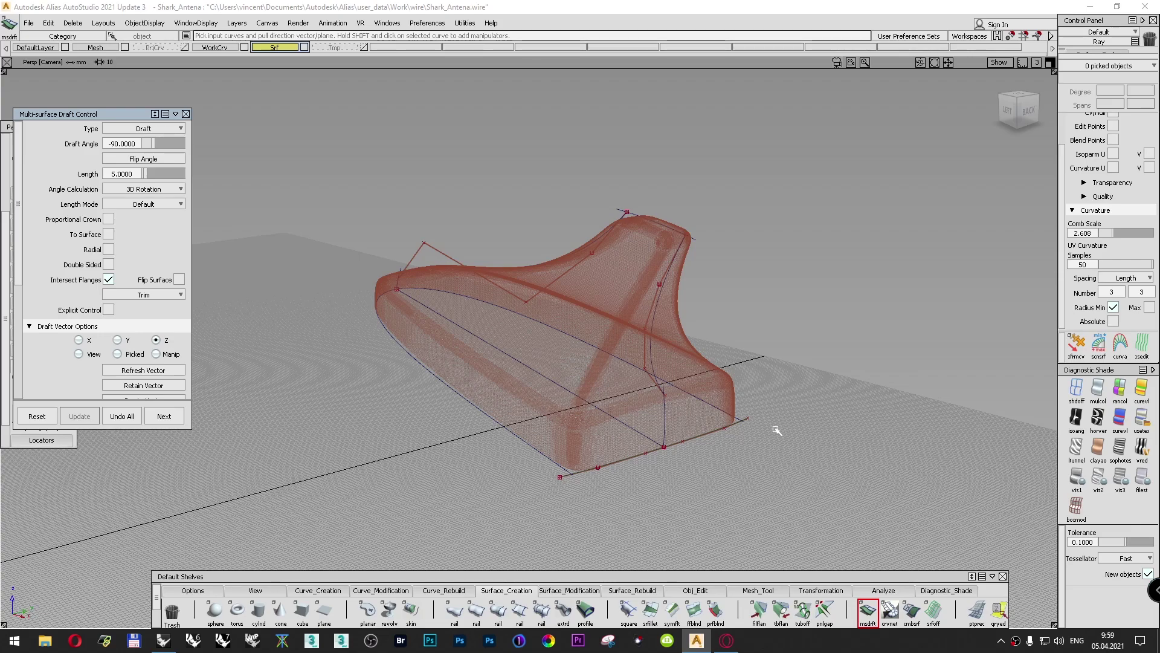
left_click(117, 340)
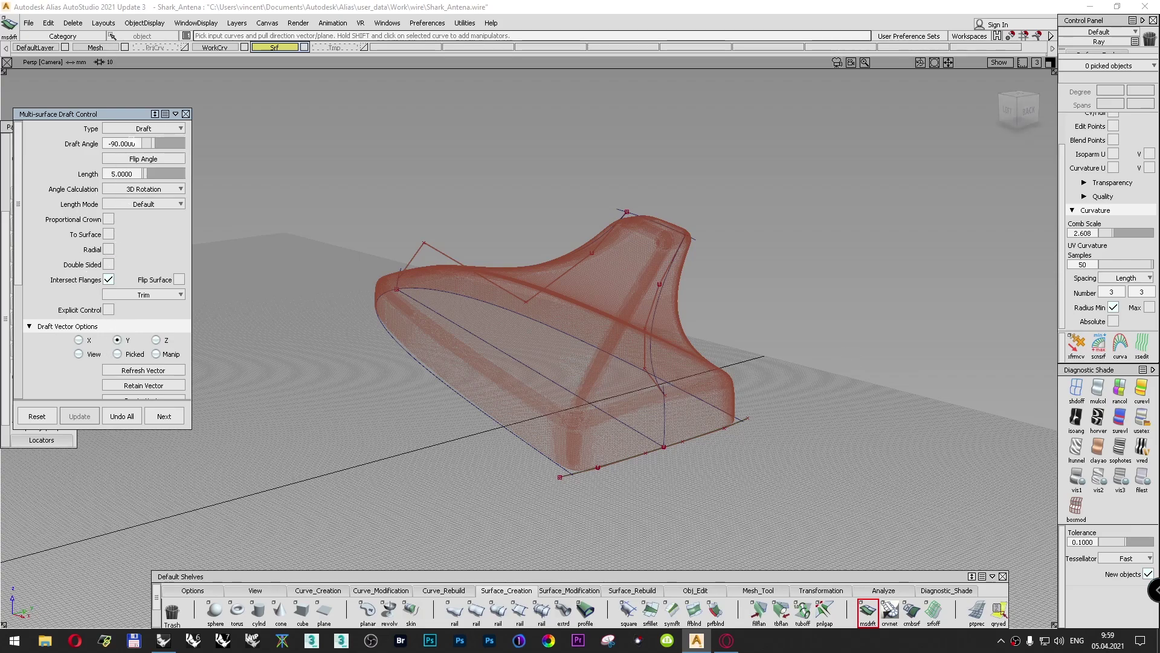
double_click(136, 143)
type("0")
key("Return")
double_click(106, 174)
type("35")
key("Return")
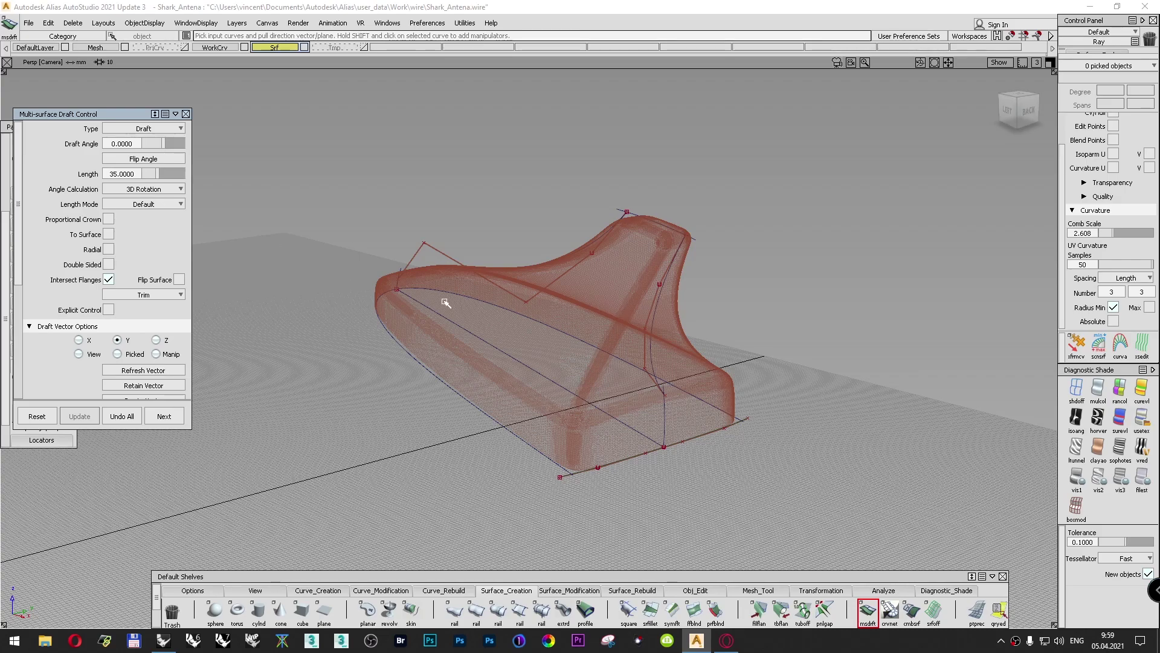
Step: Draft the sloping front centreline curve of the fin as a double-sided, single surface
left_click(602, 237)
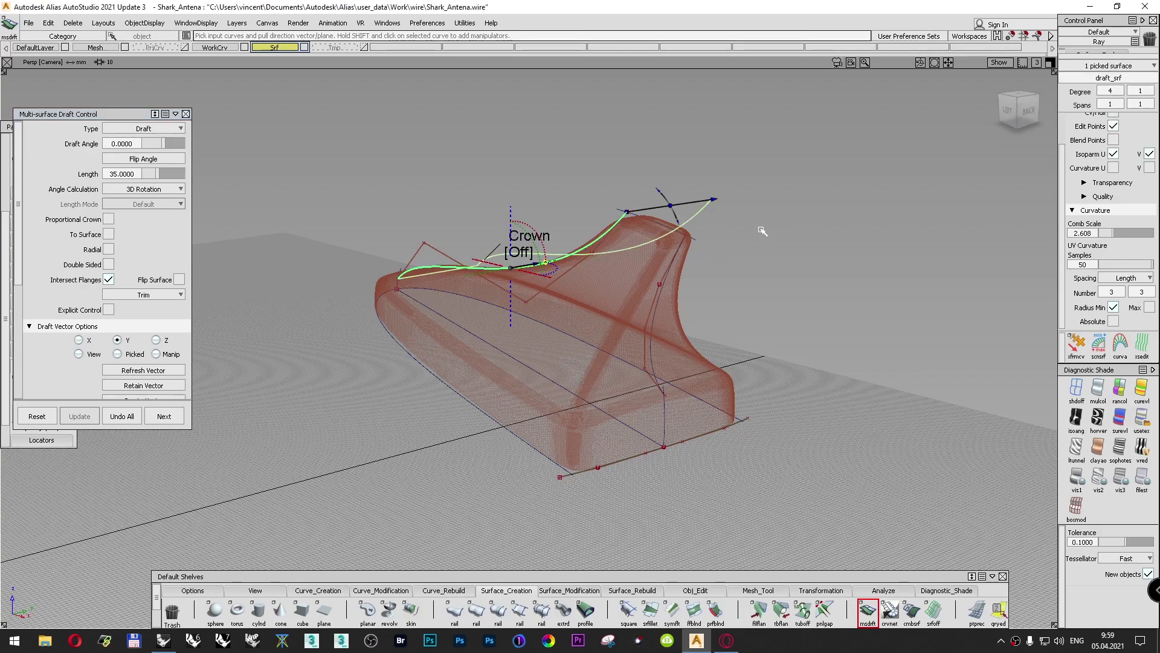
left_click(108, 264)
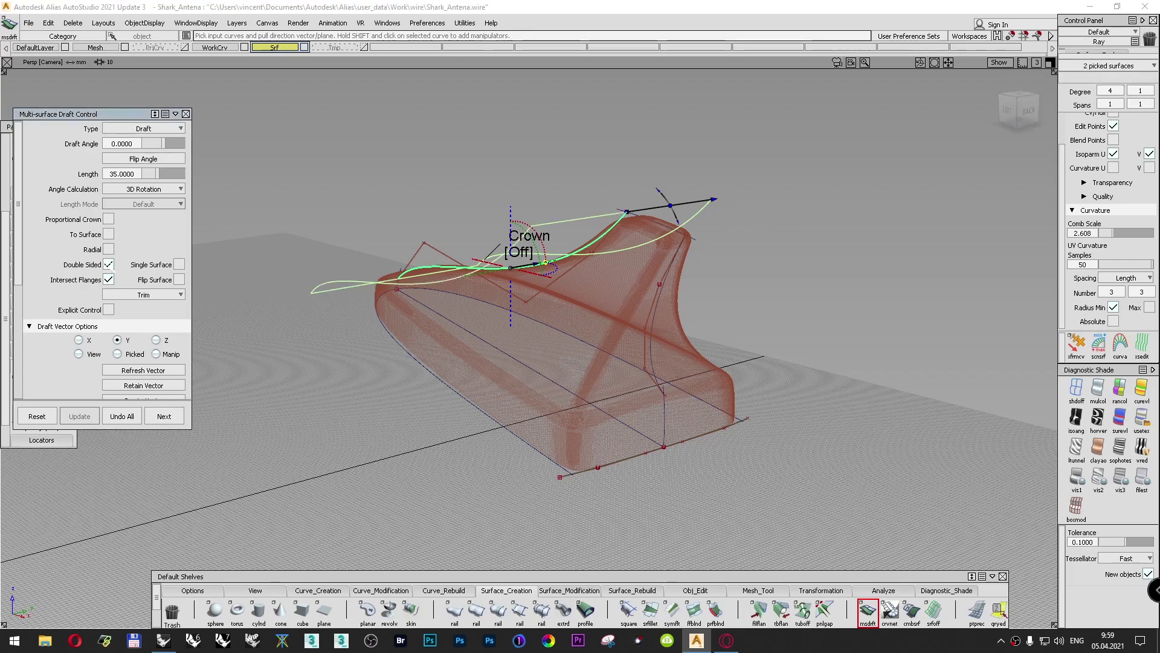
left_click(179, 264)
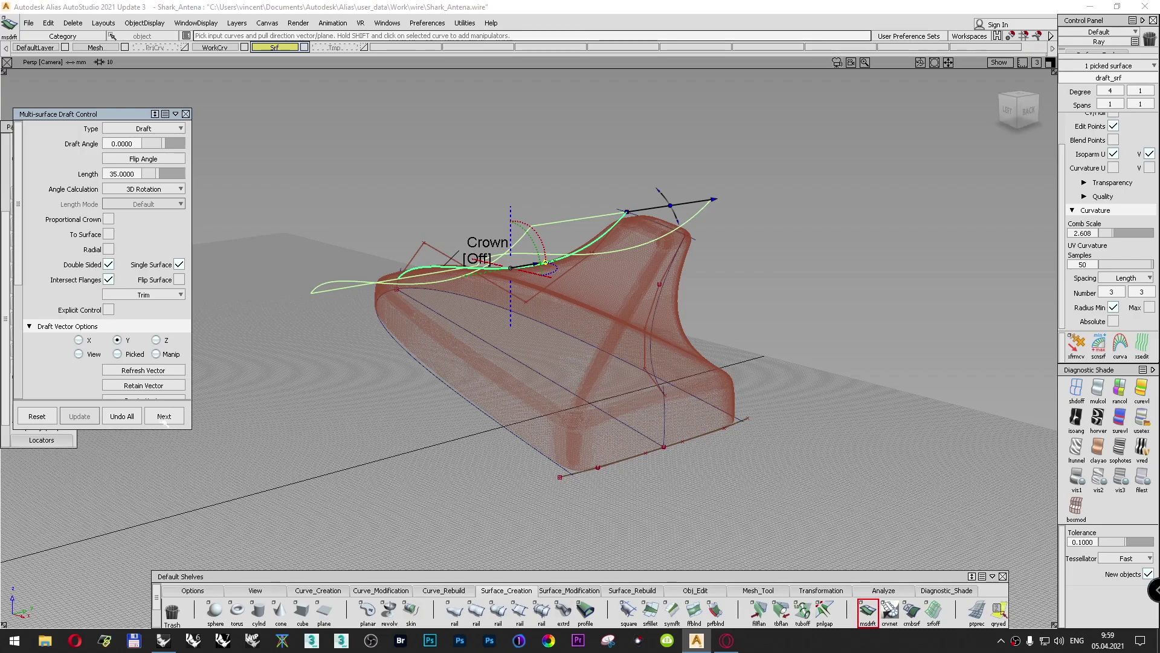
left_click(165, 416)
Step: Draft the fin's short top curve and its concave rear centreline curve with the same double-sided settings
left_click(698, 242)
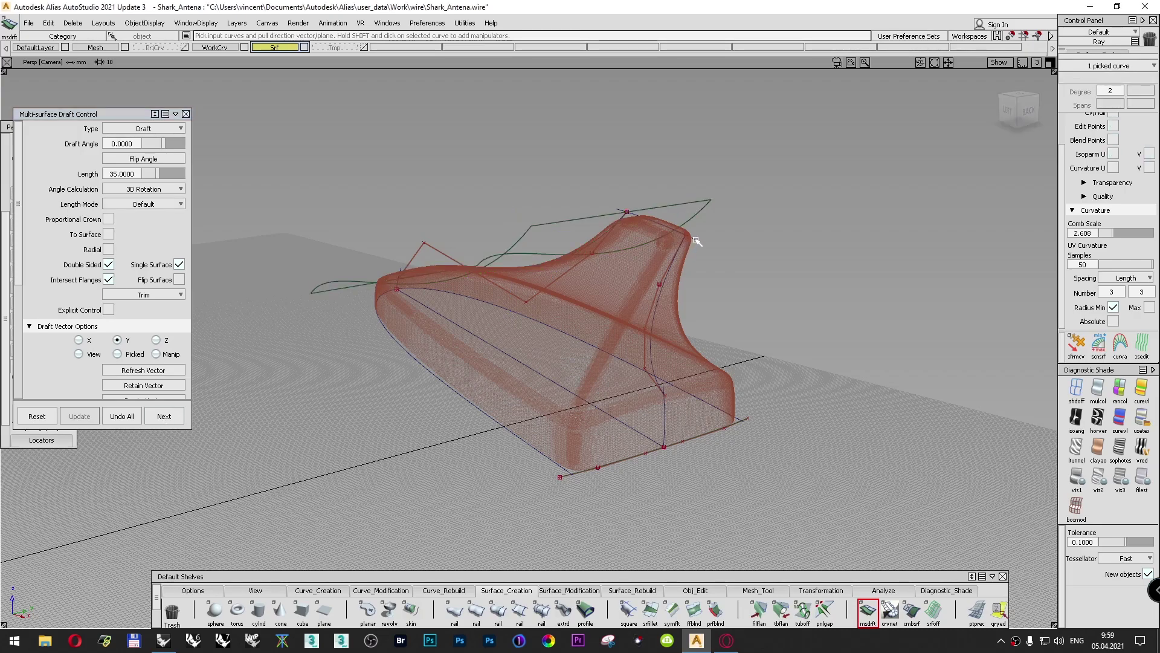
left_click(171, 416)
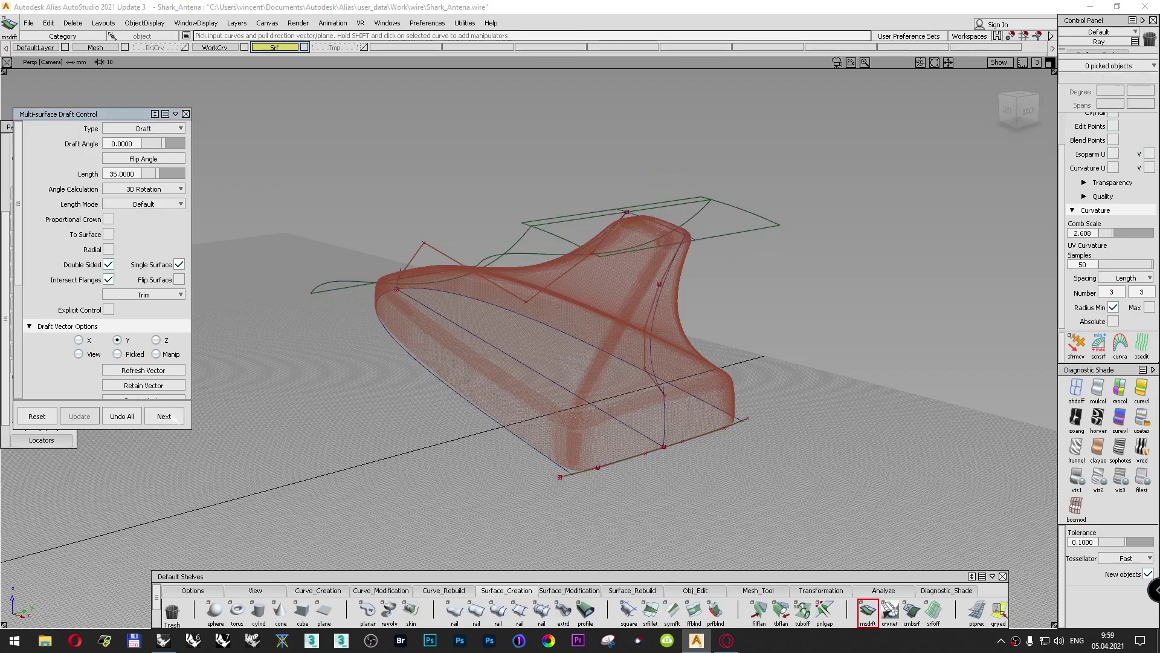
left_click(659, 303)
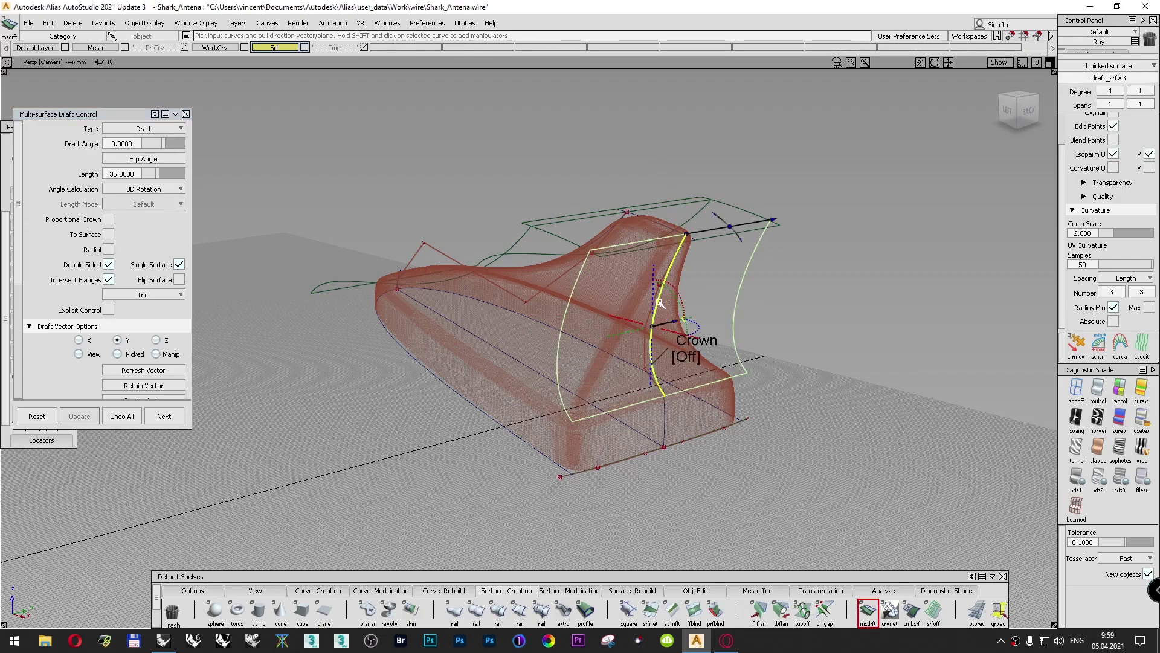
left_click(167, 416)
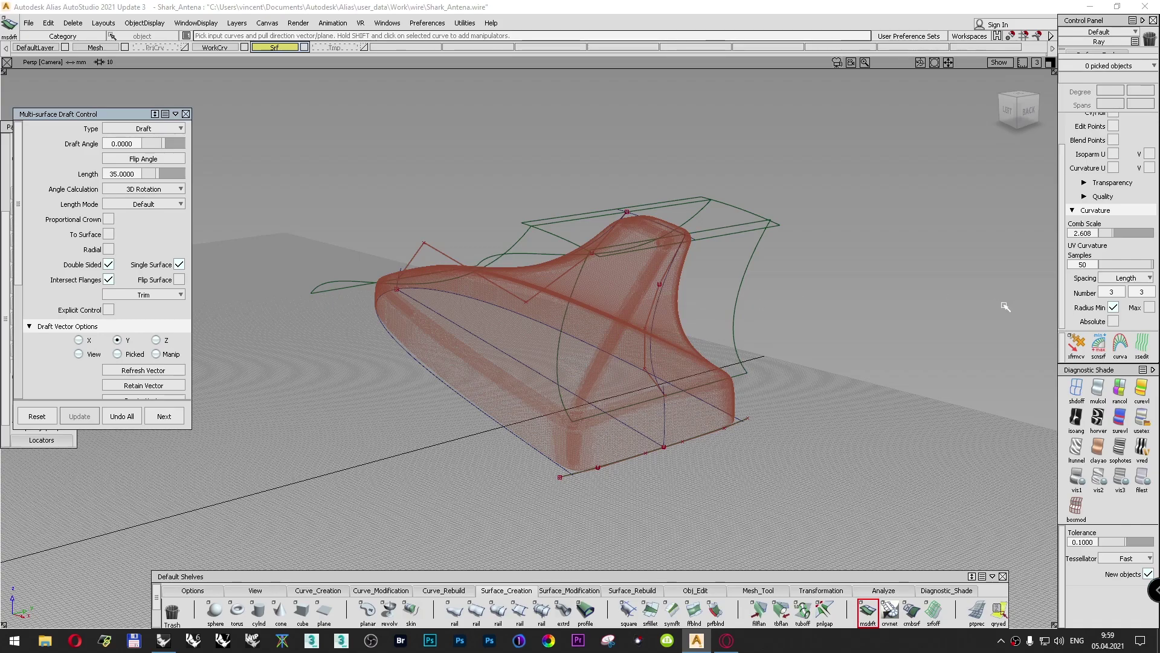
Step: Shade the model with the Shade-Sky diagnostic map and compare the draft surfaces' width with the scan in the back view
left_click(1142, 419)
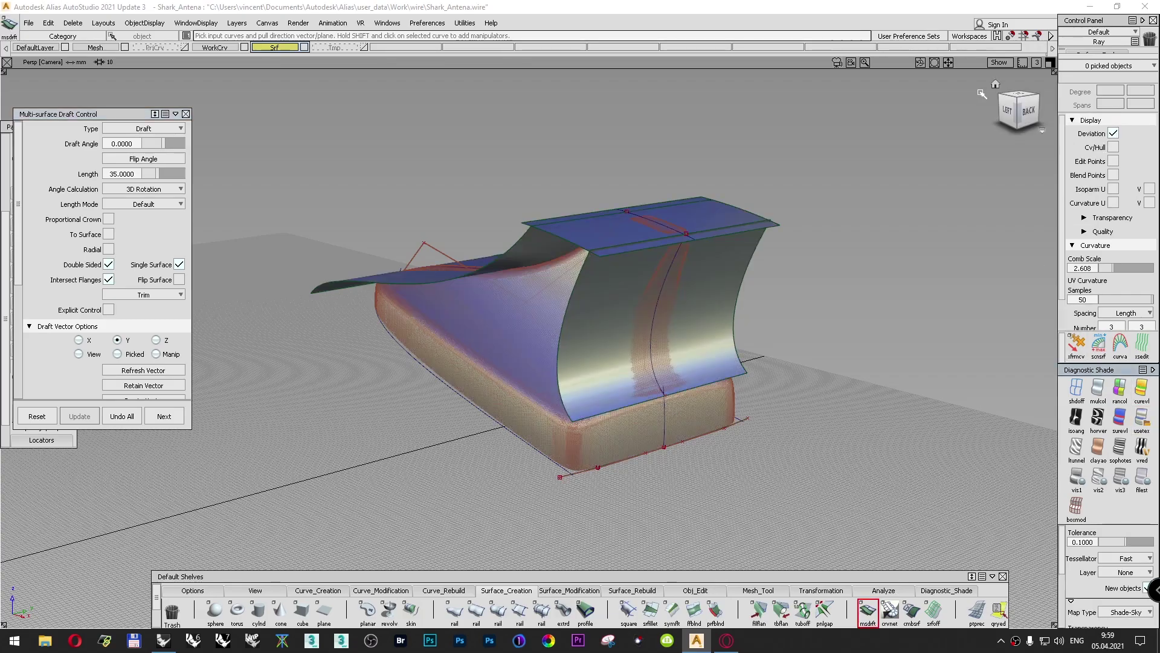
left_click(1017, 100)
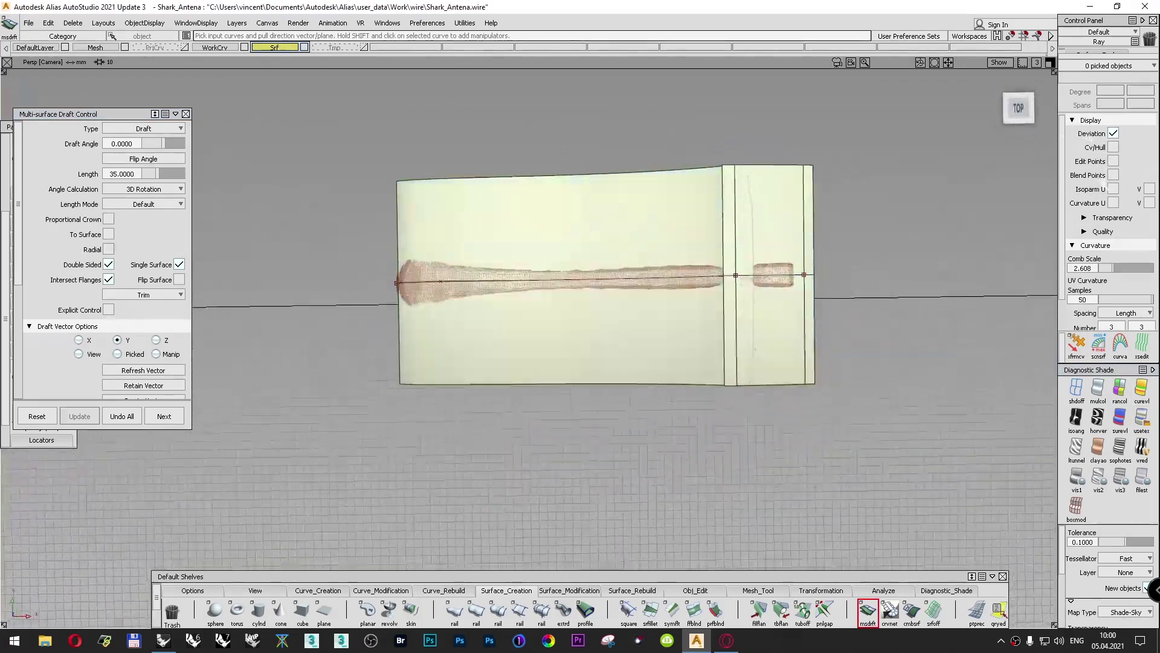
left_click_drag(1098, 163, 1022, 115)
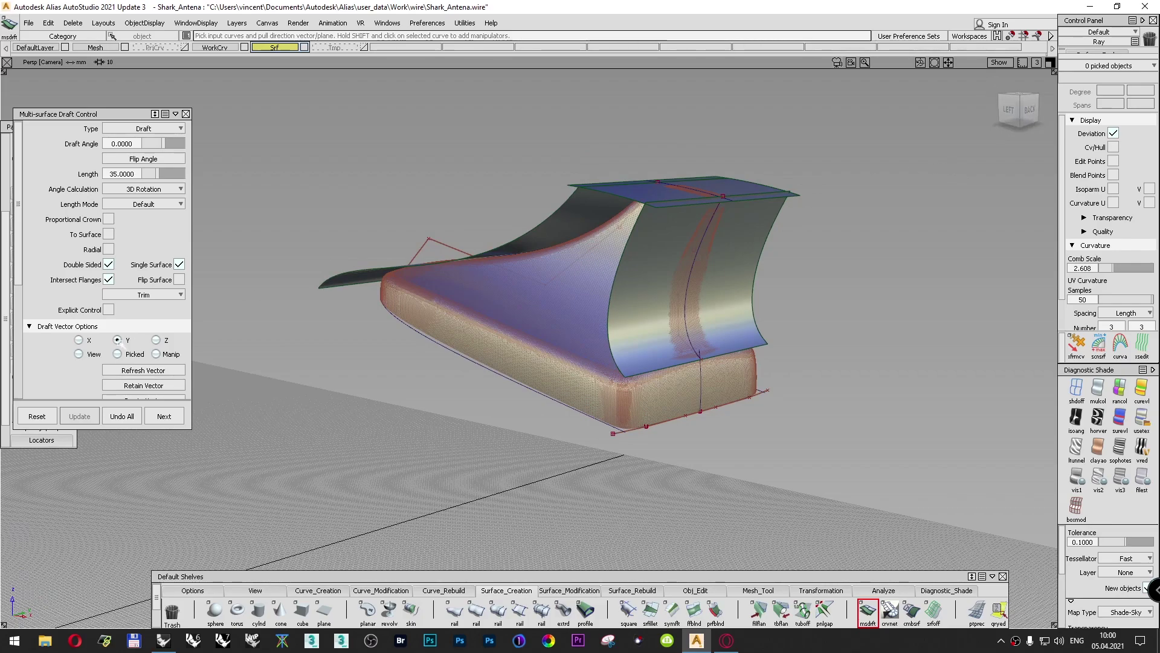
left_click(186, 114)
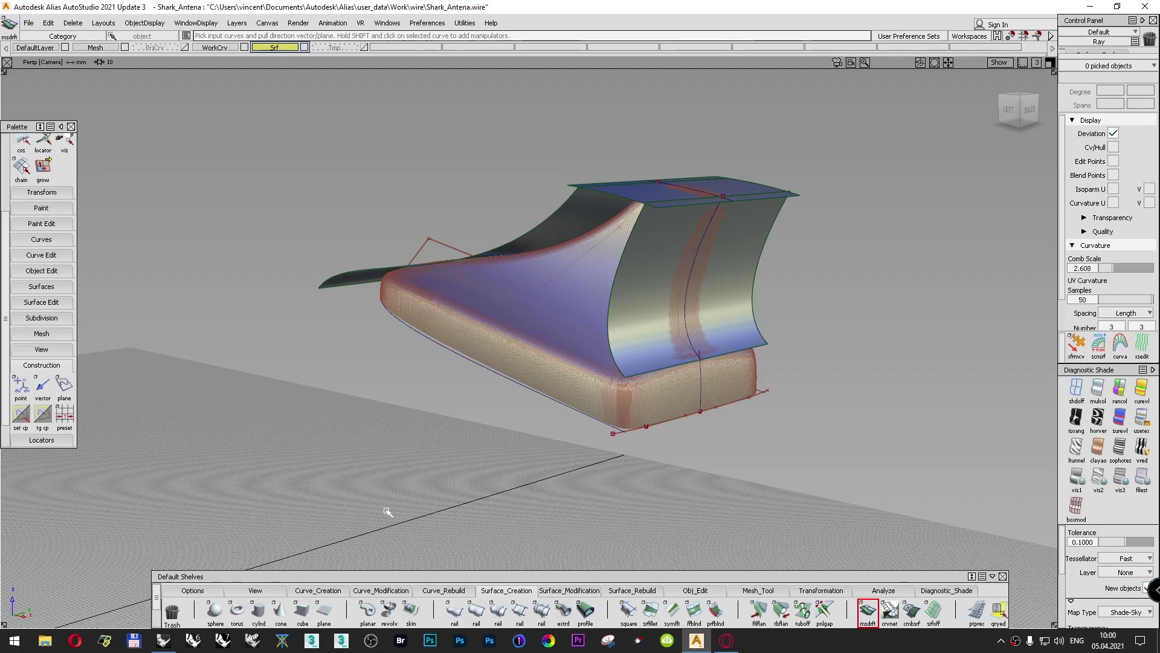
key("F6")
key("F7")
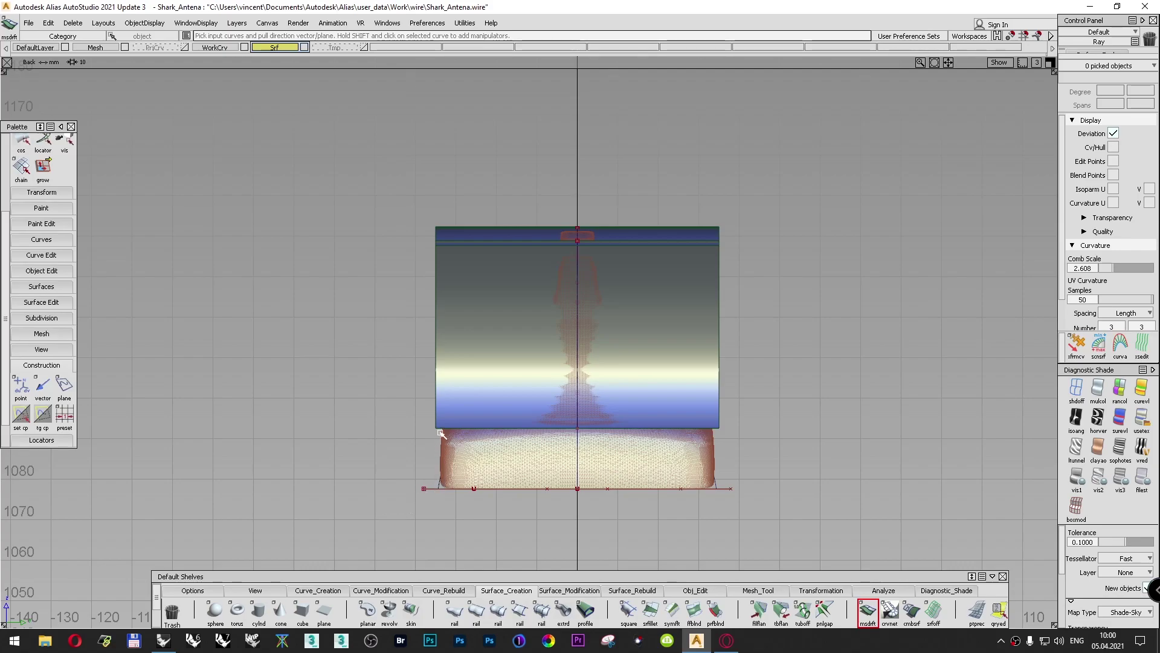
key("F8")
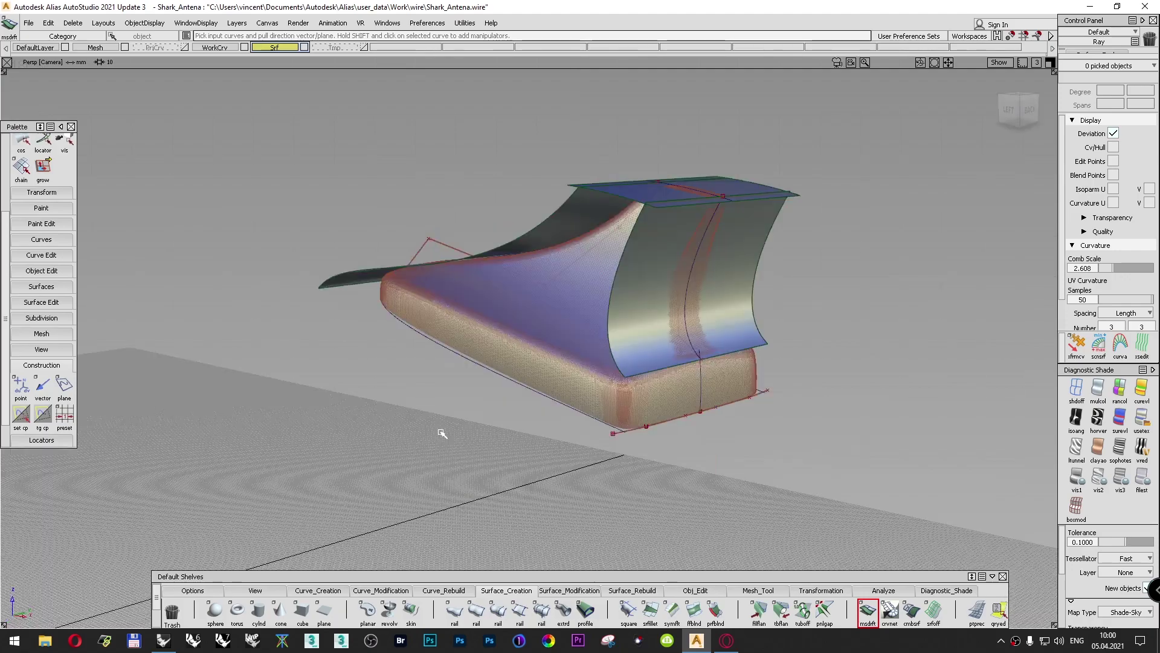
Step: Query-edit the rear draft surface and set its length to 40
left_click(998, 610)
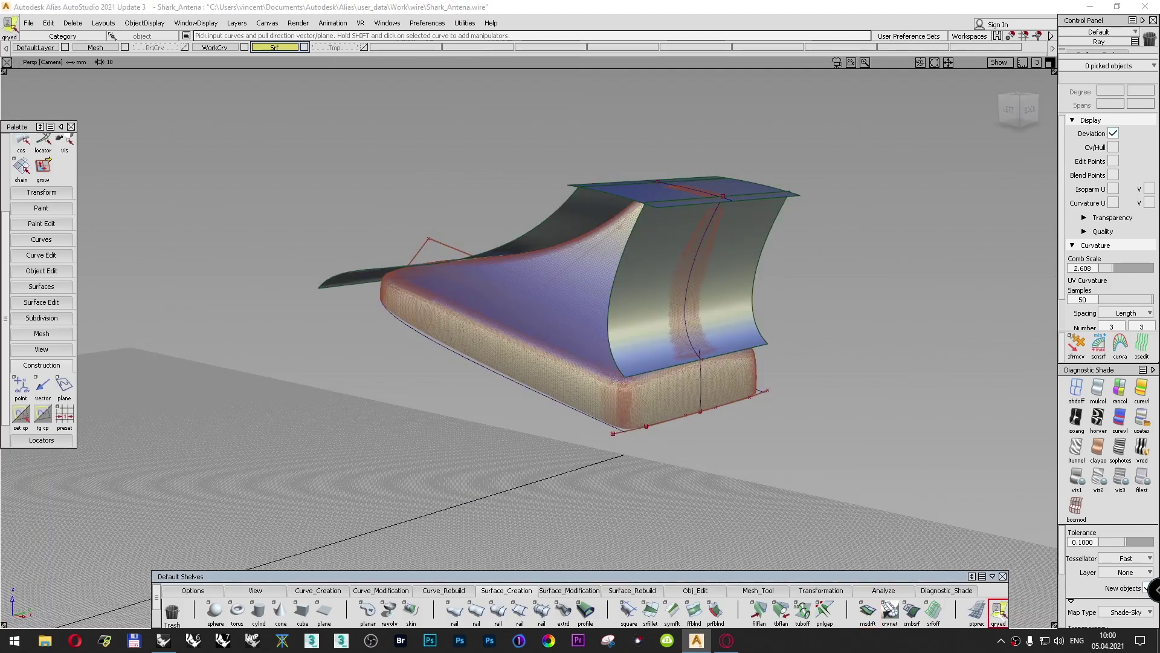
left_click(738, 290)
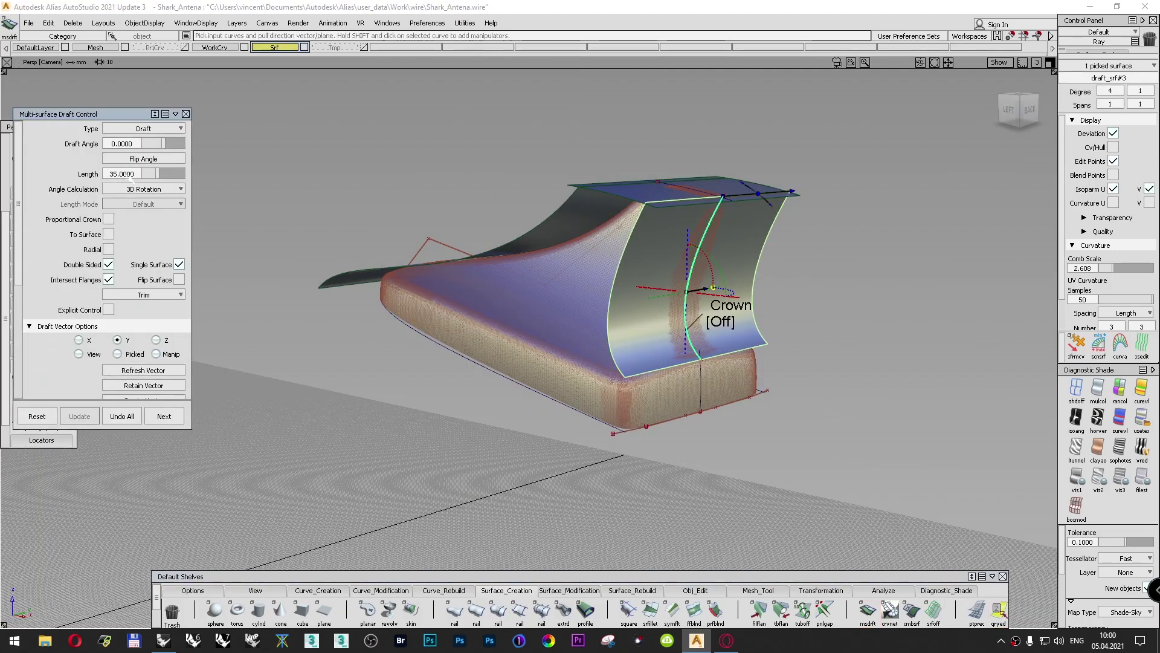
double_click(134, 173)
type("40")
key("Return")
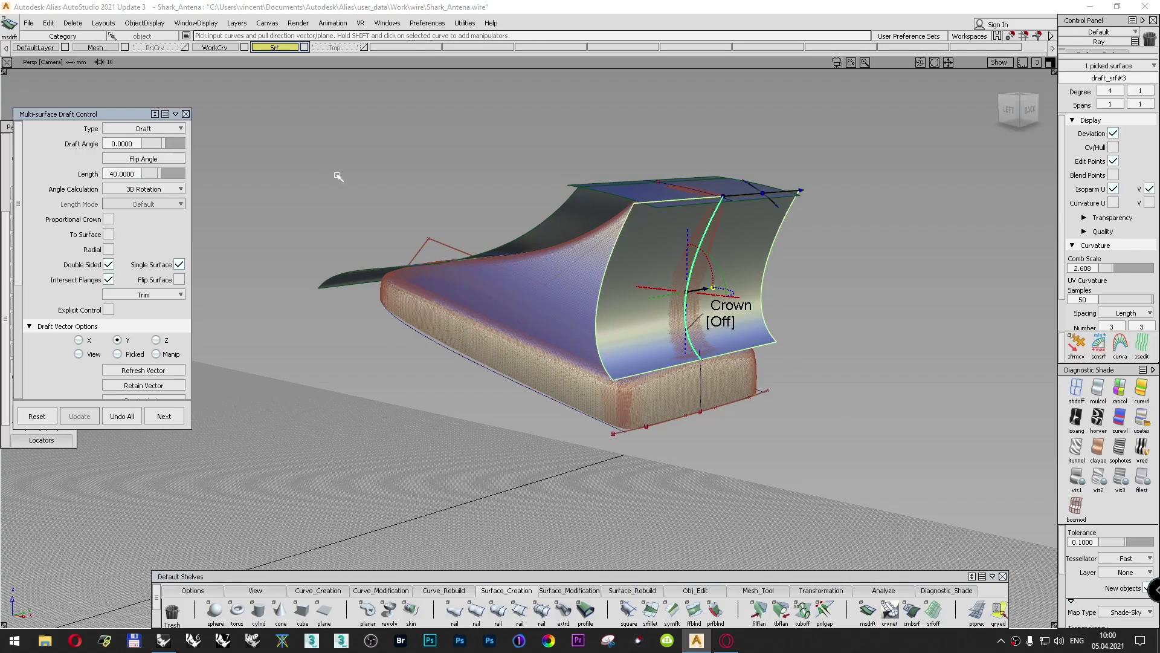
left_click(616, 196)
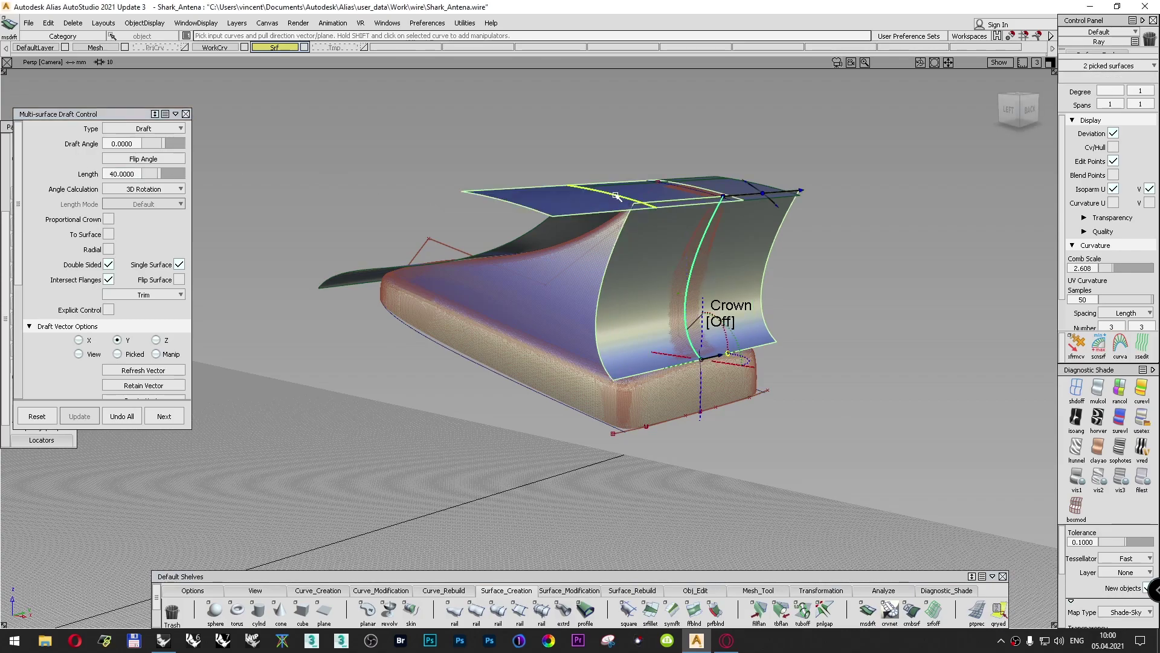
left_click(131, 416)
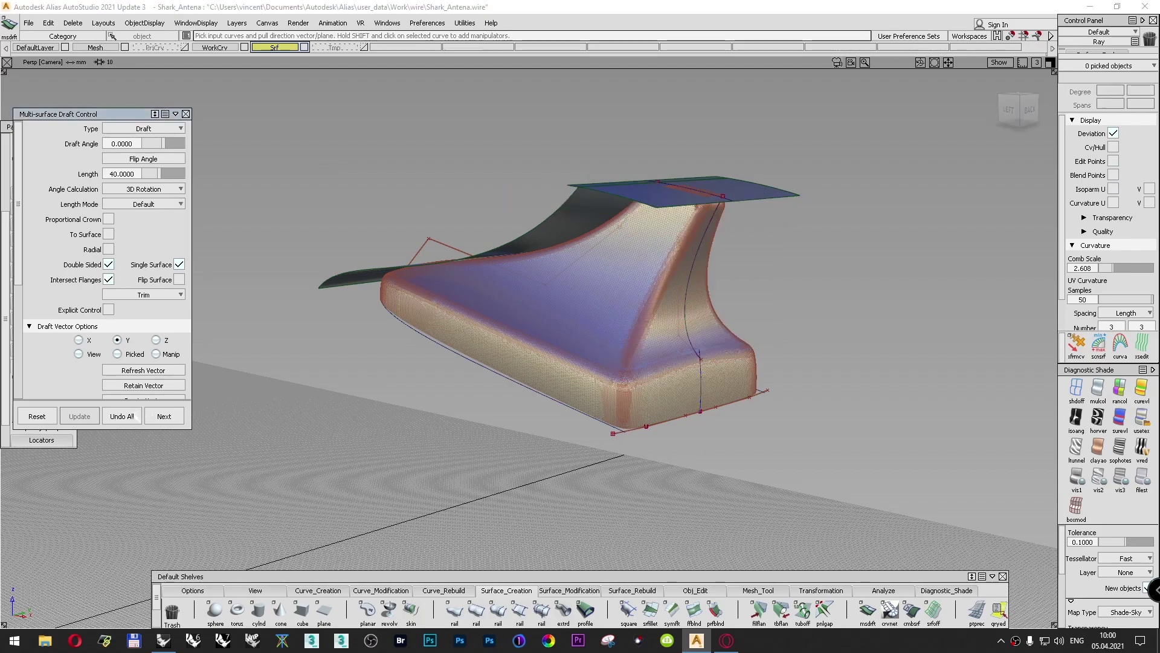
left_click(686, 307)
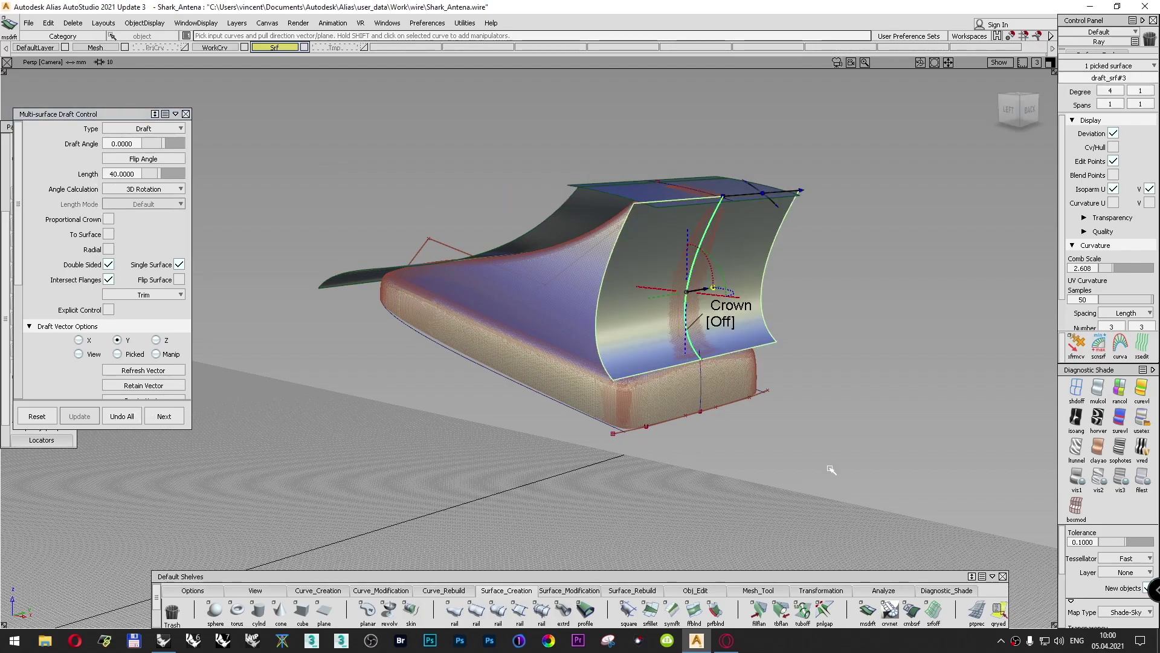
left_click(164, 417)
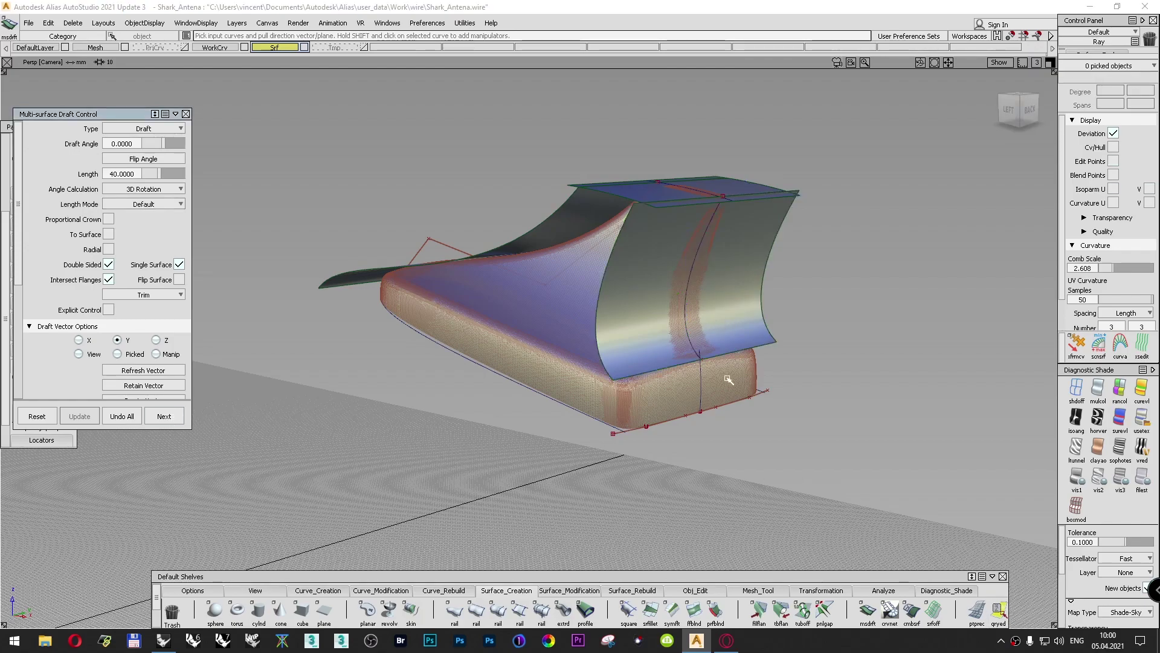
Step: Query-edit the draft surface on top of the fin and set its length to 40
left_click(999, 610)
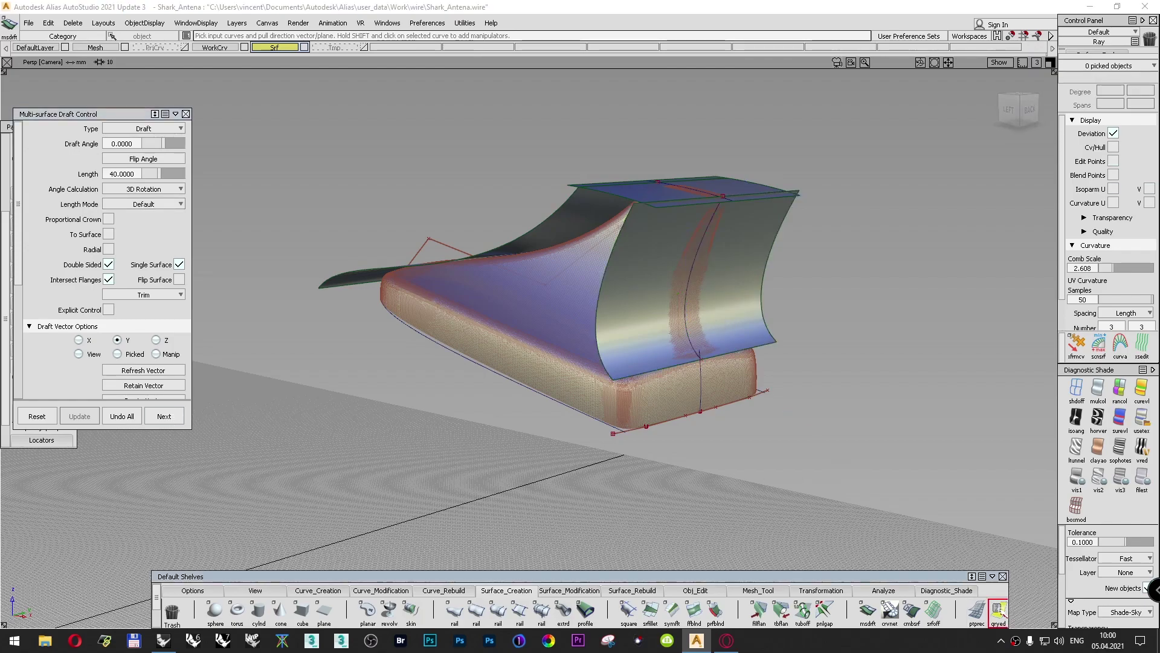
left_click(626, 199)
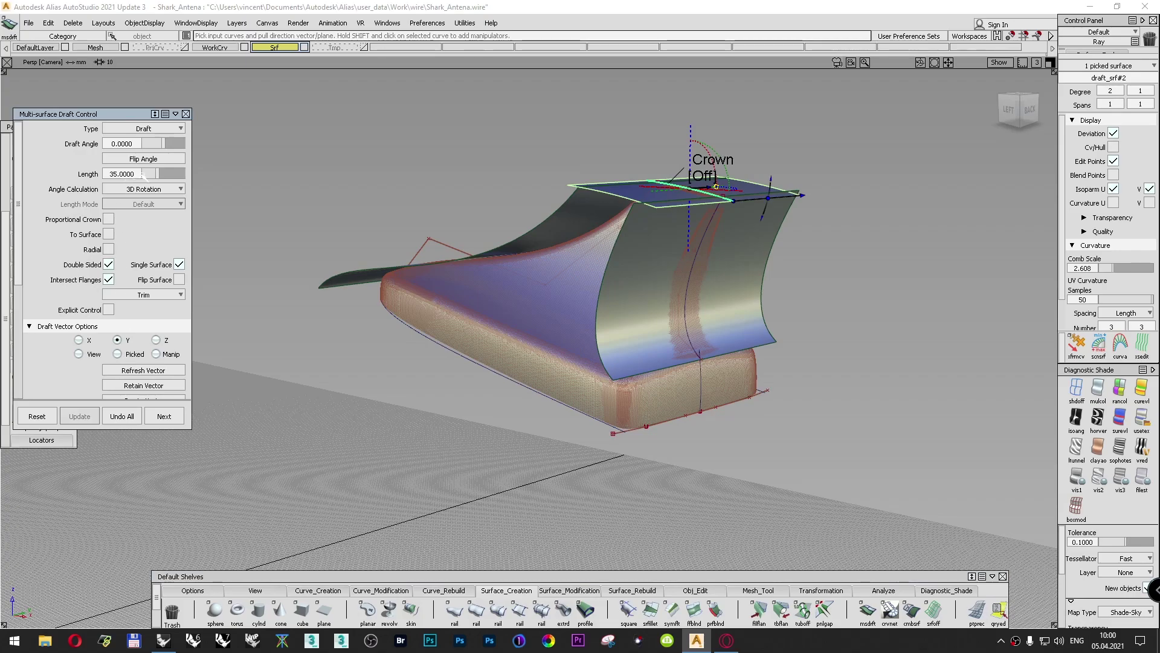
double_click(144, 174)
type("0.01")
key("Return")
double_click(133, 174)
type("40")
key("Return")
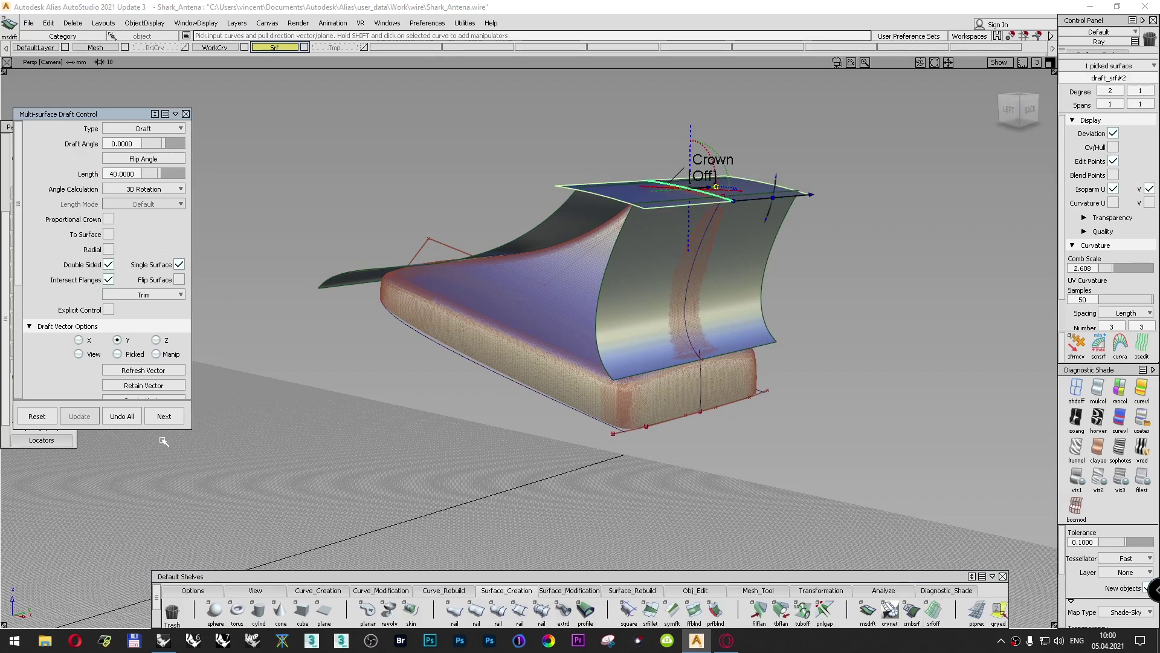
left_click(164, 416)
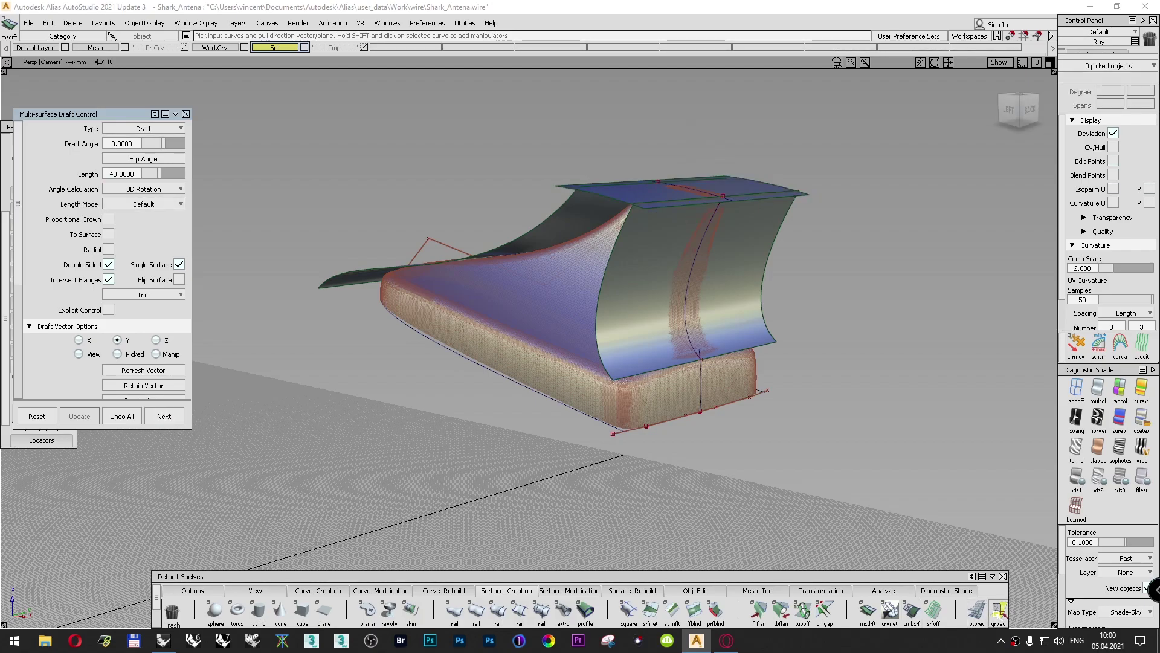
Step: Query-edit the sloping front draft surface, set its length to 40 and close the draft settings
left_click(999, 612)
left_click(339, 282)
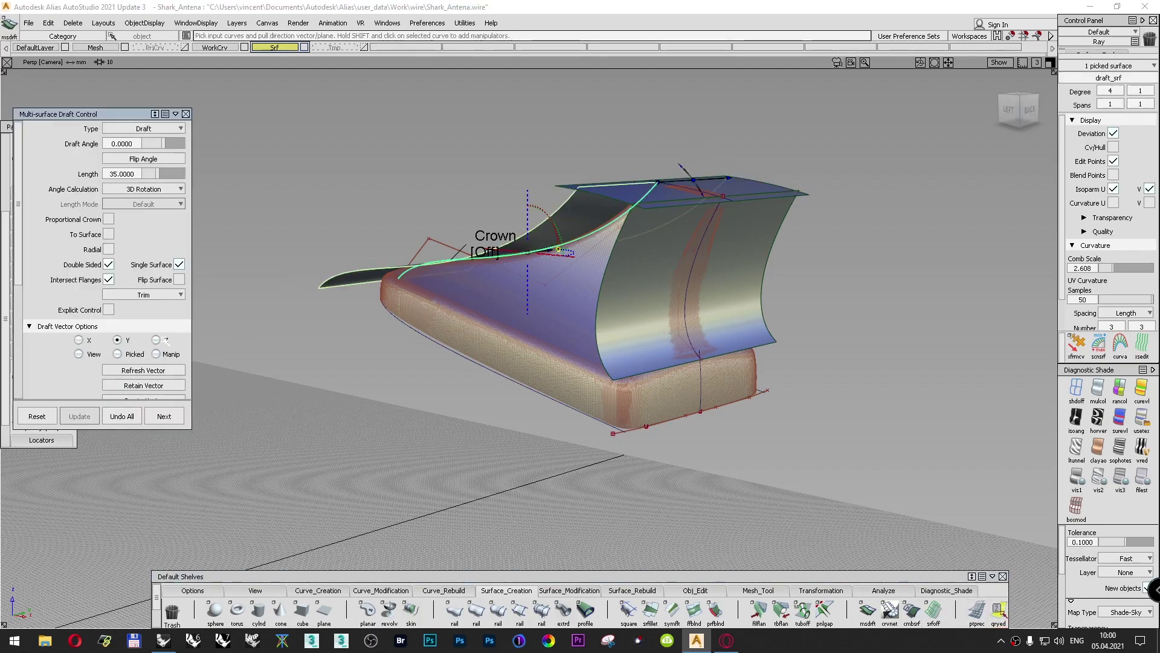
double_click(135, 173)
type("40")
key("Return")
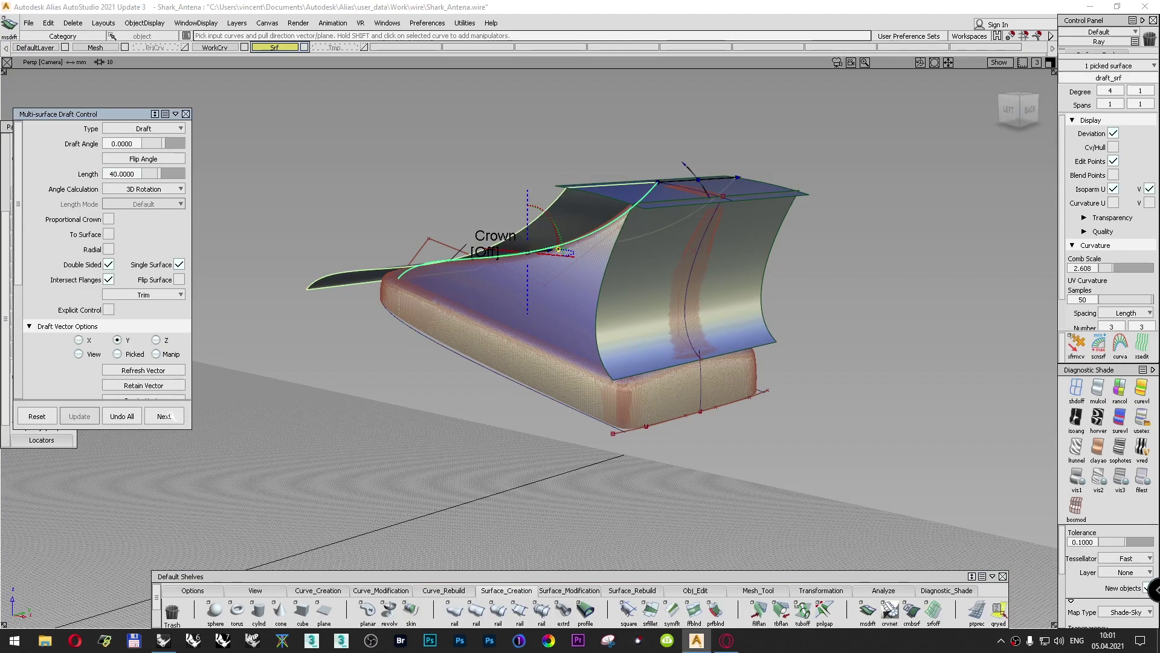
left_click(167, 416)
left_click(185, 115)
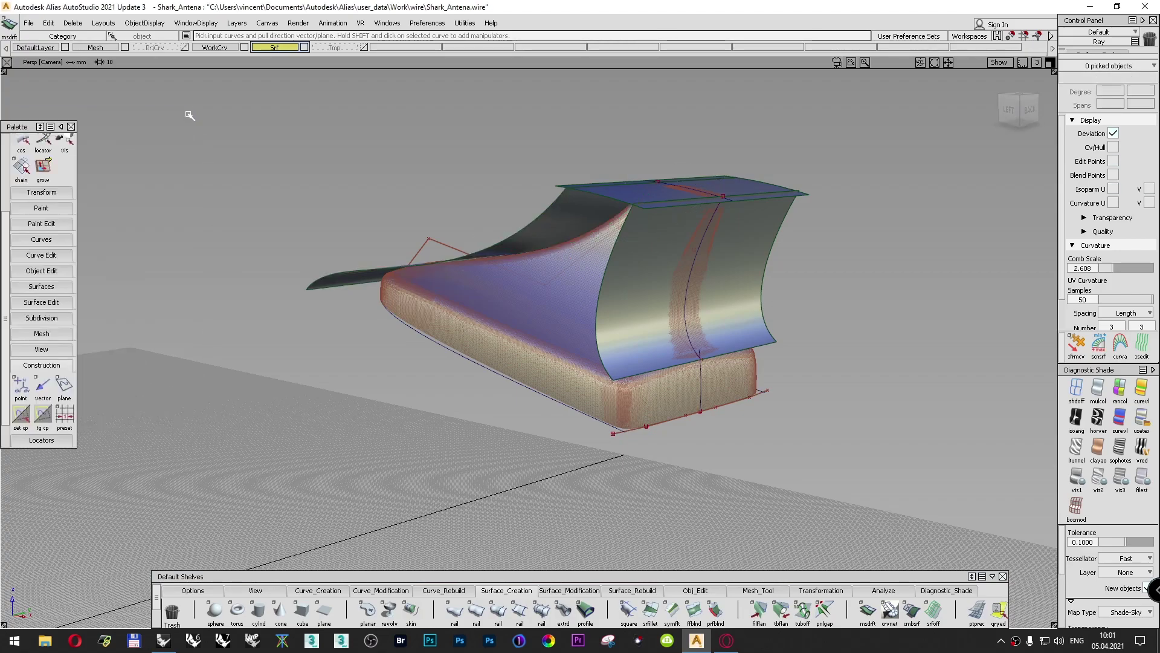
Step: Try to extend the rear base curve in the back view to the width of the rear draft surface
key("F7")
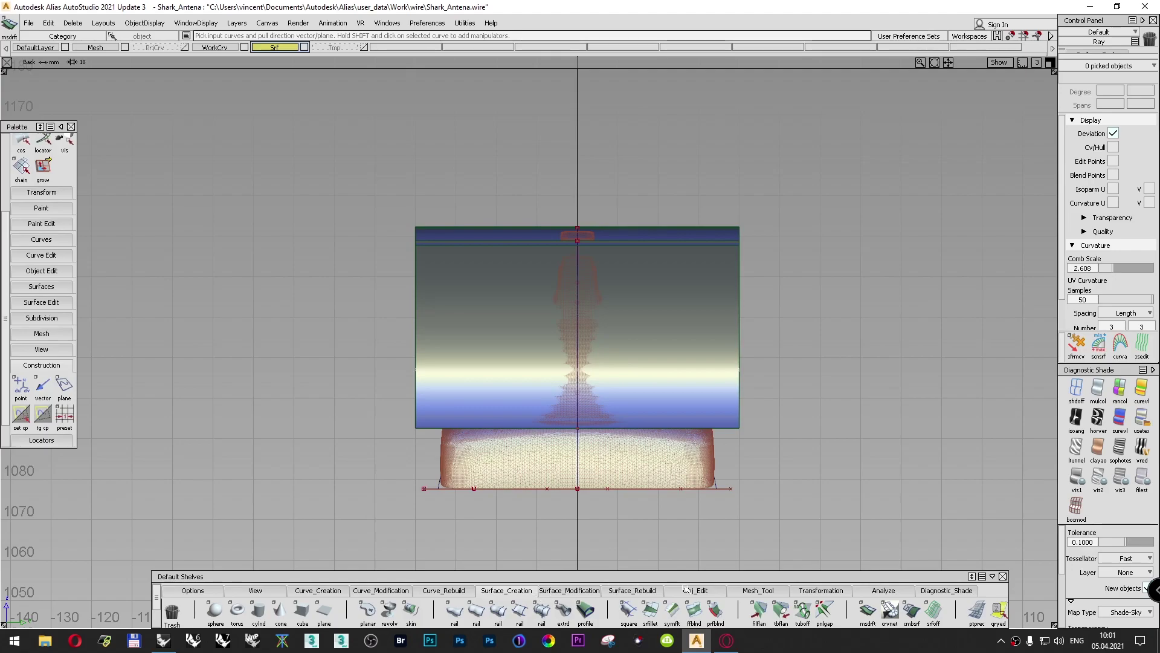
left_click(687, 591)
left_click(433, 610)
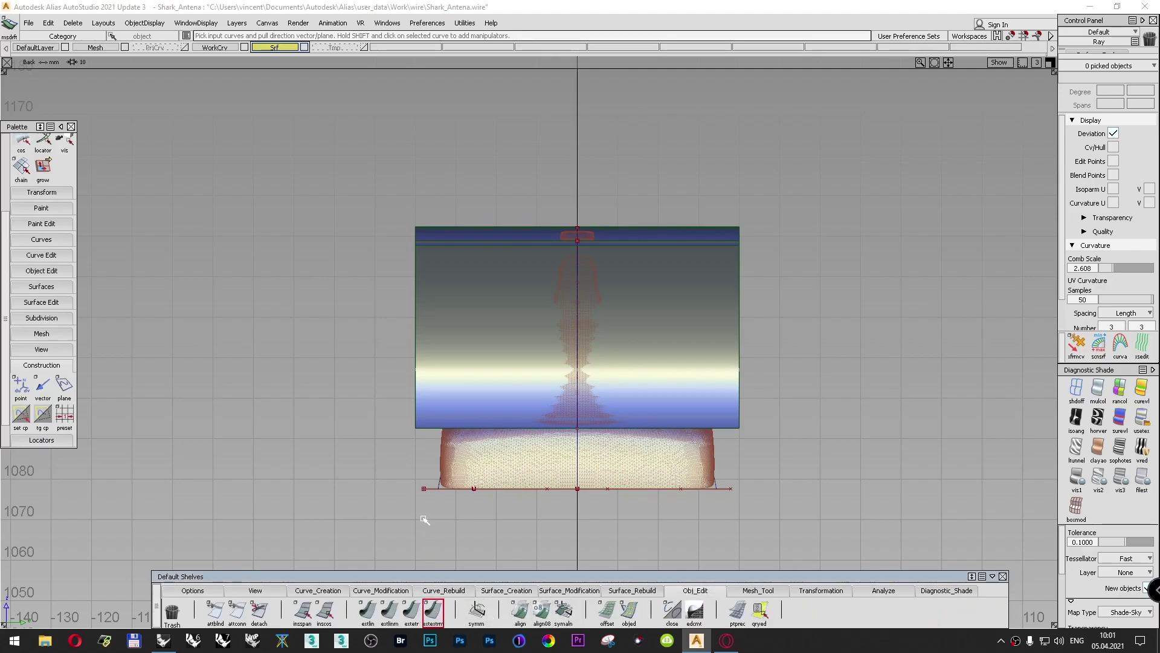
left_click(432, 488)
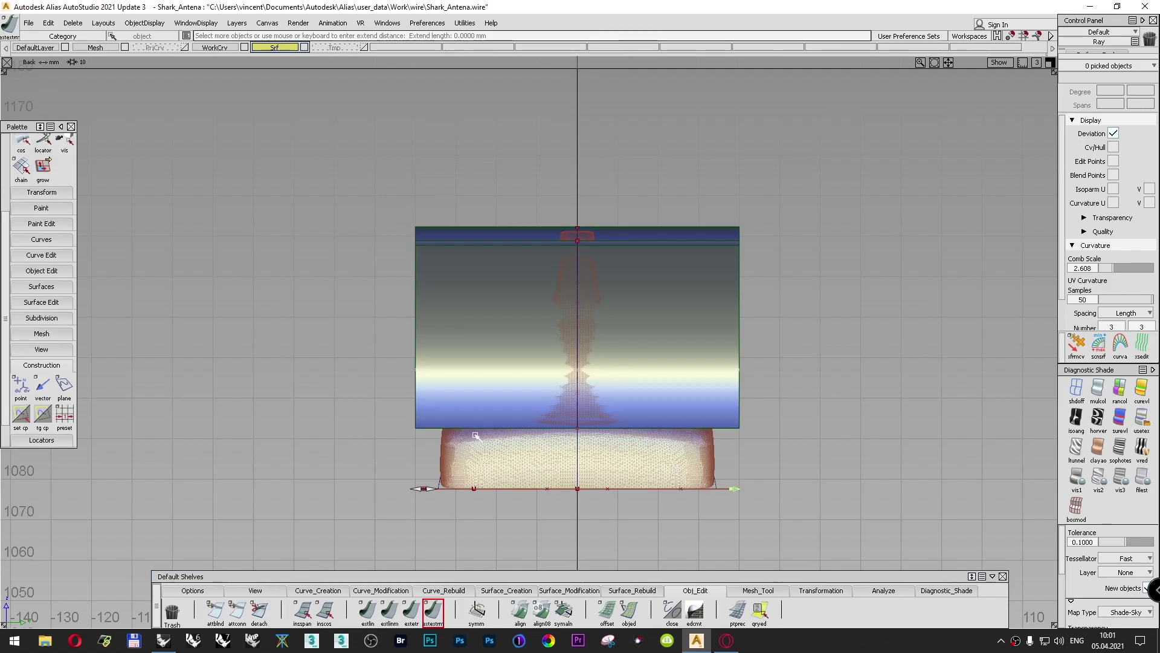
left_click(429, 479)
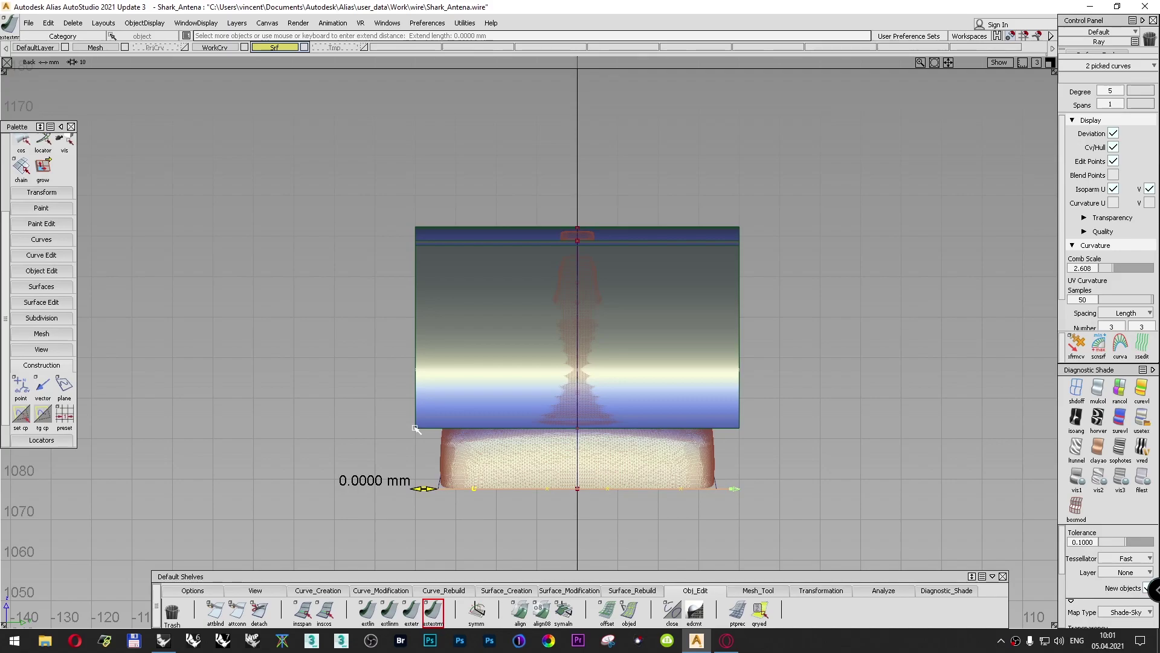
left_click(414, 428, "ctrl")
key("ctrl+z")
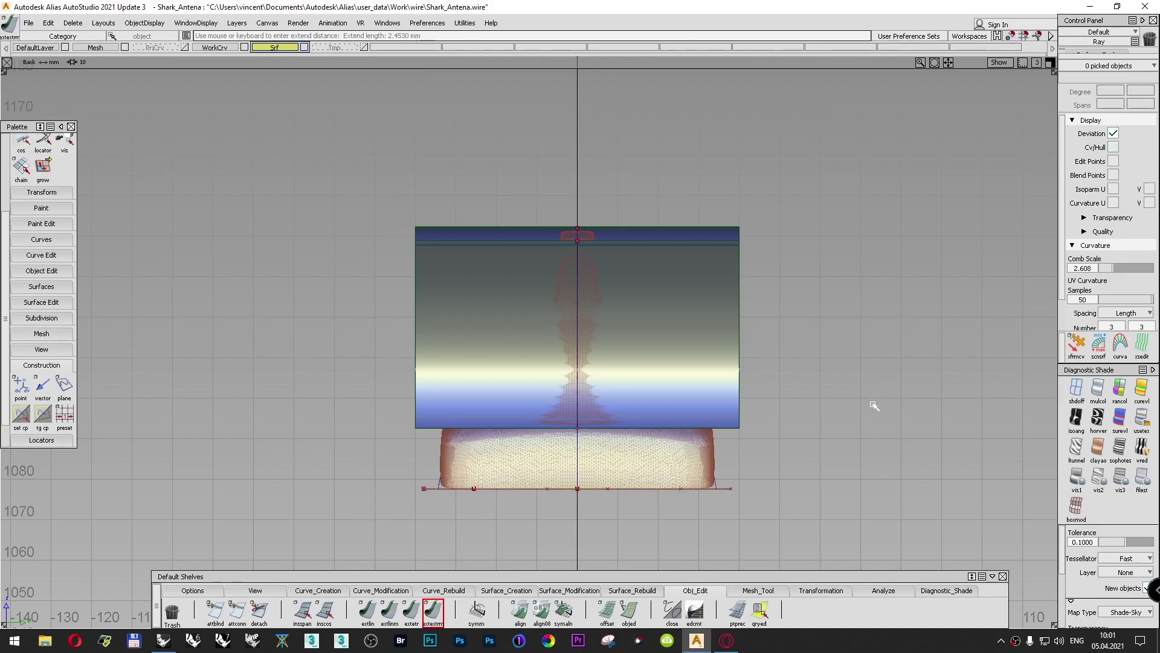
Step: Turn on the CV/Hull display of the rear draft surface and deselect it
left_click_drag(935, 358, 926, 329, "ctrl+shift")
left_click_drag(919, 307, 920, 335, "ctrl+shift")
left_click(742, 417)
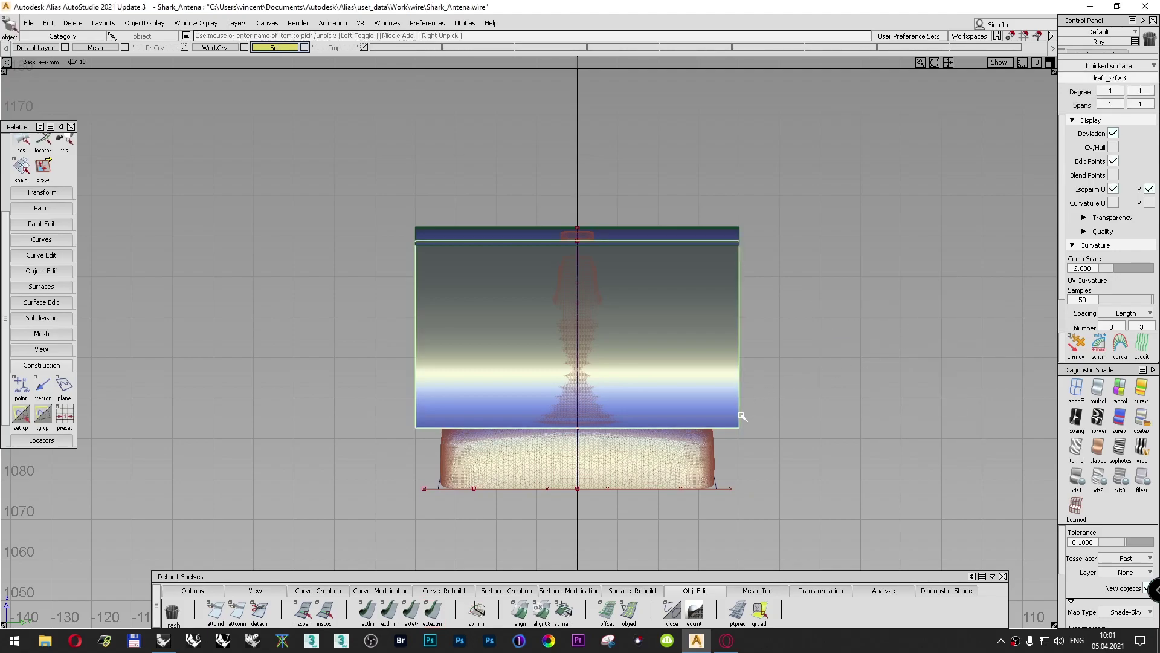
left_click(1113, 147)
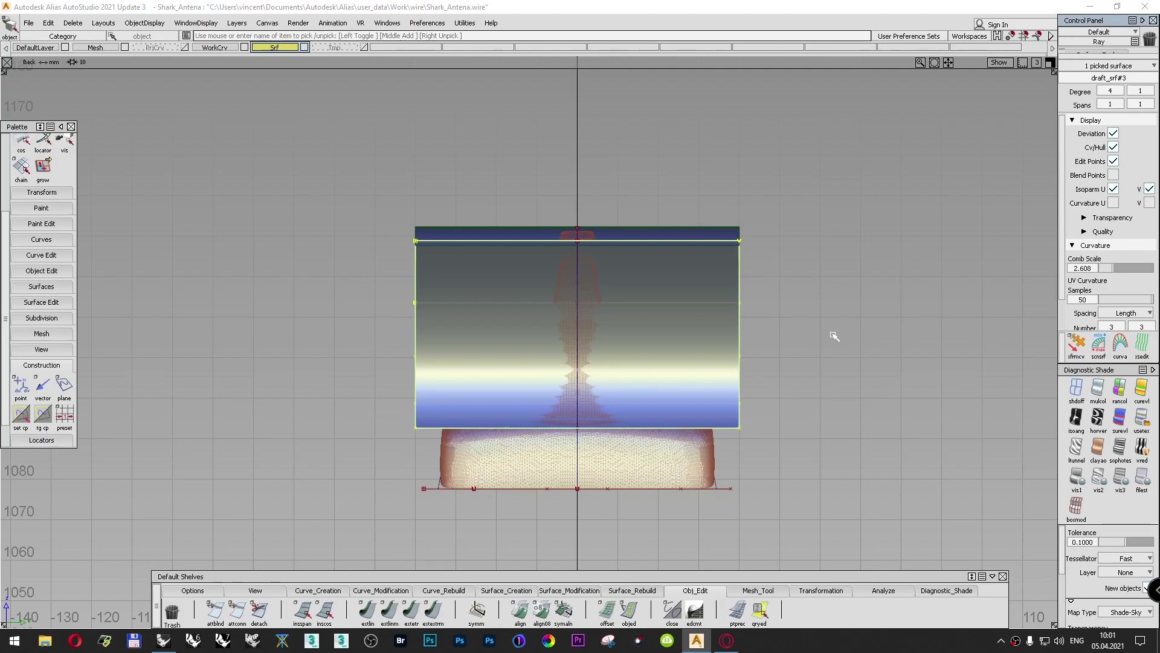
left_click_drag(855, 307, 854, 296, "ctrl+shift")
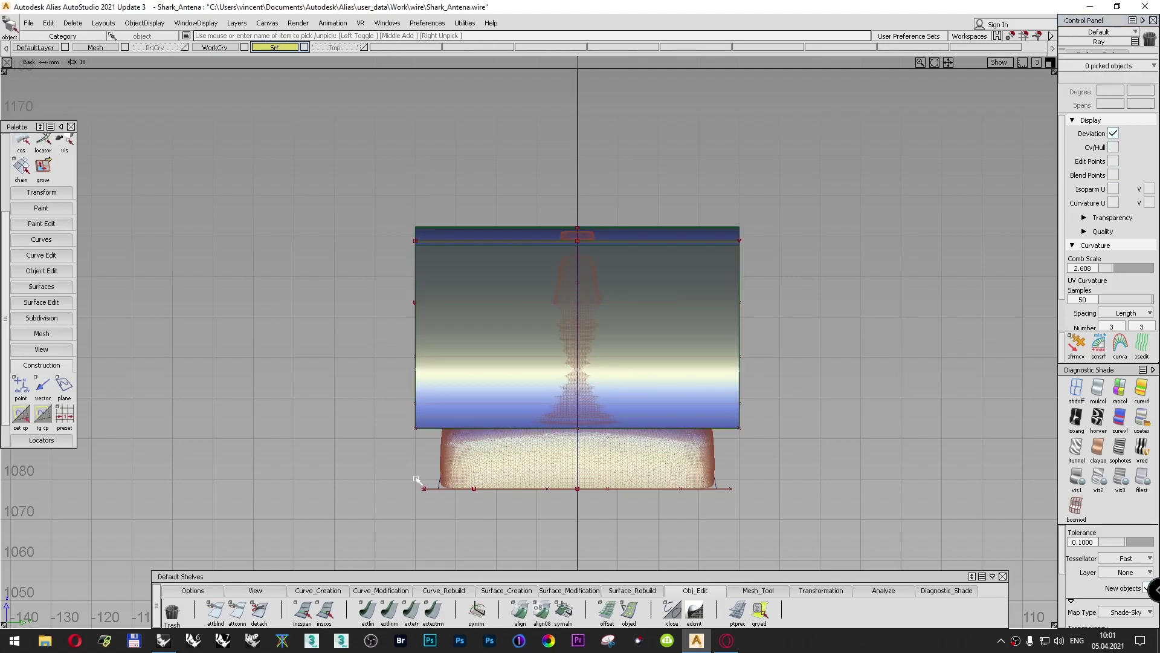
Step: Extend the rear base curve at both ends by about 2.07 mm, snapping to the draft surface's corner CV
left_click(433, 611)
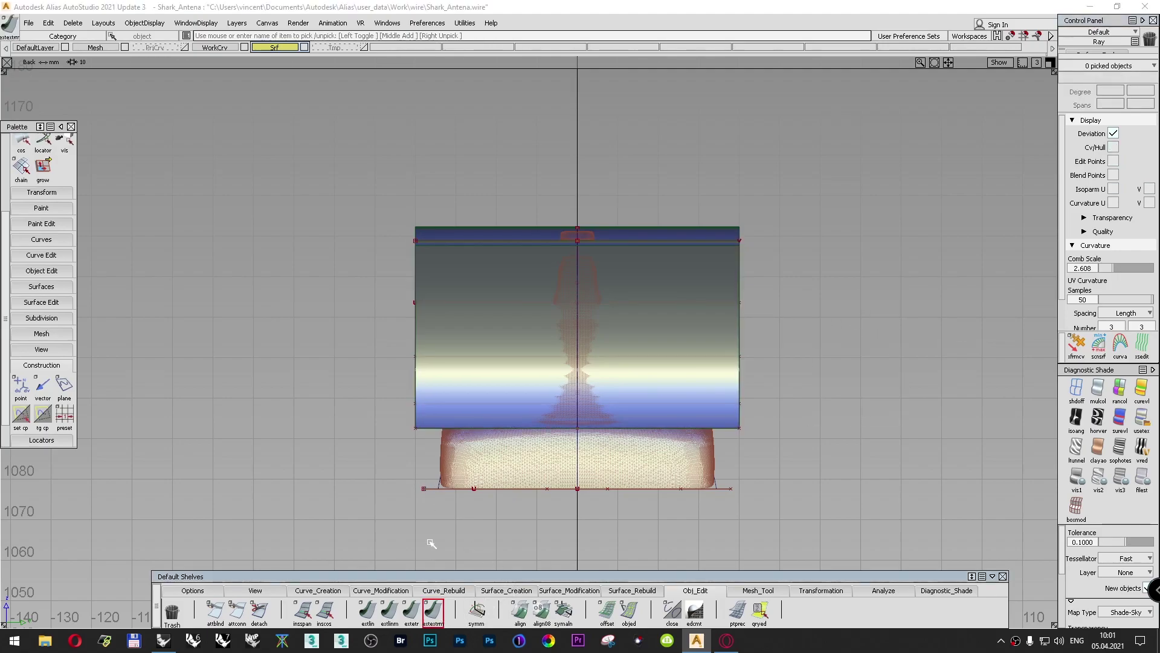
left_click(424, 489)
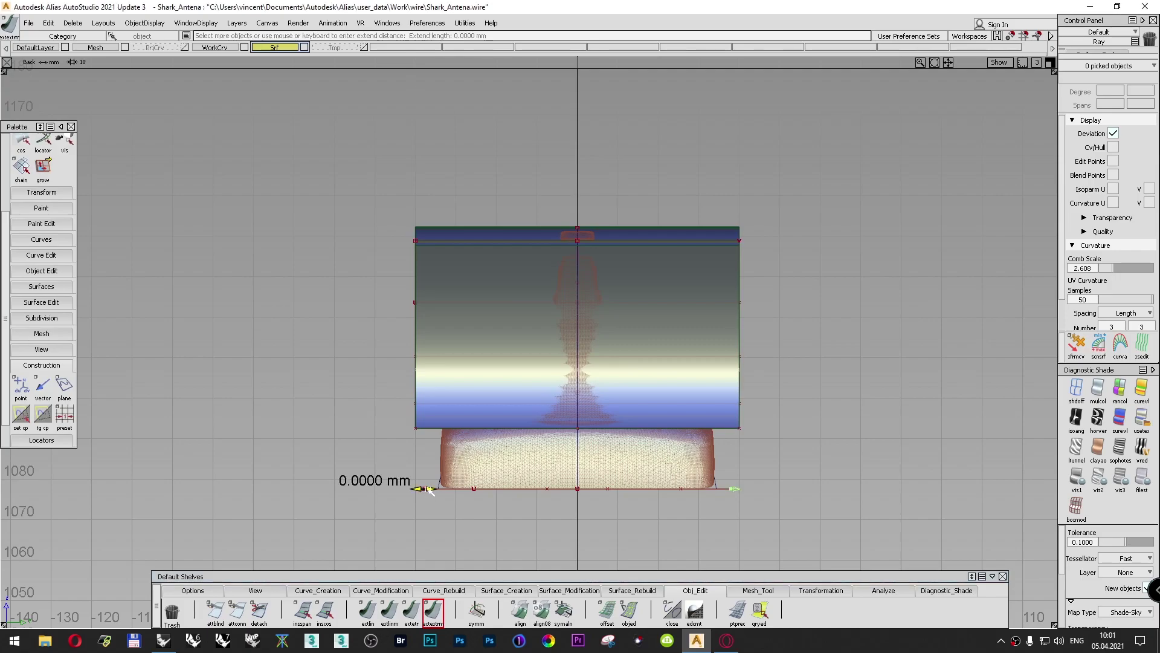
left_click_drag(427, 489, 416, 430)
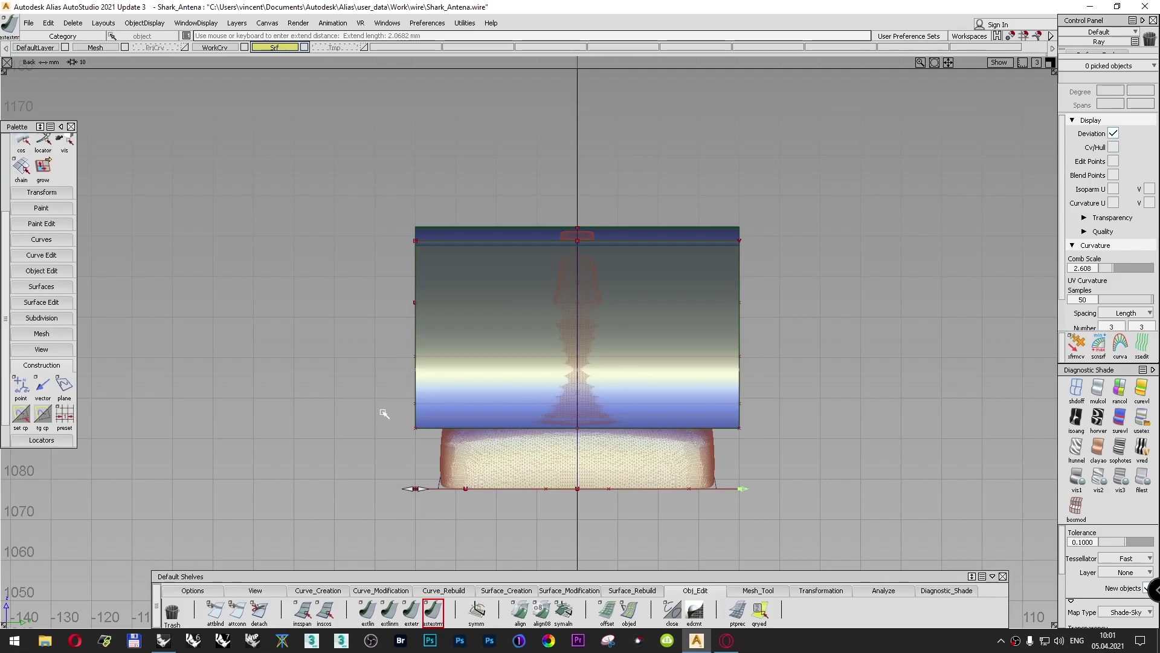
left_click_drag(362, 397, 361, 372, "ctrl+shift")
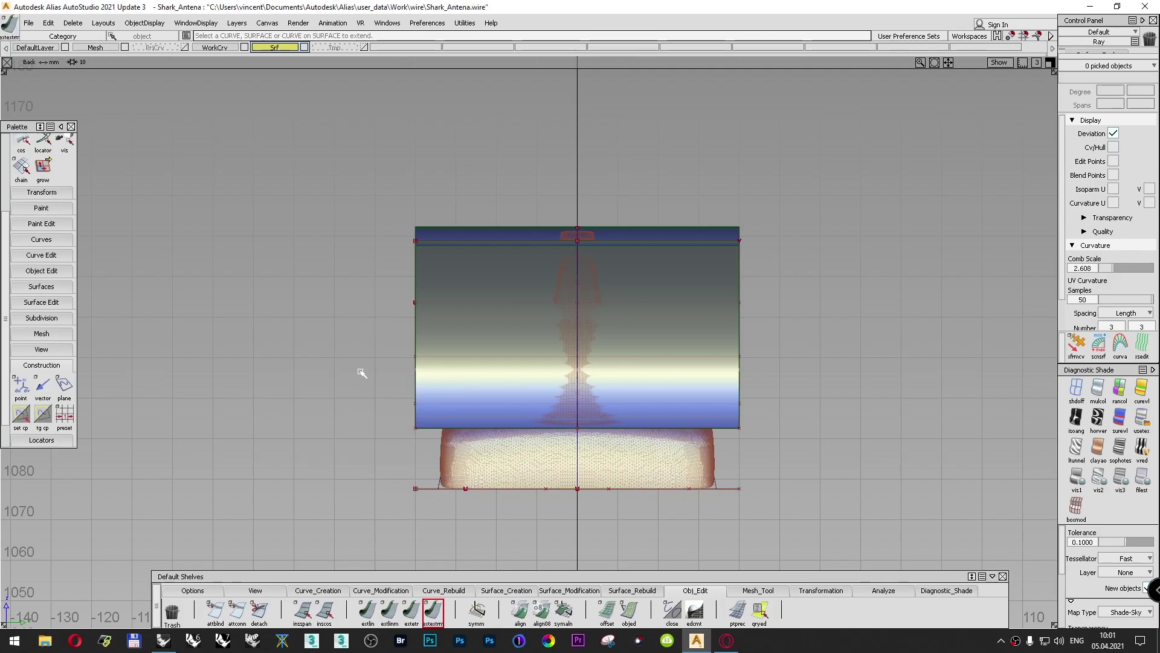
Step: Create a monorail surface with the rear base curve as generation curve and the short upright centre curve as rail
key("F8")
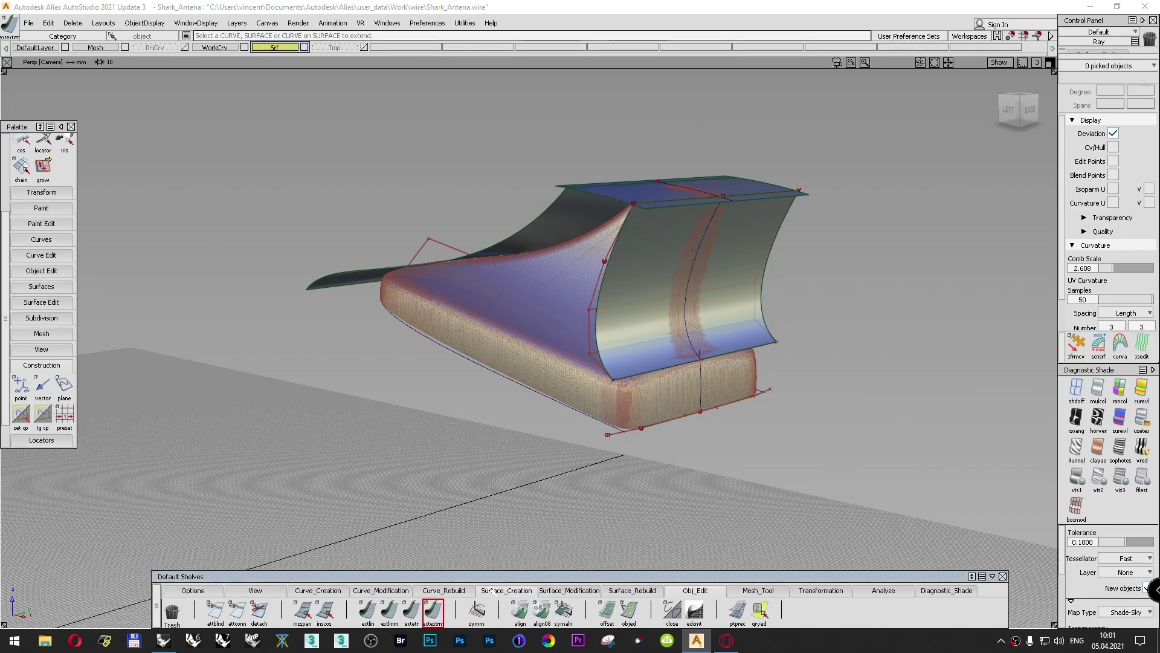
left_click(492, 589)
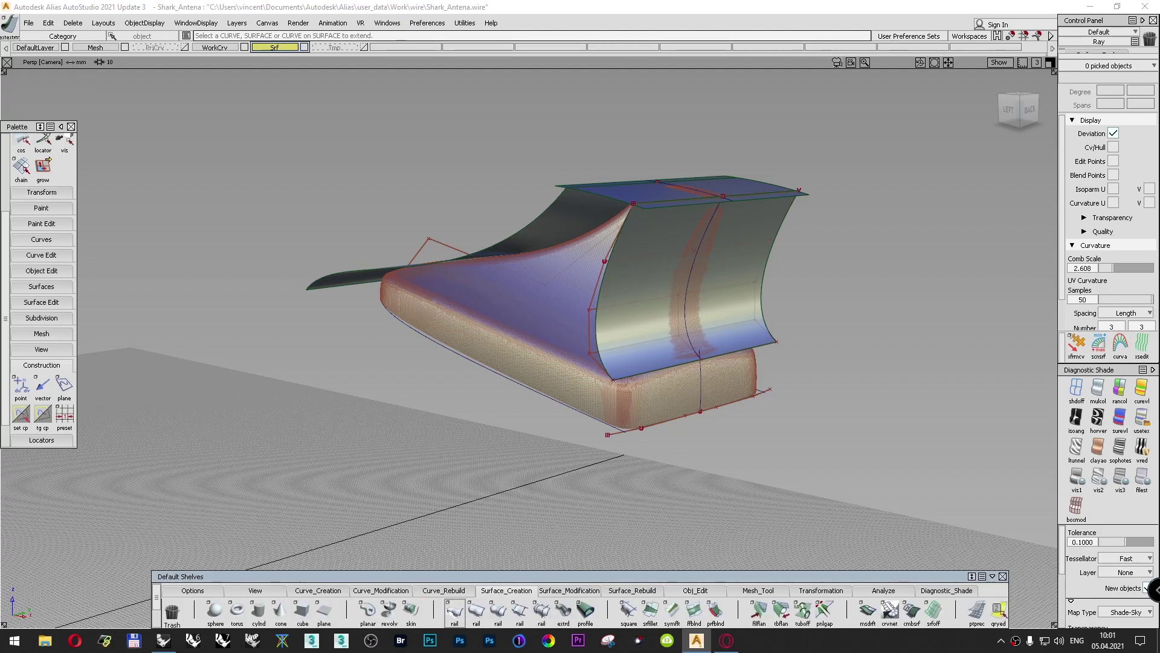
left_click(454, 611)
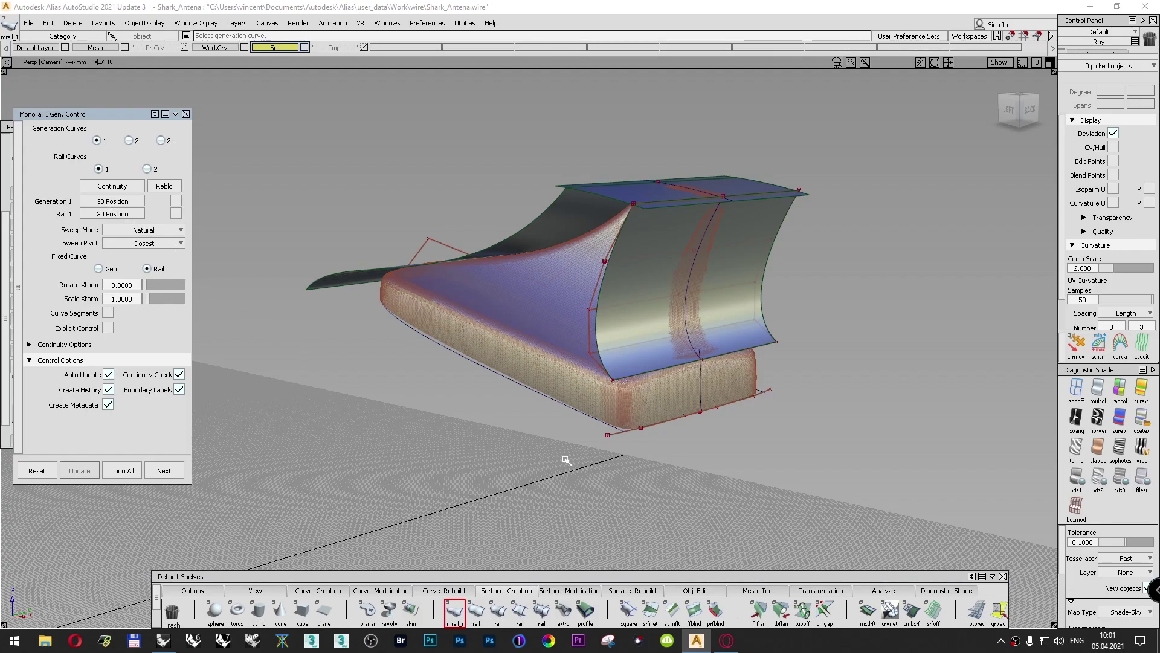
left_click(616, 437)
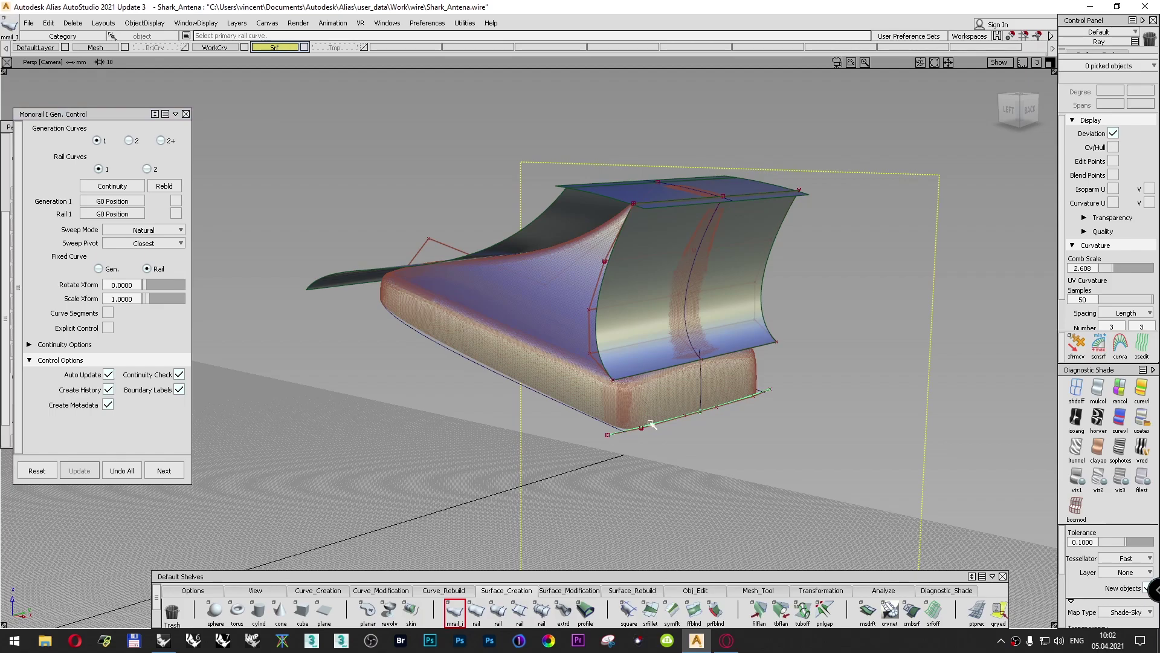
left_click(699, 353)
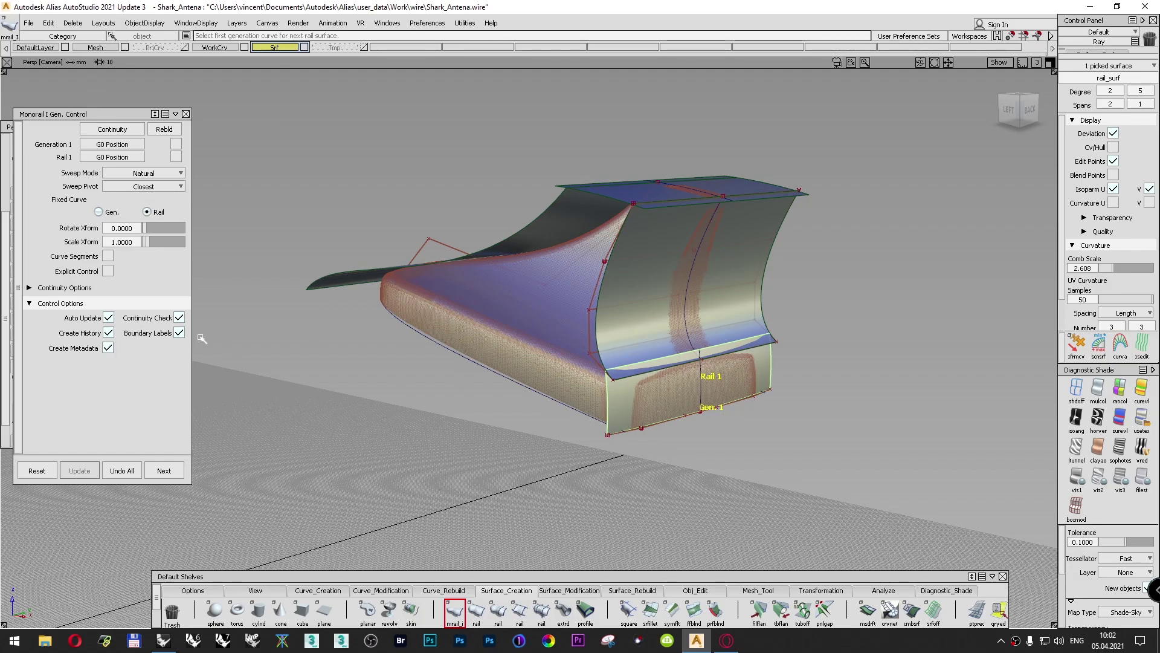
Step: Try the Parallel sweep mode on the rear rail surface and return it to Natural for a close-up comparison
left_click(144, 174)
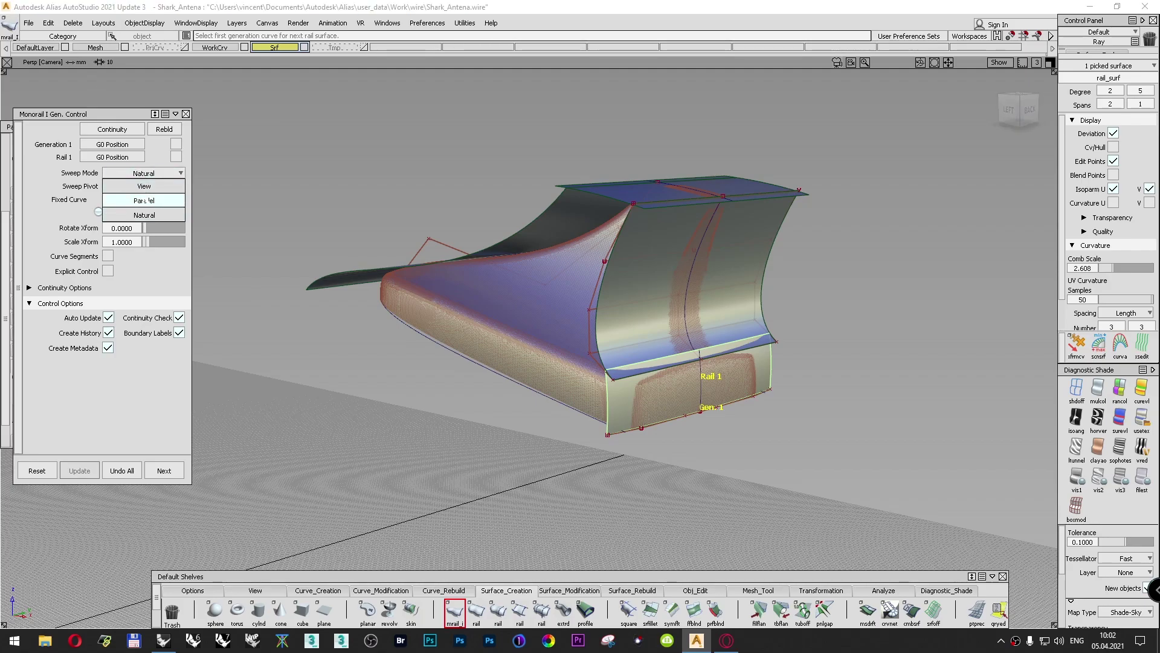
left_click(146, 200)
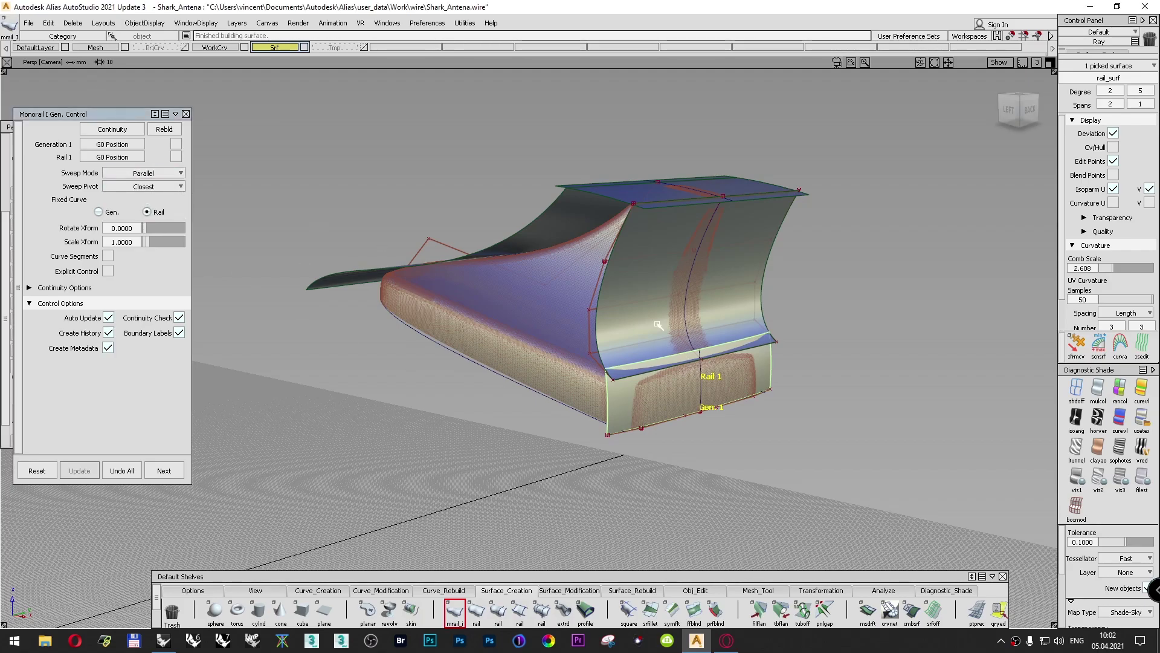
right_click_drag(726, 334, 672, 355, "alt+shift")
left_click(574, 345, "alt+shift")
right_click_drag(581, 368, 629, 318, "alt+shift")
middle_click_drag(636, 322, 589, 285, "alt+shift")
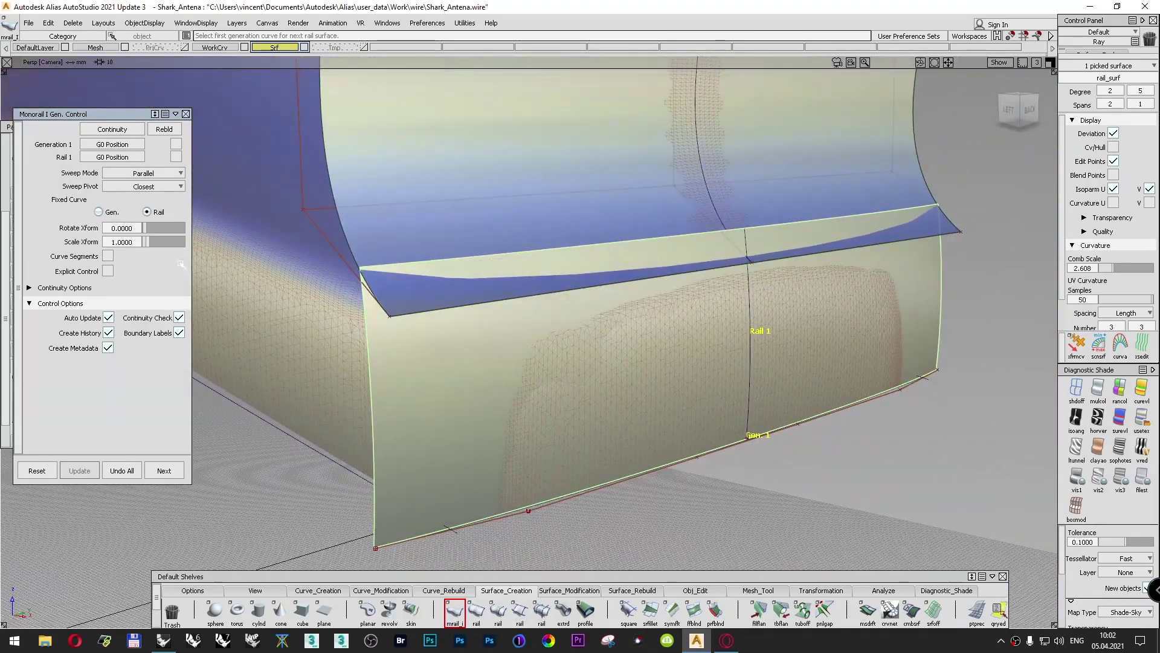
left_click(148, 173)
left_click(144, 215)
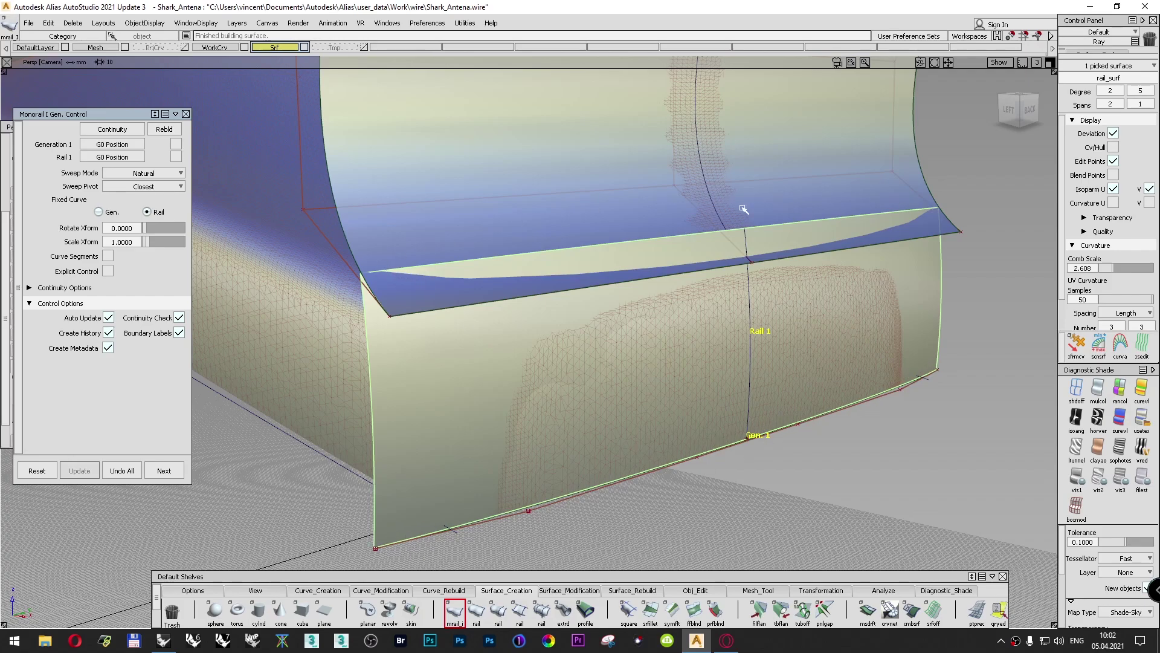
Step: Set the rear rail surface's sweep mode to Parallel, close the rail options and deselect the surface
left_click(133, 175)
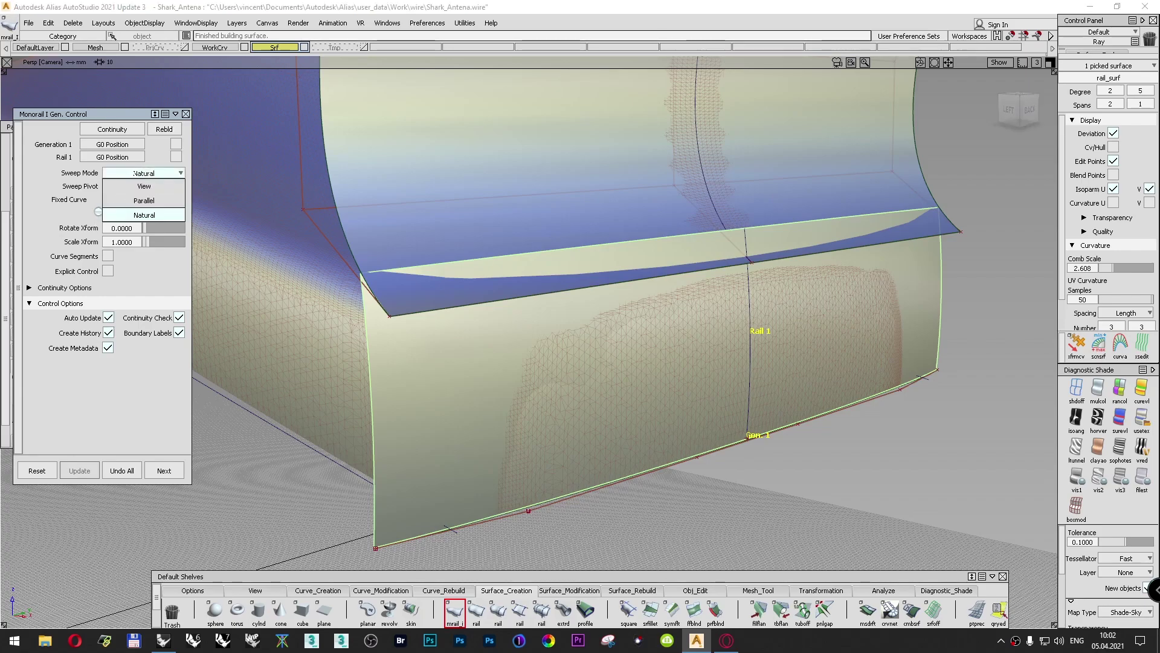
left_click(136, 200)
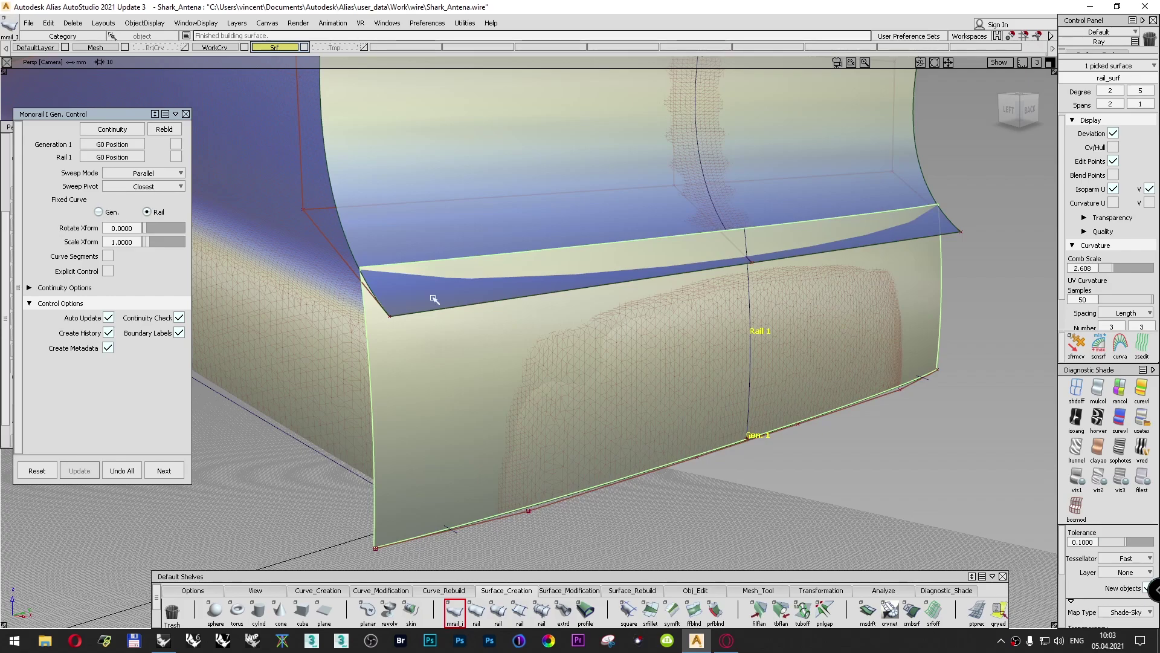
left_click(185, 114)
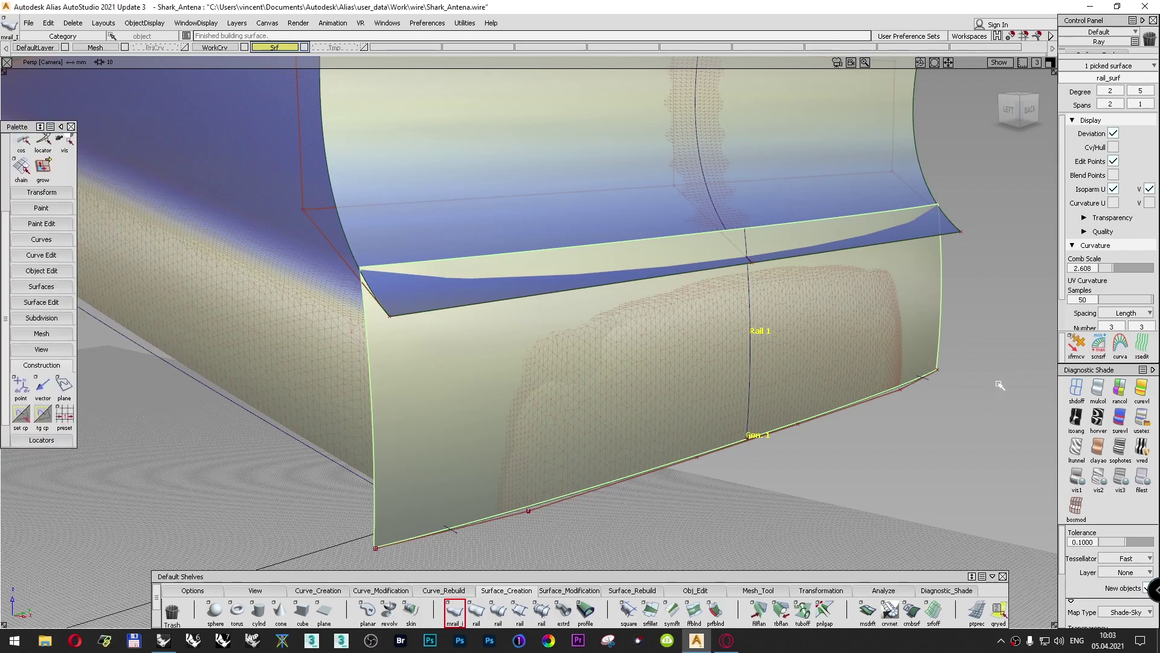
left_click_drag(999, 383, 996, 412, "ctrl+shift")
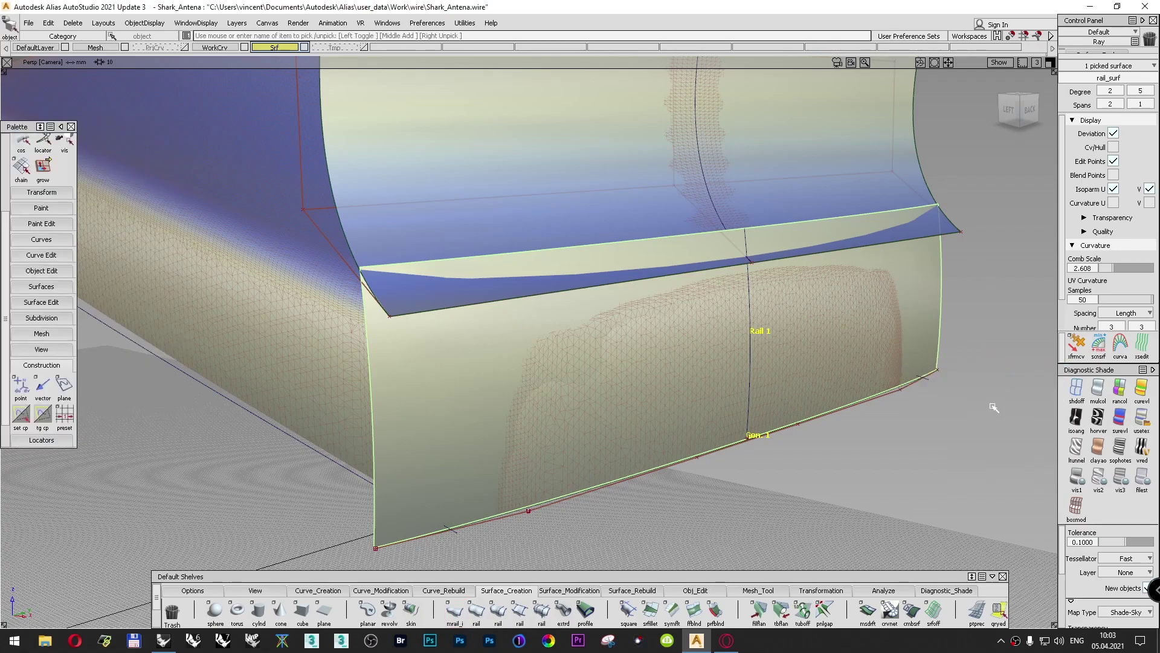
left_click_drag(987, 346, 986, 319, "ctrl+shift")
left_click_drag(979, 367, 981, 392, "ctrl+shift")
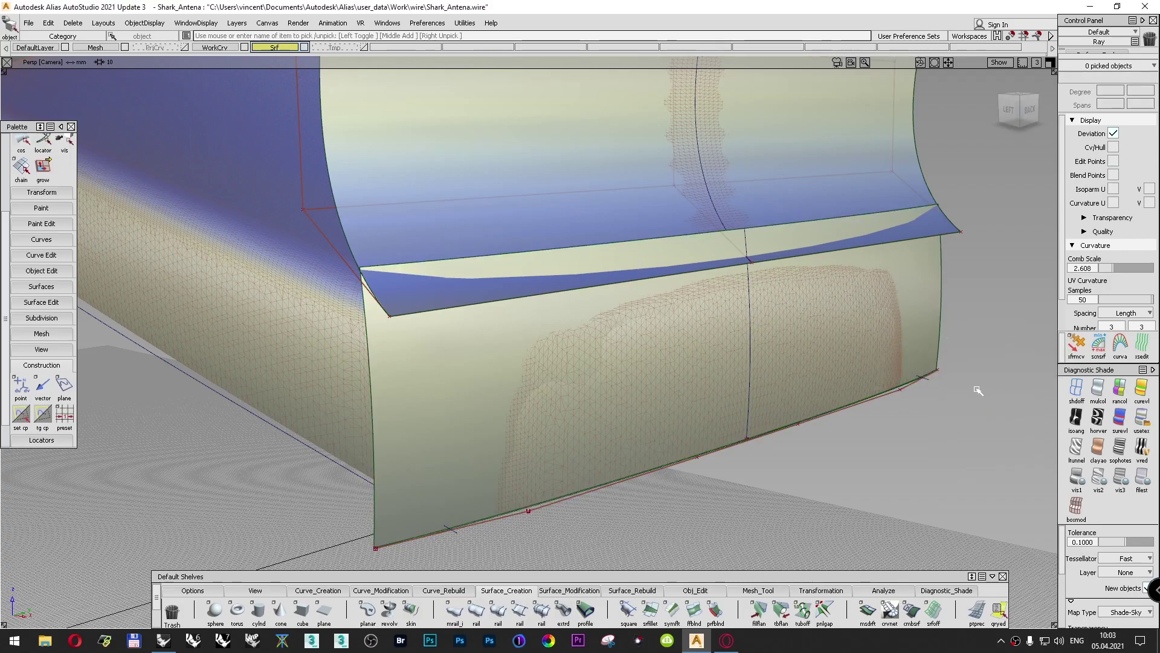
Step: Turn off the diagnostic shading and compare the rear surfaces and curves with the scan in the back view
key("F7")
right_click_drag(602, 534, 592, 446, "alt+shift")
middle_click_drag(592, 446, 561, 371, "alt+shift")
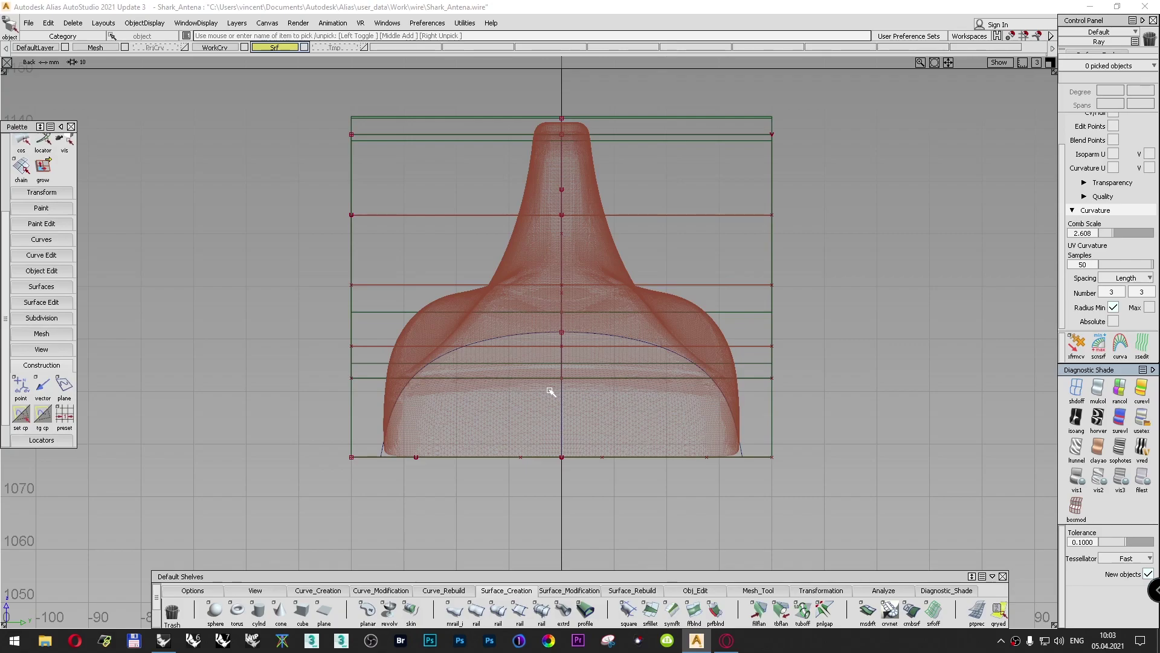
key("F8")
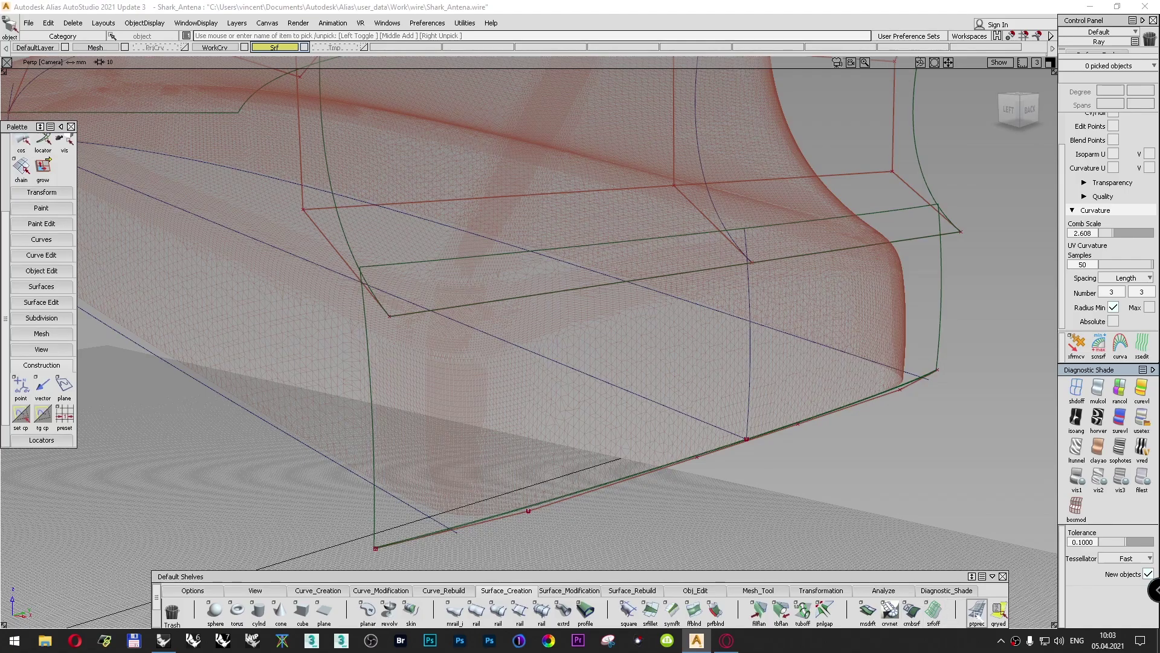
Step: Raise the patch precision of the rear rail surface to display extra isoparms across it
left_click(976, 612)
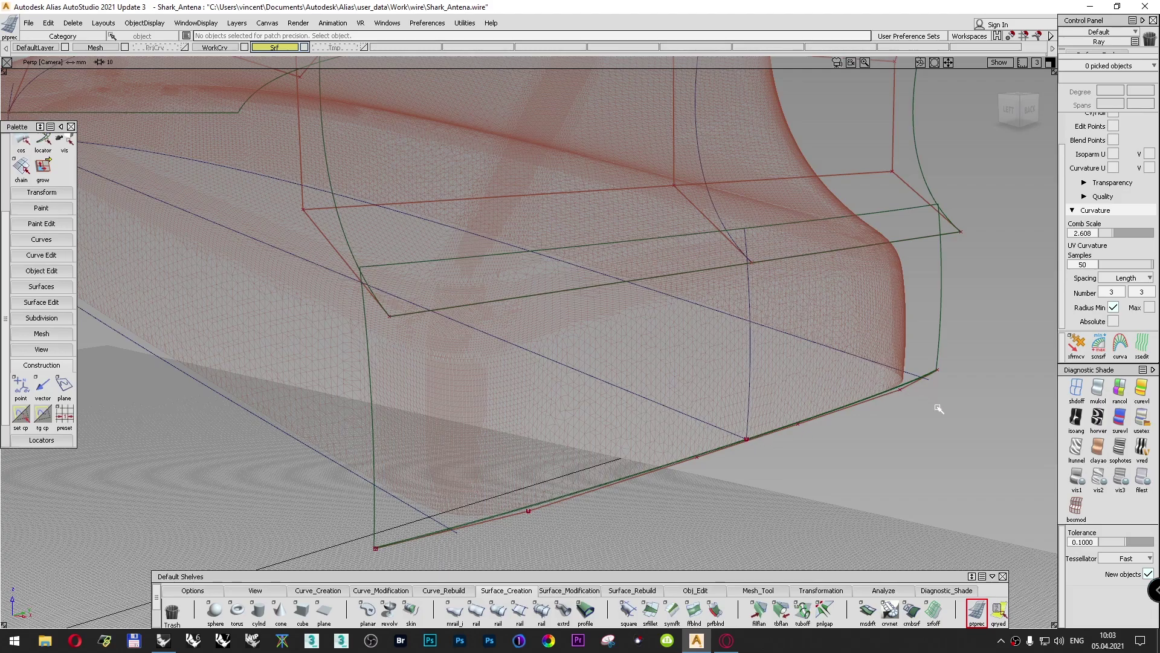
left_click(941, 307)
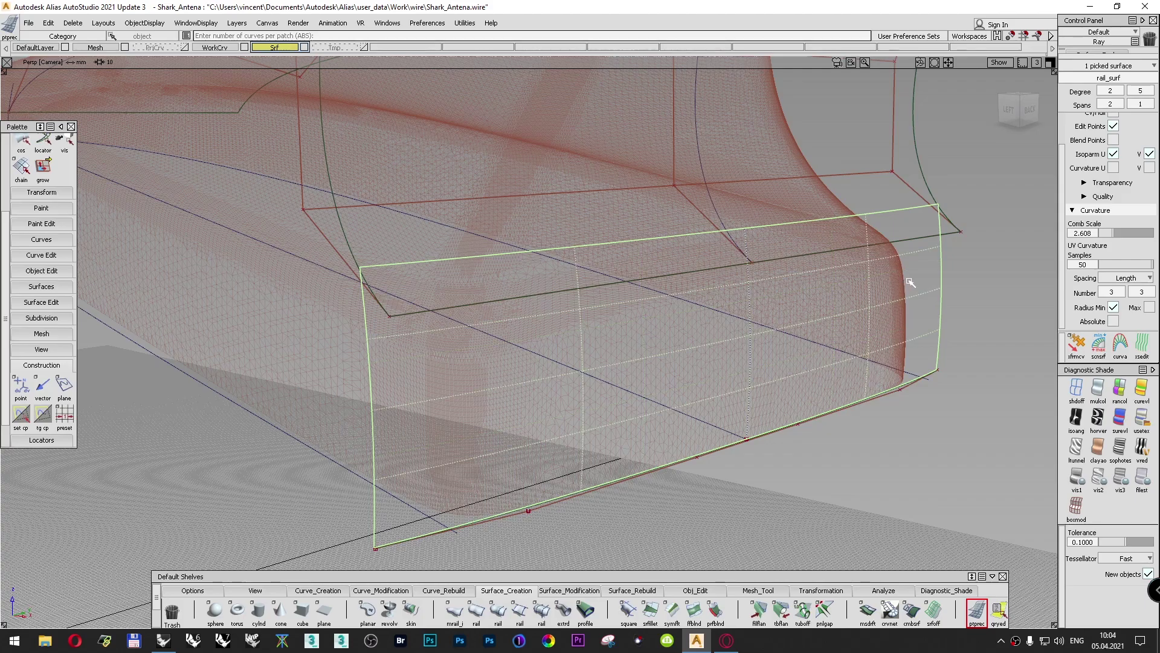
left_click_drag(901, 283, 910, 280)
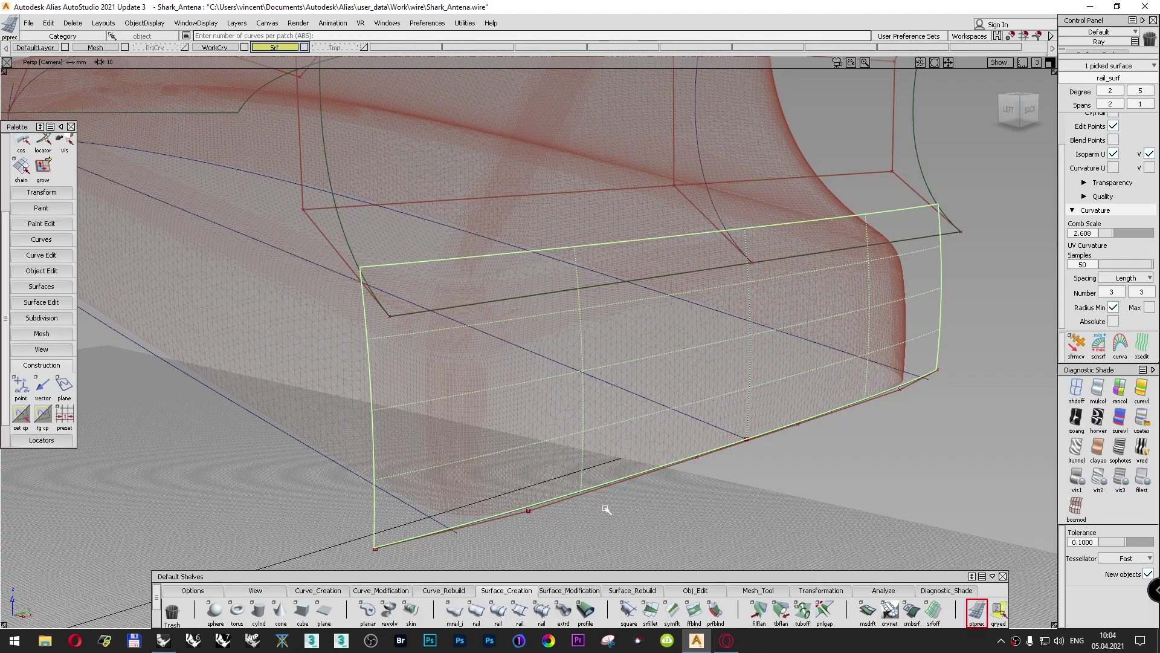
Step: Duplicate the rear rail surface's uppermost interior crosswise isoparm as a separate curve
left_click(368, 590)
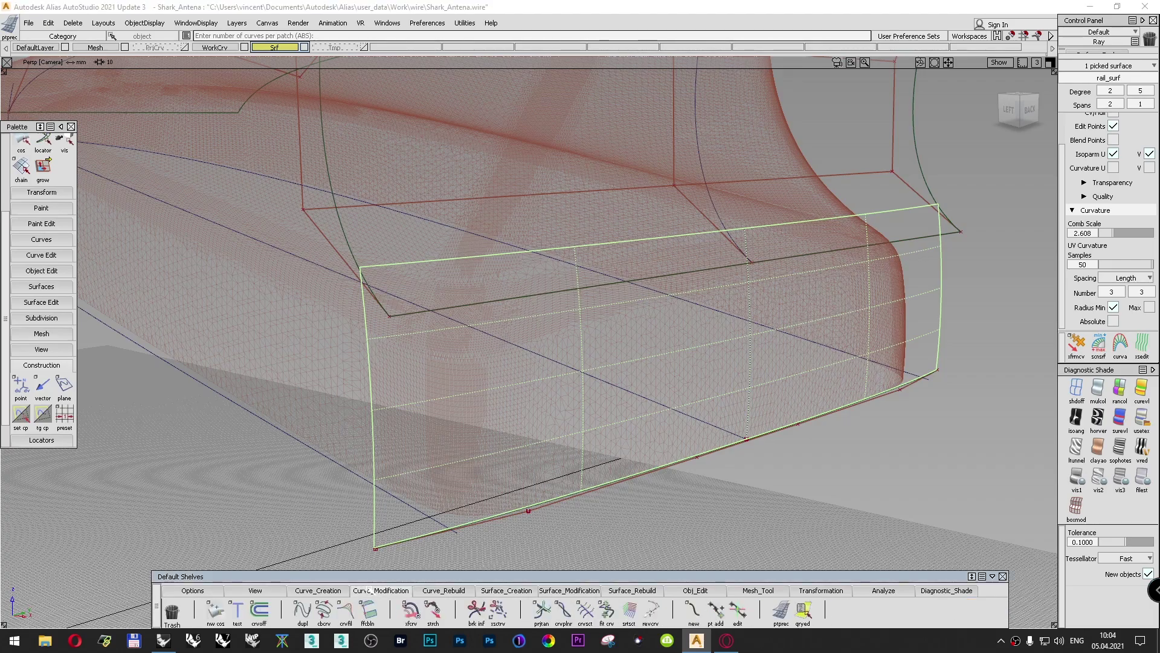
left_click(302, 610)
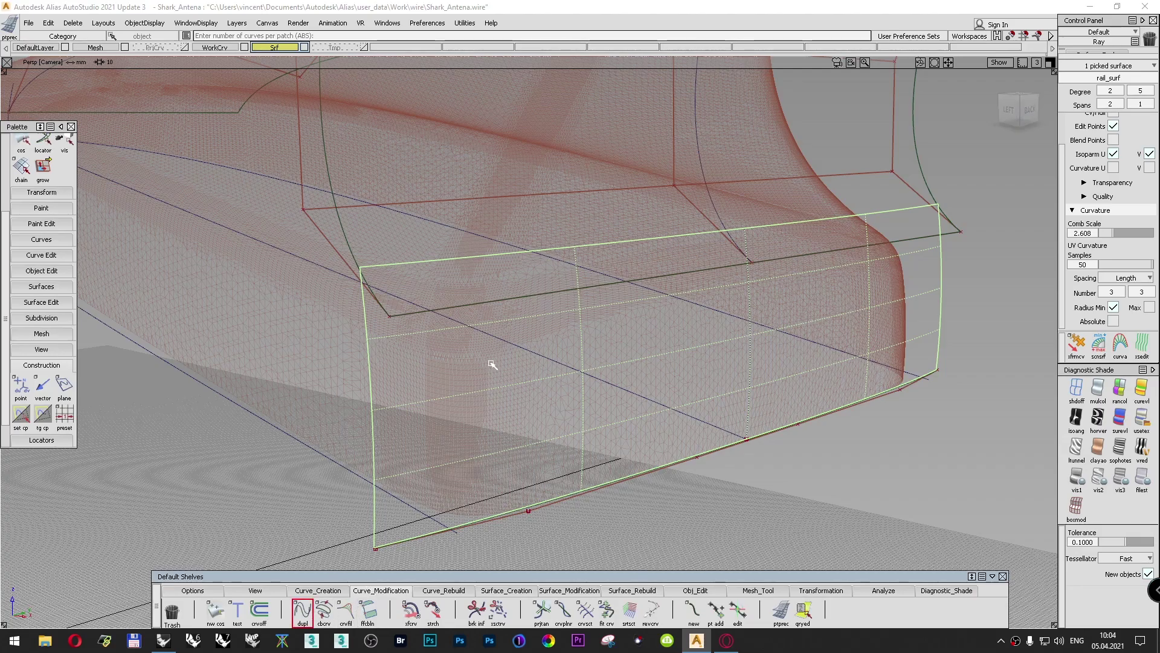
left_click(547, 315)
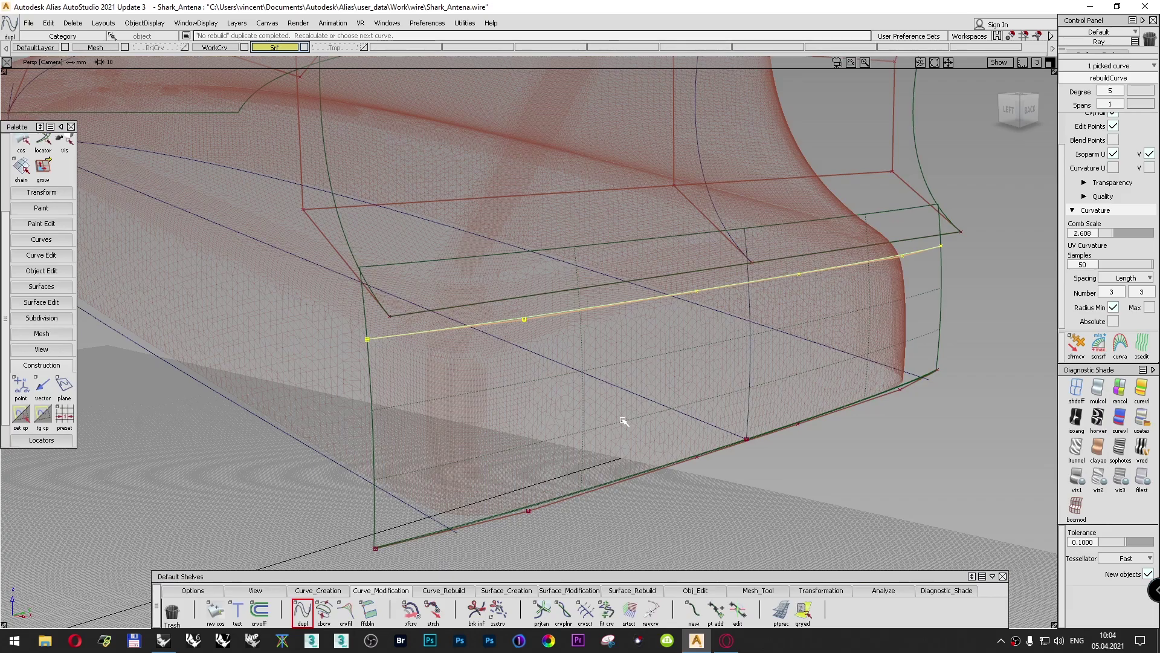
Step: Lower the patch precision of the rear rail surface to hide its extra interior isoparms
left_click(781, 611)
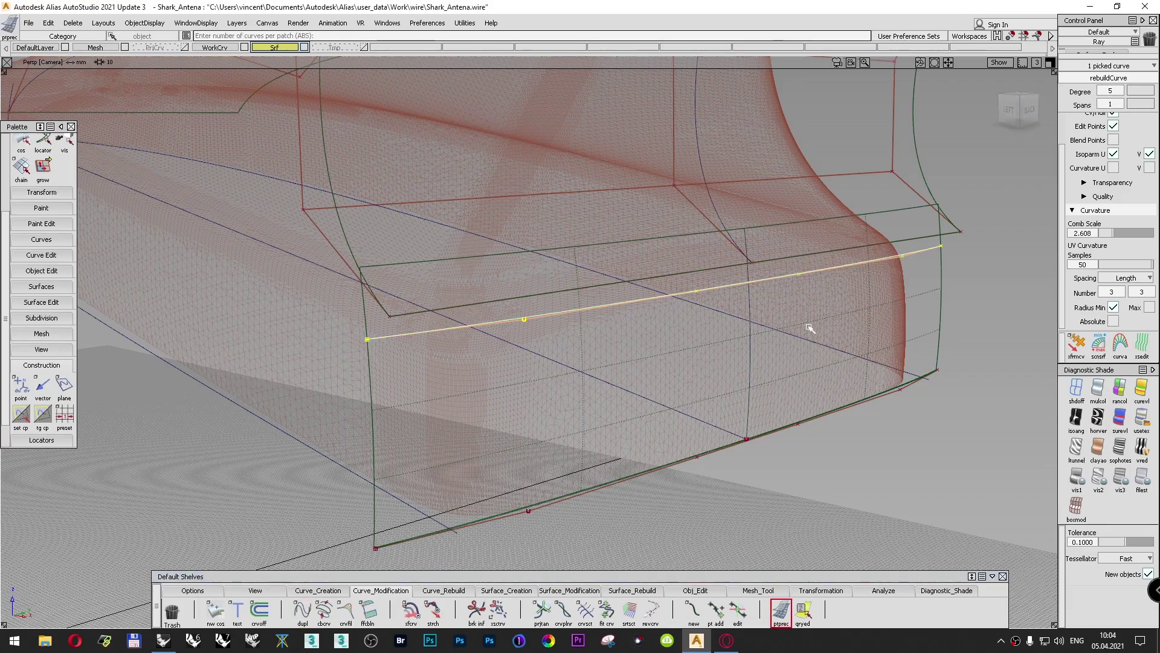
left_click(919, 300)
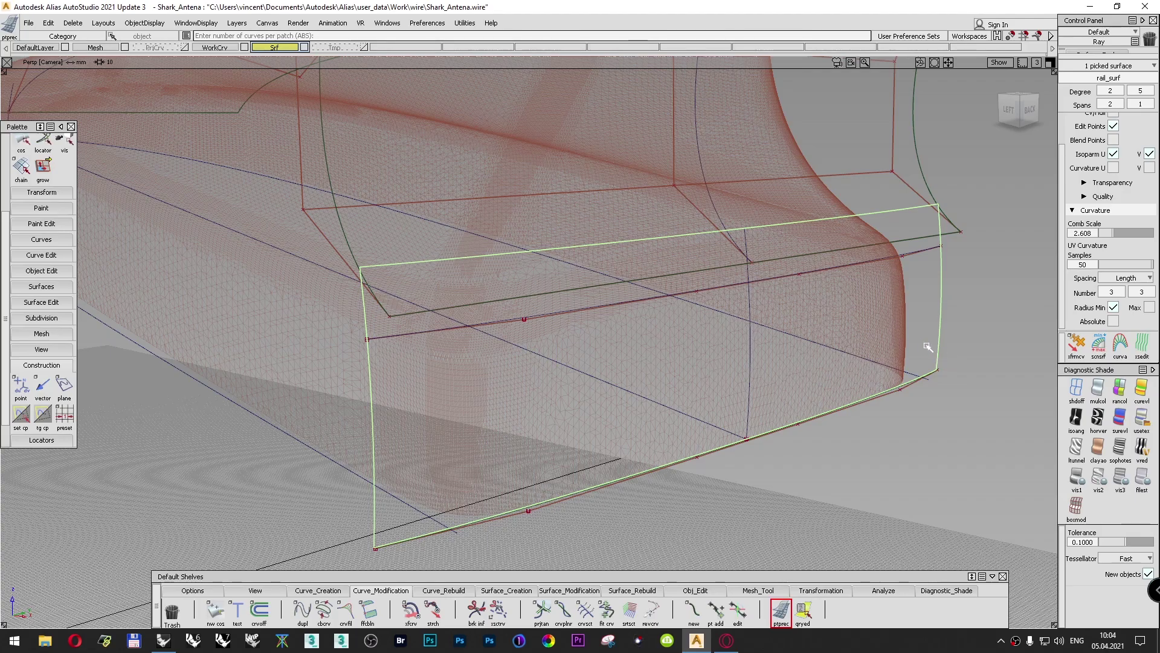
mouse_move(808, 303)
left_mouse_down("alt+shift")
mouse_move(858, 294)
mouse_move(823, 318)
left_mouse_up("alt+shift")
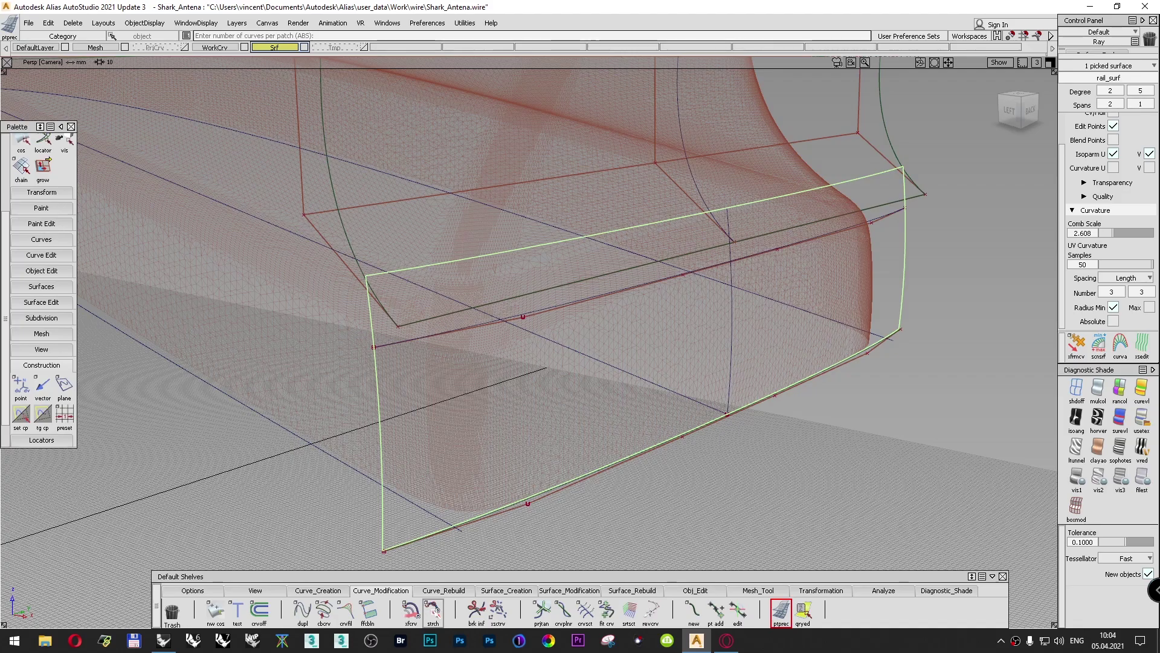
Step: Stretch the duplicated crosswise curve with an added middle handle, raising it to the upper rear surface's lower edge at the center profile
left_click(412, 611)
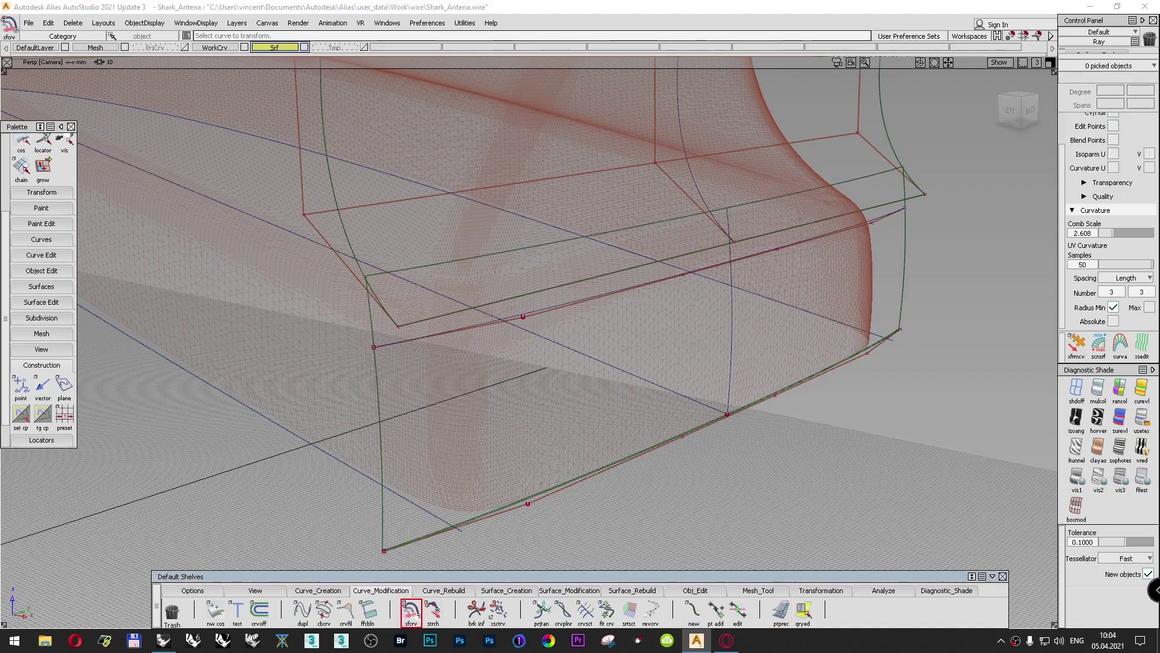
left_click(433, 611)
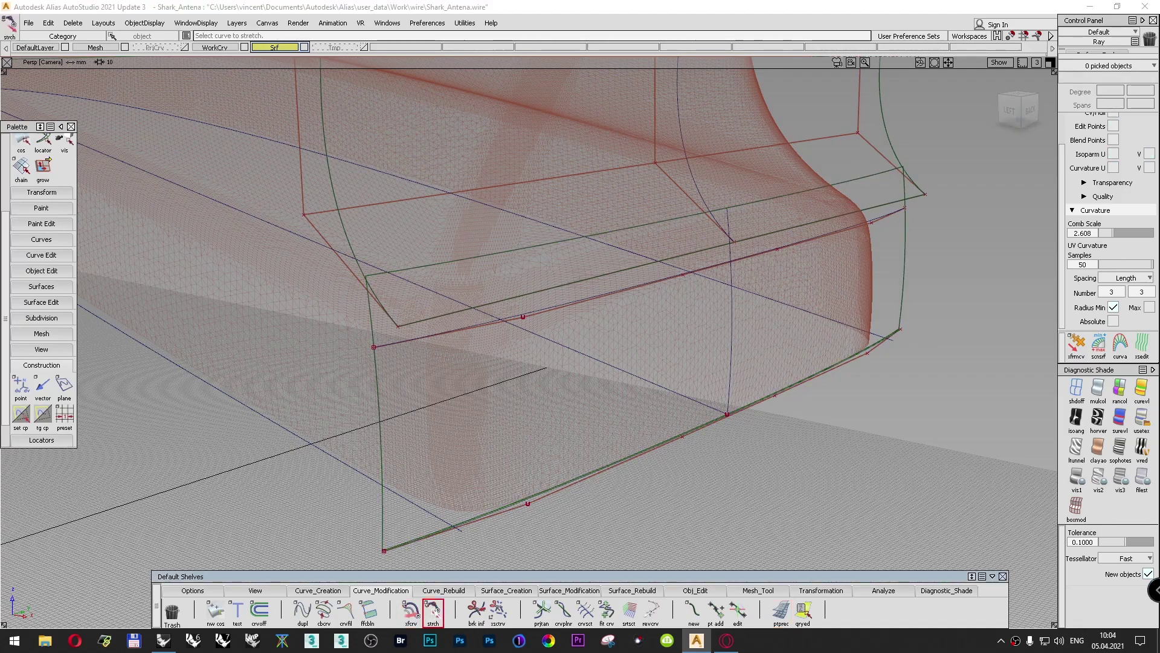
left_click(893, 214)
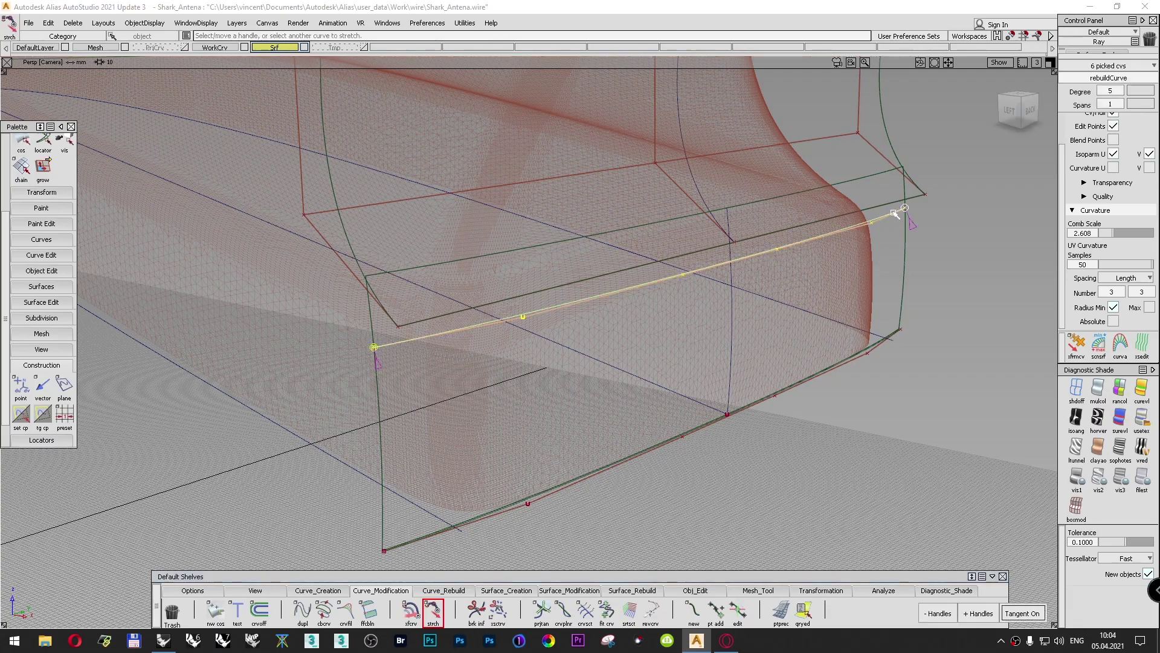
left_click(980, 613)
right_click_drag(816, 386, 816, 365, "alt+shift")
middle_click_drag(816, 365, 741, 359, "alt+shift")
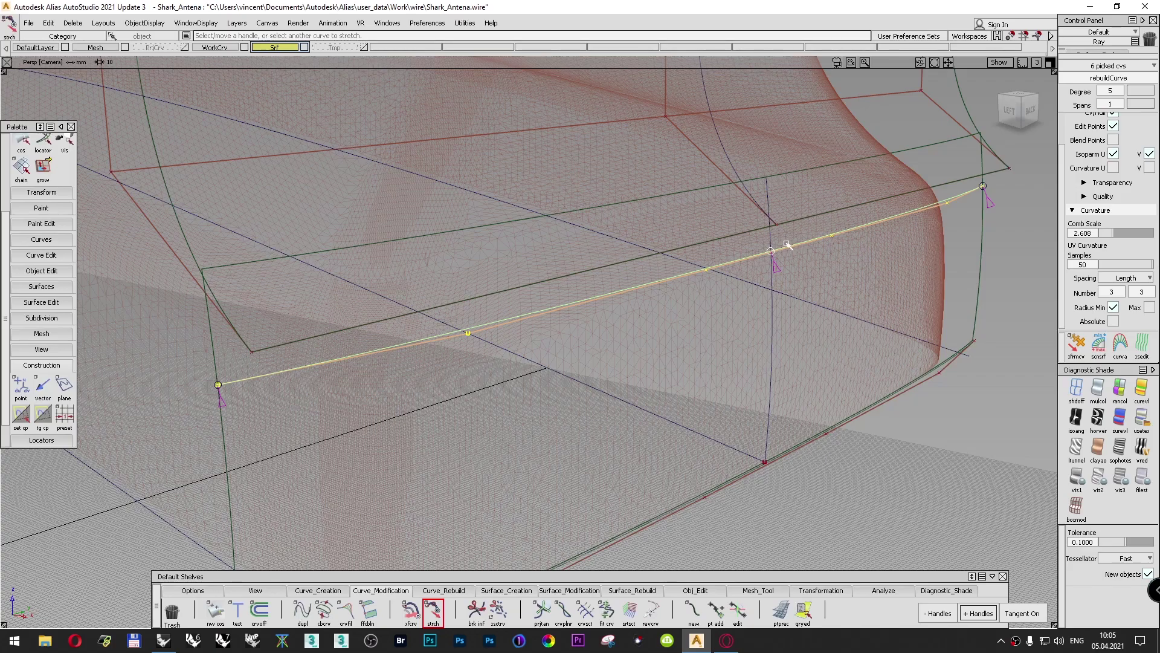
left_click_drag(786, 242, 786, 233)
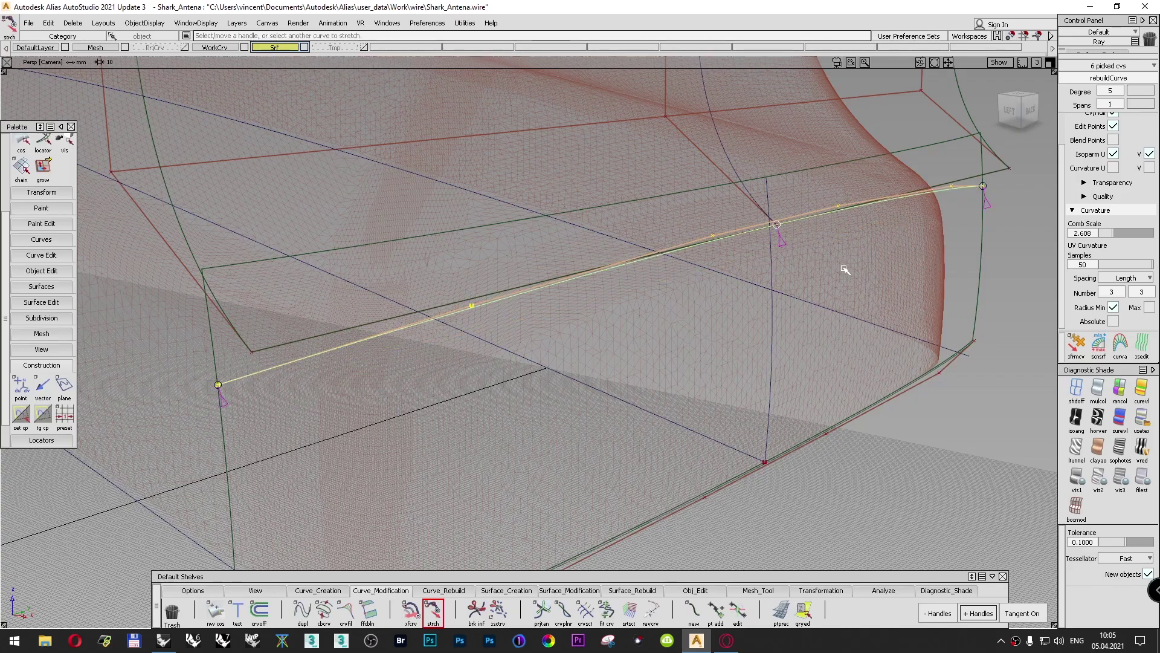
left_click(1014, 110)
left_click_drag(1083, 103, 1045, 112)
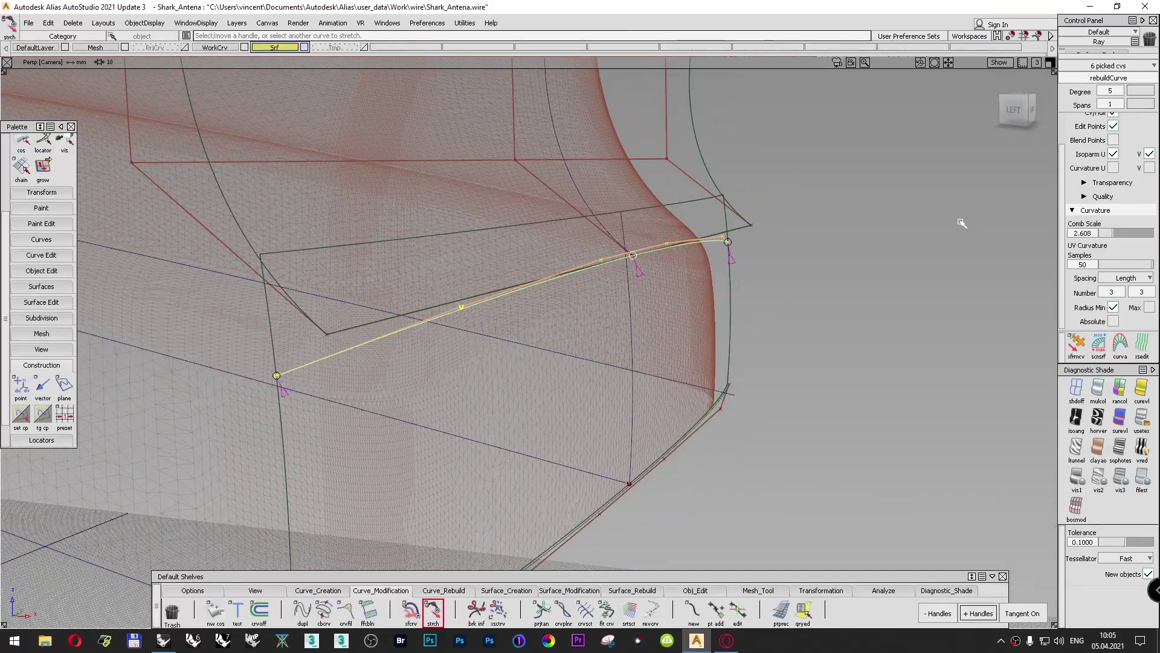
left_click_drag(934, 216, 935, 186, "ctrl+shift")
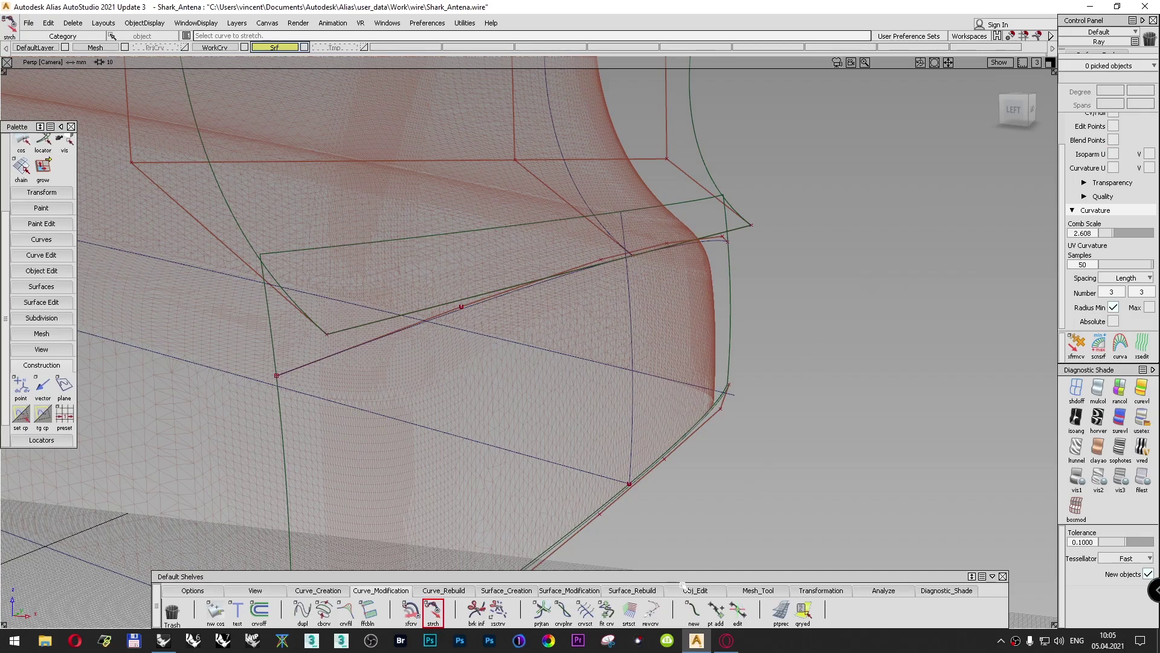
Step: Intersect the rear rail surface with the upper rear surface to create curves on surface where they cross
left_click(679, 590)
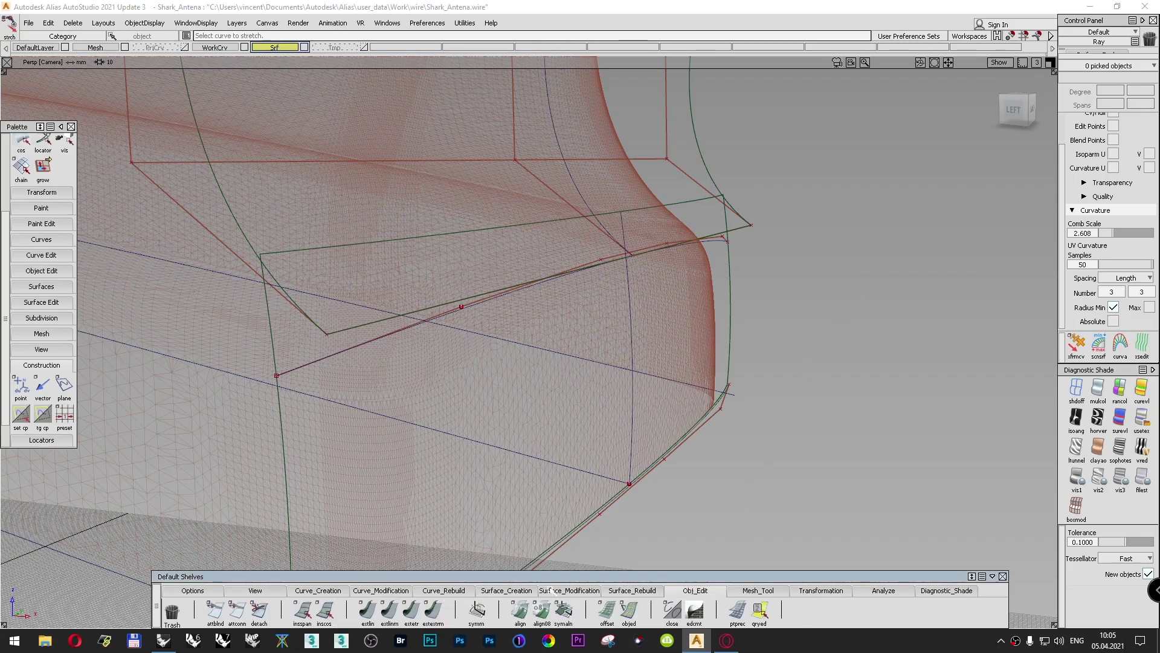
left_click(550, 590)
left_click(281, 609)
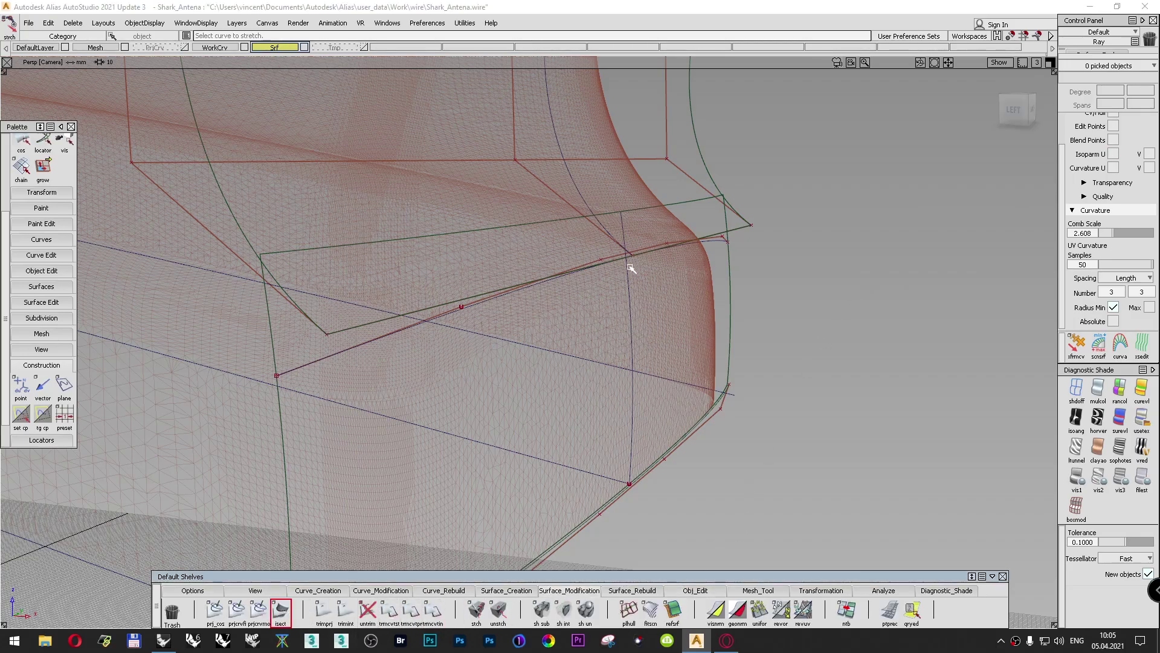
left_click(728, 218)
key("Return")
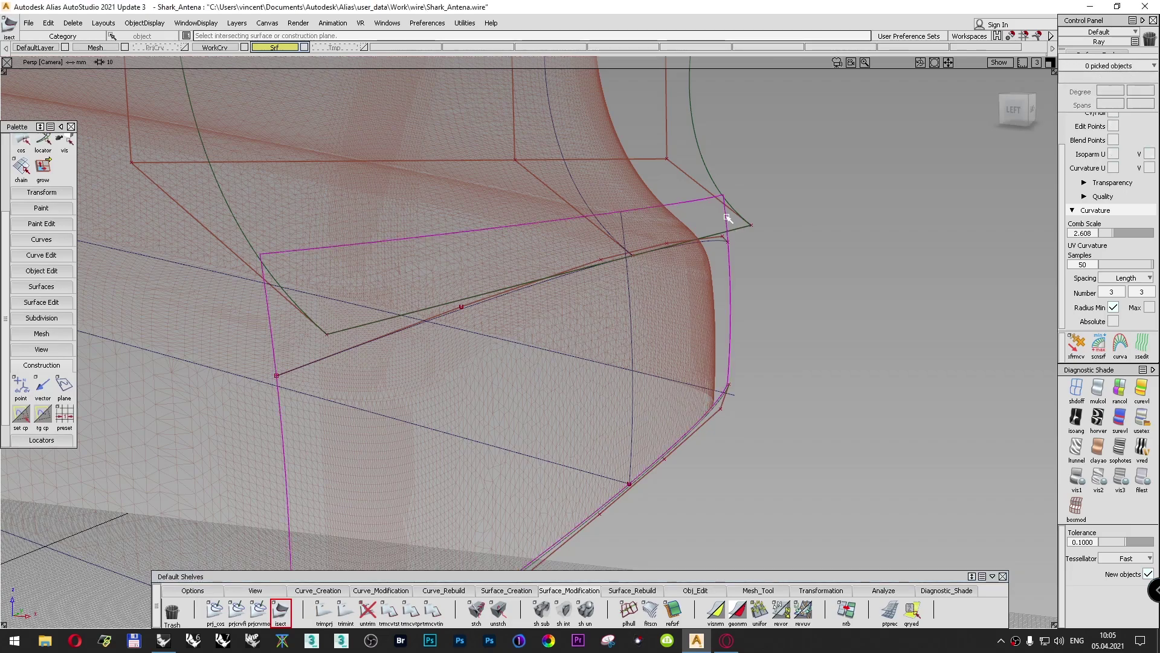
left_click(741, 217)
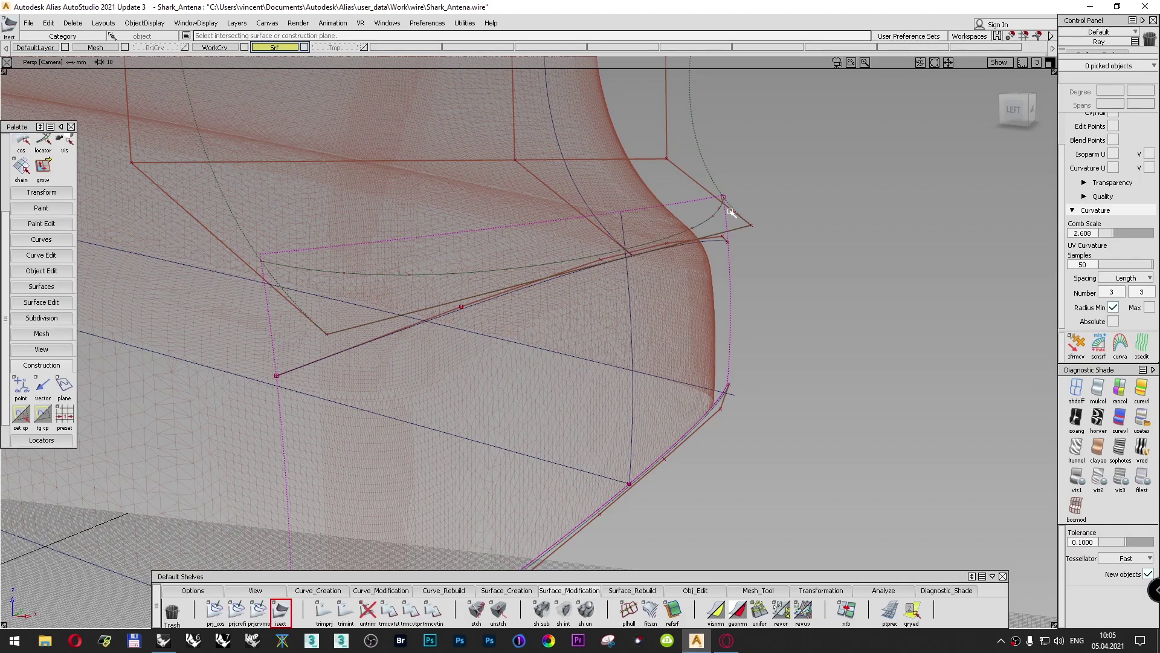
Step: Add a middle Stretch handle to the duplicated curve again and reshape the curve toward the surface intersection near the center profile
left_click(1014, 110)
left_click_drag(1062, 107, 1021, 114)
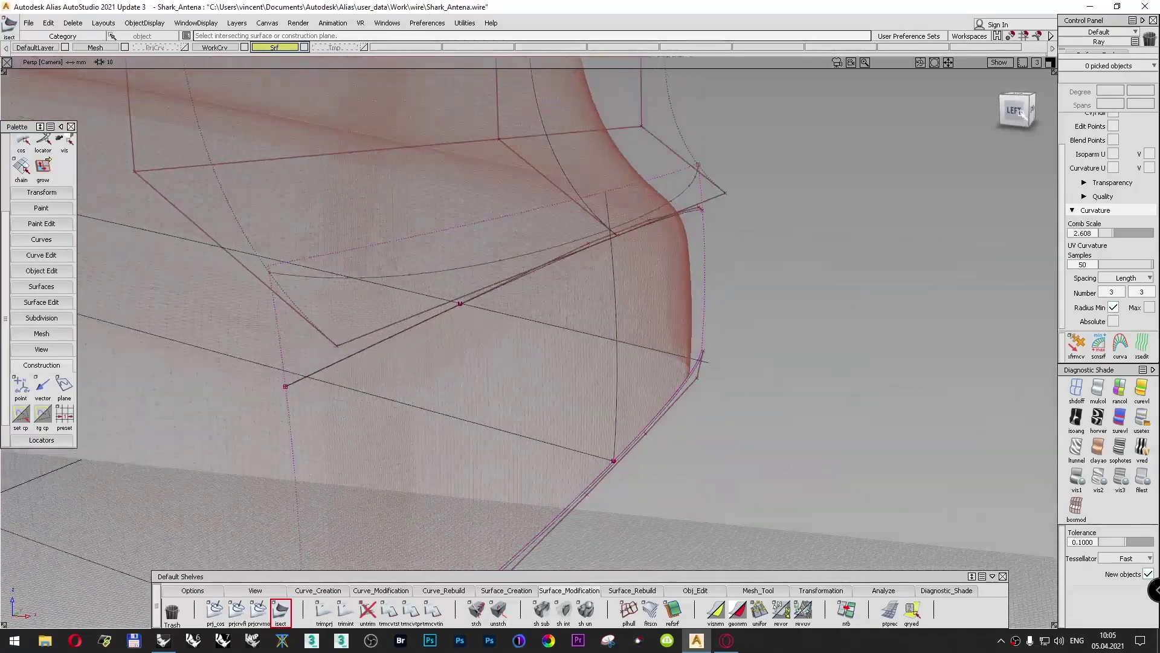
left_click(357, 591)
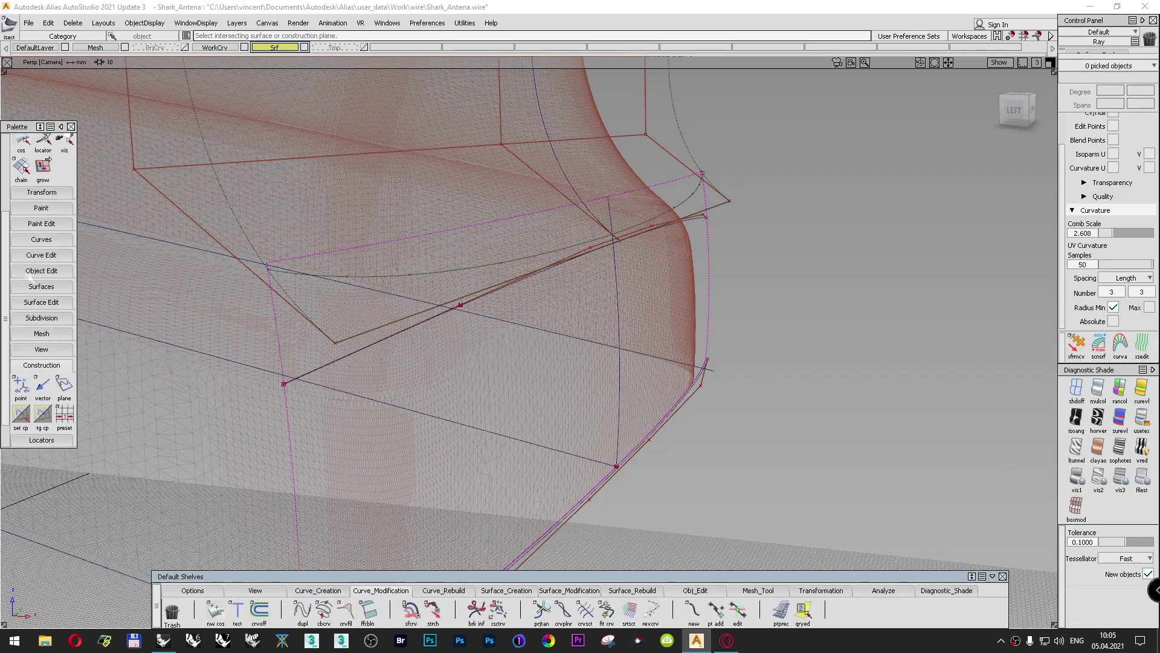
left_click(433, 611)
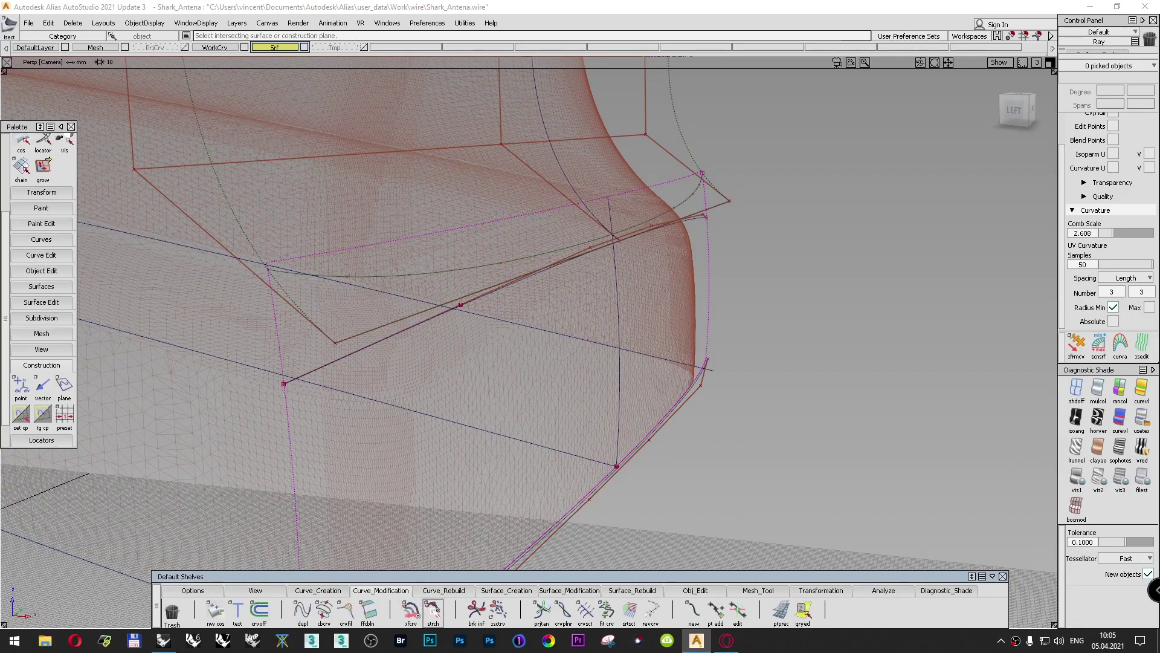
left_click(699, 223)
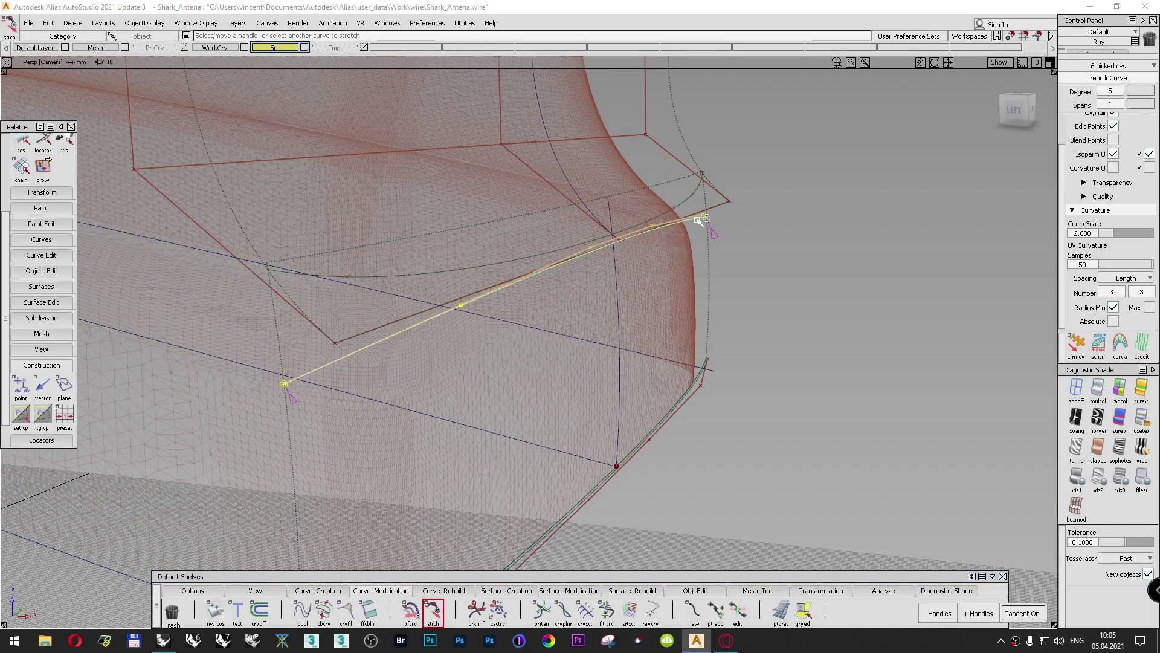
left_click(977, 613)
right_click_drag(679, 251, 777, 190, "alt+shift")
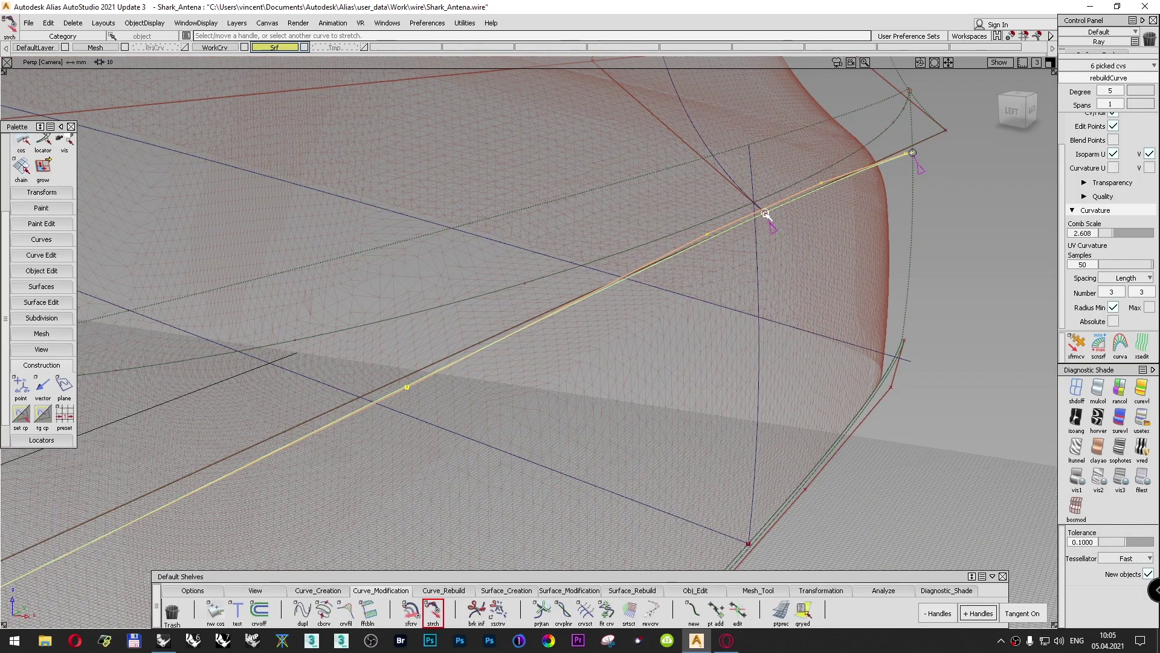
left_click_drag(766, 214, 940, 207)
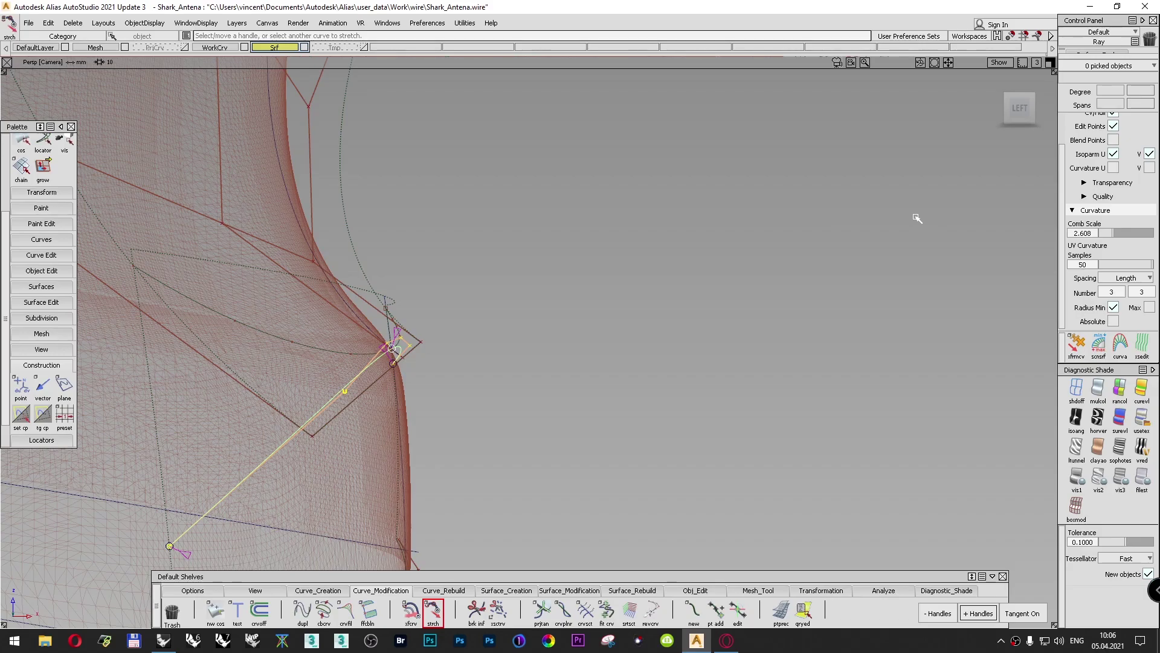
Step: Deselect the stretched curve and examine its profile against the scan in the left view
key("F6")
middle_click_drag(931, 352, 537, 305, "alt+shift")
right_click_drag(536, 306, 772, 215, "alt+shift")
left_click_drag(789, 228, 787, 191, "ctrl+shift")
right_click_drag(714, 334, 745, 254, "alt+shift")
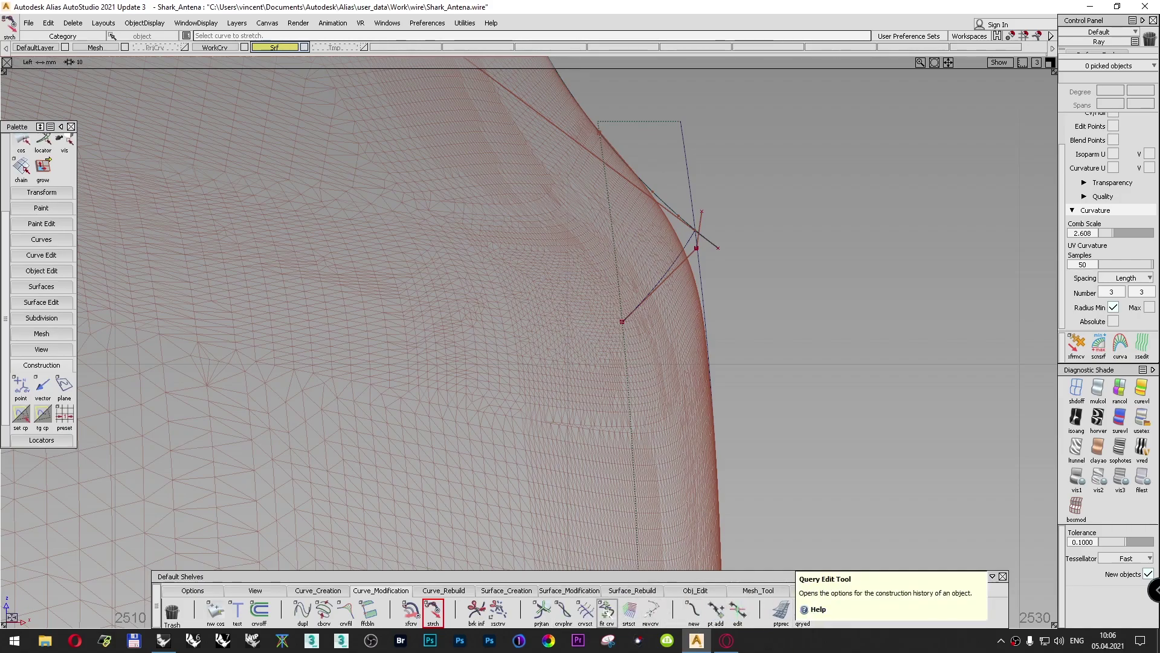
Step: Turn off the tool pop-up help by setting Popup Help to None in the general preferences
left_click(427, 22)
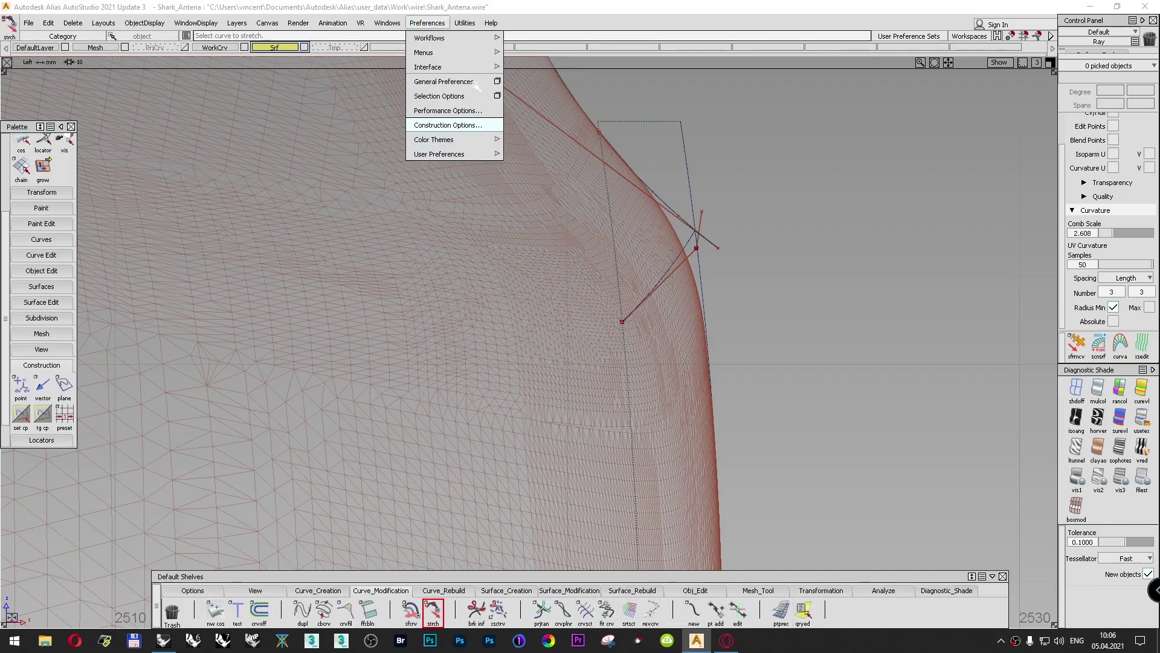
left_click(443, 81)
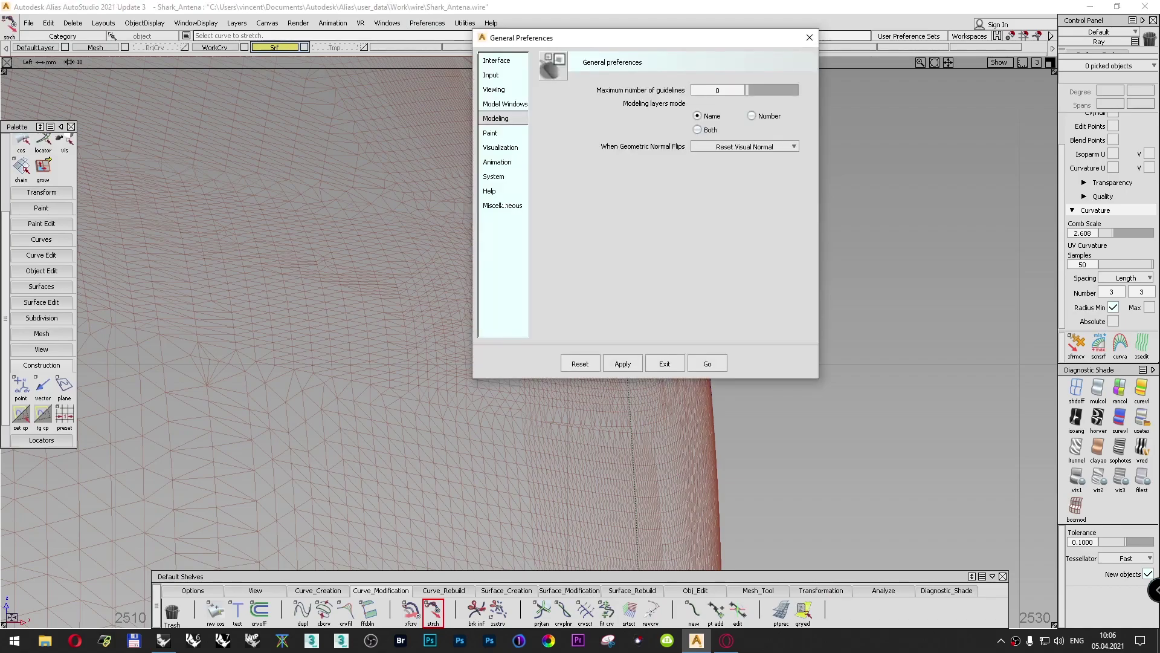
left_click(497, 191)
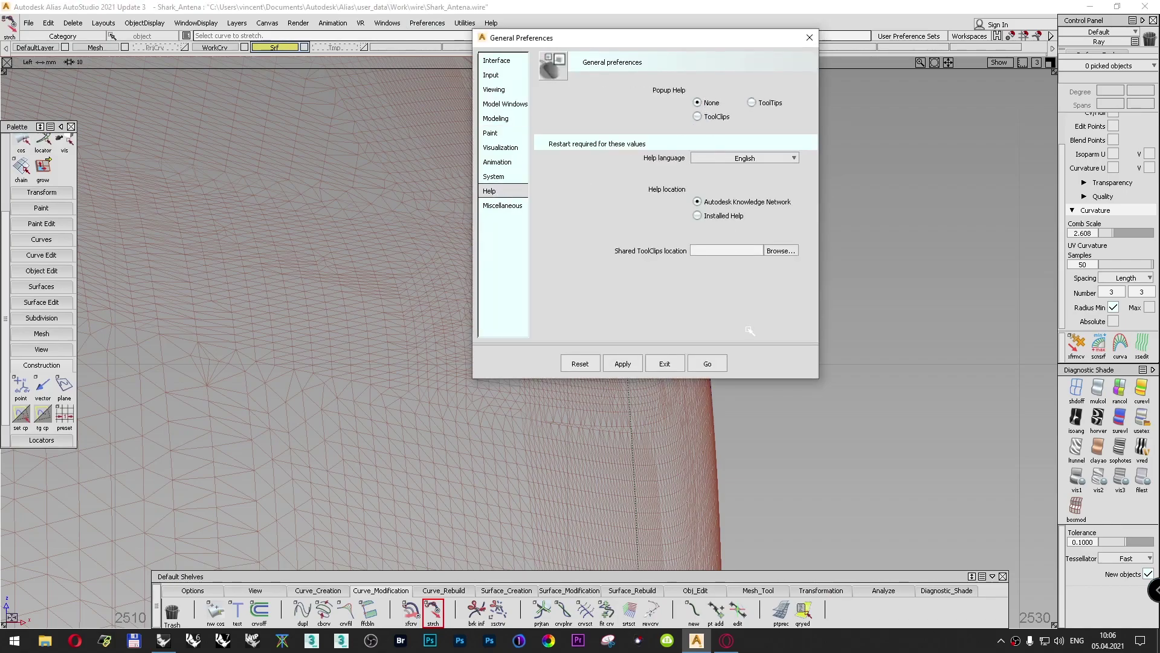
left_click(704, 364)
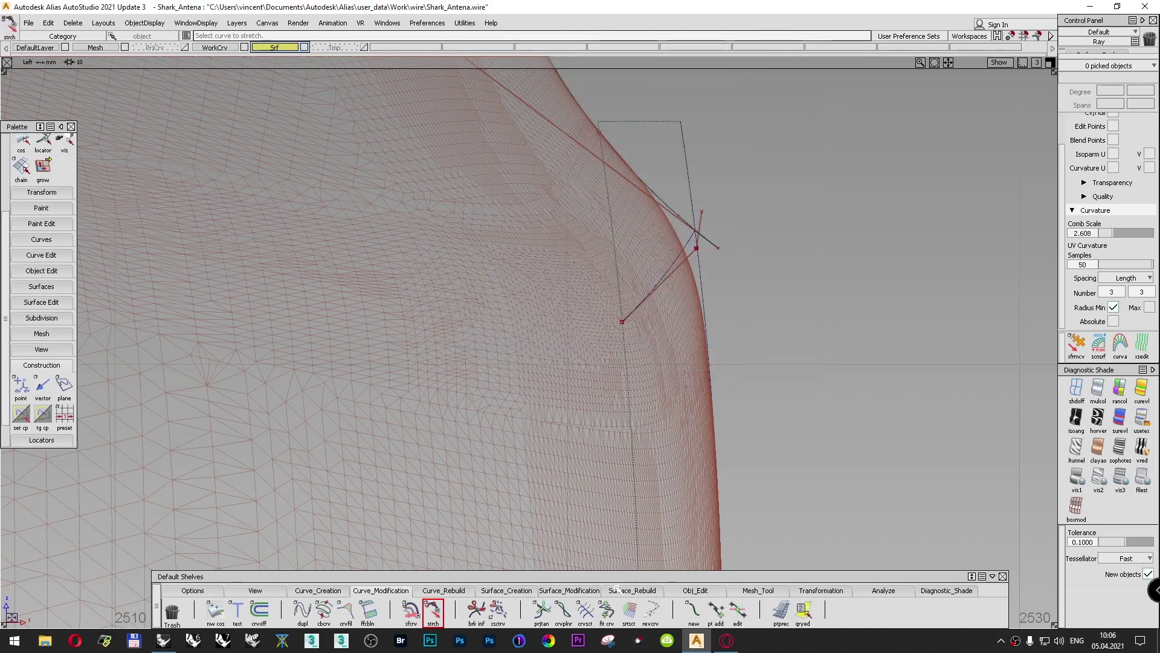
Step: Try to planarize the stretched curve with the Curve Planarize tool
left_click(564, 610)
left_click(691, 242)
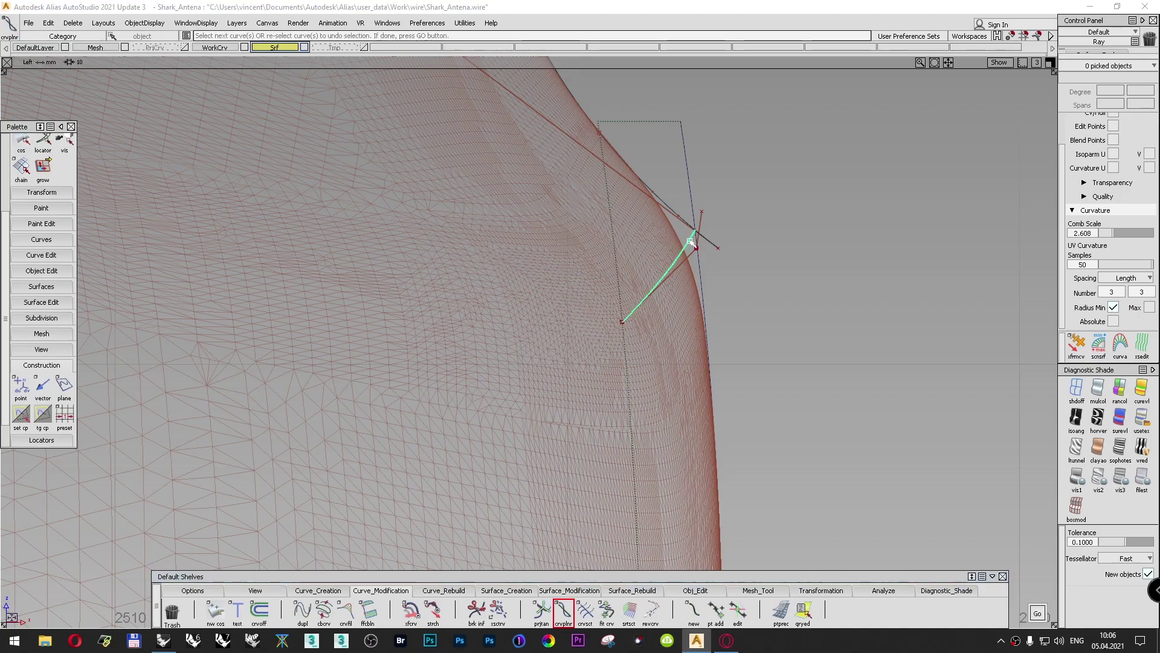
key("space")
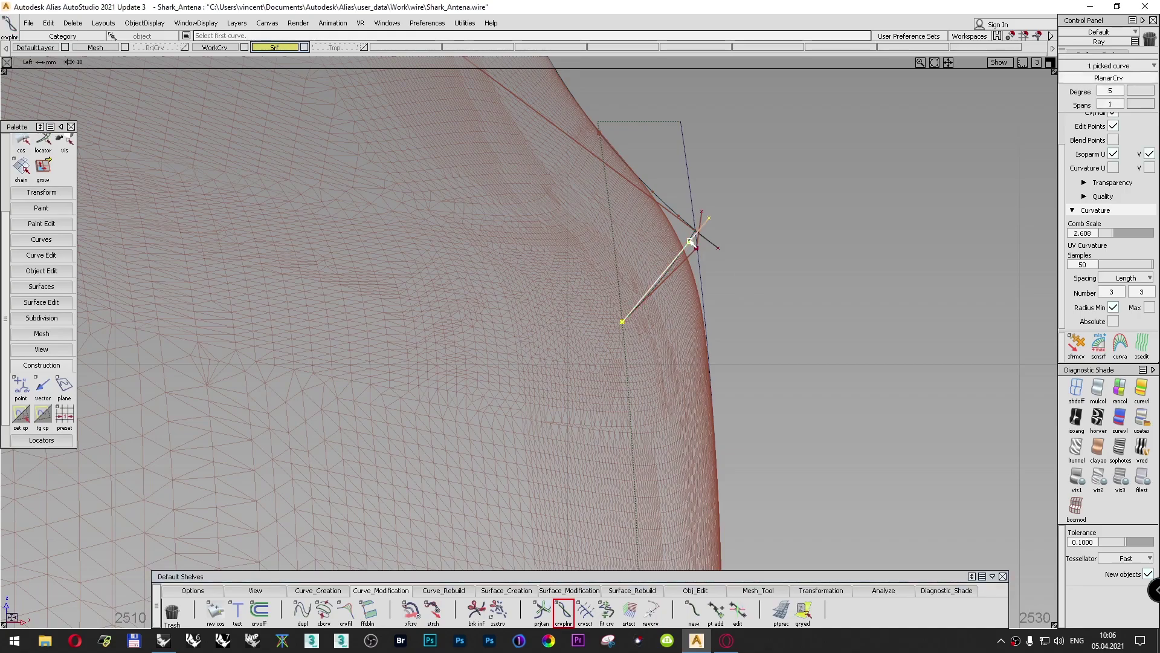
Step: Check the Curve Planarize options, close them and delete the planarized copy of the curve
scroll(685, 243, "up", 5)
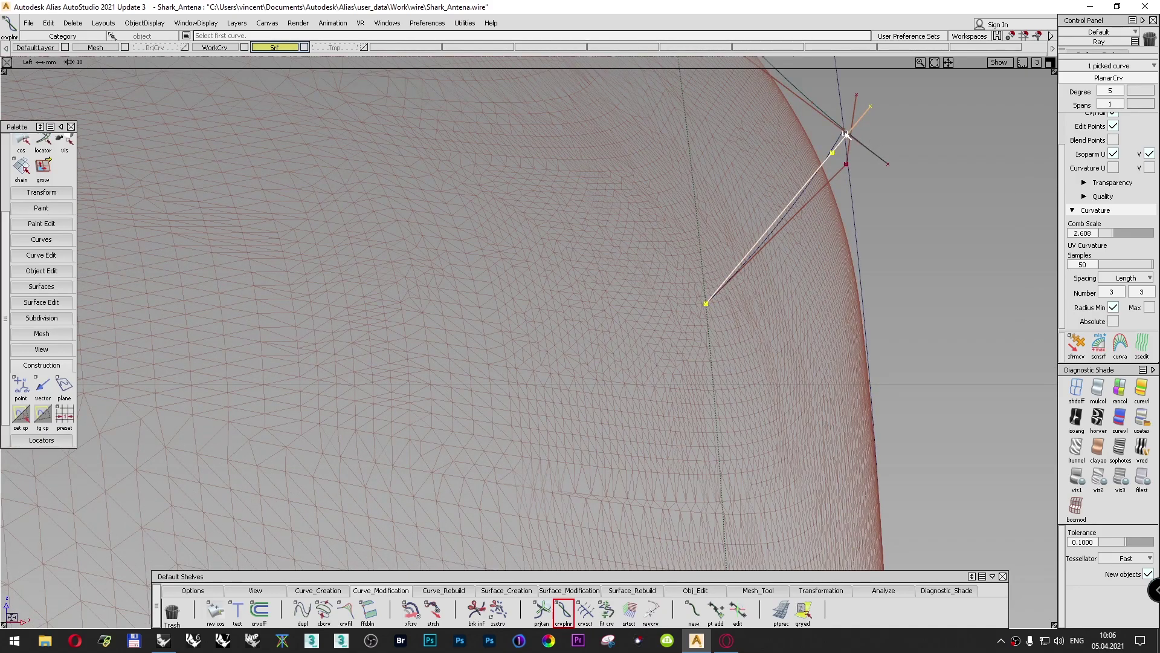
double_click(565, 611)
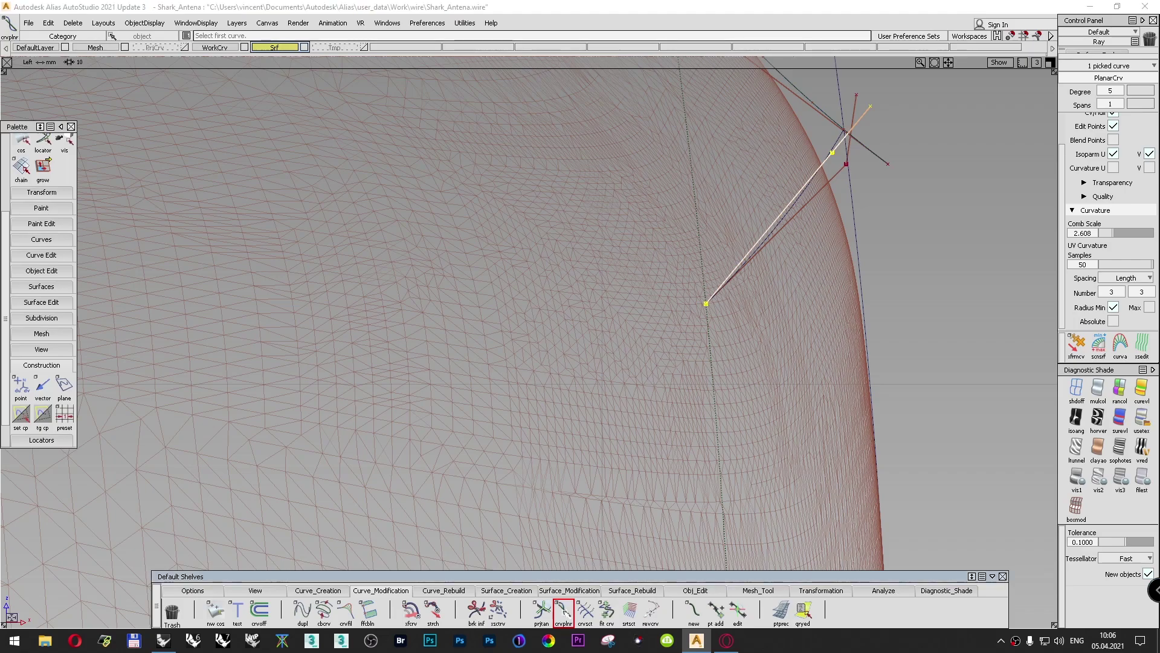
left_click_drag(586, 125, 442, 123)
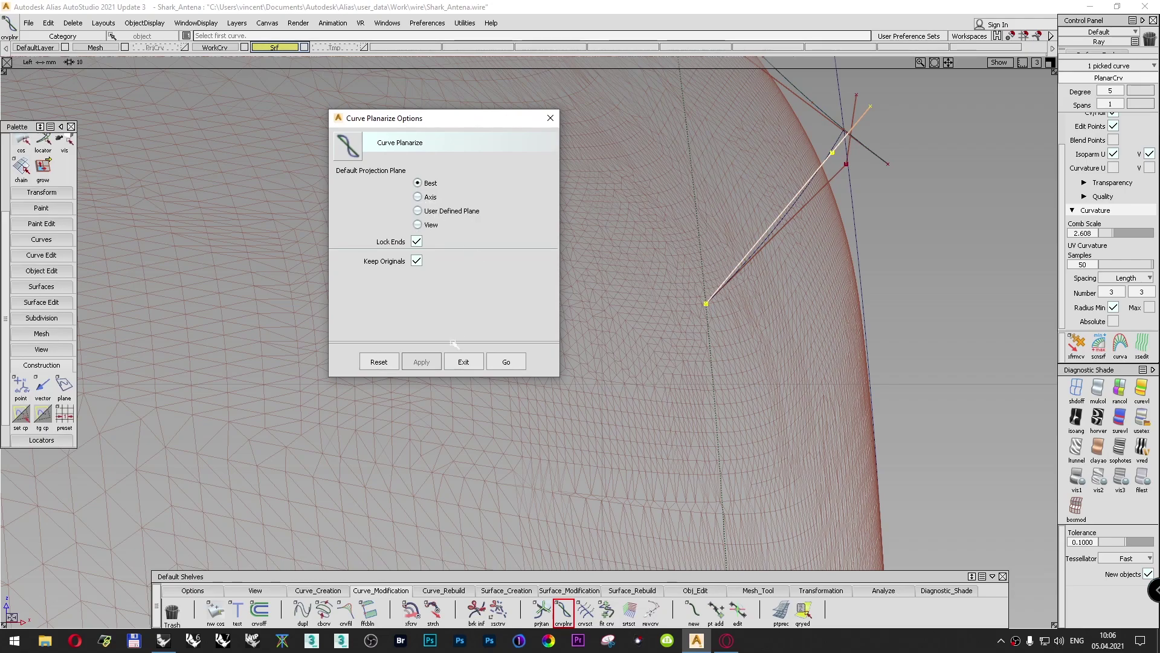
left_click_drag(909, 254, 910, 283, "ctrl+shift")
left_click_drag(929, 148, 931, 174, "ctrl+shift")
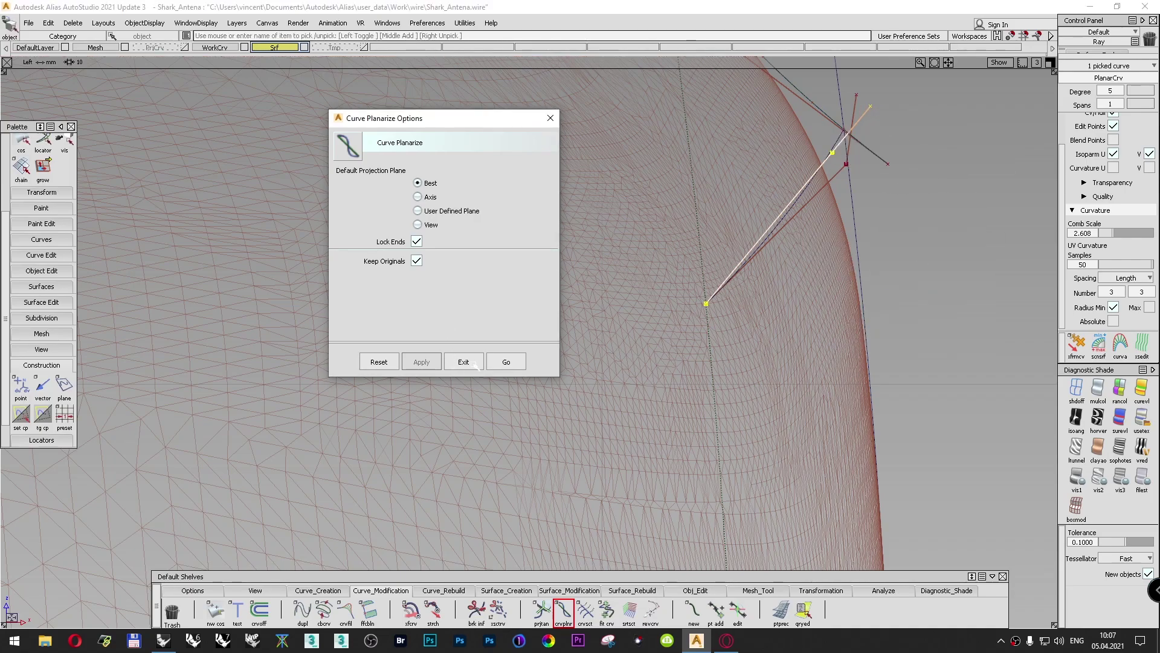
left_click(507, 362)
key("Delete")
key("Return")
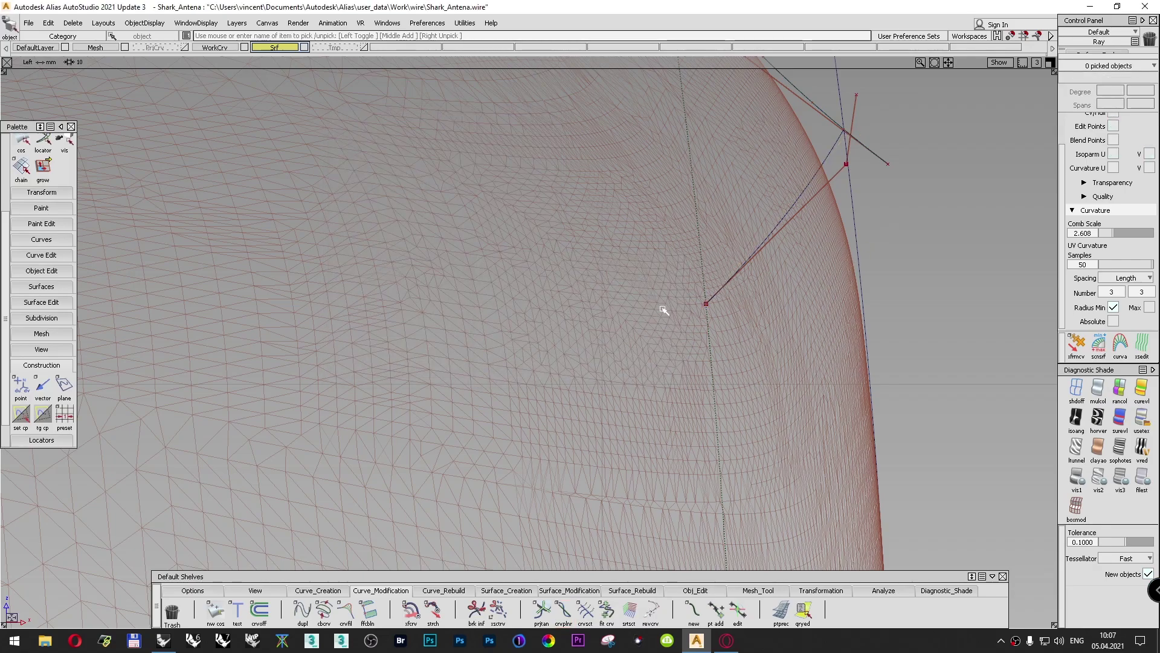
Step: Start a three-point construction plane in the perspective view and place its centre at the near end of the stretched curve
key("F8")
key("t")
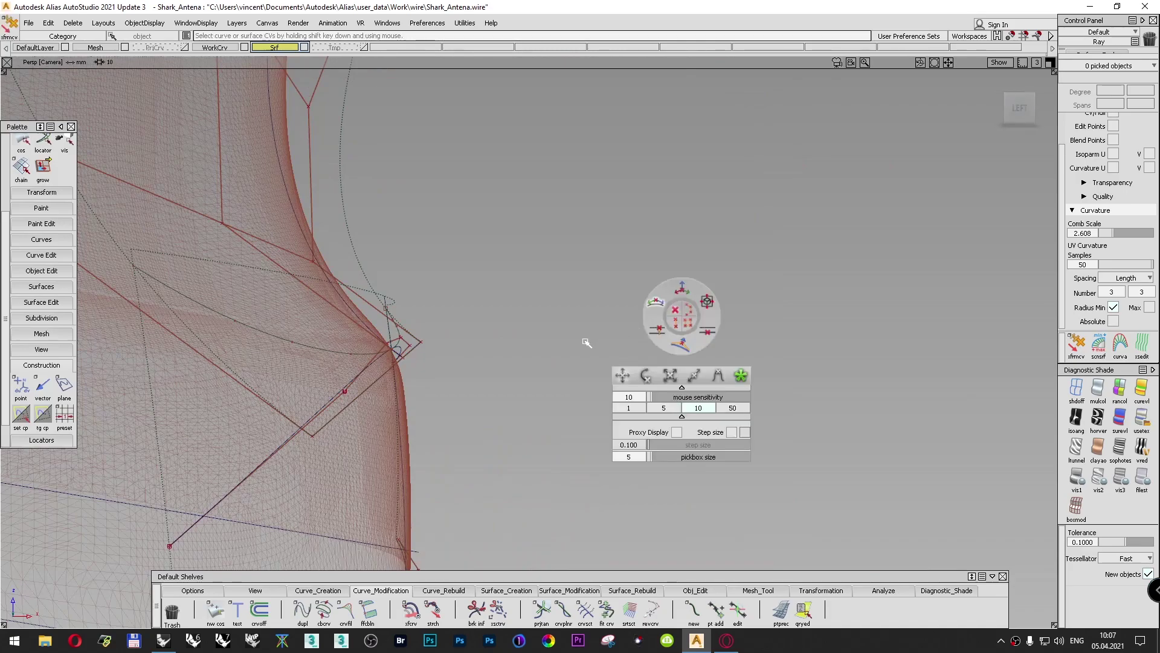
left_click_drag(707, 230, 834, 189, "alt+shift")
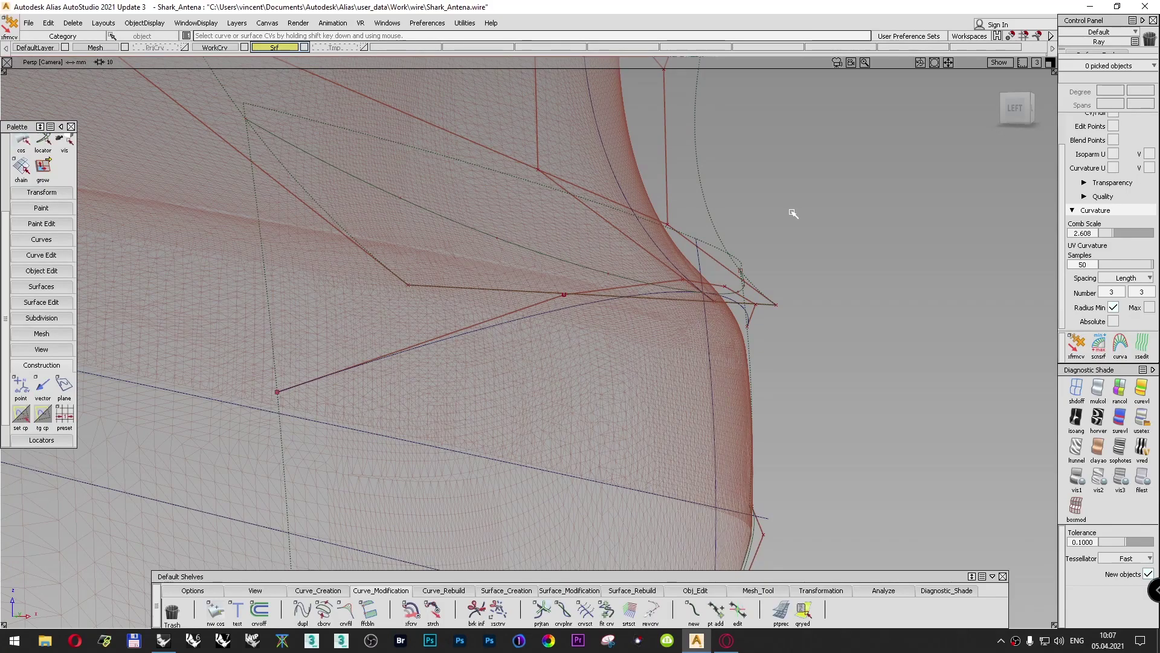
left_click(206, 590)
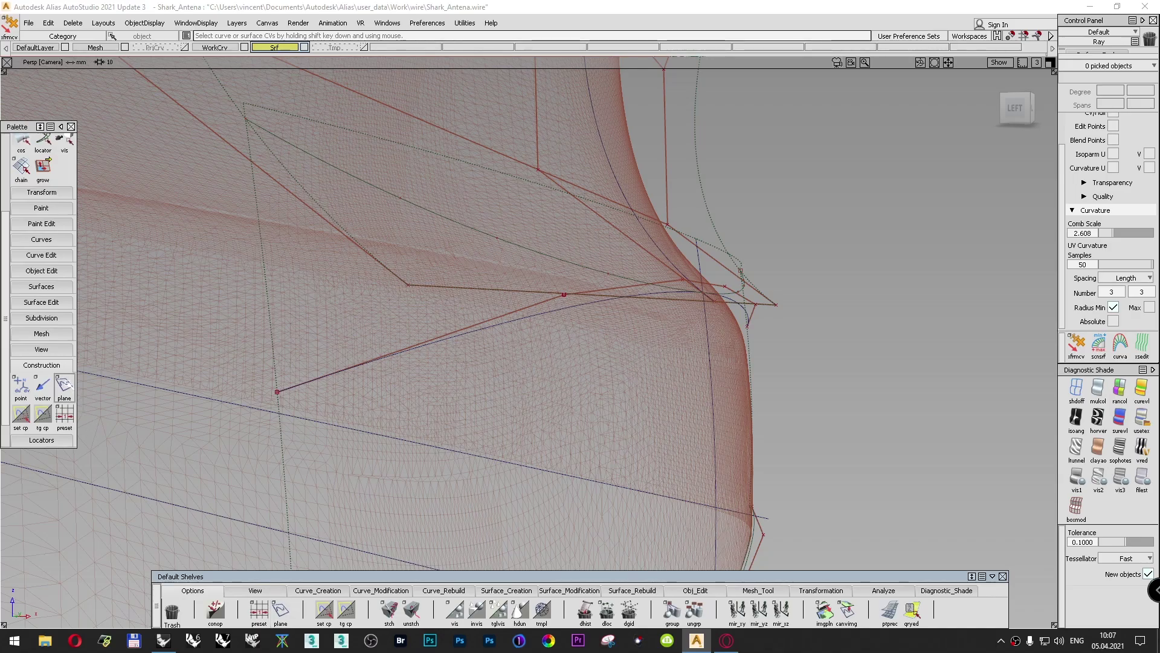
double_click(64, 386)
left_click(388, 288)
left_click(386, 247)
left_click(507, 349)
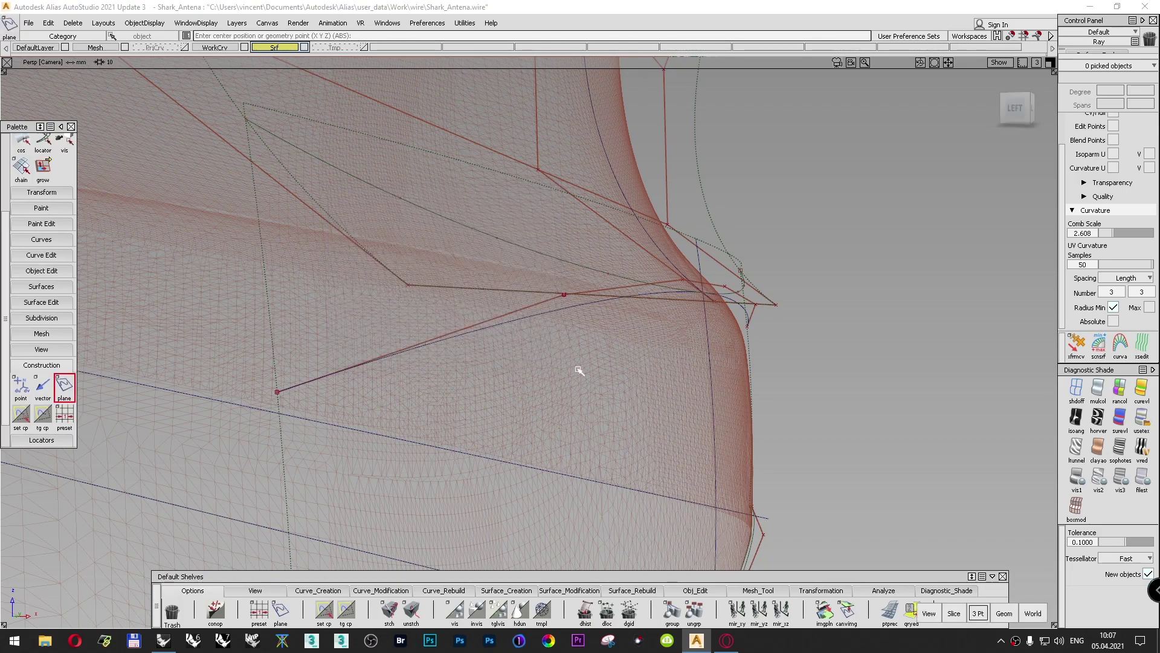
left_click(470, 336)
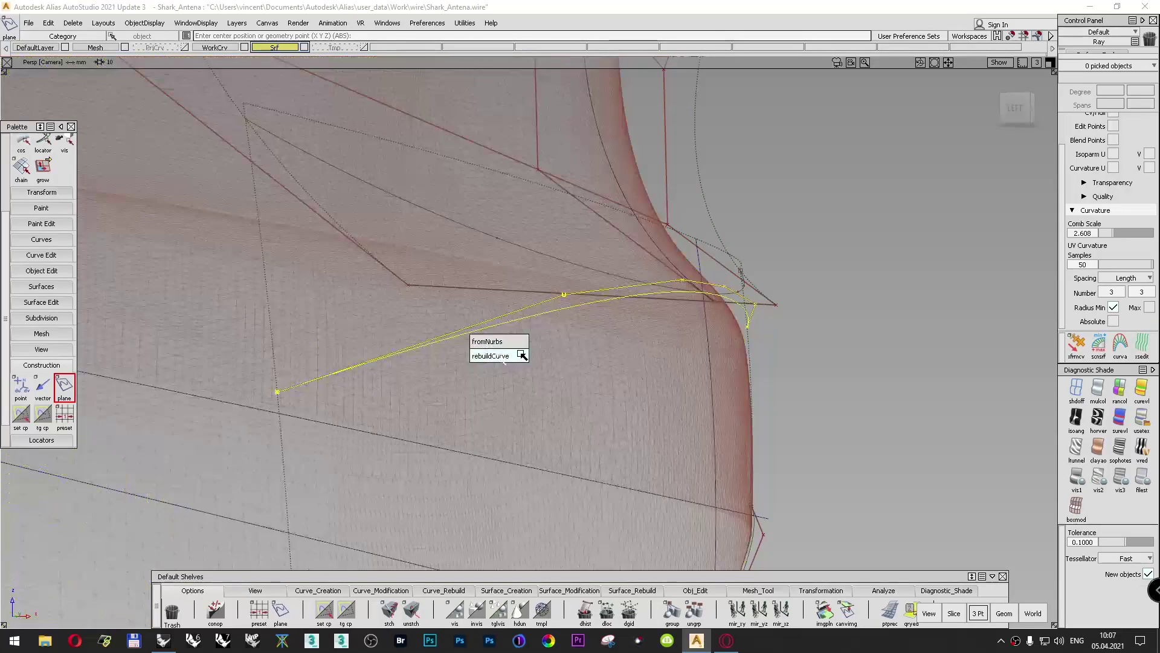
left_click(521, 356)
left_click_drag(521, 356, 270, 432)
Step: Set the plane's second point at the curve's opposite end and its third point at the curve's middle, and finish the plane
key("alt+shift")
left_click(740, 308)
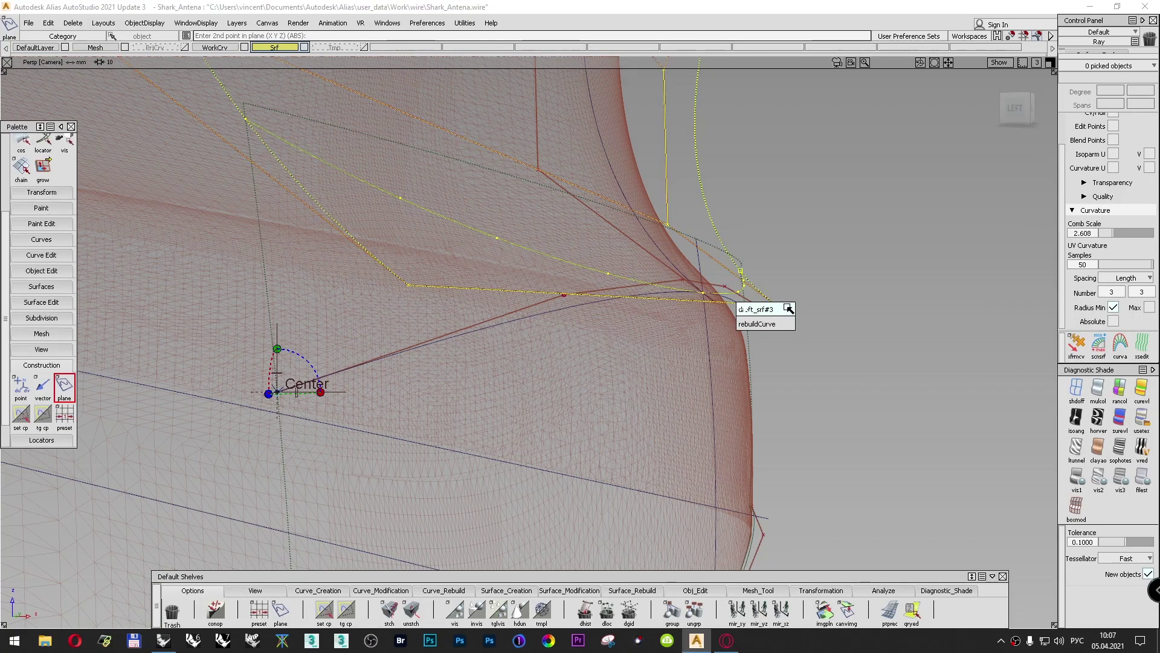
mouse_move(789, 324)
left_mouse_down()
mouse_move(574, 298)
mouse_move(747, 316)
mouse_move(748, 326)
left_mouse_up()
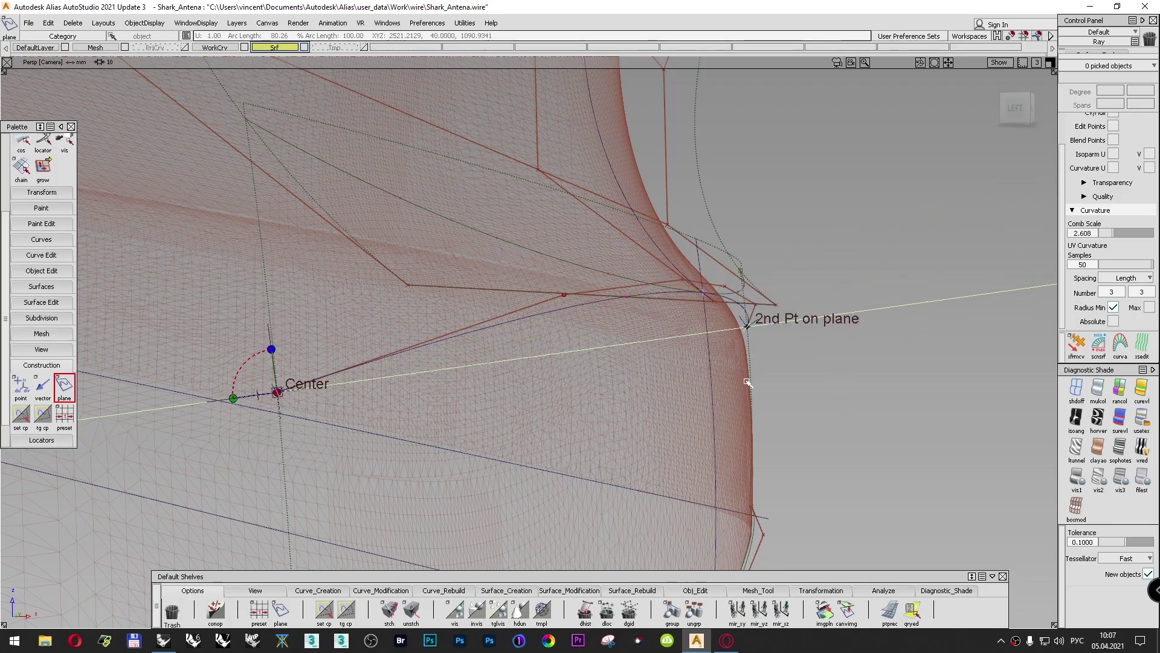
left_click(645, 294)
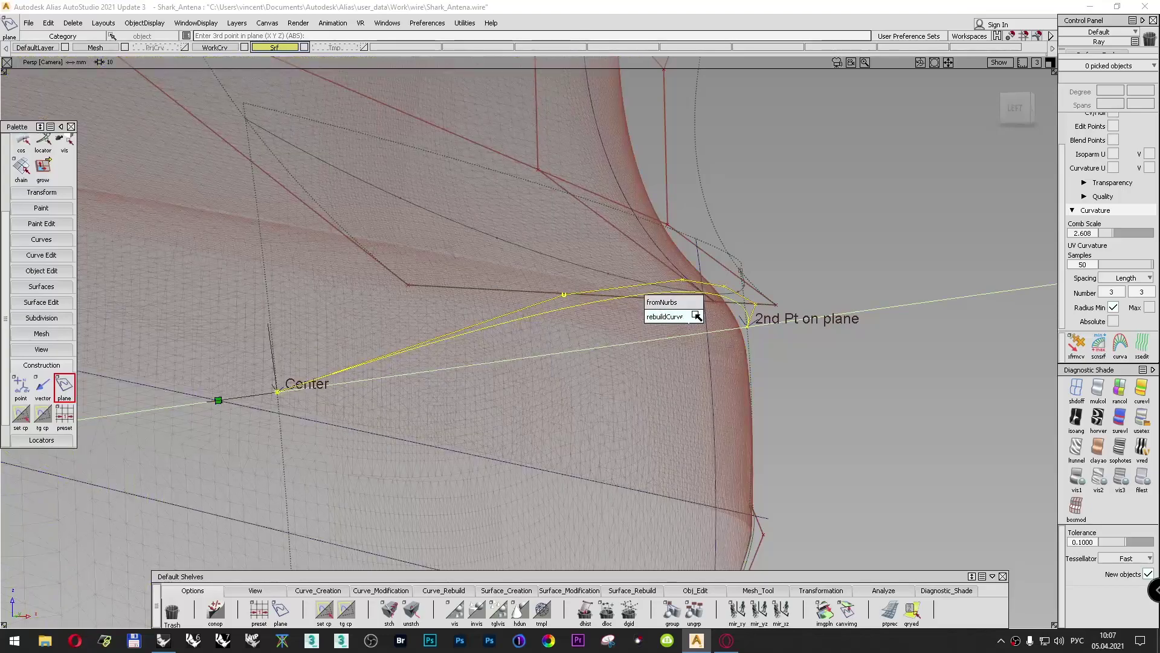
left_click(696, 316)
left_click_drag(696, 316, 704, 293)
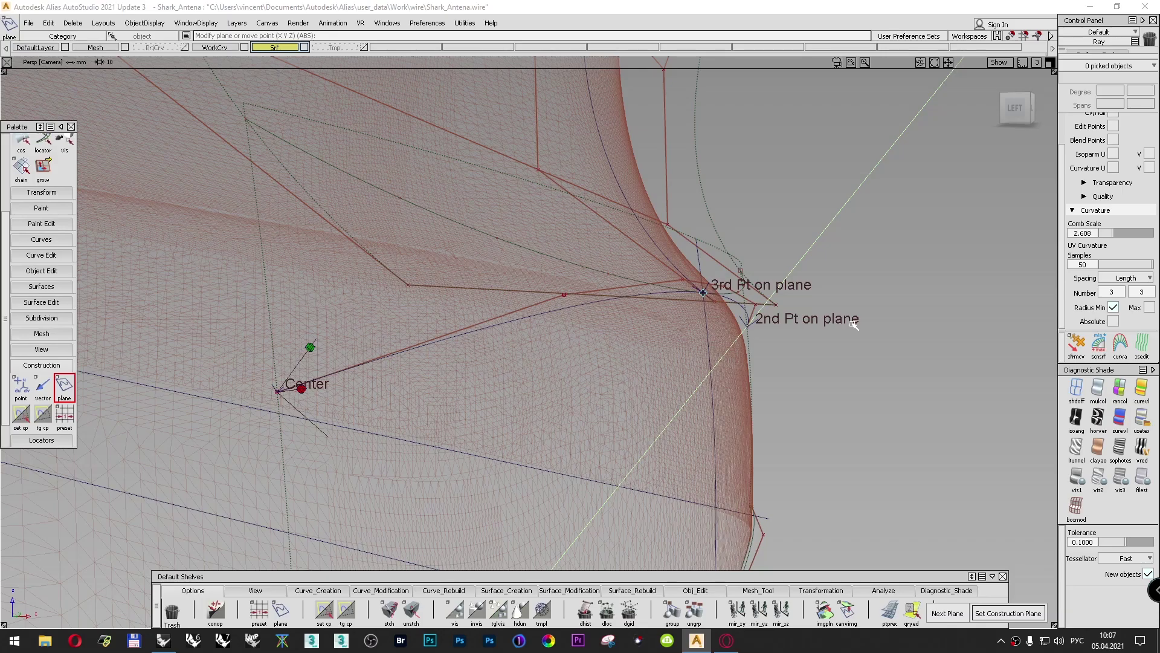
key("F5")
key("F6")
right_click_drag(854, 326, 828, 319, "alt+shift")
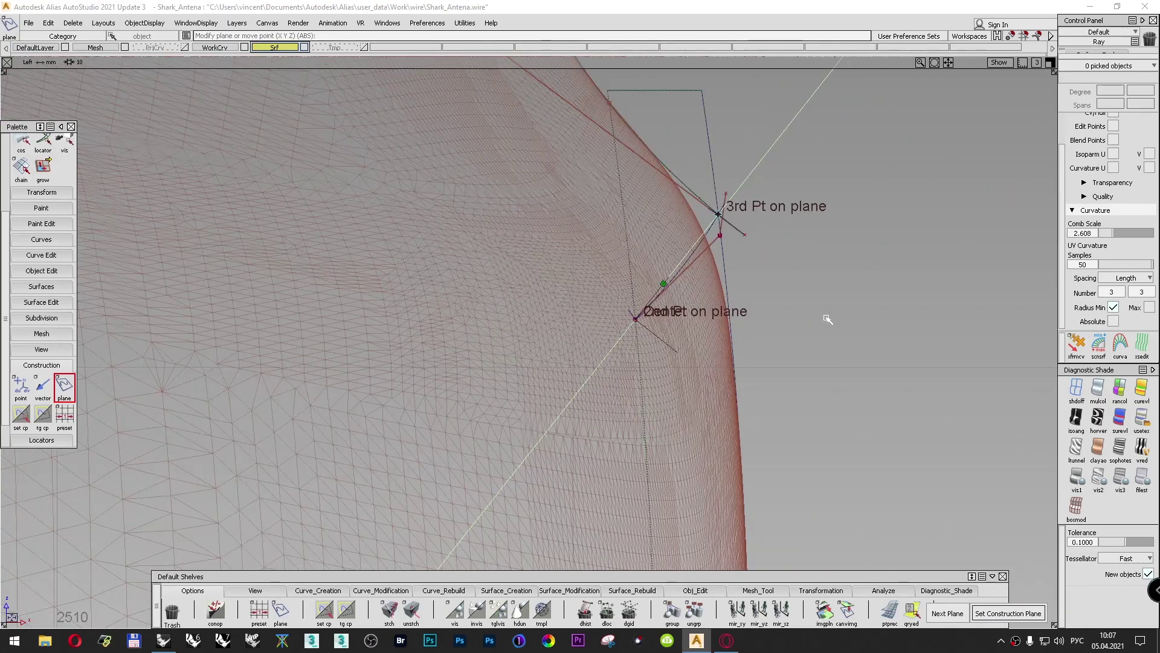
left_click_drag(878, 270, 880, 243, "ctrl+shift")
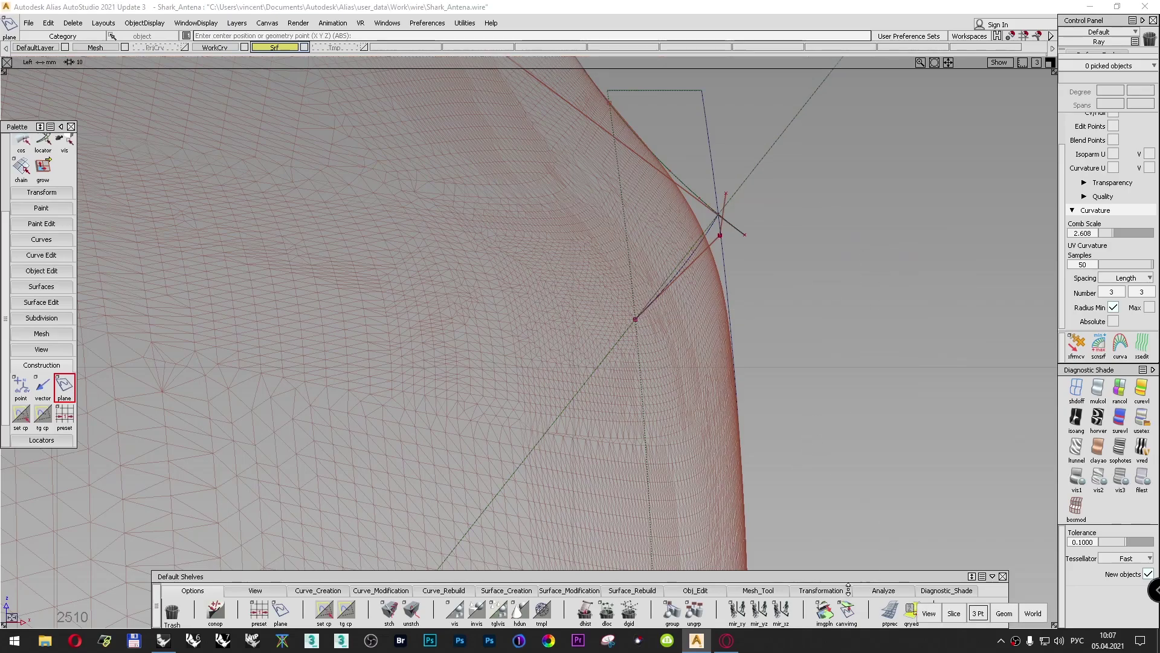
Step: Set Curve Planarize to project onto a User Defined Plane with Keep Originals turned off
left_click(375, 591)
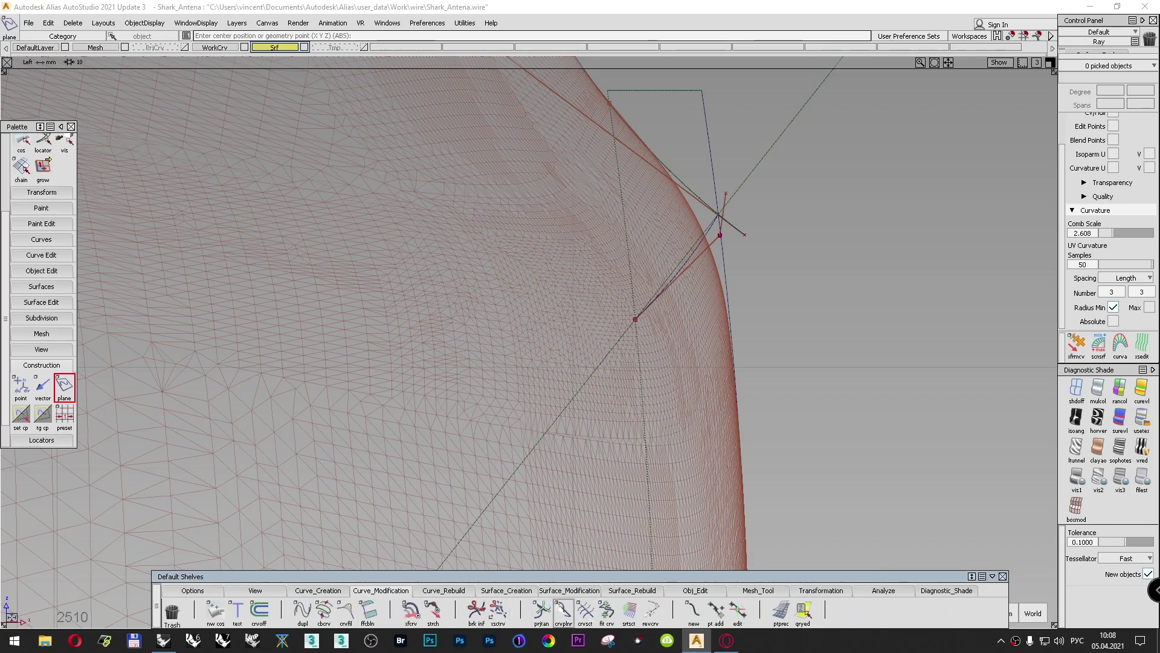
double_click(563, 611)
left_click(417, 197)
left_click_drag(467, 105, 295, 138)
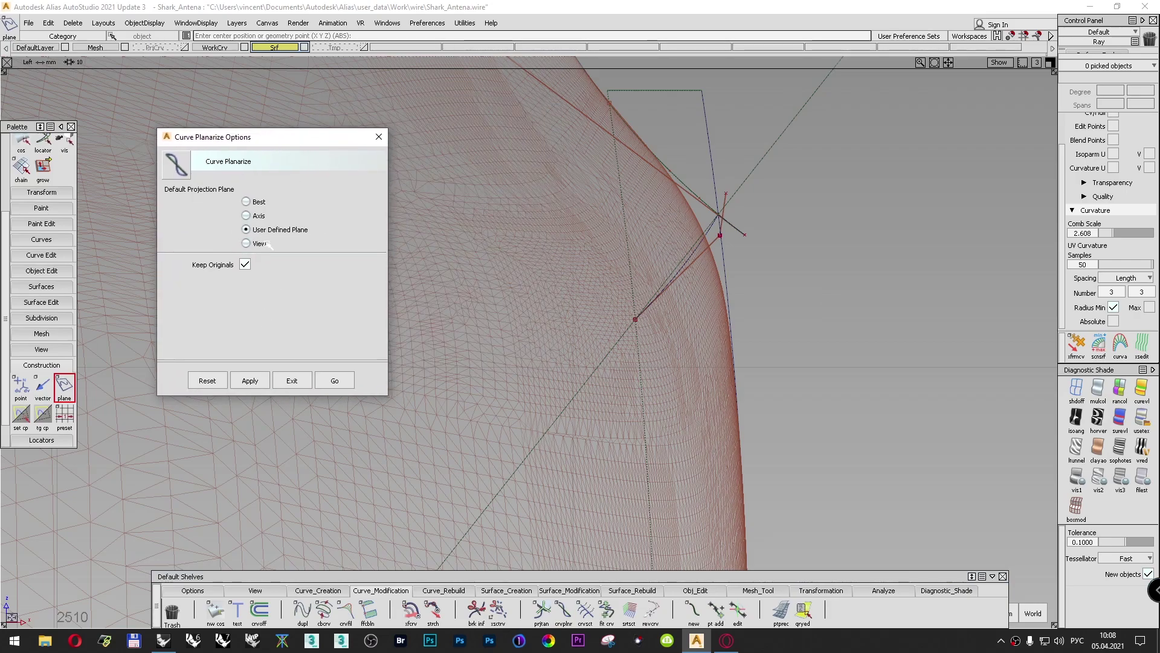
left_click(244, 264)
left_click(336, 380)
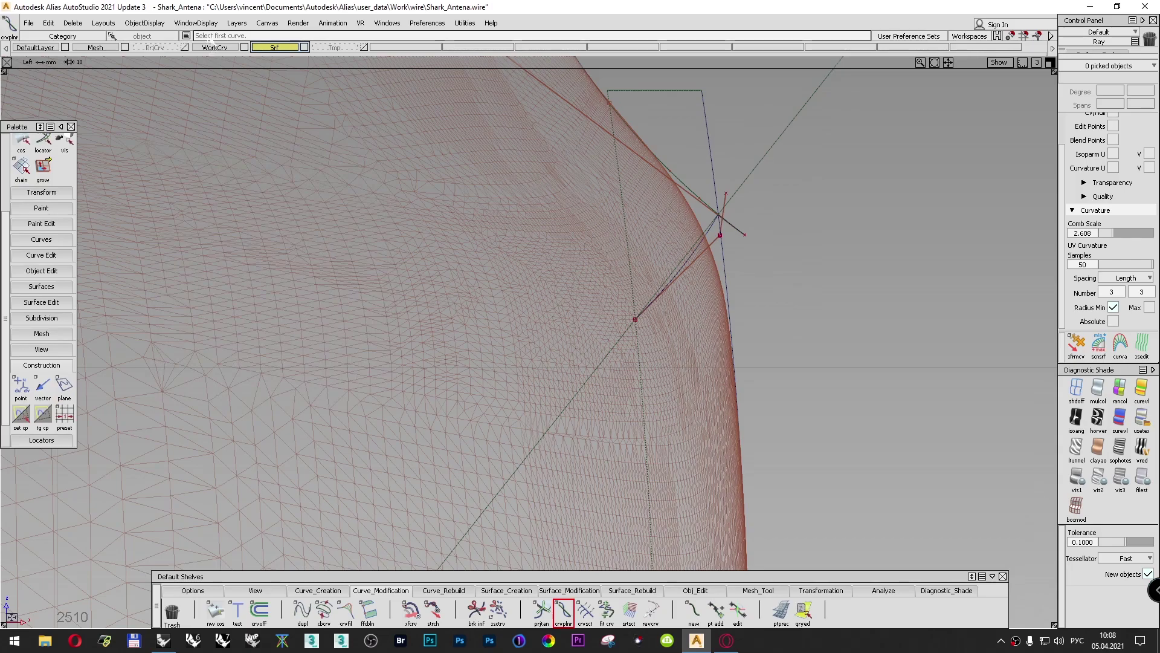
Step: Planarize the stretched curve onto the new construction plane and inspect it in perspective
left_click(707, 239)
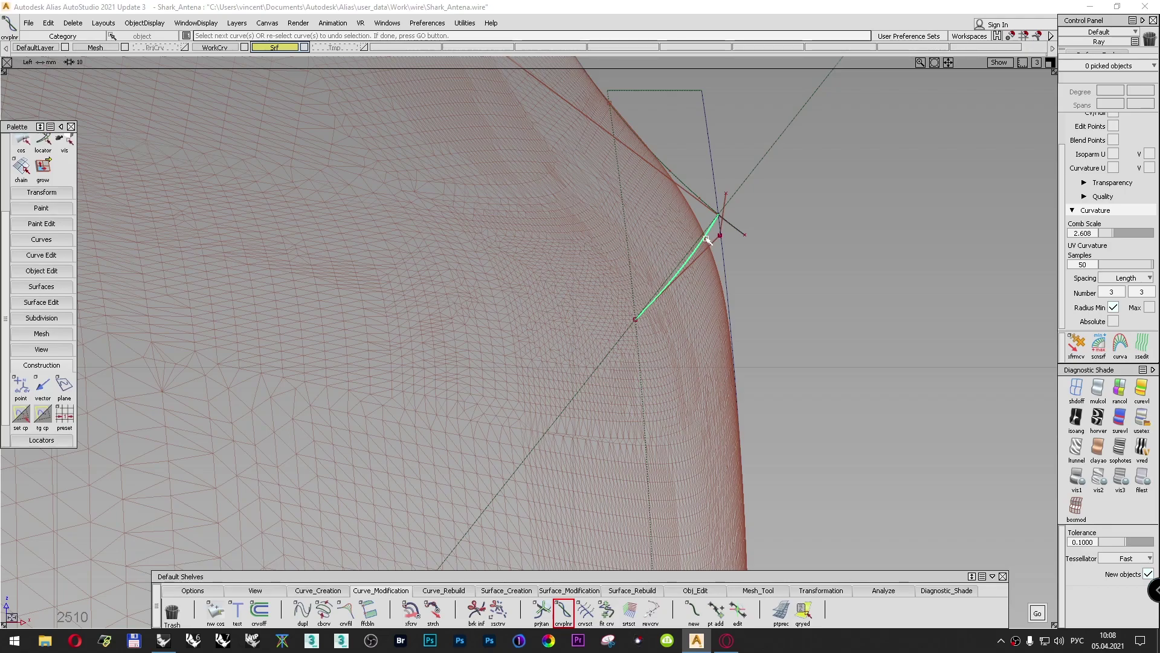
key("space")
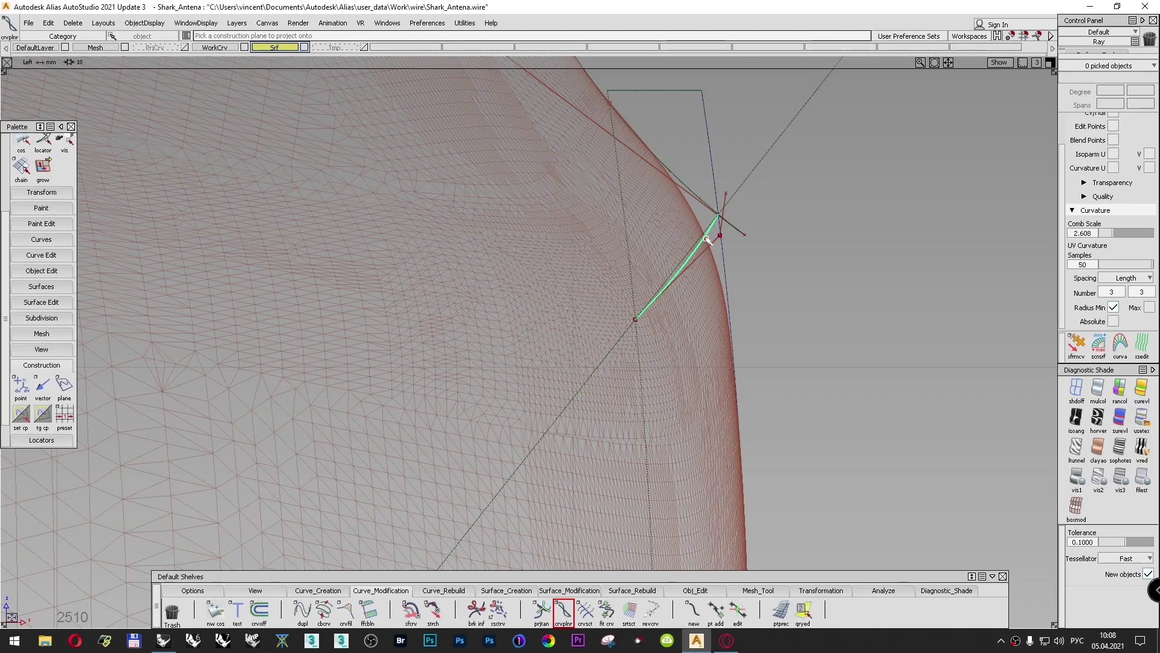
left_click(748, 176)
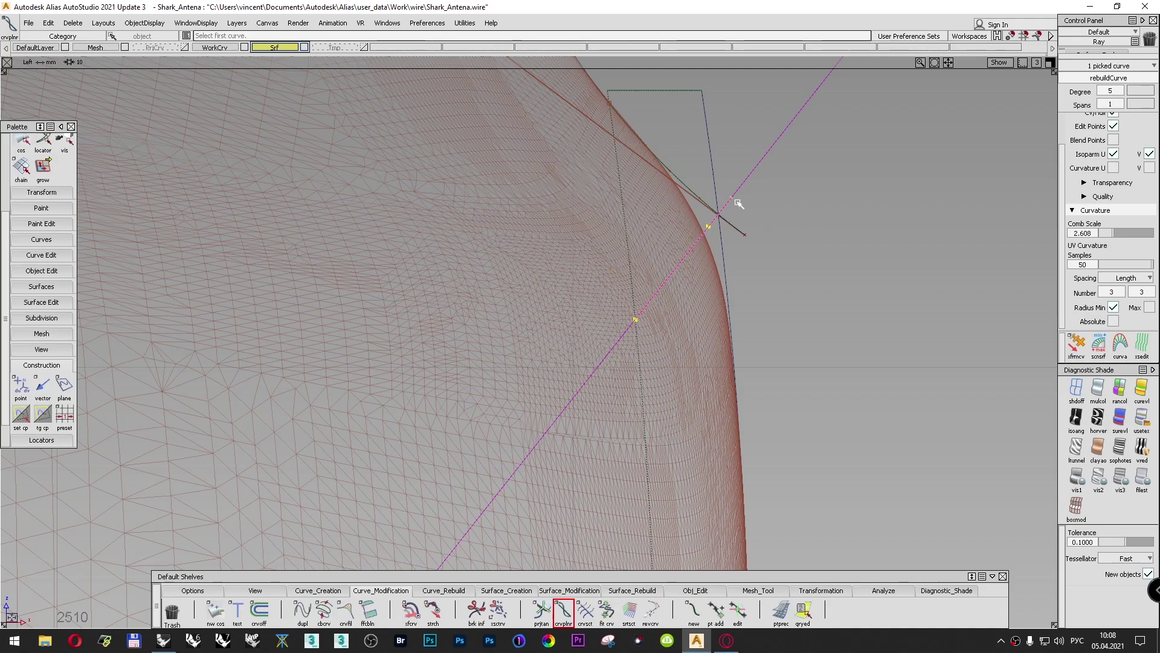
key("F8")
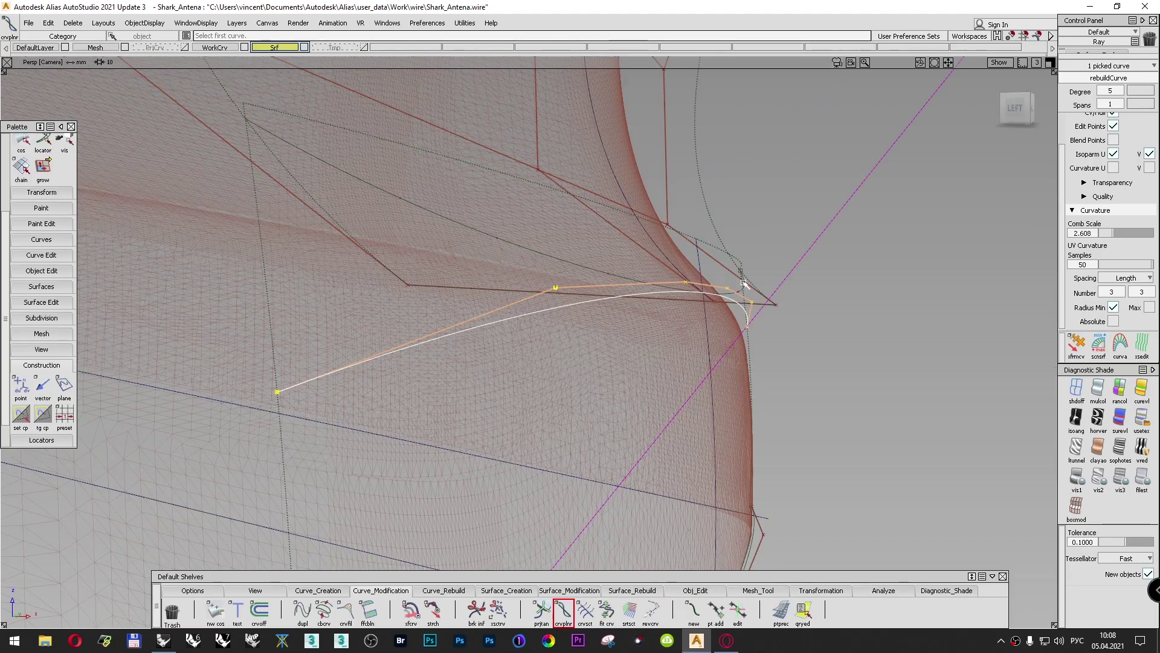
left_click_drag(708, 322, 695, 344, "alt+shift")
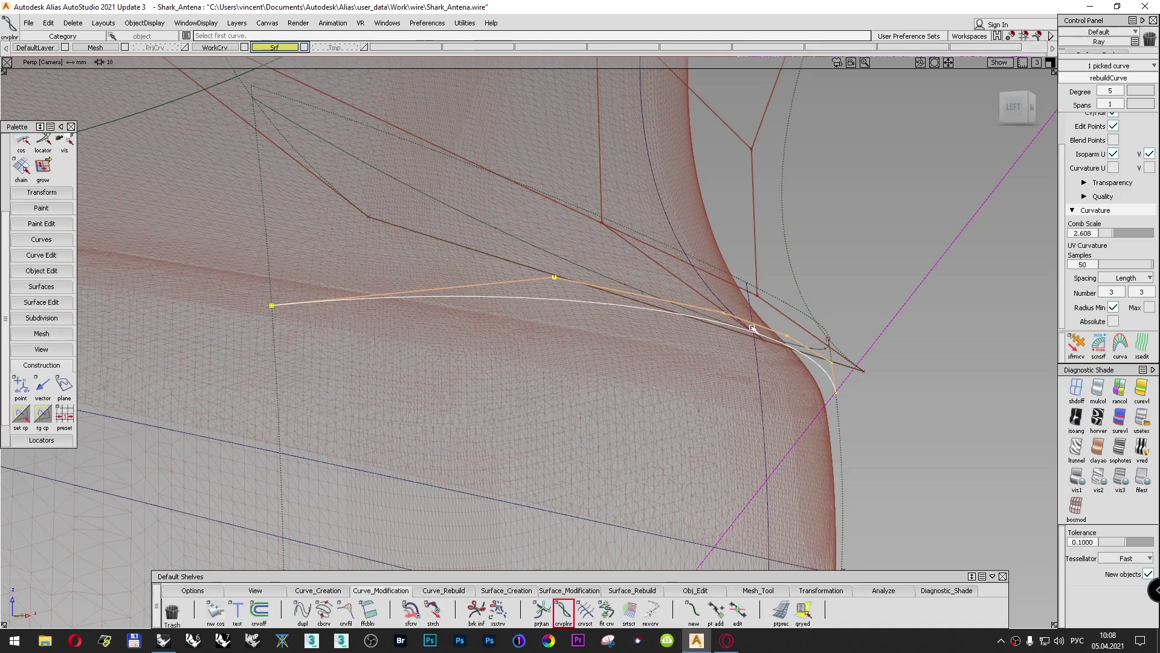
left_click_drag(1012, 109, 1025, 126)
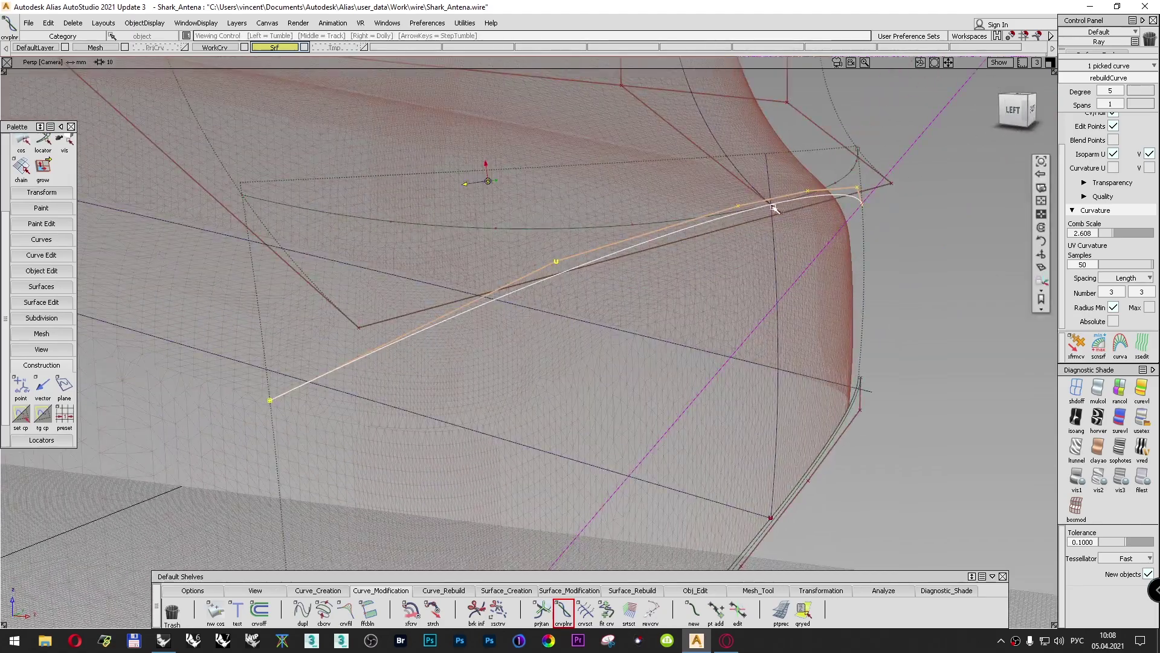
Step: Pick the construction plane and assign it to the Tmp layer
left_click(771, 206, "alt+shift")
right_click_drag(771, 206, 810, 220, "alt+shift")
left_click_drag(810, 220, 790, 266, "alt+shift")
right_click_drag(884, 275, 824, 307, "alt+shift")
mouse_move(852, 311)
left_mouse_down("ctrl+shift")
mouse_move(852, 335)
mouse_move(852, 279)
mouse_move(852, 296)
left_mouse_up("ctrl+shift")
left_click(657, 354)
left_click_drag(331, 48, 329, 58)
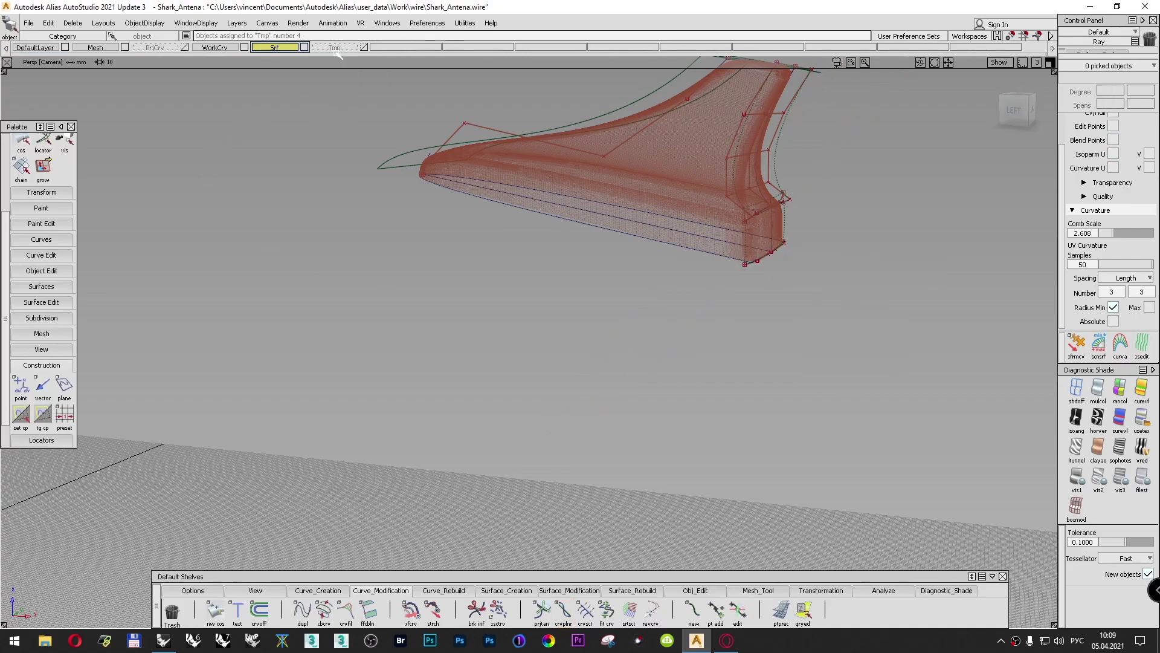
Step: Delete the intersection curve-on-surface where the rear surfaces meet
right_click_drag(838, 289, 889, 164, "alt+shift")
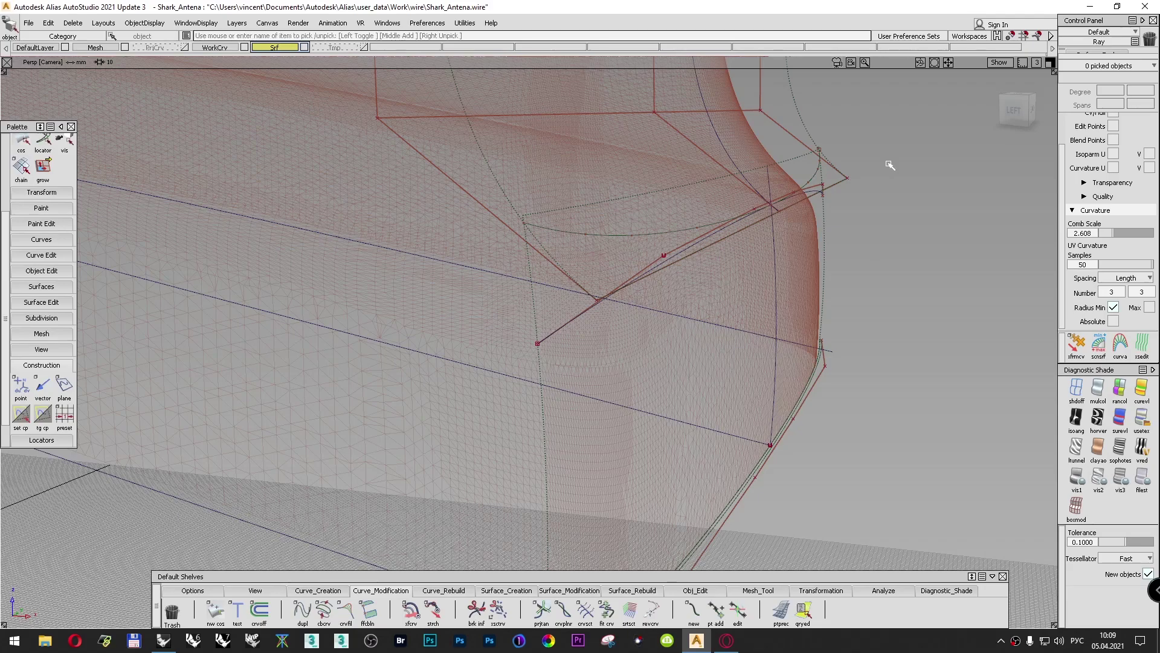
scroll(890, 165, "down", 3)
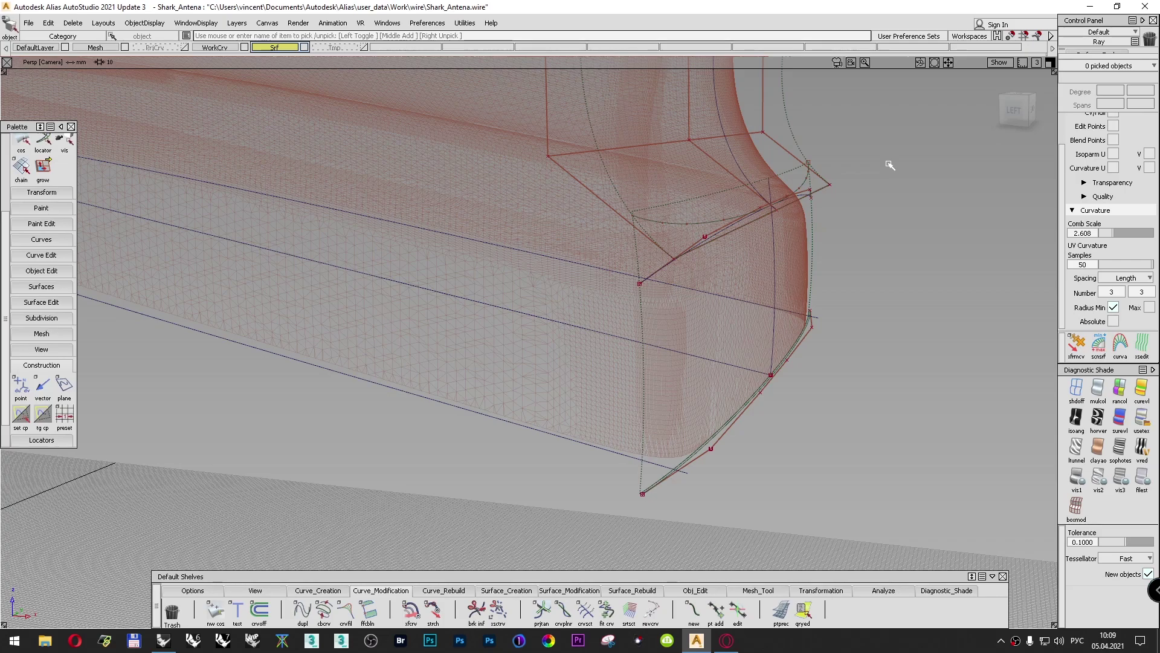
left_click_drag(930, 189, 882, 174, "ctrl+shift")
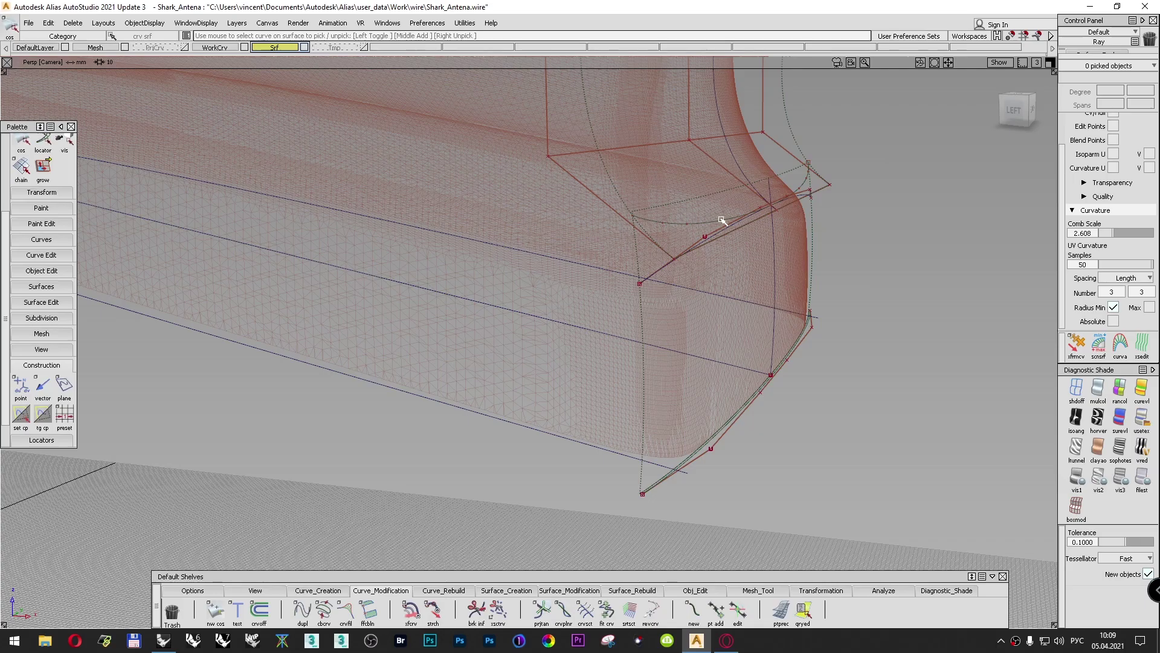
left_click(696, 221)
key("Delete")
key("Return")
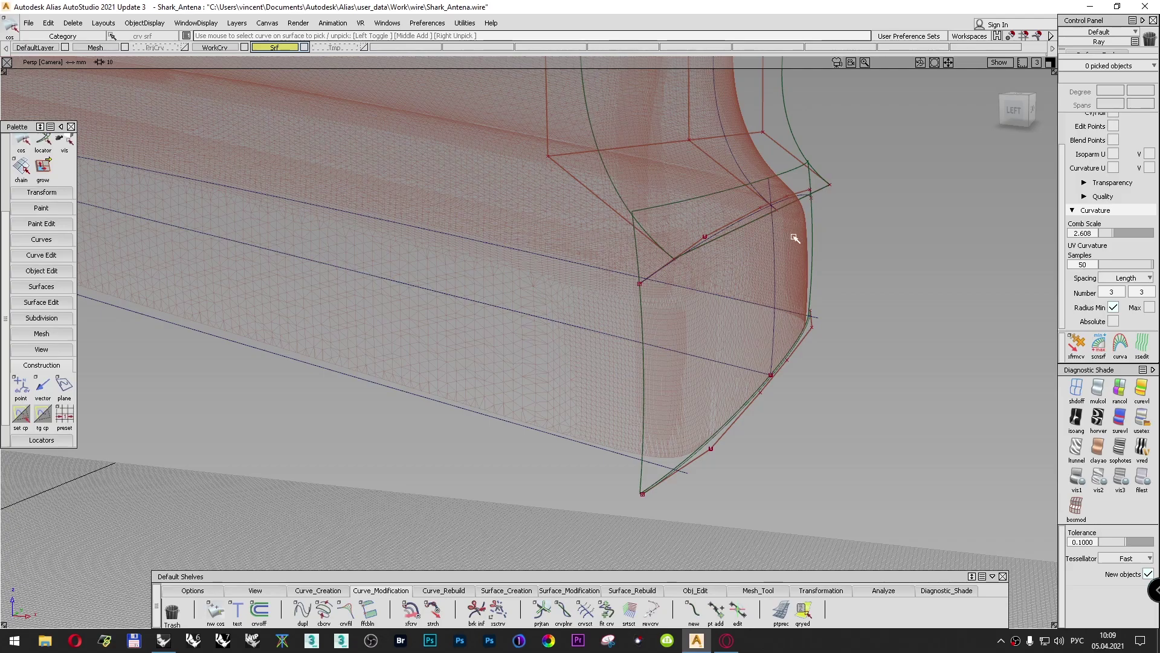
Step: Trim the lower rear surface in the back view by projecting the planarized curve along X, keeping the region below the curve
key("F6")
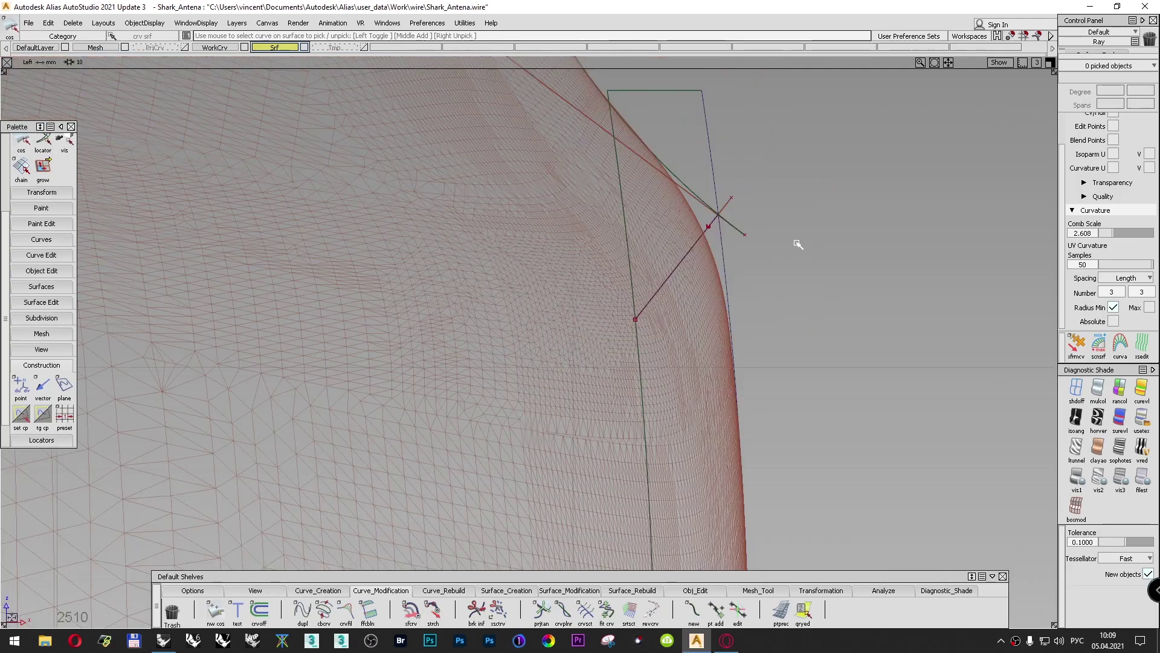
key("F7")
right_click_drag(695, 215, 487, 415, "alt+shift")
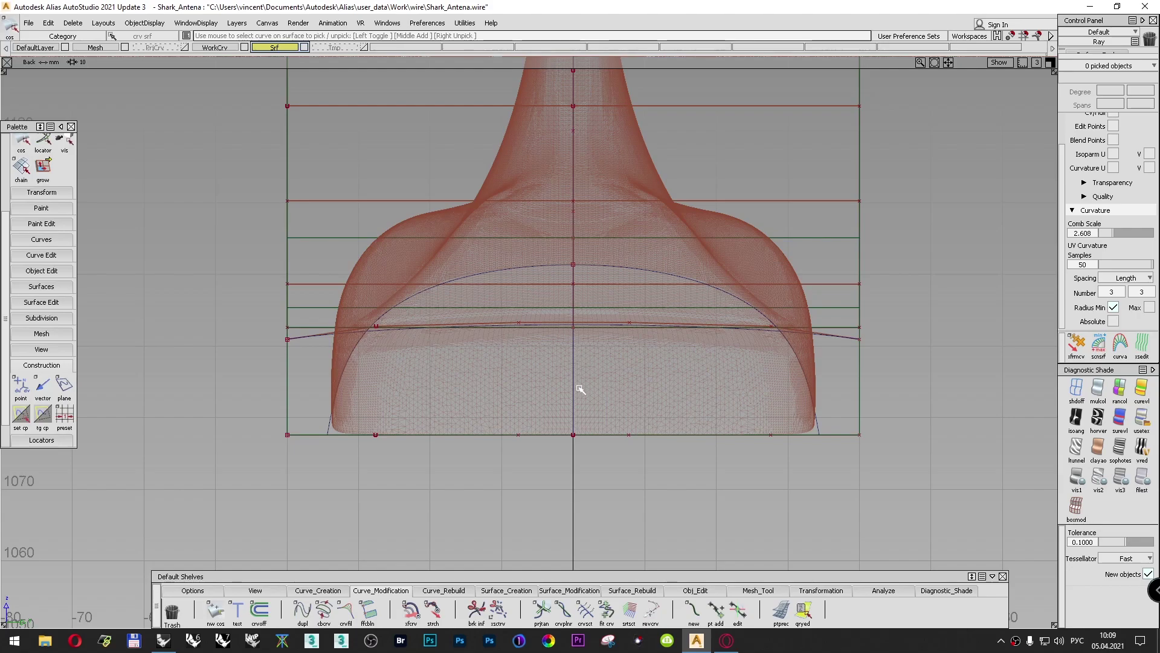
scroll(580, 386, "down", 3)
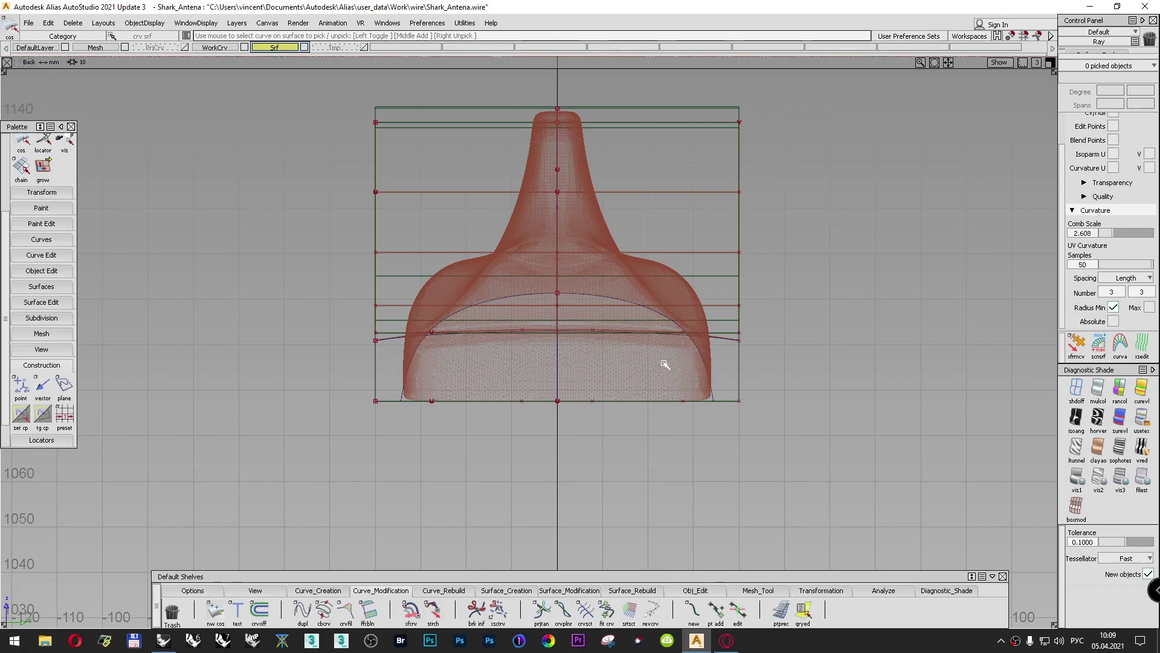
left_click(540, 590)
left_click(323, 611)
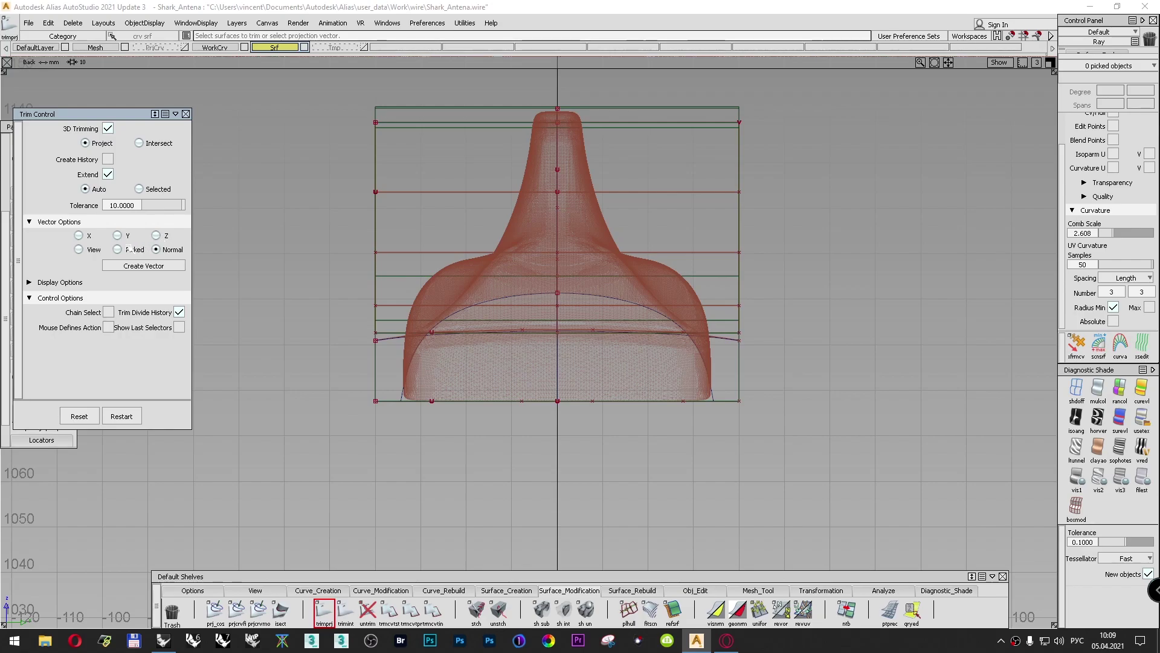
left_click(91, 249)
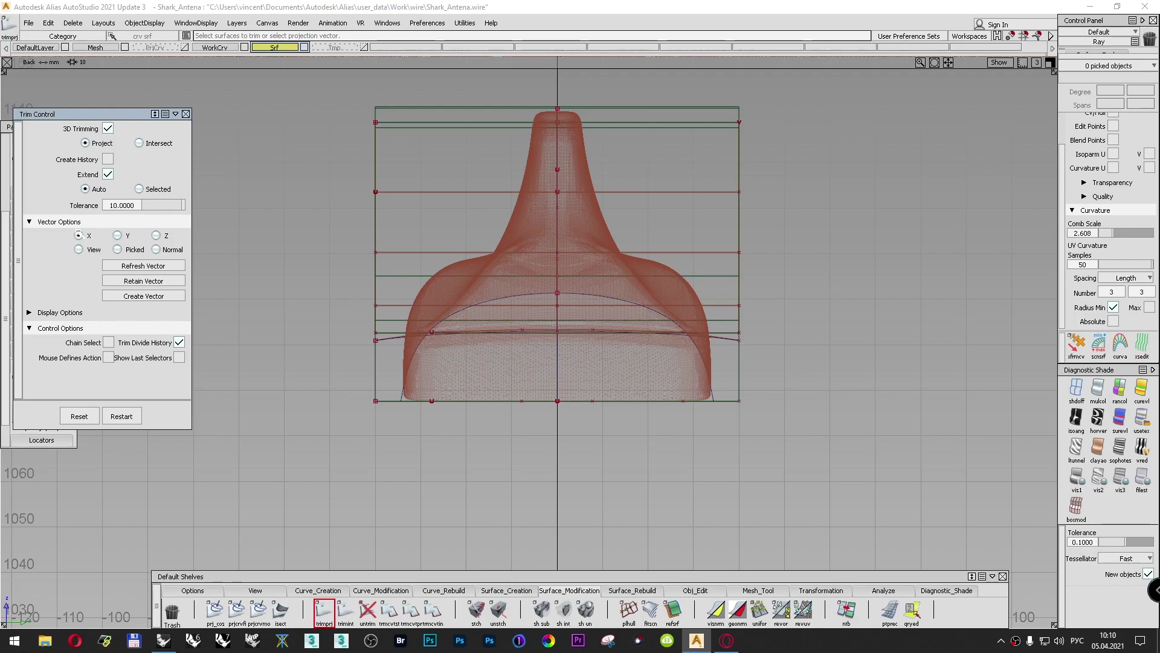
left_click(375, 373)
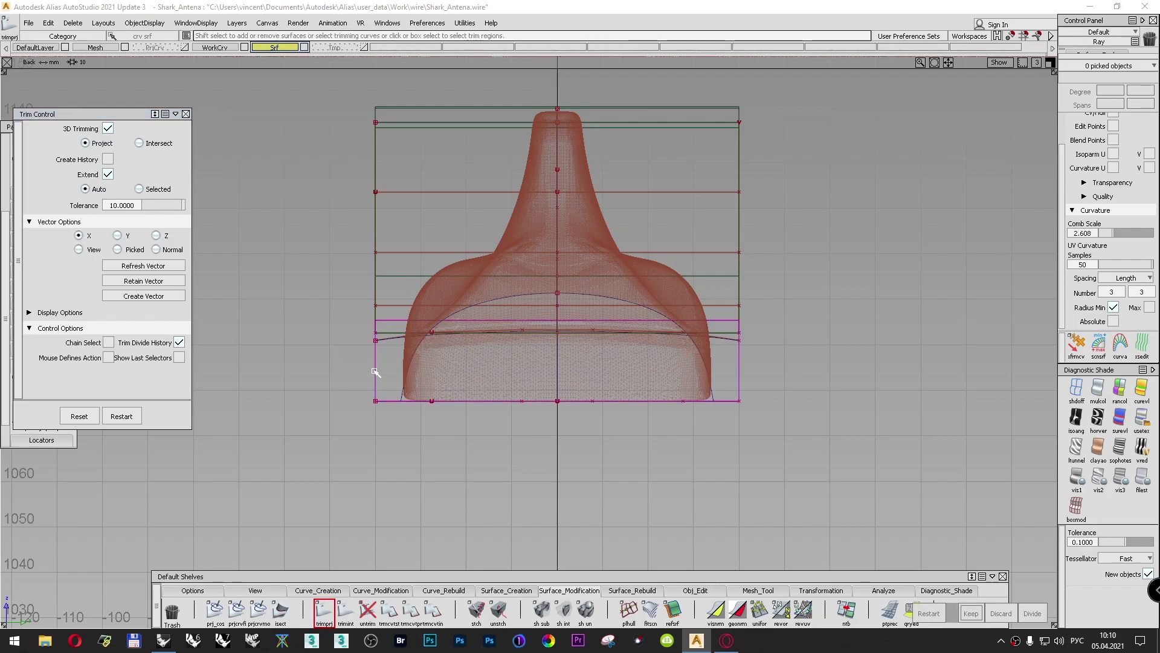
left_click(390, 375)
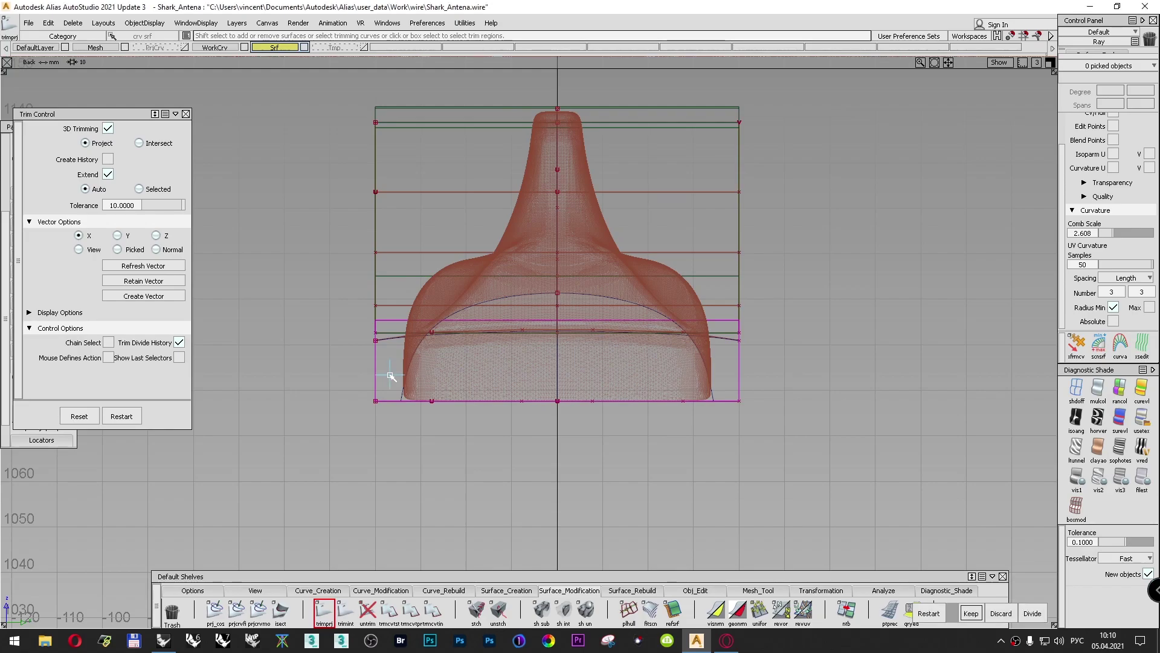
left_click(393, 340)
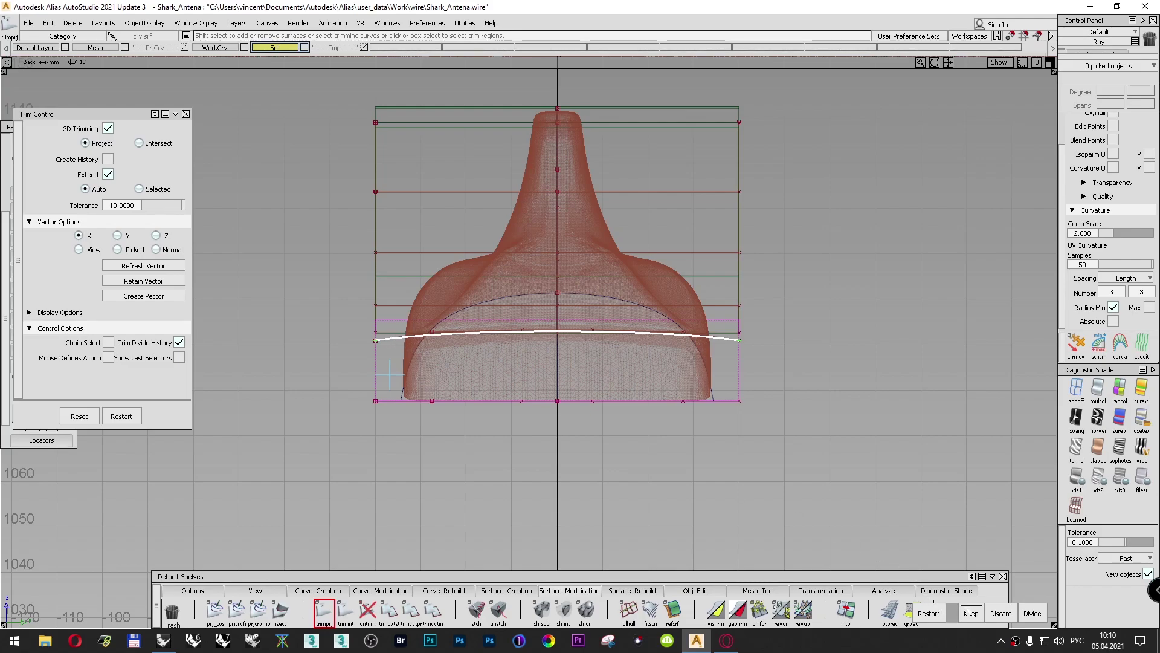
left_click(971, 614)
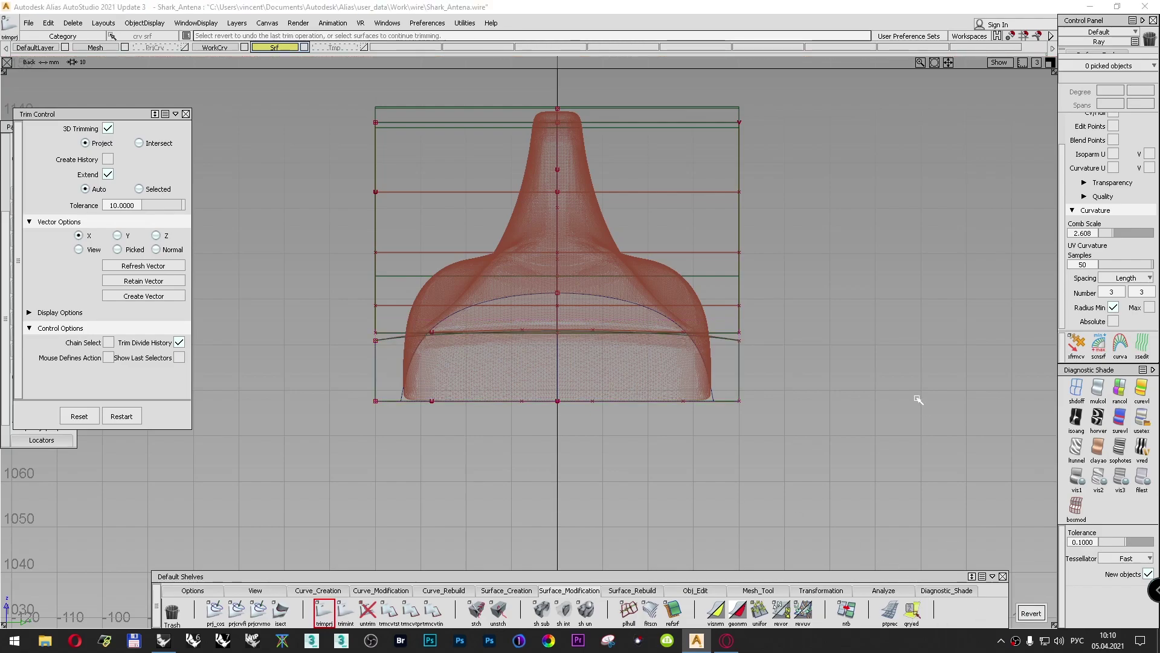
key("F8")
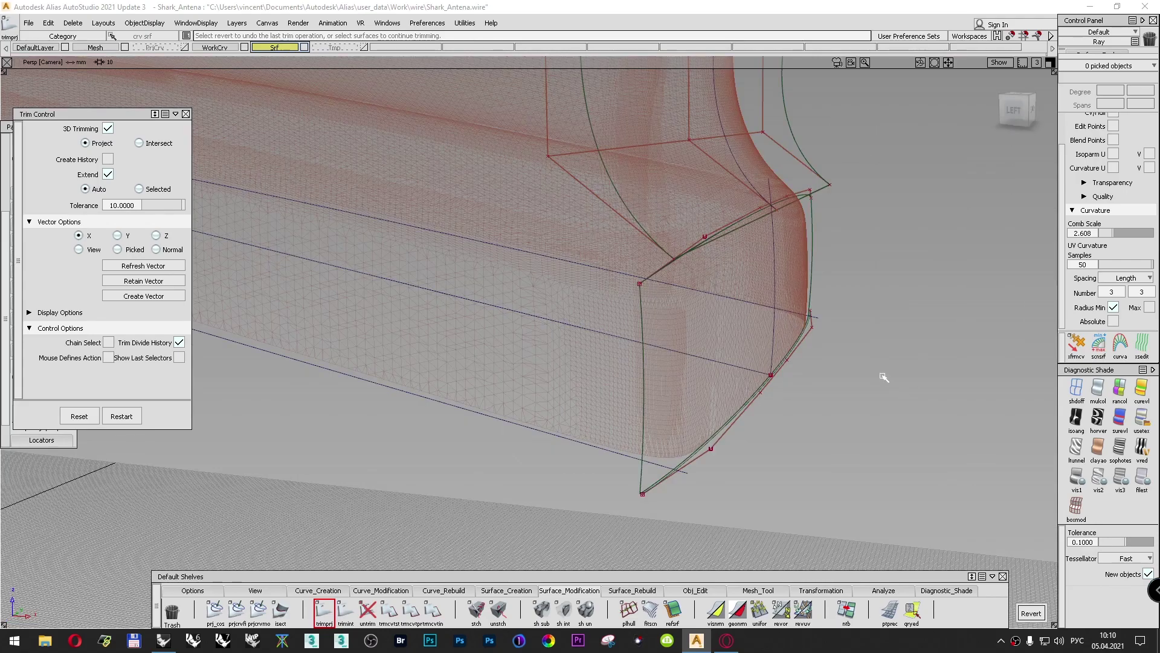
Step: Shade the model with the Shade-Sky diagnostic shading and inspect the trimmed rear surface from behind, closing the trim options
right_click_drag(888, 380, 975, 357, "alt+shift")
left_click(1137, 418)
left_click_drag(1015, 111, 861, 111)
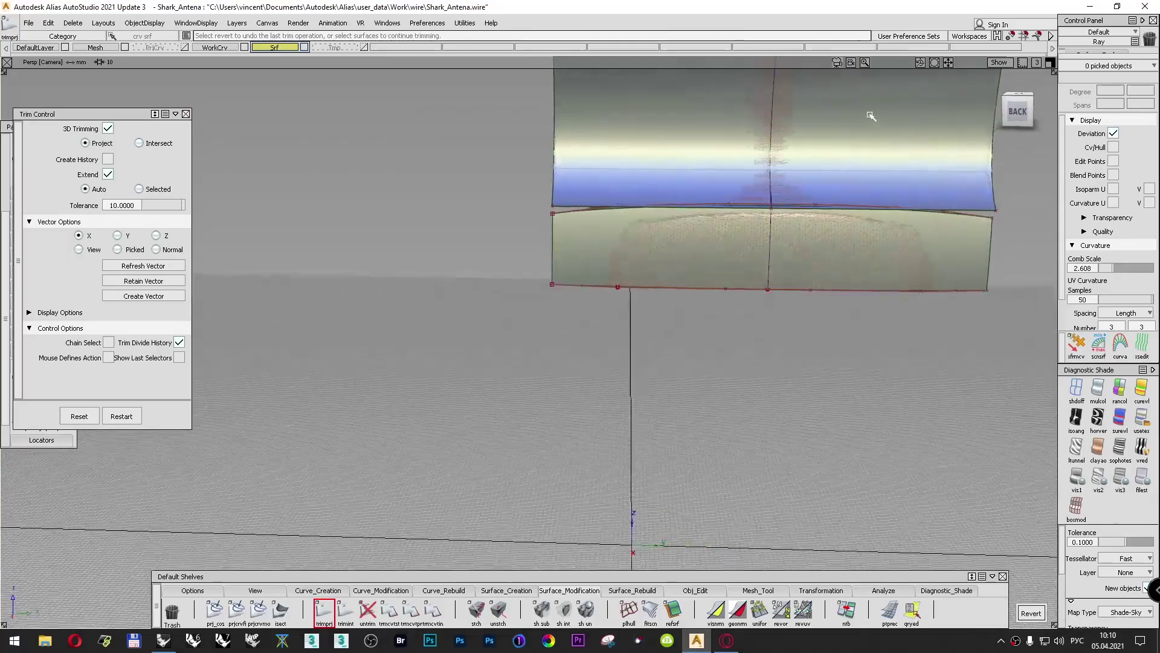
left_click(1029, 110)
left_click_drag(1028, 112, 960, 108)
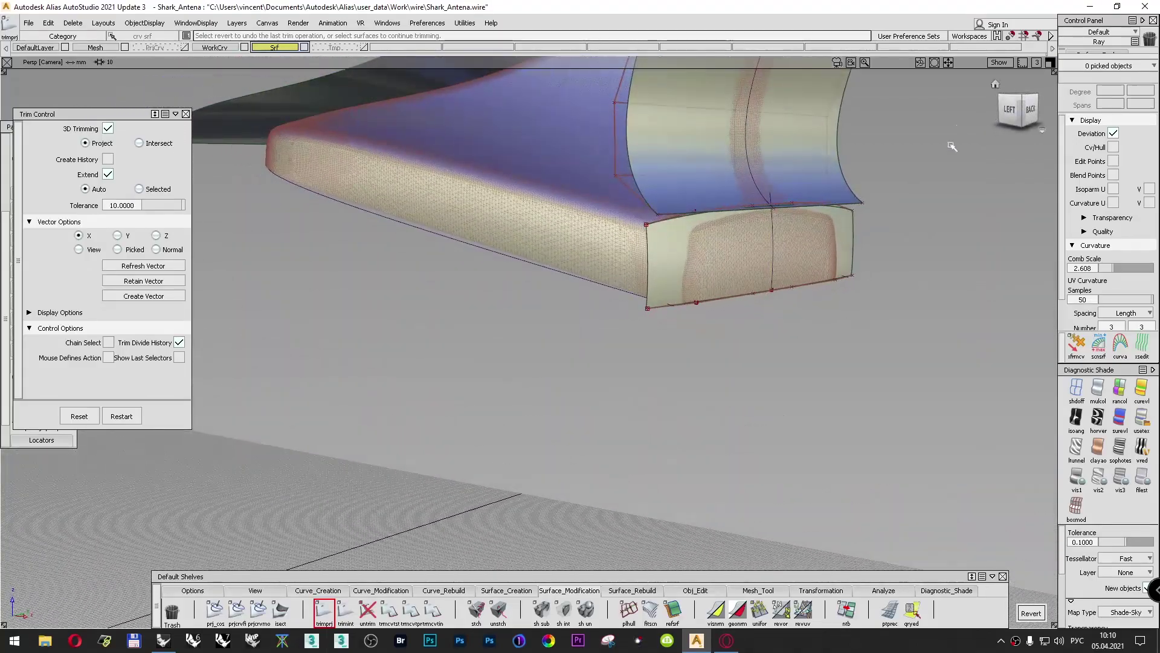
left_click(186, 114)
left_click_drag(484, 329, 565, 396)
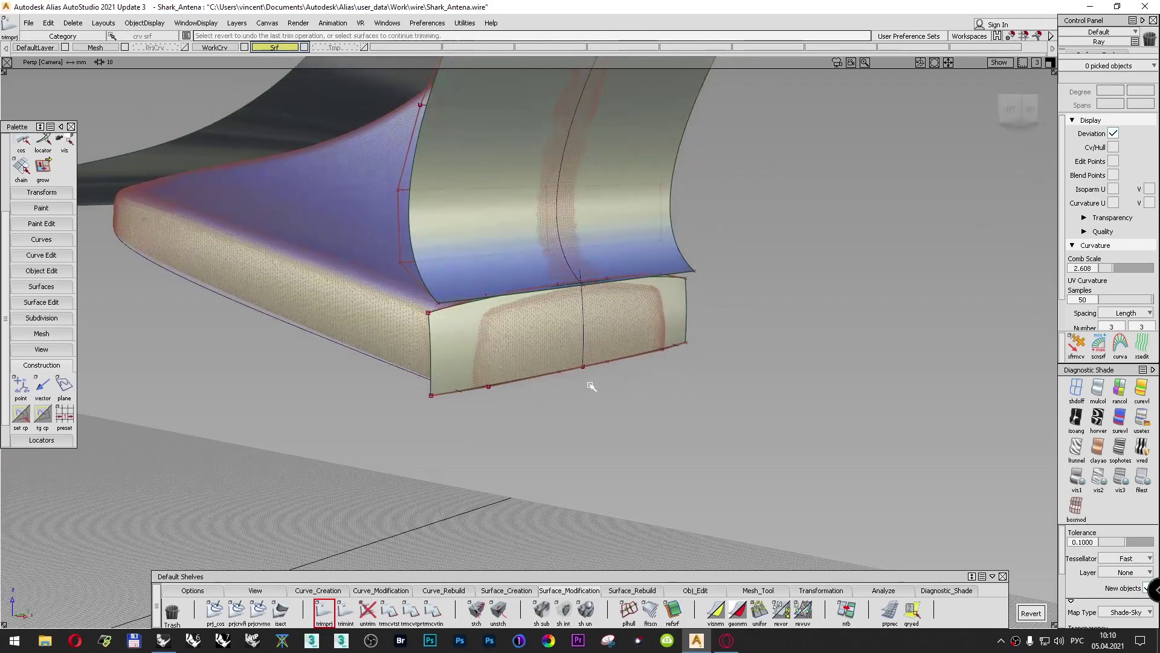
Step: Reduce the lower rear surface to a single span in U, accept the change and check it without its control points
left_click_drag(807, 300, 808, 311, "ctrl+shift")
left_click(672, 298)
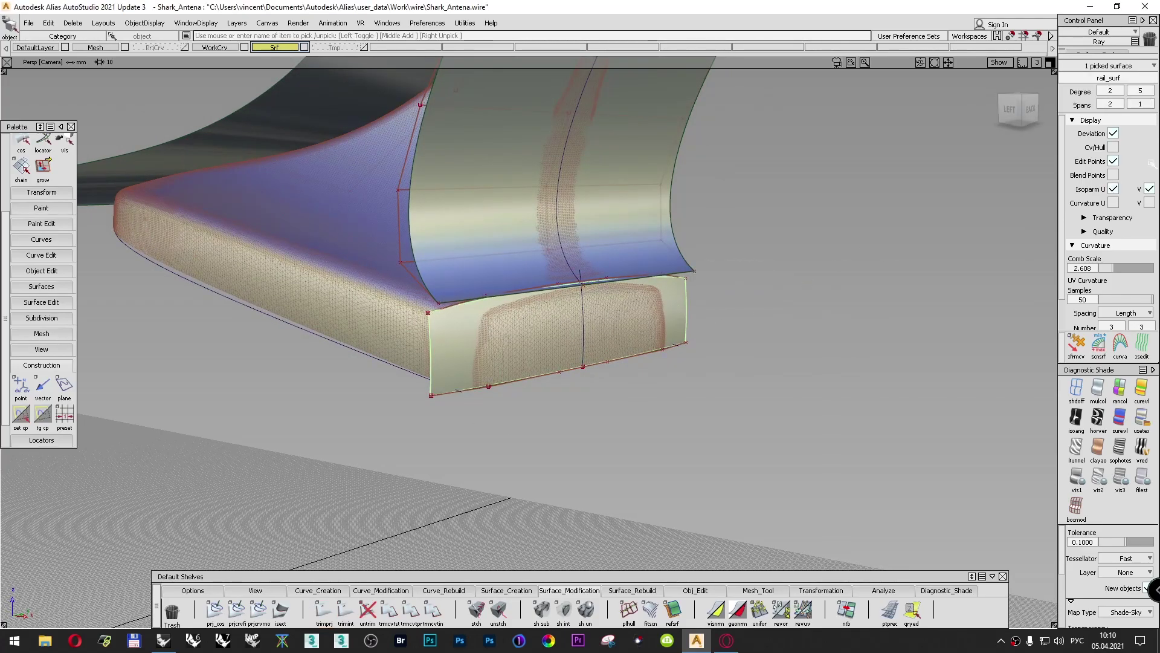
left_click(1117, 104)
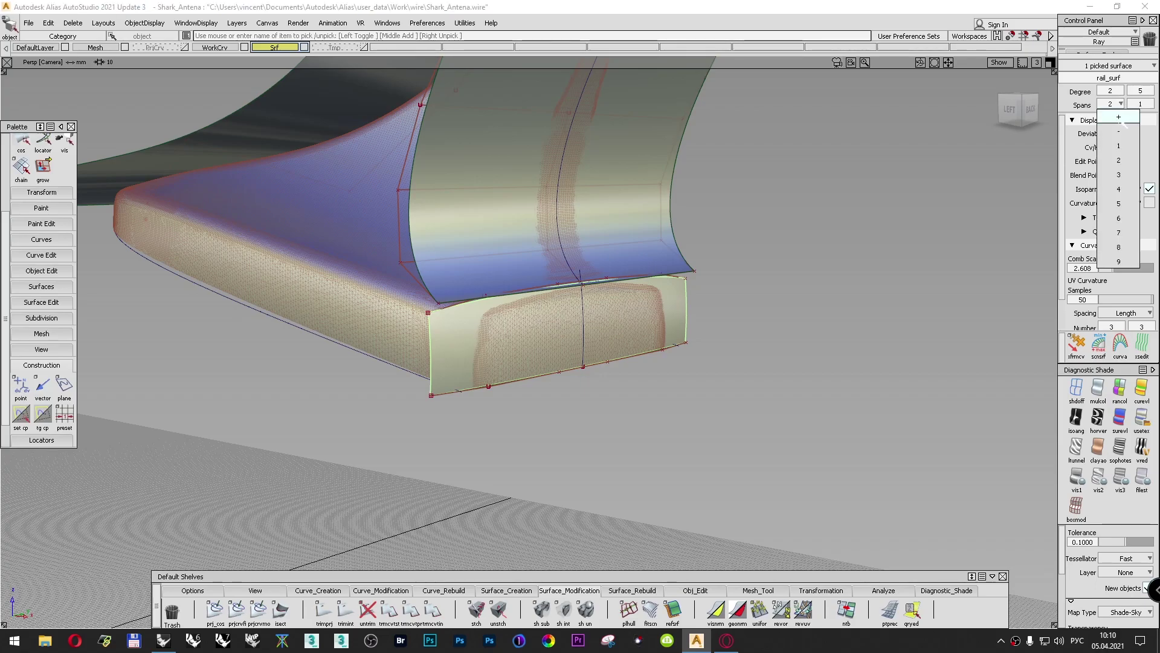
left_click(1118, 146)
left_click(521, 365)
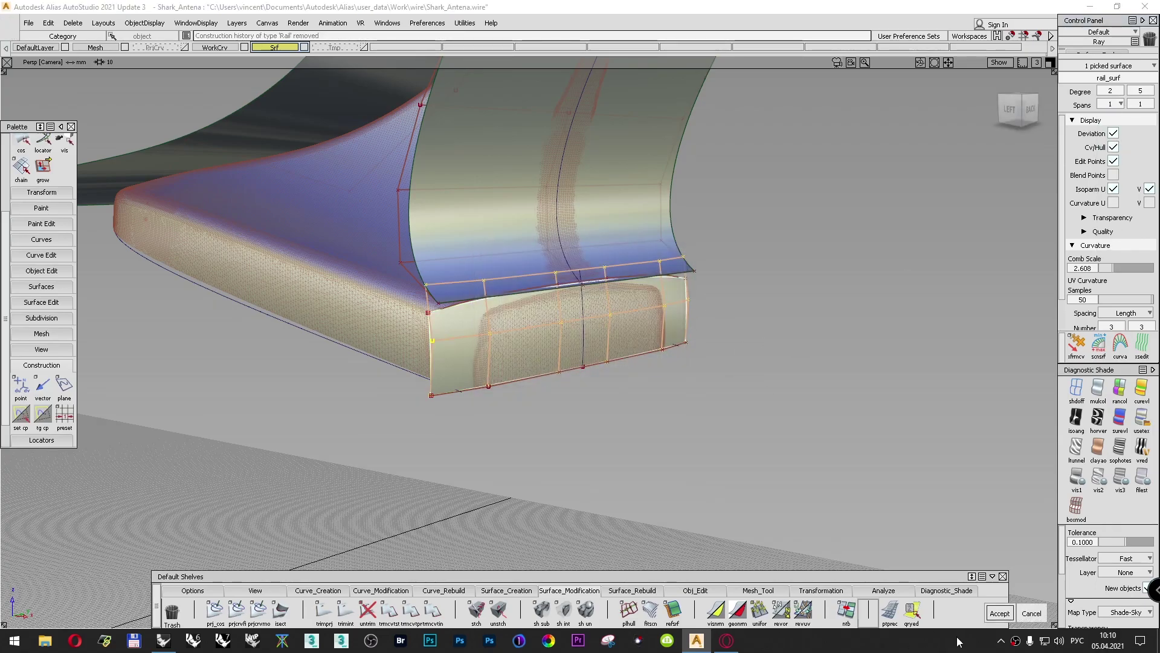
left_click(999, 613)
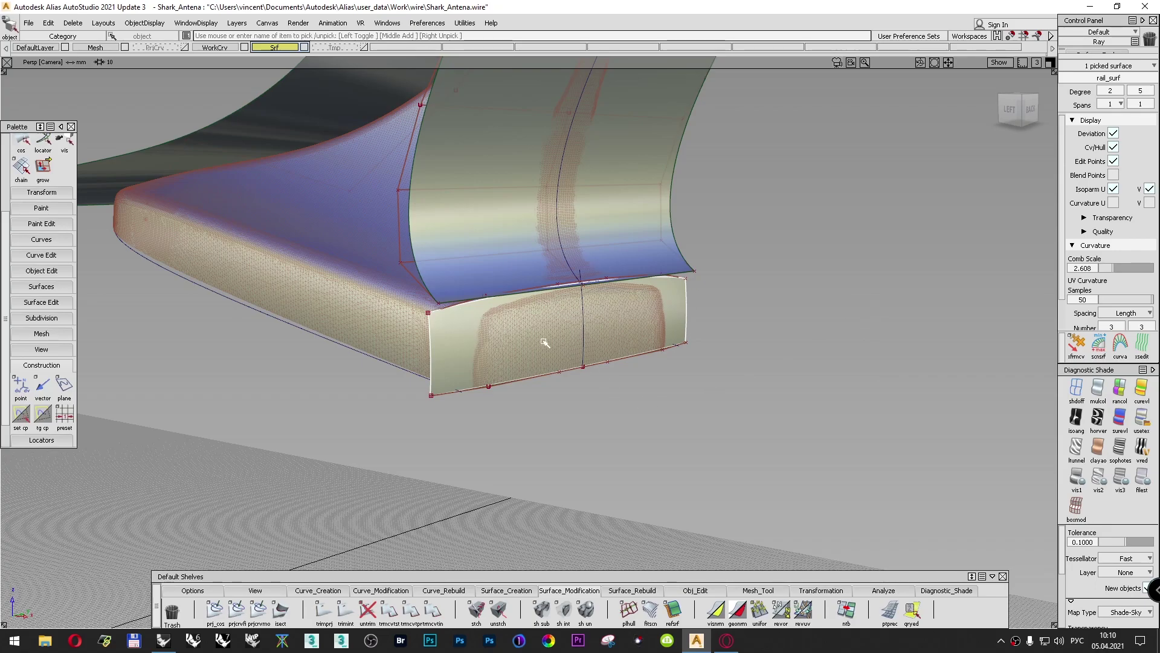
left_click(1114, 147)
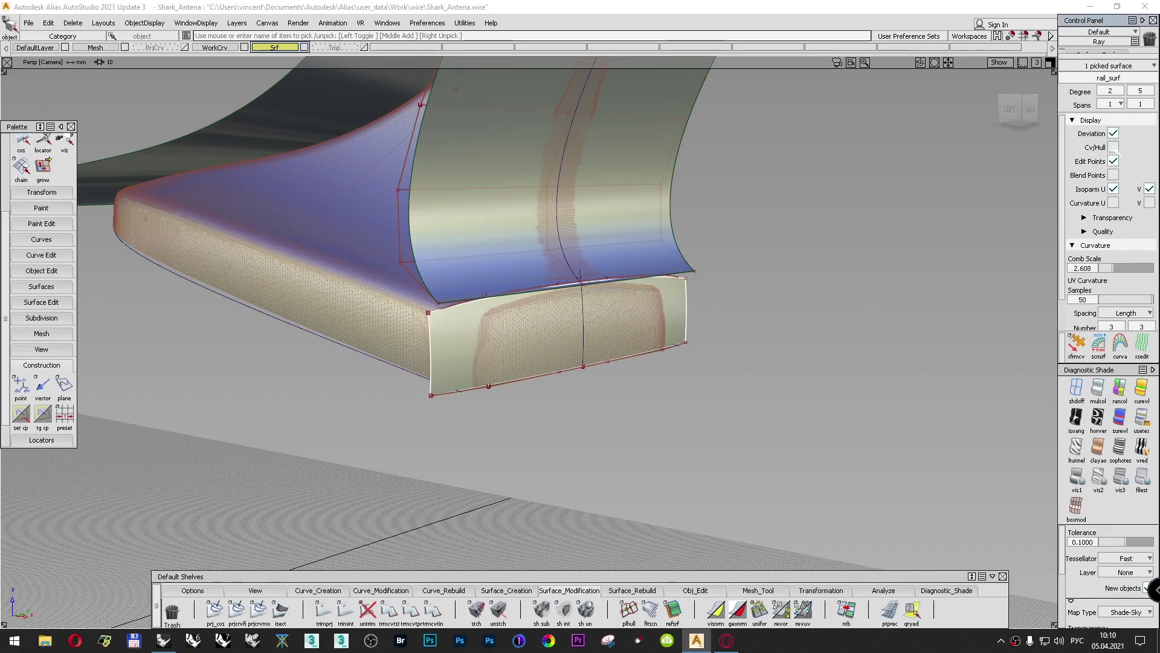
left_click(1114, 147)
left_click_drag(909, 287, 911, 256, "ctrl+shift")
left_click_drag(881, 213, 891, 243, "ctrl+shift")
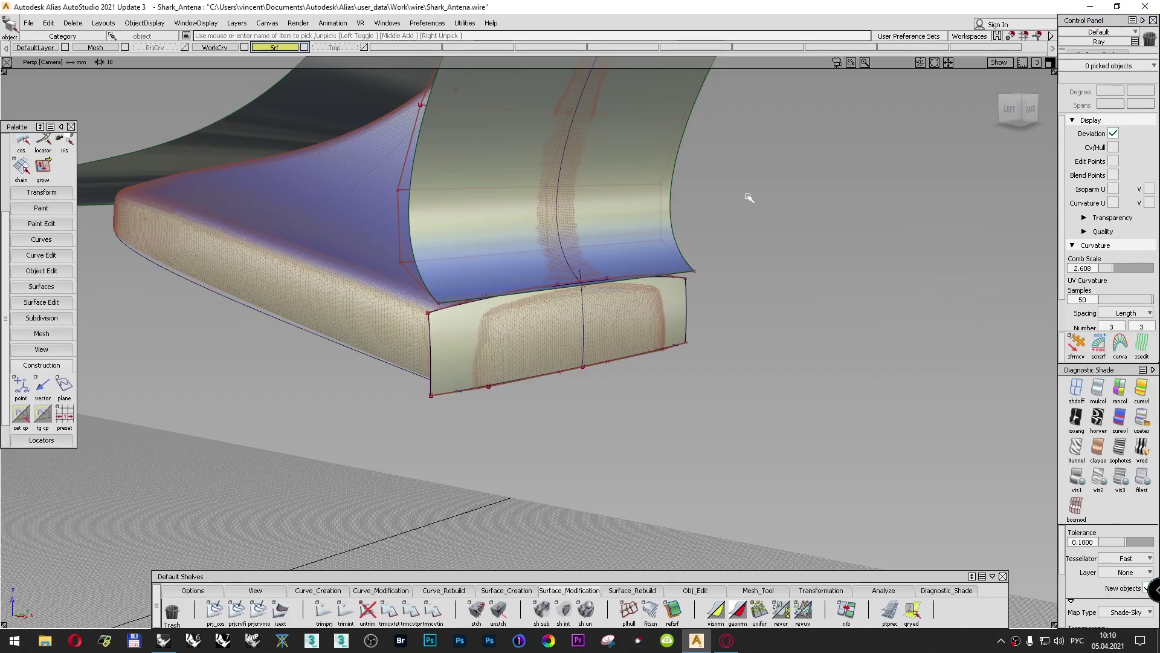
Step: Align the upper rear surface's lower edge to the trimmed lower rear surface with G0 continuity and Project alignment, allowing its history to be removed
left_click(656, 166)
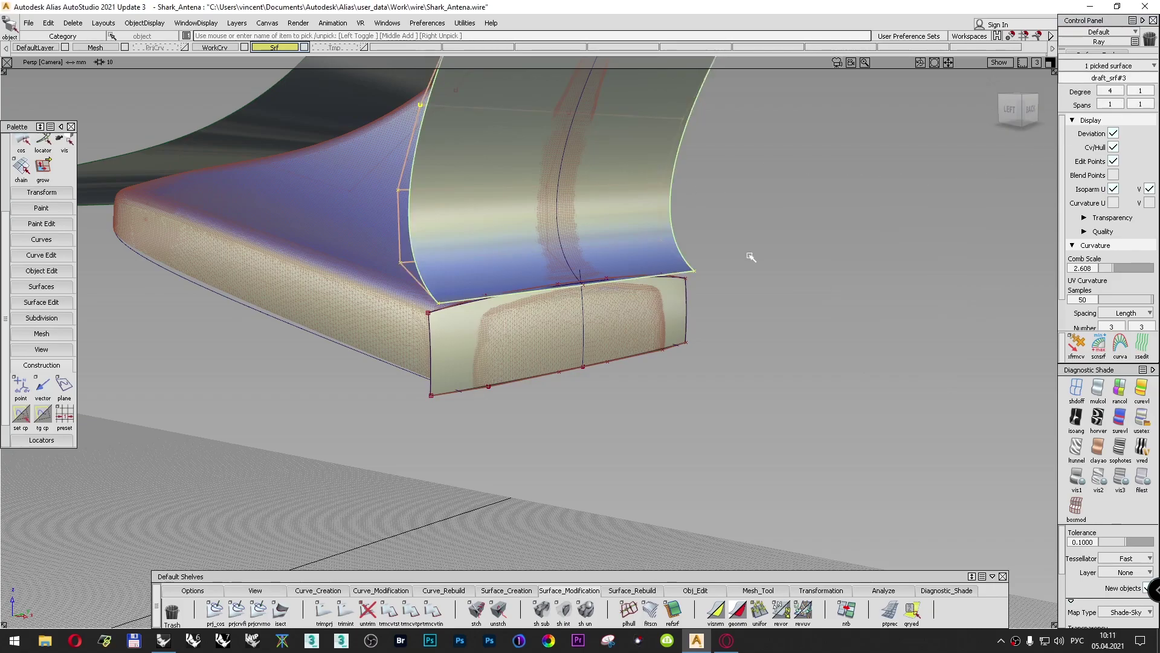
left_click_drag(807, 253, 806, 225, "ctrl+shift")
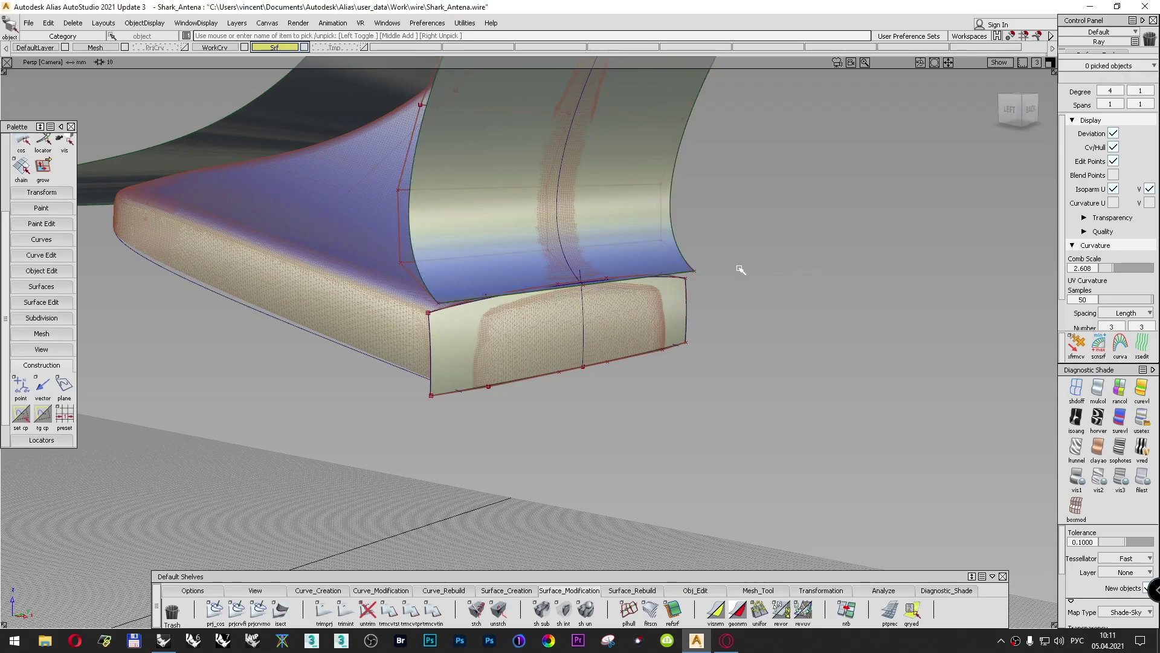
left_click(695, 591)
double_click(520, 610)
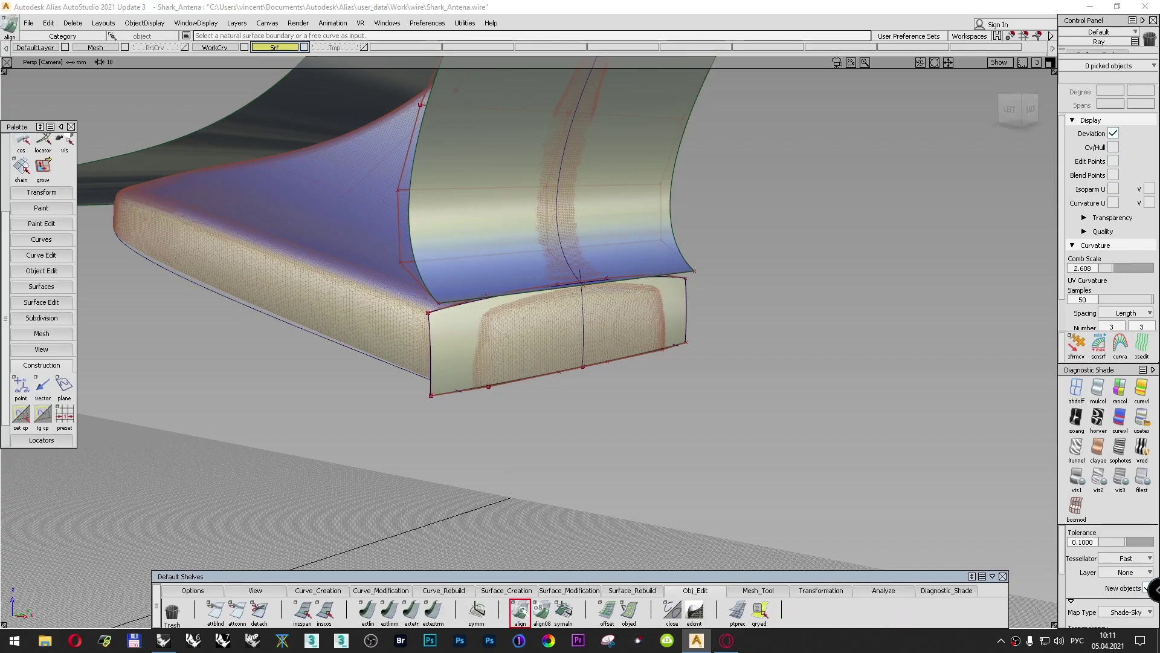
left_click(86, 140)
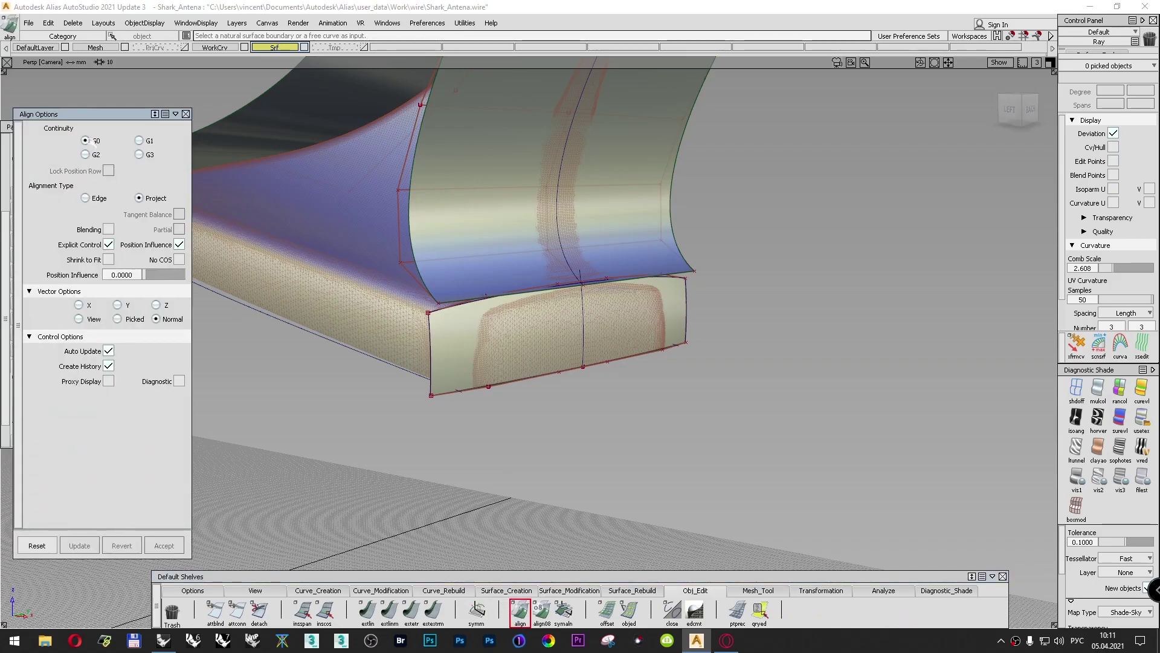
left_click(139, 198)
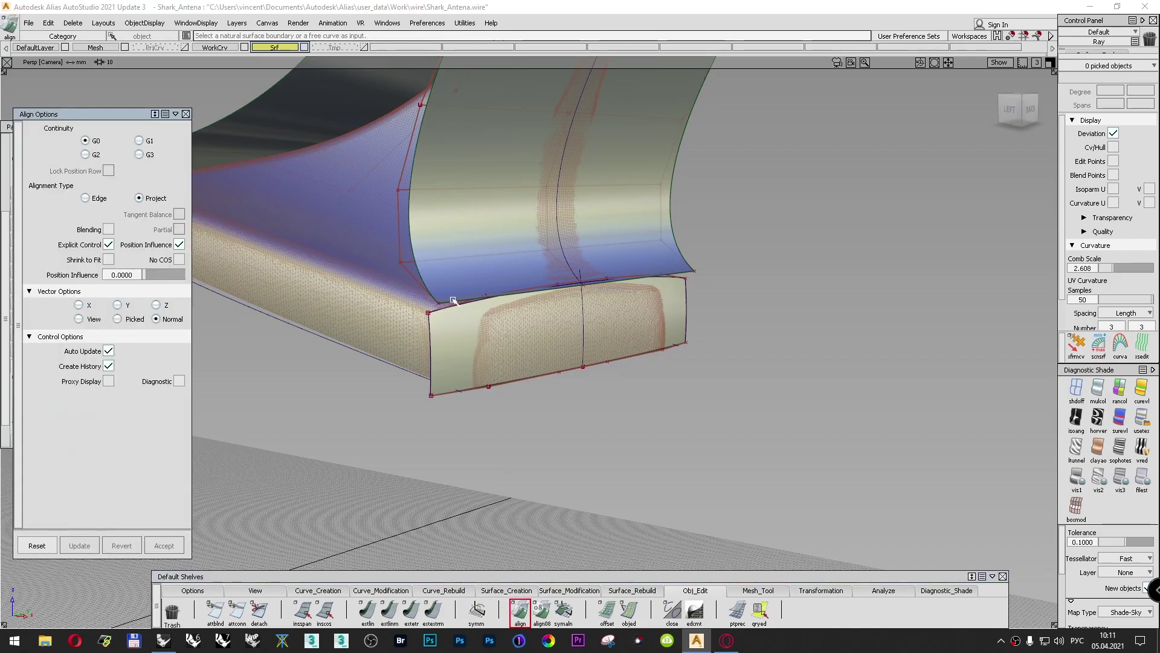
left_click(681, 271)
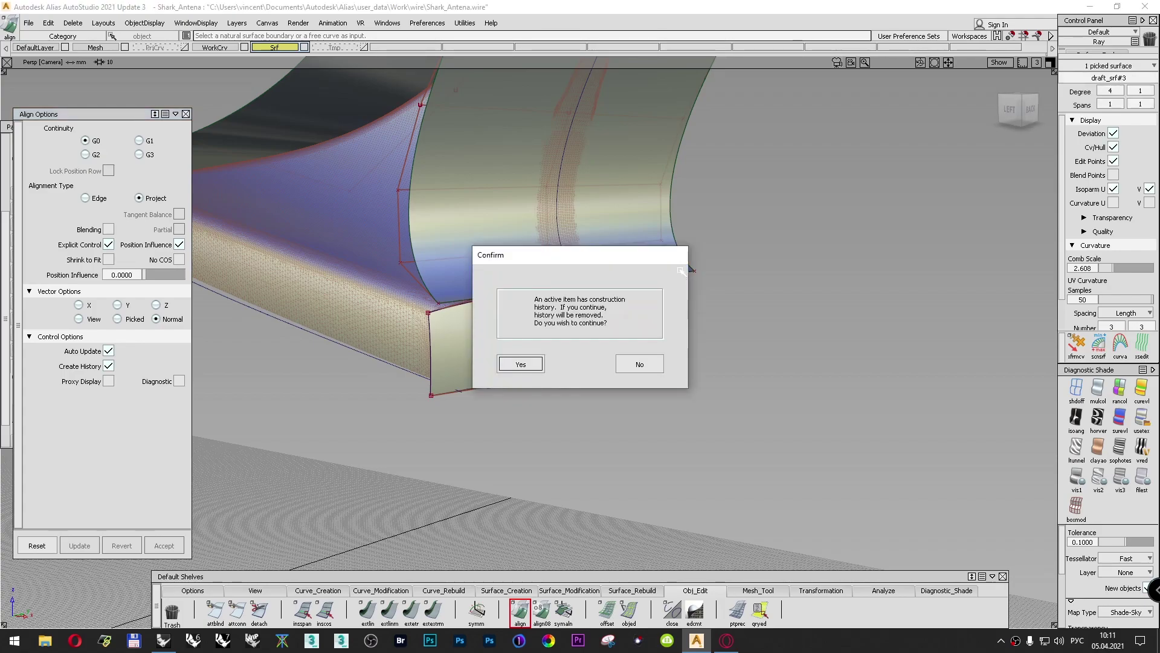
left_click(507, 366)
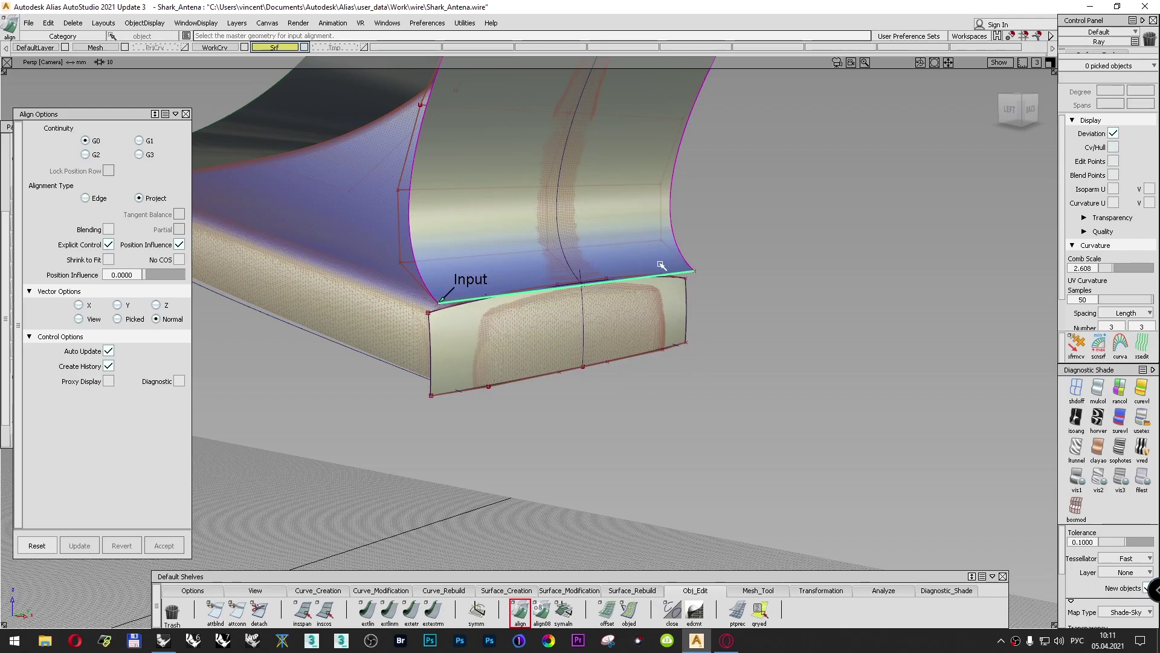
left_click(449, 313)
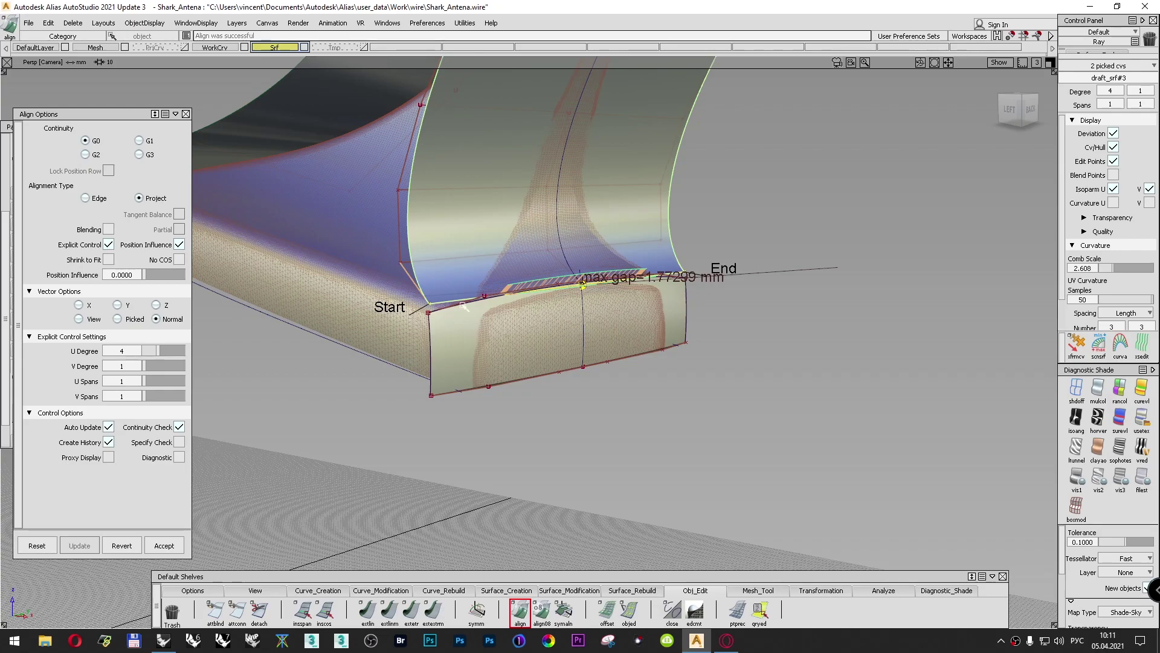
Step: Switch the alignment type to Edge and raise the explicit V degree to 5
left_click(95, 197)
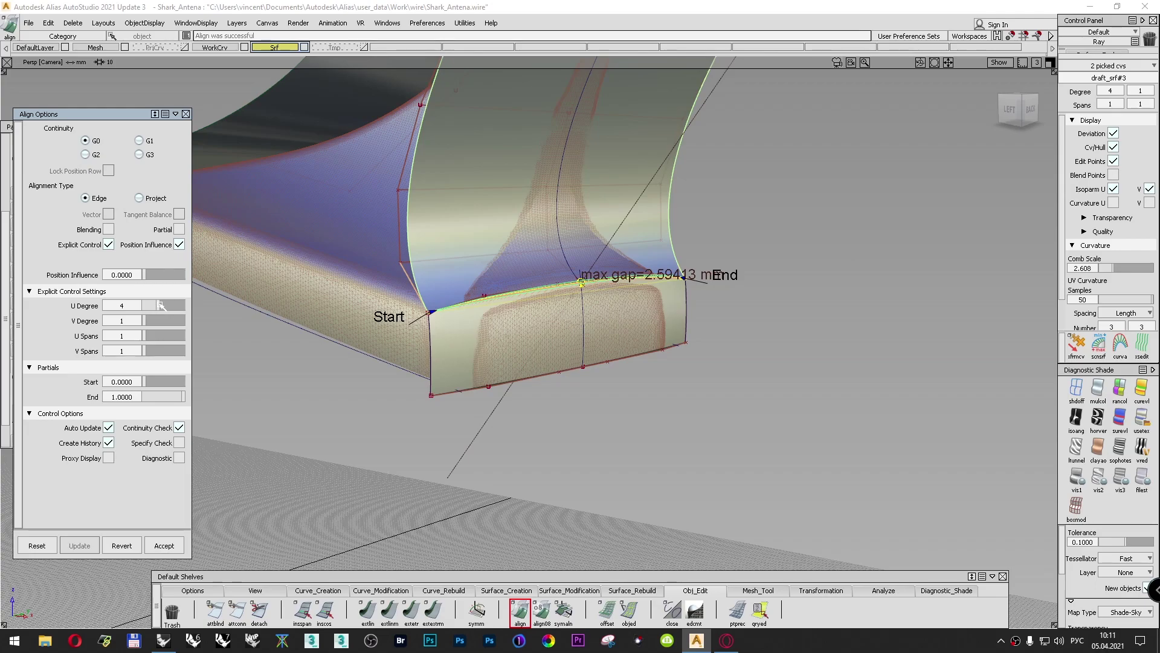
right_click_drag(434, 272, 412, 443, "alt+shift")
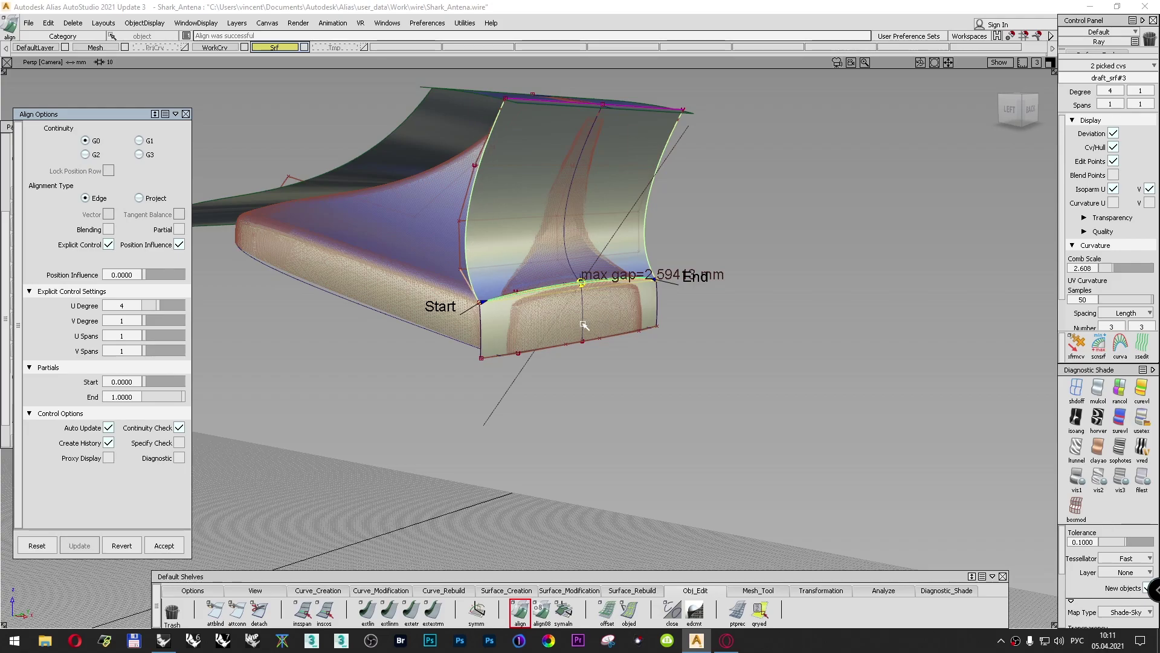
left_click(149, 320)
left_click(153, 321)
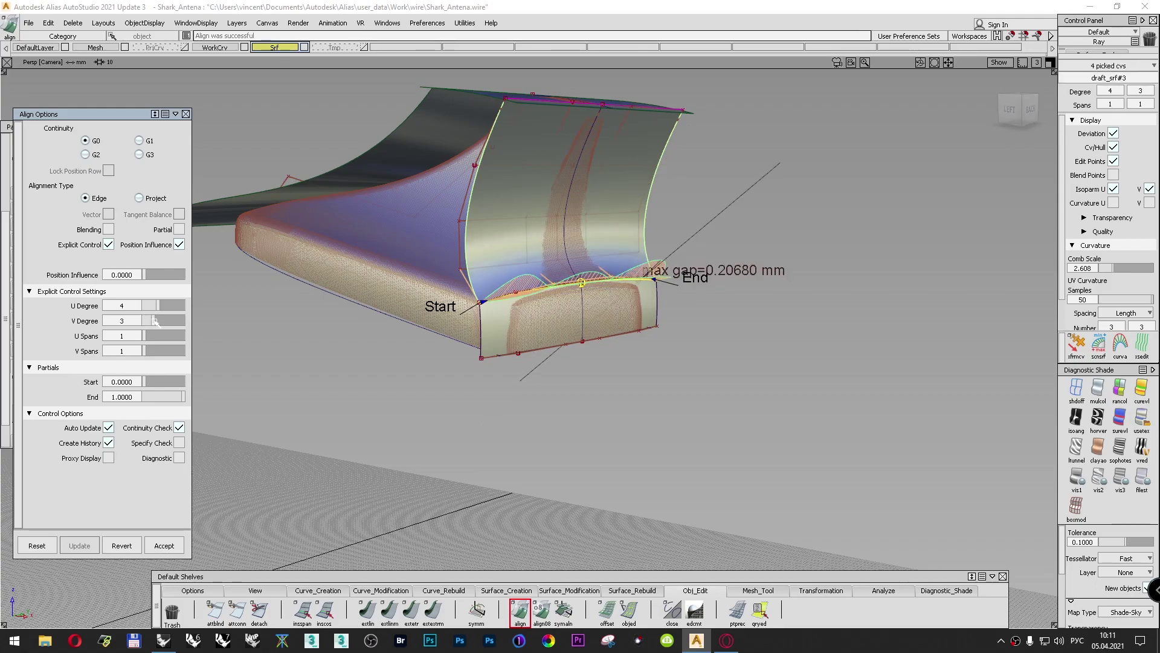
left_click(157, 321)
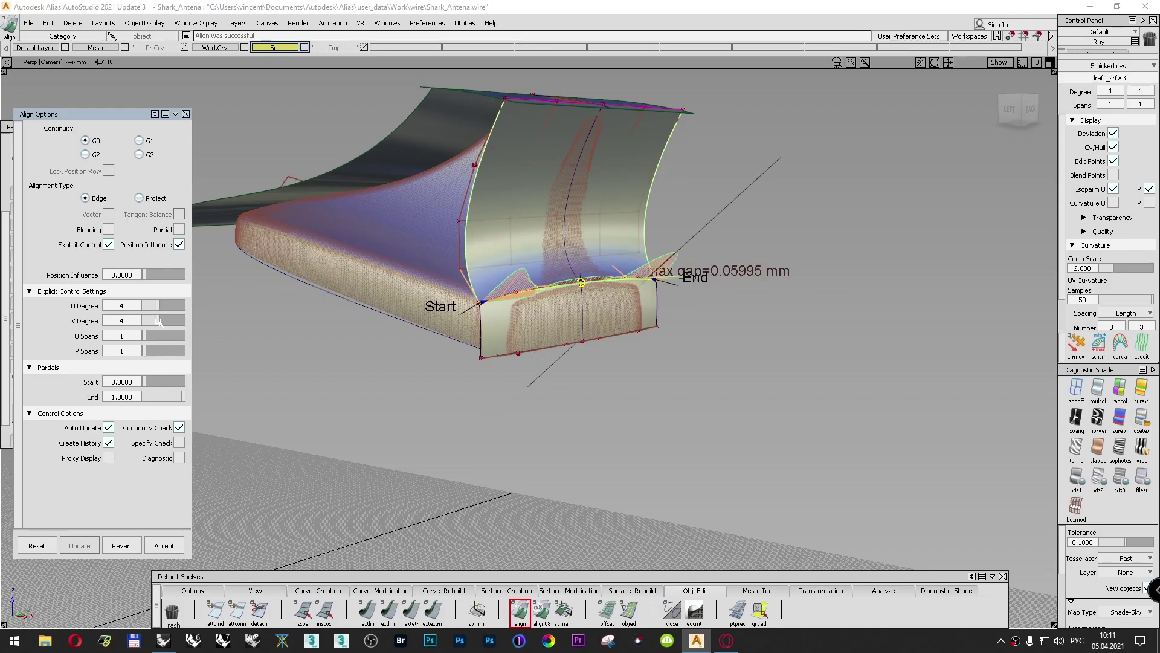
left_click(162, 320)
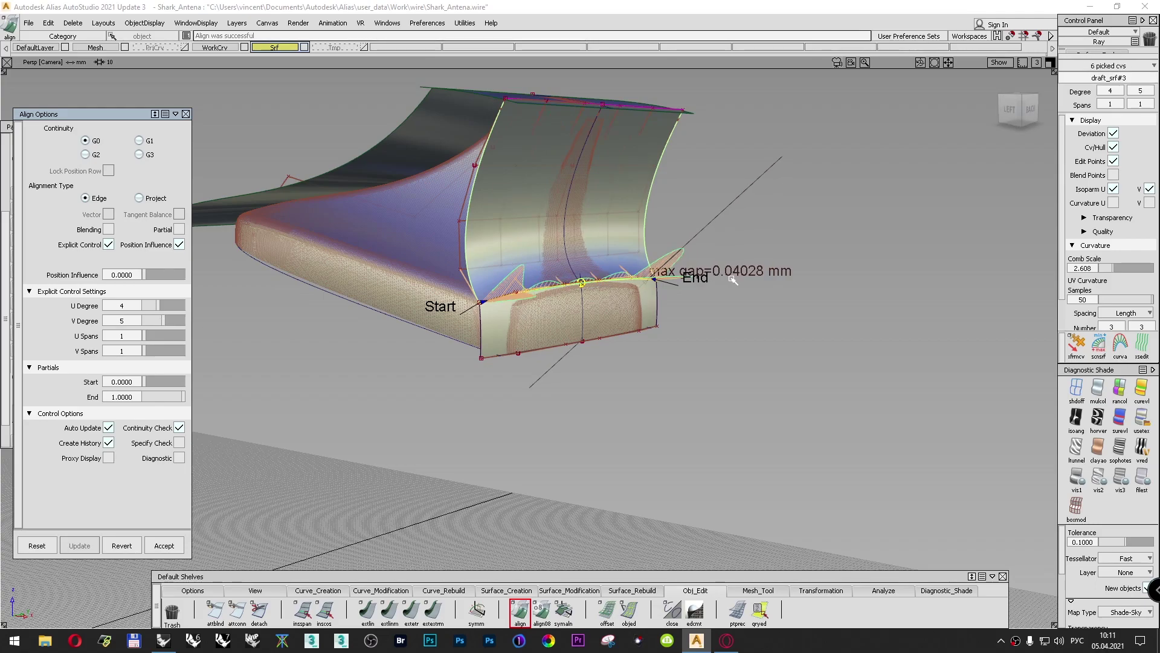
Step: Set the alignment's position influence to 1 and its V degree to 6, and close the align options
left_click_drag(147, 275, 188, 277)
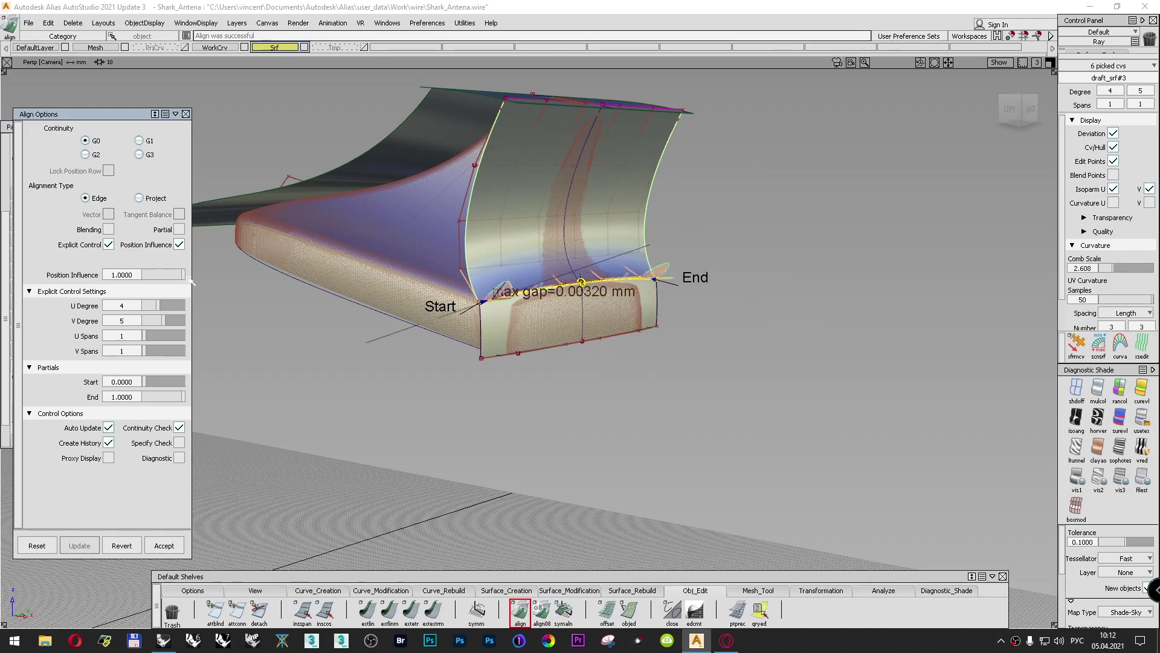
left_click(168, 321)
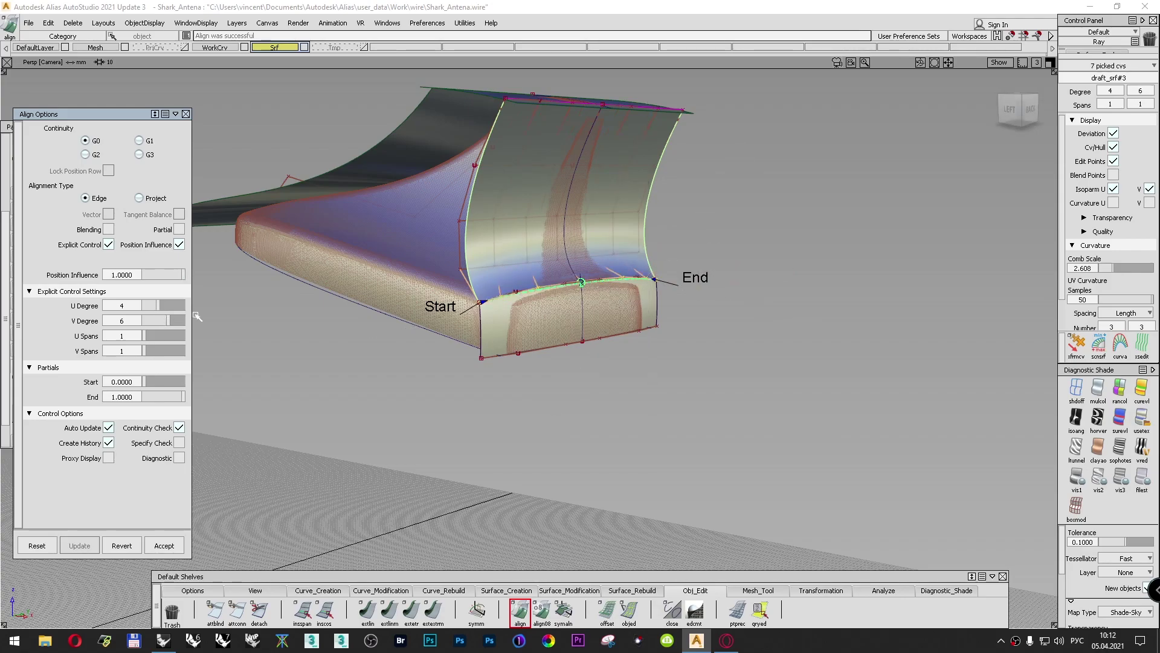
mouse_move(187, 276)
left_mouse_down()
mouse_move(148, 279)
mouse_move(184, 279)
left_mouse_up()
left_click_drag(855, 331, 866, 300, "ctrl+shift")
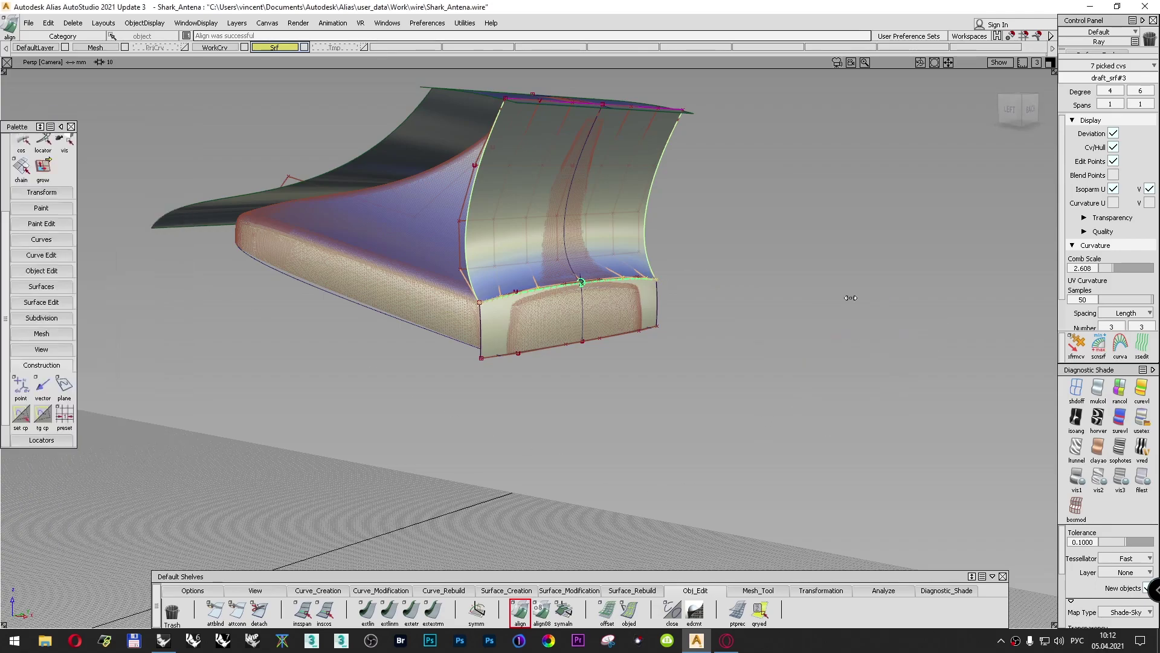
left_click(176, 114)
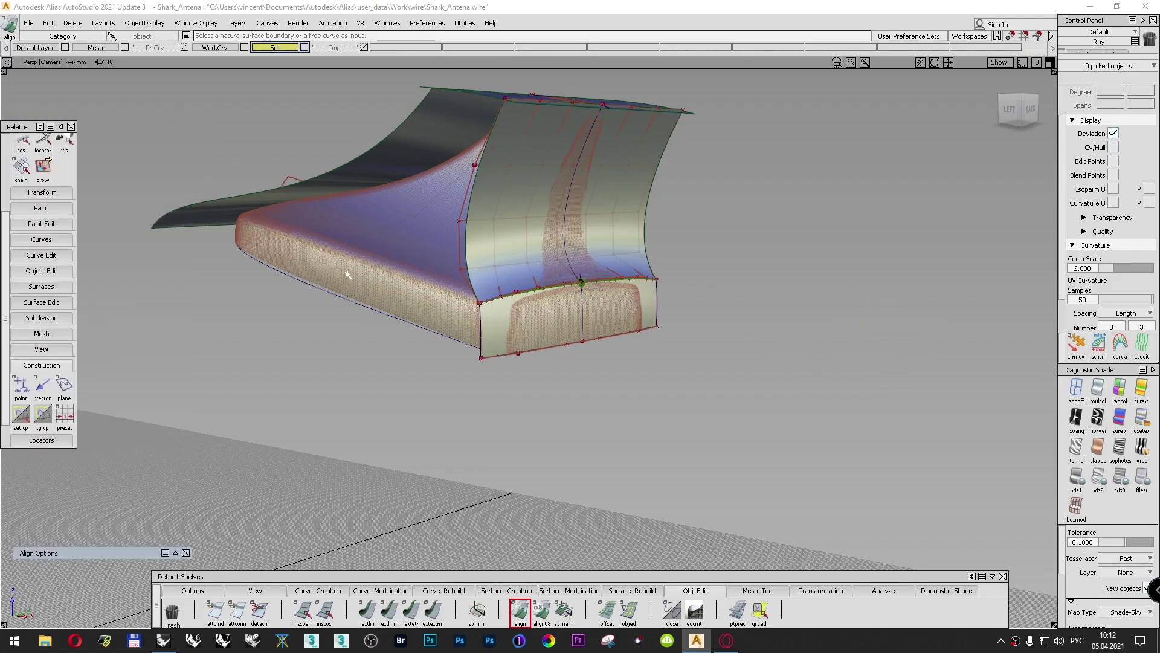
left_click(175, 552)
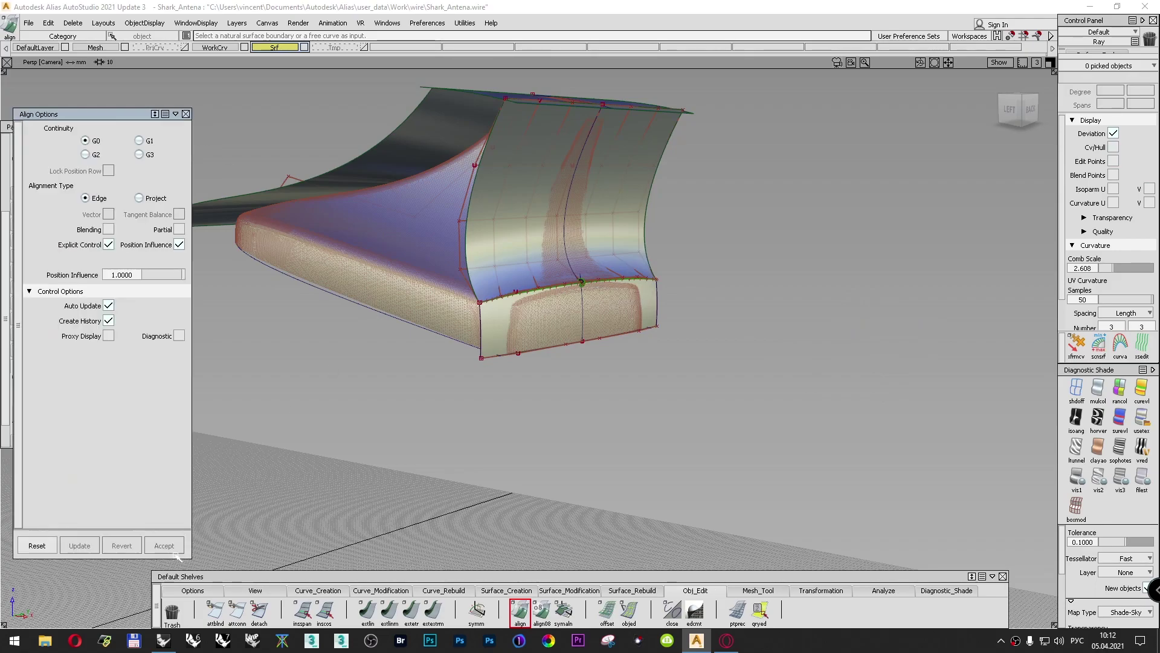
left_click(186, 114)
left_click_drag(756, 303, 744, 331, "alt+shift")
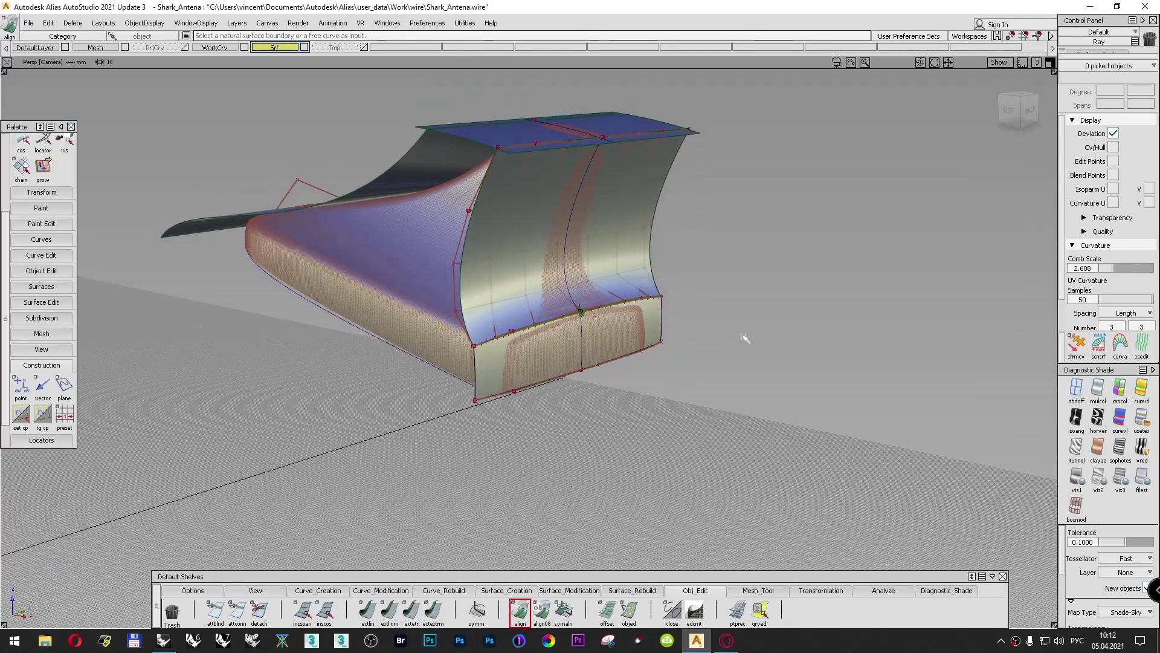
Step: Delete the construction history of the aligned upper rear surface
left_click_drag(798, 271, 803, 293, "ctrl+shift")
left_click(647, 211)
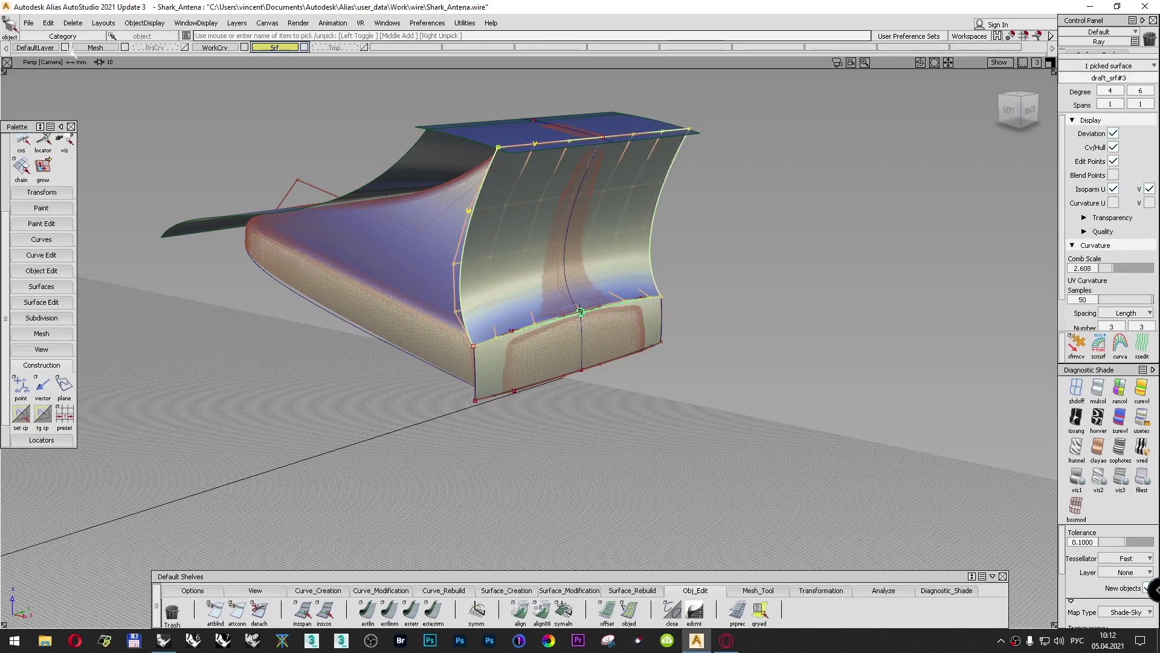
left_click(73, 23)
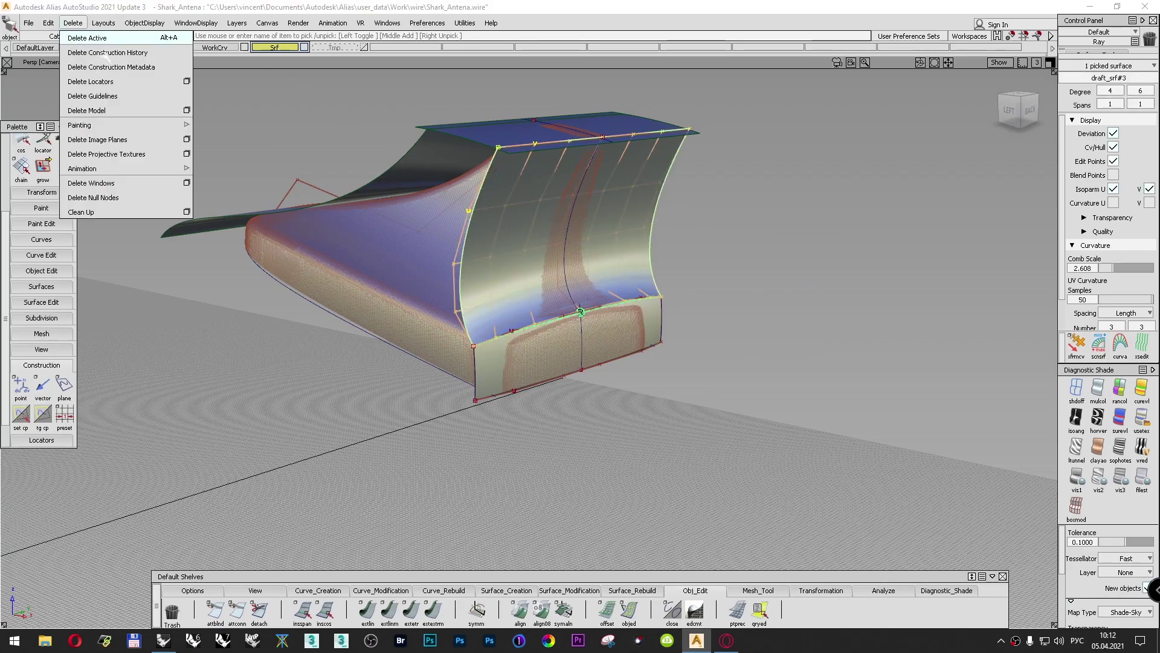
left_click(108, 53)
left_click(539, 358)
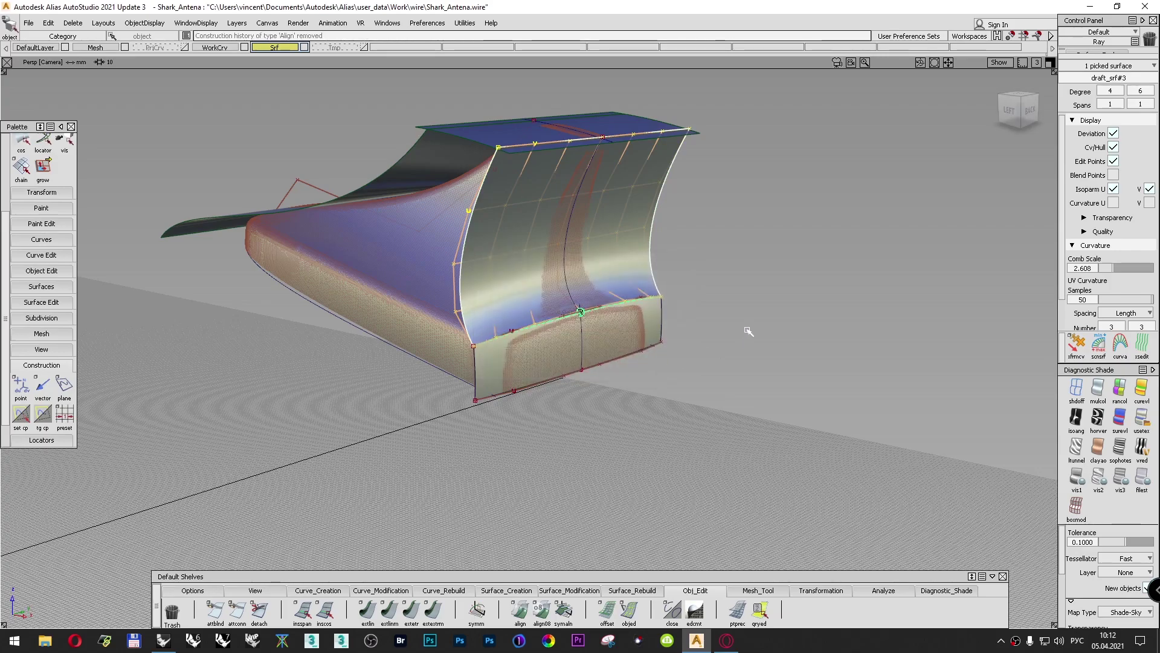
left_click_drag(800, 280, 798, 252, "ctrl+shift")
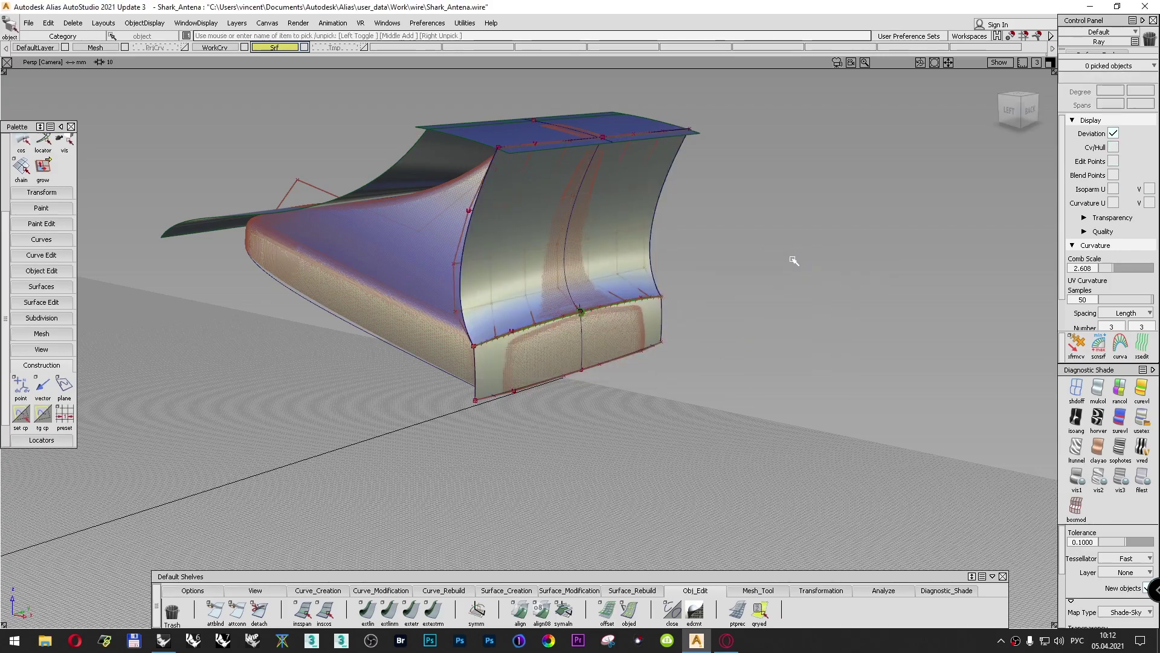
Step: Pick all the visible objects of the model together and delete their construction history
right_click_drag(795, 259, 792, 290, "alt+shift")
left_click_drag(800, 235, 799, 240, "ctrl+shift")
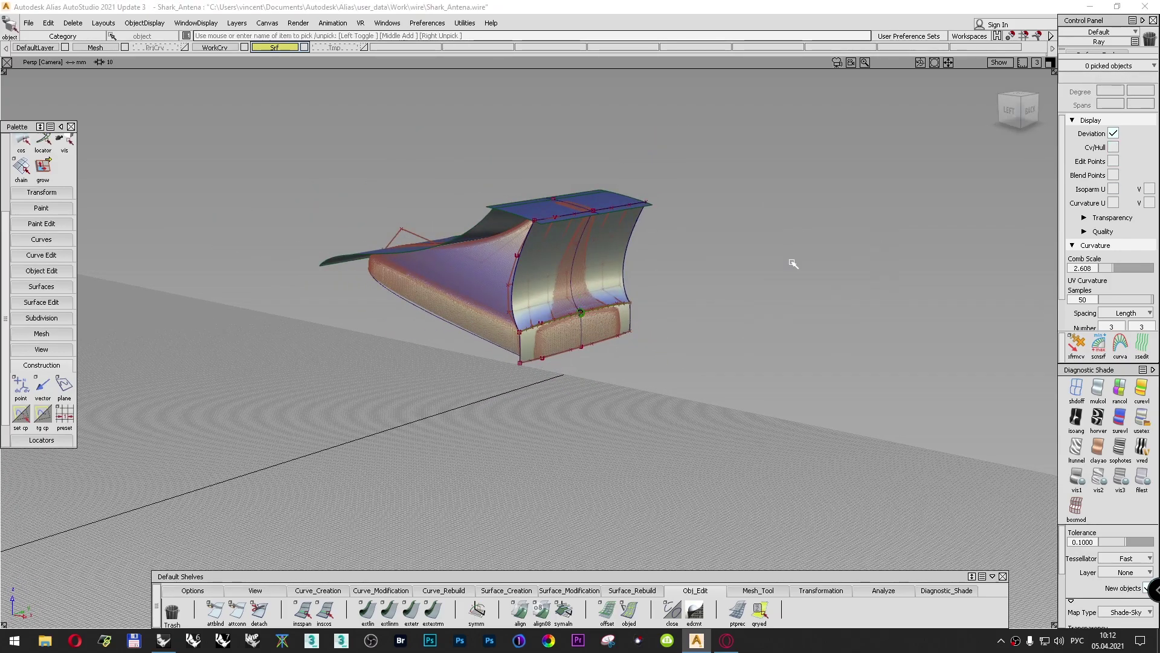
left_click_drag(259, 135, 841, 497)
left_click(78, 24)
left_click(109, 55)
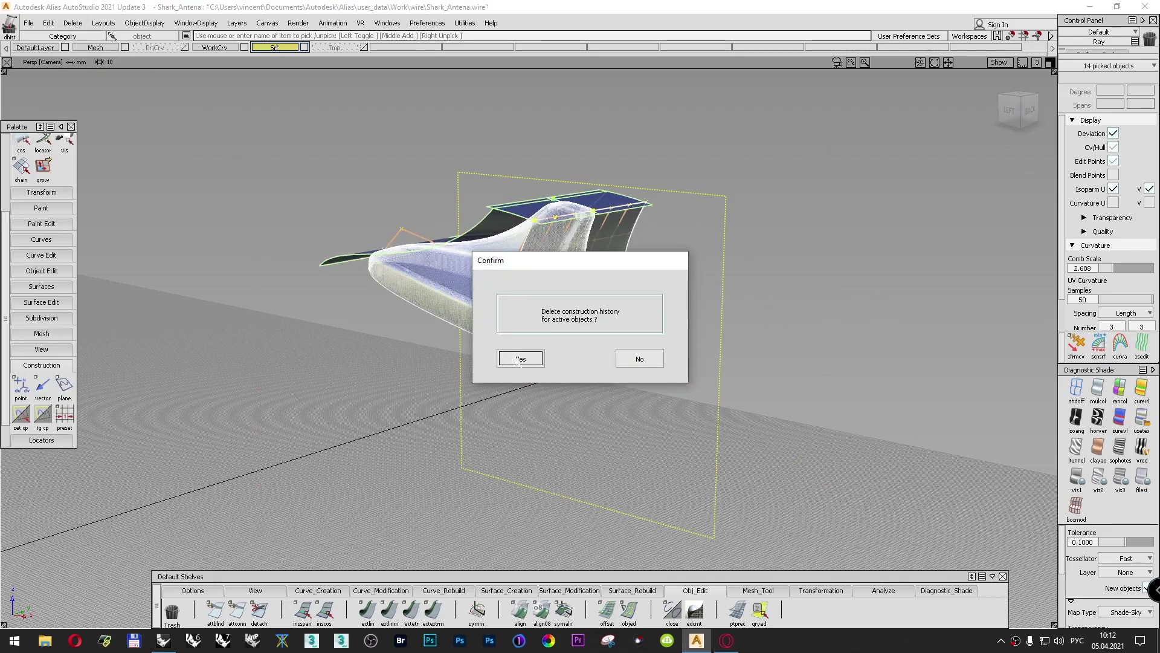
left_click(520, 359)
left_click_drag(801, 270, 799, 246, "ctrl+shift")
right_click_drag(795, 260, 743, 251, "alt+shift")
middle_click_drag(743, 251, 838, 319, "alt+shift")
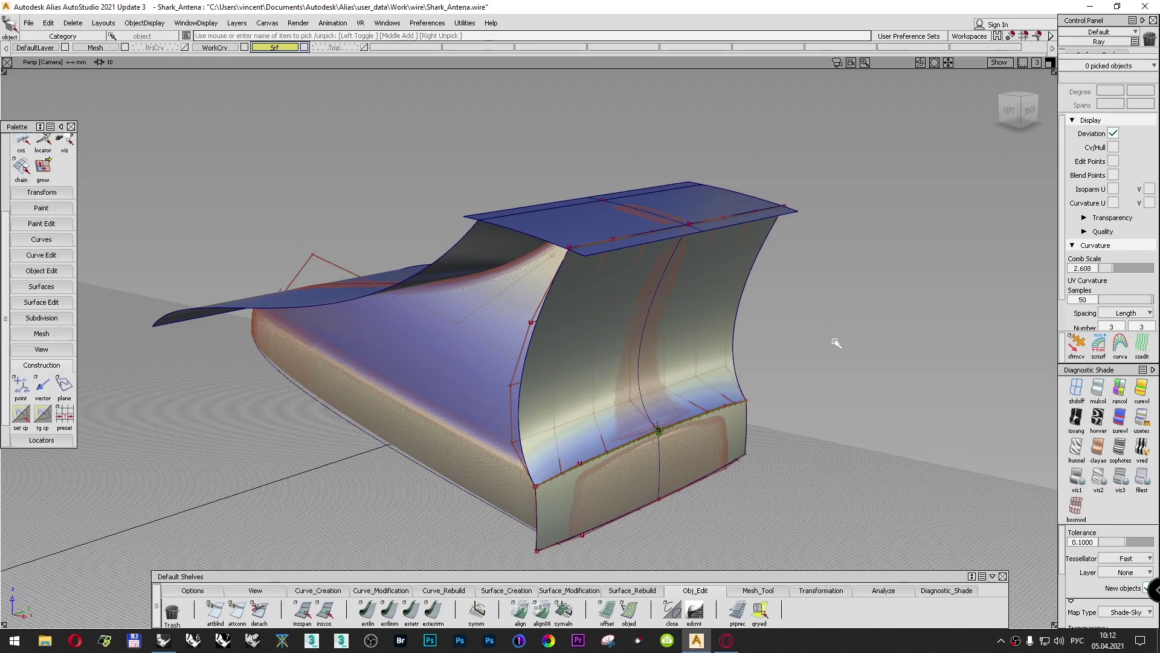
Step: Turn off the diagnostic shading of the antenna model
mouse_move(1008, 115)
left_mouse_down()
mouse_move(955, 83)
mouse_move(989, 115)
left_mouse_up()
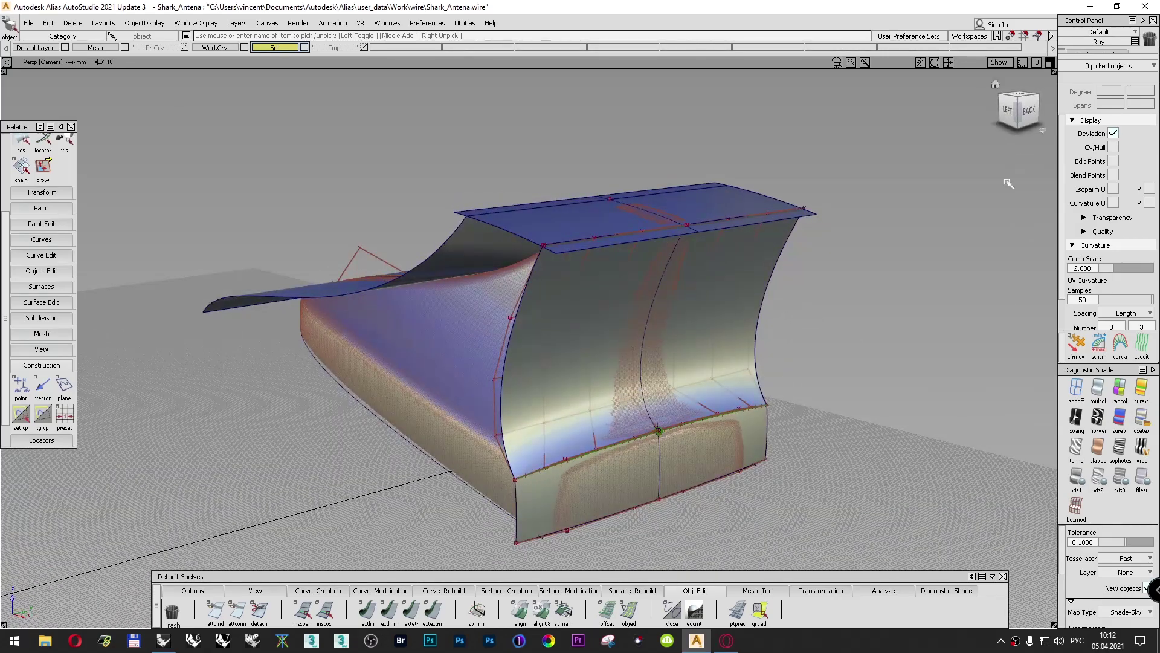
left_click(1076, 389)
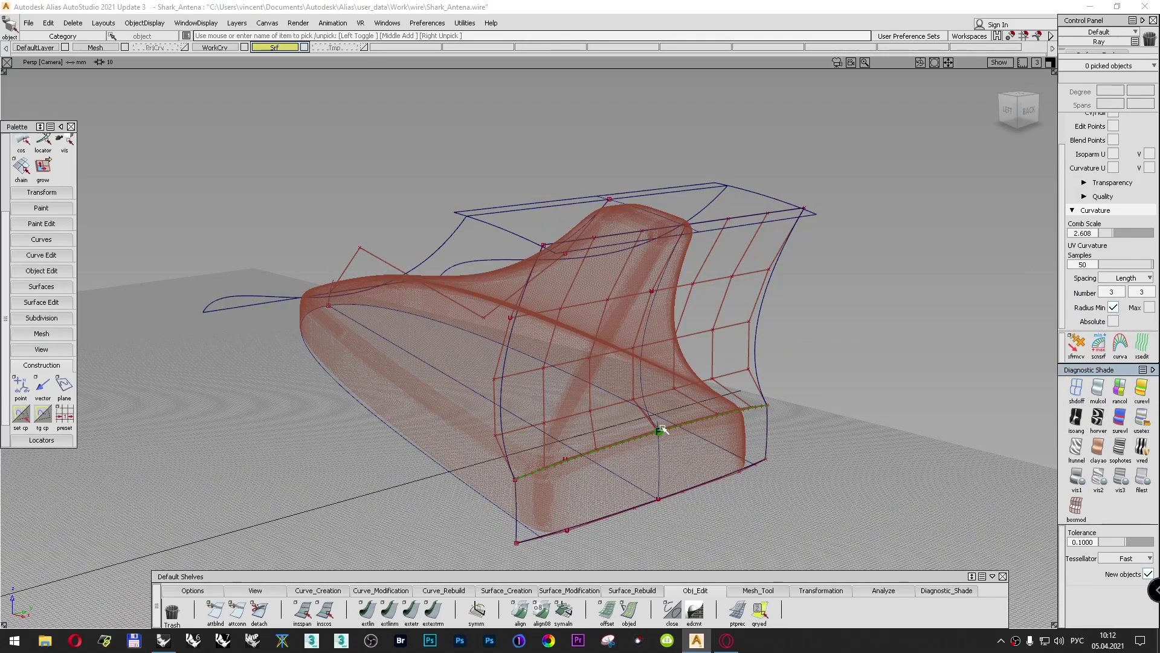
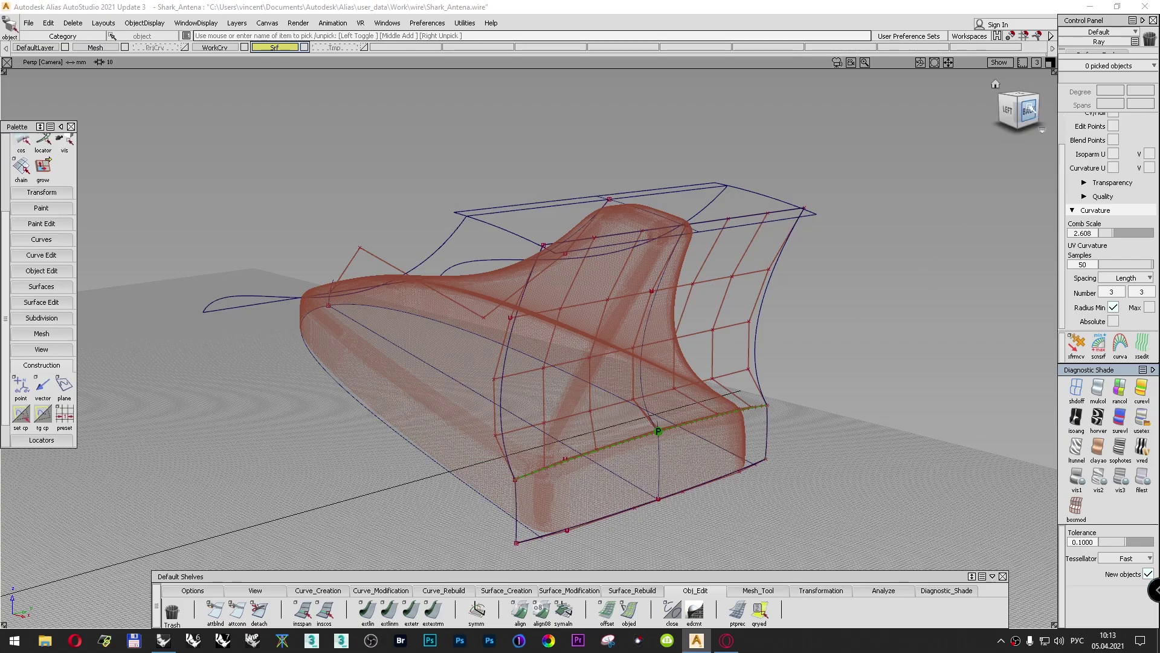
left_click(1009, 111)
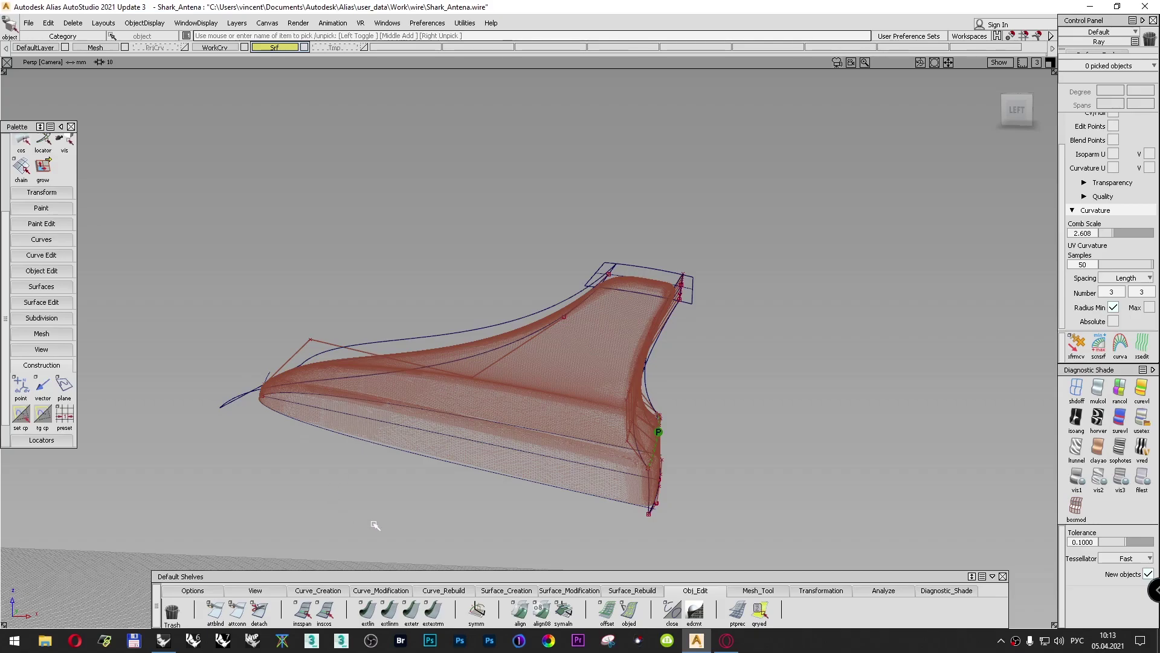
Step: Sweep a Monorail surface using the base outline curve as generation and the short profile curve at the nose as rail
left_click(519, 591)
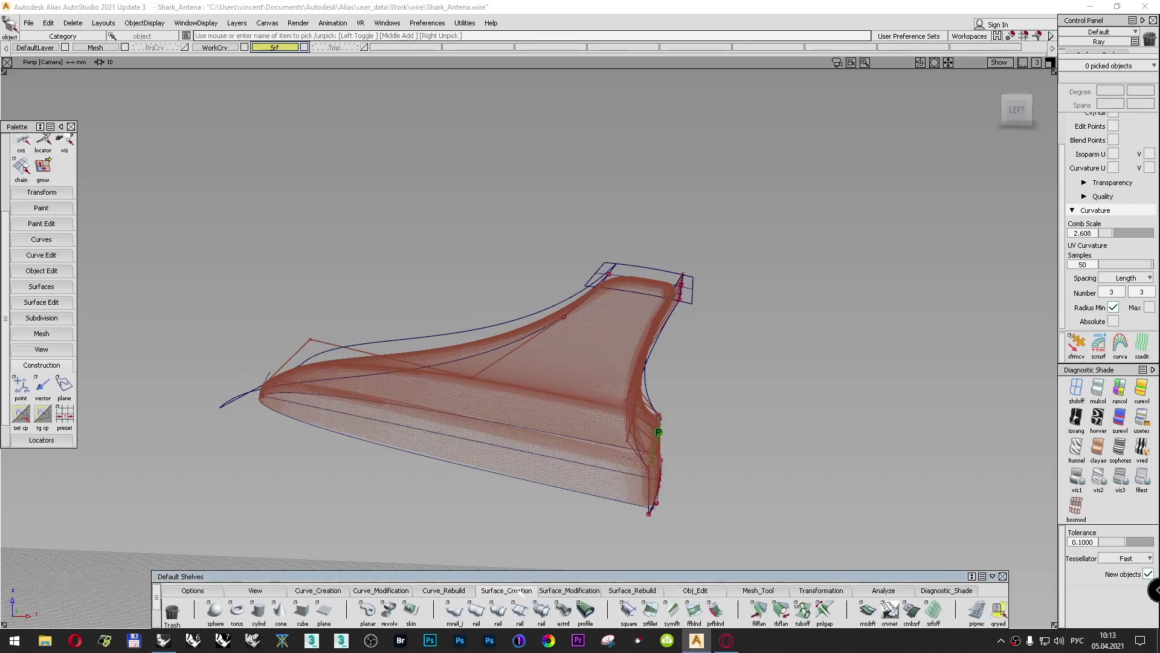
double_click(455, 611)
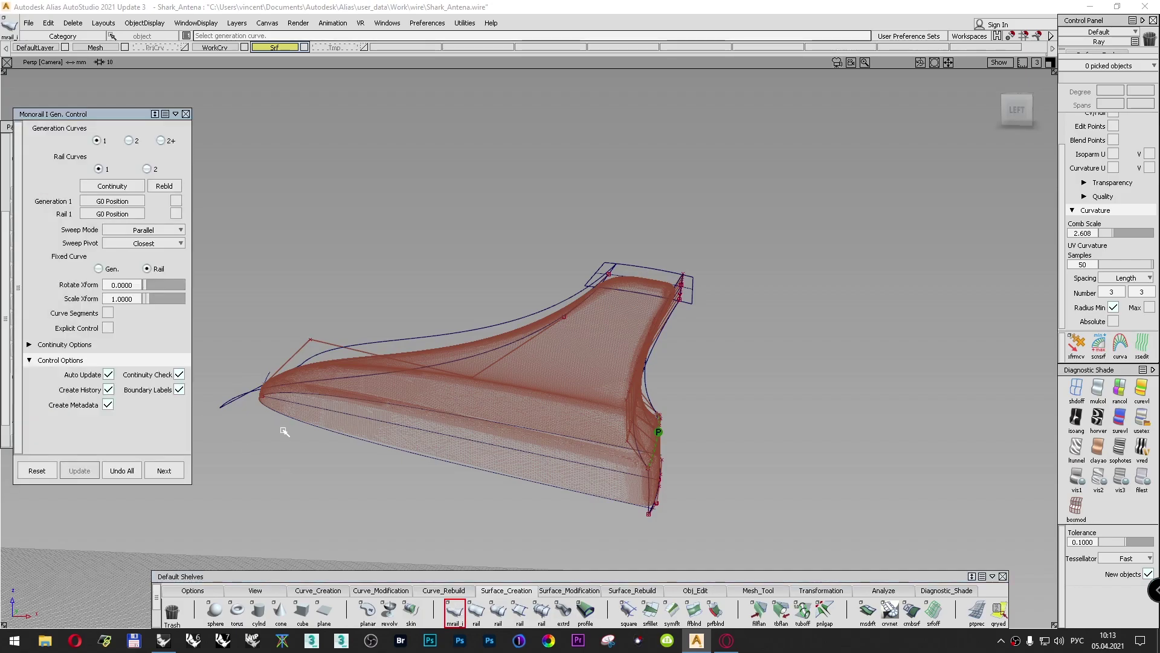
left_click(330, 432)
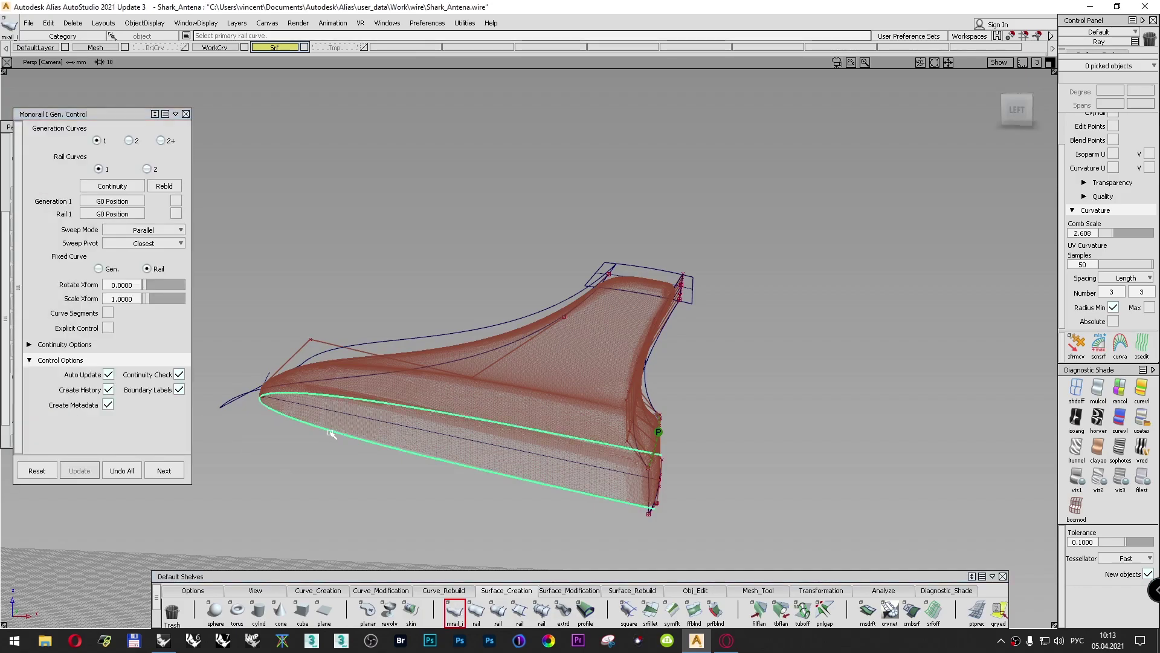
left_click(271, 373)
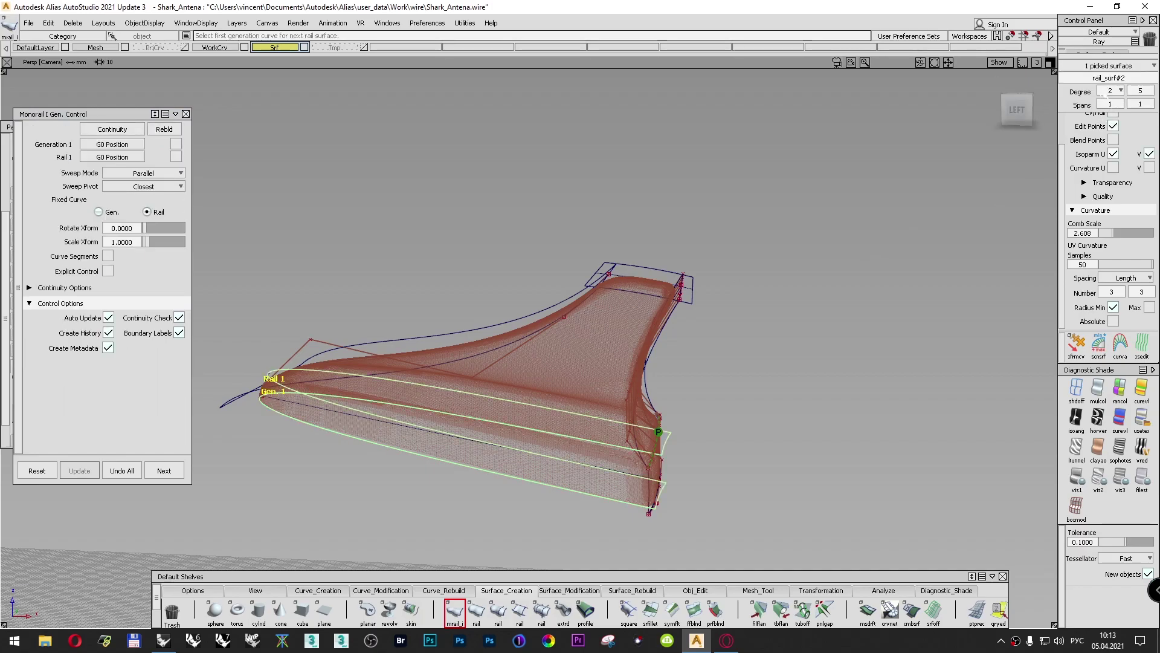
Step: Enable explicit control for the swept side surface, show its CVs and hull, and set the rail and generation degrees to 5
left_click(107, 271)
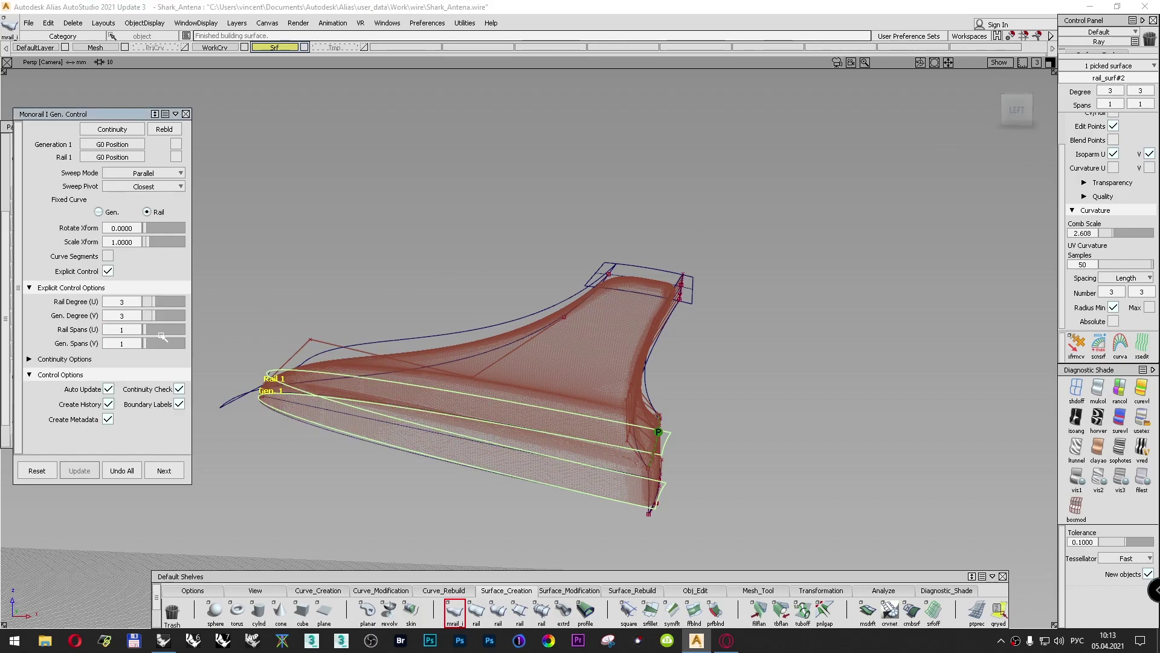
scroll(1131, 148, "up", 2)
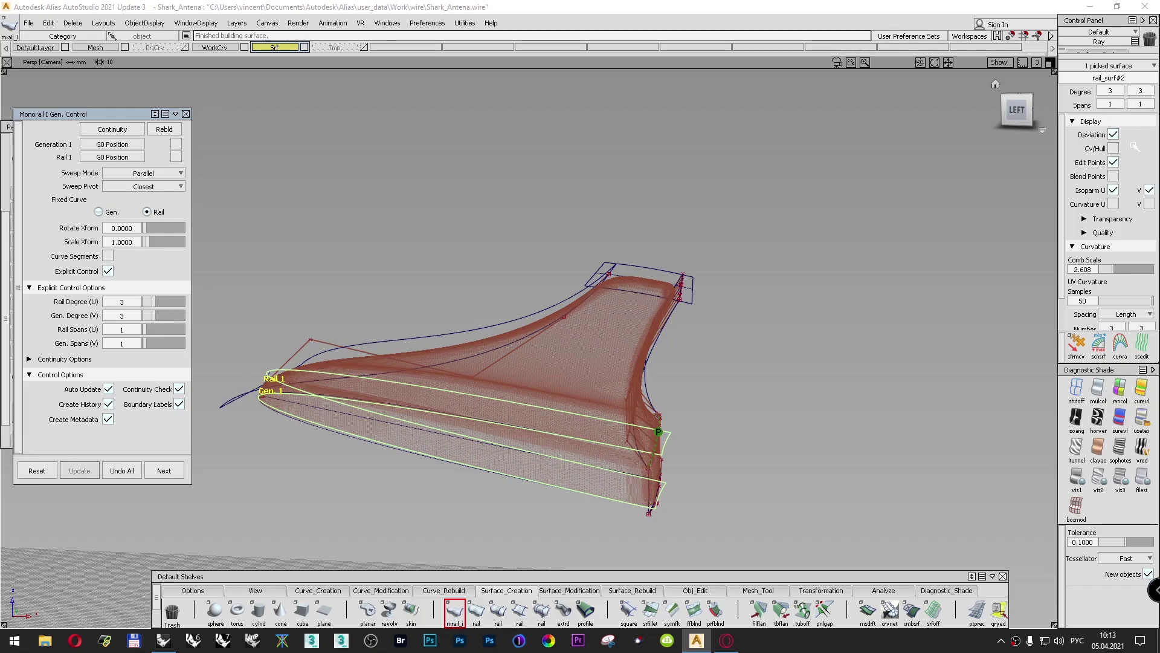
left_click(1115, 148)
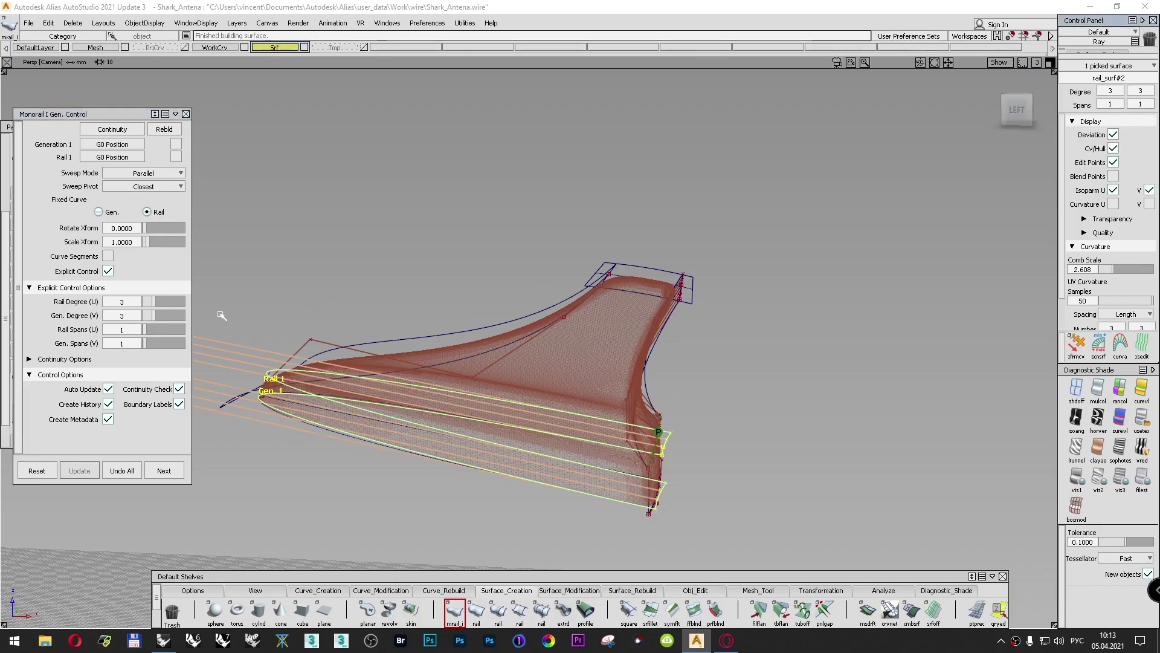
left_click_drag(153, 304, 162, 315)
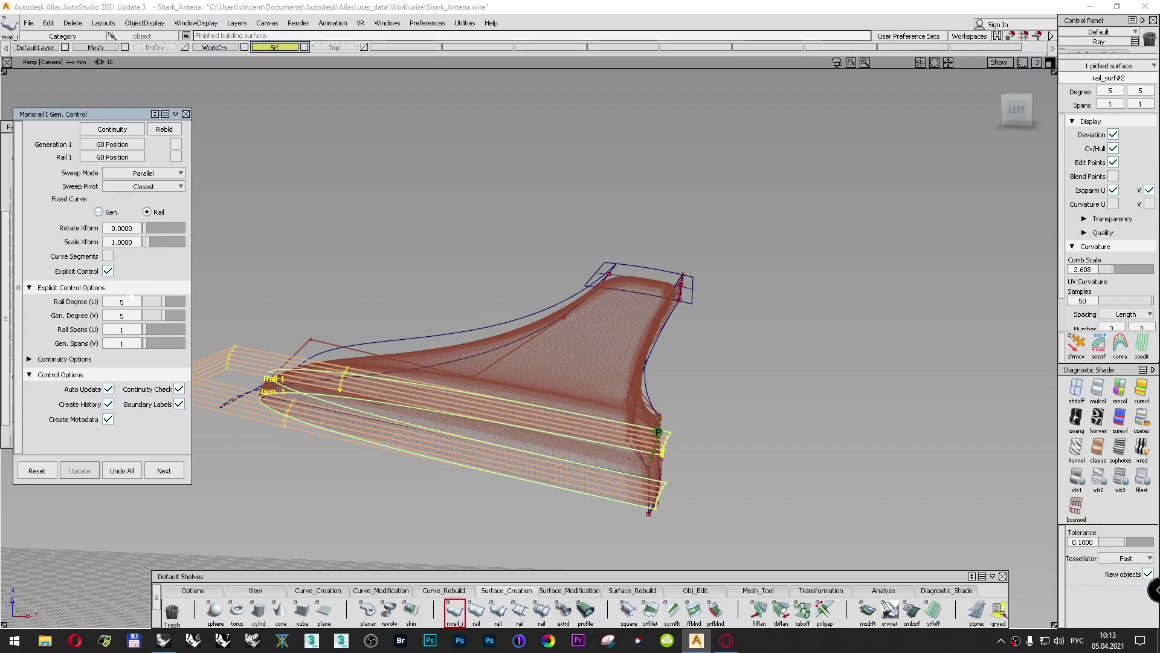
left_click(175, 157)
left_click(176, 143)
left_click(176, 143)
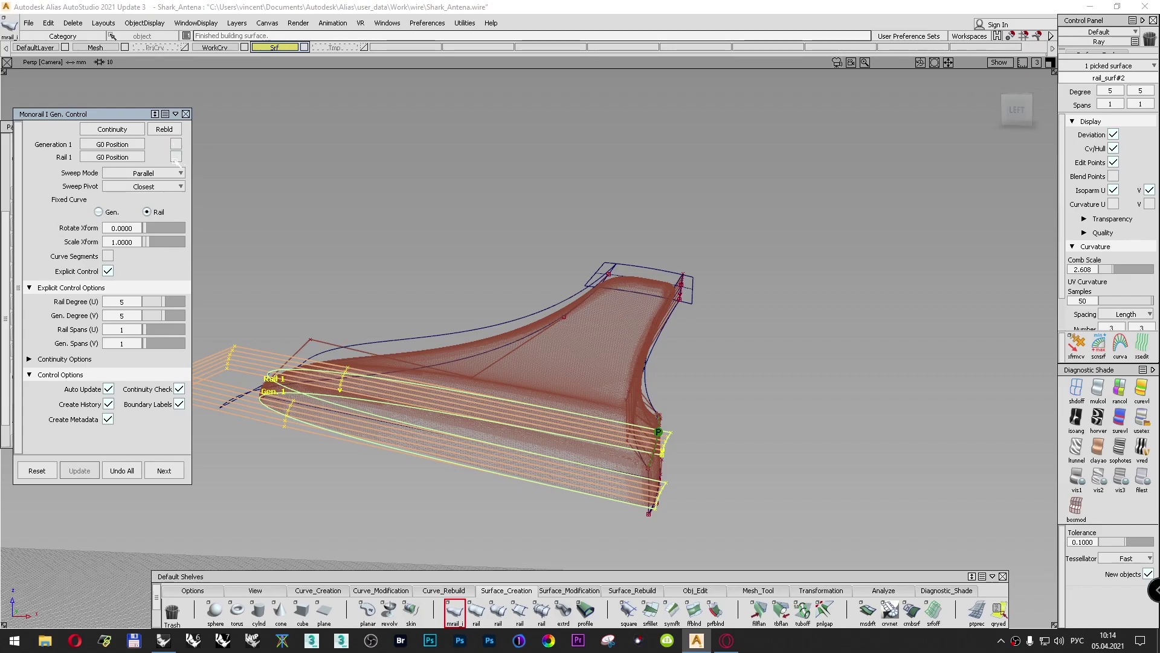
left_click(185, 113)
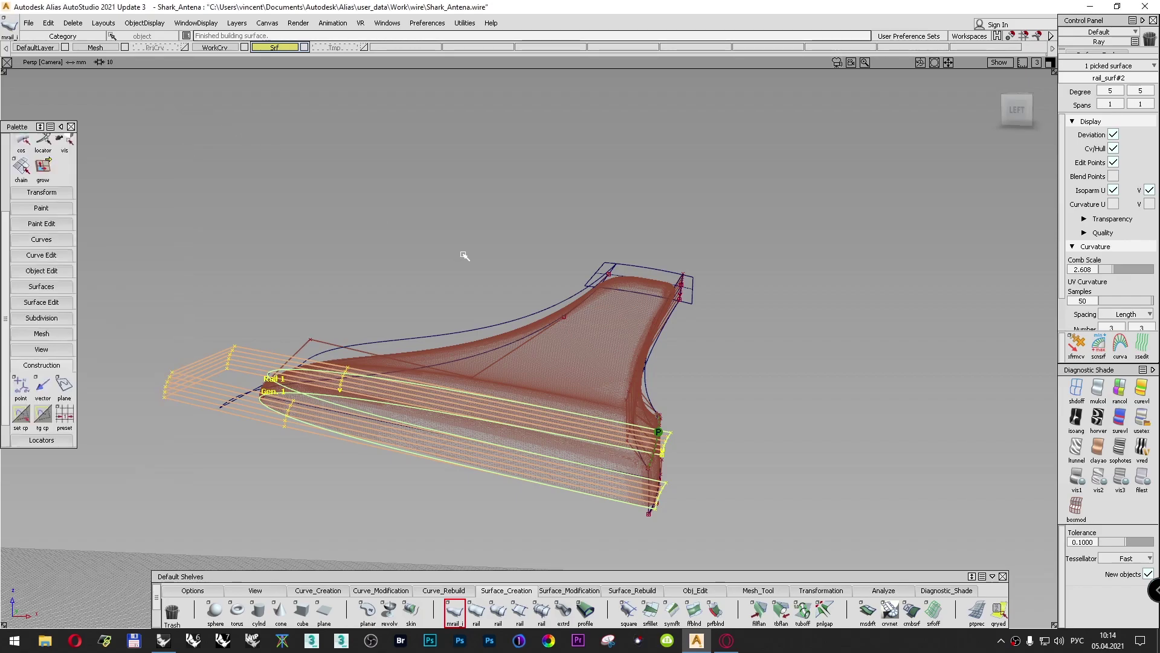
Step: Extend the upper edge of the swept side surface by about 5.3 mm, accepting the removal of its construction history
left_click(692, 592)
left_click(434, 612)
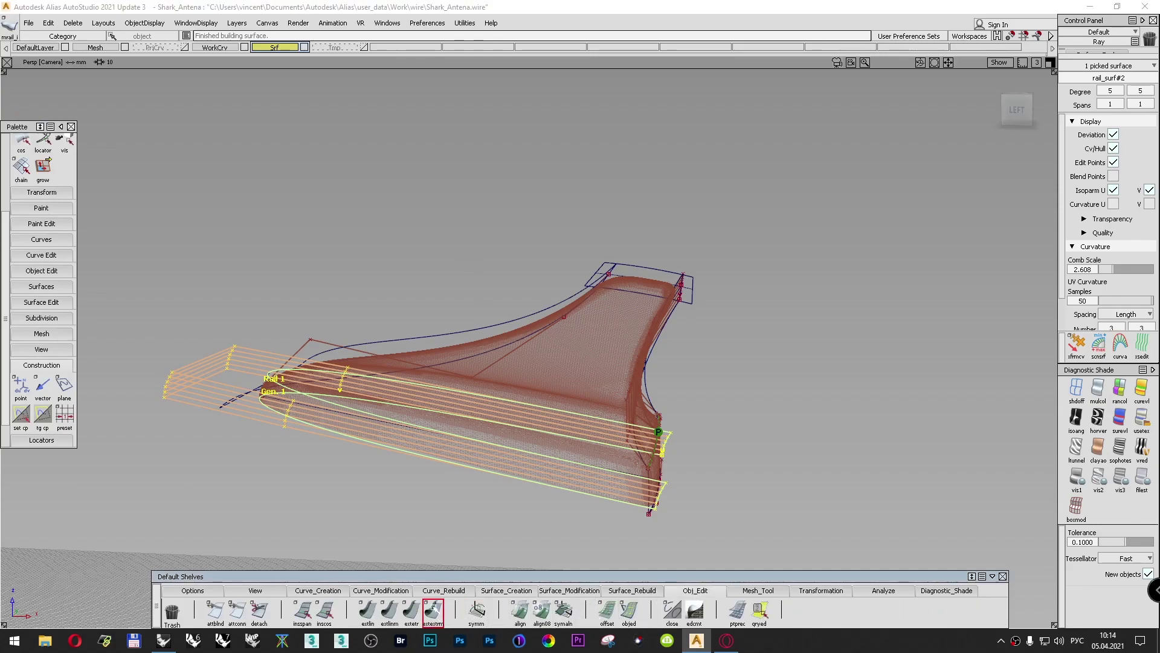
left_click(327, 404)
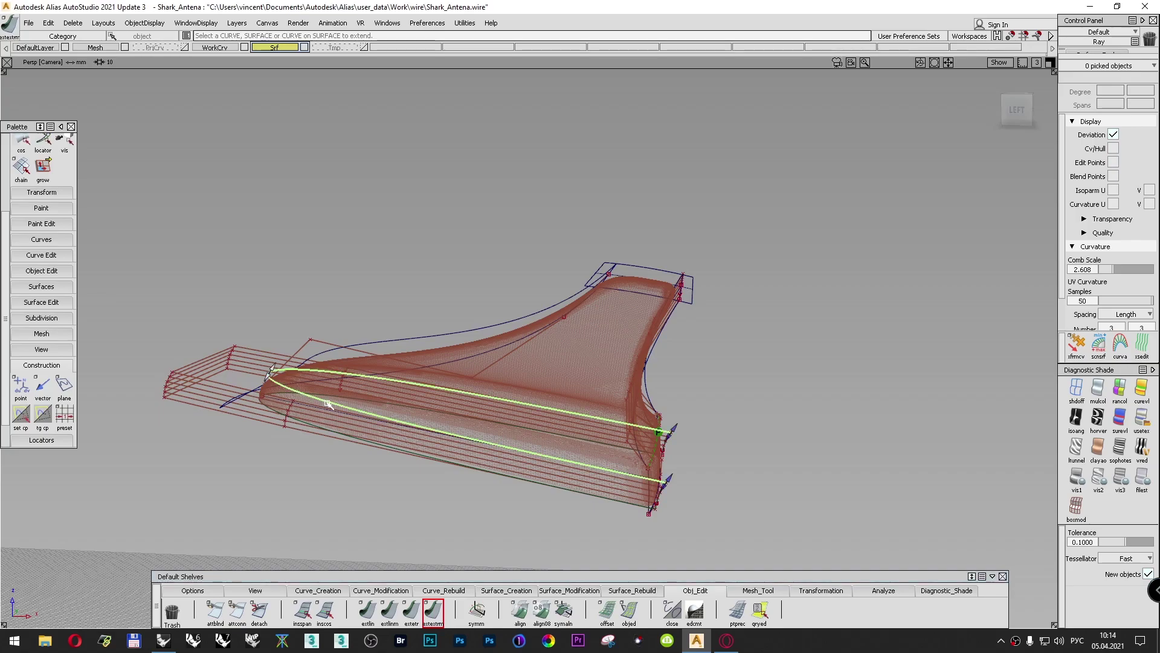
left_click(329, 403)
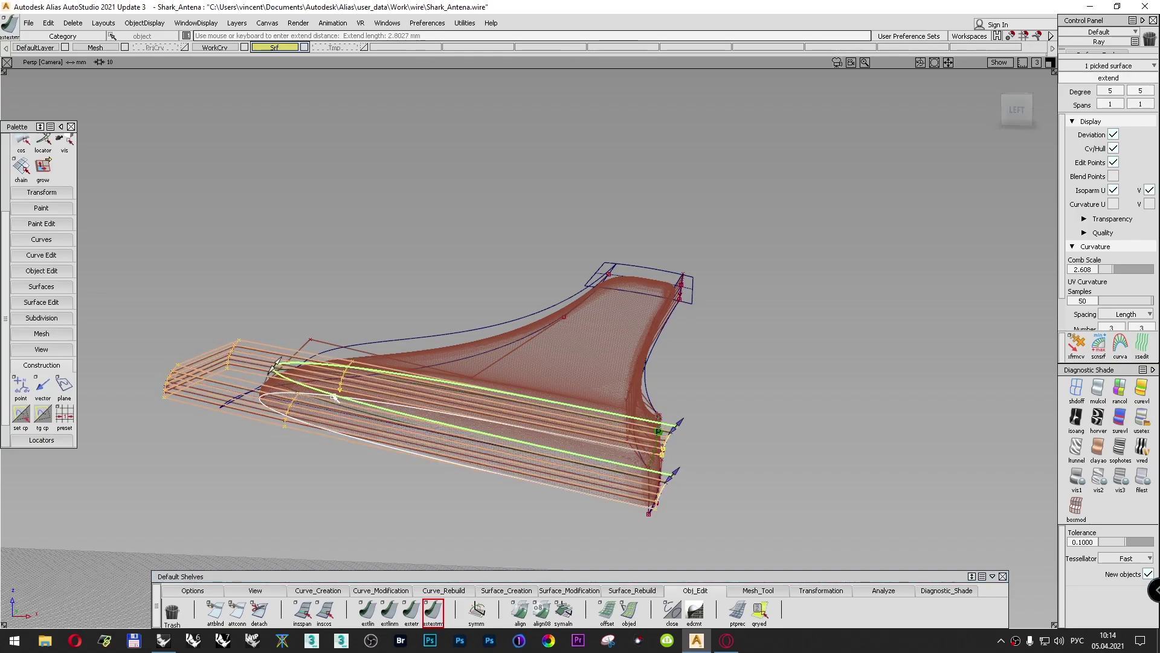
left_click_drag(336, 393, 339, 391)
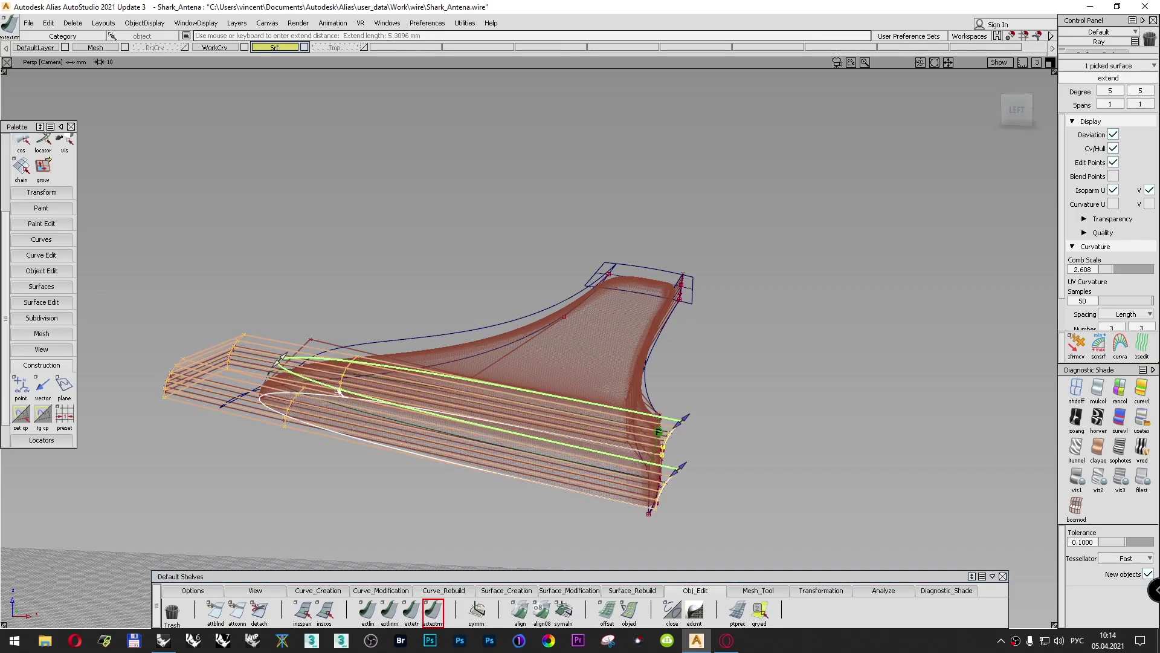
left_click(520, 363)
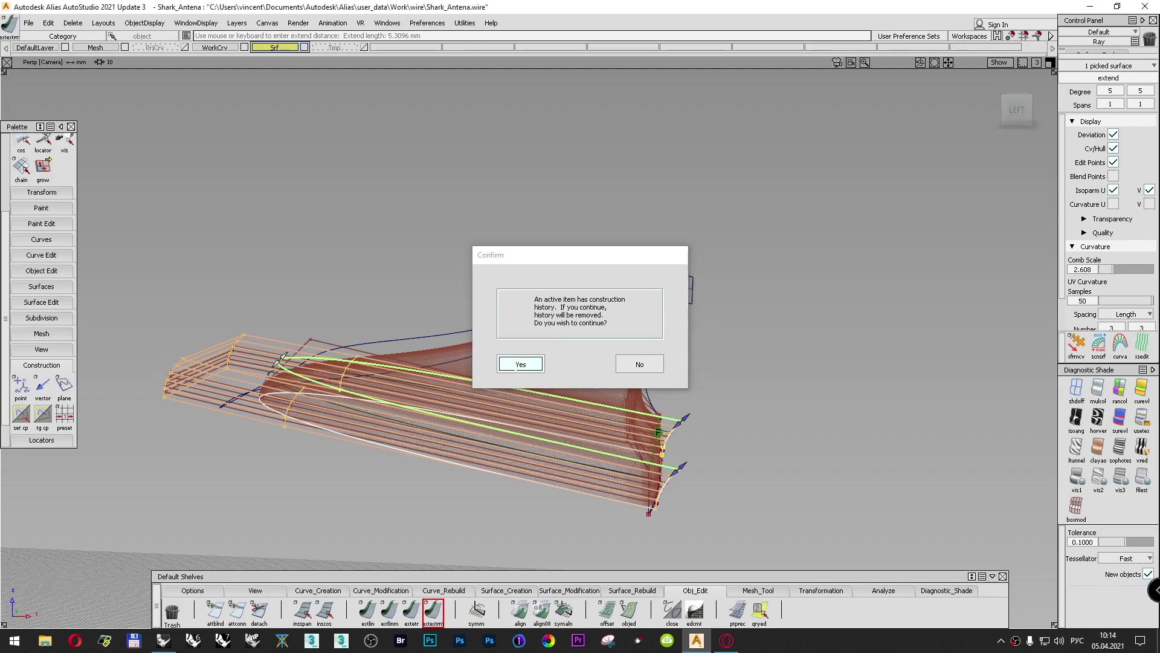
Step: Shade the whole model with the usetex diagnostic shade
left_click_drag(781, 270, 781, 242, "ctrl+shift")
mouse_move(771, 316)
left_mouse_down("alt+shift")
mouse_move(518, 331)
mouse_move(540, 361)
left_mouse_up("alt+shift")
left_click(1098, 390)
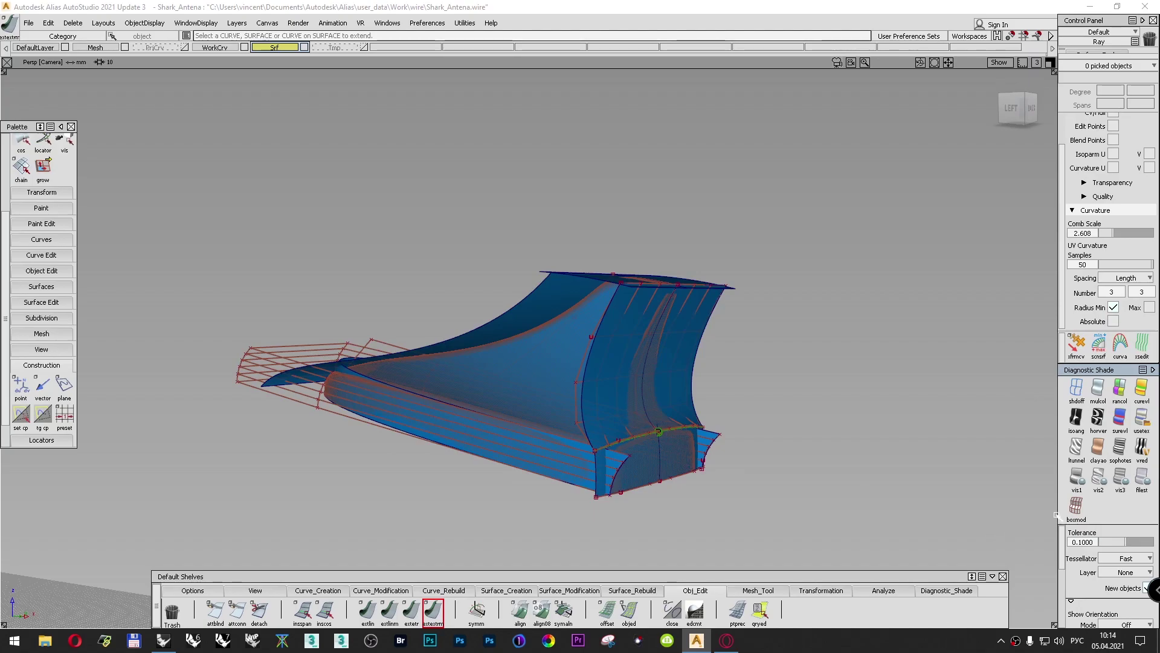
left_click(1141, 417)
mouse_move(838, 448)
left_mouse_down("alt+shift")
mouse_move(649, 368)
mouse_move(668, 383)
mouse_move(671, 417)
left_mouse_up("alt+shift")
right_click_drag(672, 417, 568, 435, "alt+shift")
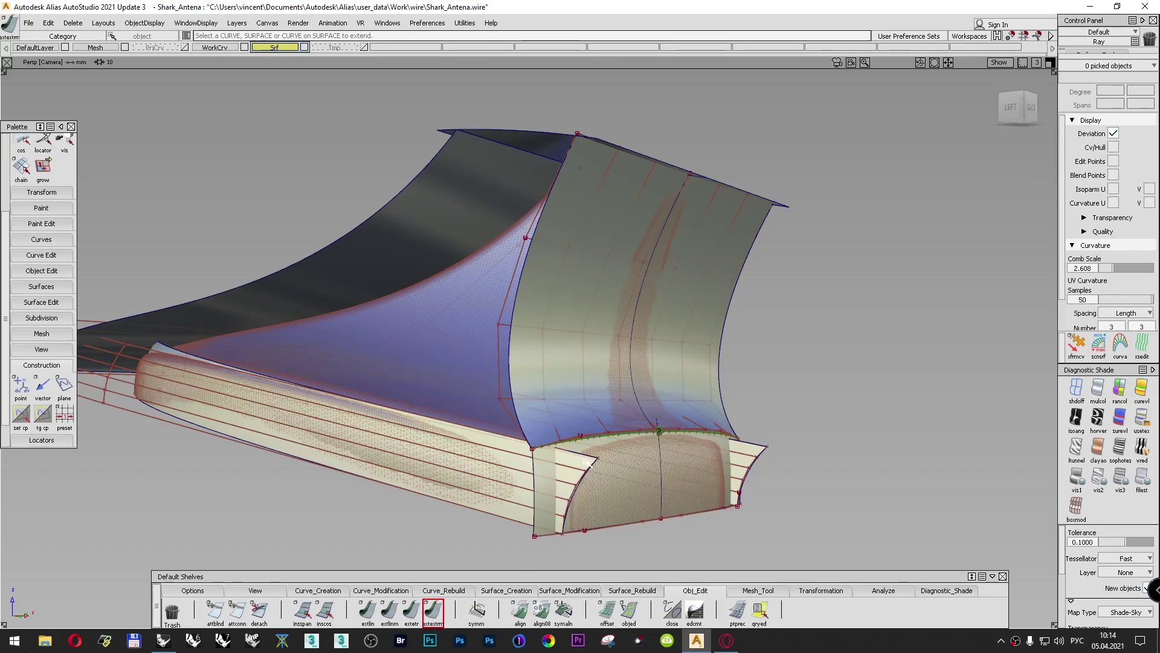
Step: Extend the upper edge of the side surface by about another 1.2 mm, past the corner of the rear wall
left_click(578, 455)
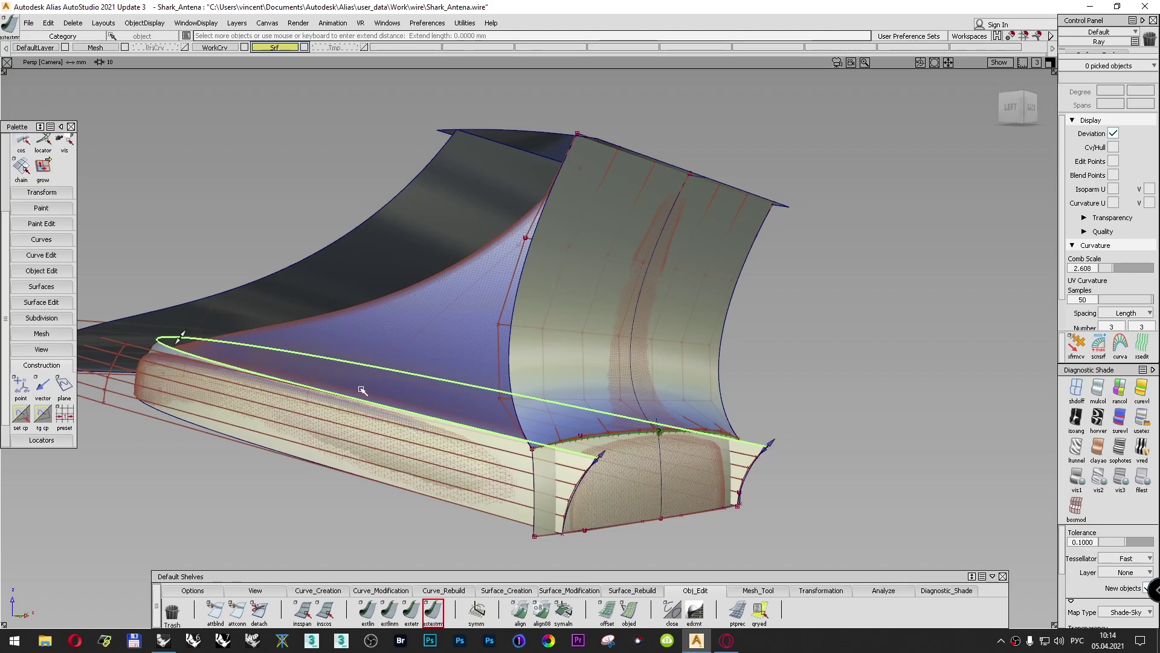
left_click_drag(351, 385, 357, 373)
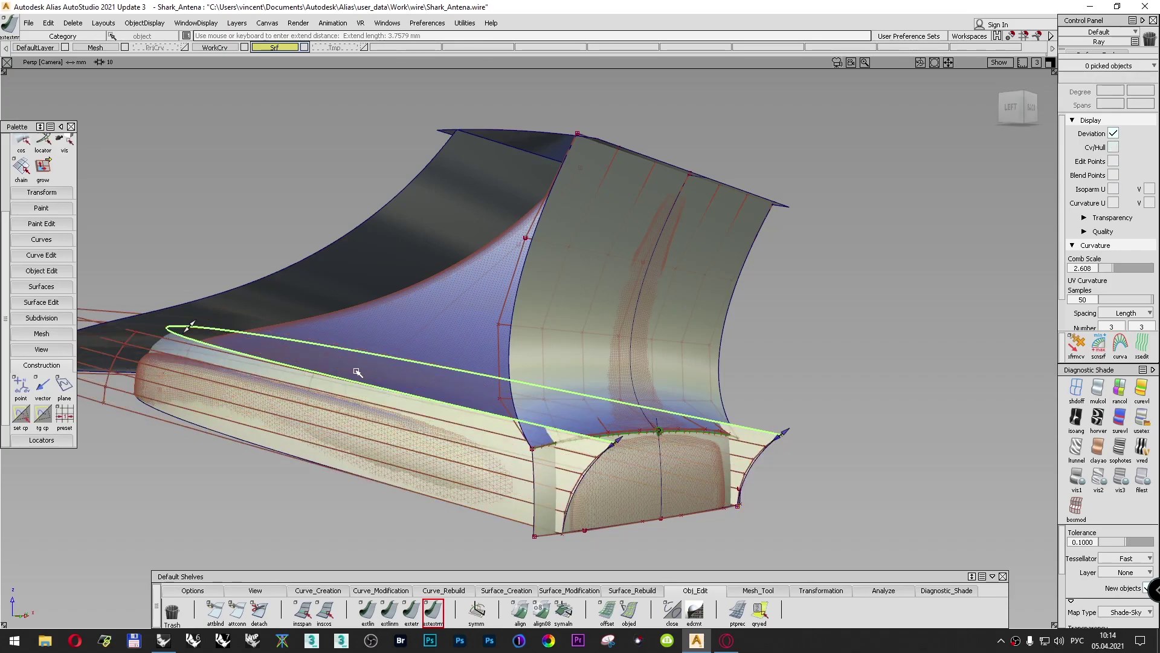
left_click_drag(431, 412, 440, 421)
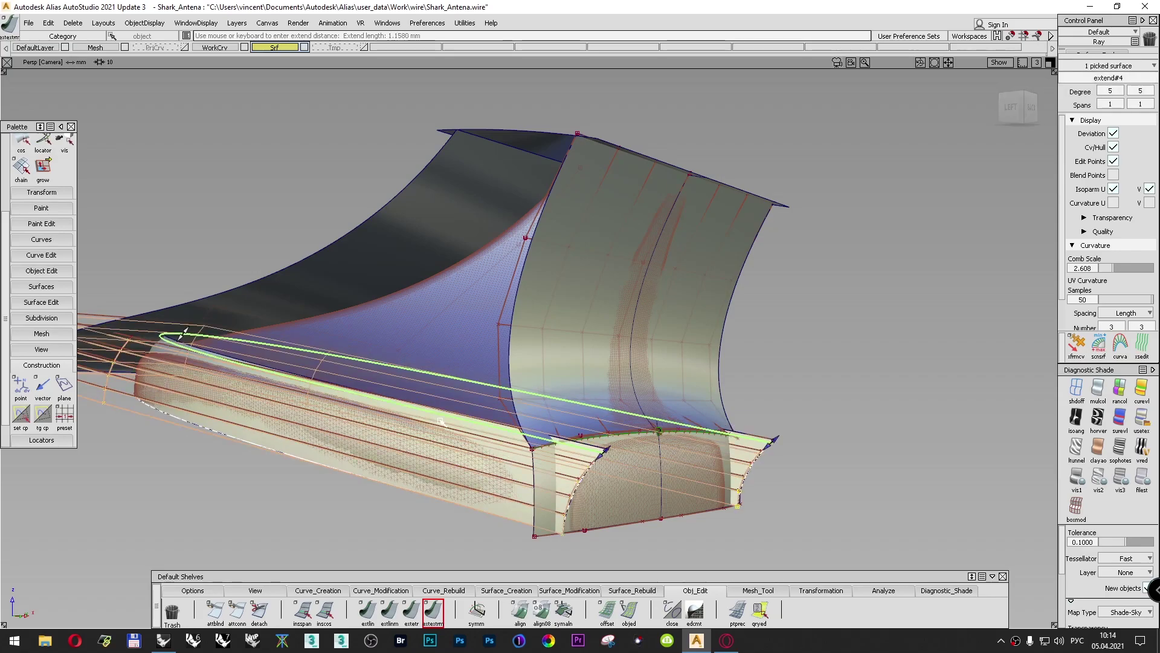
left_click(440, 421)
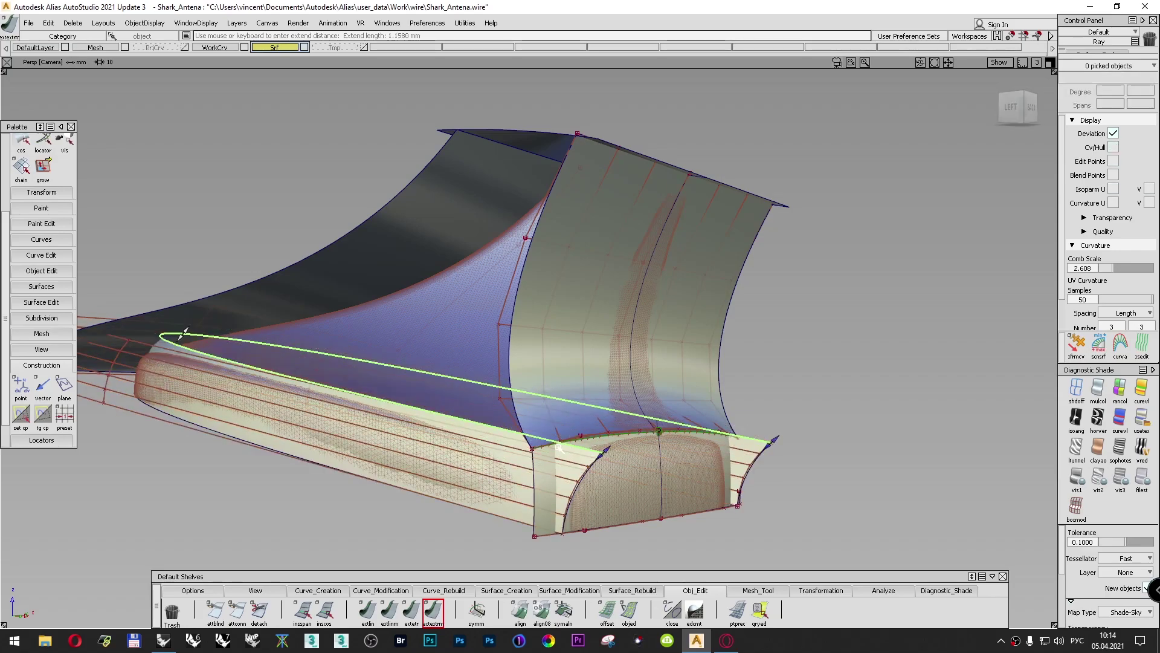
scroll(559, 447, "up", 2)
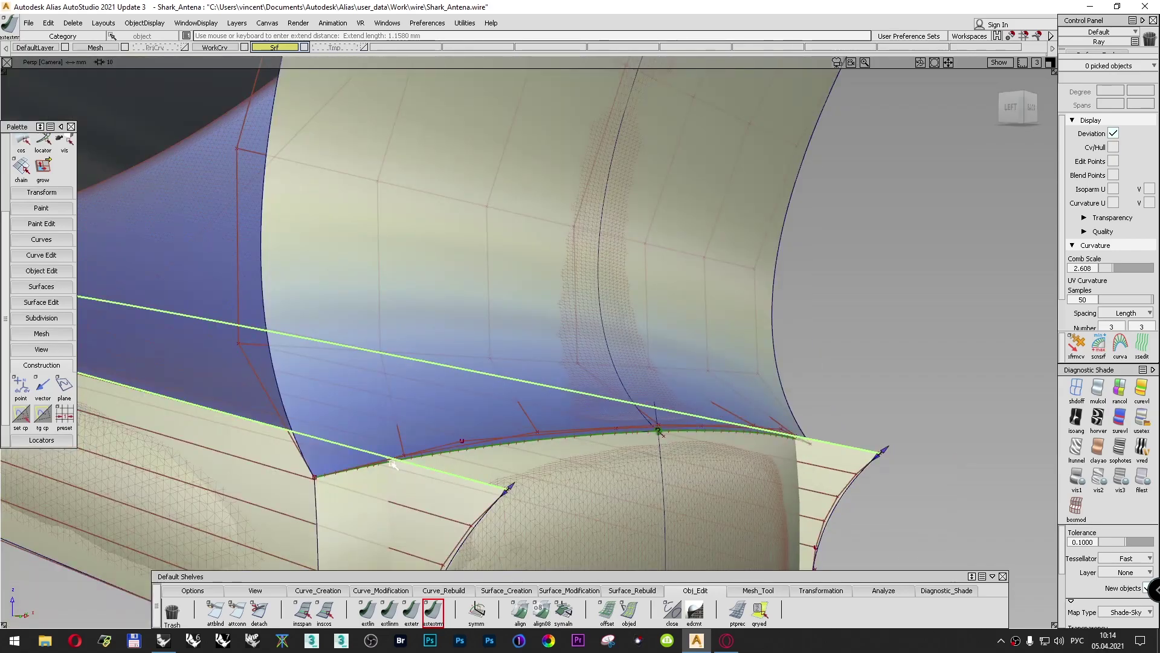
scroll(440, 430, "down", 3)
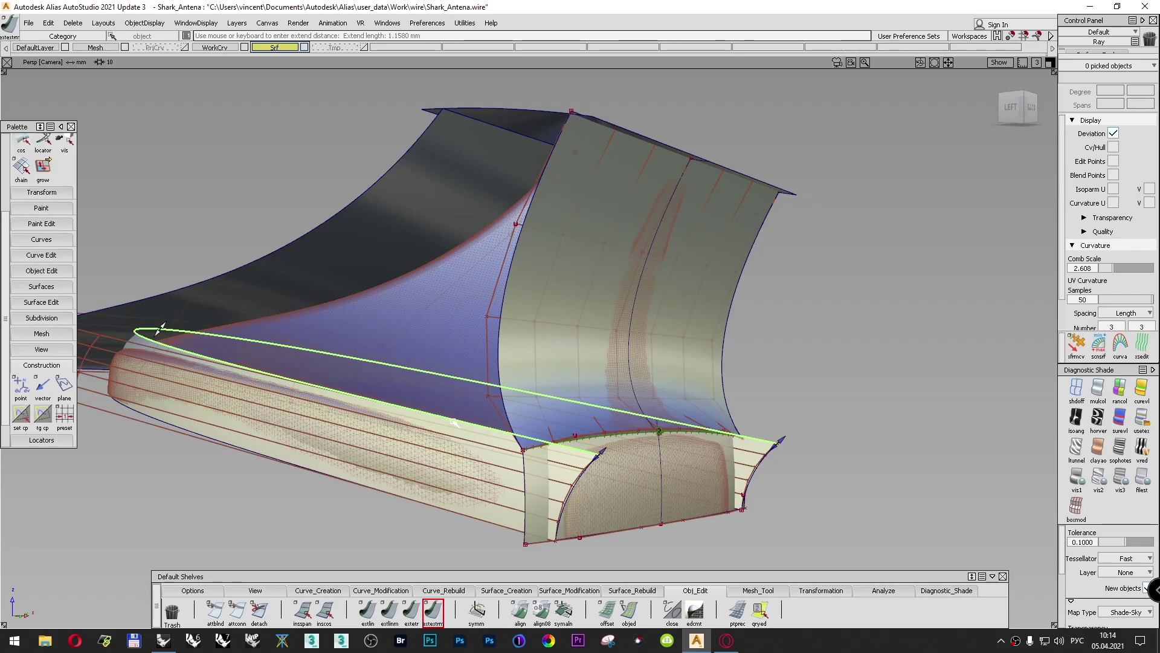
middle_click_drag(455, 422, 502, 373, "alt+shift")
Step: Pick all the model's surfaces and turn off their CV and hull display
left_click_drag(905, 315, 902, 291, "ctrl+shift")
right_click_drag(852, 306, 848, 314, "alt+shift")
left_click_drag(906, 260, 878, 273, "ctrl+shift")
right_click_drag(891, 308, 870, 327, "alt+shift")
left_click_drag(304, 184, 880, 538)
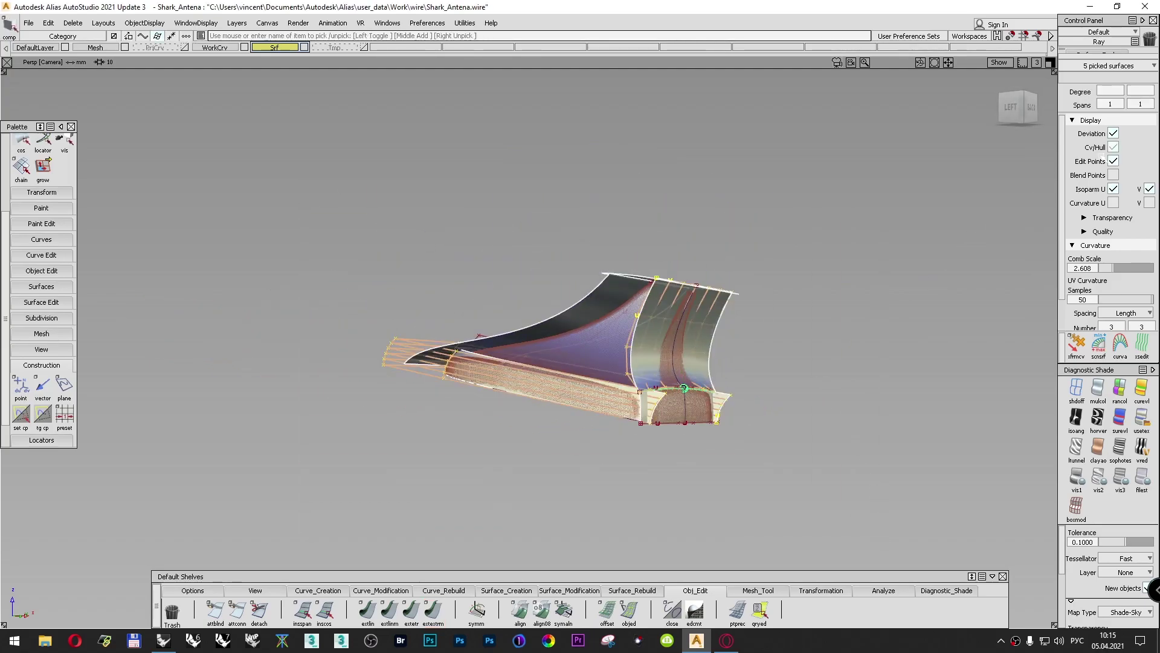
left_click(1113, 148)
left_click_drag(887, 350, 891, 316, "ctrl+shift")
right_click_drag(802, 387, 778, 370, "alt+shift")
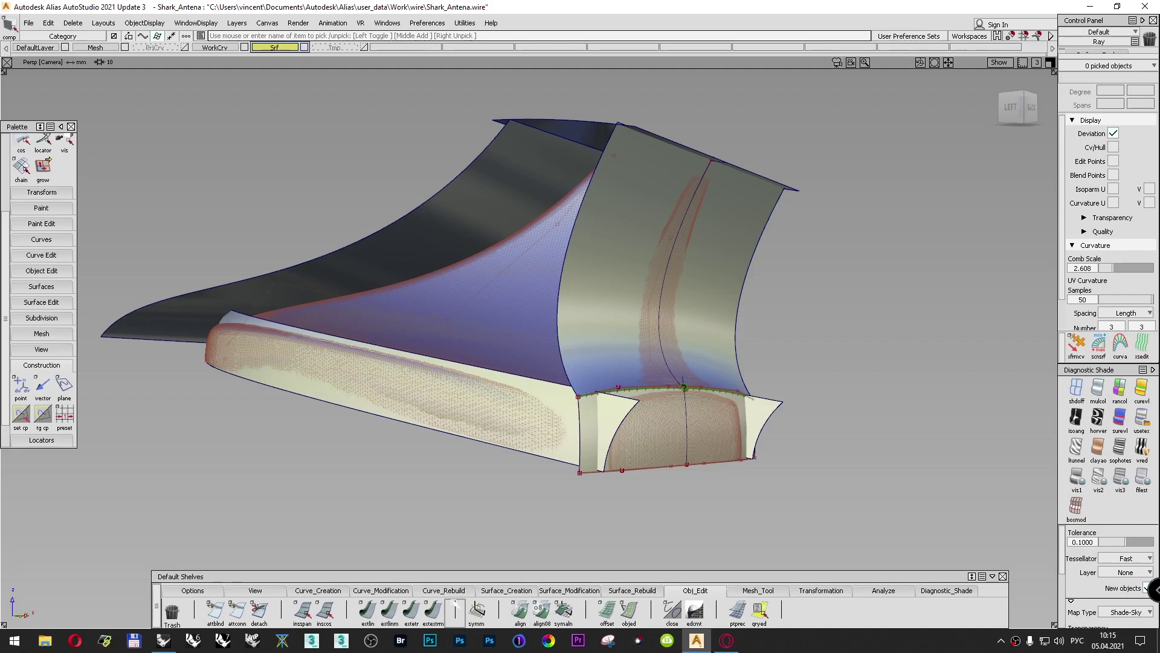
Step: Intersect the extended side surface with the lower rear wall surface to create curves-on-surface
left_click(498, 591)
left_click(570, 591)
left_click(281, 611)
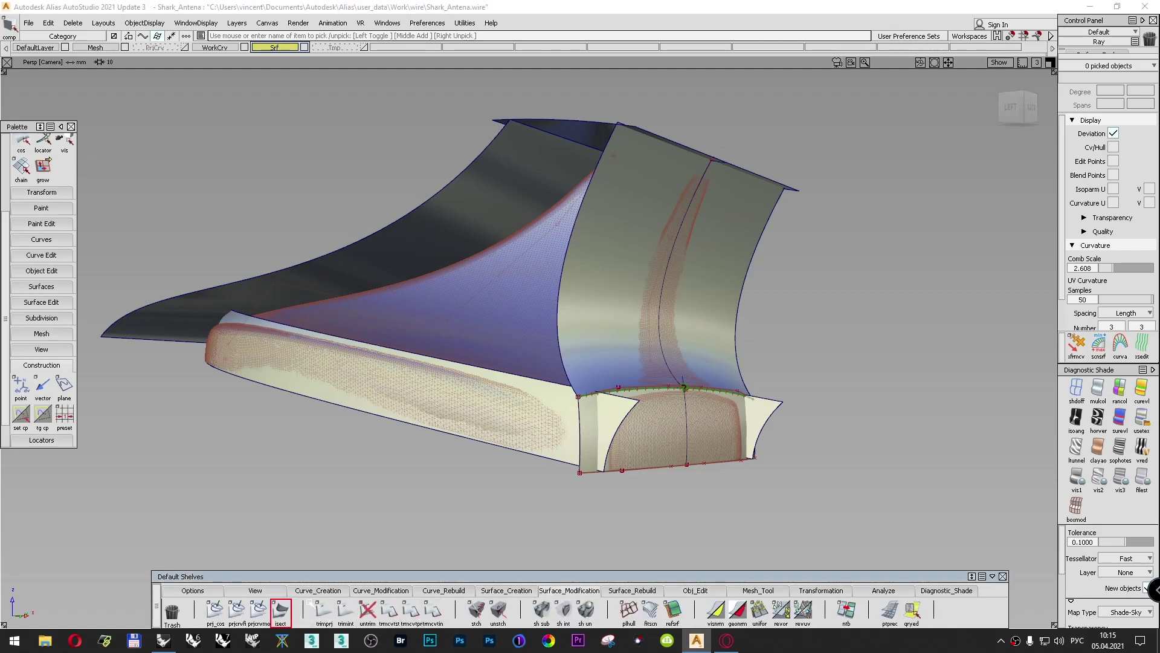
left_click(778, 402)
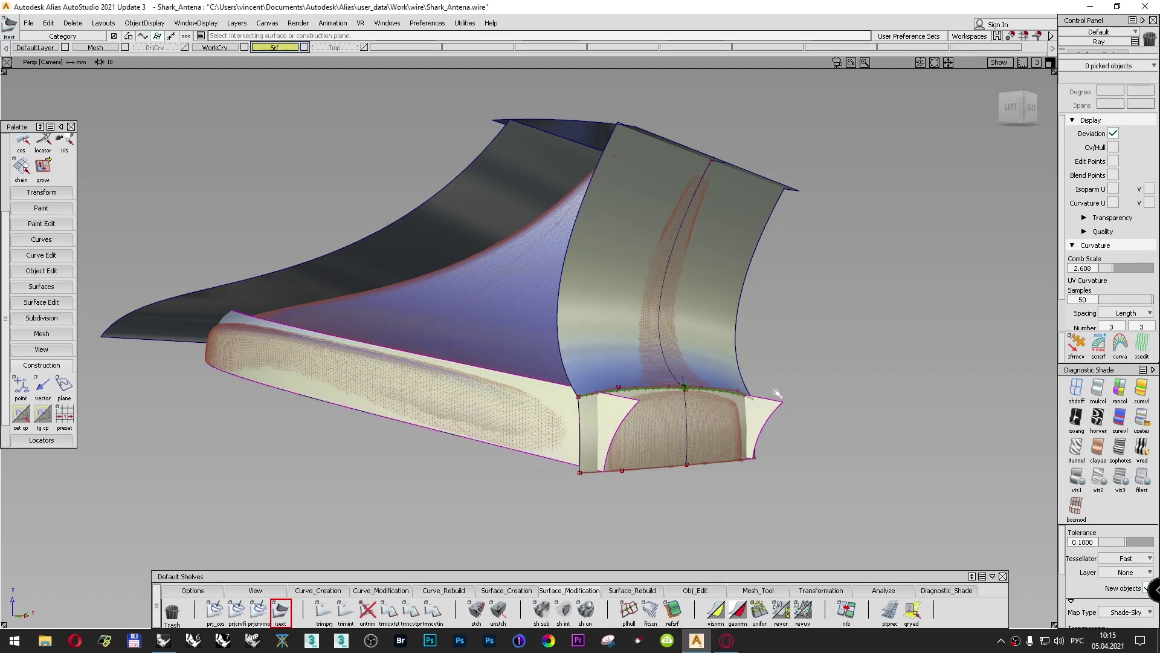
left_click(581, 433)
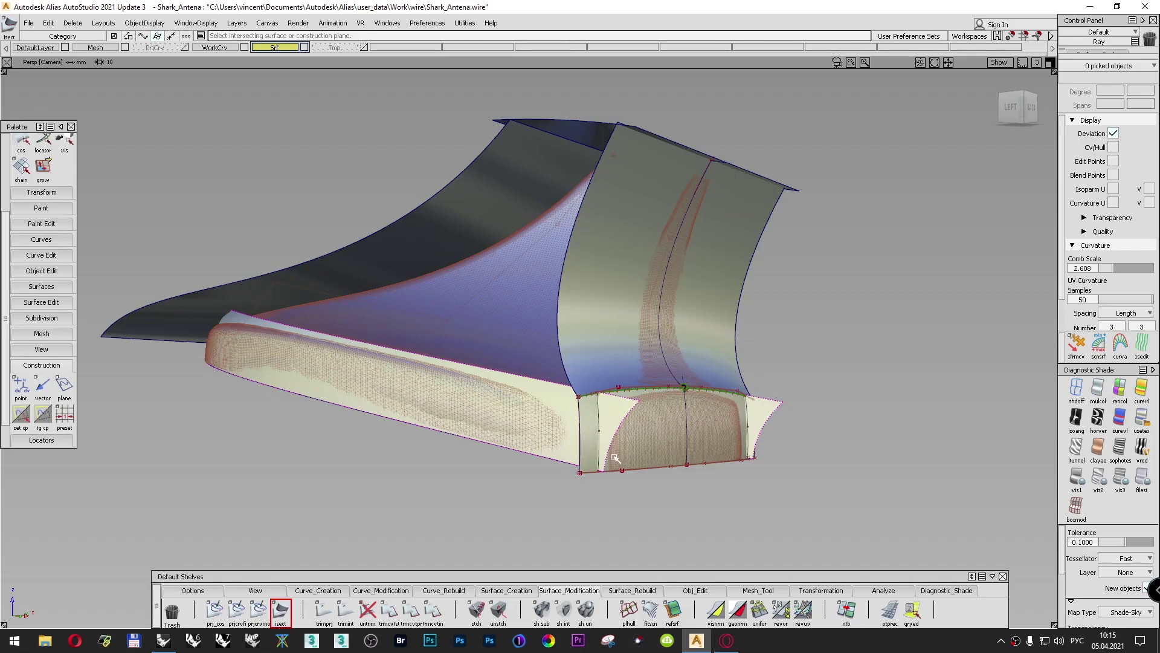
left_click_drag(880, 339, 878, 371, "ctrl+shift")
Step: Hide the Mesh layer so that only the rebuilt surfaces are shown
left_click(587, 451)
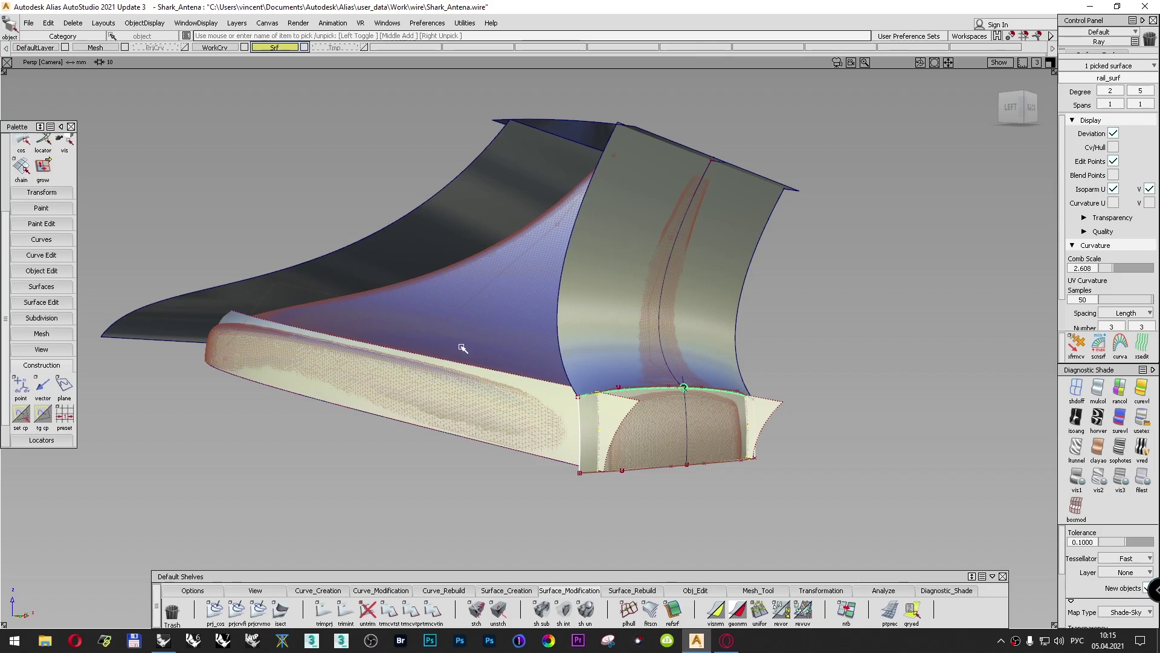
left_click(124, 47)
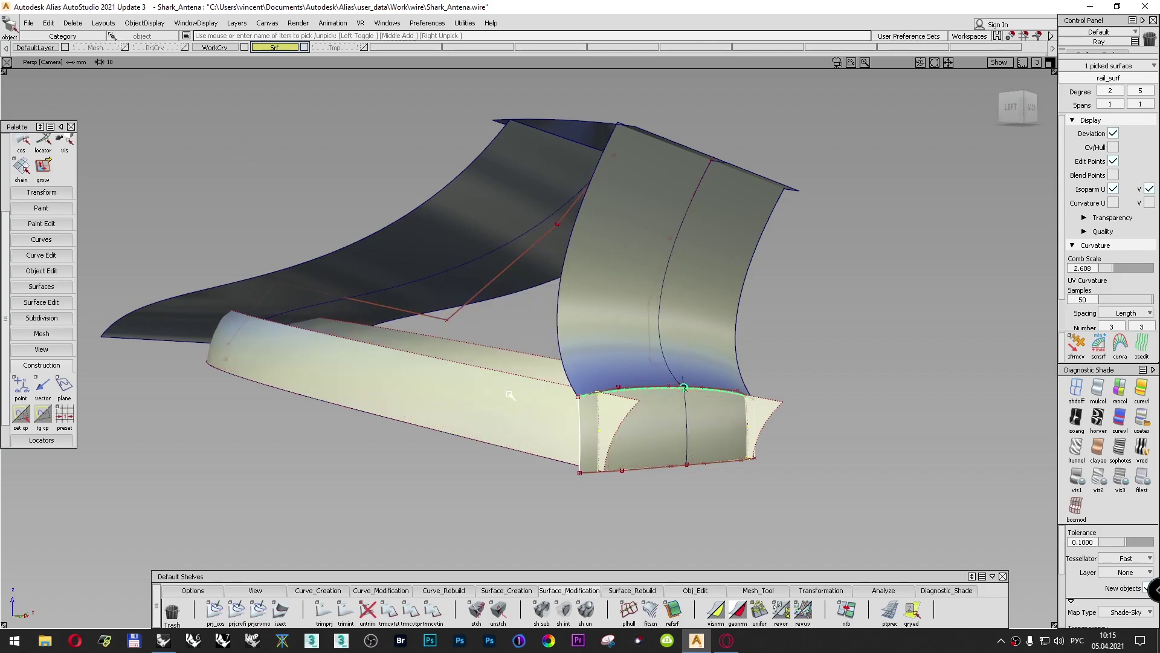
left_click_drag(855, 325, 855, 300, "ctrl+shift")
right_click_drag(712, 399, 715, 376, "alt+shift")
middle_click_drag(657, 420, 696, 366, "alt+shift")
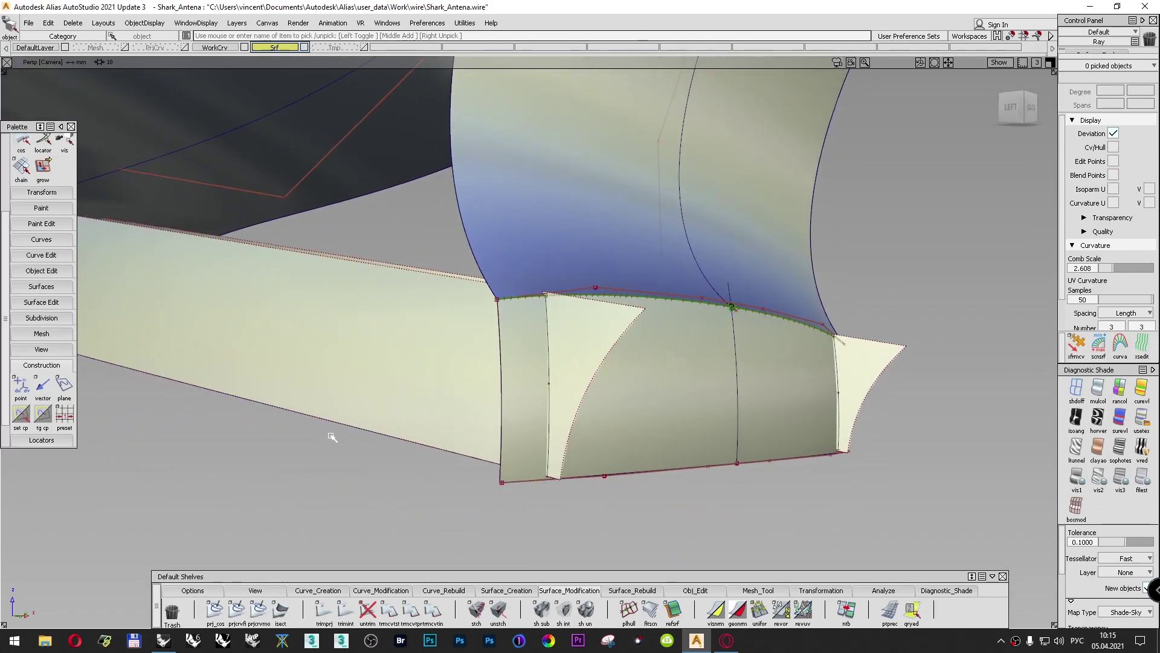
key("Print")
left_click_drag(375, 168, 936, 561)
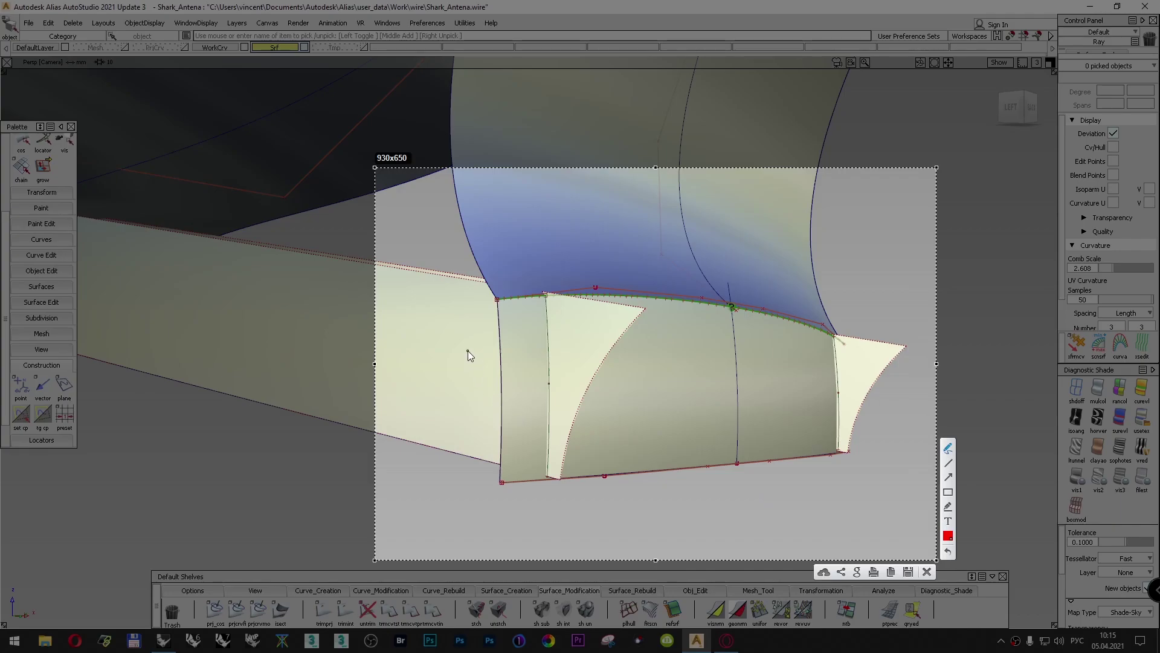
left_click_drag(455, 488, 462, 449)
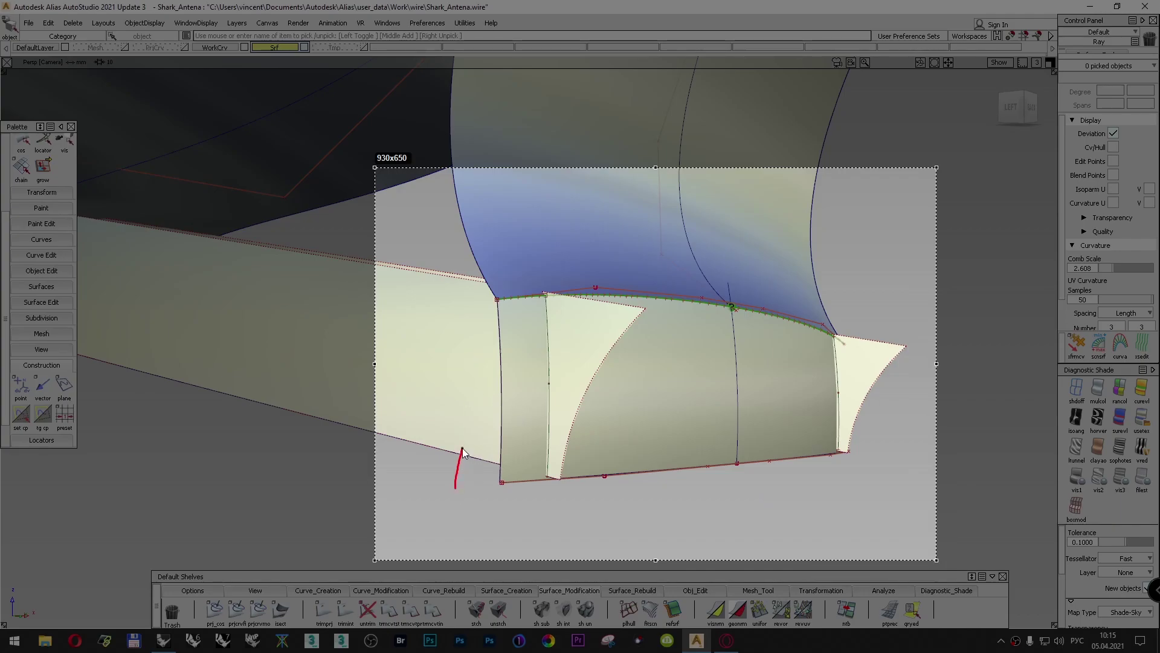
left_click_drag(443, 496, 443, 524)
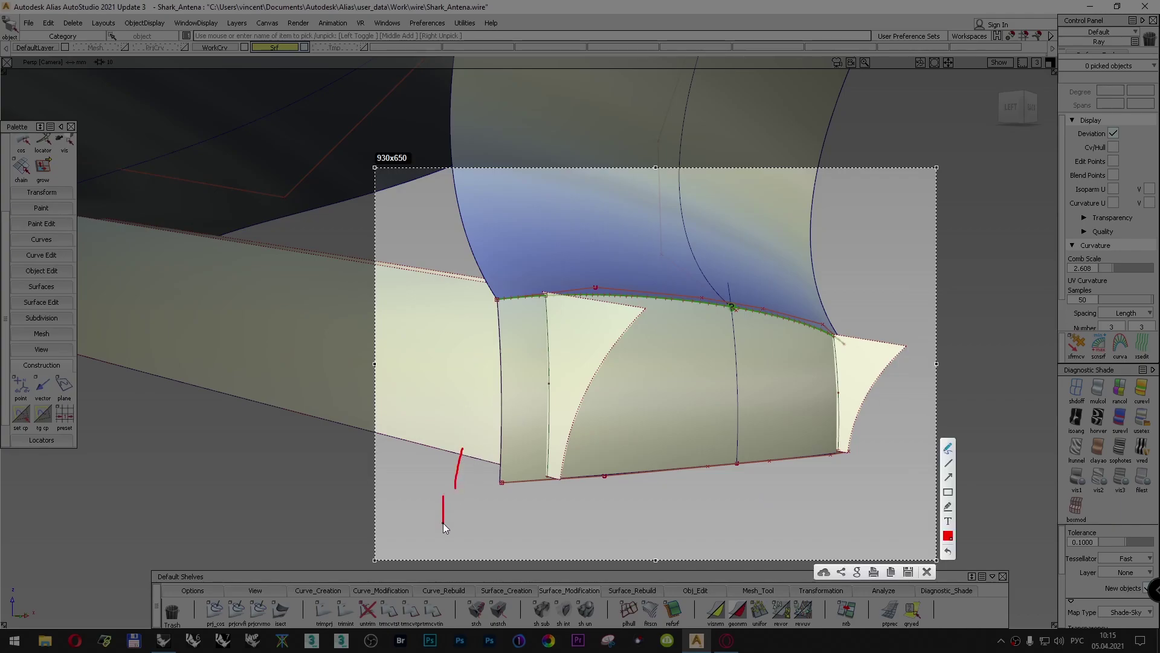
left_click_drag(464, 447, 467, 462)
mouse_move(570, 532)
left_mouse_down()
mouse_move(520, 472)
mouse_move(532, 481)
left_mouse_up()
left_click_drag(578, 529, 592, 545)
left_click_drag(547, 487, 548, 485)
left_click_drag(546, 296, 547, 296)
left_click(926, 574)
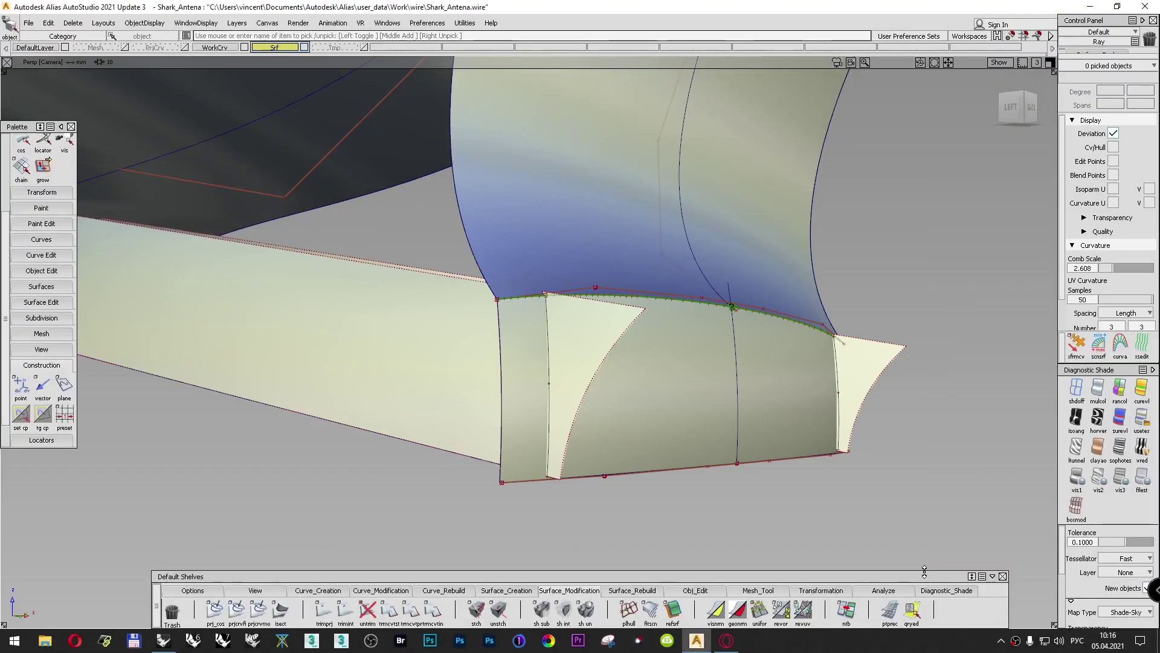
Step: Extend the rear wall's curve-on-surface at the near corner by about 9.6 mm at its upper end and 11.3 mm at its lower end
left_click(669, 589)
left_click(432, 610)
left_click(546, 300)
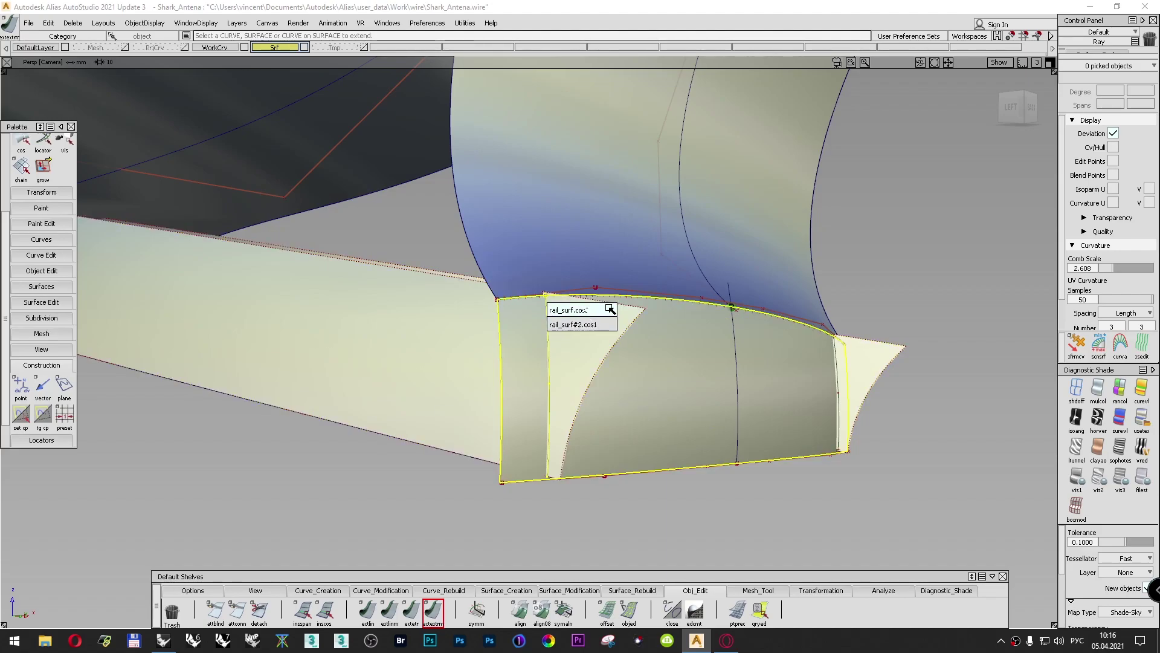
left_click(609, 309)
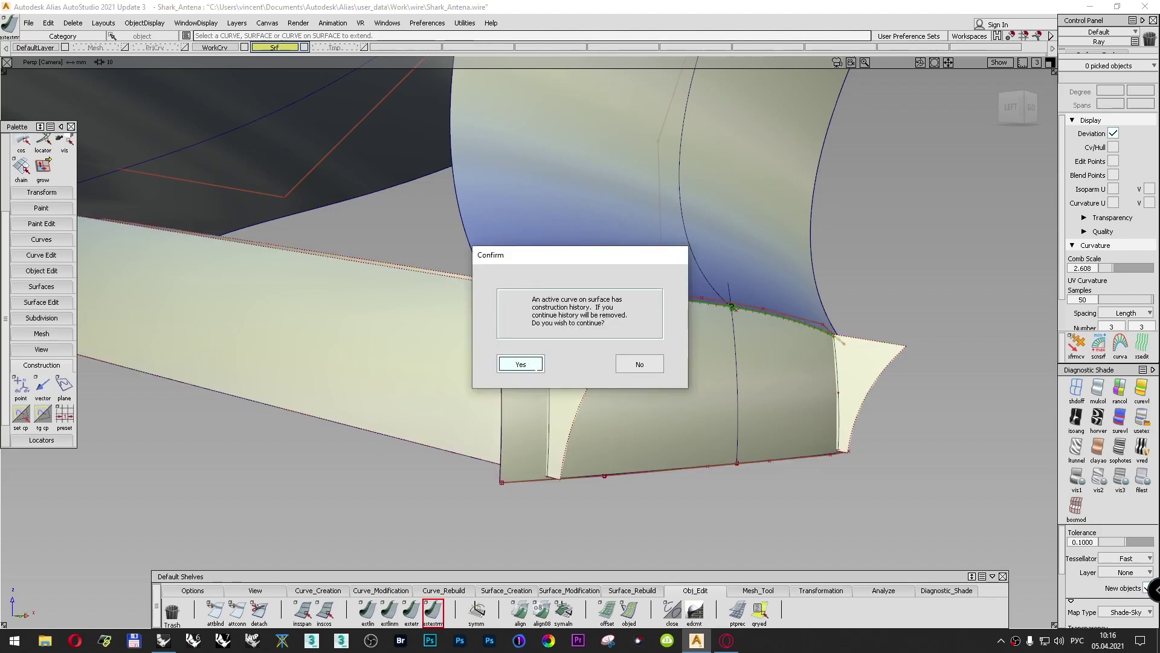
left_click(519, 365)
left_click_drag(548, 299, 545, 263)
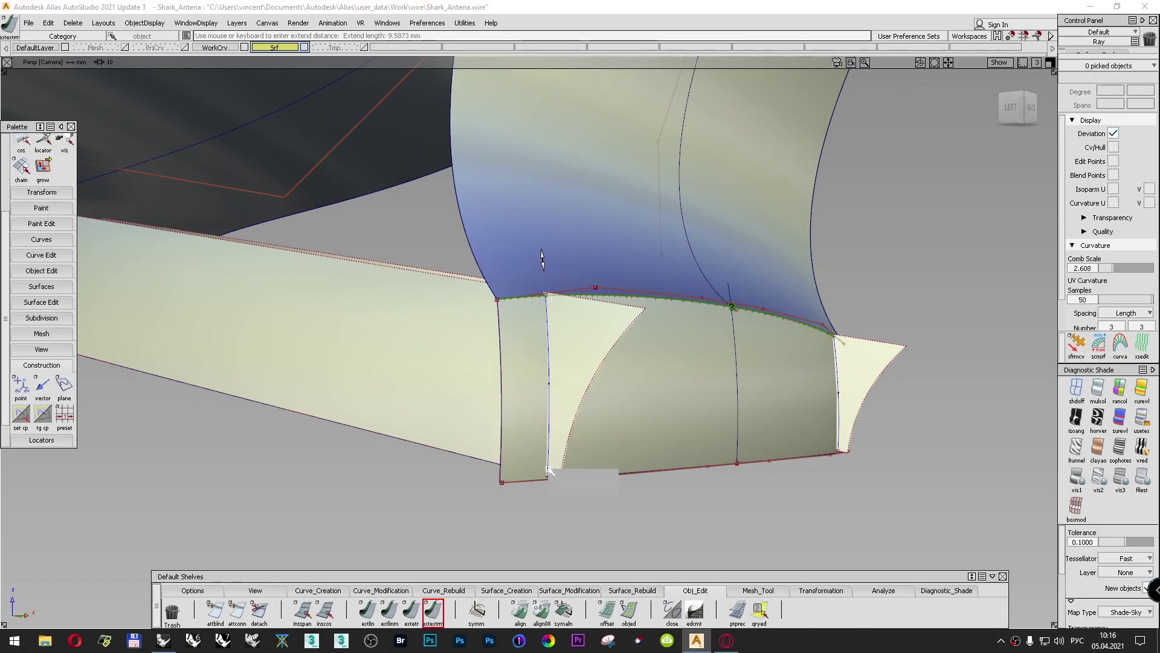
left_click_drag(557, 475, 544, 530)
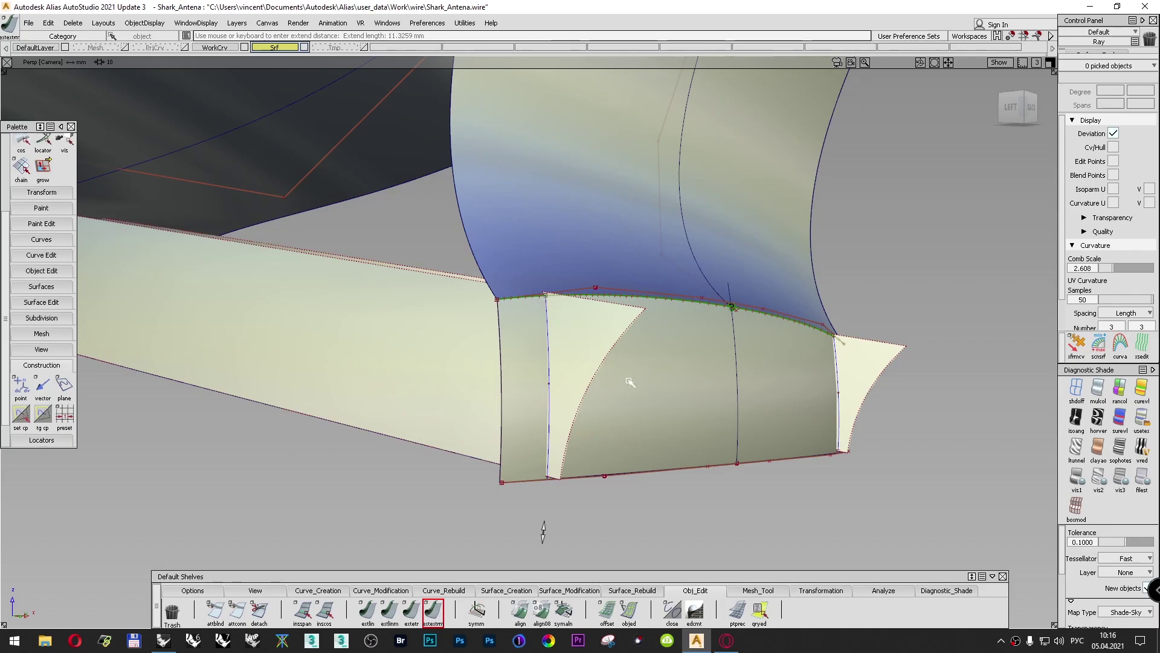
Step: Extend the side surface's matching curve-on-surface at that corner by about 11 mm at its upper end and 13.4 mm at its lower end
left_click_drag(916, 246, 916, 217, "ctrl+shift")
left_click(548, 313)
left_click(548, 314)
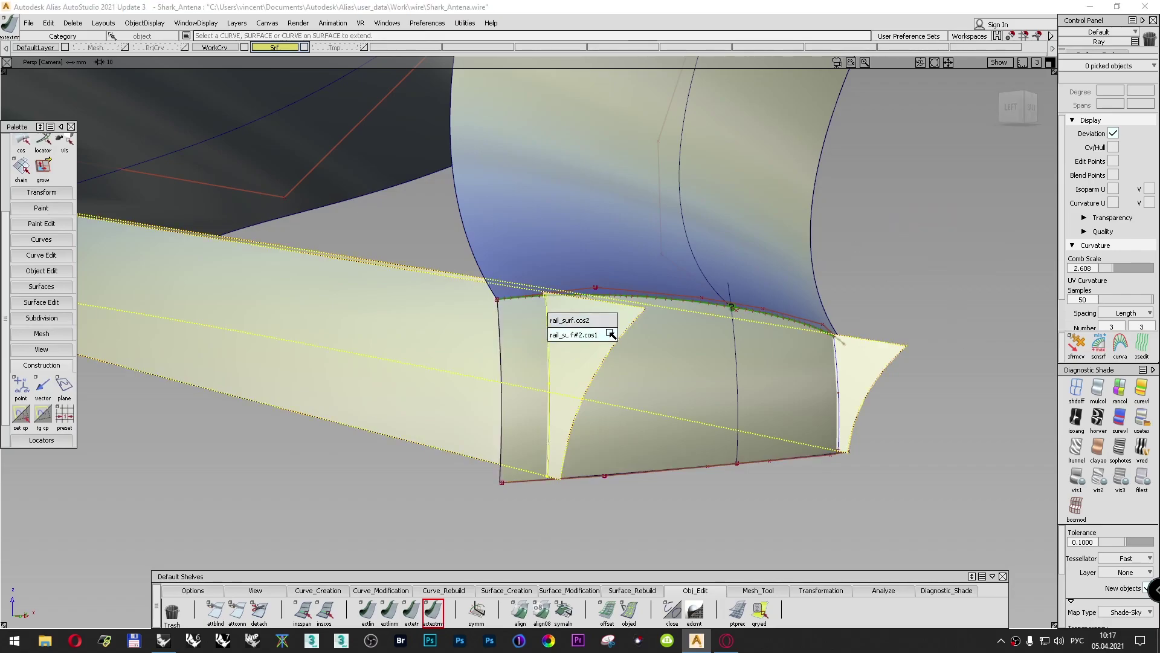
left_click(611, 333)
left_click_drag(541, 305, 573, 253)
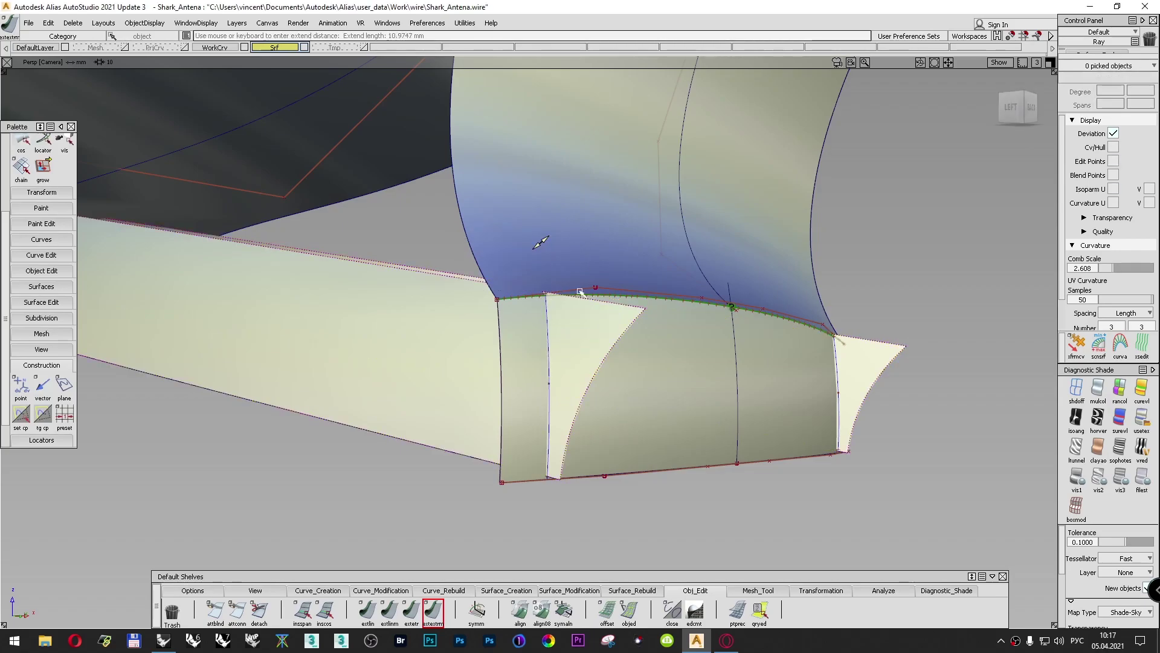
left_click(550, 469)
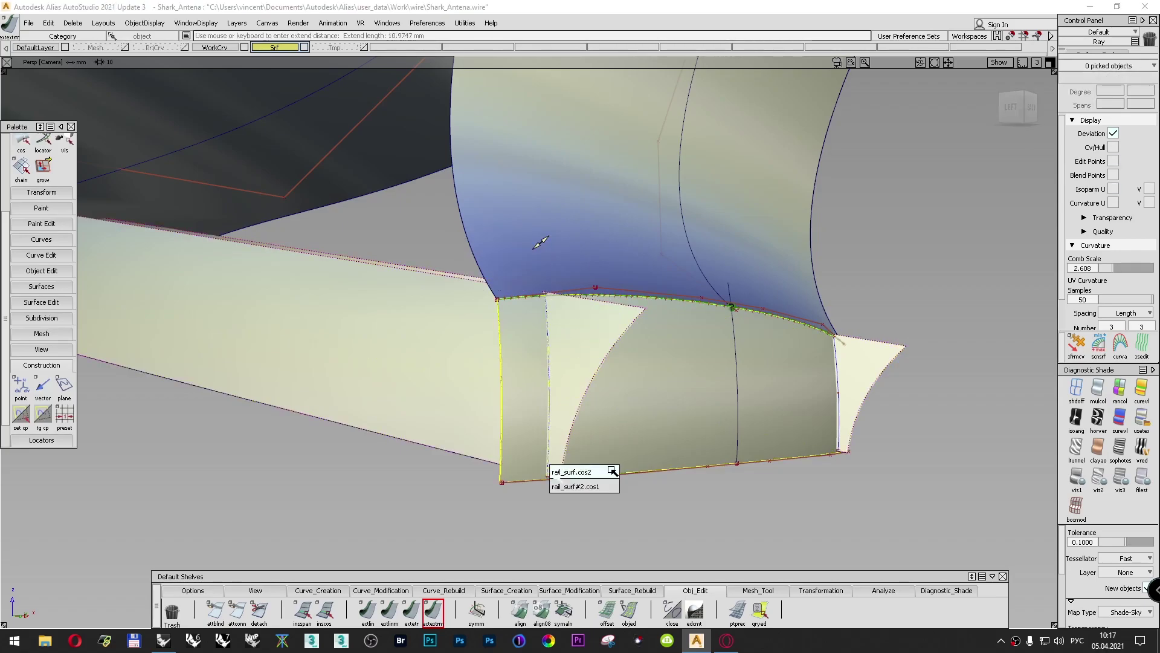
left_click(609, 483)
left_click_drag(548, 472, 541, 557)
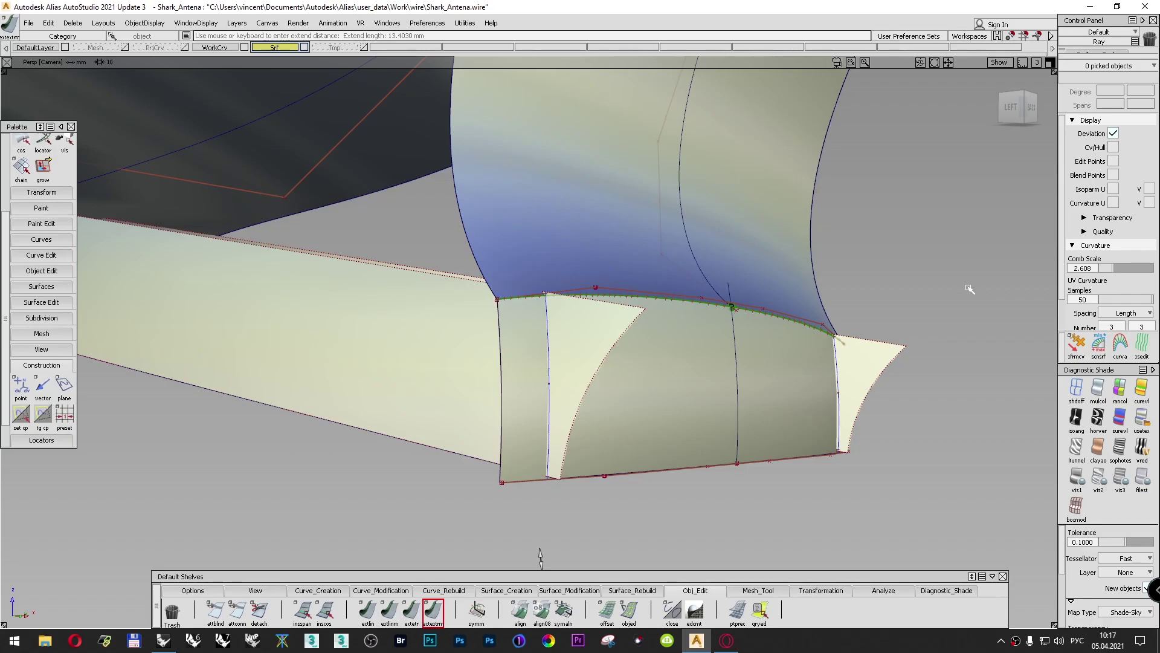
Step: At the opposite rear corner, extend the lower ends of both overlapping curves-on-surface beyond the bottom edge, the side surface's by about 10.3 mm
left_click_drag(941, 376, 406, 353, "alt+shift")
left_click_drag(881, 343, 588, 350, "alt+shift")
left_click(687, 428)
right_click_drag(688, 430, 704, 467, "alt+shift")
scroll(704, 466, "up", 2)
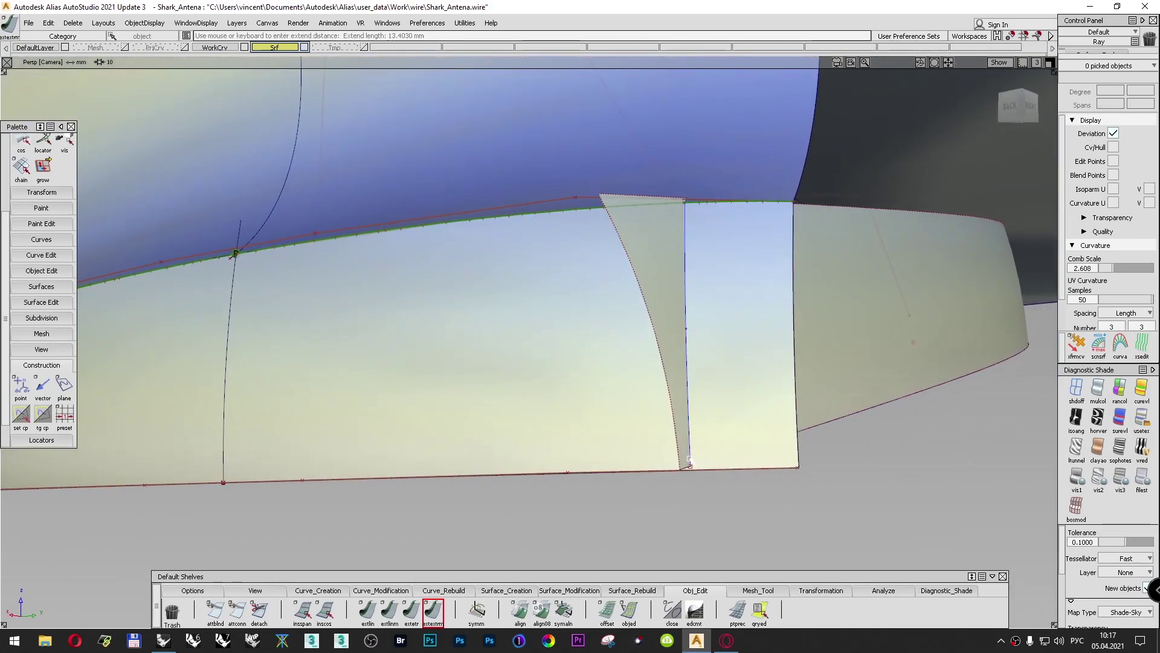
left_click(689, 461)
left_click(753, 464)
left_click(690, 464)
left_click(753, 475)
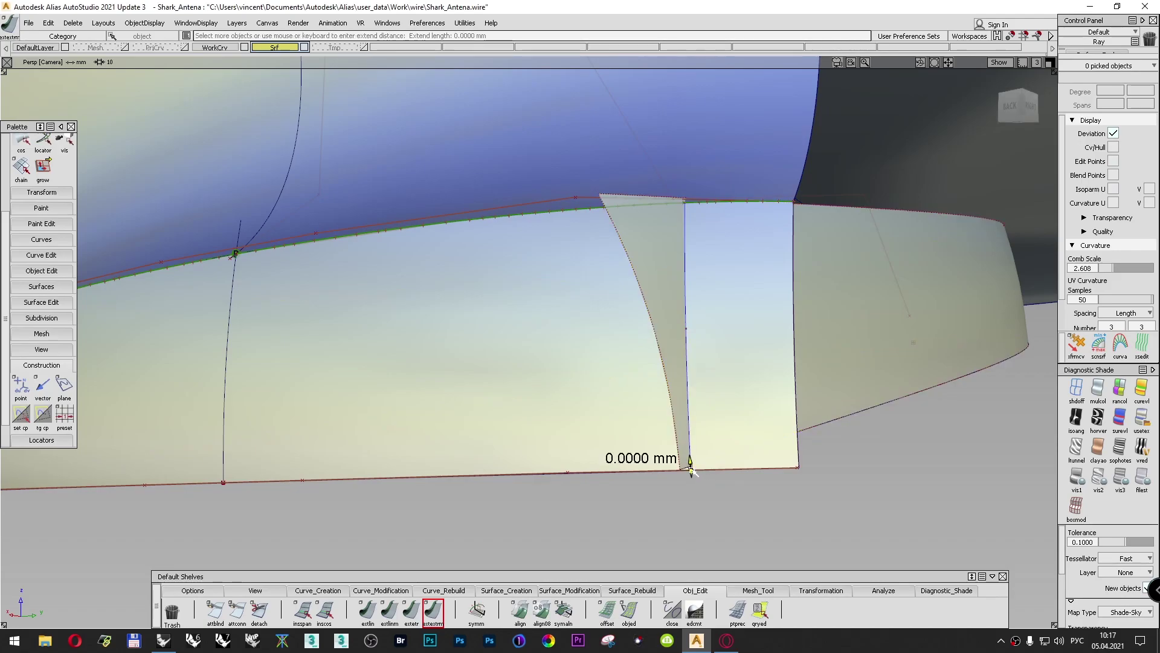
Step: Extend the upper ends of the same two curves, by about 10.7 mm on the rear wall and 9.6 mm on the side surface
left_click(686, 212)
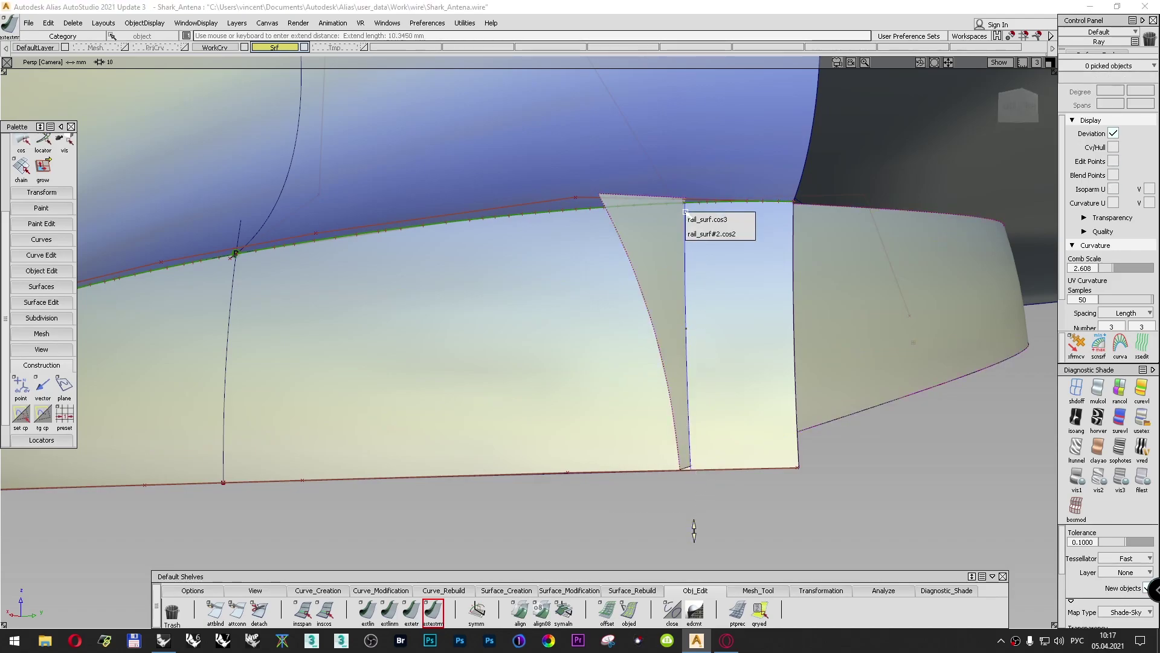
left_click(747, 218)
left_click_drag(686, 212, 705, 150)
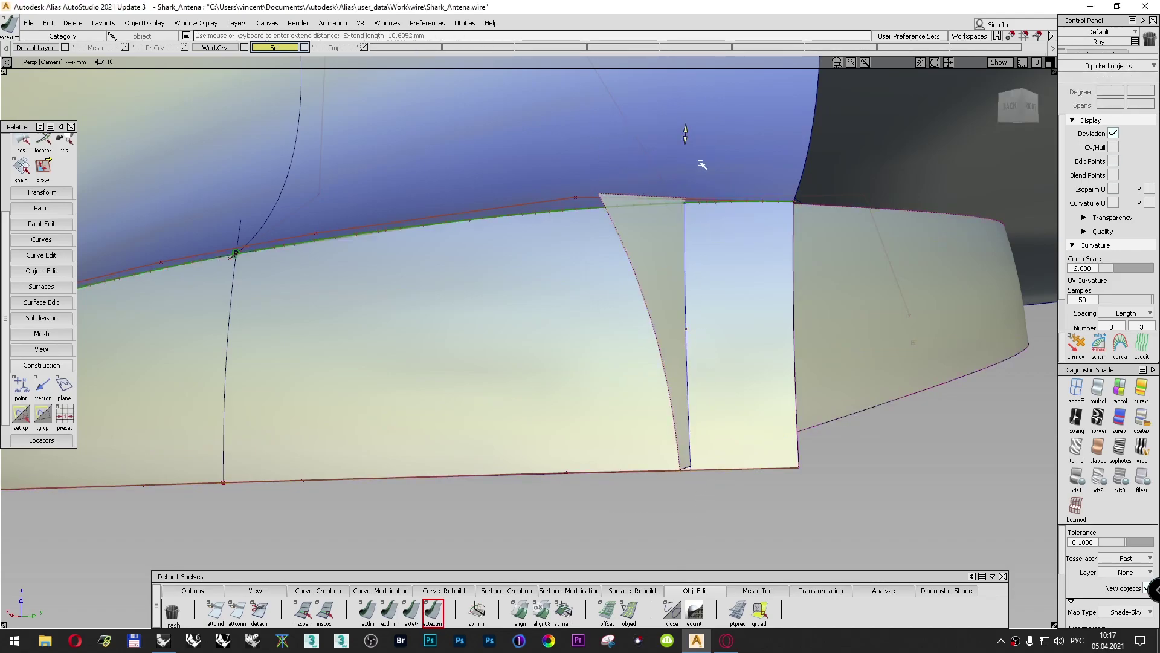
left_click(693, 207)
left_click(698, 226)
left_click_drag(693, 217, 684, 152)
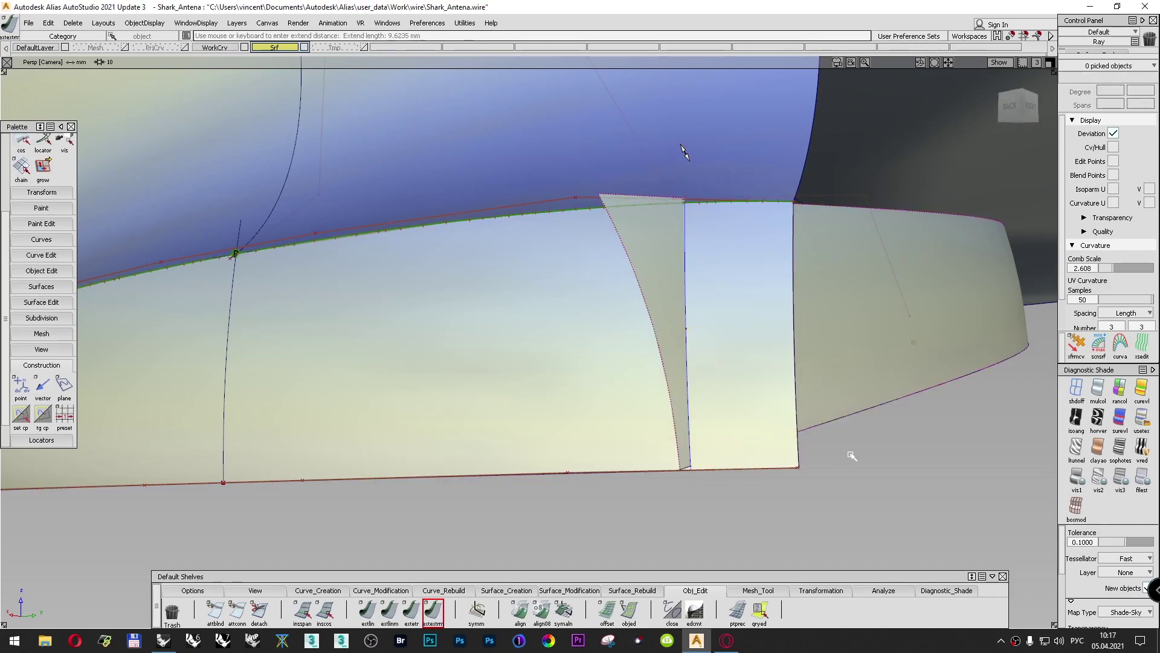
Step: Trim the side surface and lower rear wall along their curves-on-surface, keeping the long side band and the wall's middle part
left_click_drag(878, 437, 585, 462, "alt+shift")
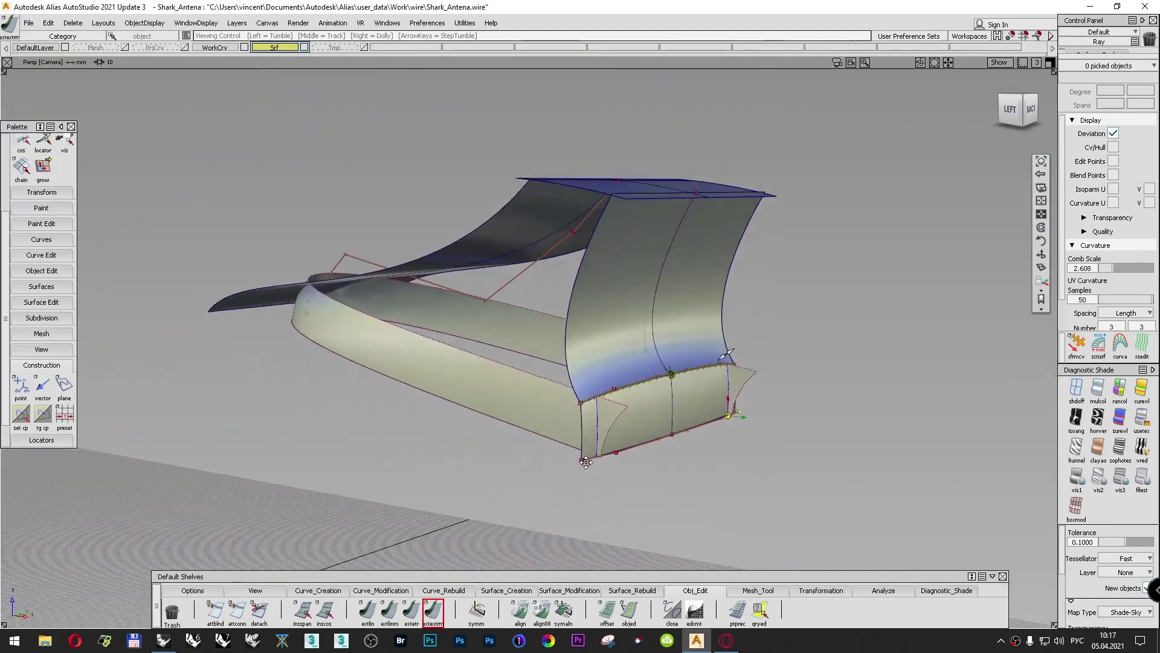
scroll(610, 447, "up", 2, "alt+shift")
scroll(637, 458, "down", 1, "alt+shift")
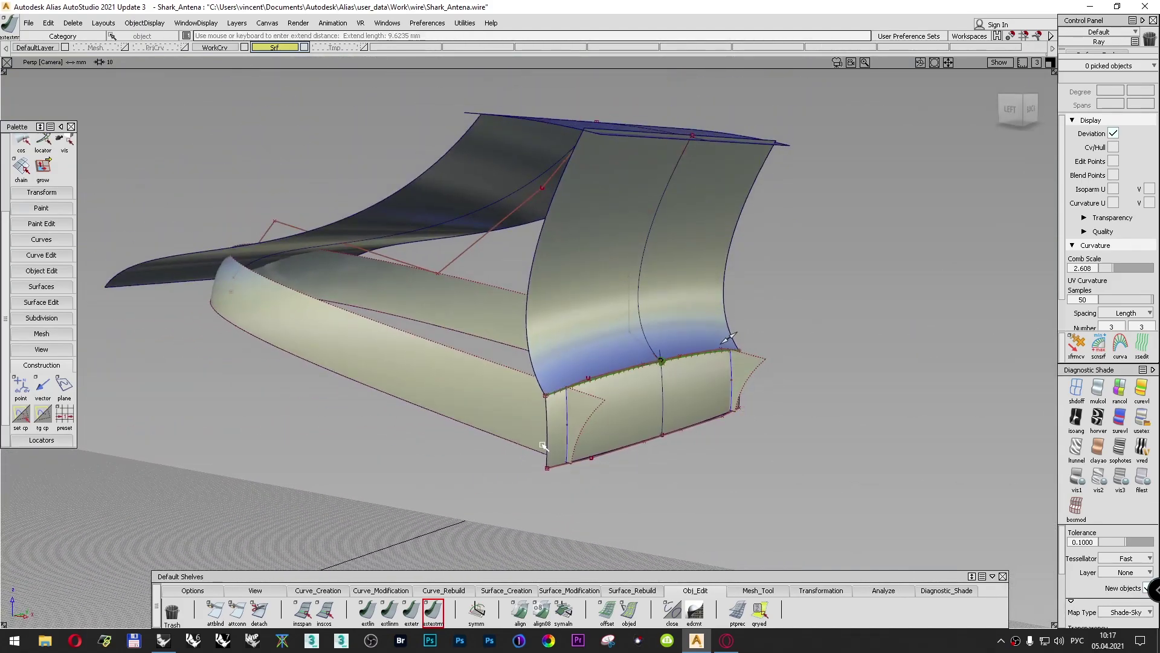
left_click_drag(852, 356, 854, 383, "ctrl+shift")
left_click(503, 388)
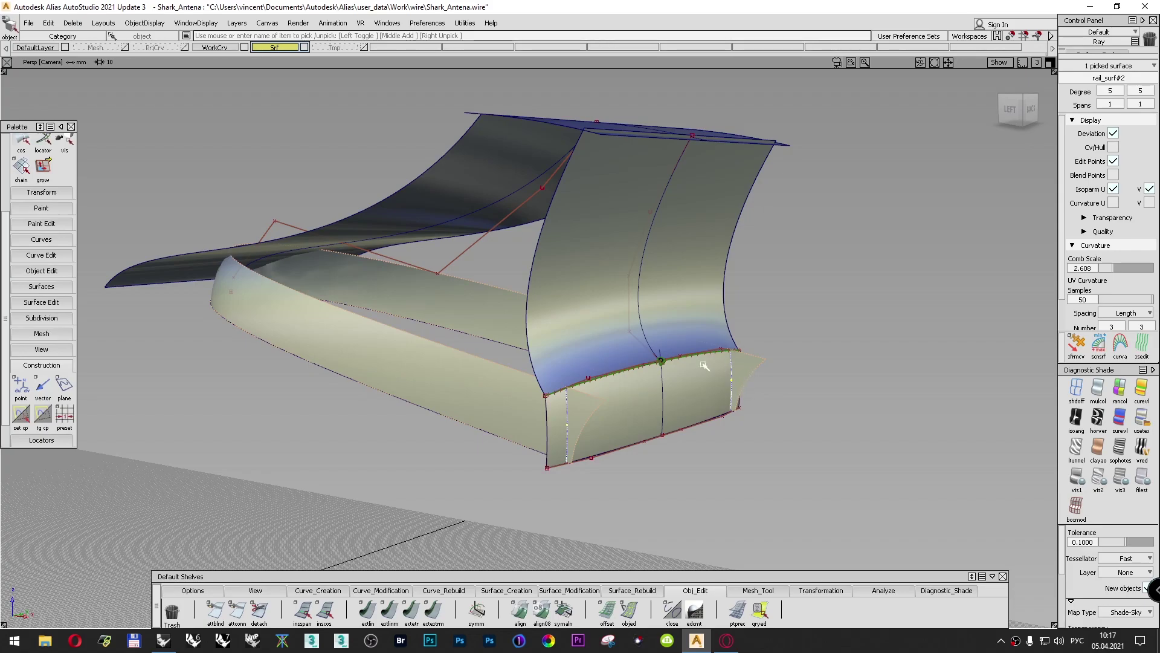
left_click(544, 591)
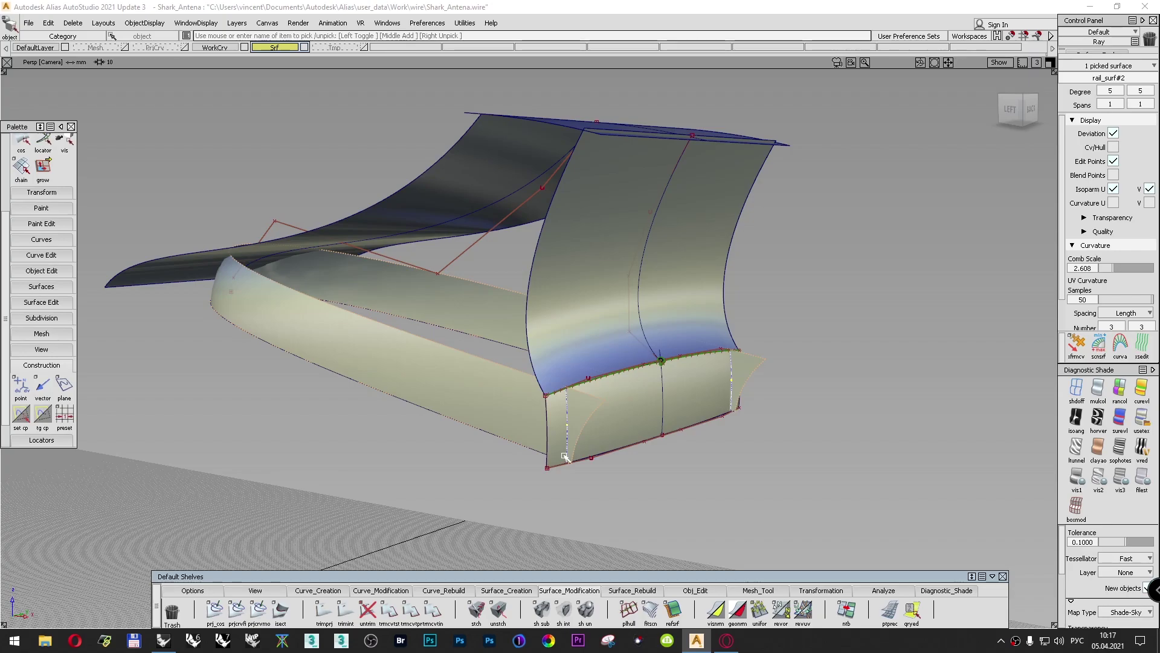
left_click(324, 612)
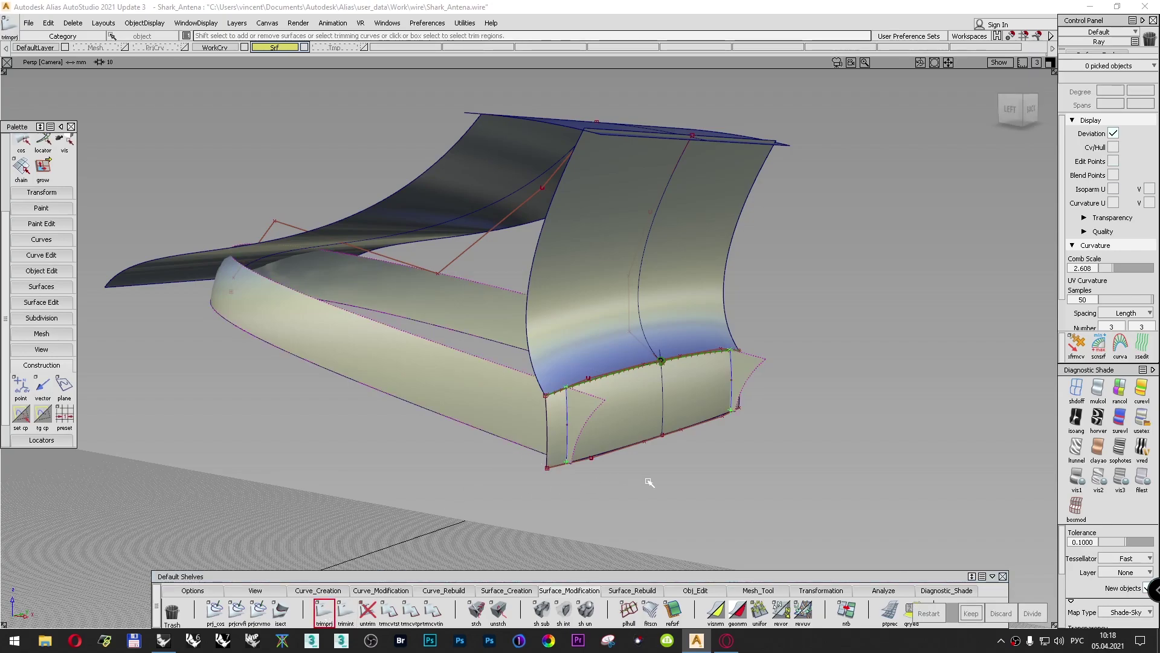
left_click(511, 410)
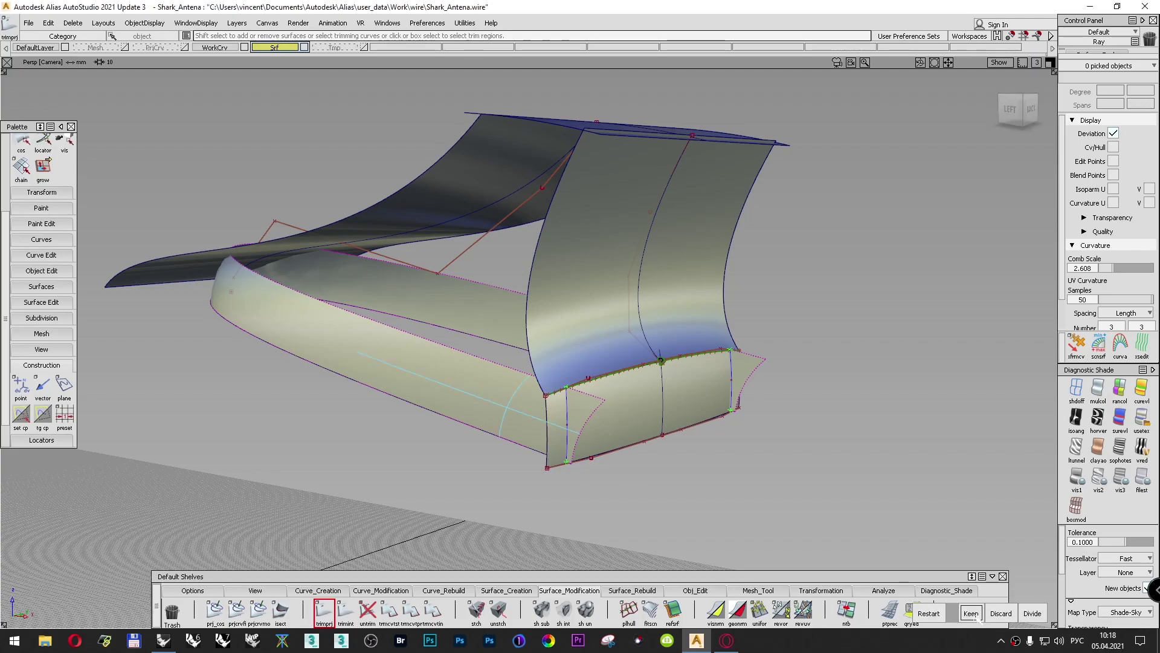
left_click(971, 613)
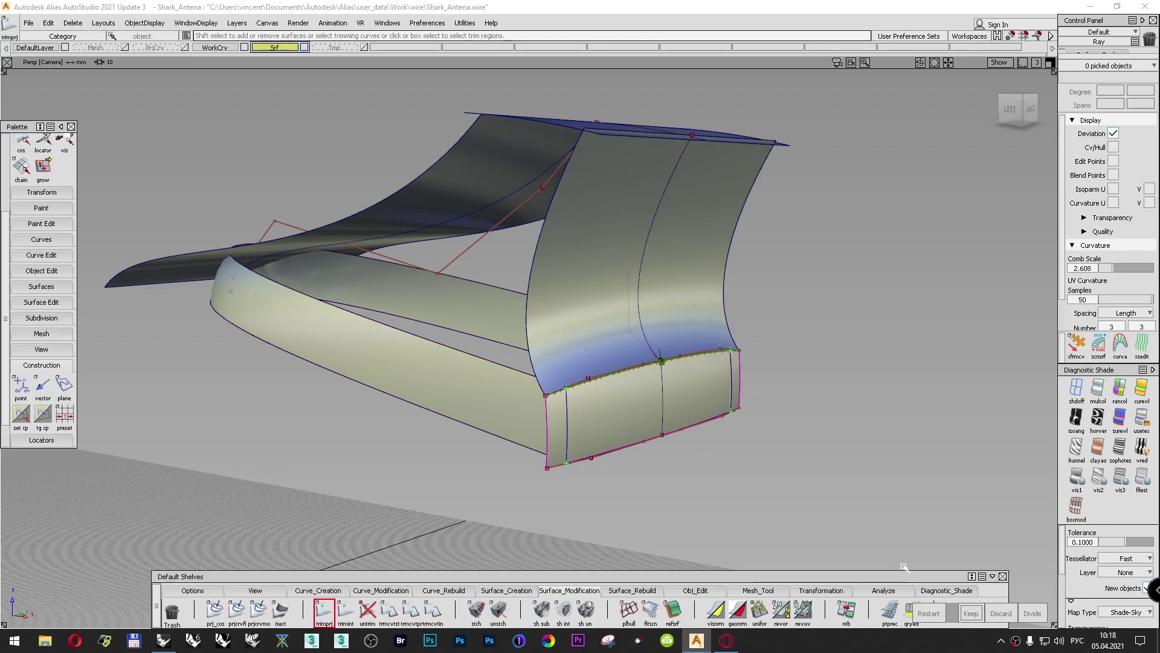
left_click(636, 418)
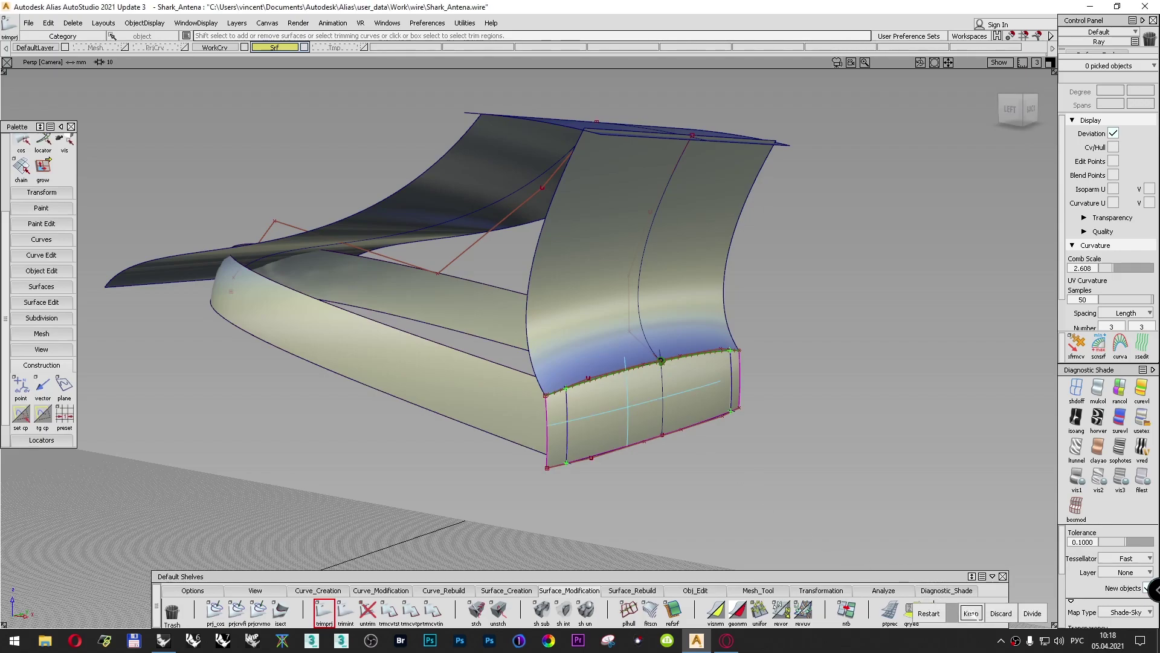
left_click(971, 614)
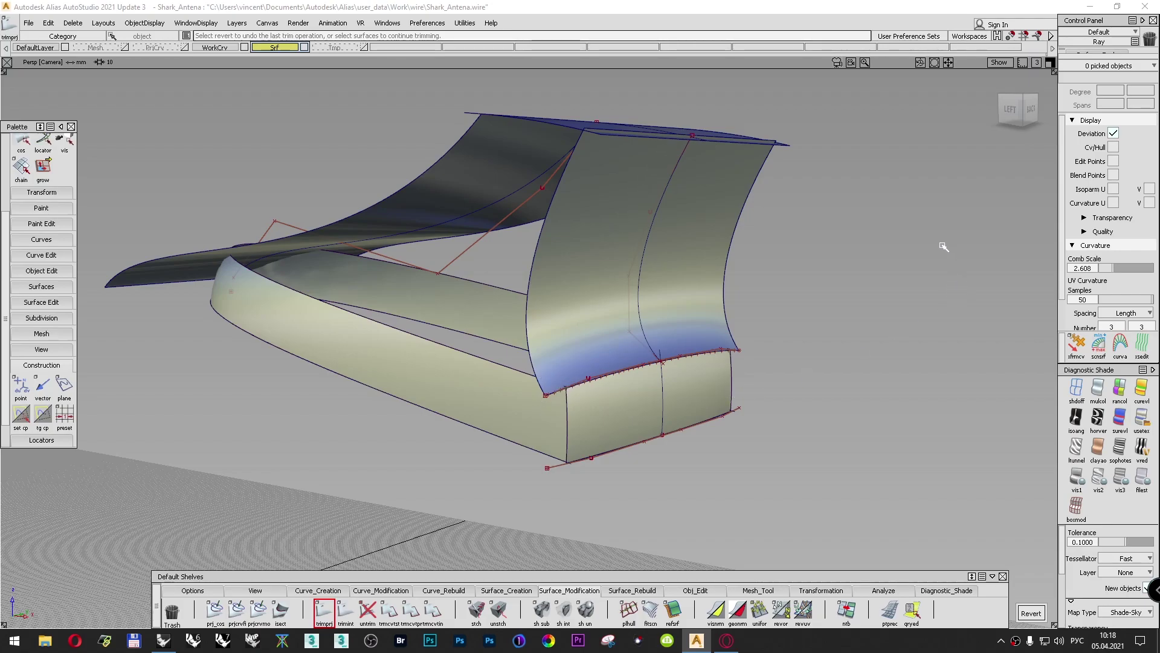
Step: Hide the WorkCrv layer and examine the trimmed corners where the side surface and lower rear wall meet the upper rear surface
left_click(244, 48)
left_click_drag(850, 288, 852, 256, "ctrl+shift")
left_click_drag(817, 305, 870, 311, "alt+shift")
left_click_drag(298, 470, 339, 470, "alt+shift")
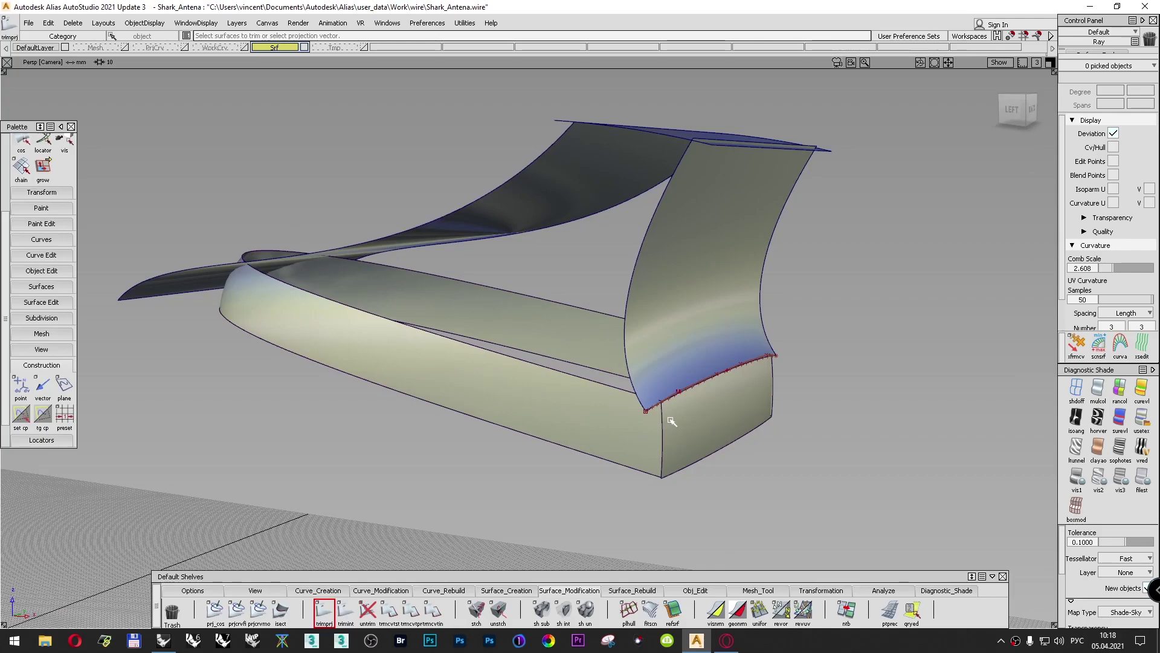
scroll(618, 386, "up", 2)
scroll(544, 379, "up", 3)
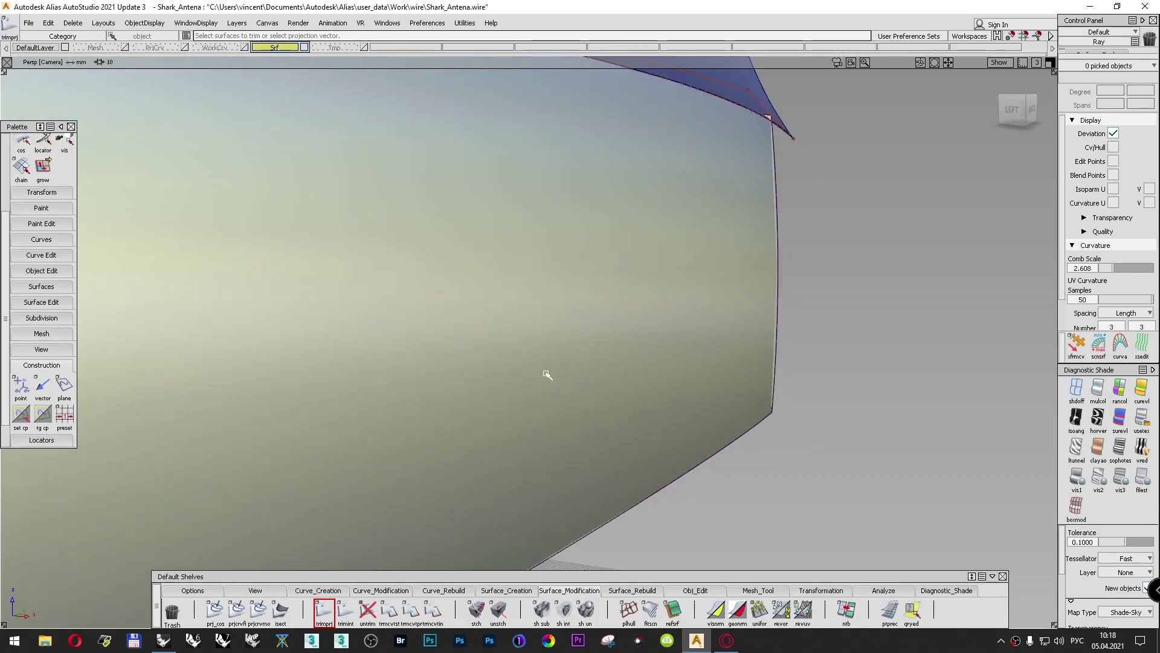
scroll(551, 383, "down", 1)
right_click_drag(396, 365, 455, 388, "alt+shift")
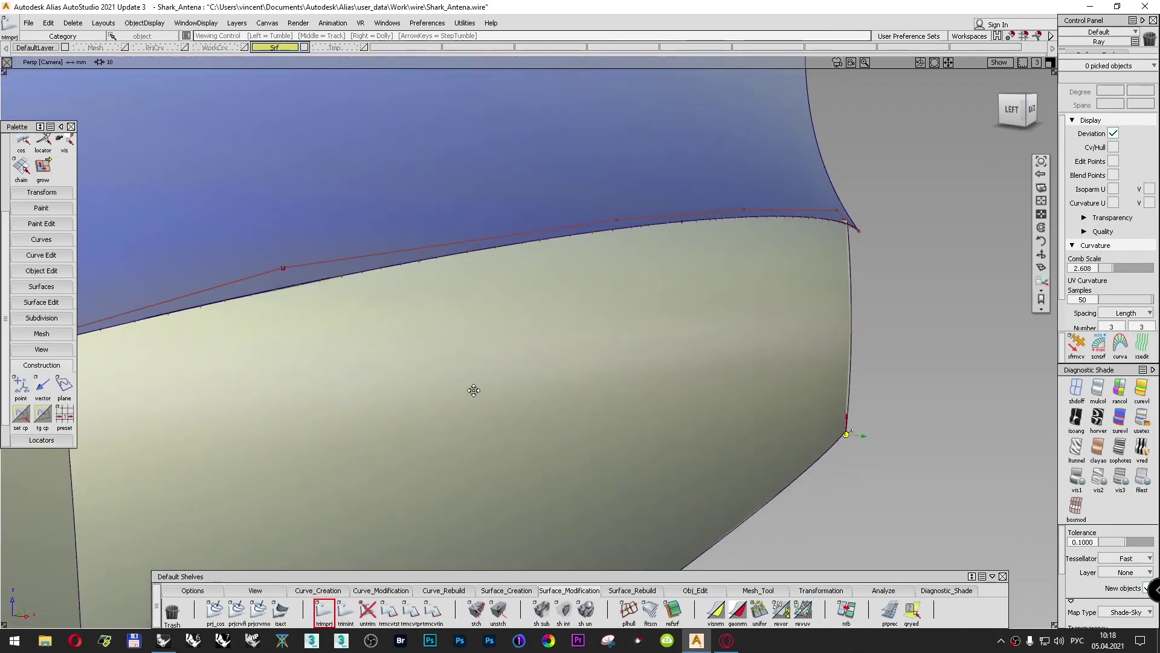
middle_click_drag(455, 389, 649, 373, "alt+shift")
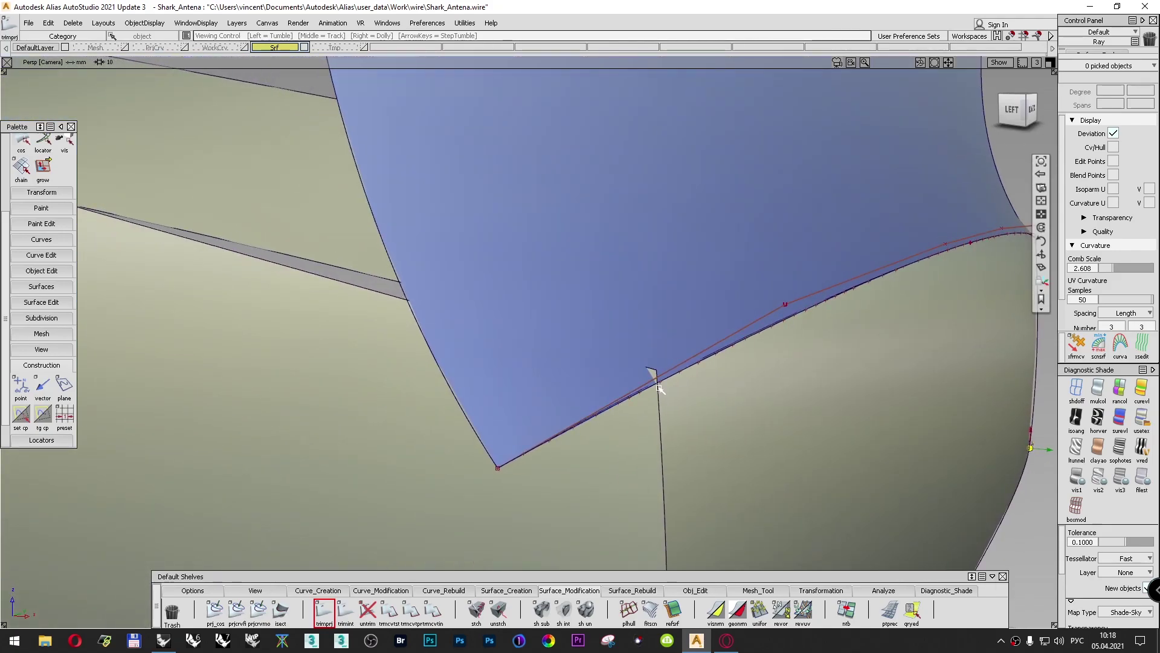
Step: In the left view, show the Mesh layer again, turn off the diagnostic shading and activate component picking
key("F6")
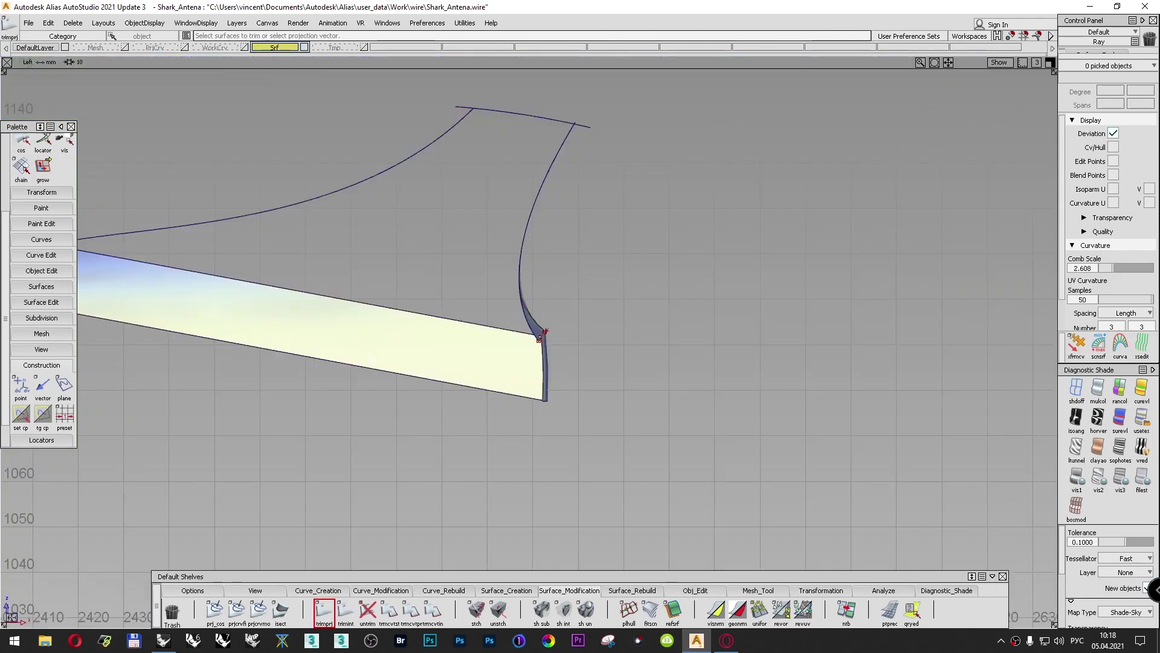
middle_click_drag(365, 336, 612, 363, "alt+shift")
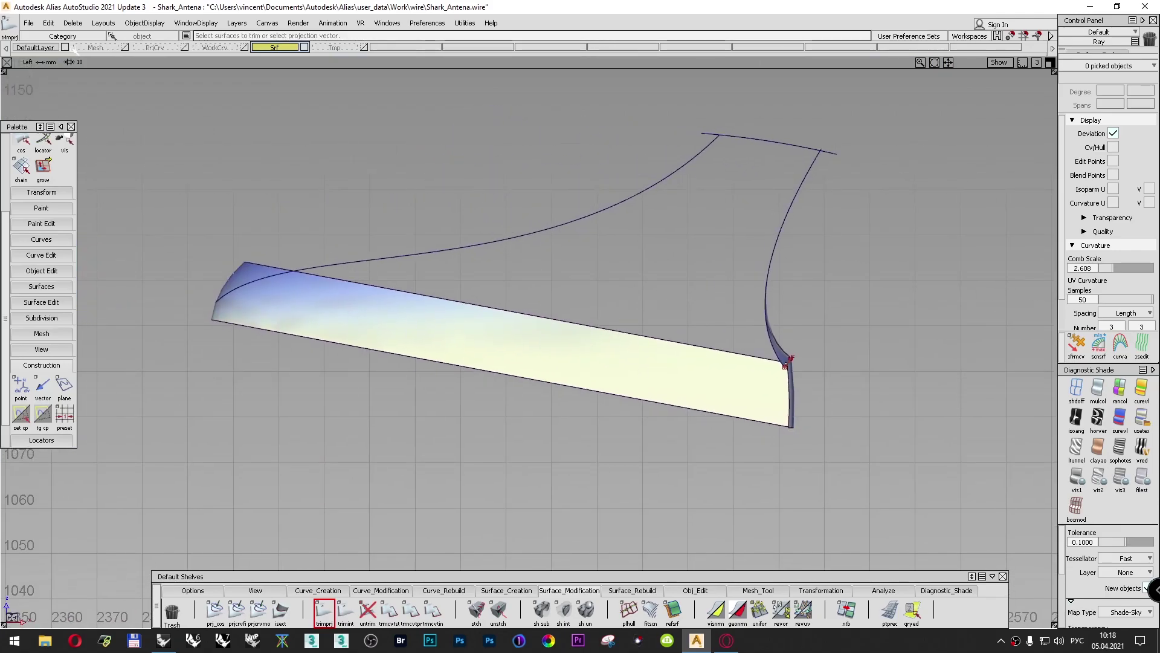
left_click(125, 46)
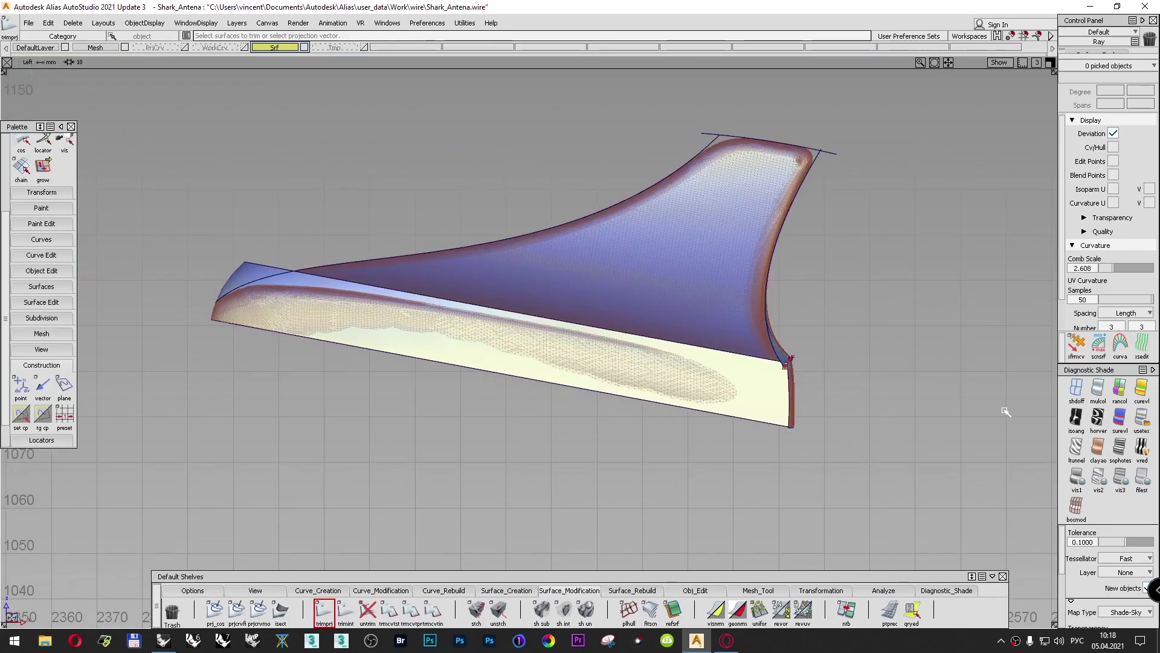
left_click(1077, 390)
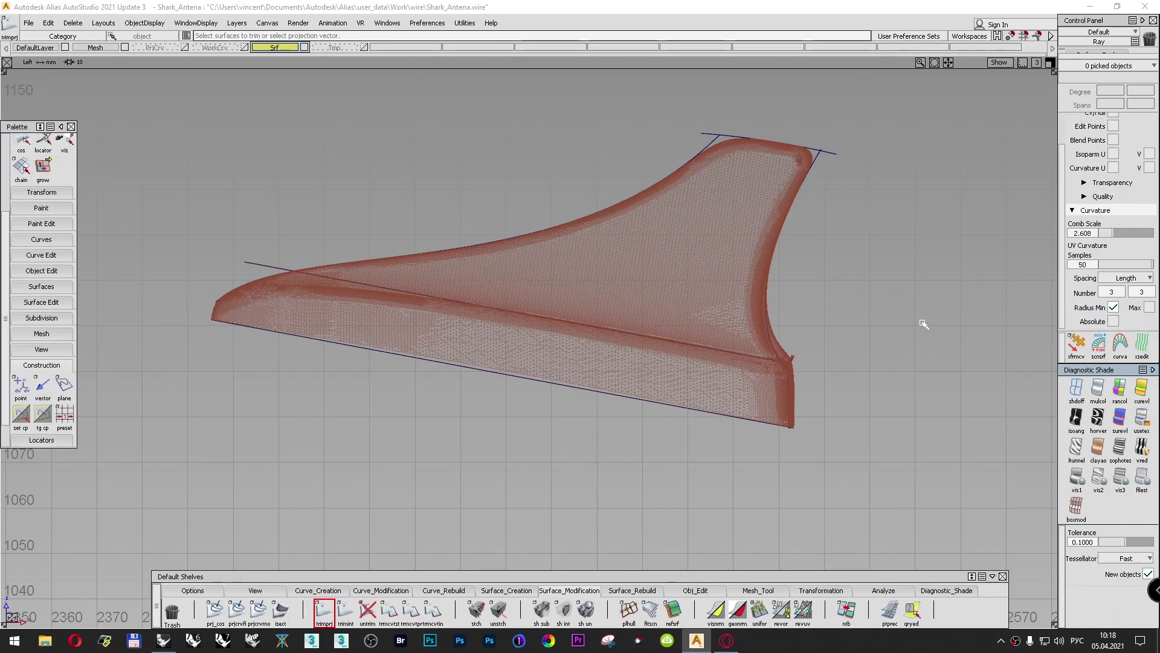
left_click_drag(916, 320, 920, 363, "ctrl+shift")
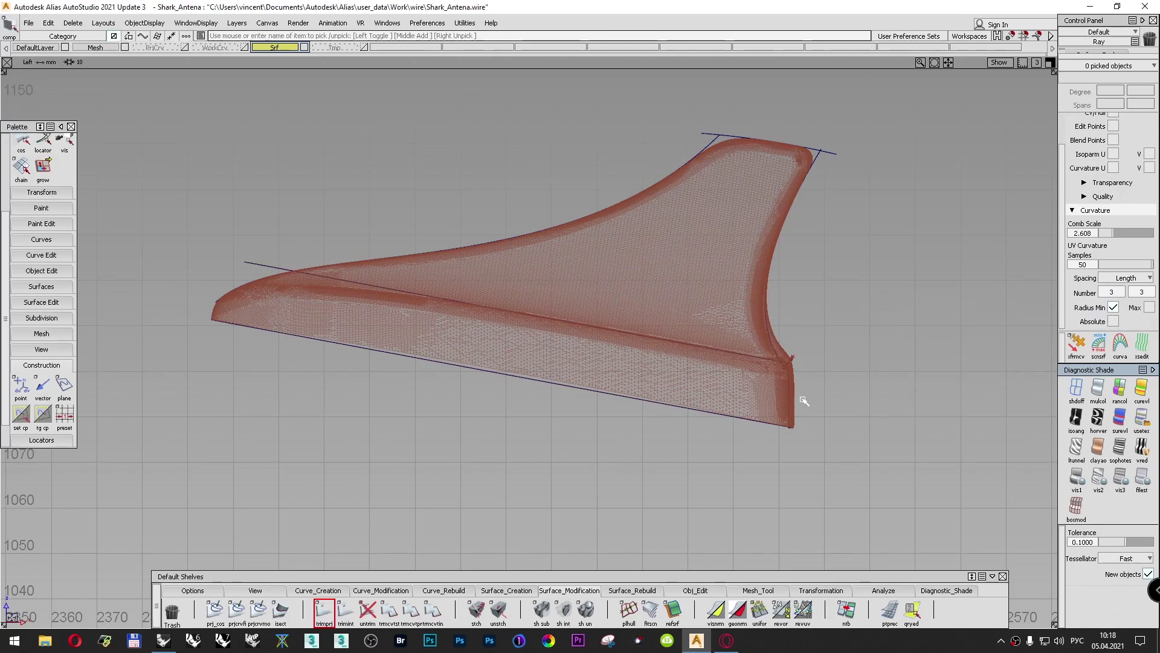
Step: Shade the mesh with curvature evaluation, set its curvature color scale to 0.025, and deselect it
left_click(693, 384)
left_click(1142, 390)
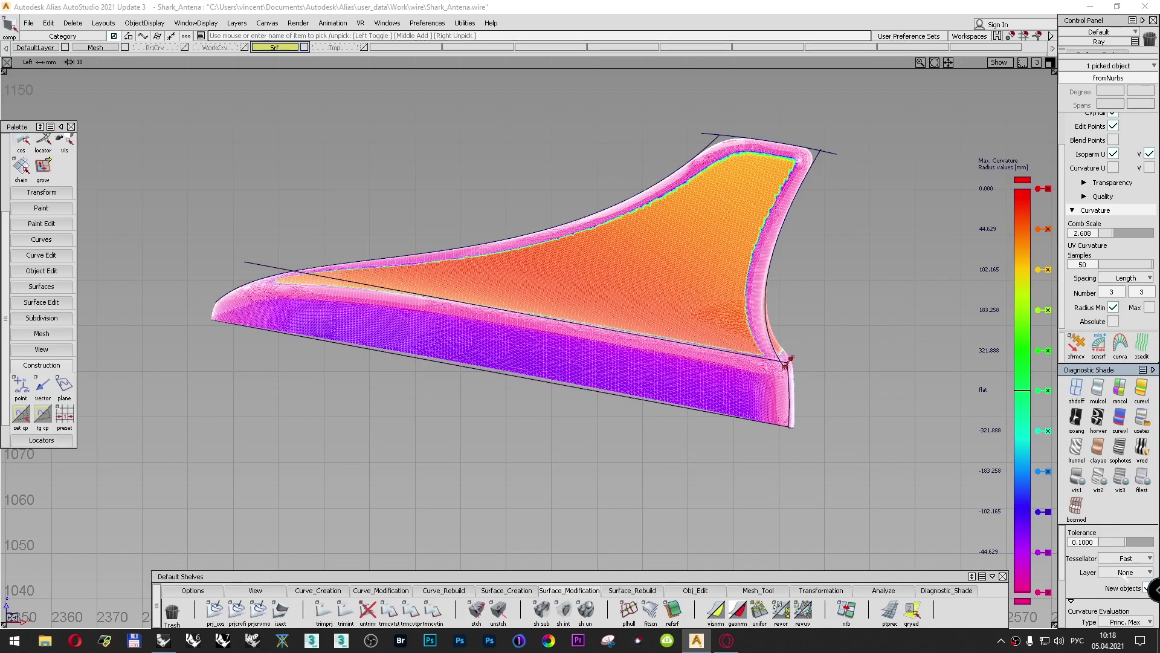
scroll(1125, 572, "down", 3)
left_click_drag(1141, 568, 1122, 571)
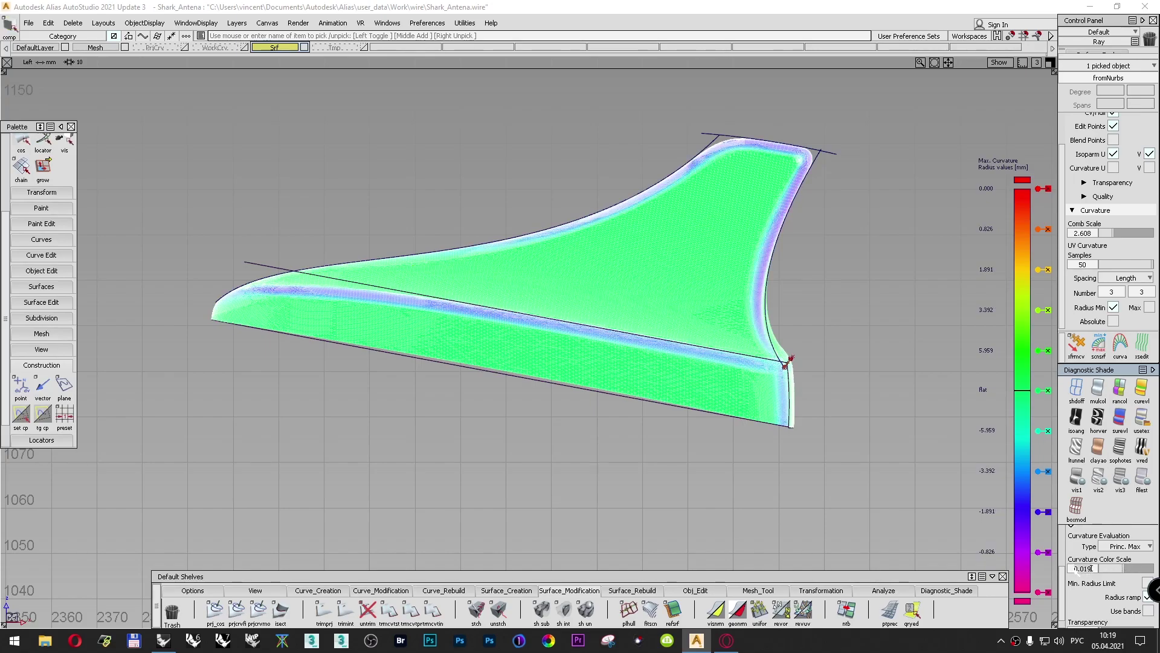
key("BackSpace")
key("BackSpace")
key("BackSpace")
type("25")
key("Return")
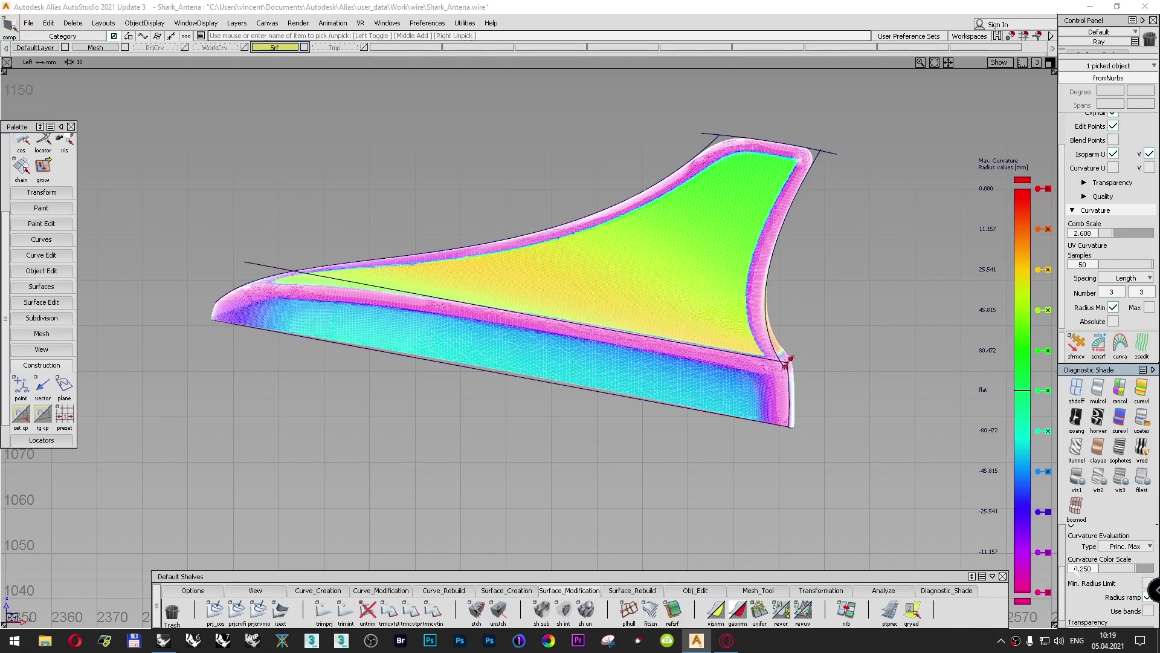
left_click_drag(1092, 568, 1057, 571)
type("0.025")
key("Return")
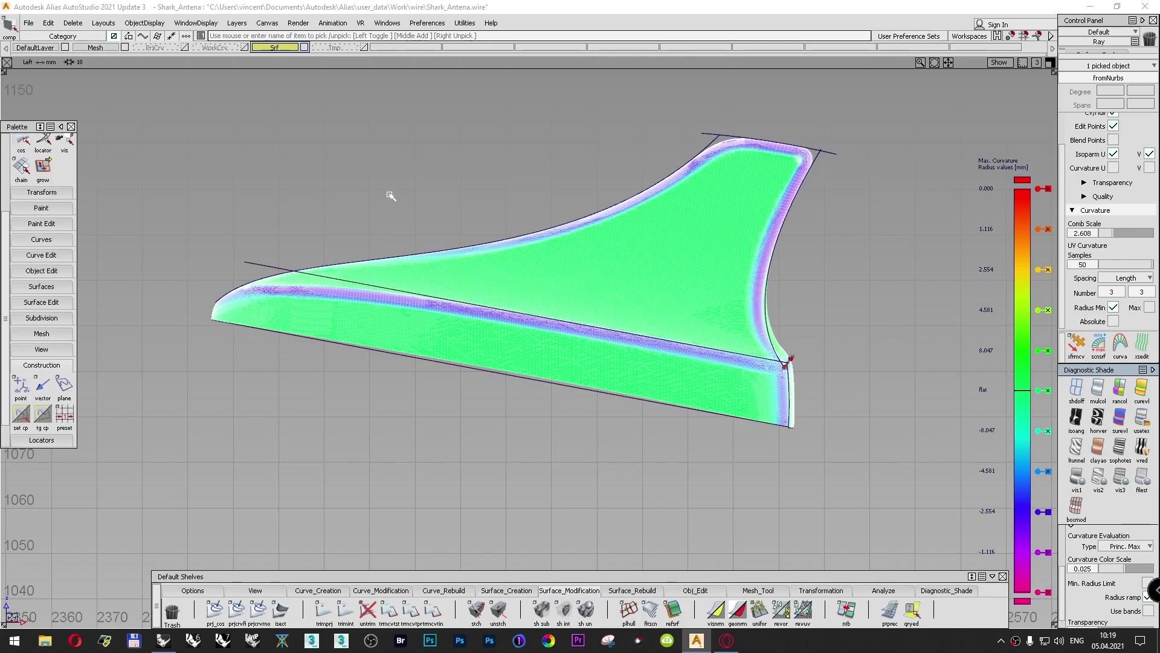
left_click(397, 169)
Step: In the perspective view, place a construction point on rail_surf at the corner where the side surface meets the rear wall
key("F8")
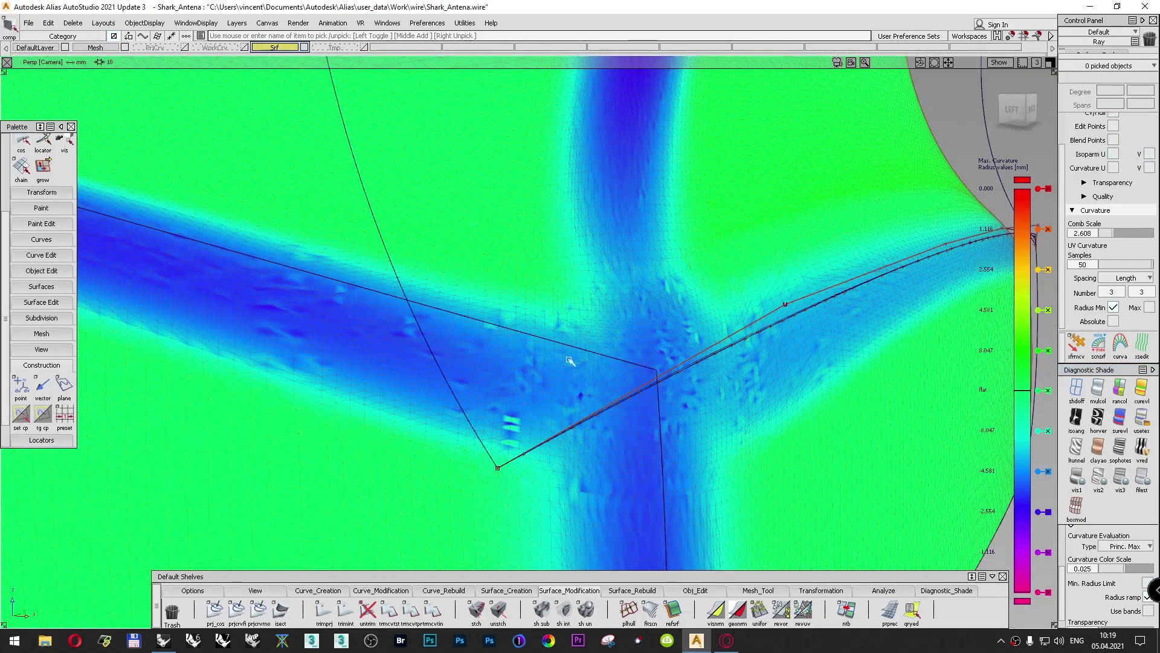
left_click(21, 385)
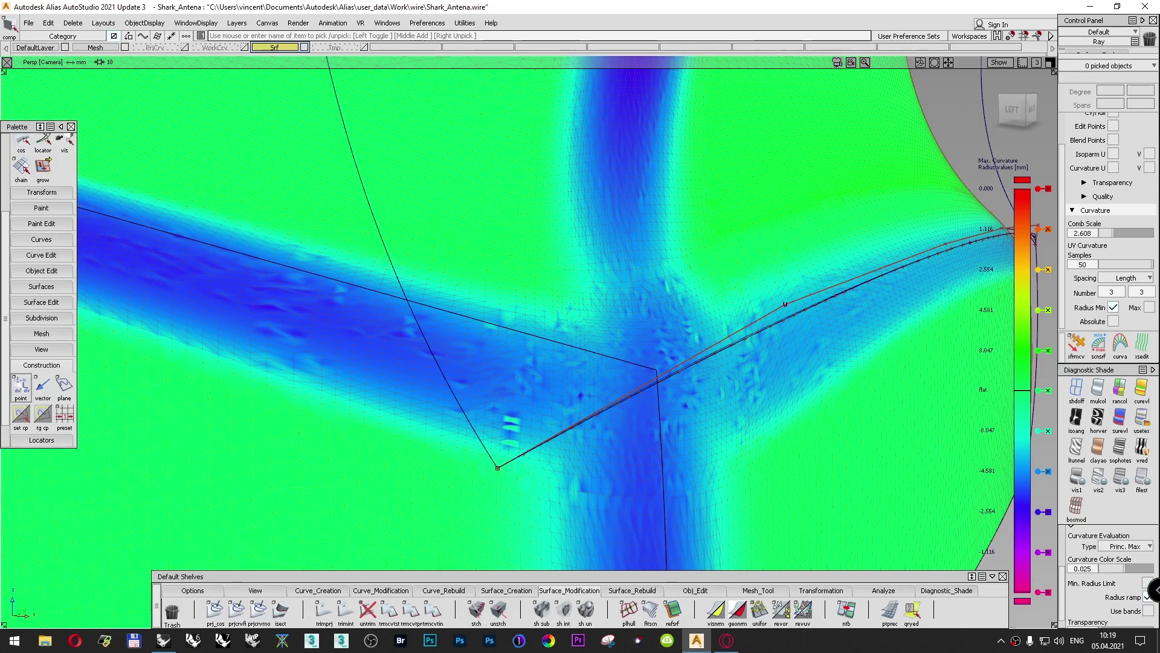
left_click(659, 409)
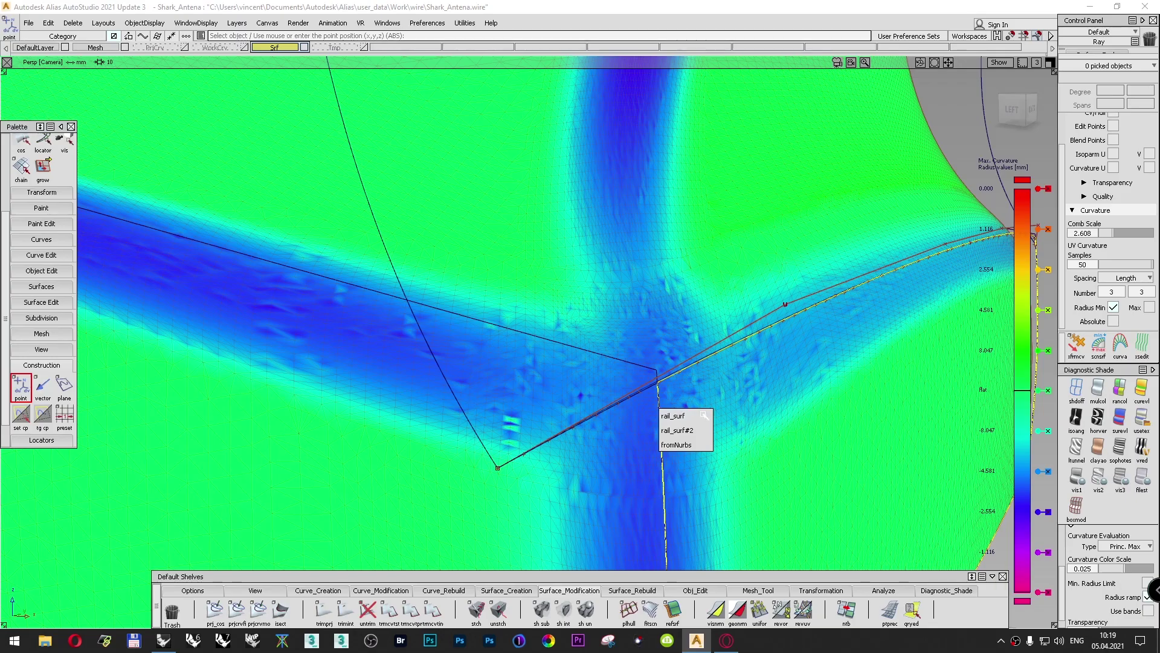
left_click(706, 415)
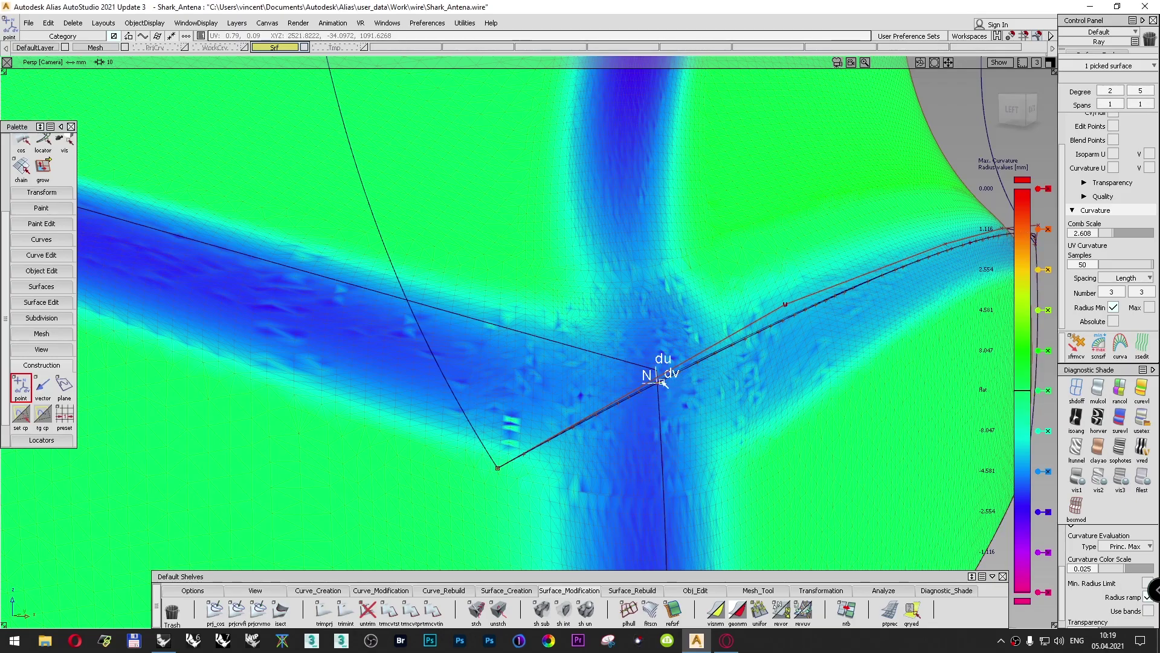
left_click(658, 383)
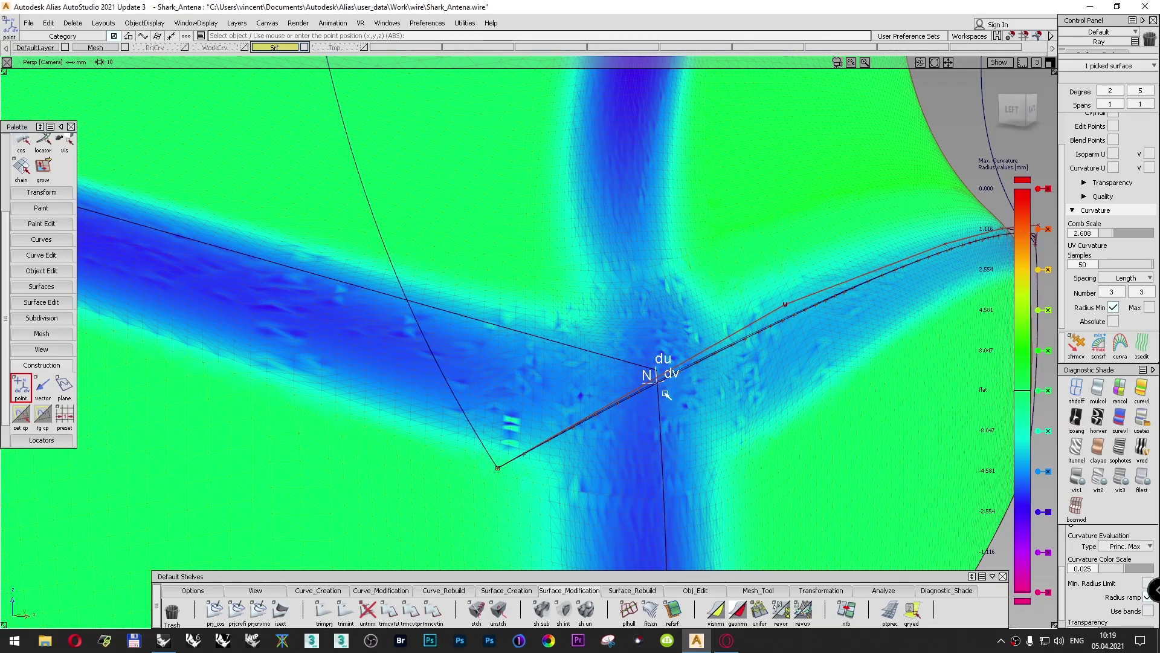
Step: Clear the selection in the left view and activate the degree 1 edit point curve tool
key("F6")
left_click_drag(863, 284, 864, 256, "ctrl+shift")
left_click(331, 590)
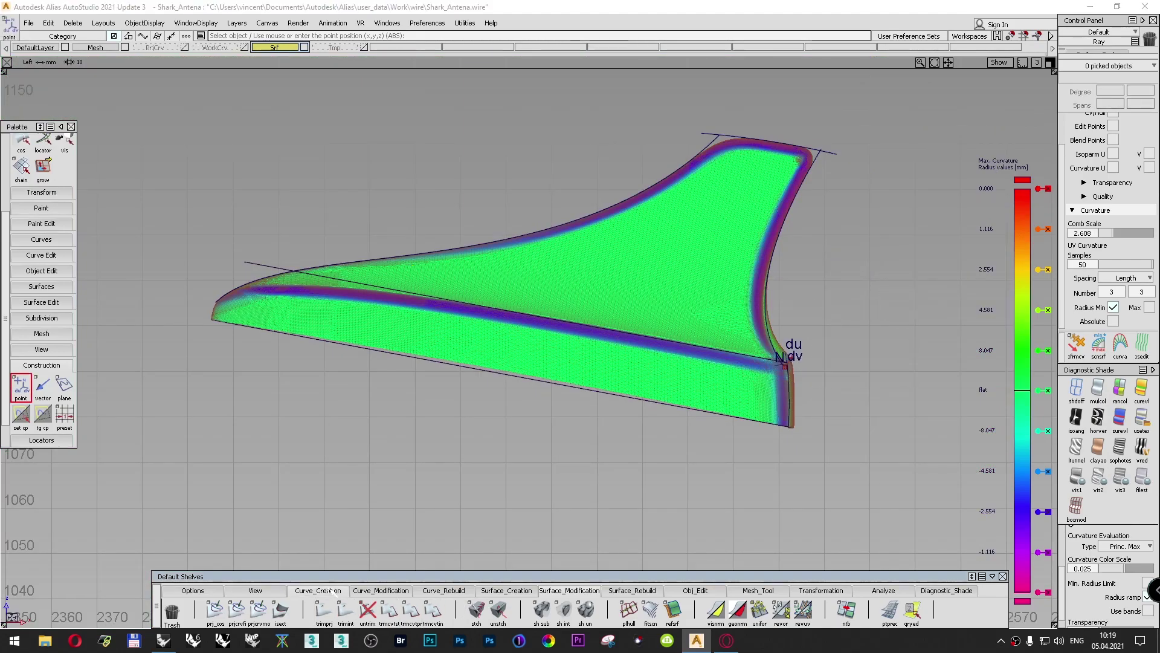
left_click(318, 590)
left_click(390, 610)
left_click_drag(797, 373, 834, 361)
key("Delete")
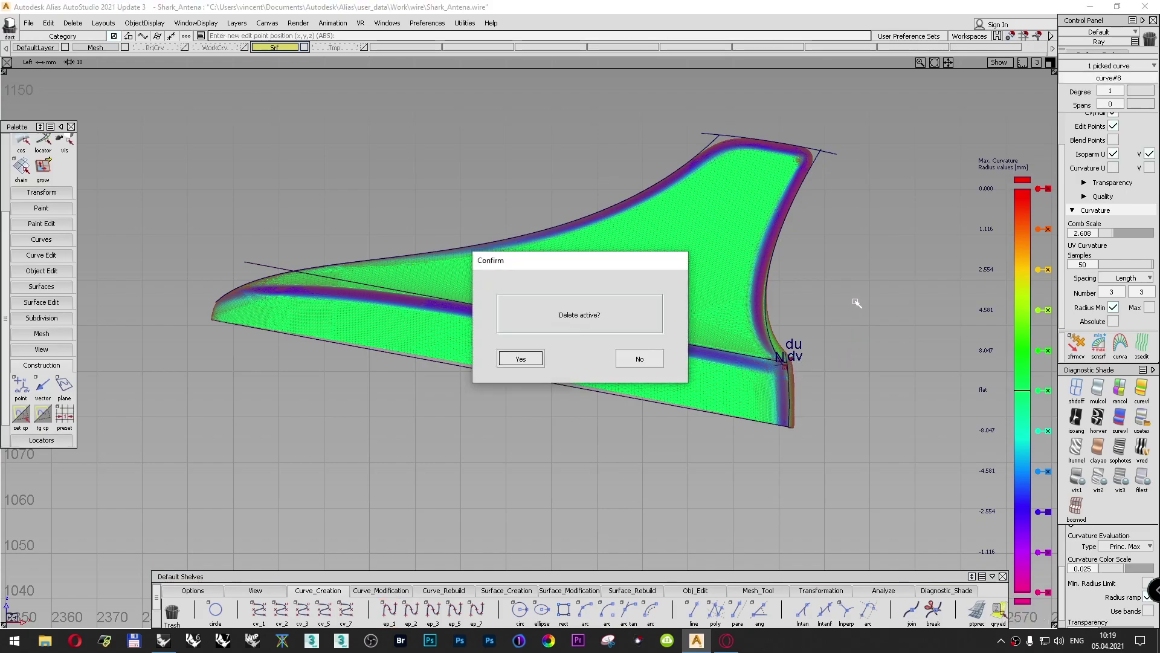
key("Return")
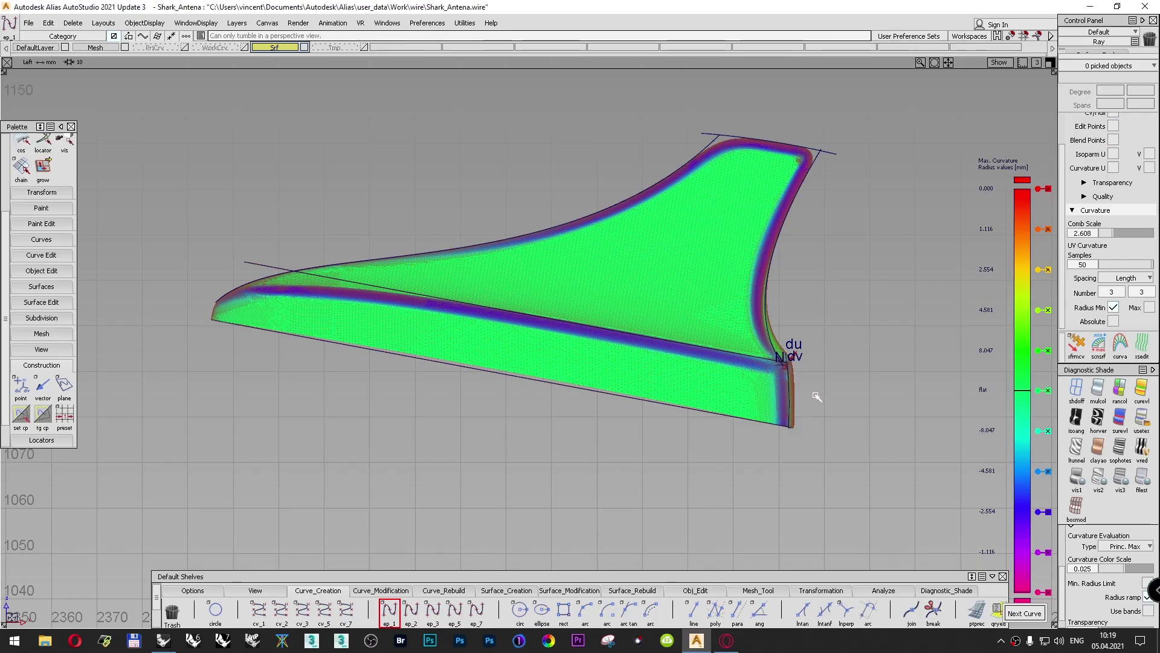
Step: Start the degree 1 edit point curve snapped to the construction point at the rear corner
right_click_drag(815, 396, 844, 303, "alt+shift")
middle_click_drag(807, 346, 298, 348, "alt+shift")
right_click_drag(531, 388, 588, 287, "alt+shift")
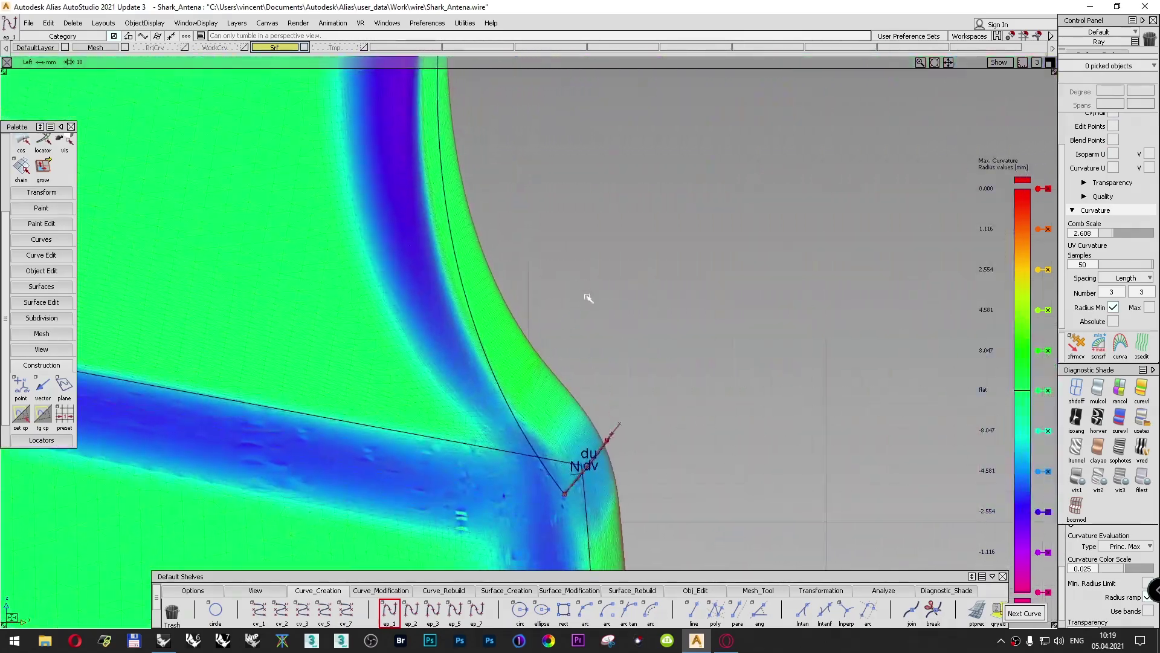
middle_click_drag(574, 465, 617, 332, "alt+shift")
right_click_drag(616, 332, 689, 217, "alt+shift")
middle_click_drag(872, 344, 635, 331, "alt+shift")
right_click_drag(635, 331, 687, 233, "alt+shift")
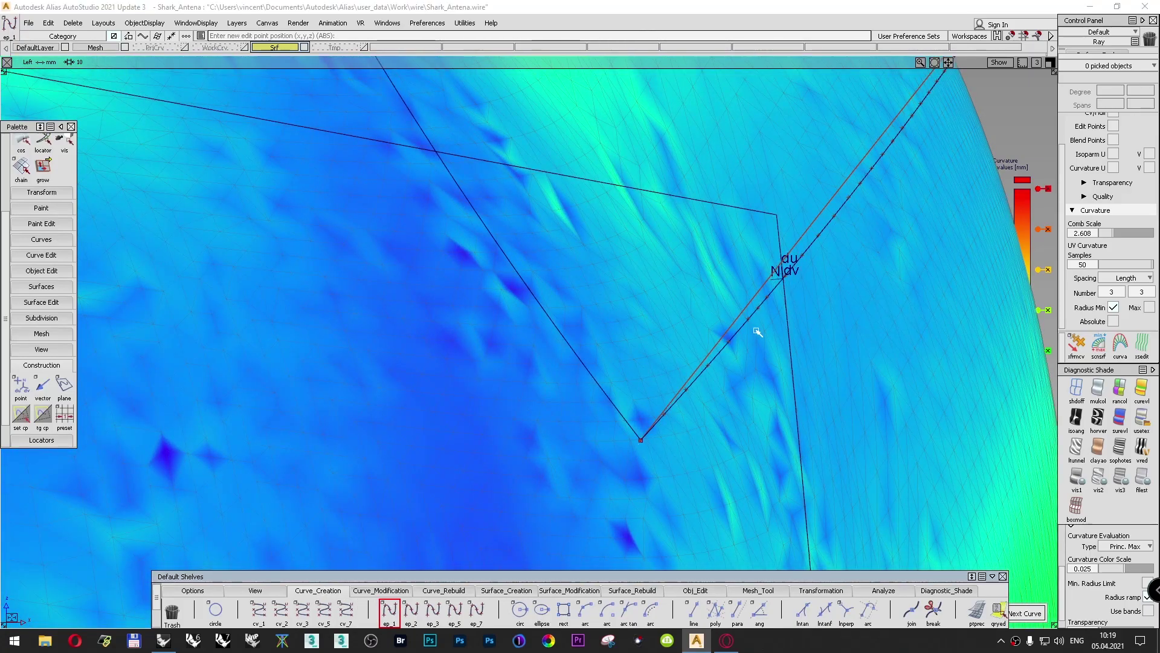
left_click(787, 280)
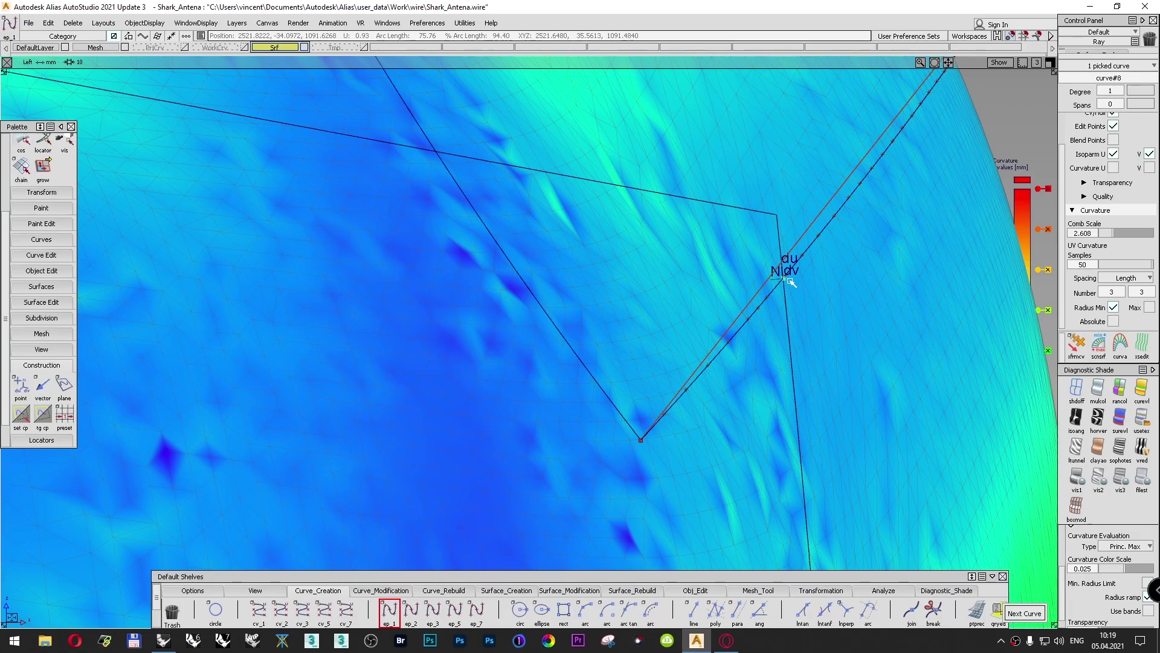
Step: Place the curve's second edit point on the front edge of the side surface, near the antenna's front tip
right_click_drag(847, 289, 321, 404, "alt+shift")
middle_click_drag(321, 404, 717, 427, "alt+shift")
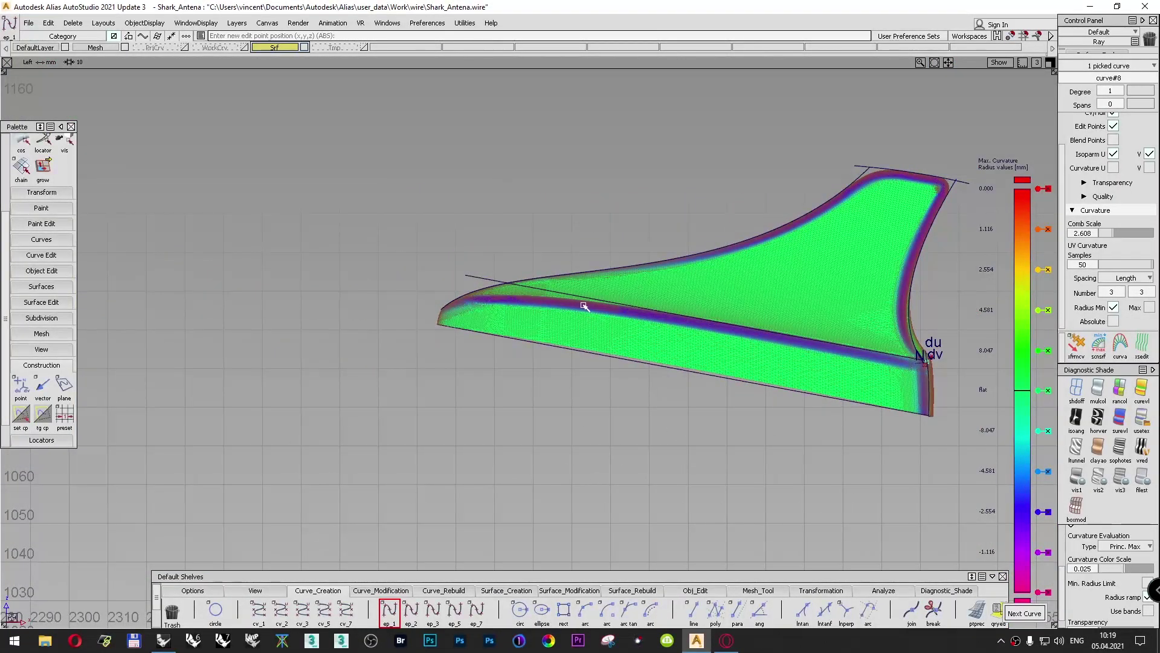
middle_click_drag(388, 282, 424, 282)
key("ctrl+z")
left_click_drag(474, 294, 440, 308)
right_click_drag(457, 336, 472, 289, "alt+shift")
middle_click_drag(470, 290, 403, 299, "alt+shift")
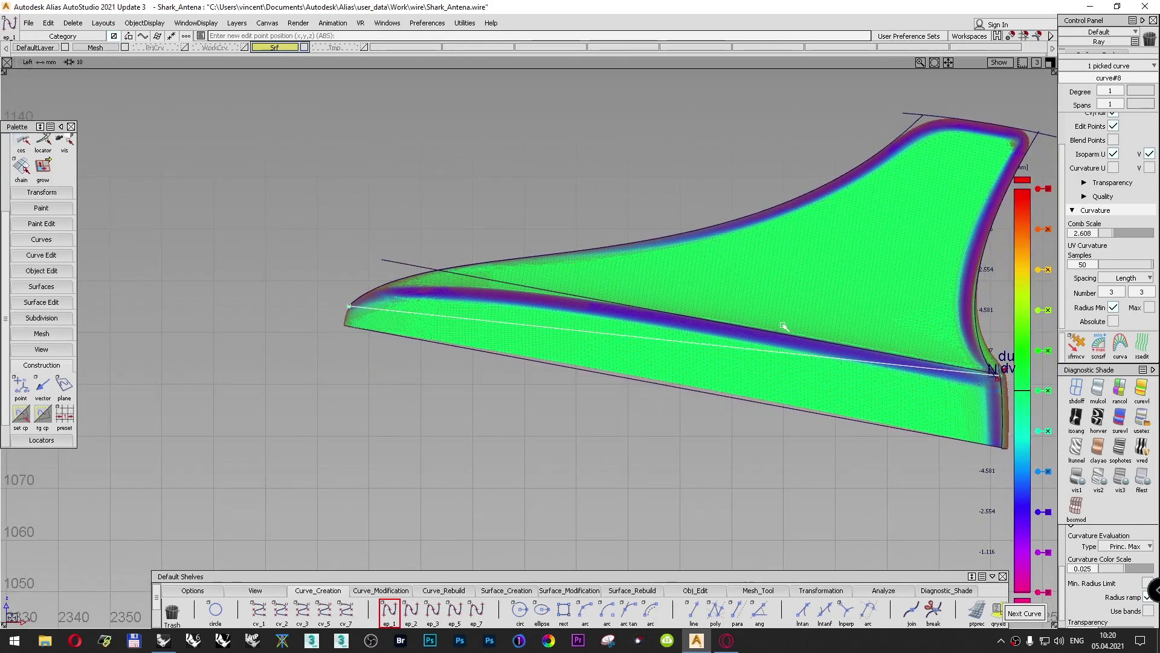
Step: Set the degree of the new line along the side surface to 2
right_click(1102, 92)
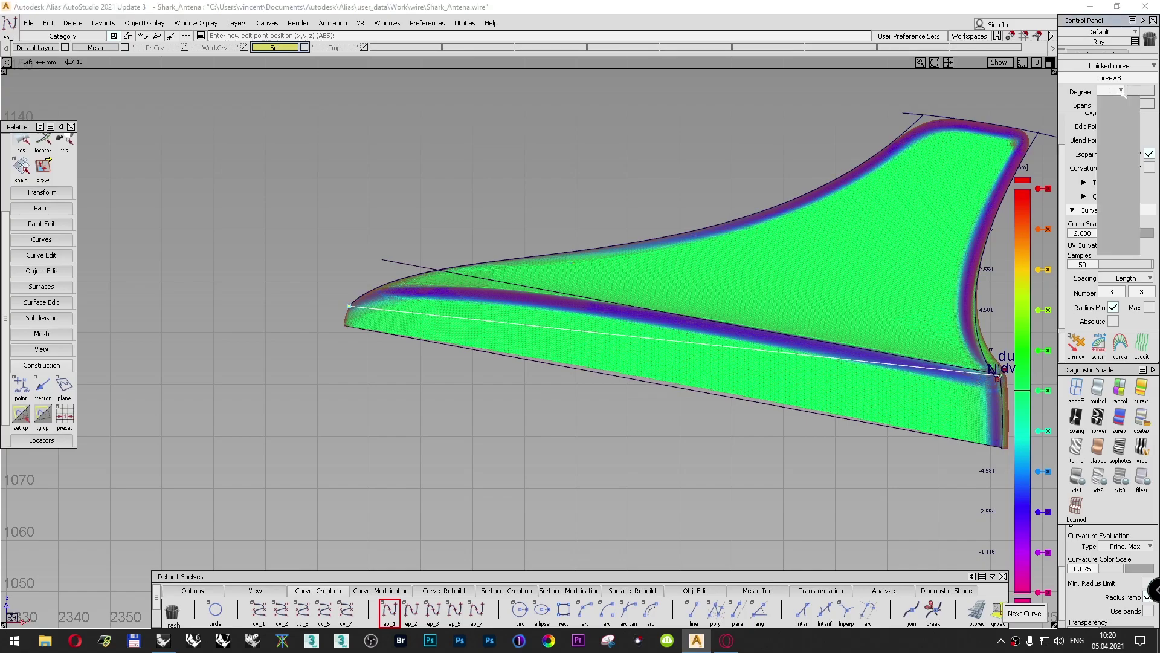
left_click(1111, 111)
left_click(711, 400)
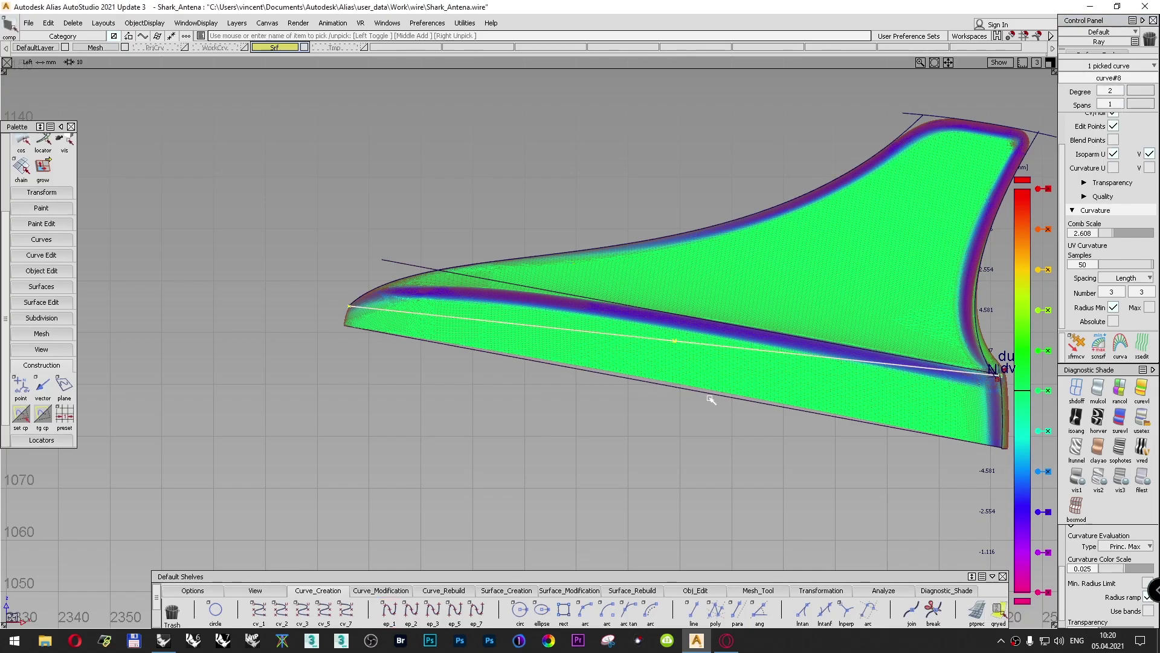
Step: Move the curve's middle CV forward and up so the curve follows the mesh's dark high-curvature band
left_click_drag(629, 147, 629, 120, "ctrl+shift")
left_click_drag(628, 129, 664, 128, "ctrl+shift")
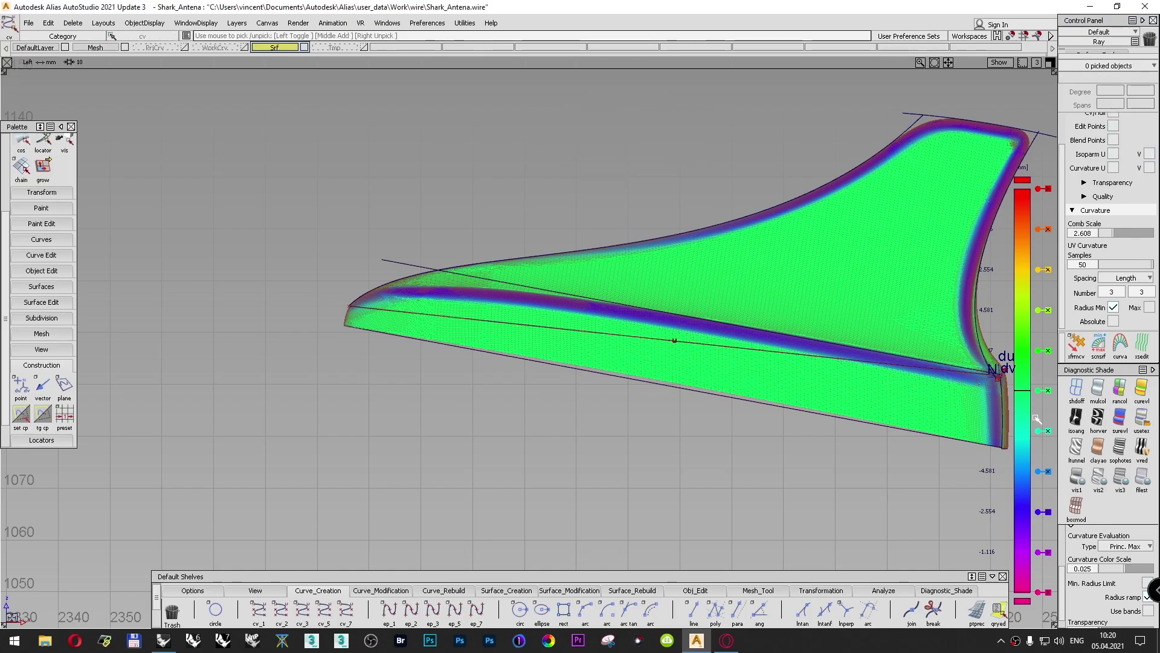
left_click(675, 340)
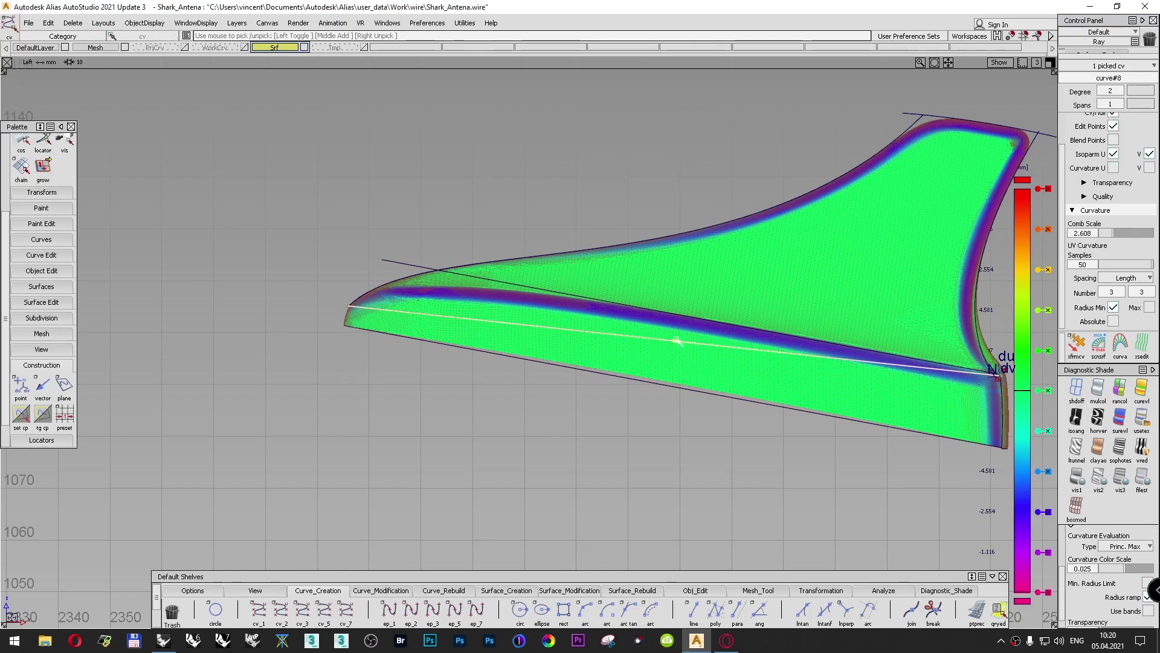
middle_click_drag(648, 169, 648, 142, "ctrl+shift")
right_click_drag(652, 174, 652, 171)
left_click_drag(653, 172, 653, 150)
middle_click_drag(738, 181, 524, 171)
right_click_drag(524, 171, 522, 127)
middle_click_drag(564, 132, 553, 130)
right_click_drag(533, 132, 532, 125)
middle_click_drag(544, 131, 537, 130)
right_click_drag(539, 132, 462, 140)
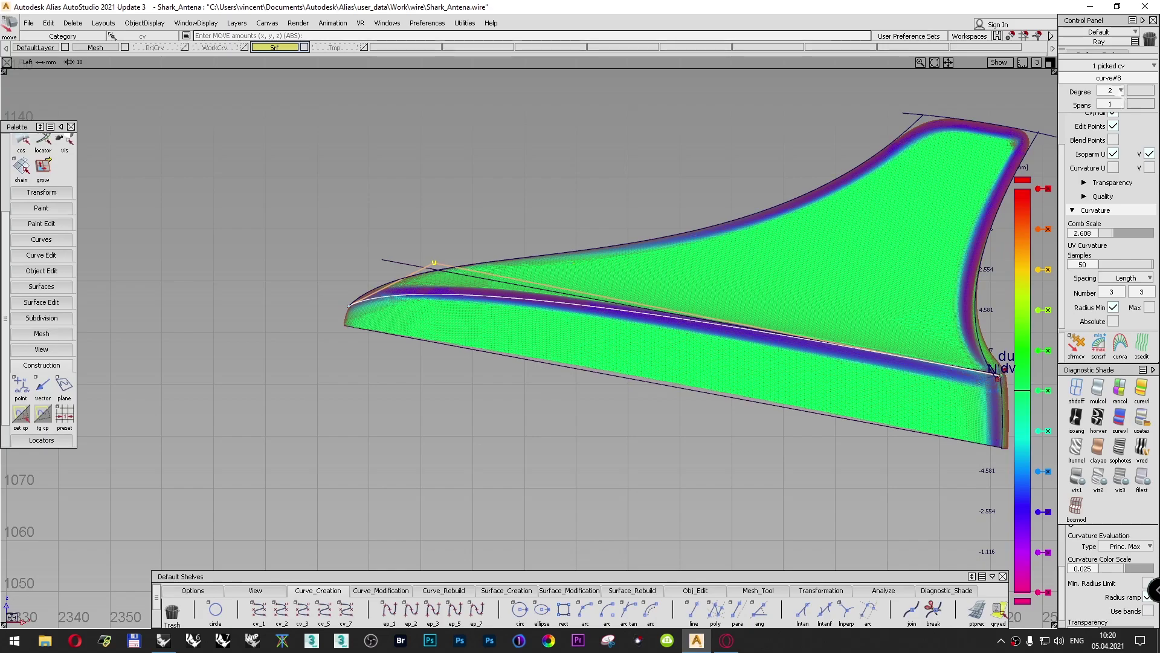
Step: Raise the fitted curve's degree to 3
left_click(1112, 90)
left_click(1118, 103)
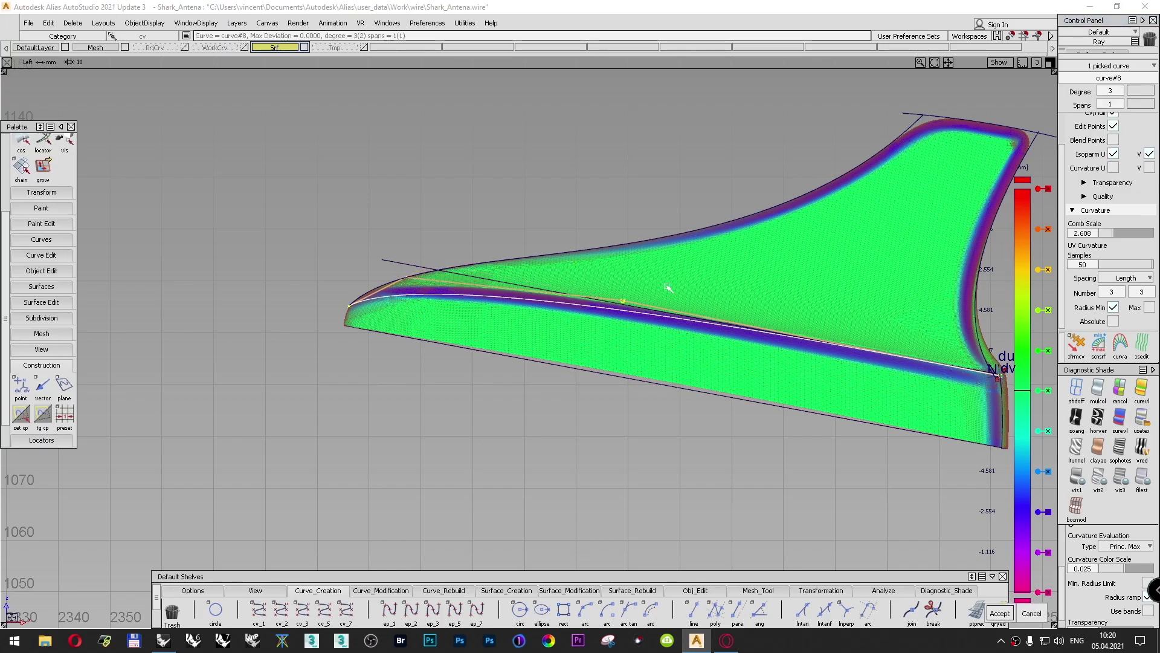
left_click(668, 288)
Step: Move the curve's rear inner CV forward and up to refine its fit along the mesh's high-curvature band
left_click_drag(592, 198, 586, 170, "ctrl+shift")
left_click(624, 300)
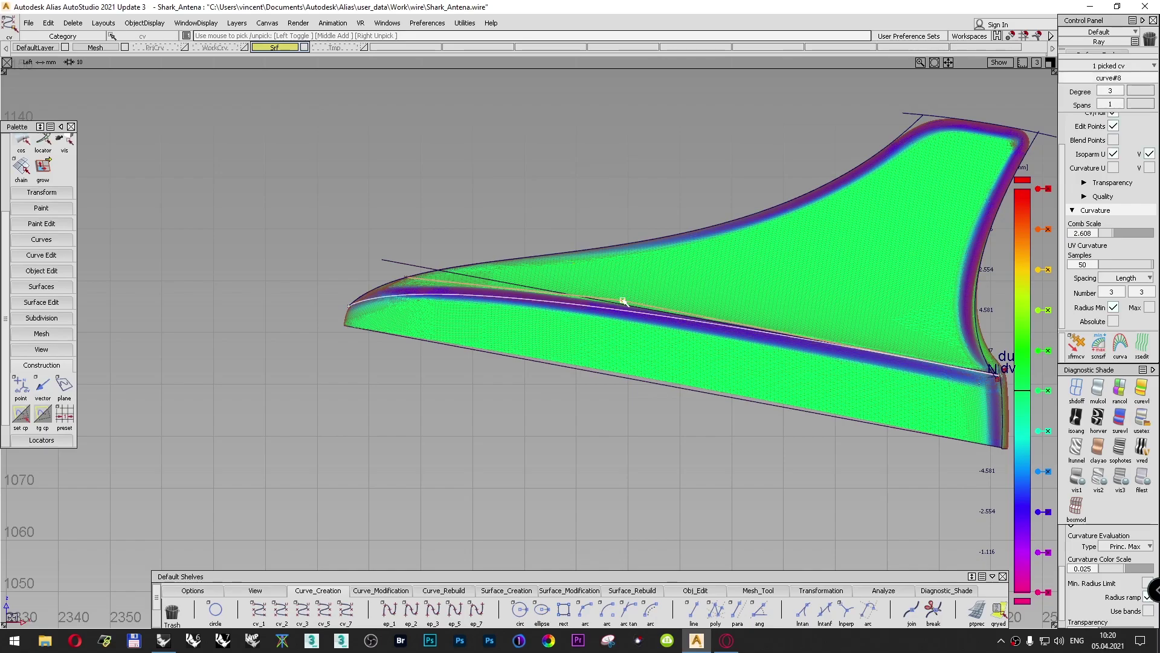
right_click_drag(629, 198, 629, 170, "ctrl+shift")
middle_click_drag(629, 224, 514, 205)
right_click_drag(497, 262, 497, 246)
middle_click_drag(497, 246, 481, 239)
right_click_drag(480, 239, 478, 233)
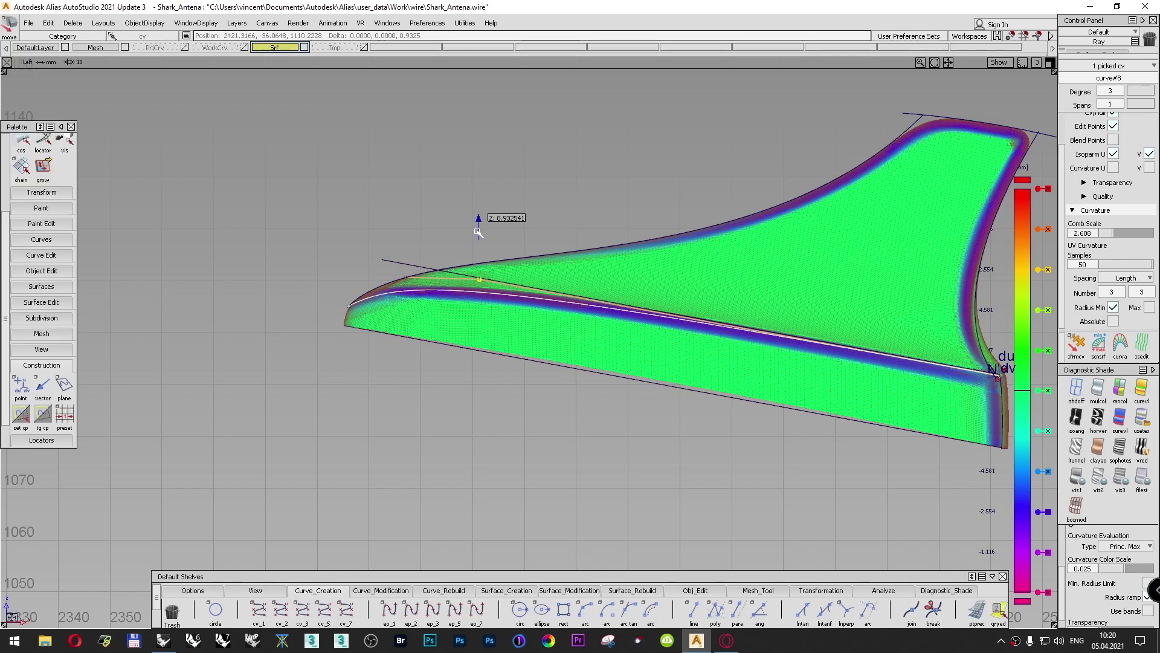
right_click_drag(478, 234, 478, 233)
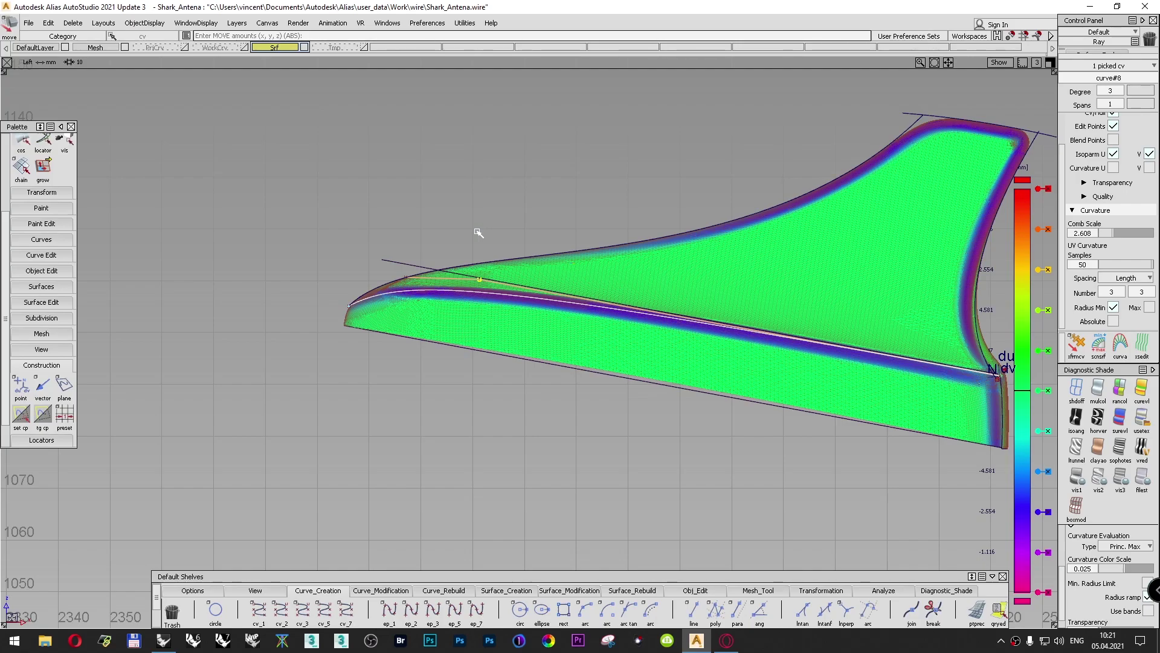
Step: Clear the selection, hide the Mesh layer and apply the user-texture diagnostic shading to the surfaces
left_click_drag(460, 204, 461, 179, "ctrl+shift")
right_click_drag(479, 183, 476, 221, "alt+shift")
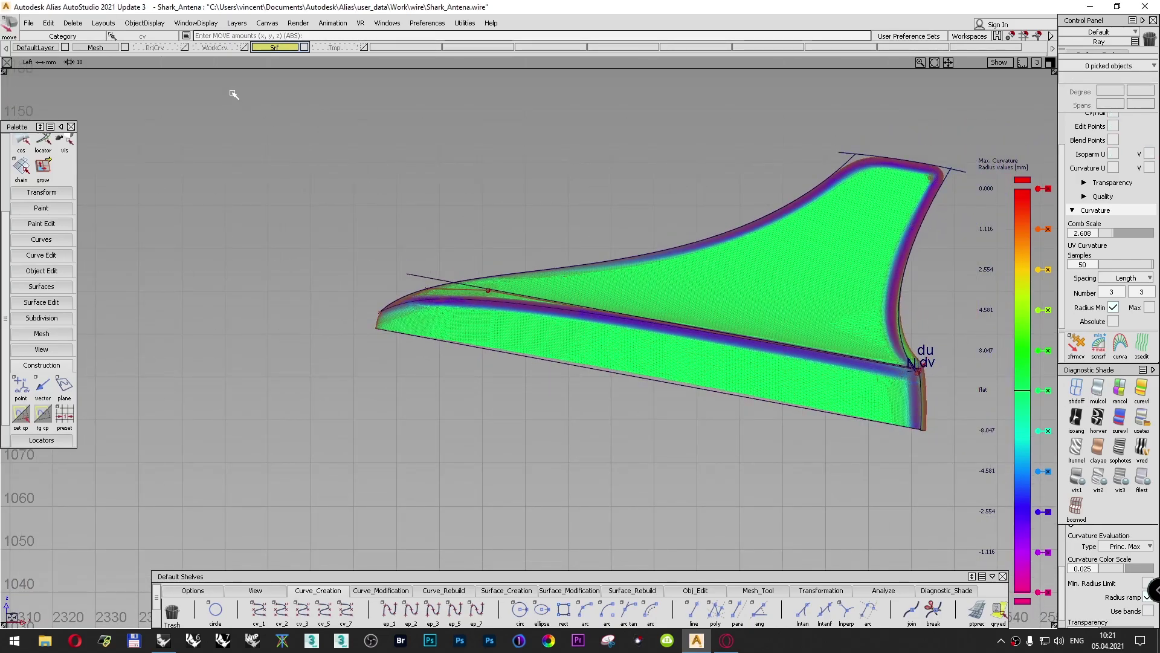
left_click(124, 48)
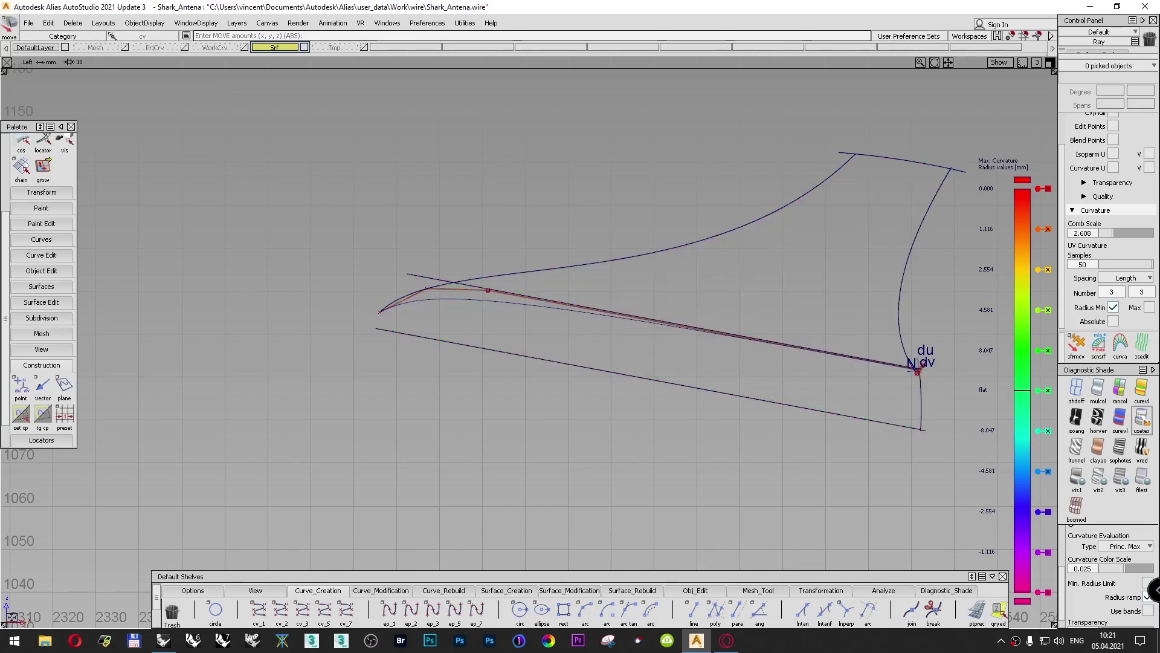
left_click(1141, 417)
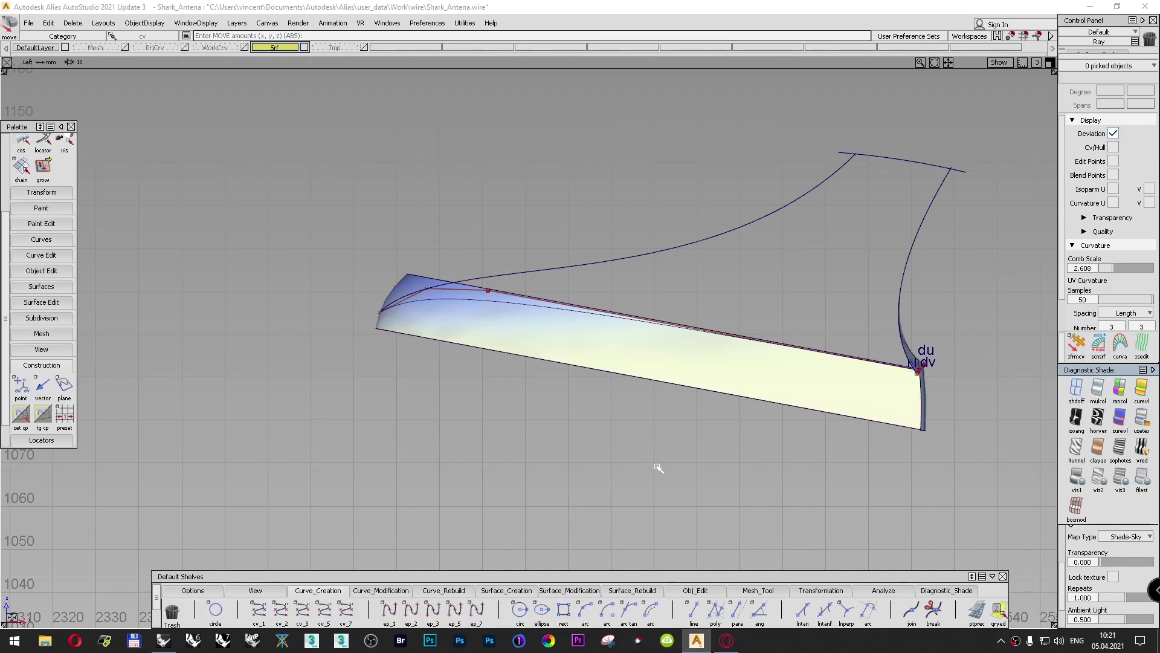
Step: Trim the base's side surface with the rail curve projected along Y, keeping the lower region
left_click(547, 591)
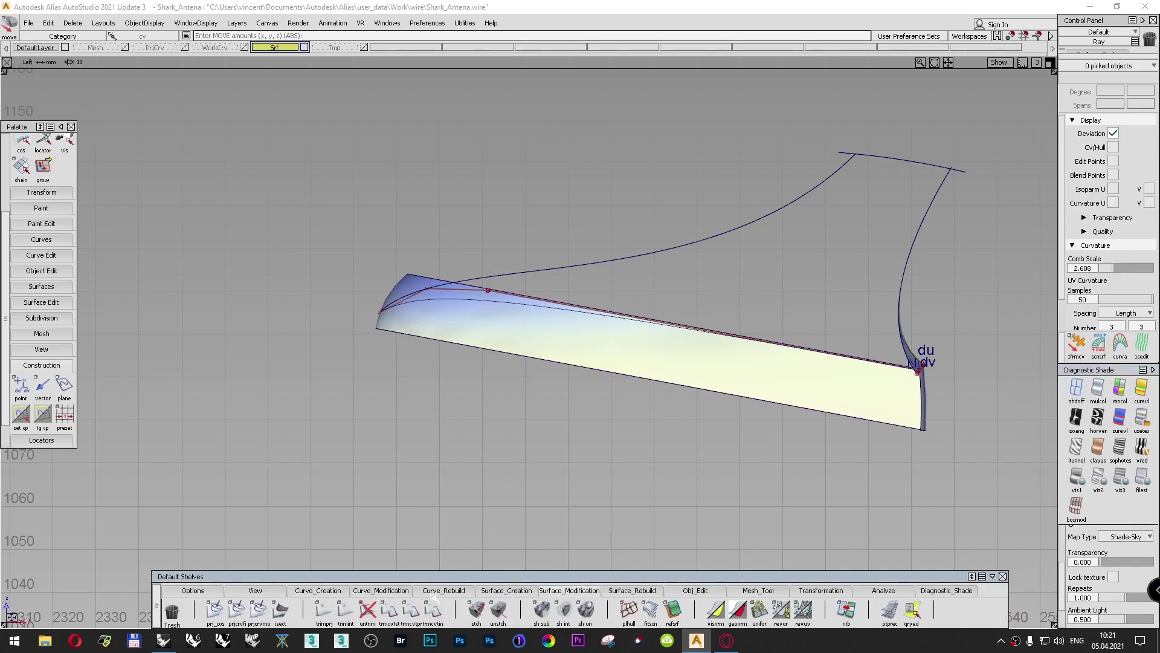
left_click(324, 610)
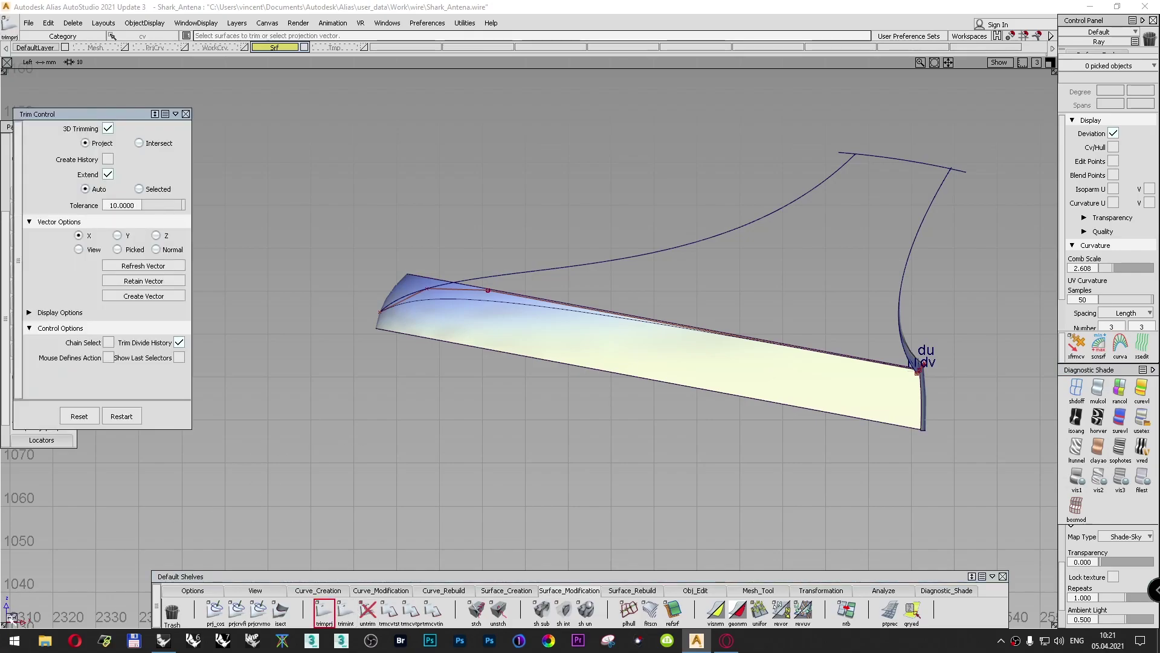
left_click(117, 235)
left_click(683, 366)
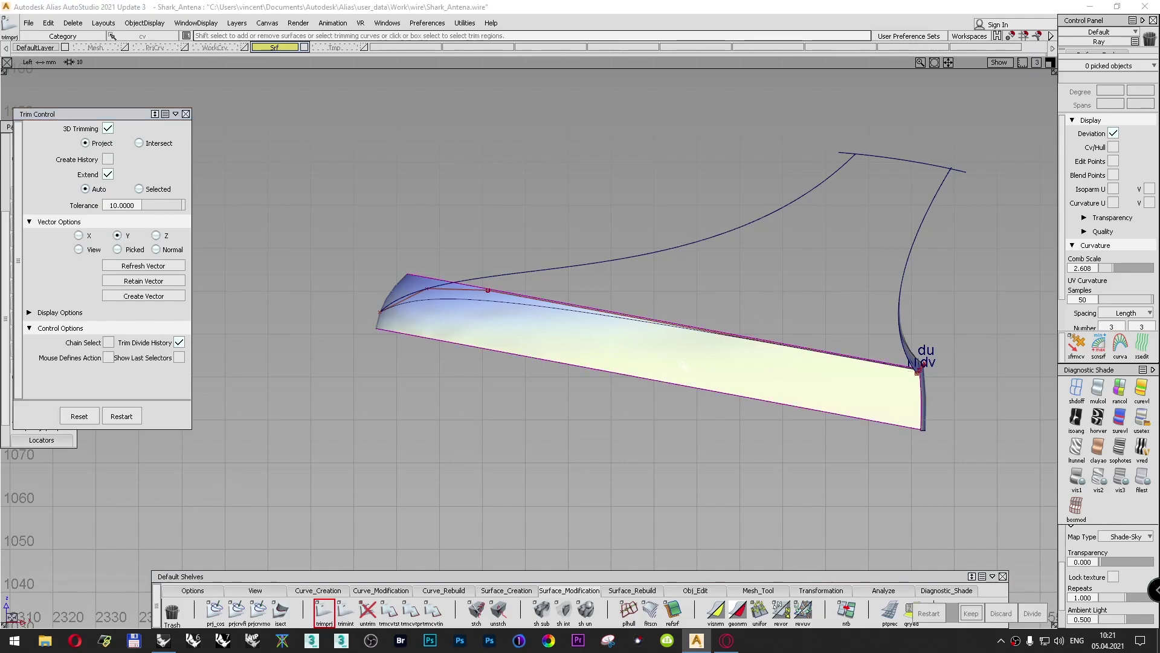
left_click(522, 306)
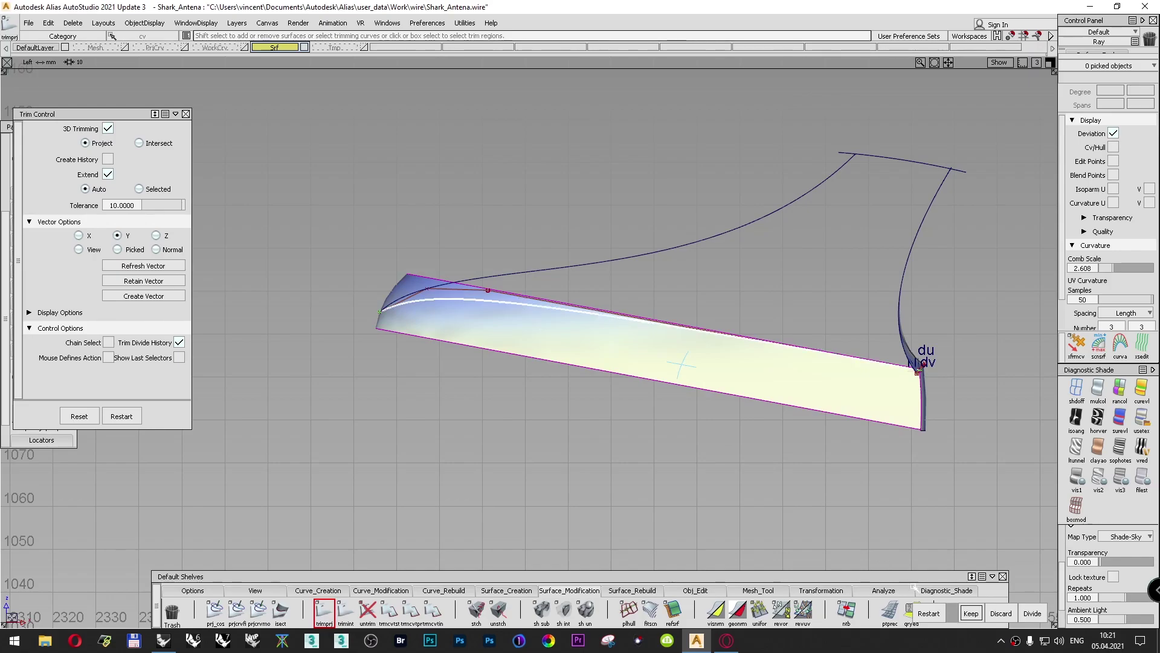
left_click(971, 614)
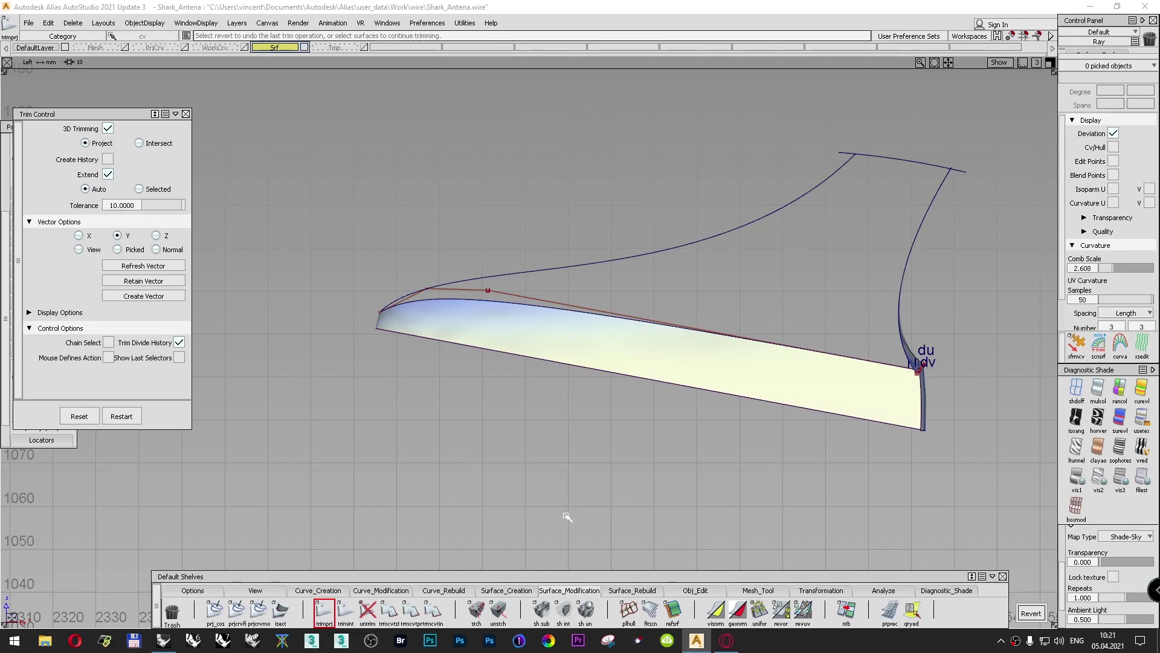
left_click(186, 113)
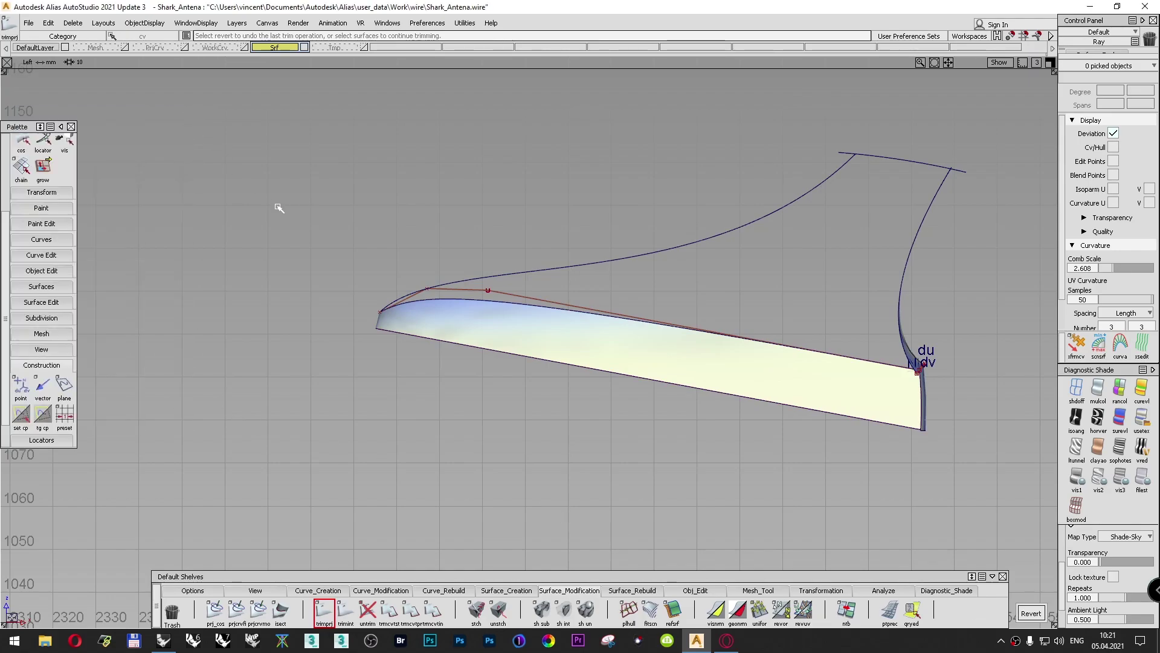
Step: In the perspective view, assign the two construction curves along the base to the WorkCrv layer
left_click_drag(330, 191, 326, 161, "ctrl+shift")
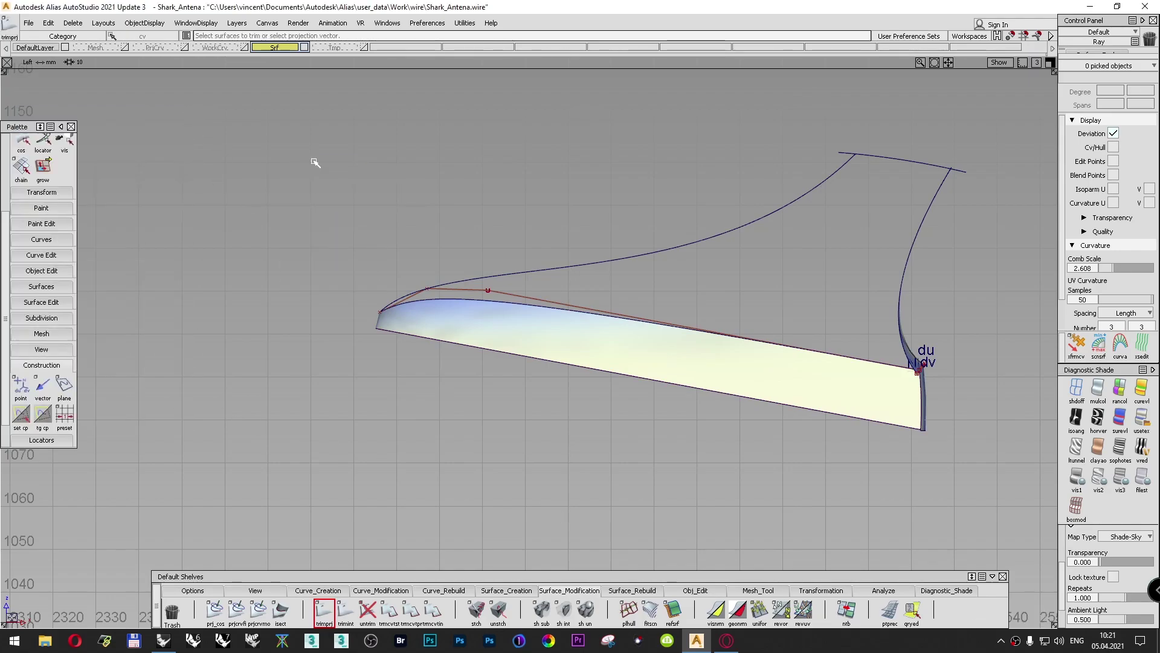
key("F8")
left_click_drag(552, 280, 401, 292, "alt+shift")
right_click_drag(401, 293, 441, 302, "alt+shift")
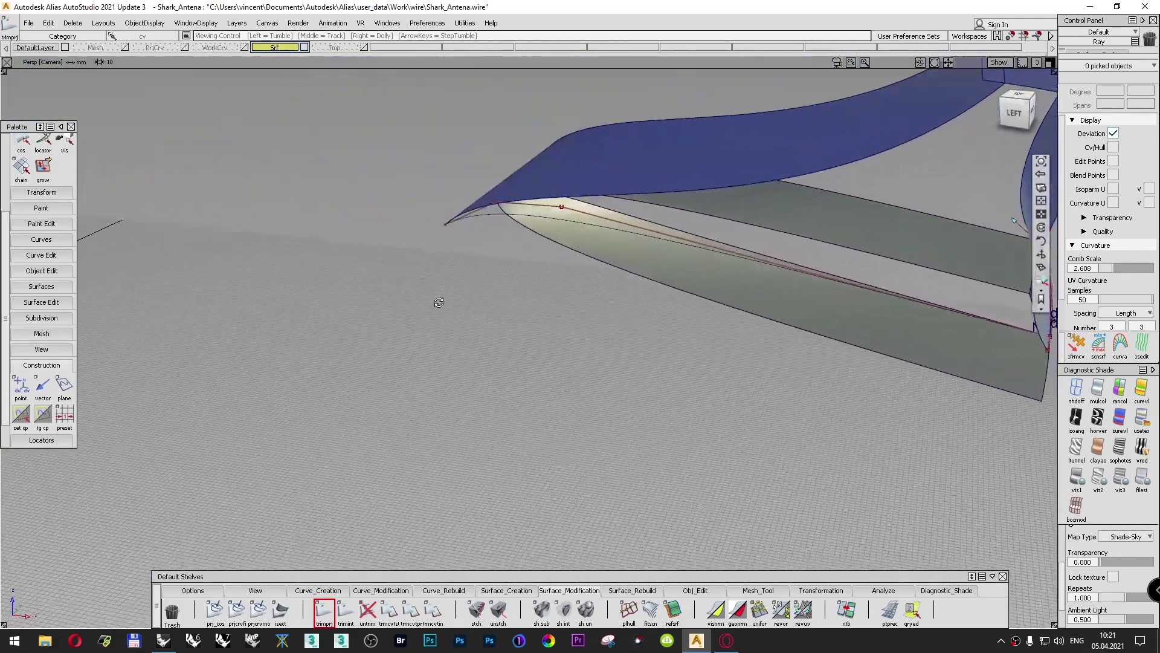
left_click_drag(440, 303, 588, 264, "alt+shift")
middle_click_drag(588, 264, 412, 319, "alt+shift")
mouse_move(384, 304)
left_mouse_down("ctrl+shift")
mouse_move(384, 316)
mouse_move(341, 303)
mouse_move(423, 329)
left_mouse_up("ctrl+shift")
left_click_drag(241, 118, 960, 491)
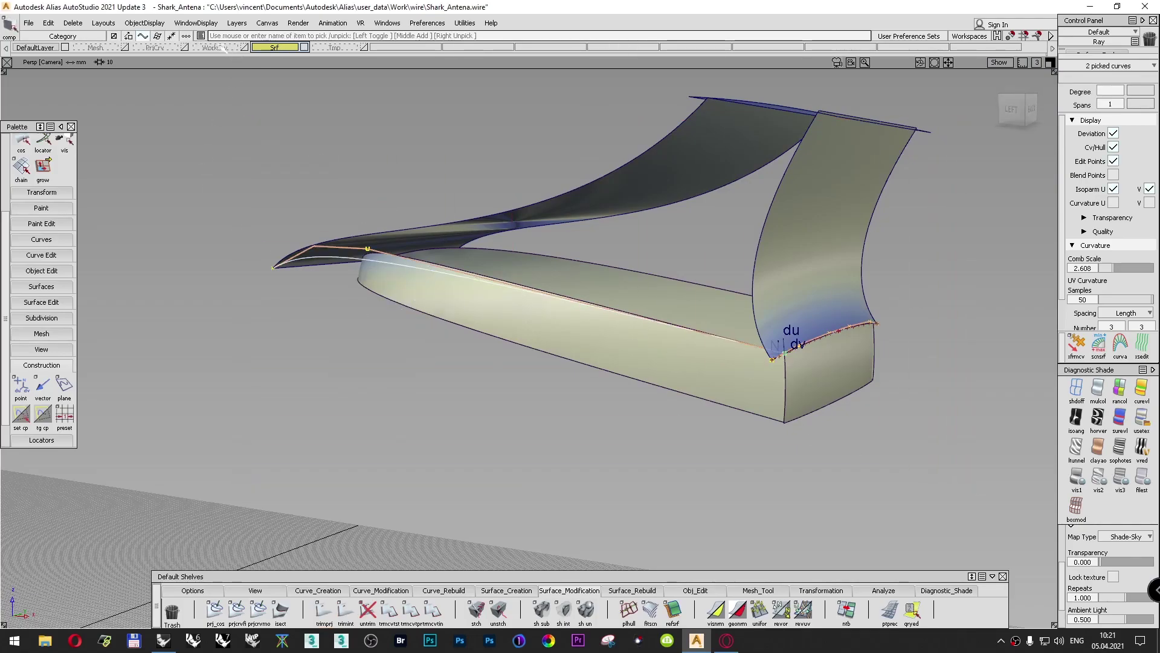
right_click_drag(208, 52, 209, 64)
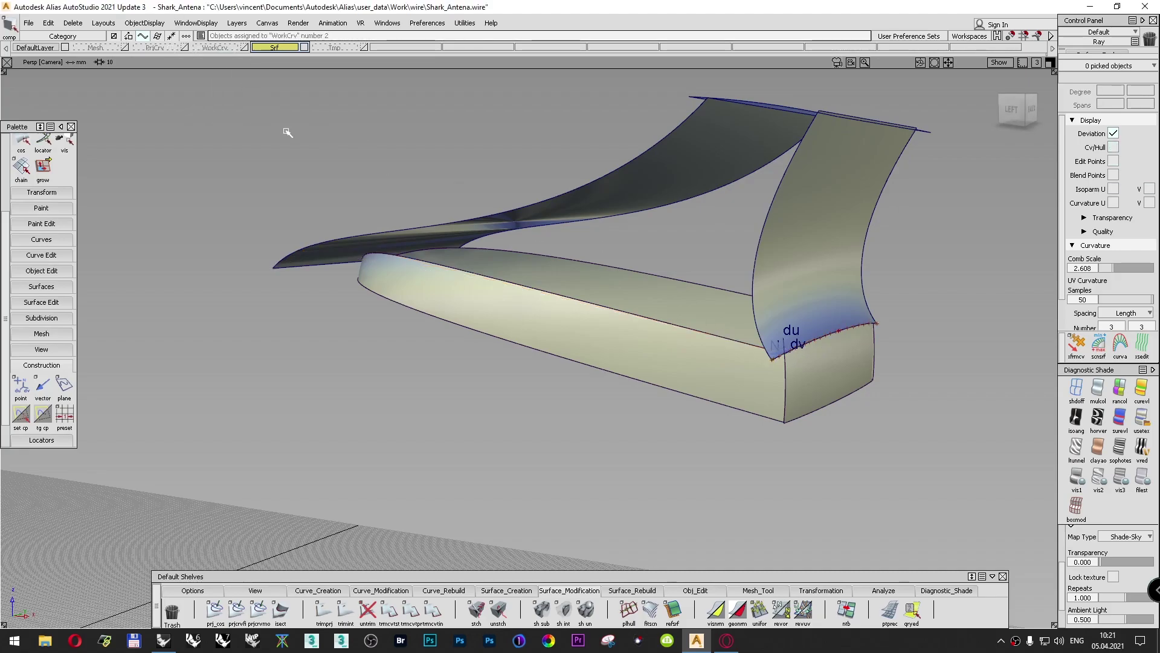
Step: Assign the surface point with the du/dv labels at the rear surface's lower corner to the WorkCrv layer
left_click(870, 590)
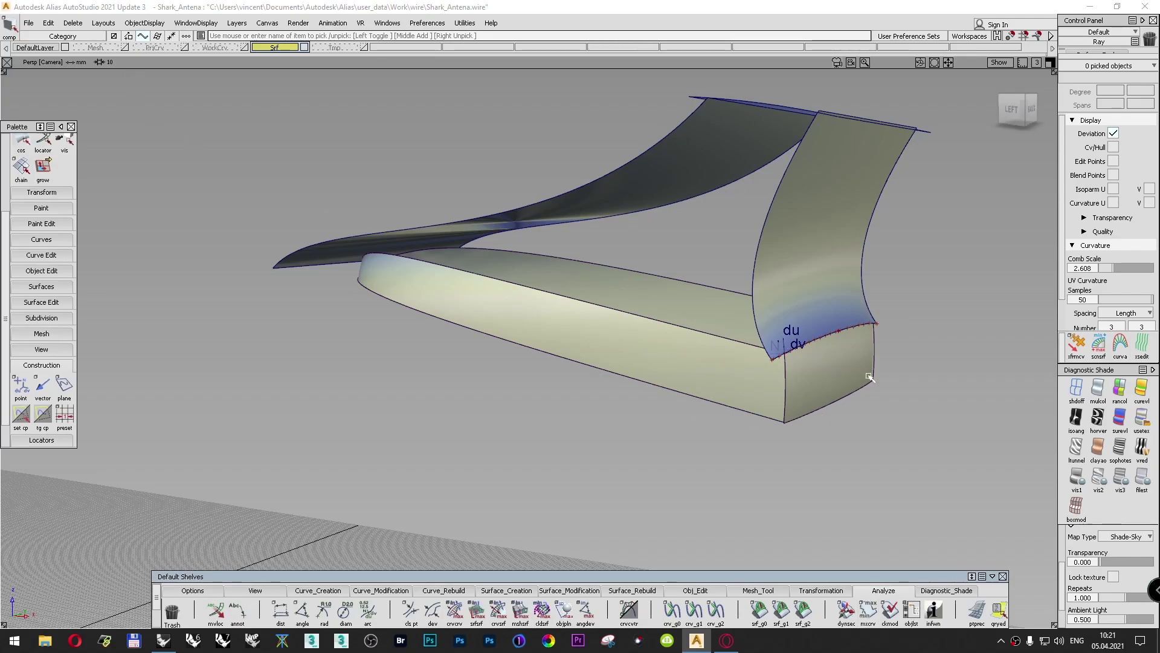
left_click(759, 610)
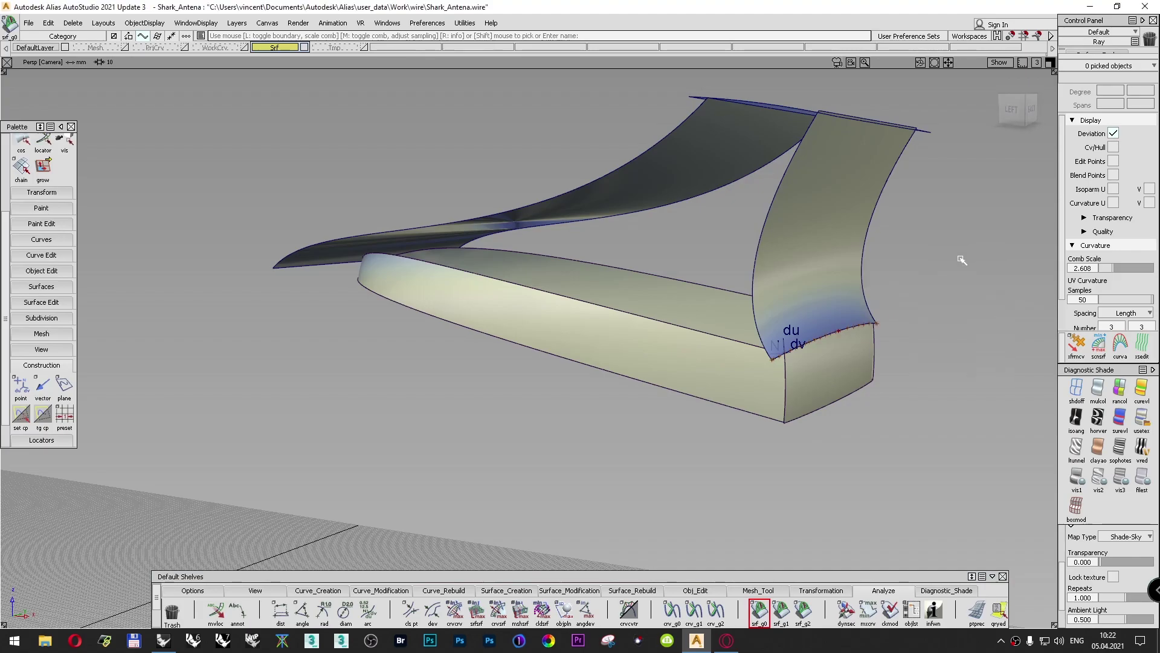
left_click_drag(958, 305, 959, 330, "ctrl+shift")
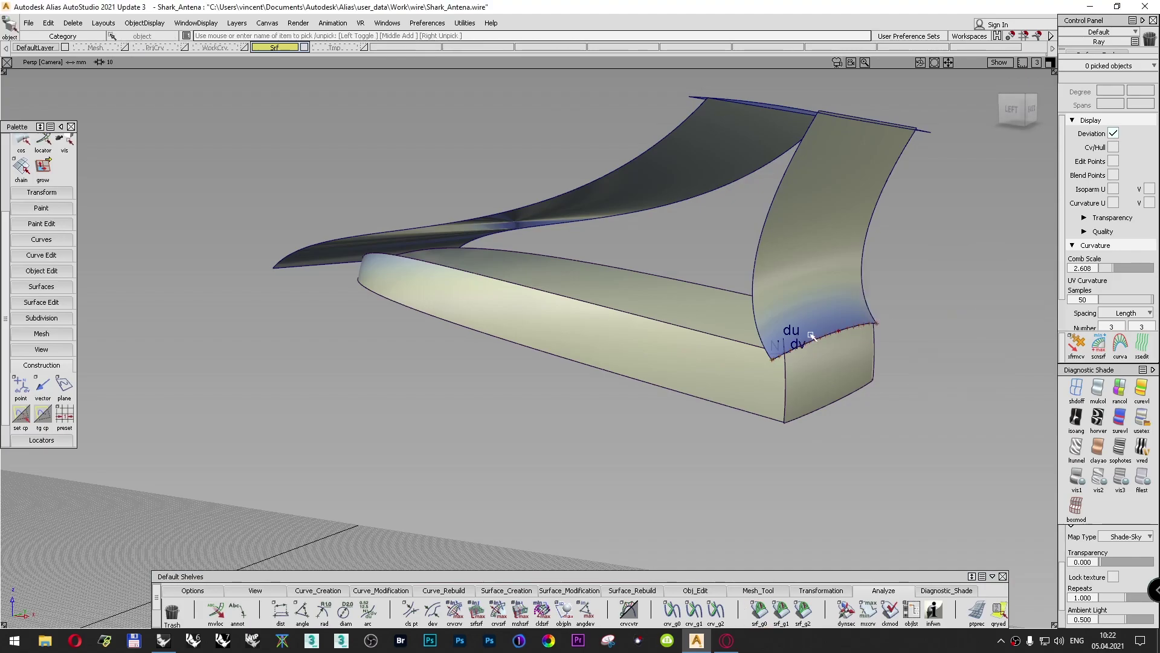
left_click(789, 353)
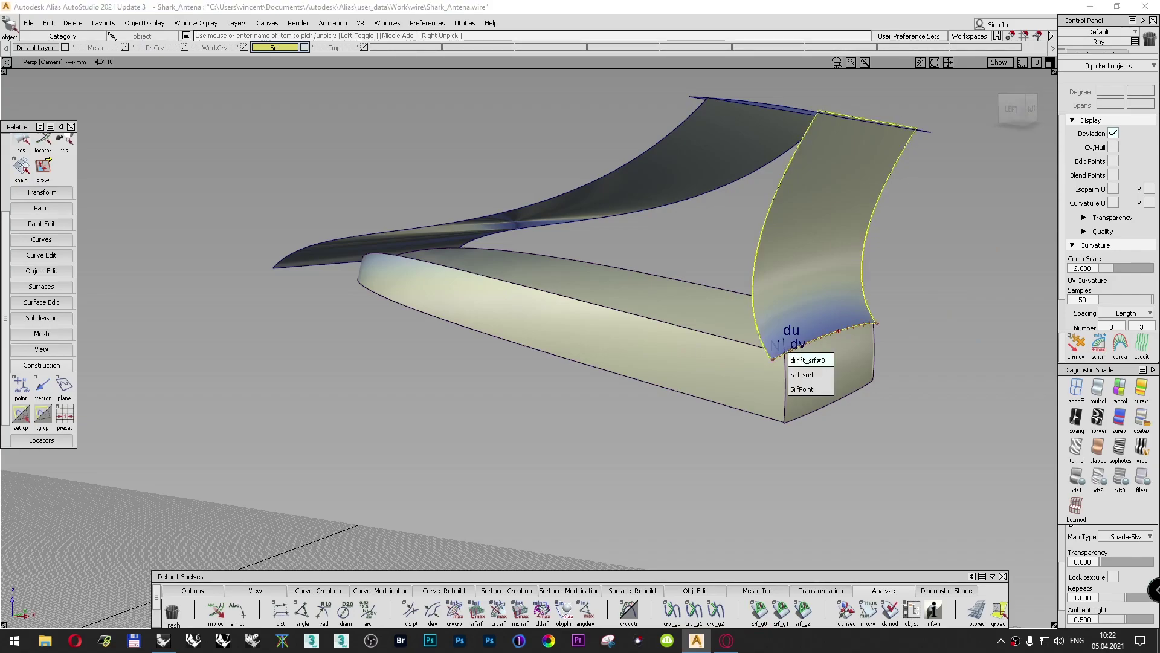
left_click(803, 374)
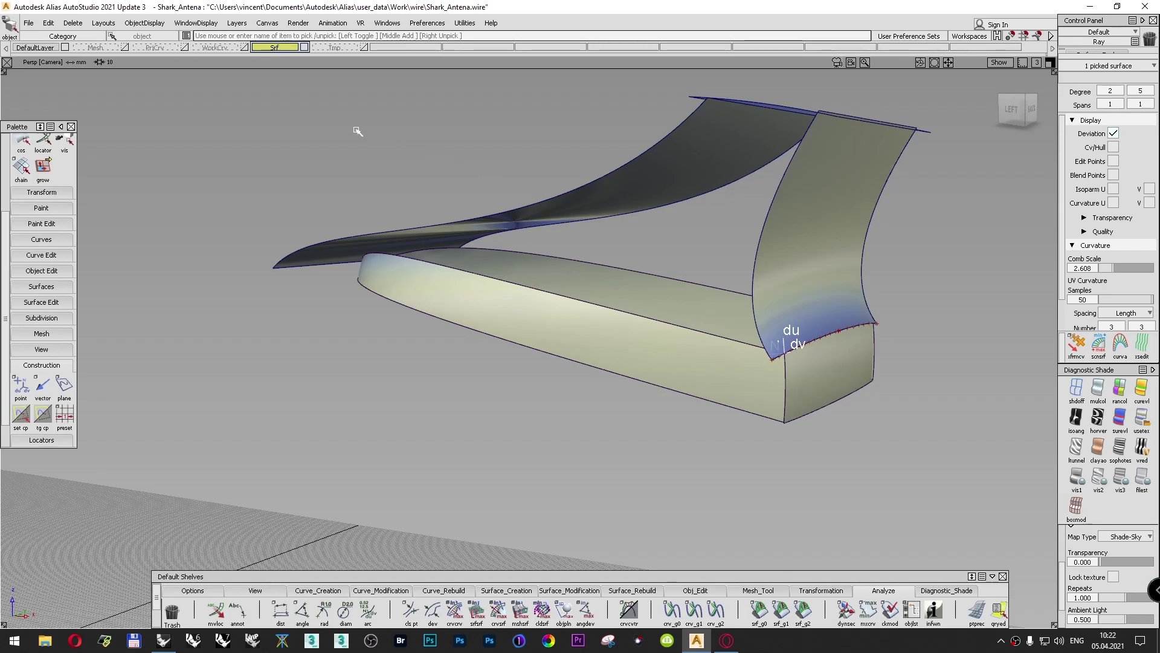
left_click(222, 47)
left_click(219, 59)
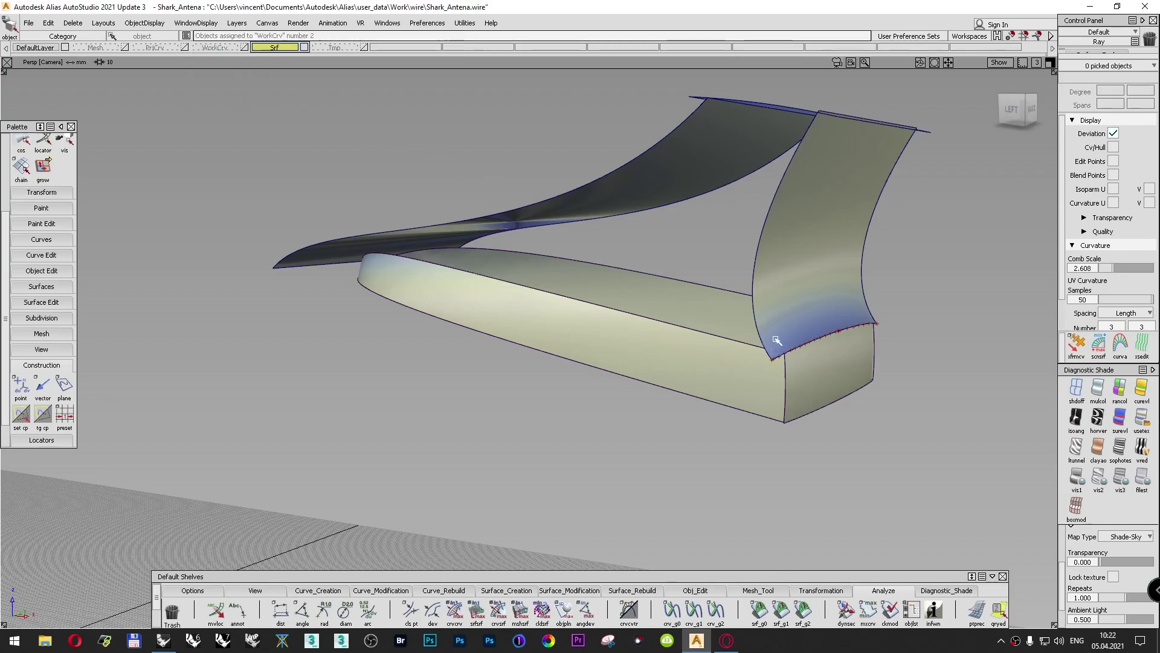
Step: Delete the curves on surface along the edges of the base surfaces
left_click_drag(935, 341, 893, 324, "ctrl+shift")
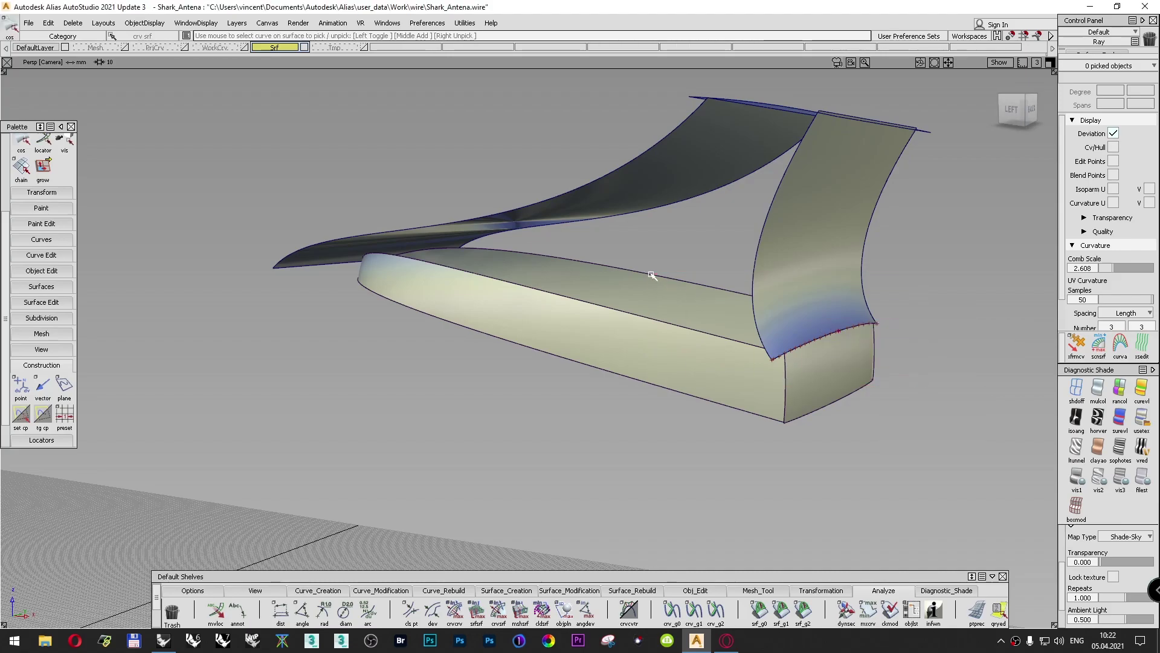
key("Delete")
left_click(860, 334)
Step: Set the display tessellation tolerance to 0.0010 and the tessellator to Accurate
left_click(816, 338, "alt+shift")
mouse_move(816, 339)
right_mouse_down("alt+shift")
mouse_move(842, 344)
mouse_move(849, 321)
right_mouse_up("alt+shift")
mouse_move(849, 321)
left_mouse_down("alt+shift")
mouse_move(731, 375)
mouse_move(774, 389)
mouse_move(694, 404)
mouse_move(755, 390)
left_mouse_up("alt+shift")
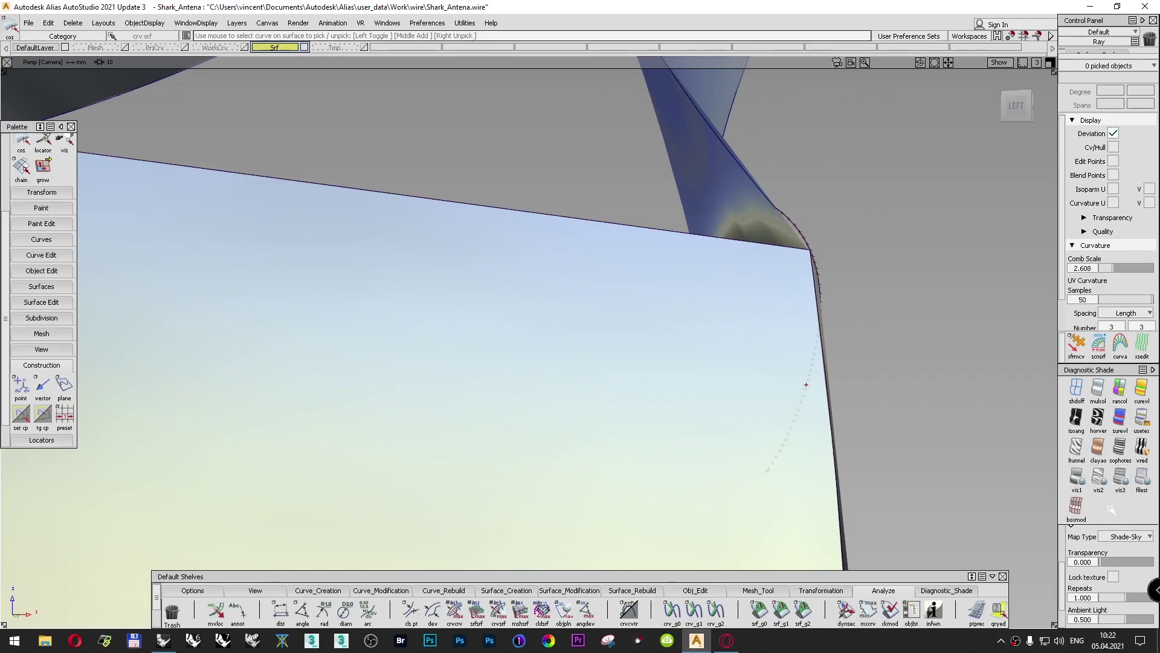
left_click(1101, 542)
type("0.0010")
key("Return")
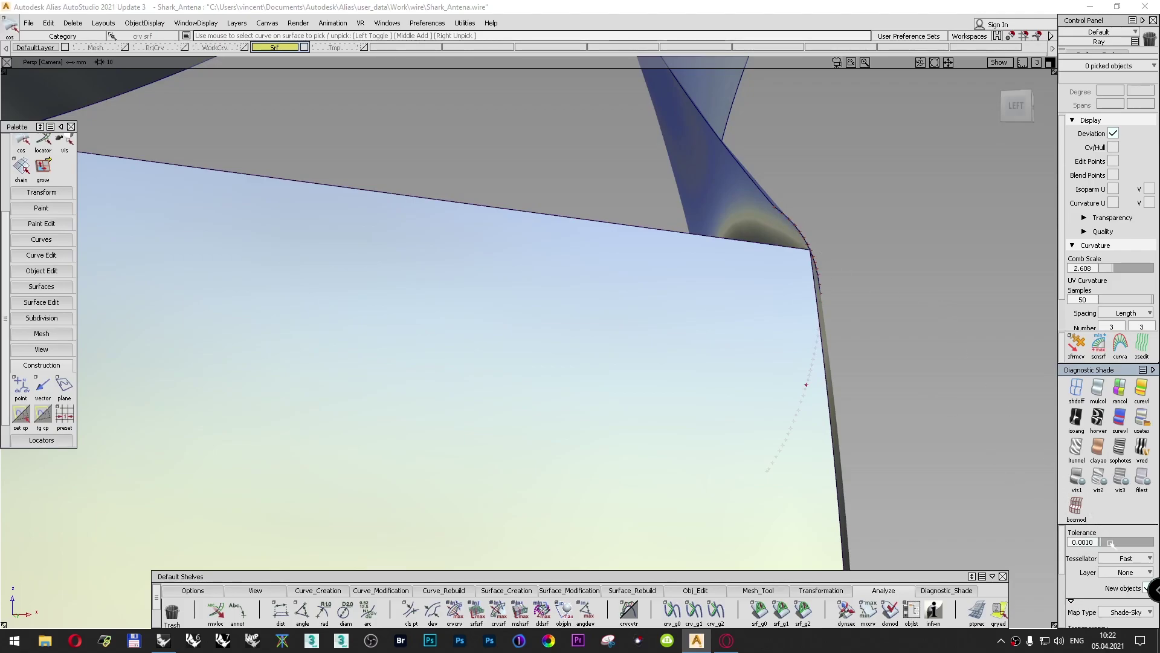
left_click(1123, 557)
left_click(1124, 580)
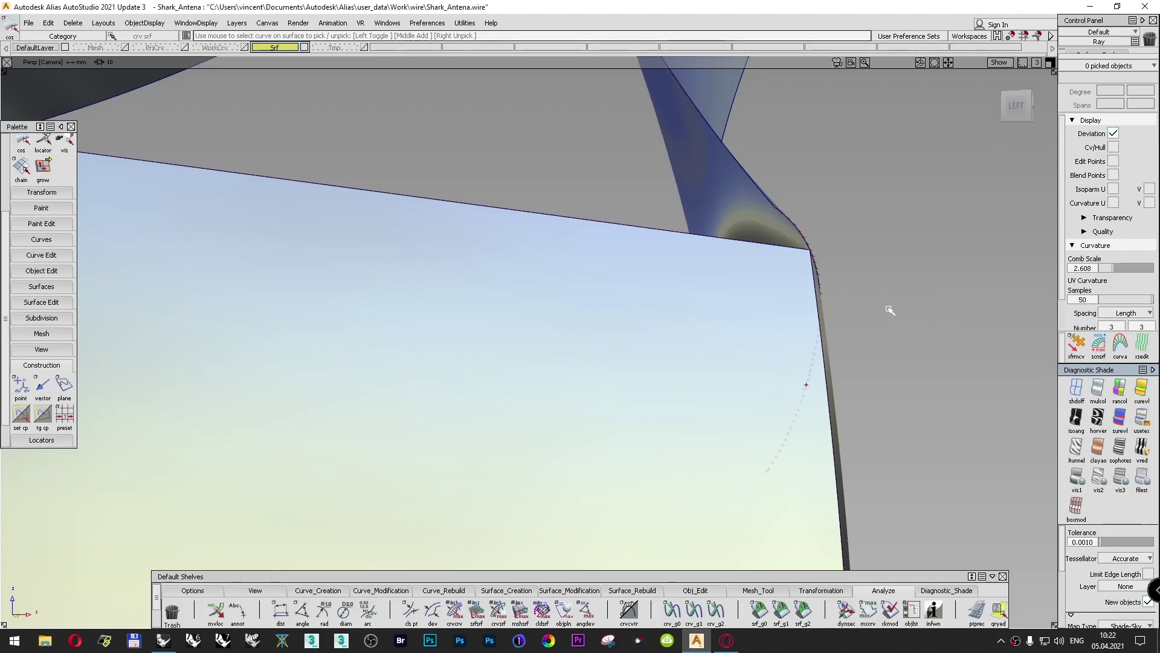
Step: Check the G0 surface continuity along the lower edge of the rear surface where it meets the base
left_click_drag(1016, 107, 979, 116)
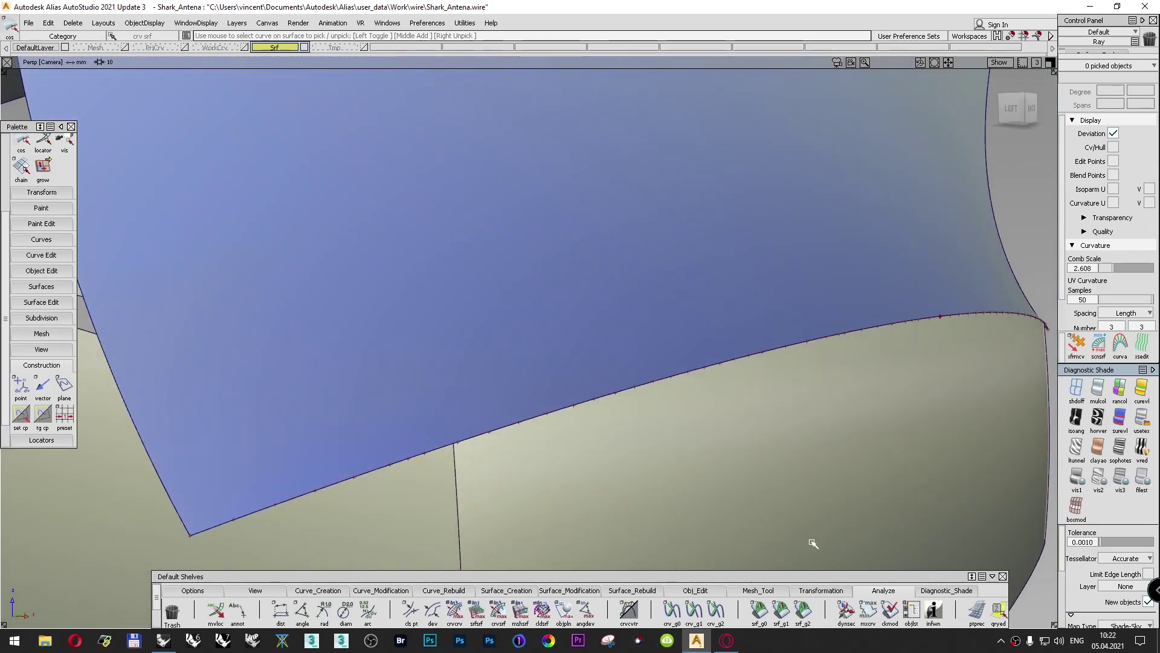
left_click(760, 611)
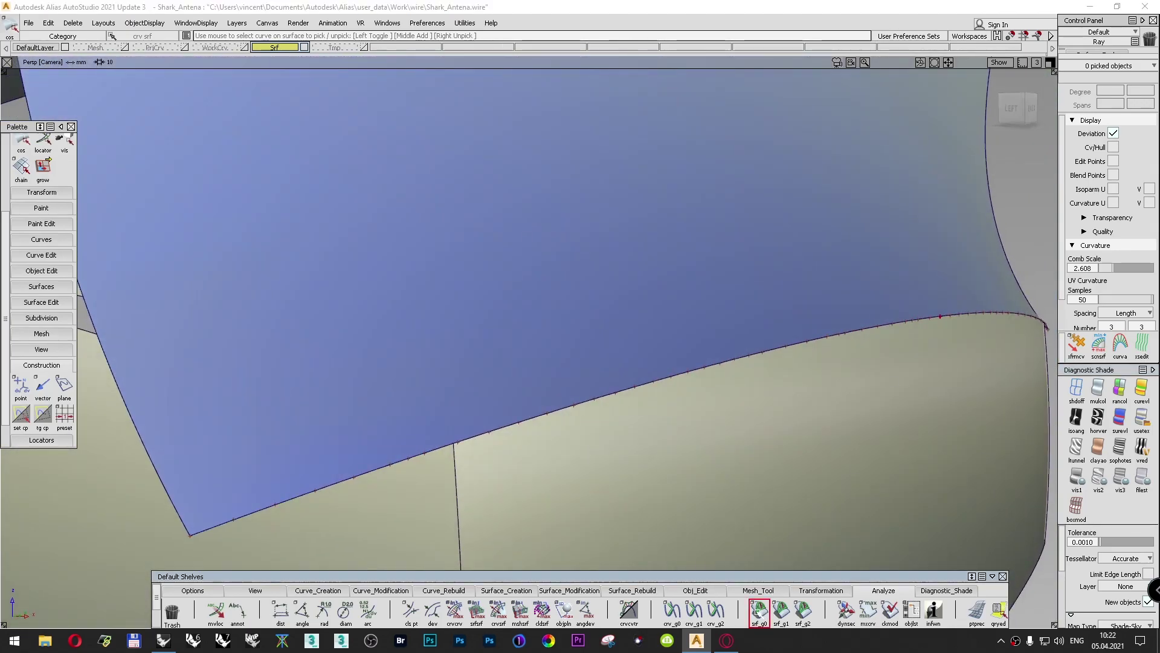
left_click(733, 361)
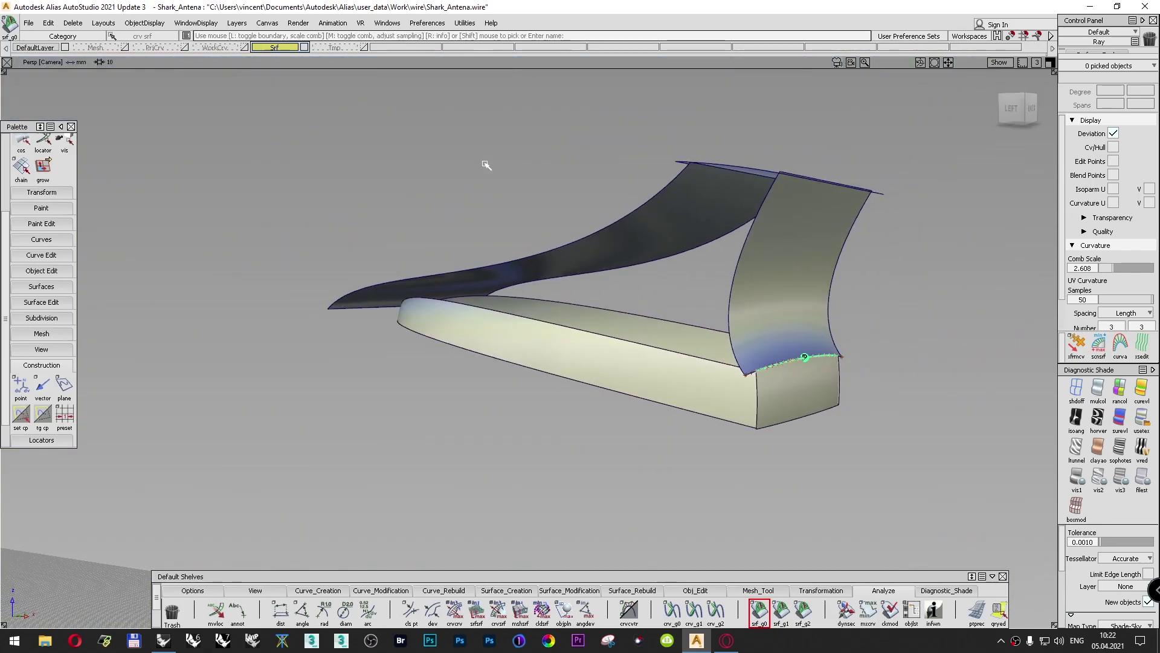
Step: Hide the long draft surface that sweeps from the front tip to the top of the antenna
left_click_drag(459, 197, 554, 228, "ctrl+shift")
left_click(584, 243)
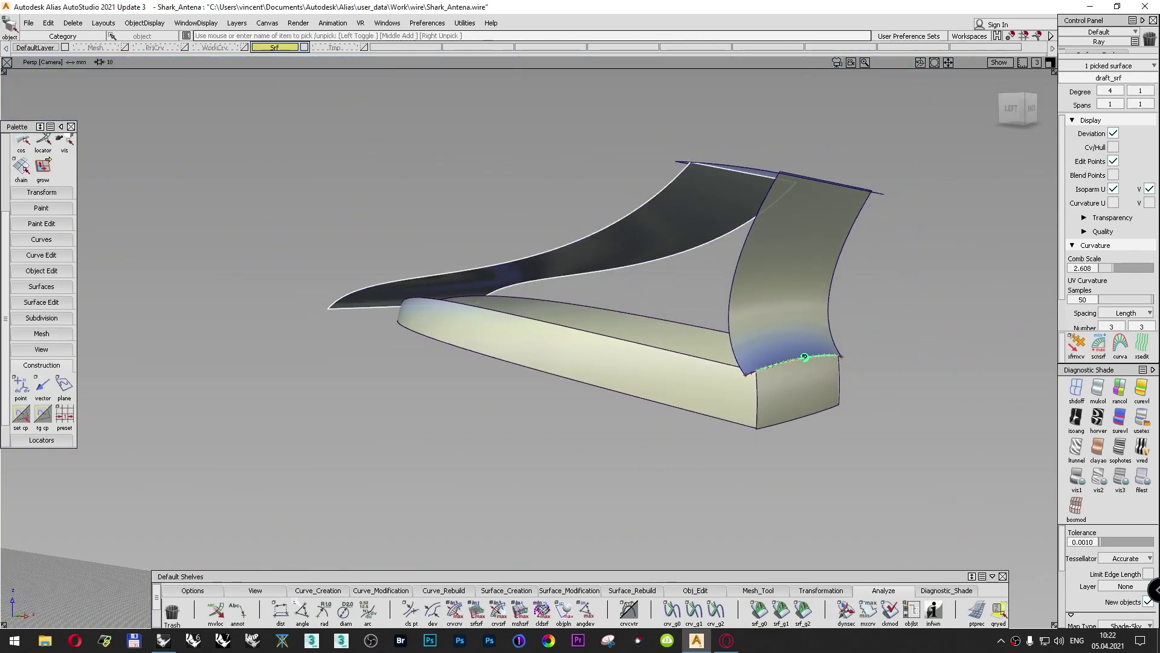
left_click(193, 591)
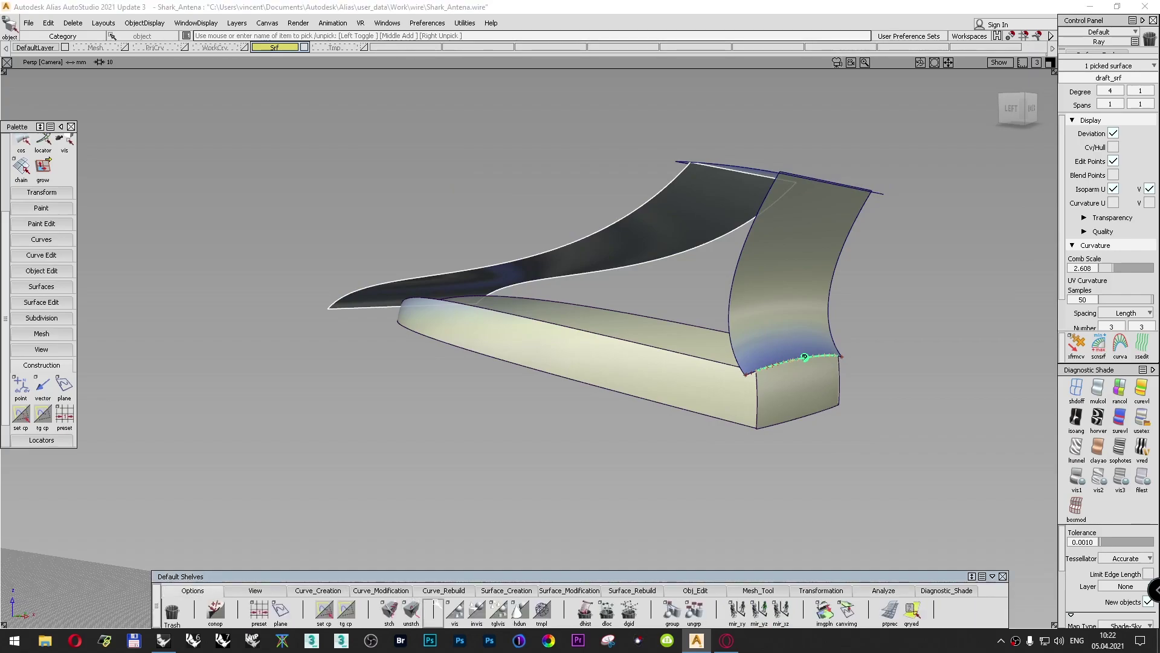
left_click(476, 612)
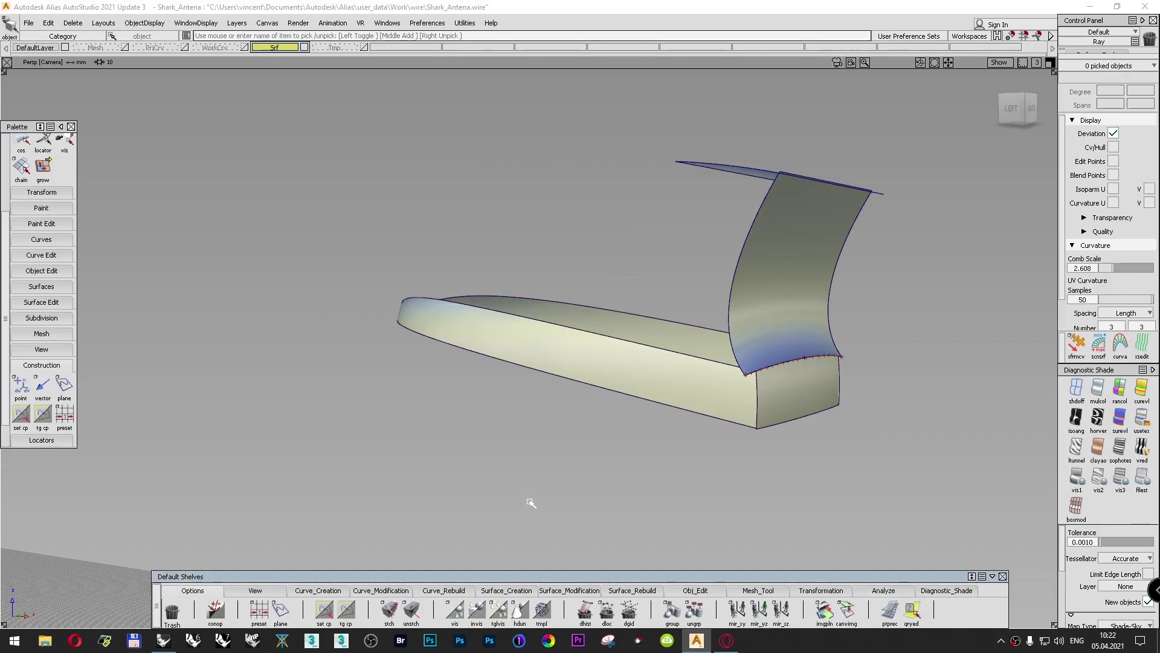
Step: In the back view, show the Mesh and WorkCrv layers and turn off the diagnostic shading
key("F6")
key("F7")
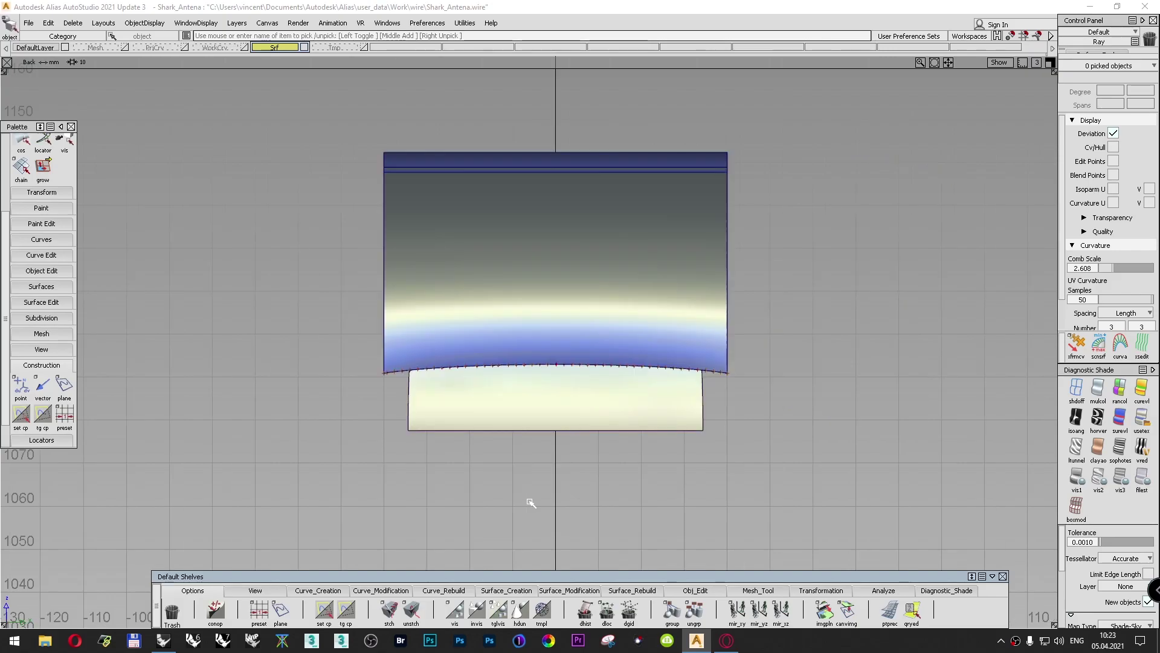
left_click(124, 47)
left_click(1077, 390)
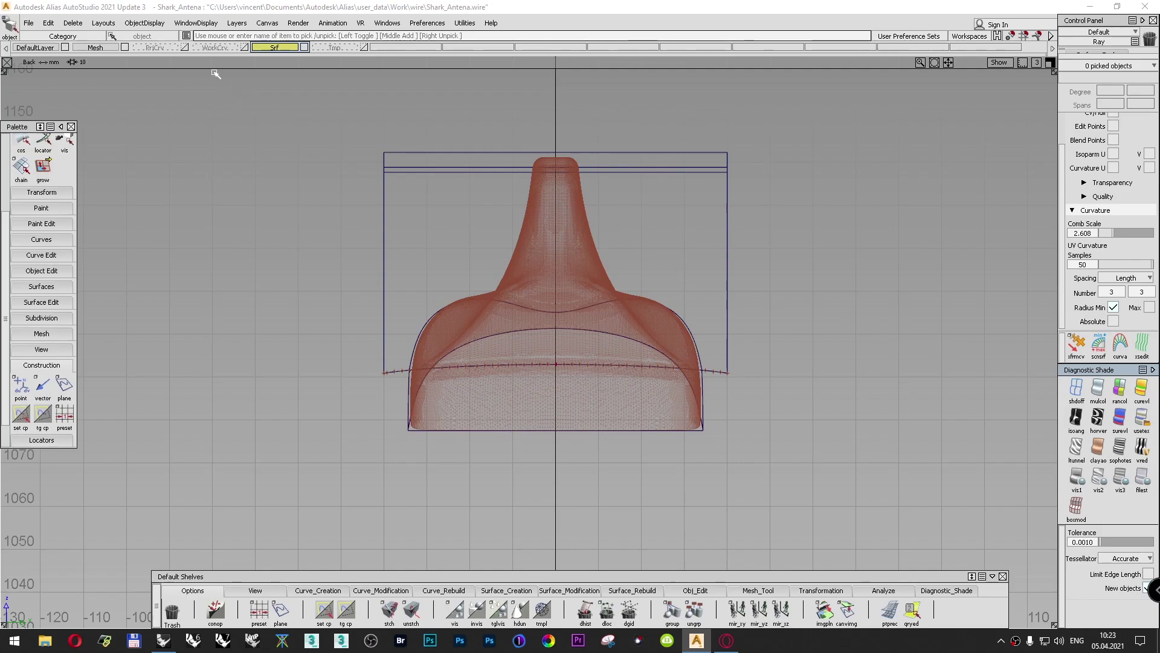
left_click(244, 47)
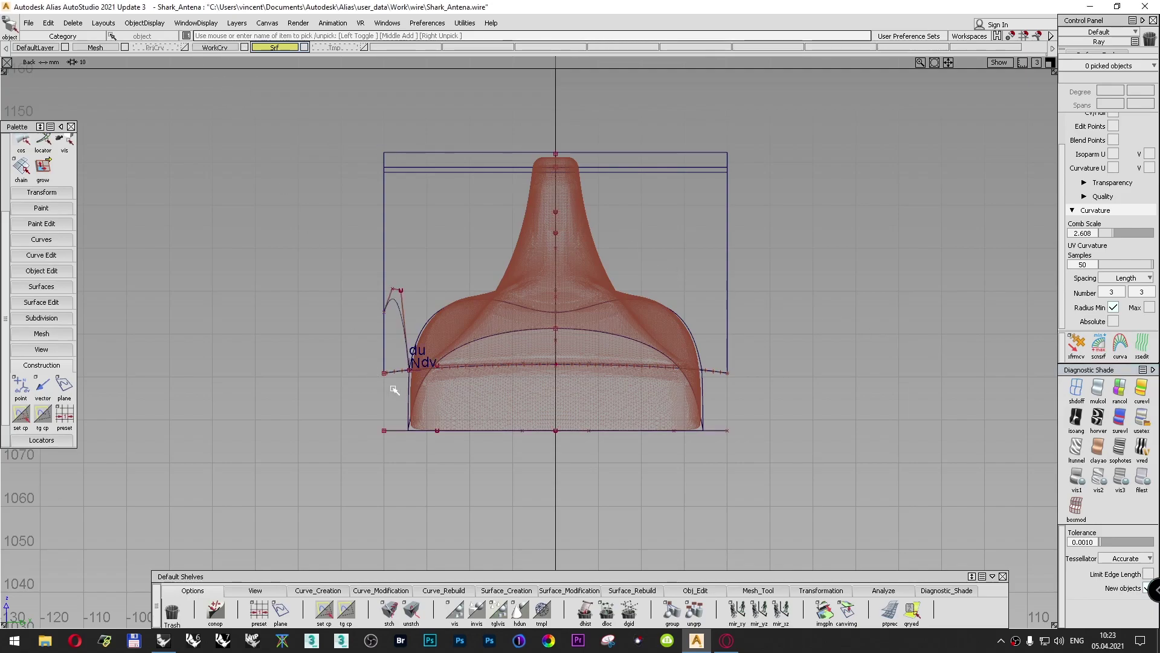
Step: Draw a degree-1 edit point curve from the surface point at the base corner to just above the antenna mesh's top
scroll(395, 390, "up", 5)
middle_click_drag(266, 367, 691, 281, "alt+shift")
right_click_drag(636, 370, 764, 308, "alt+shift")
middle_click_drag(744, 375, 467, 351, "alt+shift")
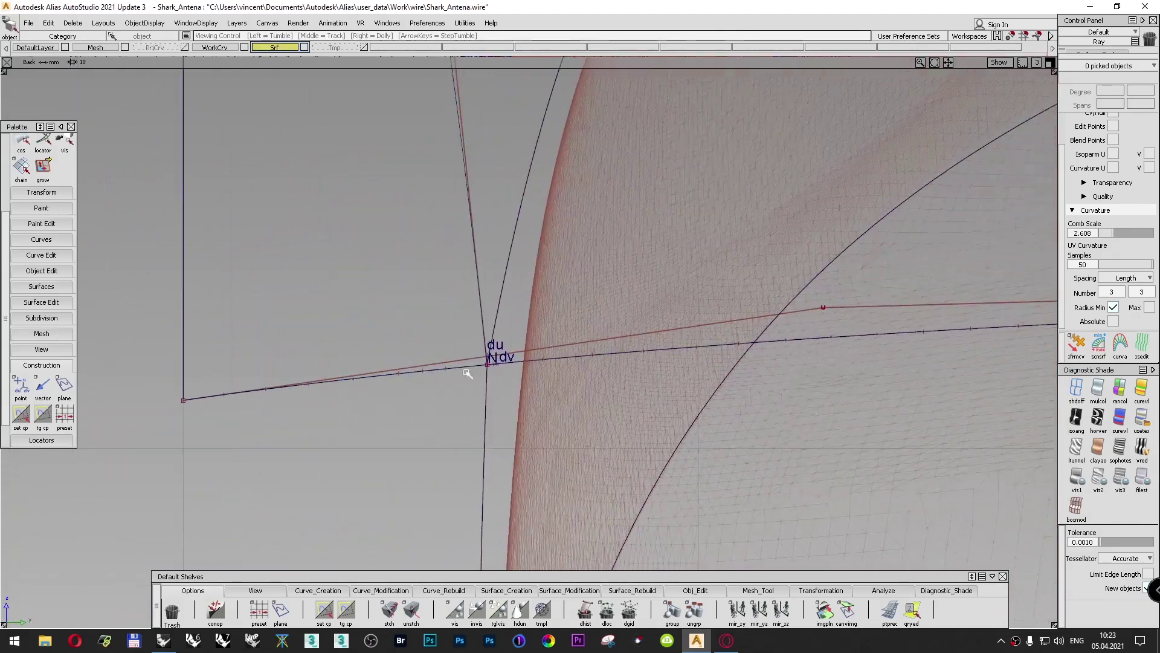
scroll(468, 351, "up", 3, "alt+shift")
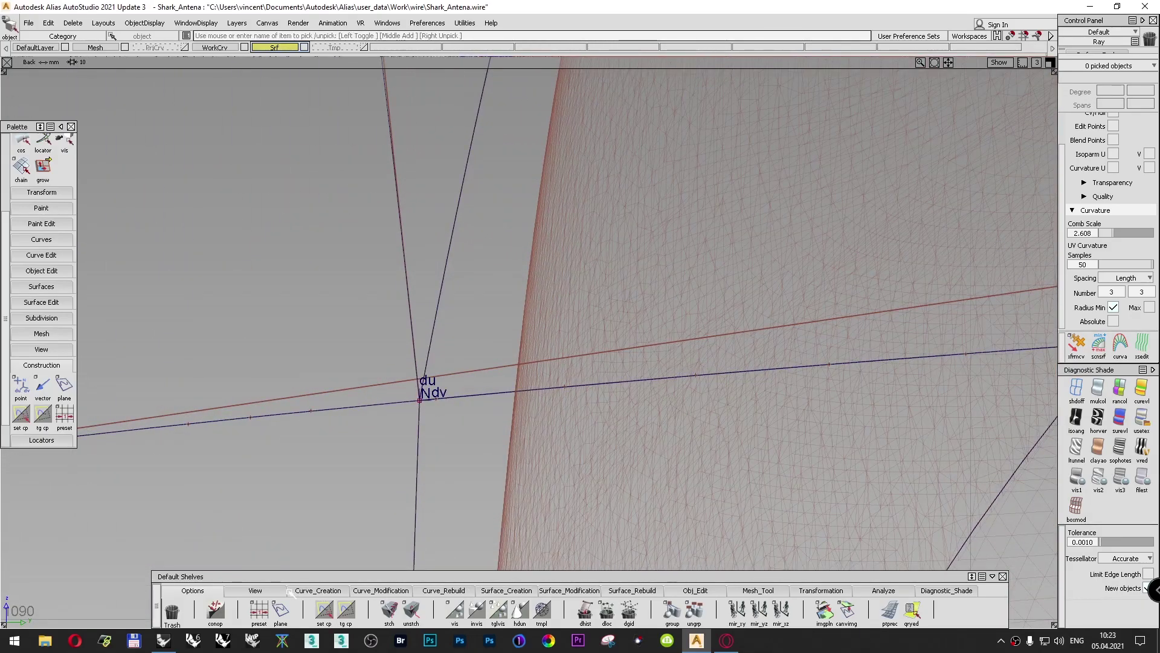
left_click(318, 590)
left_click(389, 610)
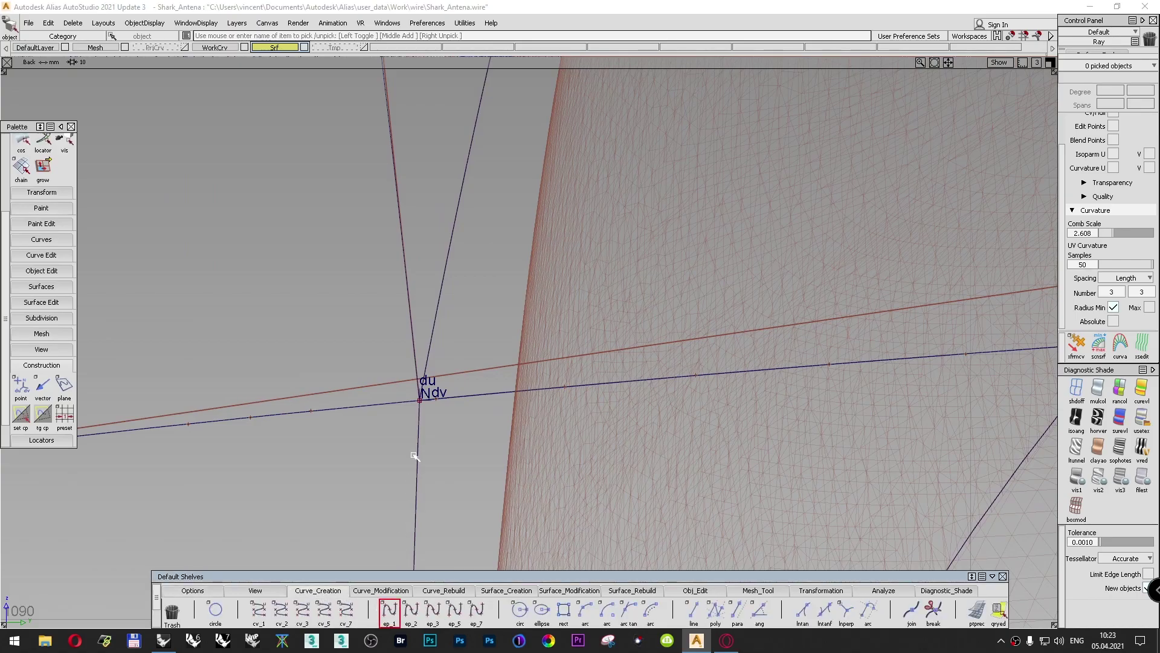
left_click(418, 401)
right_click_drag(469, 387, 270, 532, "alt+shift")
middle_click_drag(565, 291, 327, 407, "alt+shift")
right_click_drag(432, 366, 249, 508, "alt+shift")
middle_click_drag(687, 145, 548, 302, "alt+shift")
right_click_drag(548, 302, 519, 318, "alt+shift")
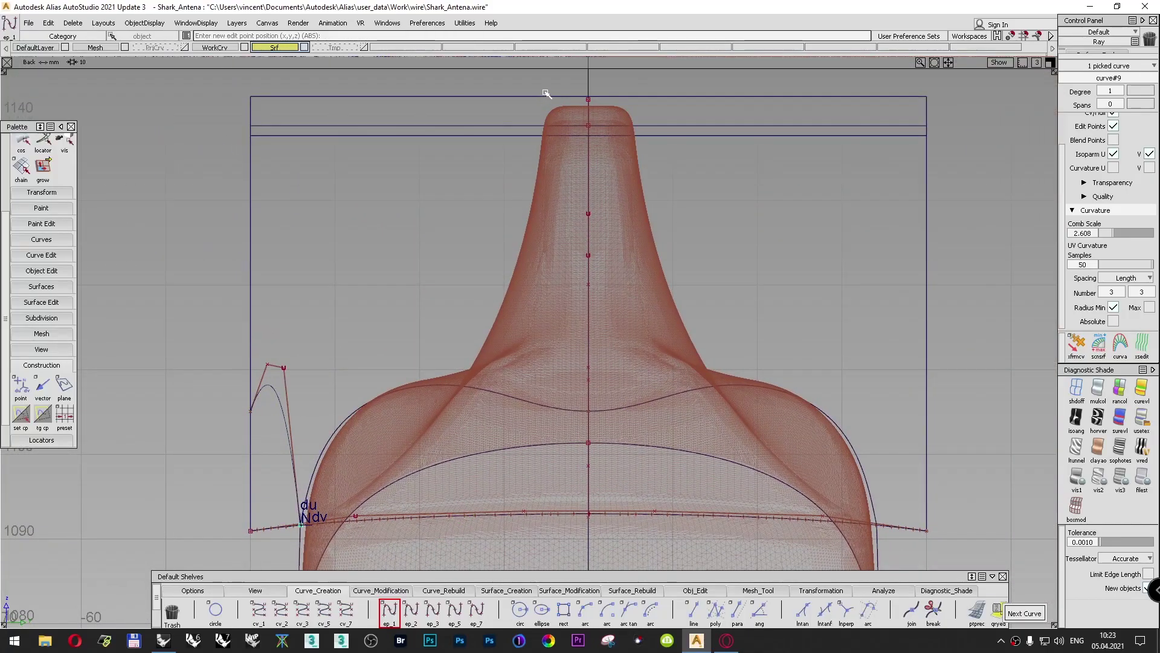
left_click(545, 90)
Step: Hide the WorkCrv layer and raise the fin's new side line from degree 1 to degree 2
left_click(245, 48)
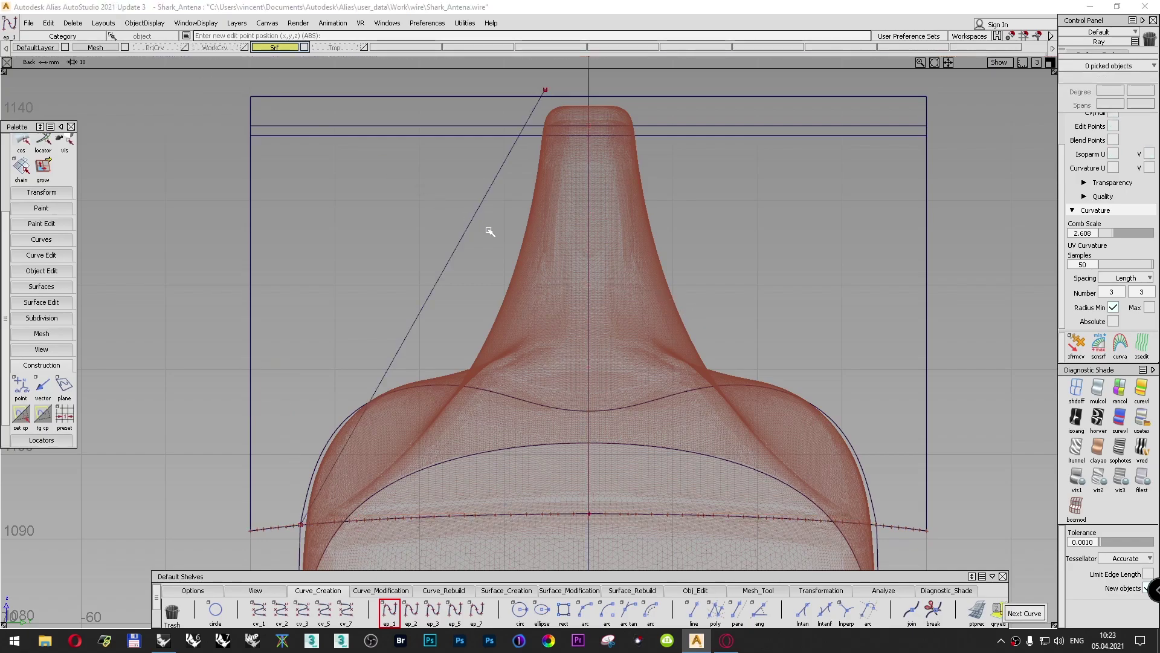
left_click_drag(238, 247, 279, 260, "ctrl+shift")
left_click_drag(422, 271, 466, 268)
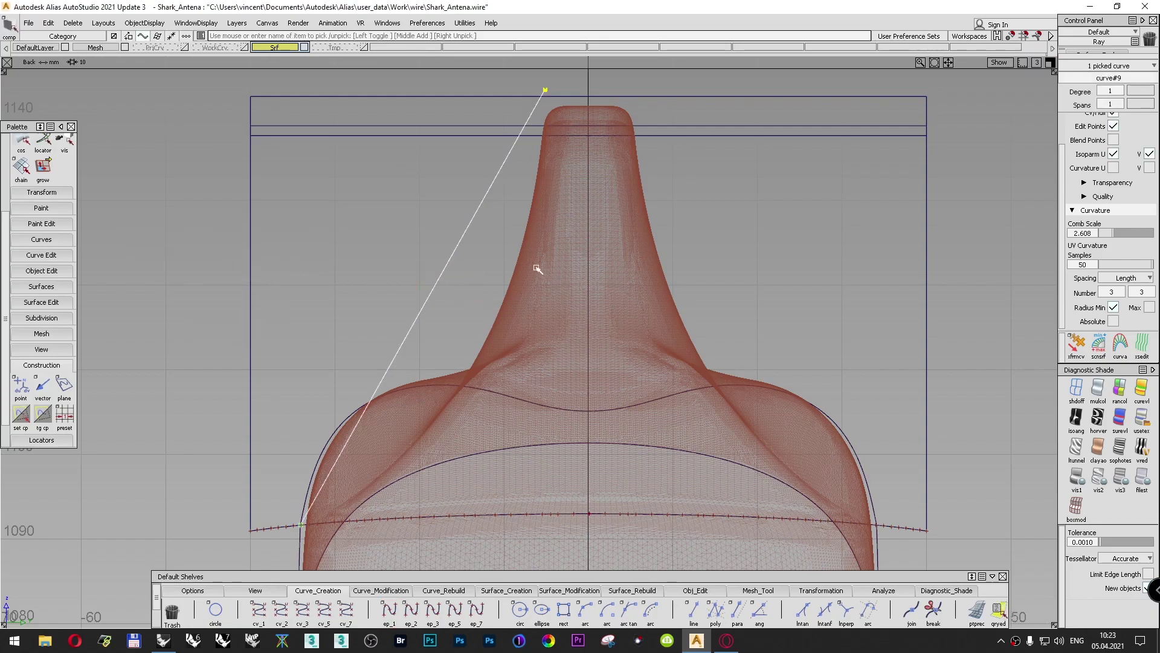
left_click(1119, 91)
left_click(1117, 119)
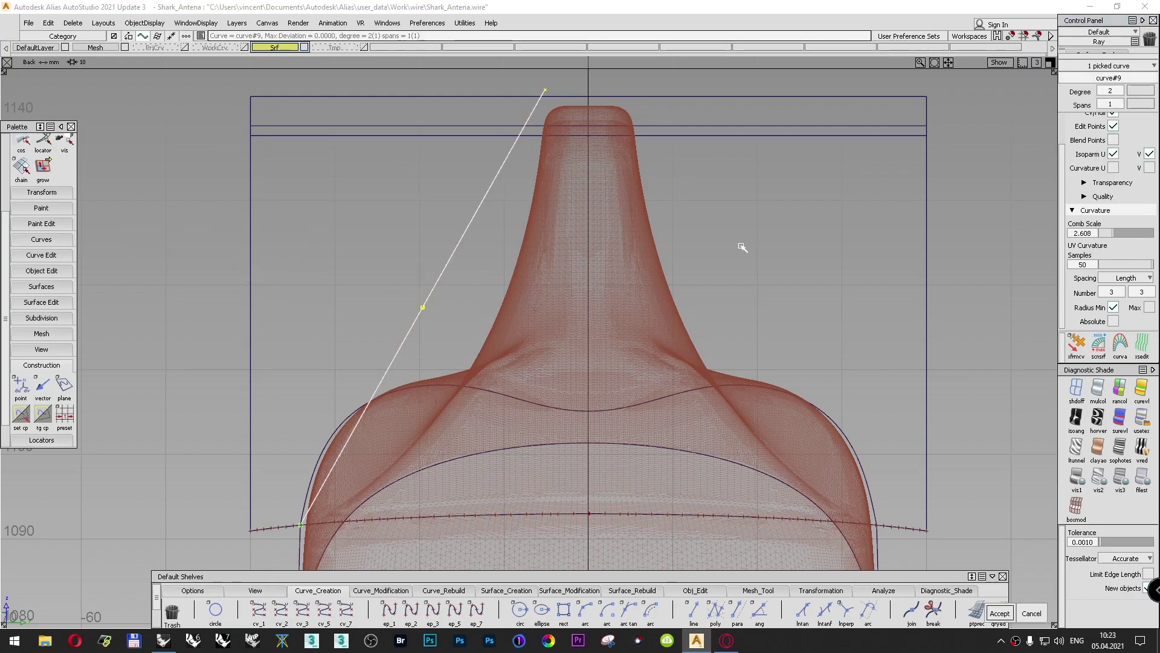
left_click(742, 247)
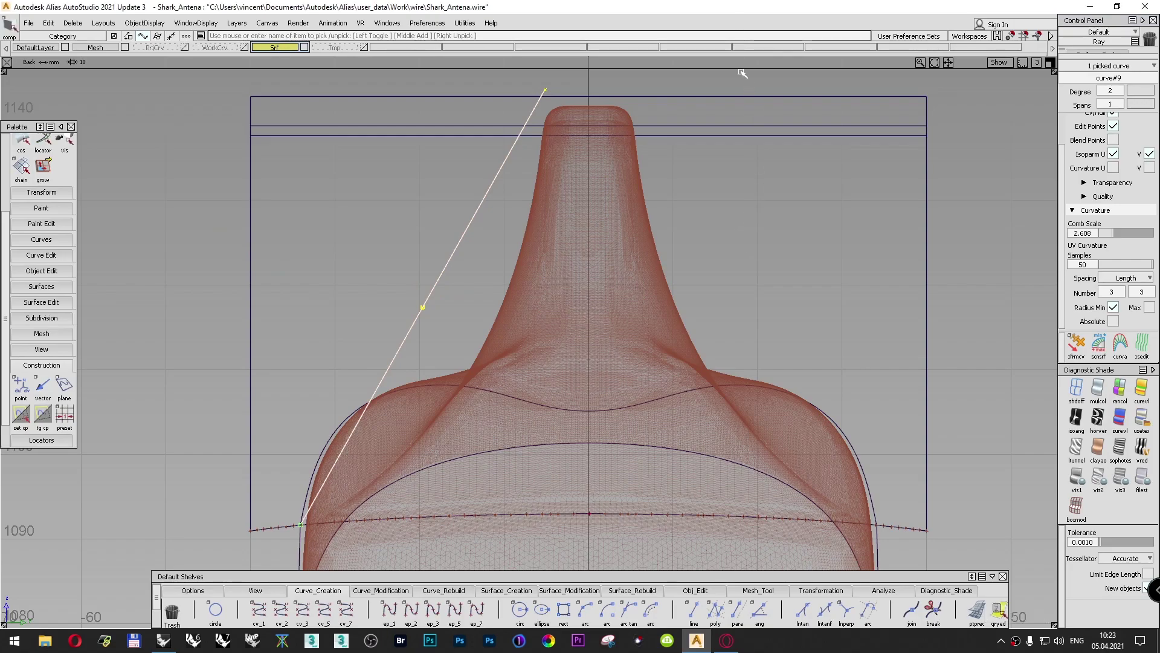
Step: Move the side curve's middle CV inward about 13.8 mm and down about 9.9 mm, fine-tuning it until the curve follows the fin mesh silhouette
left_click_drag(746, 234, 795, 206, "ctrl+shift")
left_click_drag(391, 285, 452, 323)
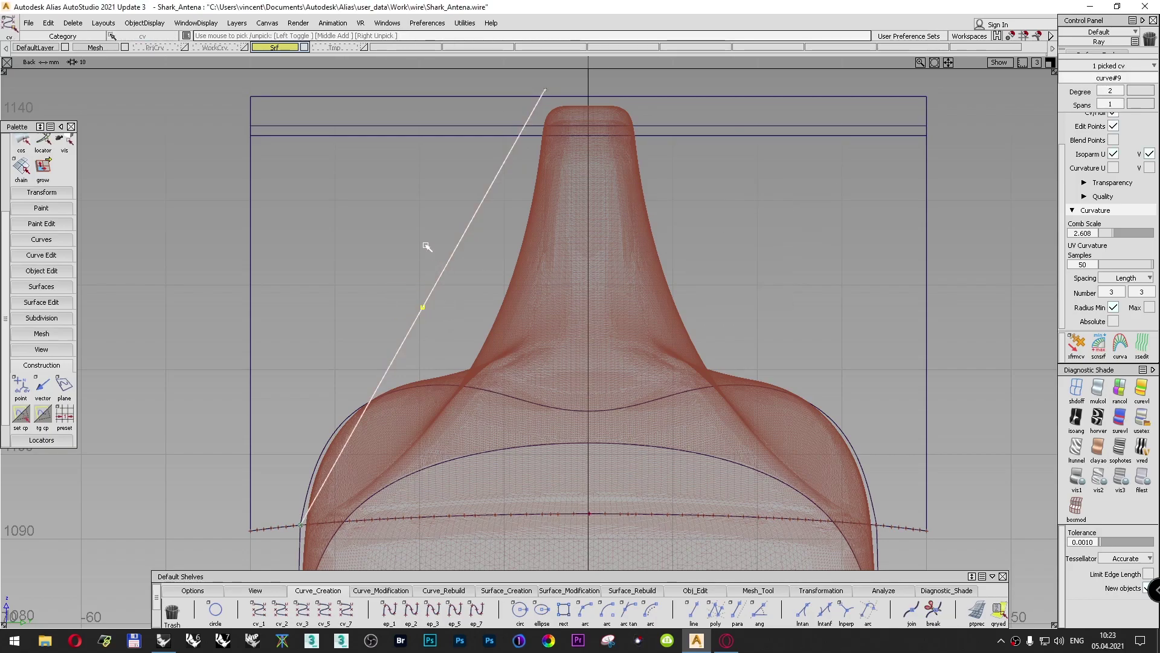
left_click_drag(422, 241, 424, 210, "ctrl+shift")
middle_click_drag(409, 264, 522, 312)
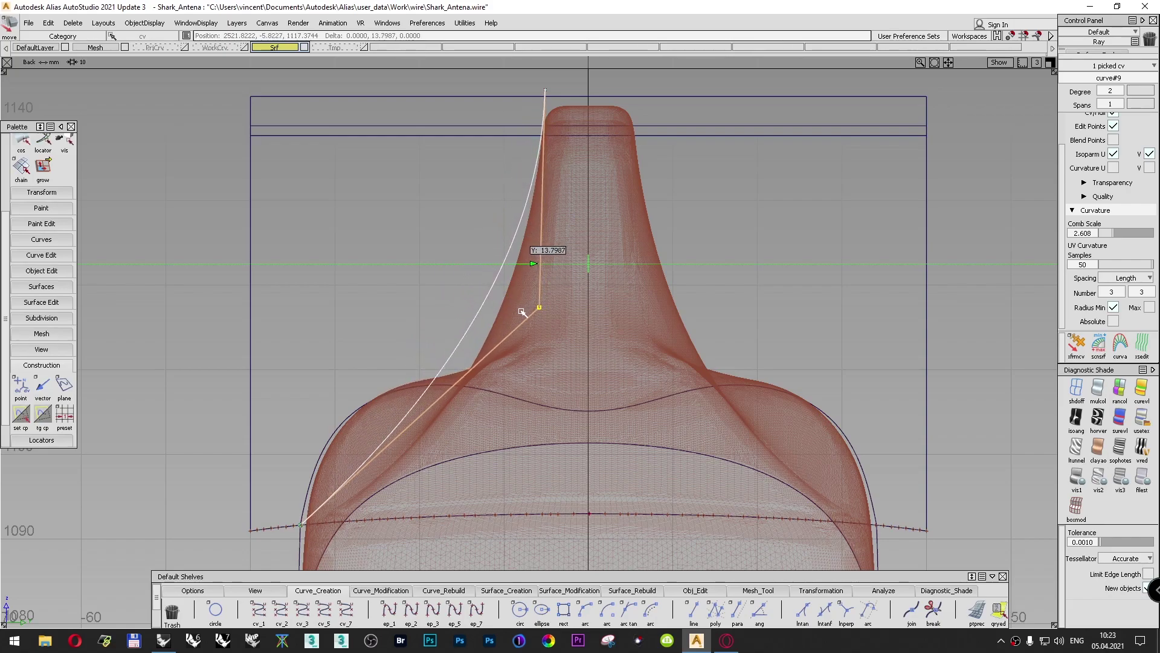
right_click_drag(469, 213, 458, 298)
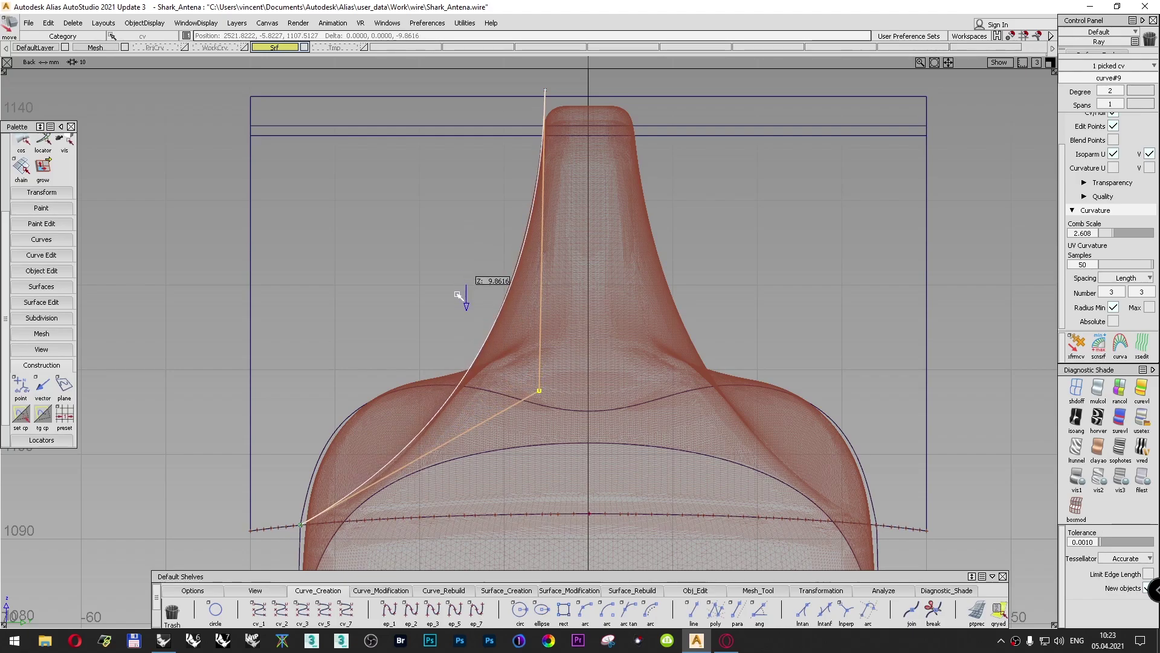
middle_click_drag(469, 278, 463, 284)
right_click_drag(461, 300, 457, 309)
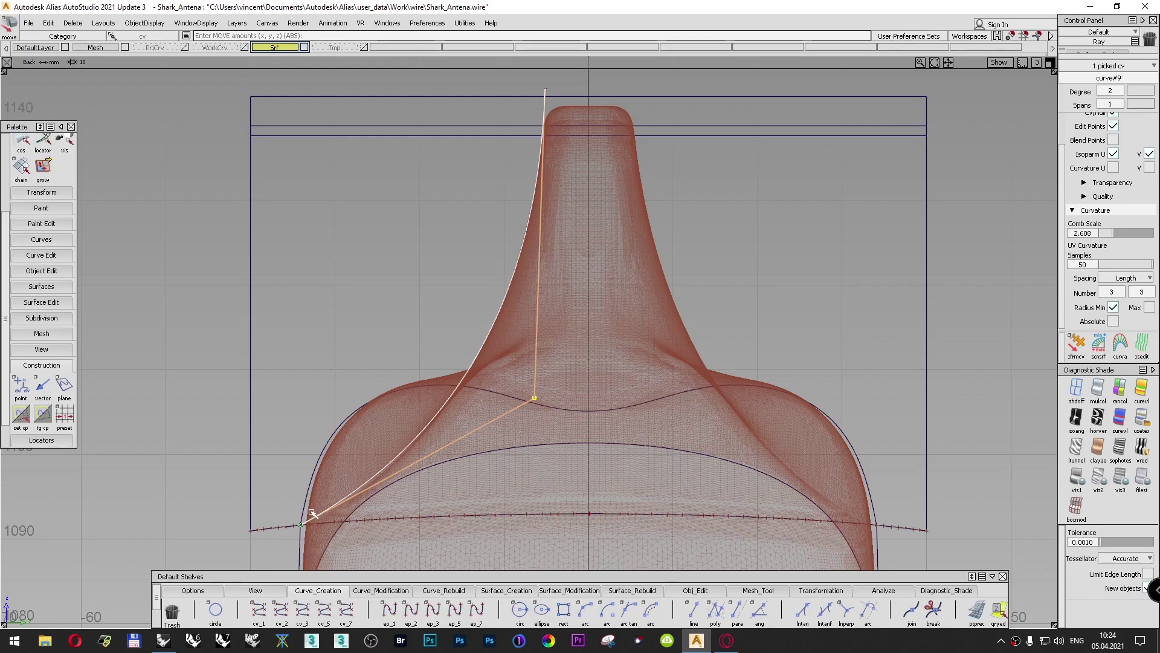
right_click_drag(480, 288, 480, 291)
left_click_drag(480, 291, 481, 289)
scroll(551, 135, "up", 2)
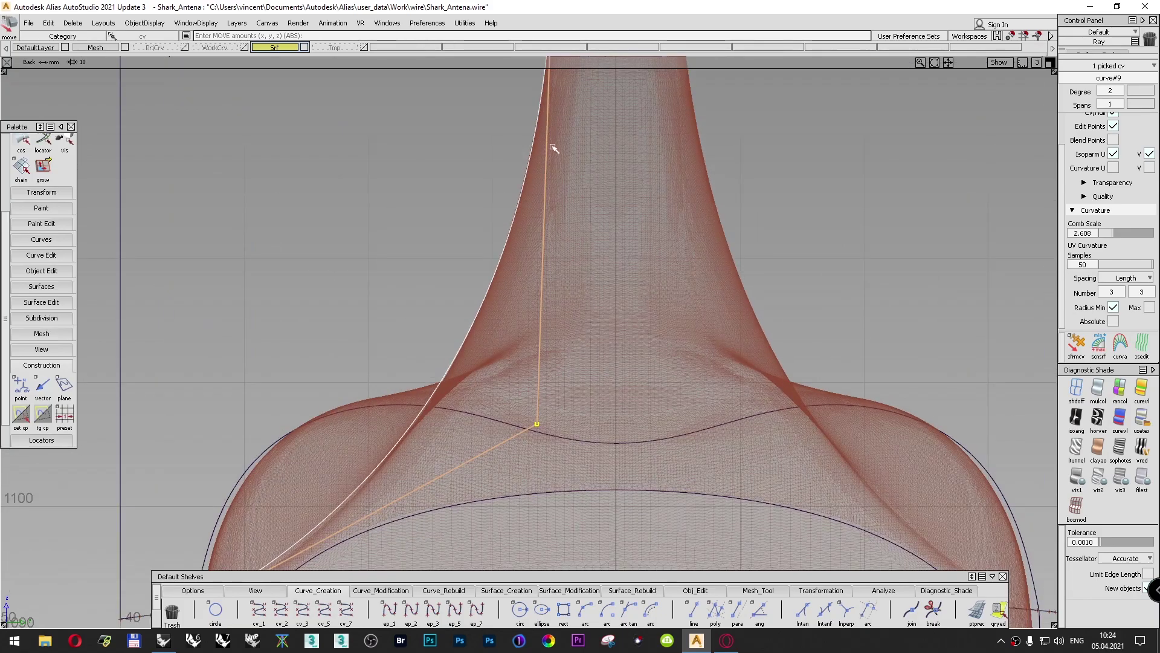
scroll(522, 265, "down", 3)
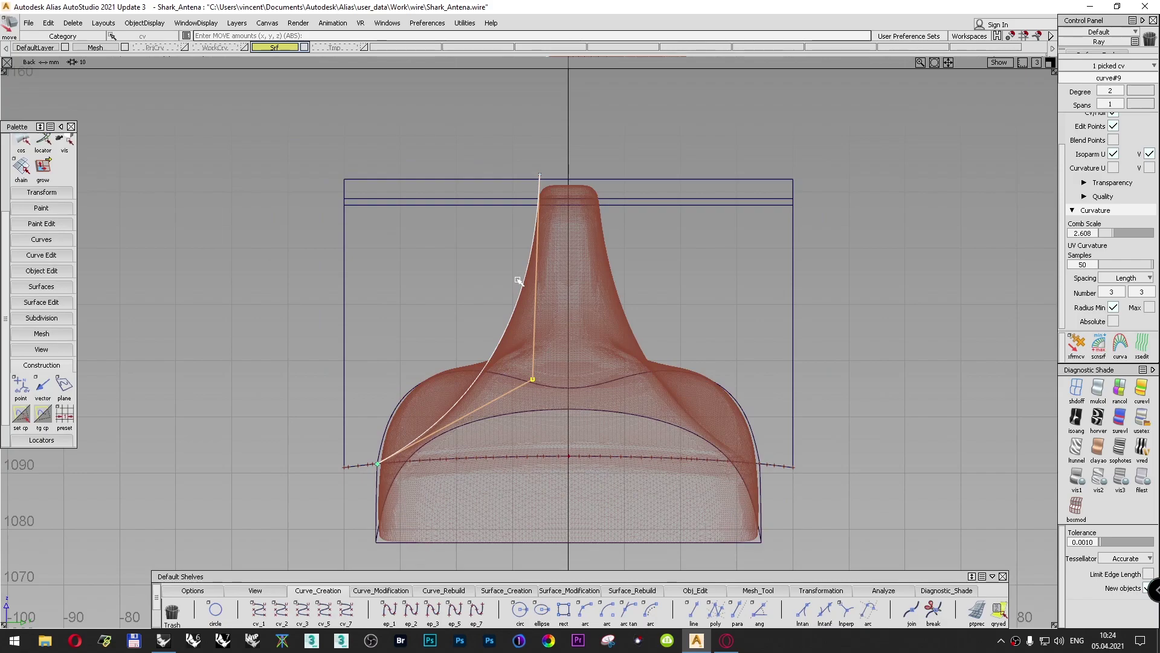
left_click_drag(978, 198, 978, 171, "ctrl+shift")
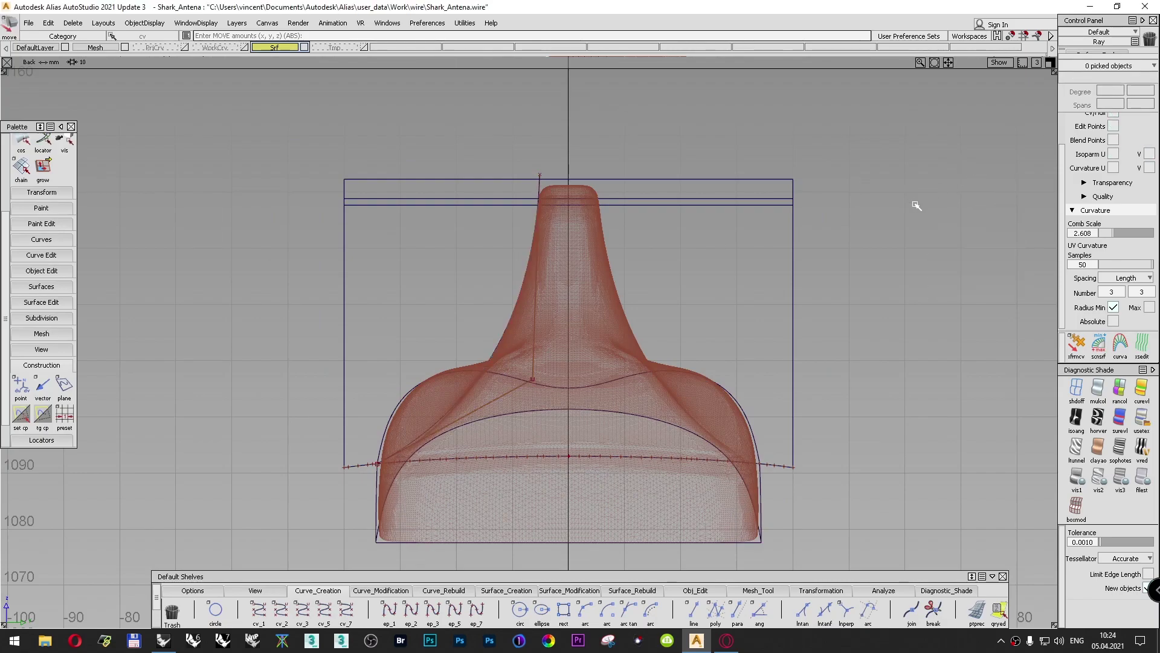
Step: In the perspective view, make all hidden surfaces visible again
key("F8")
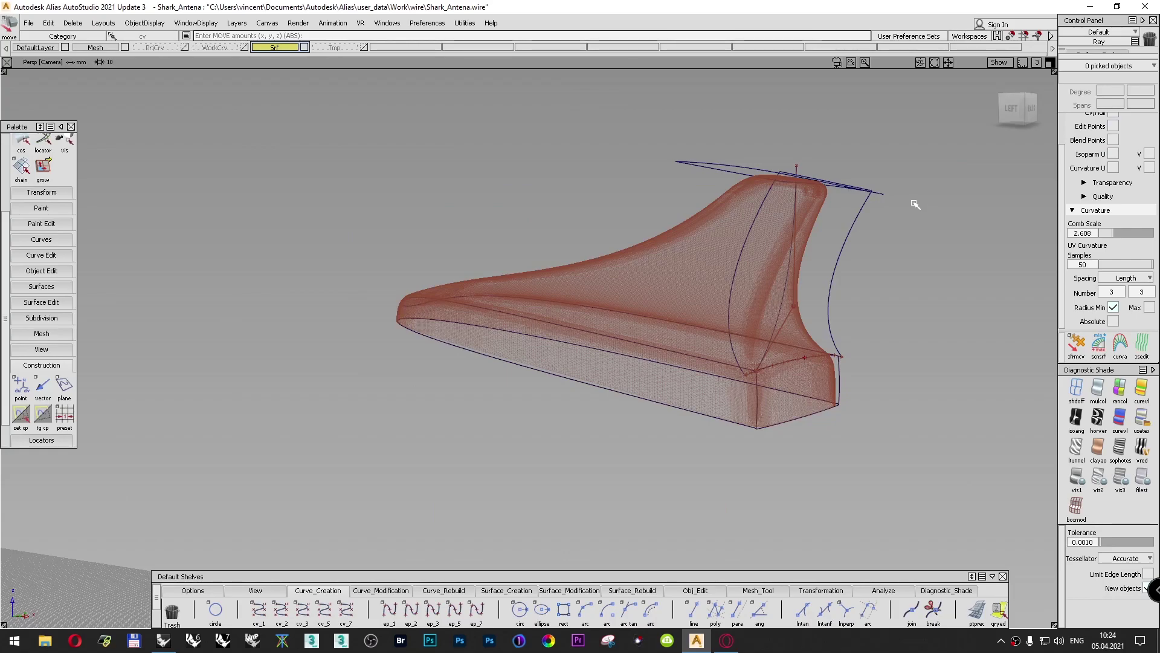
left_click_drag(598, 189, 385, 187, "alt+shift")
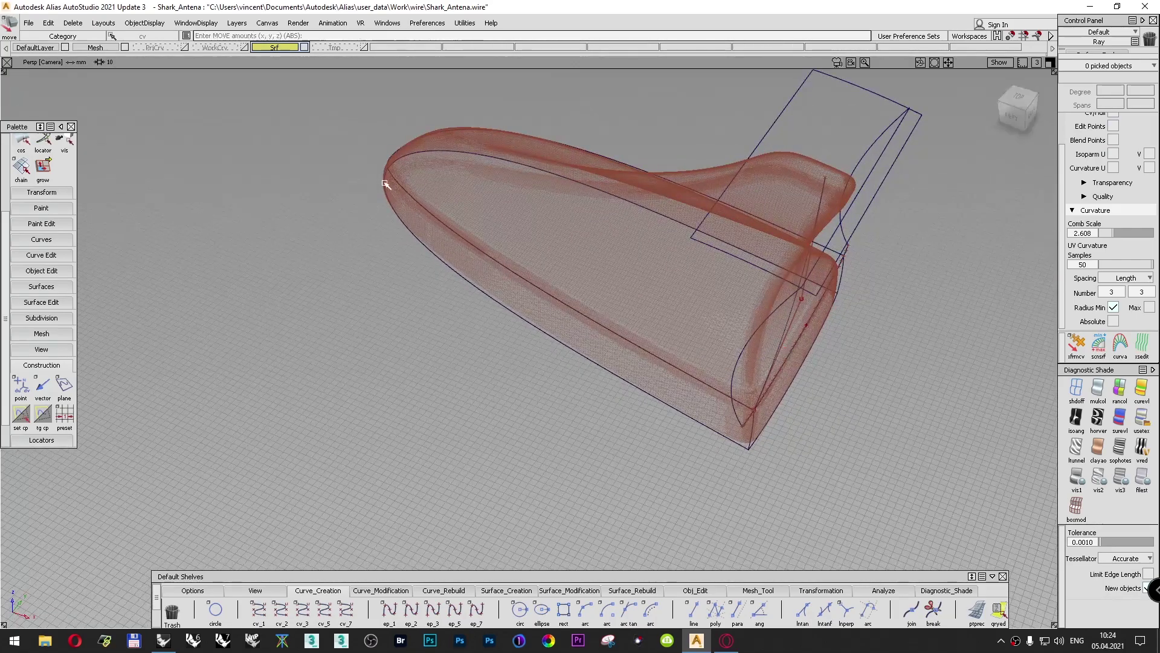
left_click(202, 591)
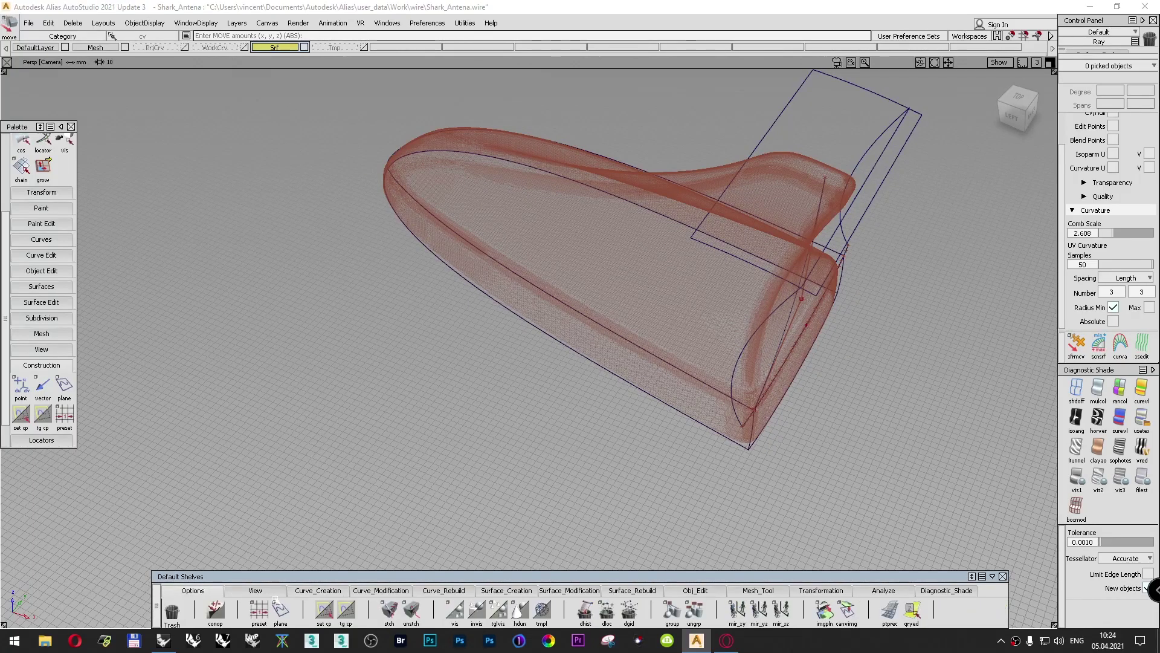
left_click(455, 609)
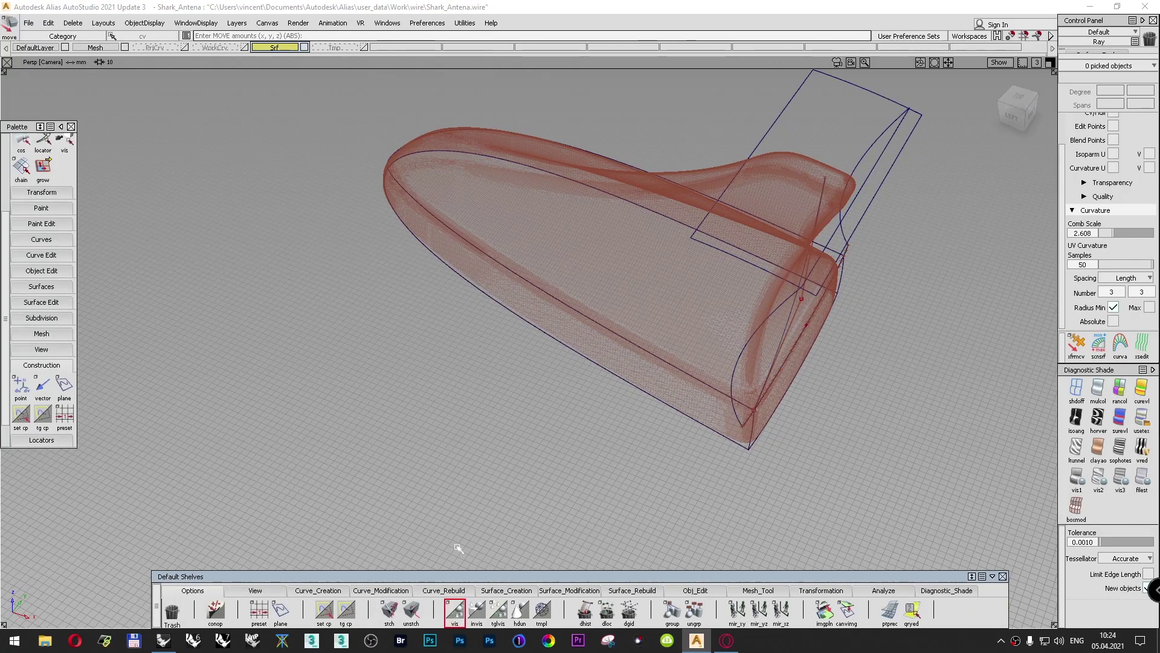
left_click_drag(1021, 114, 1035, 108)
Step: In the top view, draw a straight degree-1 edit point curve along the centreline, extending past the antenna's front tip and rear end
key("F5")
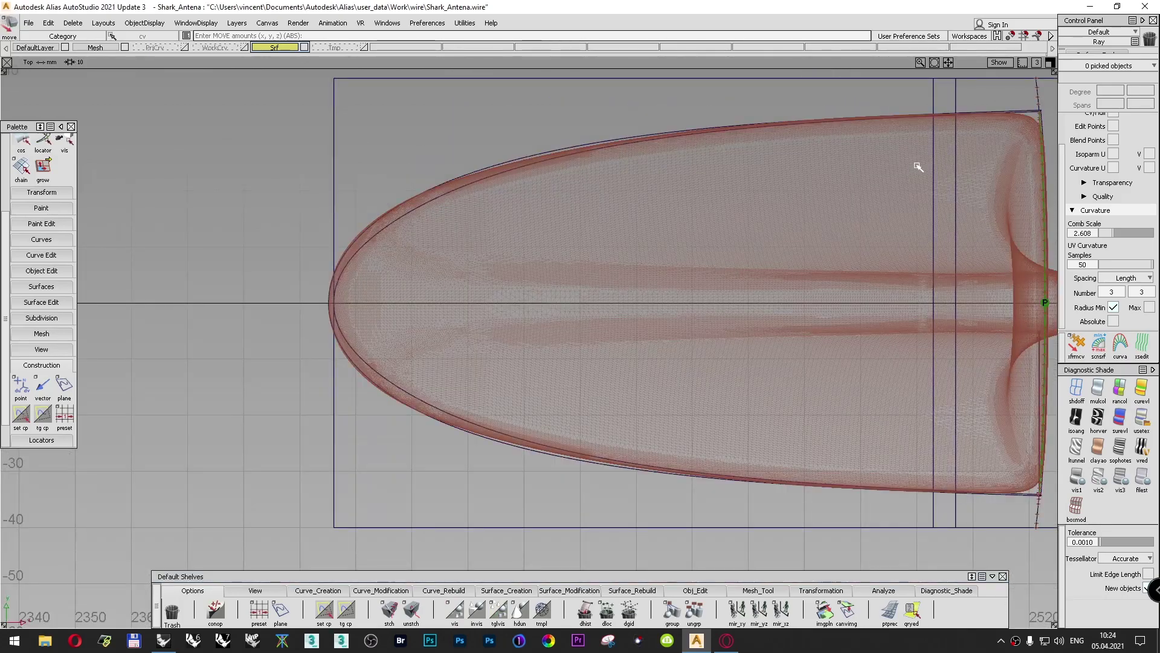
scroll(434, 306, "down", 5)
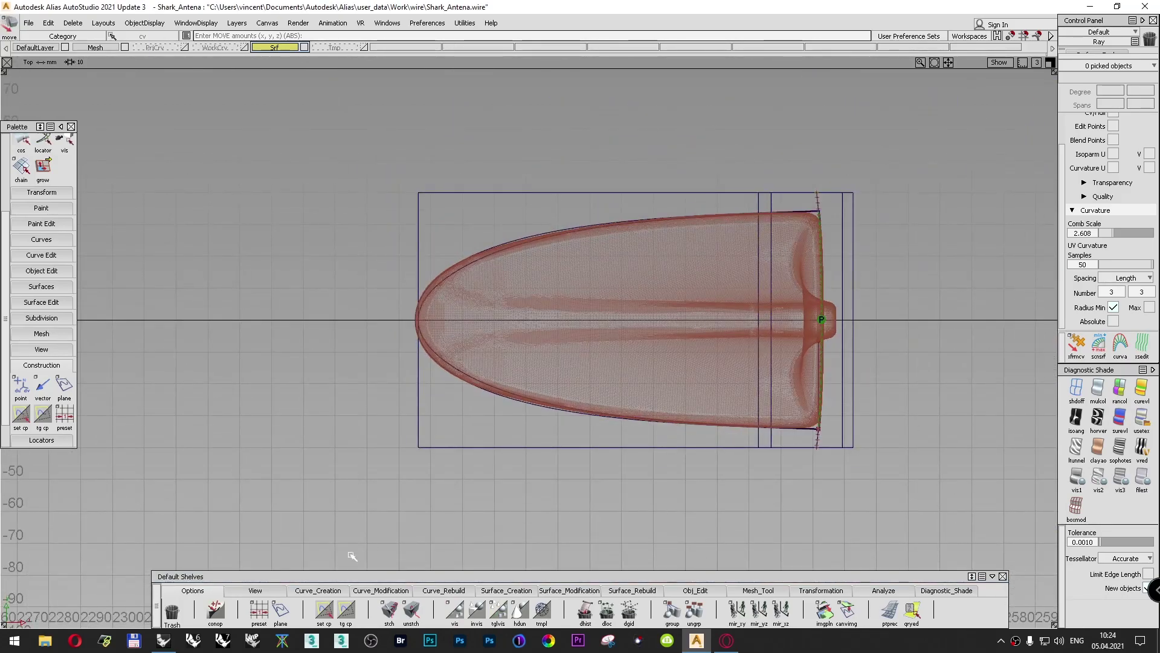
left_click(326, 591)
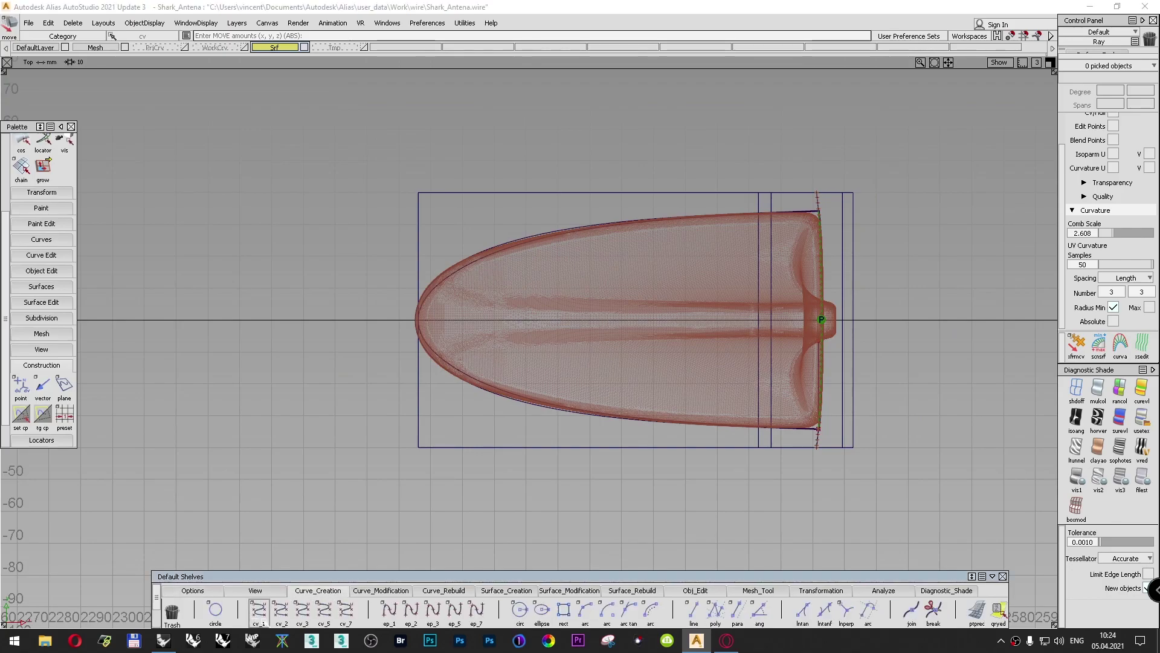
left_click(389, 610)
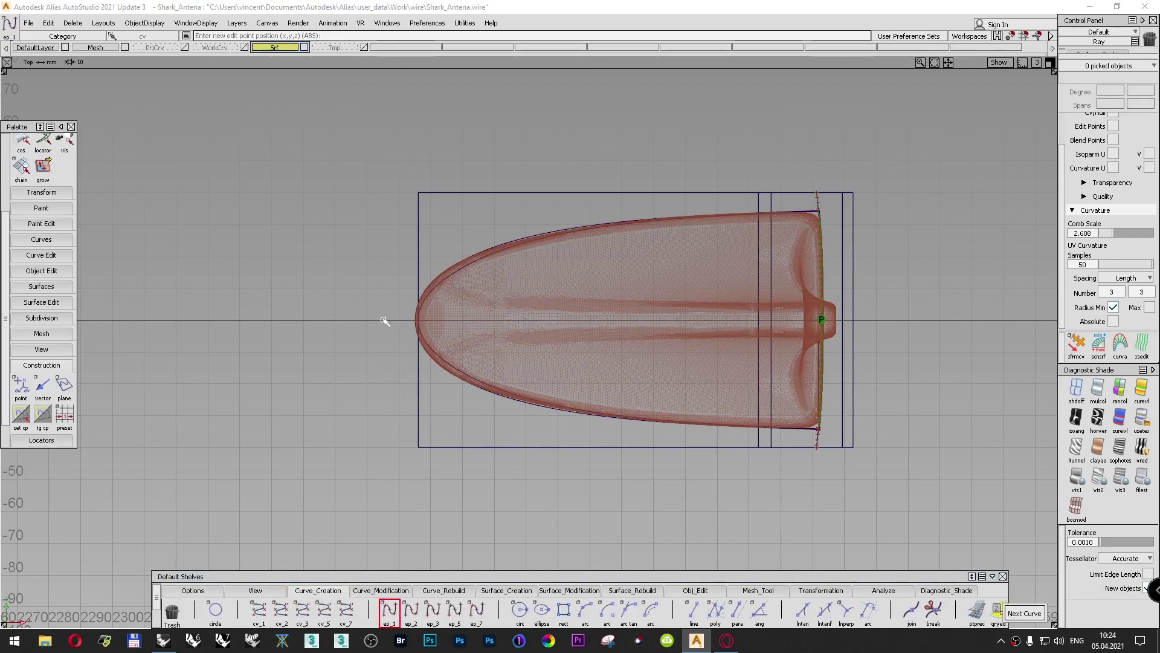
left_click(240, 321, "alt")
left_click(972, 322, "alt")
left_click_drag(986, 333, 1003, 329, "alt")
left_click_drag(962, 240, 962, 210, "ctrl+shift")
Step: Pick all visible objects and delete their construction history
left_click_drag(316, 176, 315, 205, "ctrl+shift")
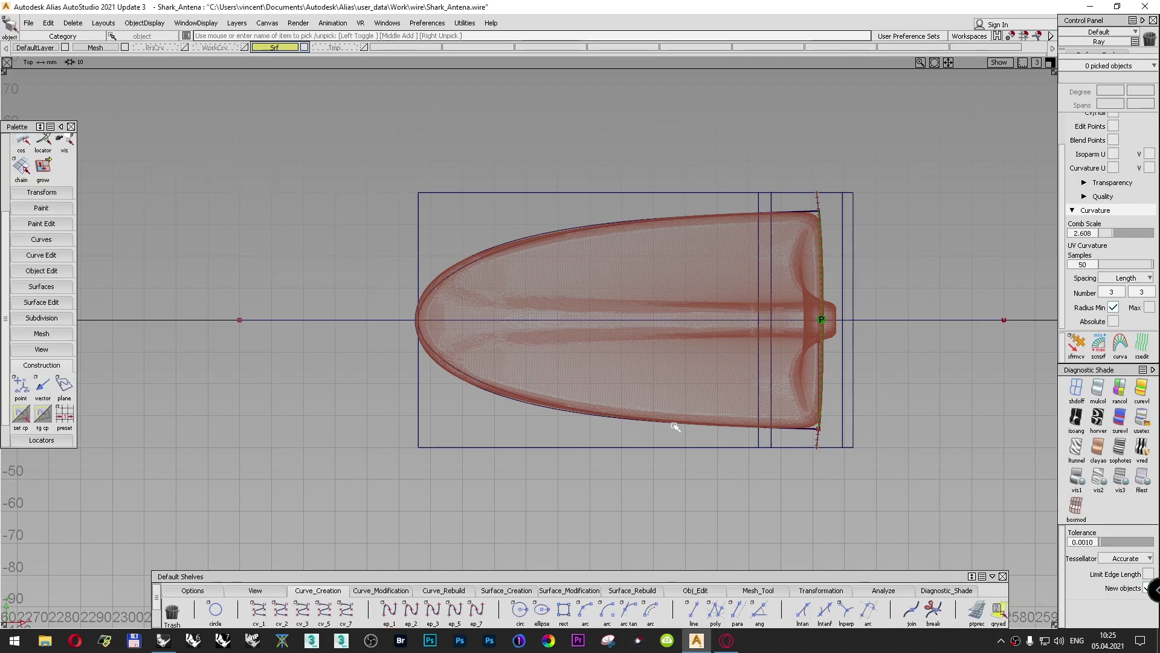
left_click_drag(882, 485, 394, 111)
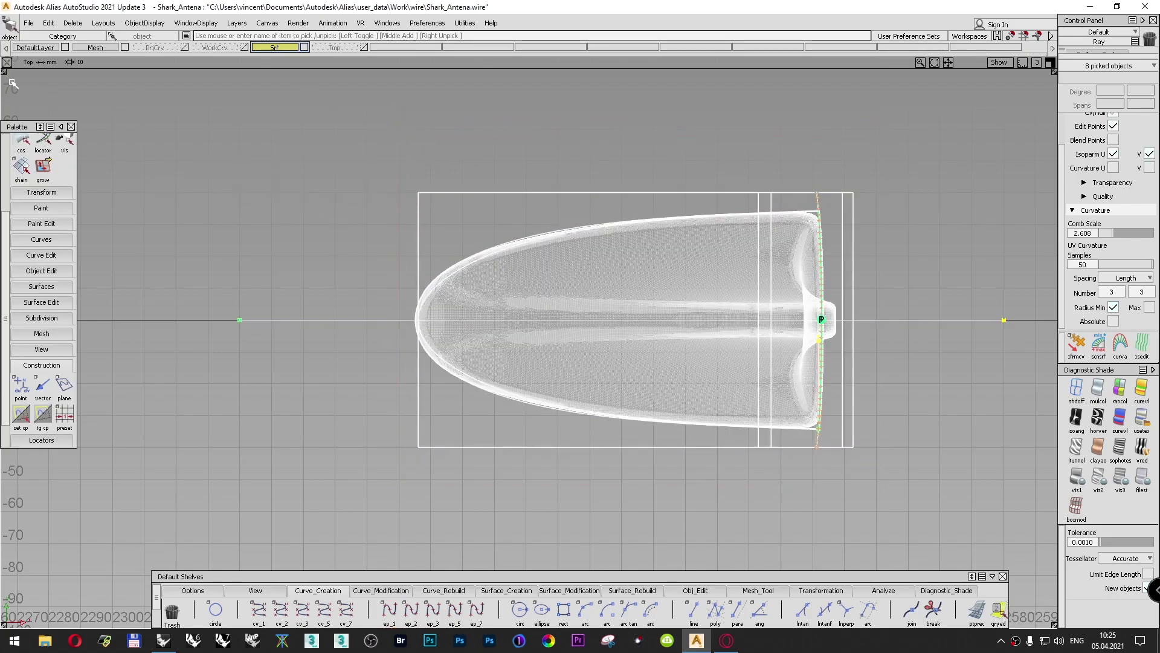
left_click(73, 23)
left_click(102, 52)
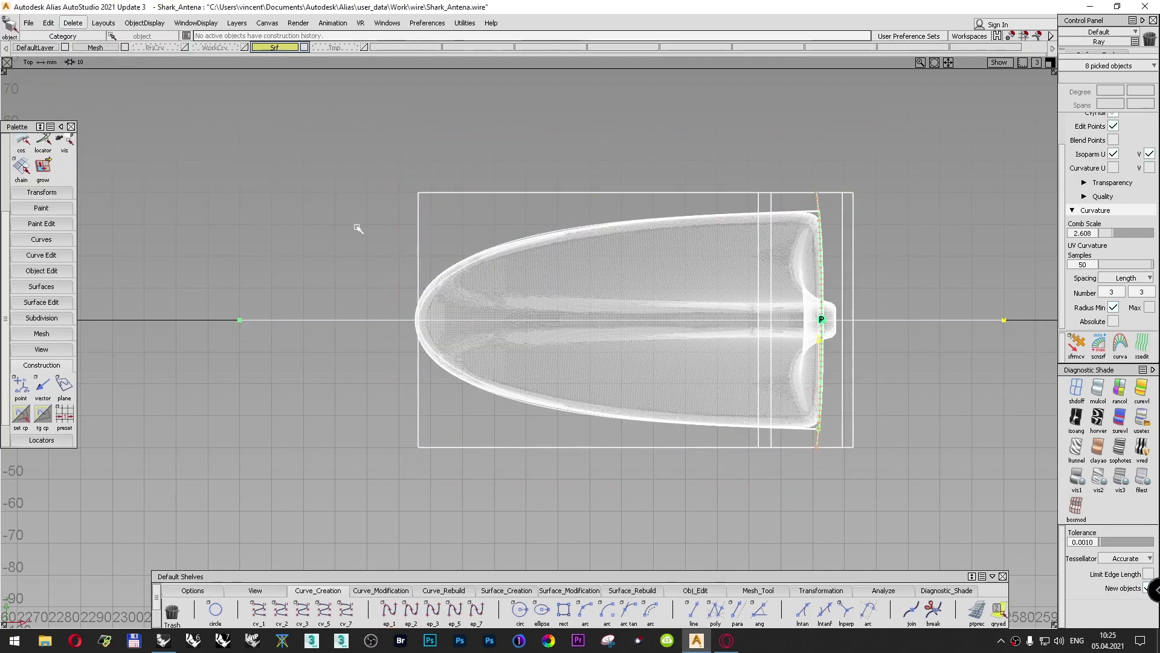
left_click_drag(594, 171, 593, 144, "ctrl+shift")
Step: Hide the Mesh layer and set up the projected 3D Trim tool with Z as the projection vector
mouse_move(624, 145)
right_mouse_down("alt+shift")
mouse_move(600, 156)
mouse_move(616, 150)
right_mouse_up("alt+shift")
middle_click_drag(633, 150, 542, 159, "alt+shift")
right_click_drag(542, 159, 549, 155, "alt+shift")
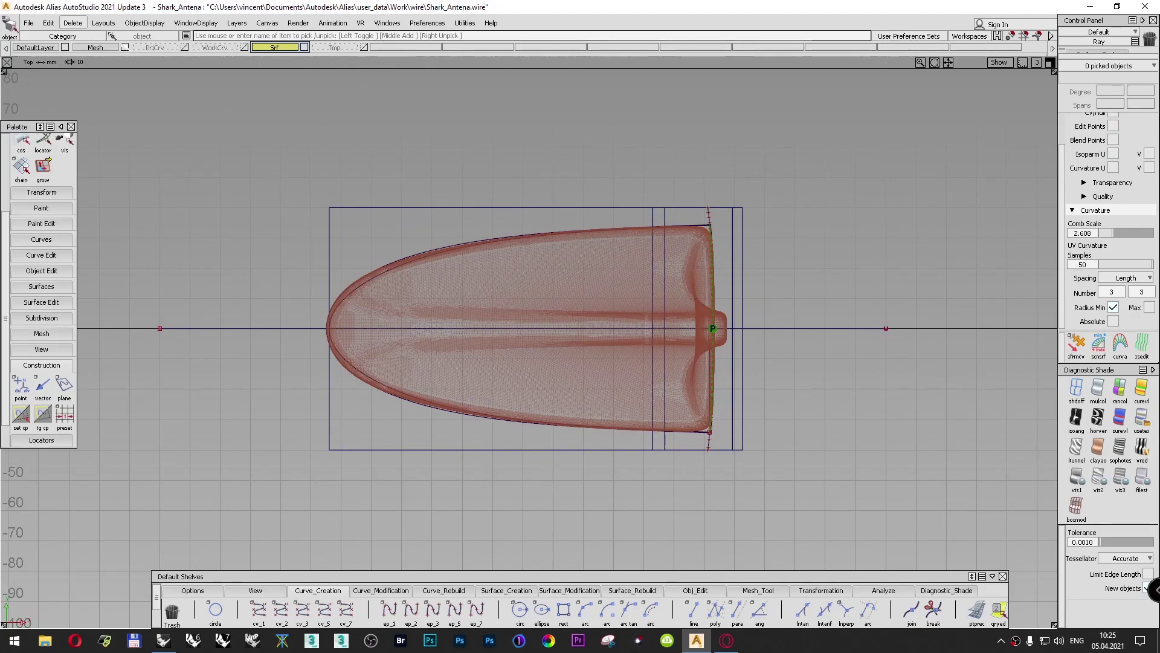
left_click(124, 47)
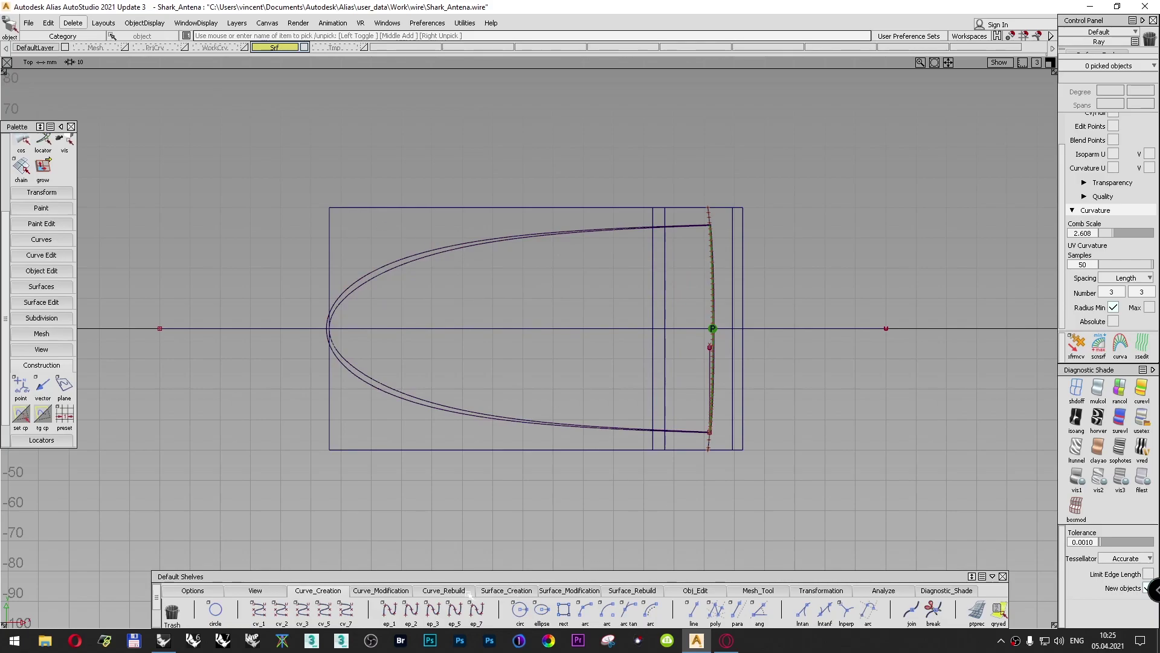
left_click(568, 590)
left_click(325, 610)
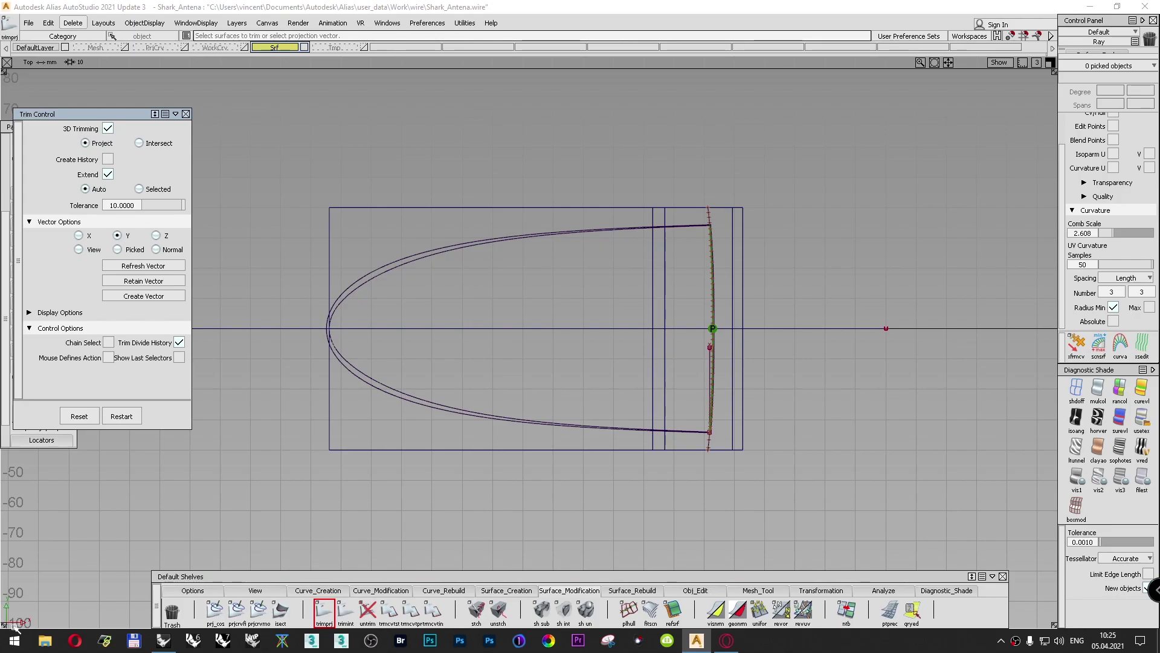
left_click(156, 235)
Step: Trim the long draft surface with the centreline curve, discarding its half on the positive Y side
left_click(376, 211)
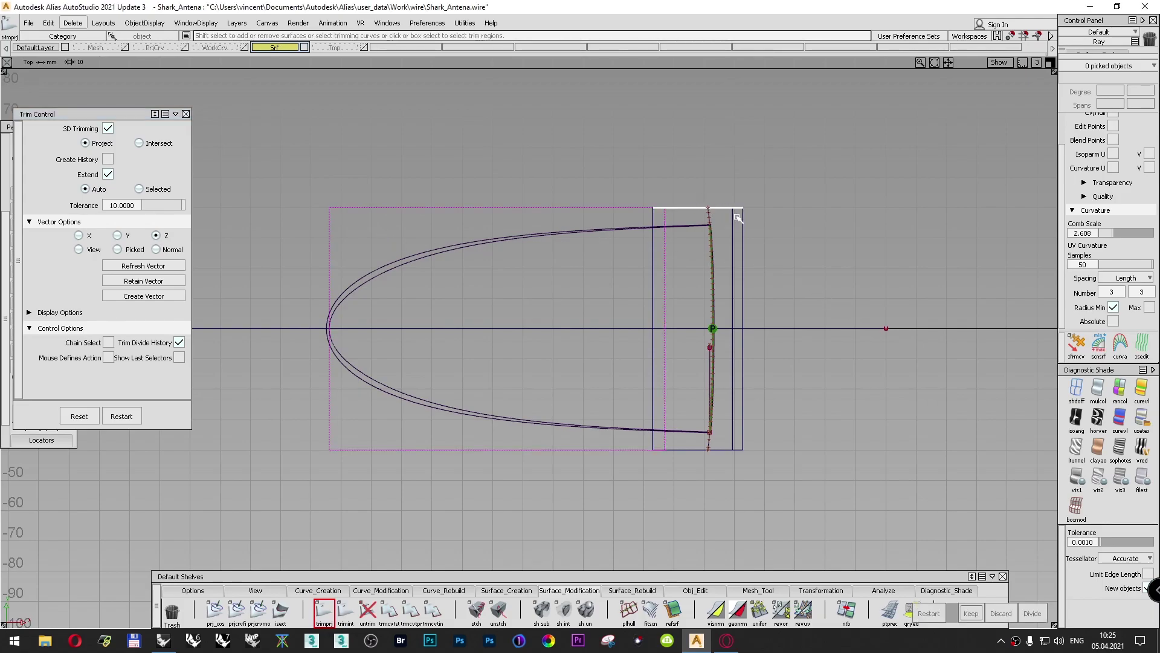
left_click_drag(802, 167, 803, 142, "ctrl+shift")
left_click(555, 208)
left_click(785, 330)
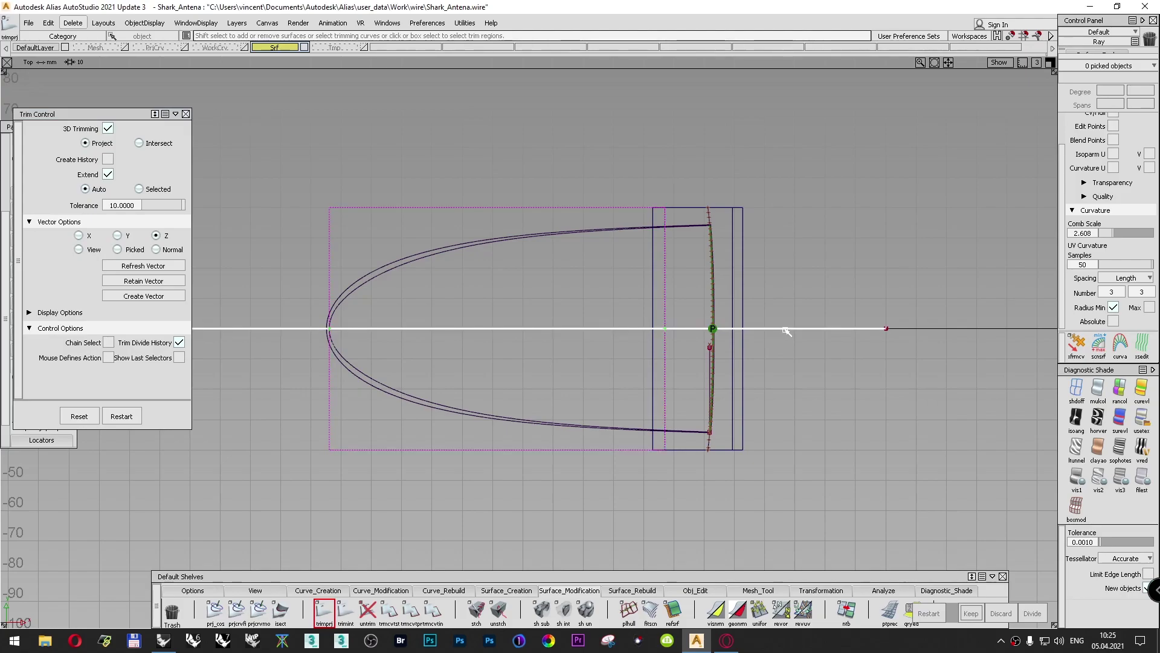
left_click(414, 225)
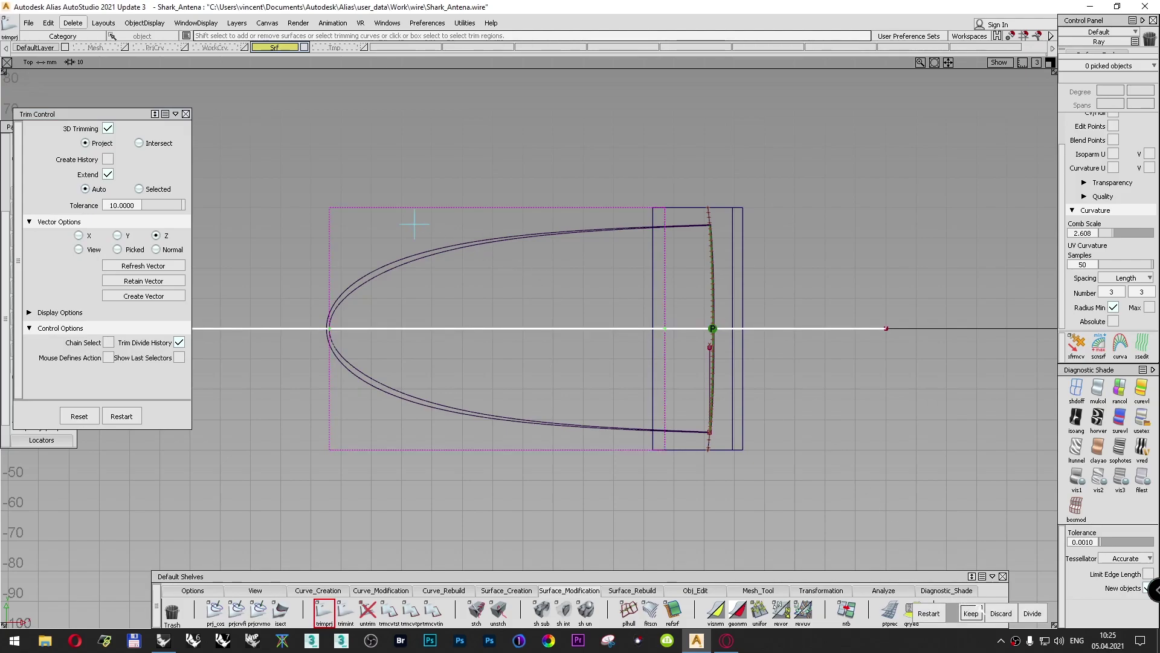
left_click(1001, 613)
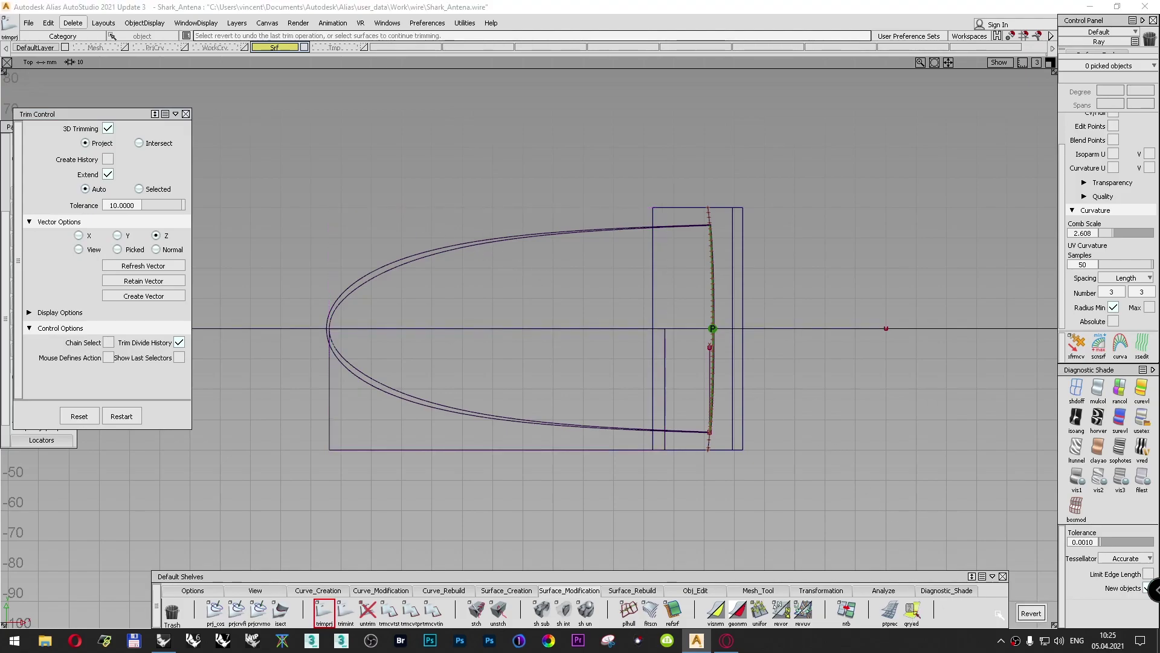
Step: Trim the top cap surface with the centreline curve, keeping its half on the negative Y side
left_click(677, 214)
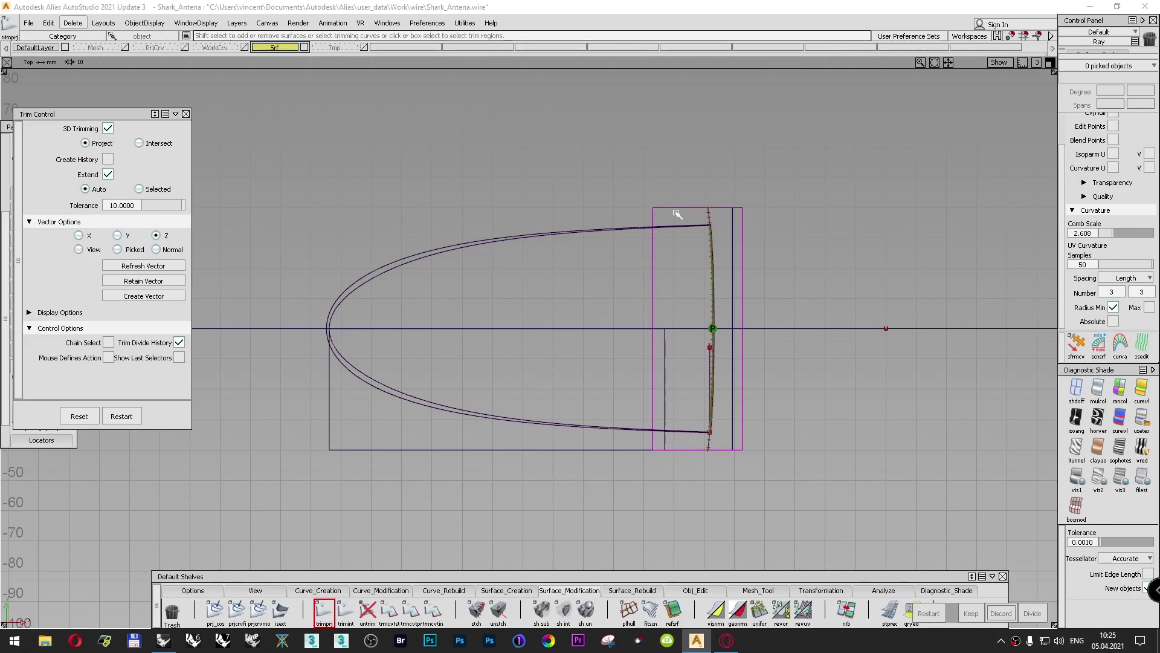
left_click(789, 329)
left_click(677, 349)
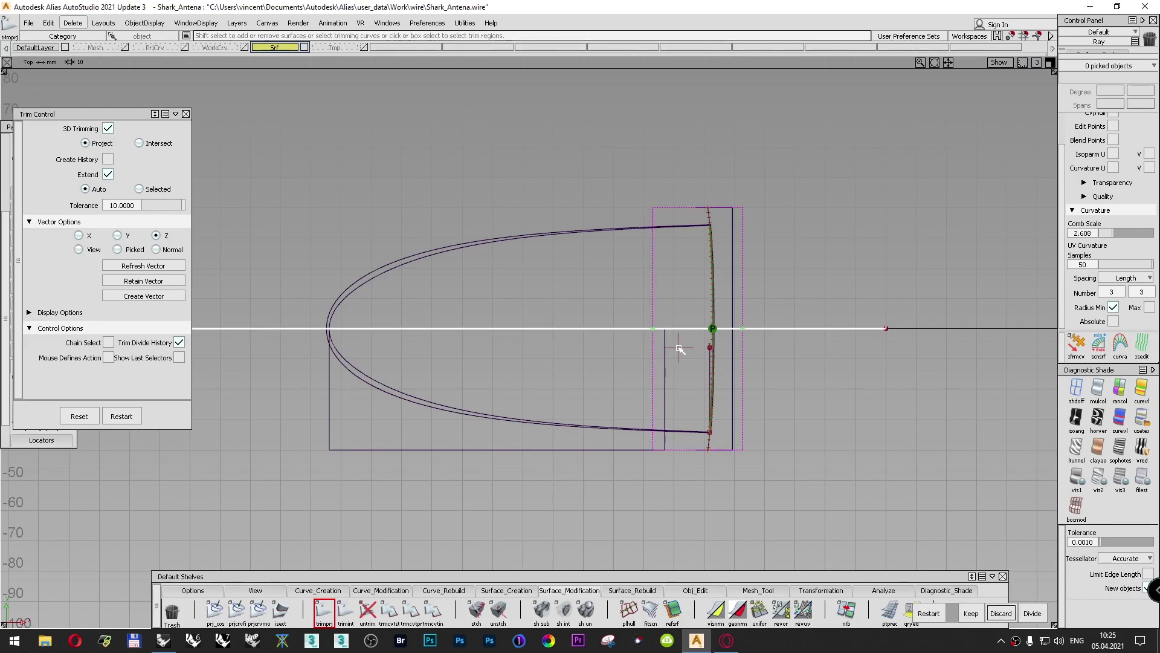
left_click(971, 613)
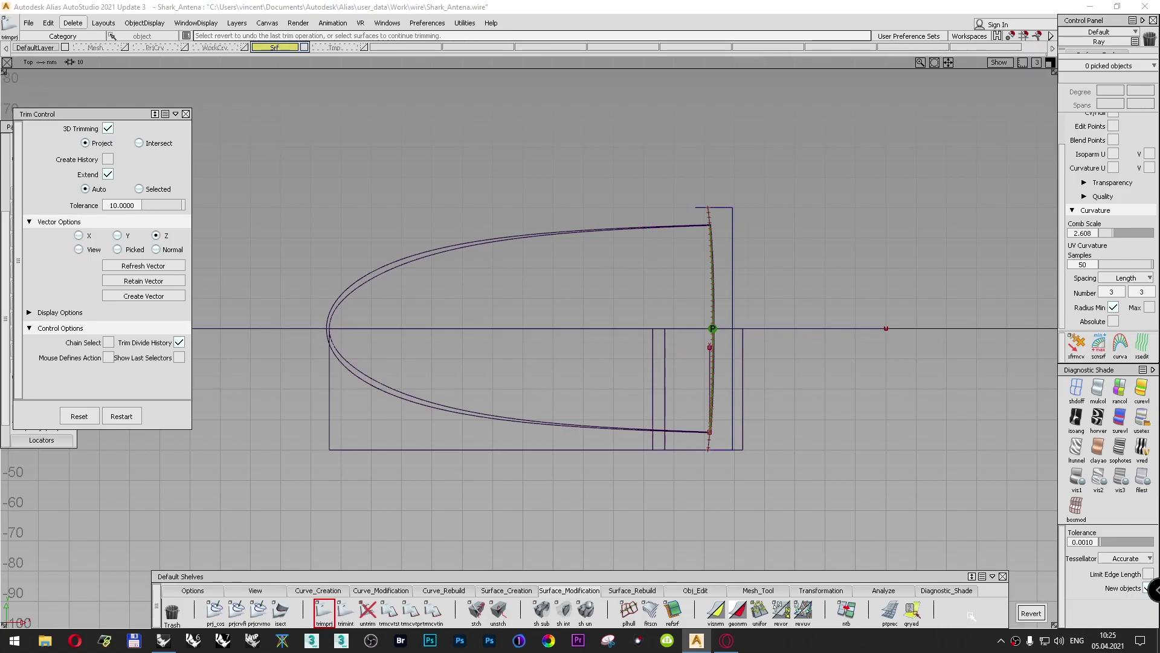
Step: Trim the rear surface with the centreline curve, discarding its half on the positive Y side
left_click(732, 240)
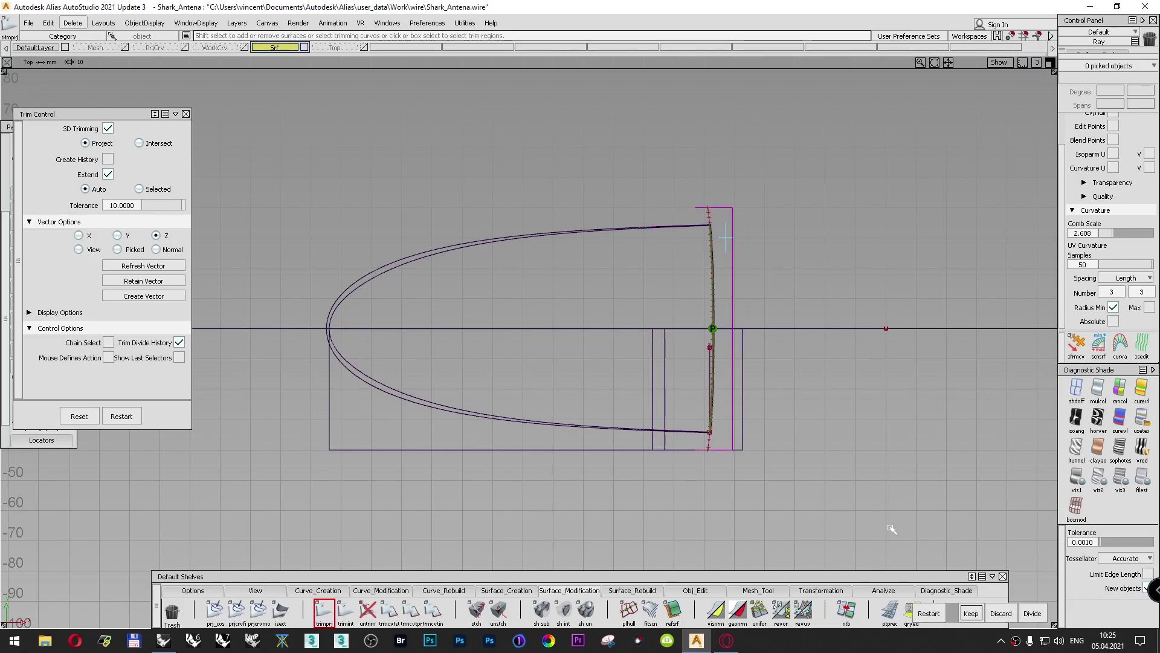
left_click(794, 328)
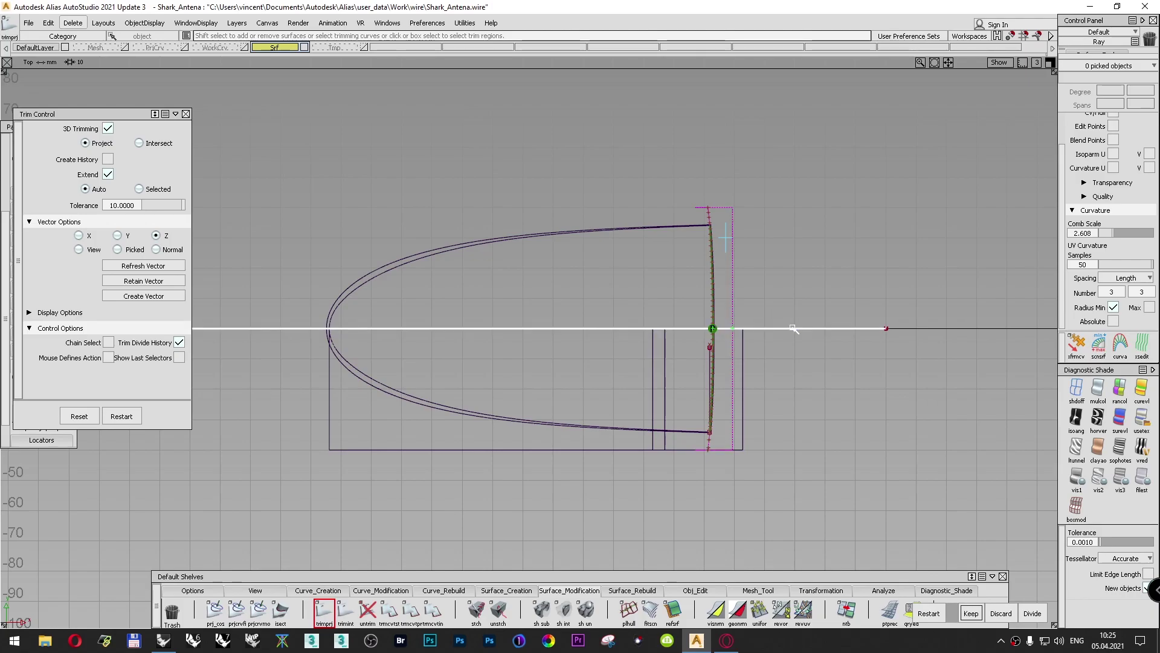
left_click(994, 612)
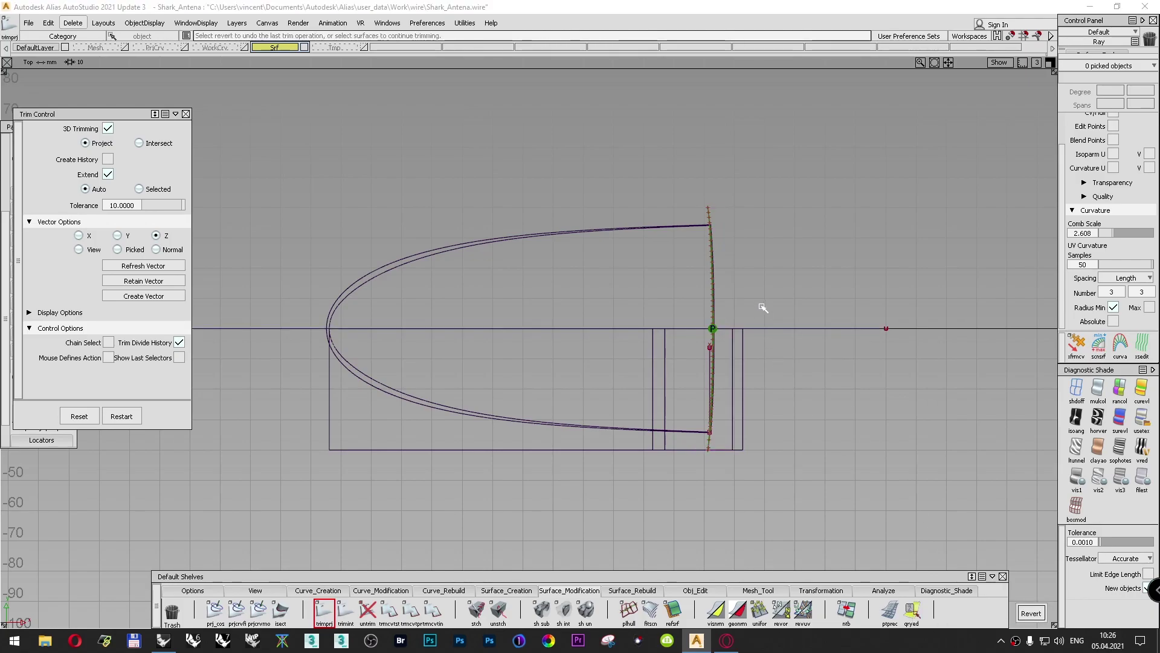
Step: Trim the U-shaped base side surface with the centreline curve, discarding its half on the positive Y side
left_click(394, 268)
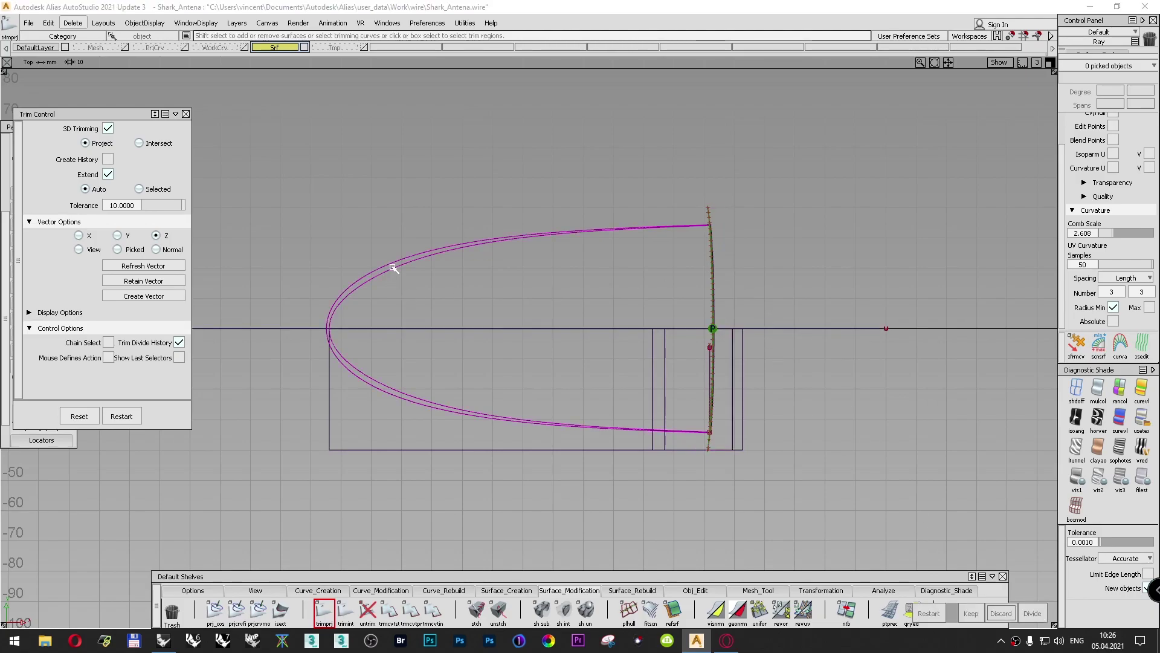
left_click(785, 329)
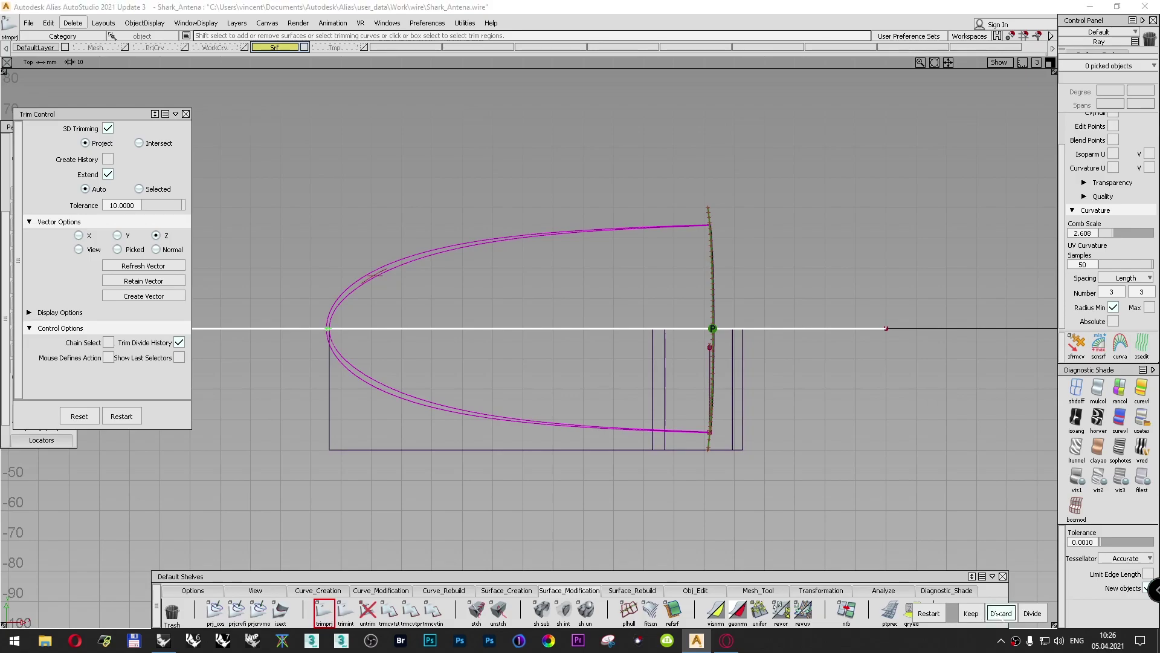
left_click(998, 613)
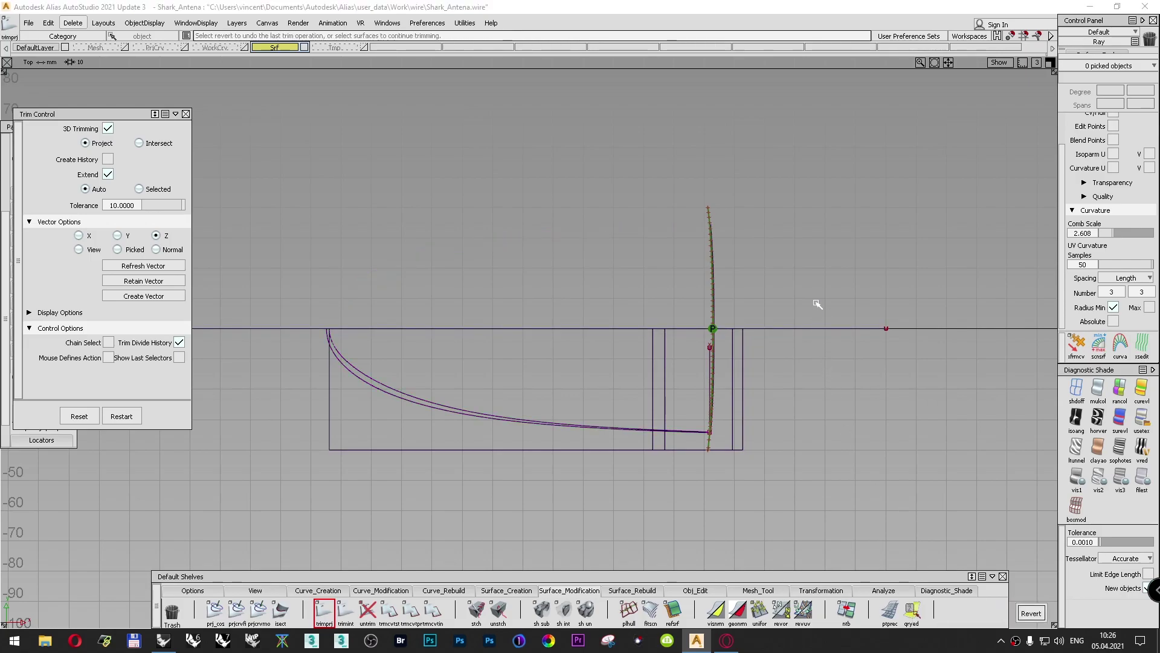
key("F8")
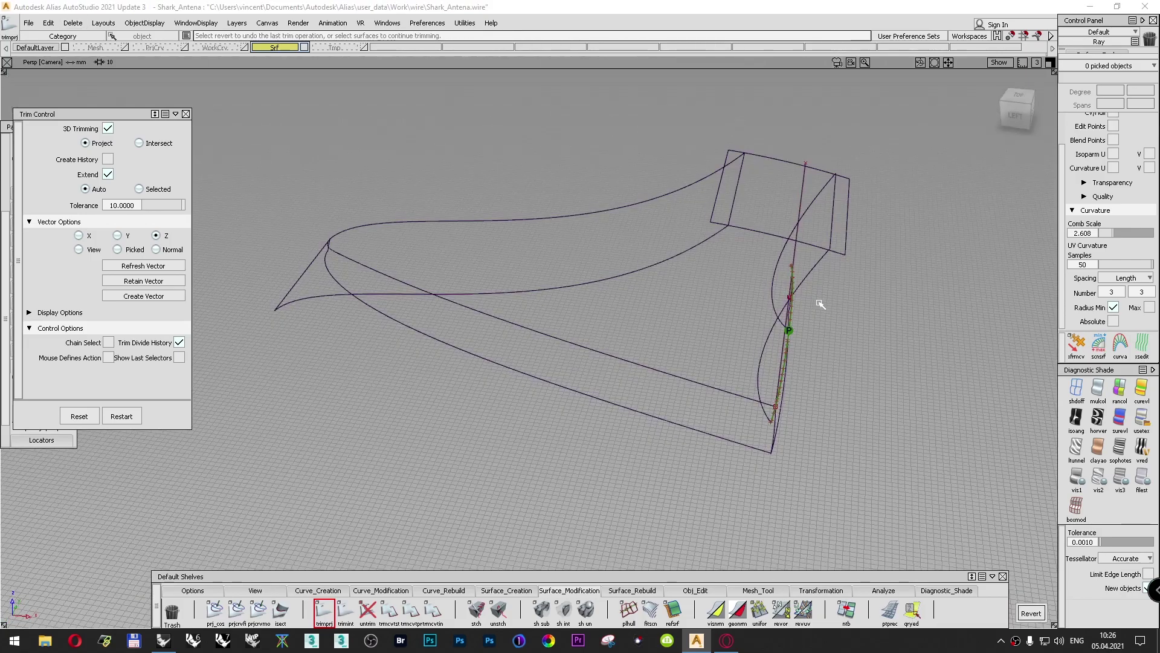
Step: Move the centreline curve up along Z so that it lies not far below the antenna surfaces
left_click_drag(890, 329, 526, 277, "alt+shift")
right_click_drag(700, 263, 626, 442, "alt+shift")
left_click_drag(616, 442, 640, 454, "ctrl+shift")
left_click(611, 504)
right_click_drag(774, 393, 770, 362, "ctrl+shift")
right_click_drag(770, 362, 745, 187)
right_click_drag(655, 349, 665, 294, "alt+shift")
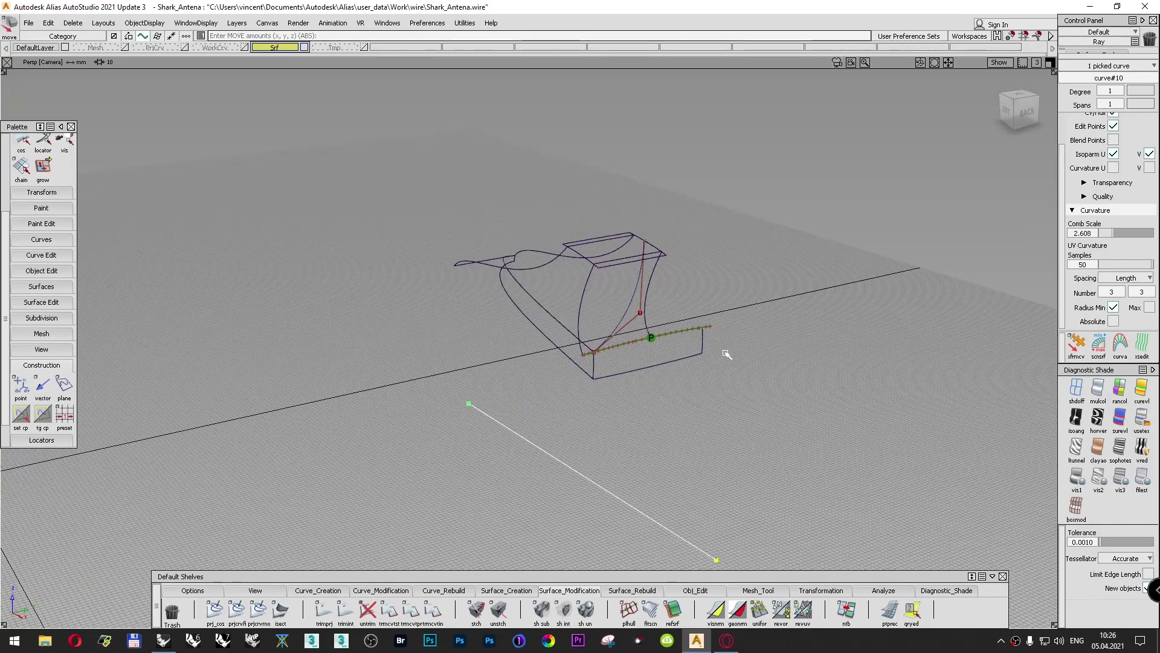
Step: Trim the lower rear base surface with the centreline curve projected along Z, keeping its half on the negative Y side
double_click(324, 610)
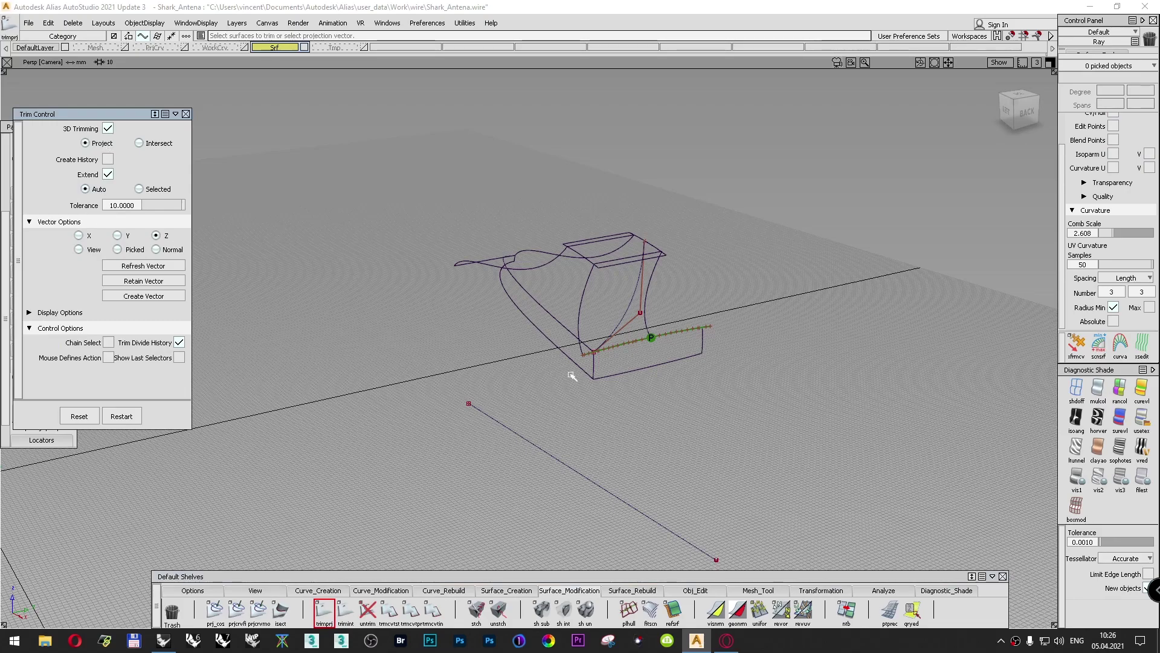
left_click(678, 360)
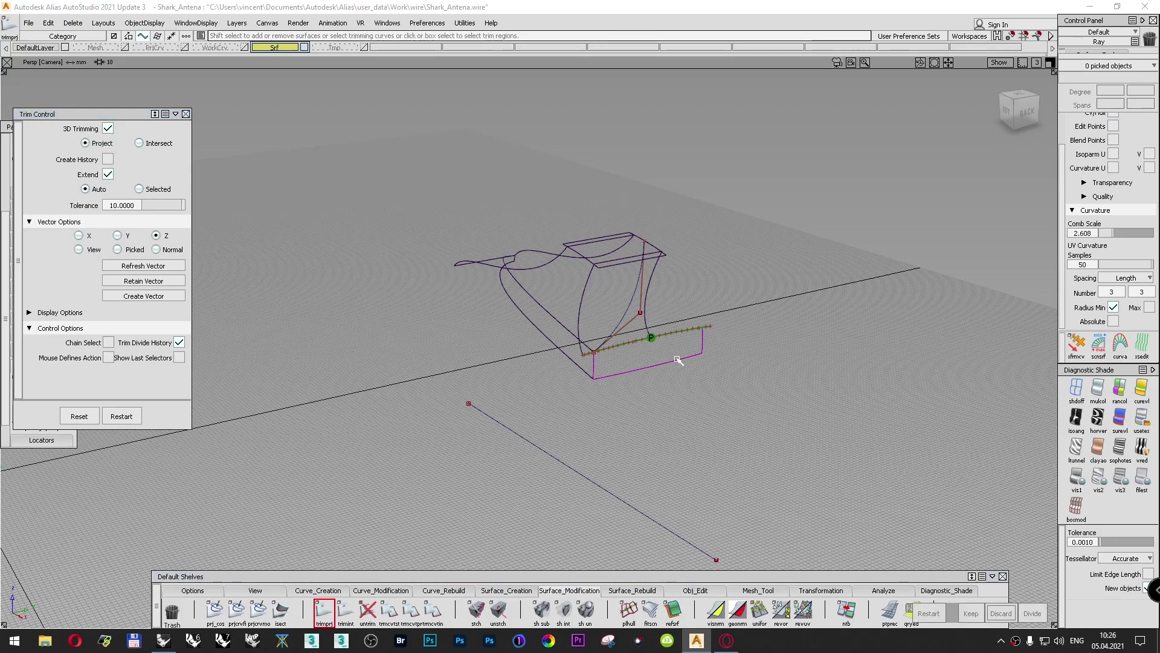
left_click(671, 532)
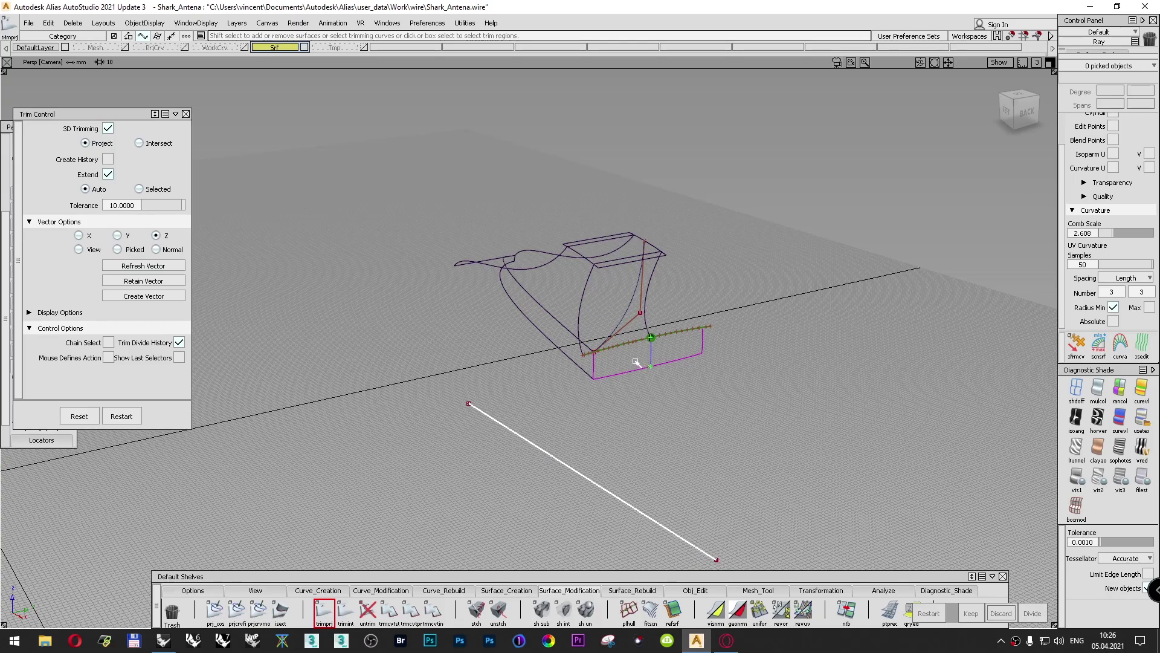
left_click(968, 613)
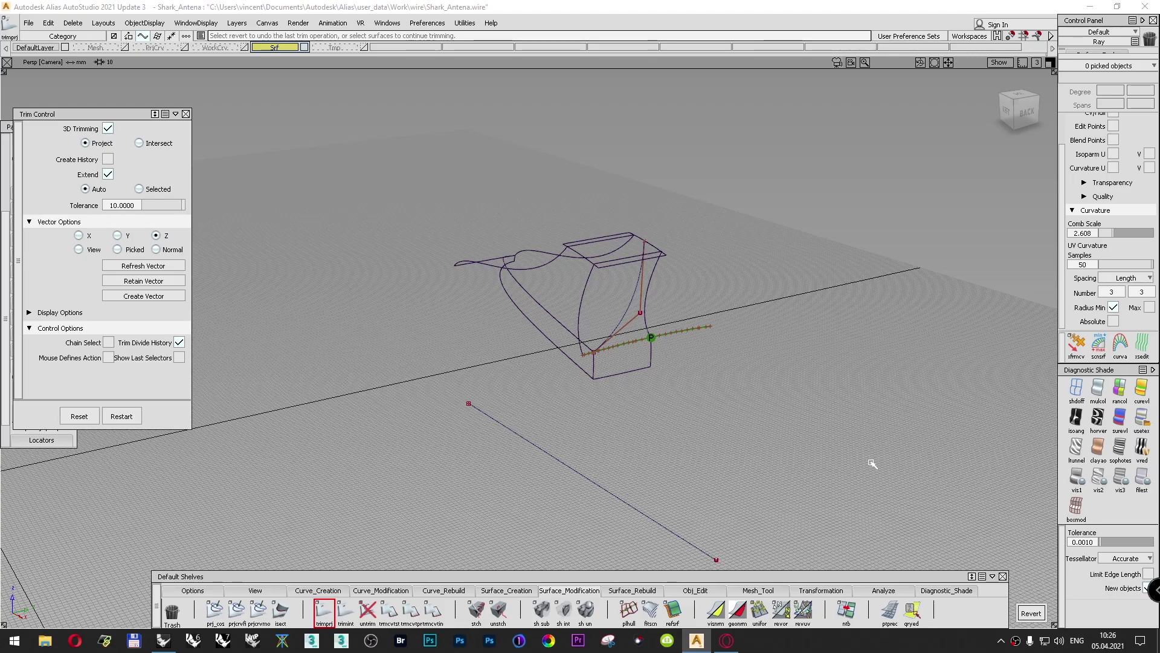
left_click(186, 113)
Step: Trim the upper rear surface with the curved rear profile projected along X, keeping the part between that curve and the centreline
left_click_drag(479, 189, 559, 193, "alt+shift")
left_click_drag(586, 249, 469, 251, "alt+shift")
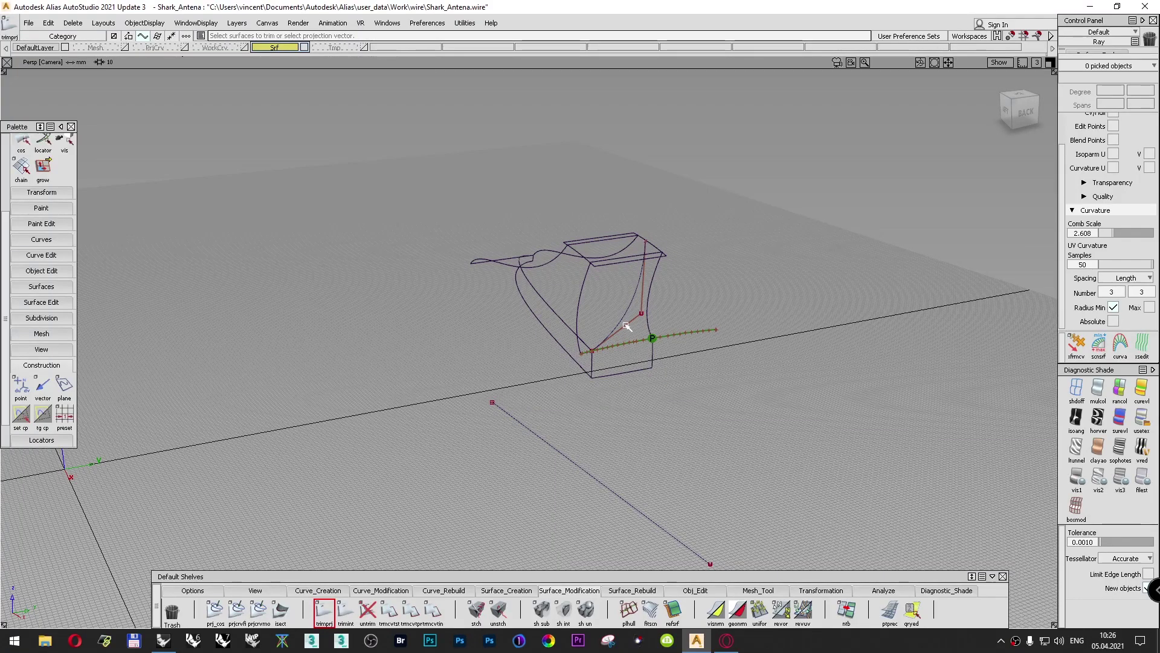
double_click(324, 610)
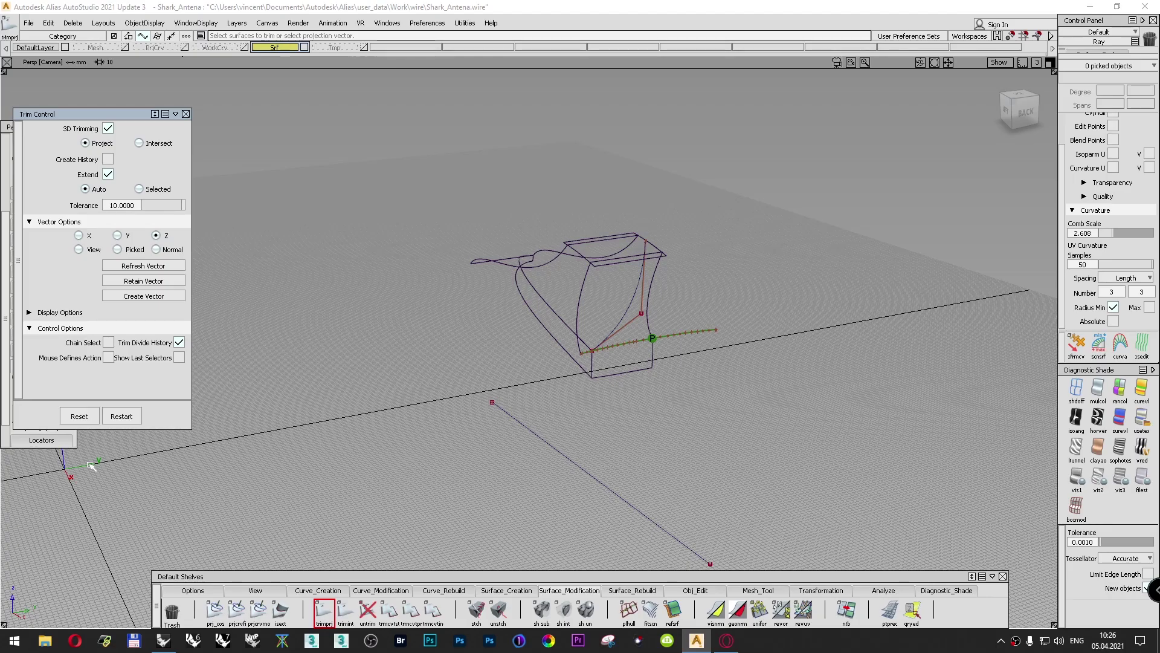
left_click(79, 235)
left_click(622, 305)
left_click(626, 304)
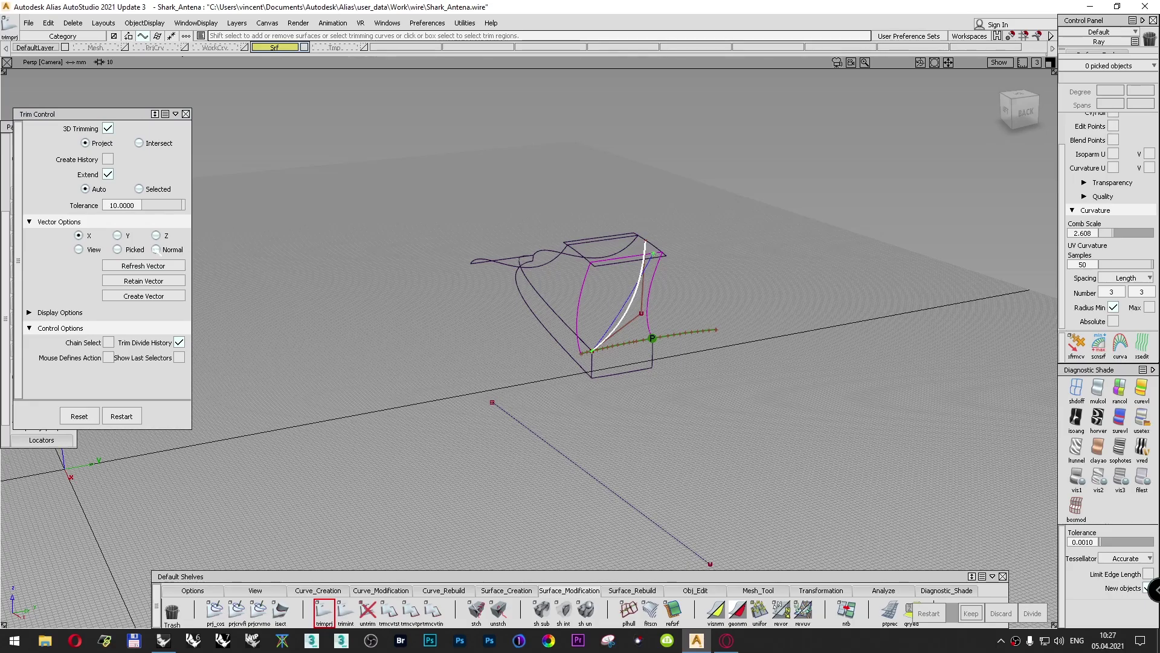
left_click(1021, 112)
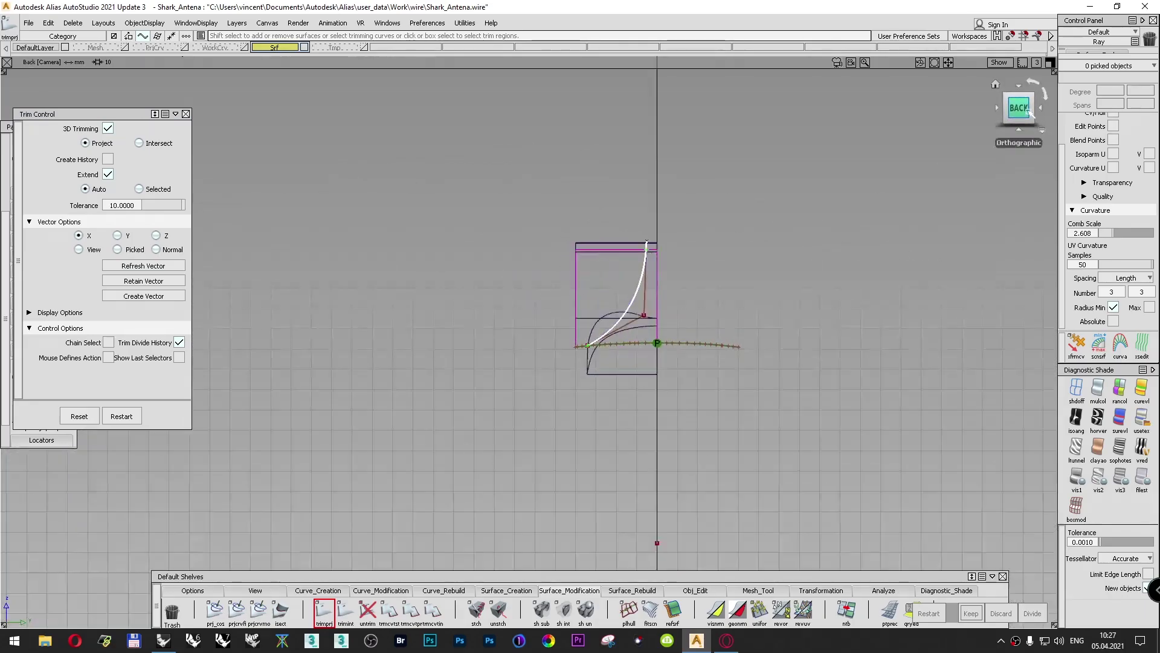
scroll(641, 307, "up", 3)
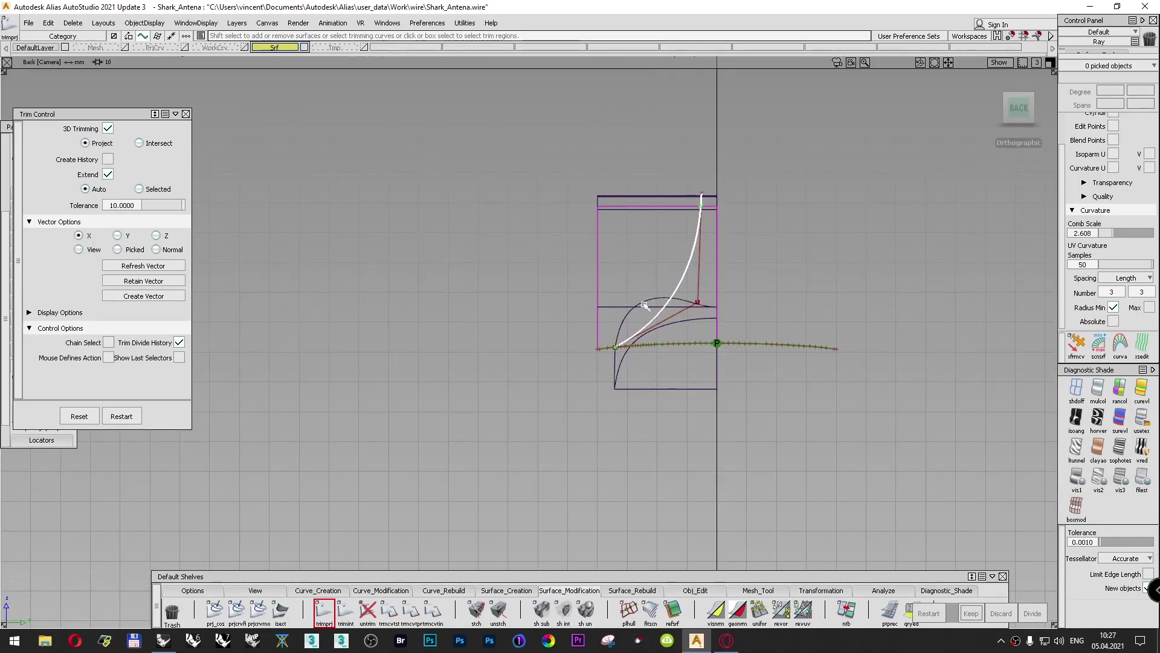
left_click(707, 254)
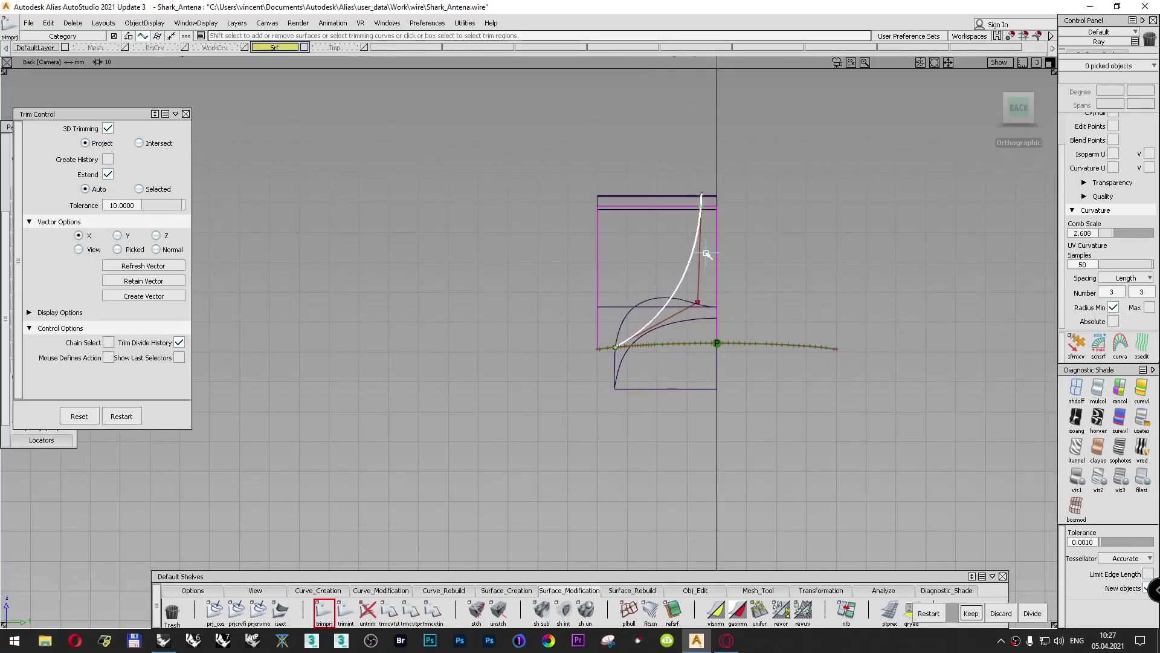
left_click(971, 613)
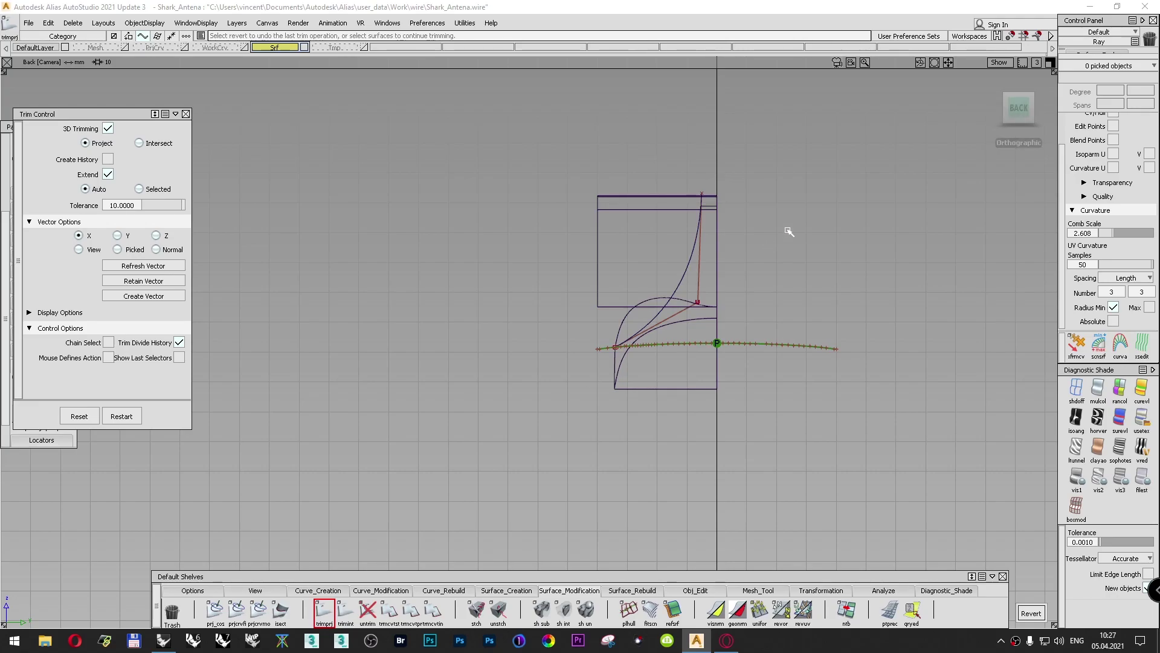
Step: Return to the top view, close the trim options and show the reference Mesh layer
left_click_drag(1022, 109, 1068, 151)
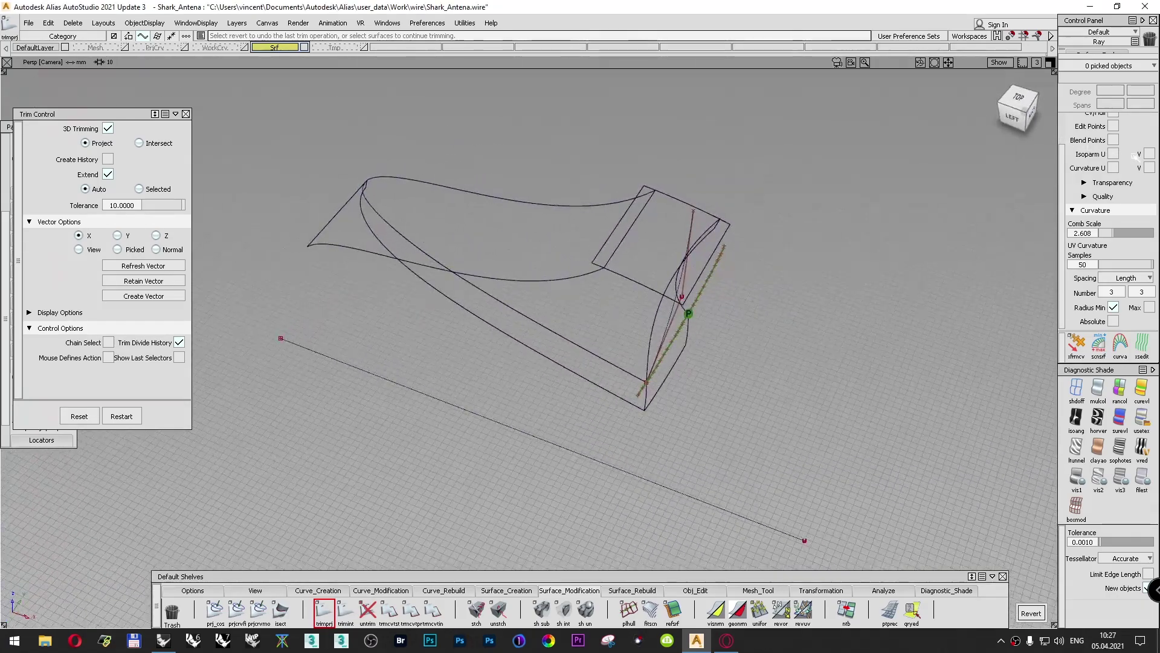
left_click_drag(903, 238, 832, 334, "alt+shift")
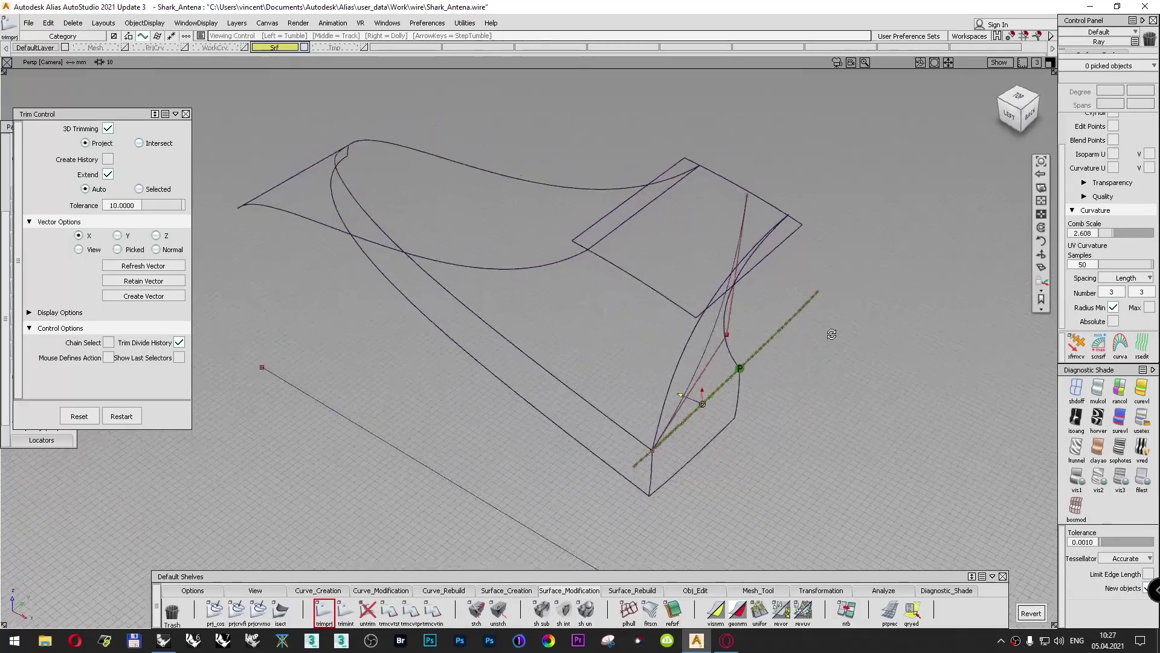
key("F5")
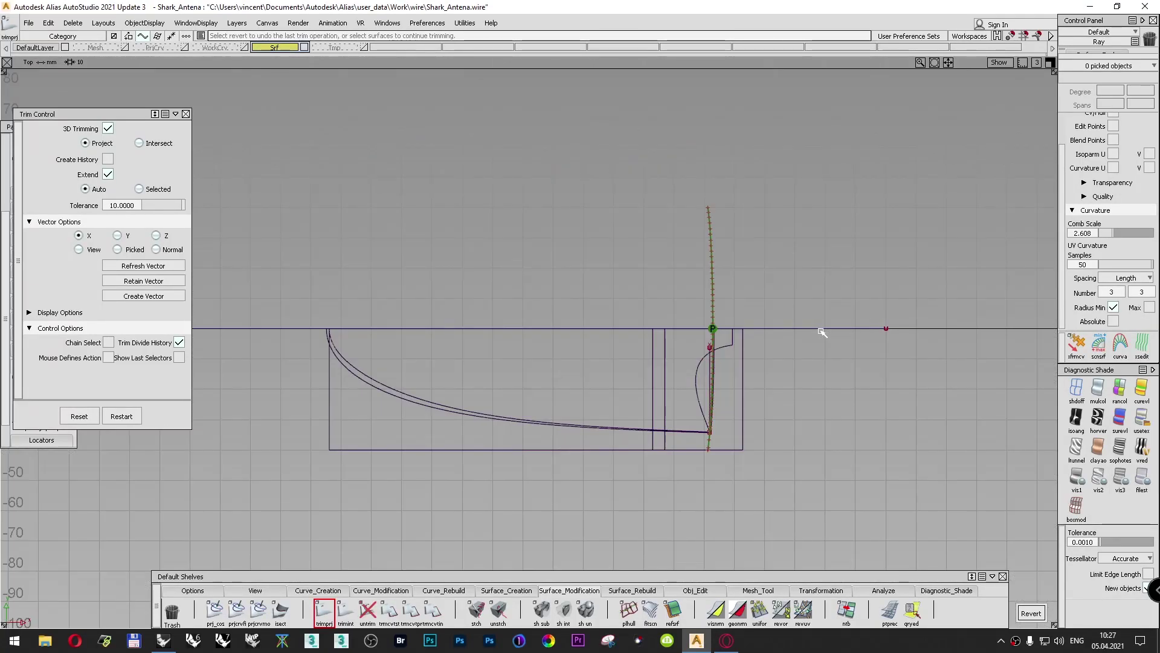
middle_click_drag(820, 352, 893, 268, "alt+shift")
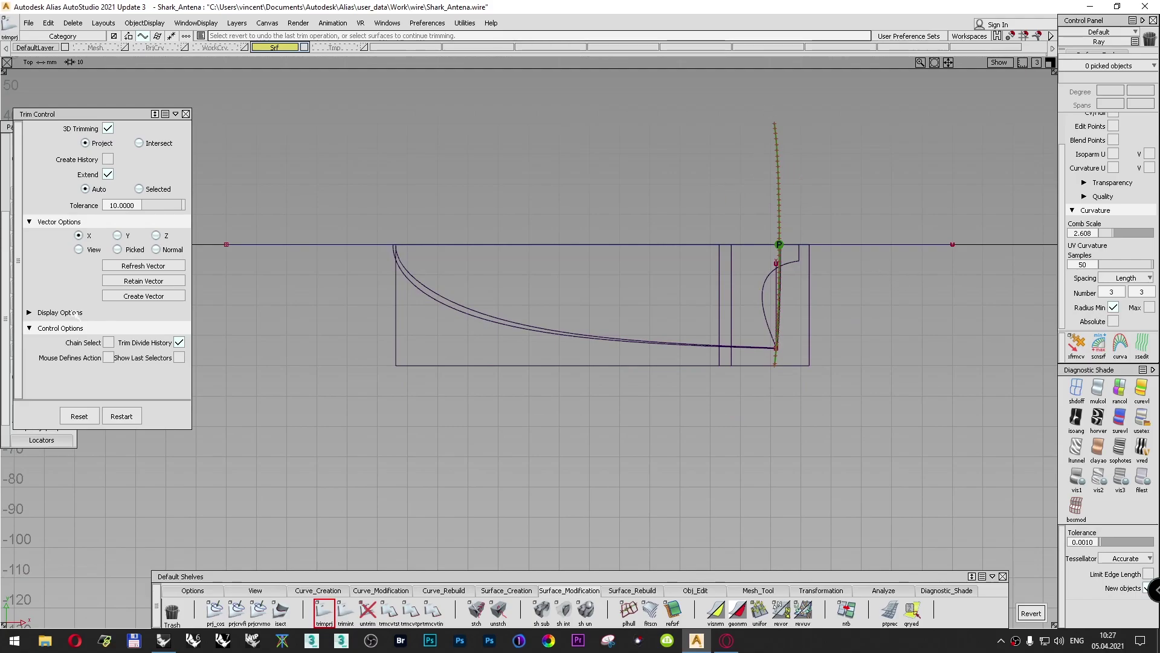
left_click(185, 113)
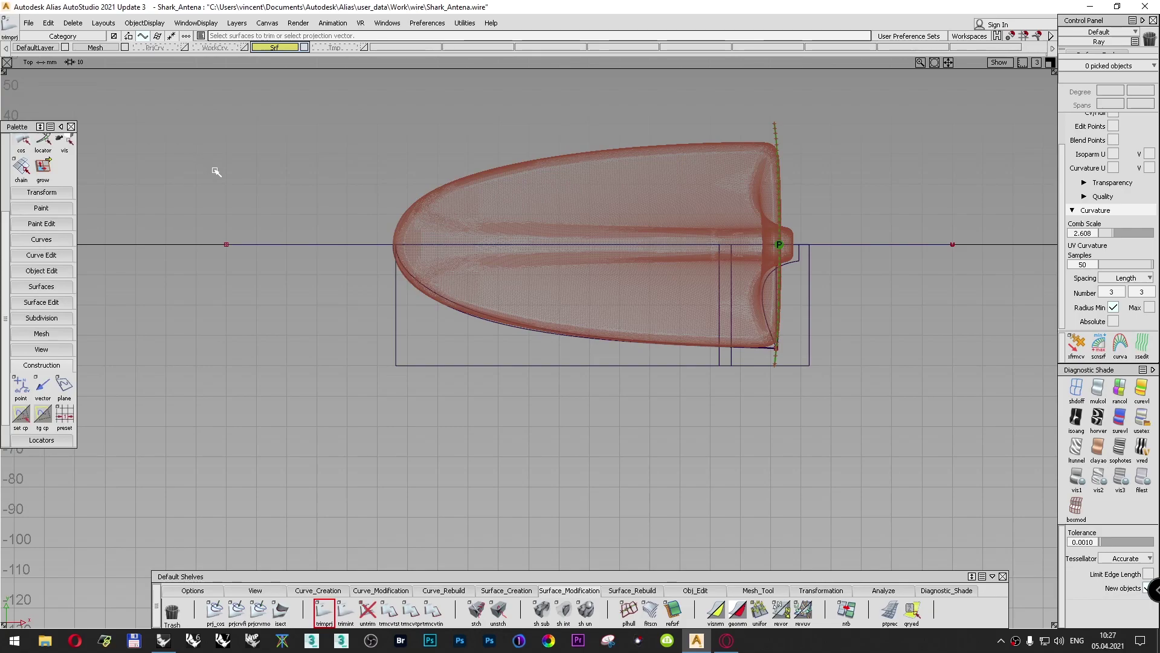
Step: Draw a straight degree 1 edit-point curve from the trimmed rear surface's corner forward, parallel to the centreline, to near the nose
left_click(339, 590)
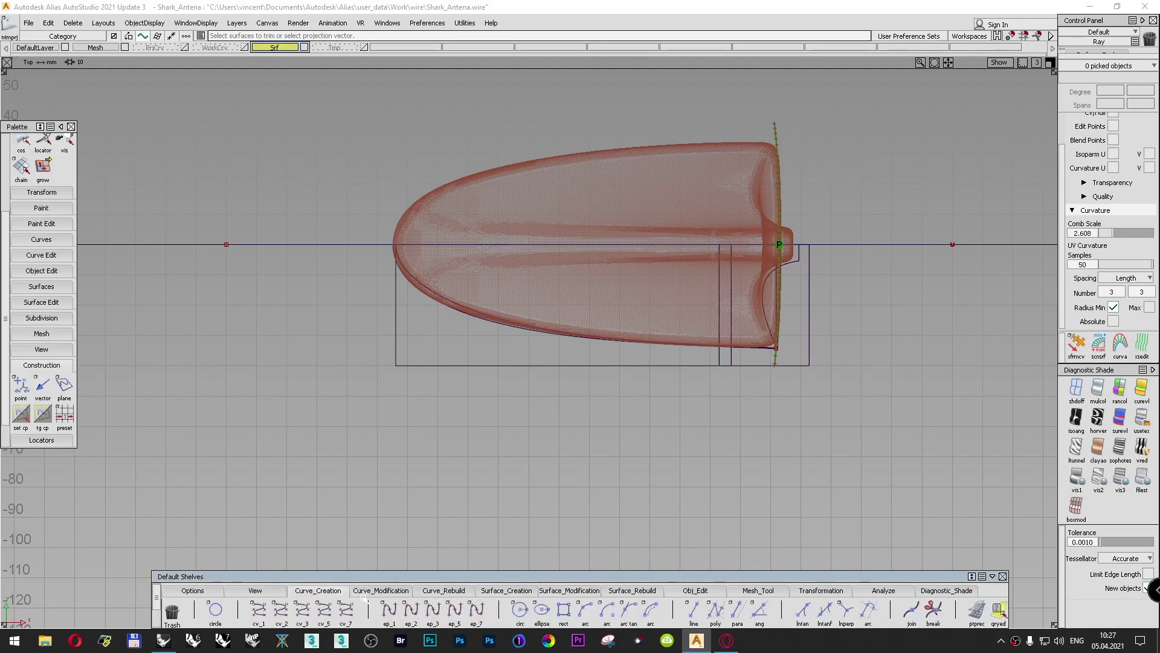
left_click(389, 610)
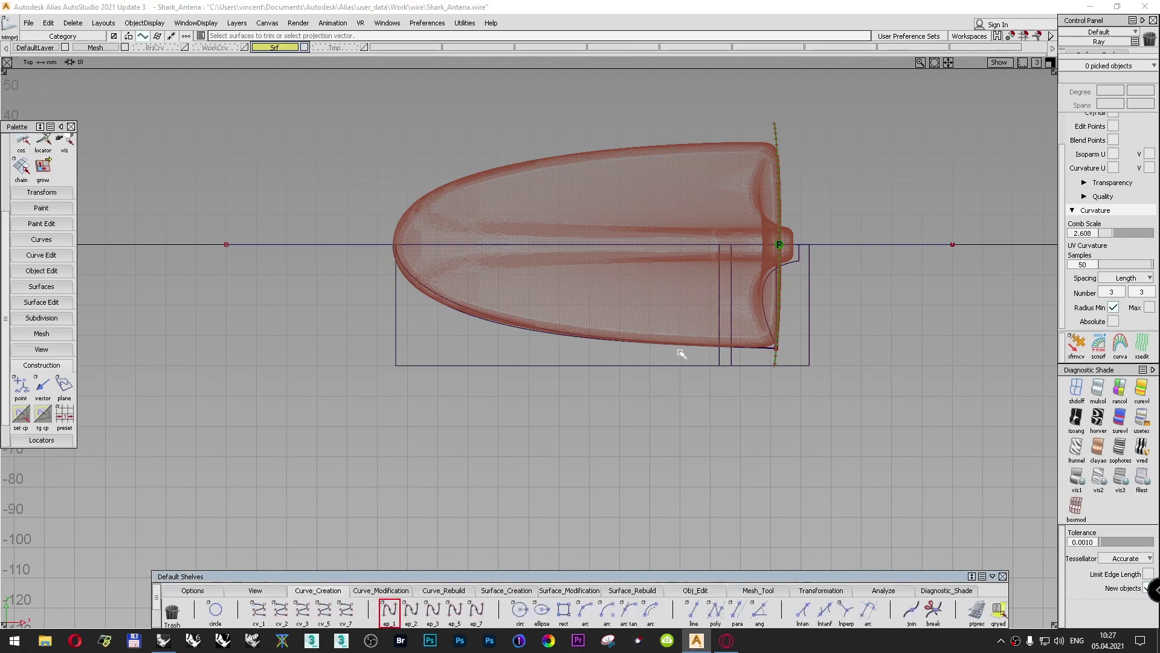
left_click(799, 260)
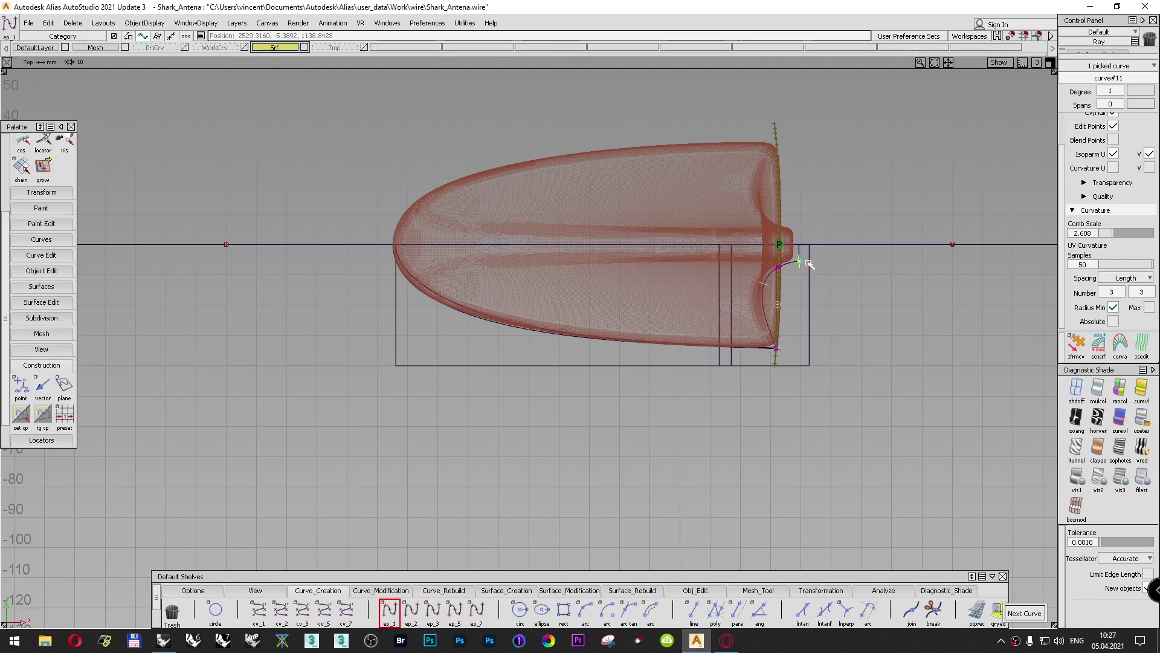
middle_click_drag(873, 269, 428, 290)
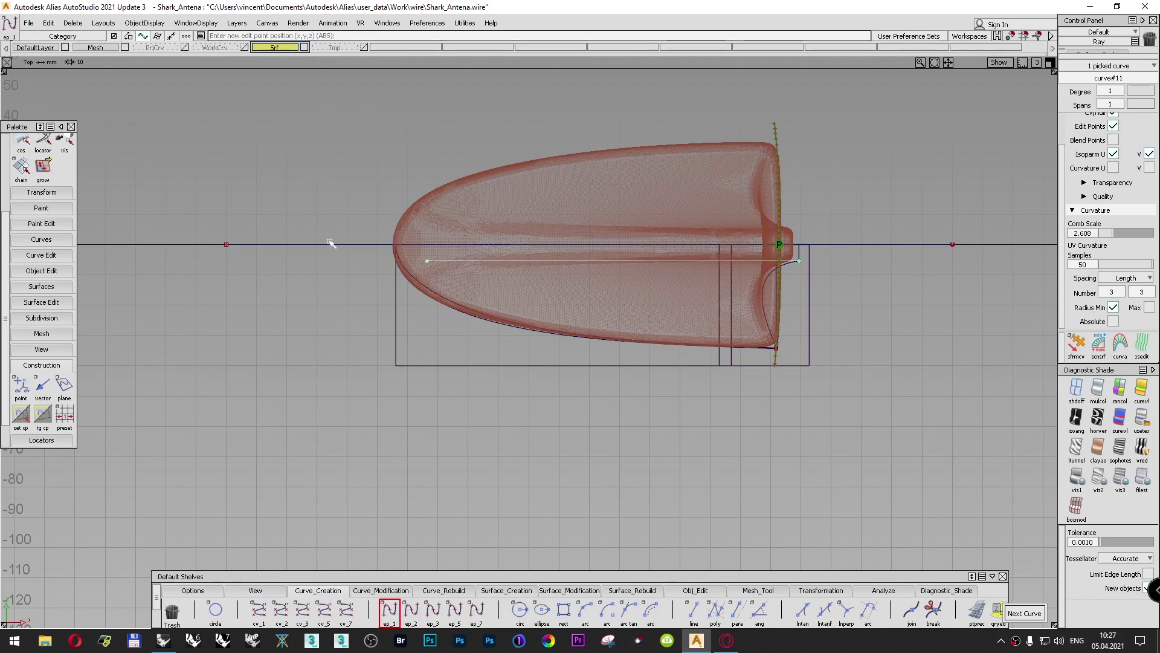
Step: Move the new line's front CV outward onto the base outline near the nose and deselect it
left_click(330, 150, "ctrl+shift")
left_click_drag(329, 136, 329, 136, "ctrl+shift")
left_click_drag(329, 137, 378, 138, "ctrl+shift")
left_click_drag(418, 253, 431, 270)
right_click_drag(357, 186, 350, 230, "ctrl+shift")
middle_click_drag(342, 247, 335, 255)
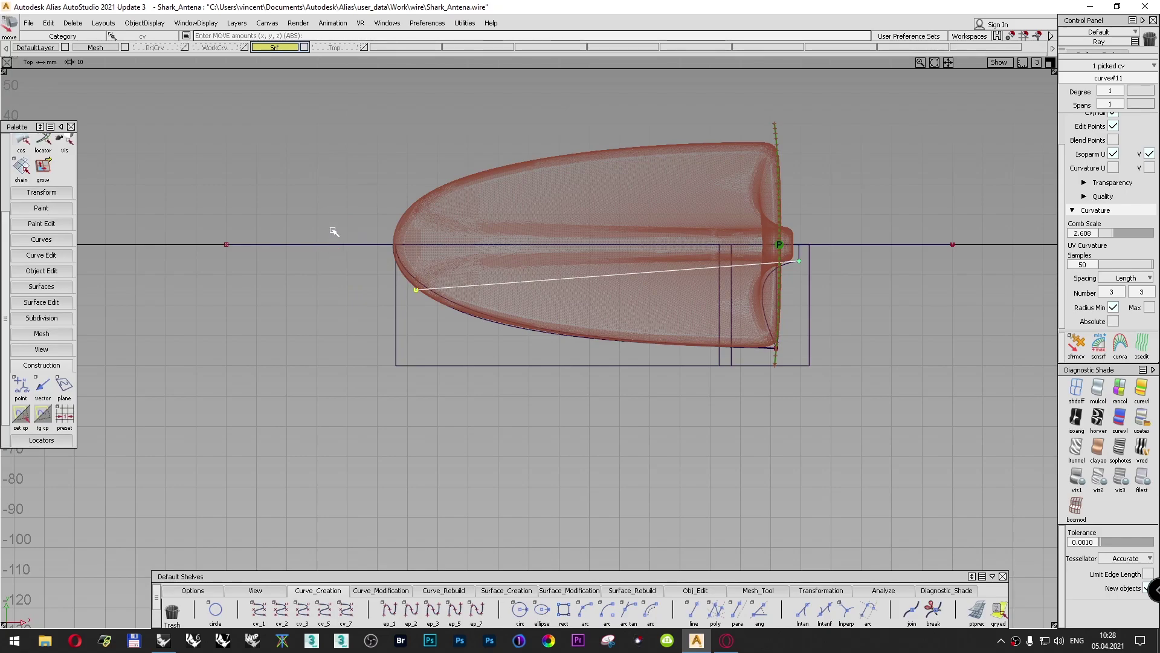
left_click_drag(333, 199, 332, 174, "ctrl+shift")
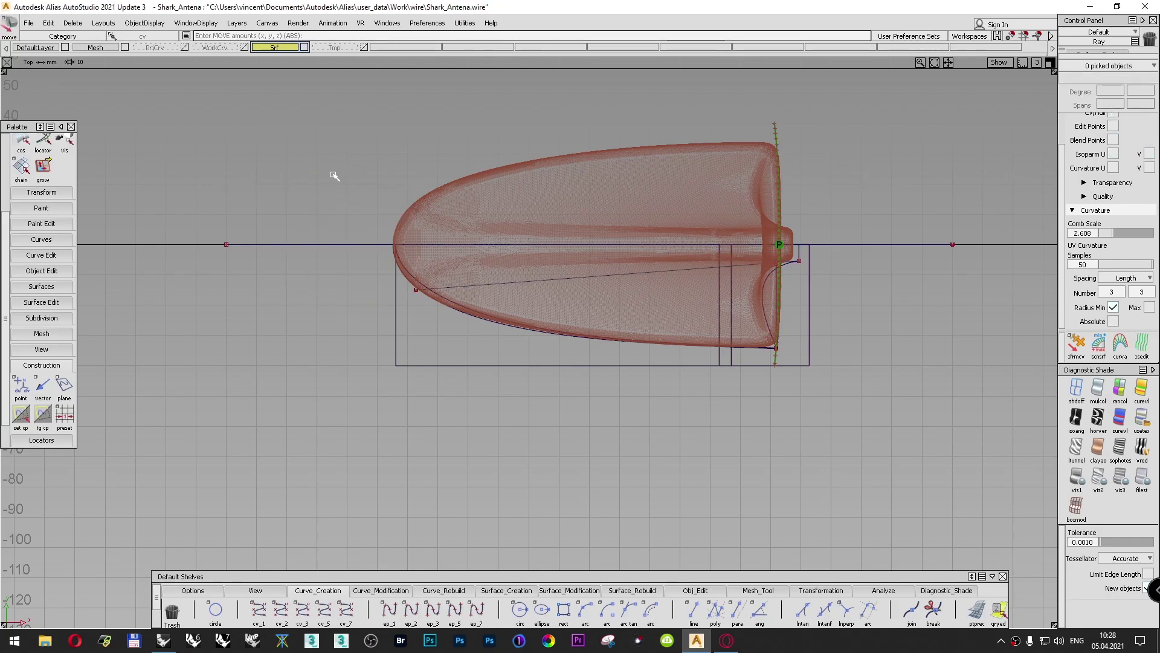
Step: Set the new line's degree to 2 to add a middle CV
left_click_drag(844, 292, 879, 311, "ctrl+shift")
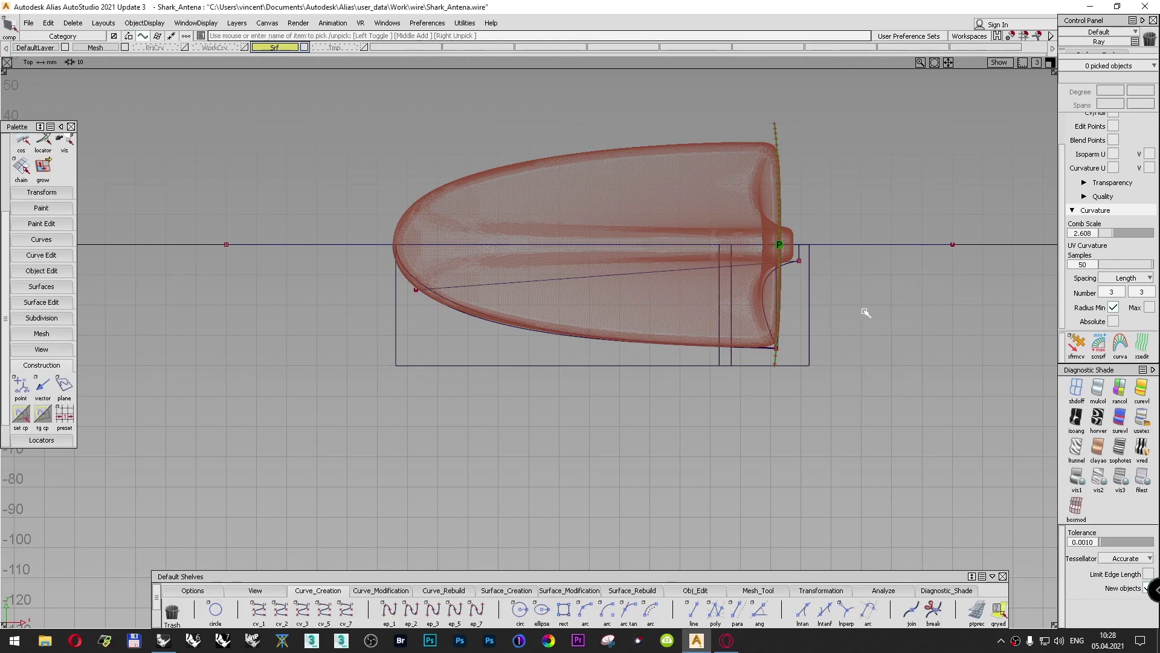
left_click(645, 273)
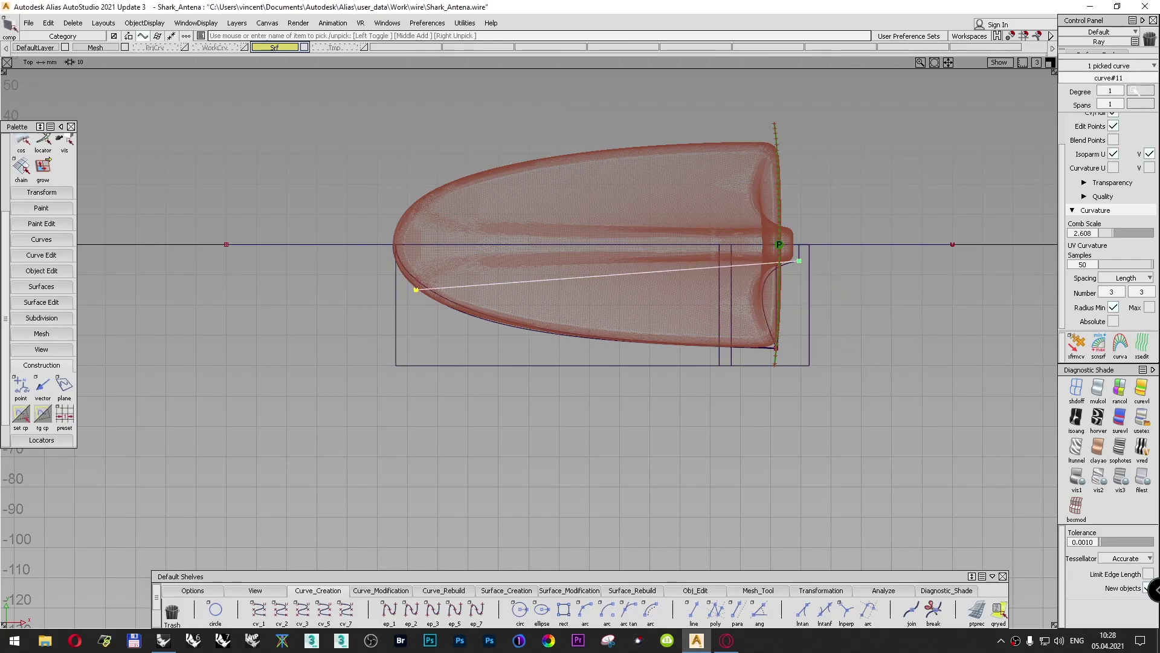
left_click(1122, 92)
left_click(1119, 120)
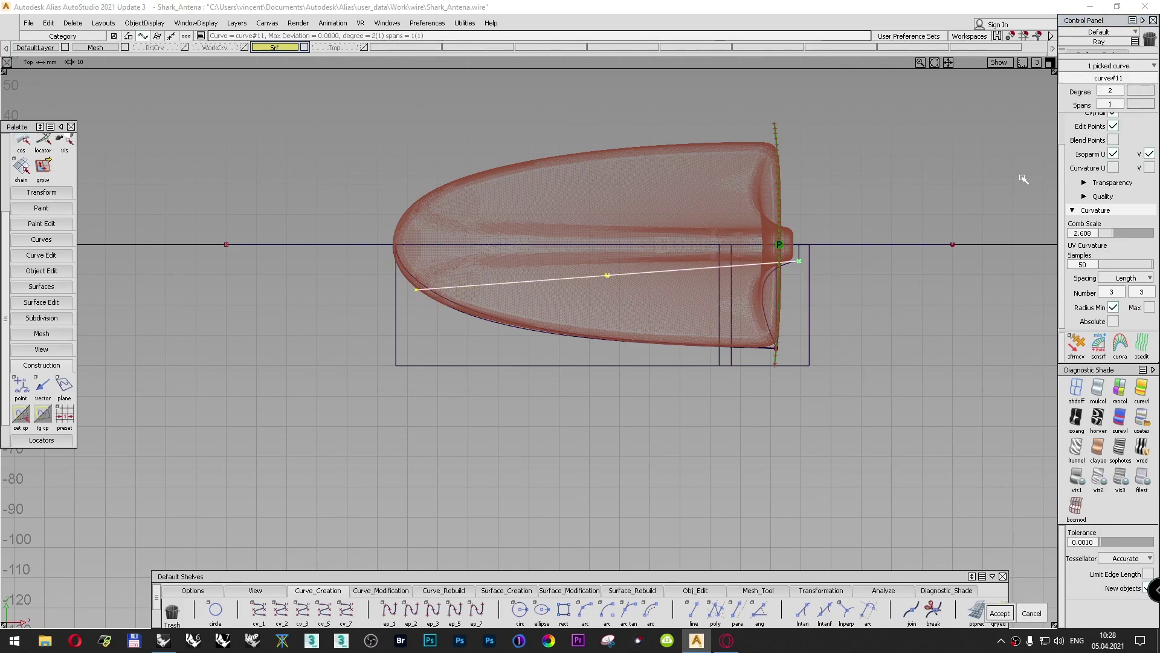
Step: Move the curve's middle CV level with its rear end in Y and in line with its front end in X
left_click_drag(946, 181, 990, 152, "ctrl+shift")
left_click(608, 276)
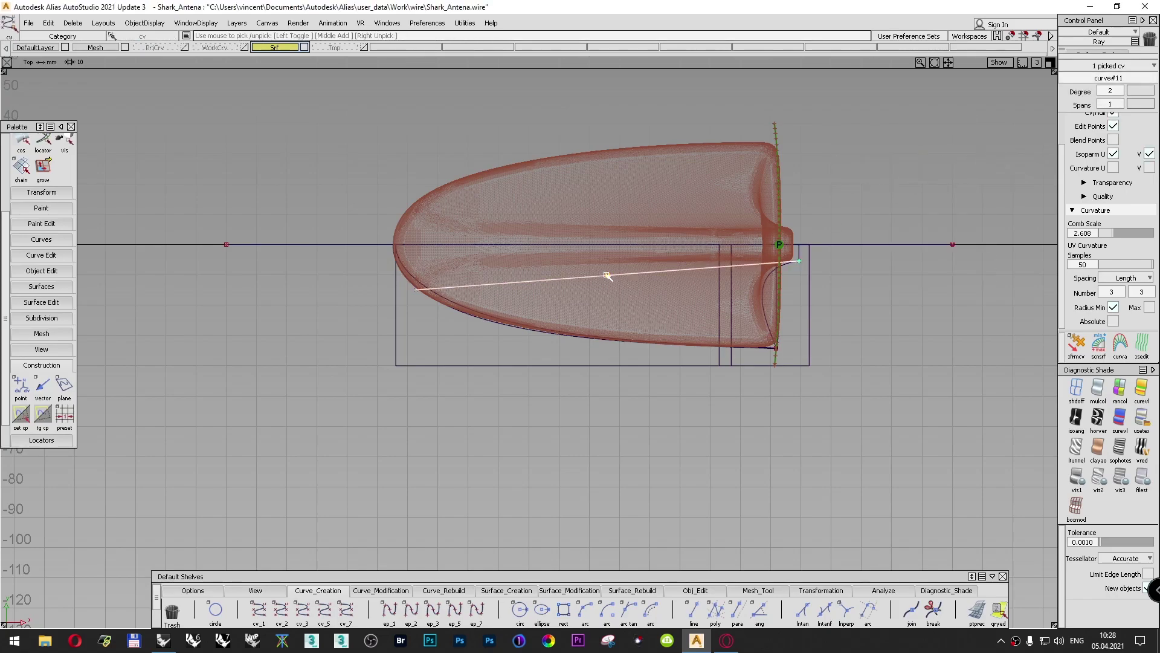
left_click_drag(896, 129, 893, 102, "ctrl+shift")
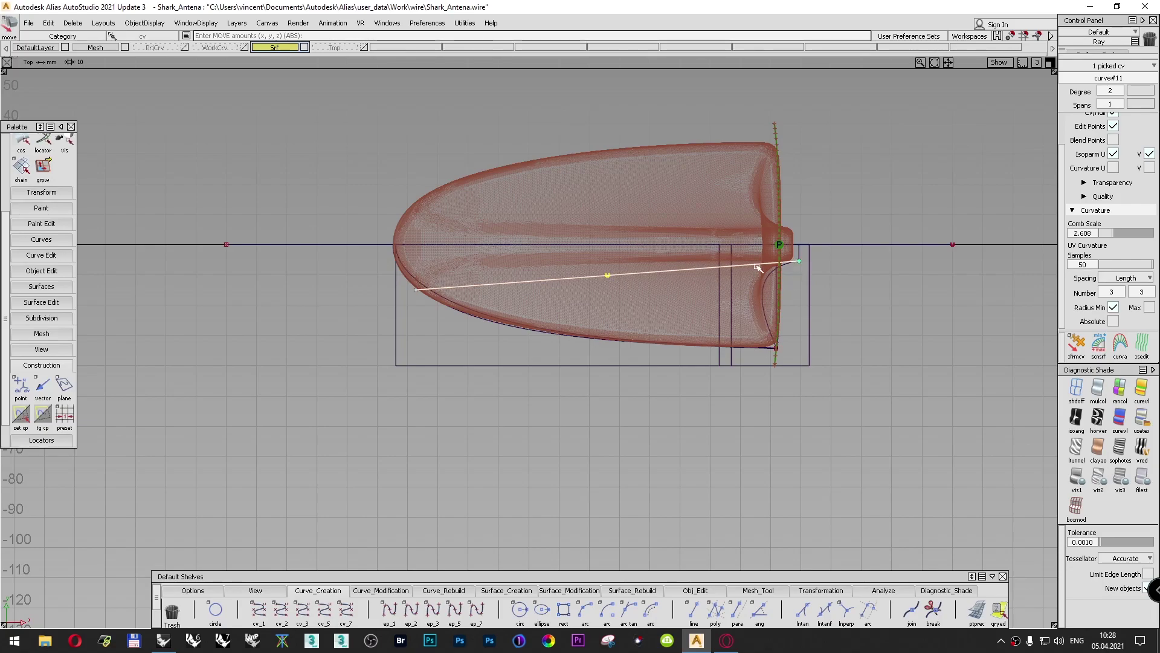
right_click_drag(865, 209, 799, 264)
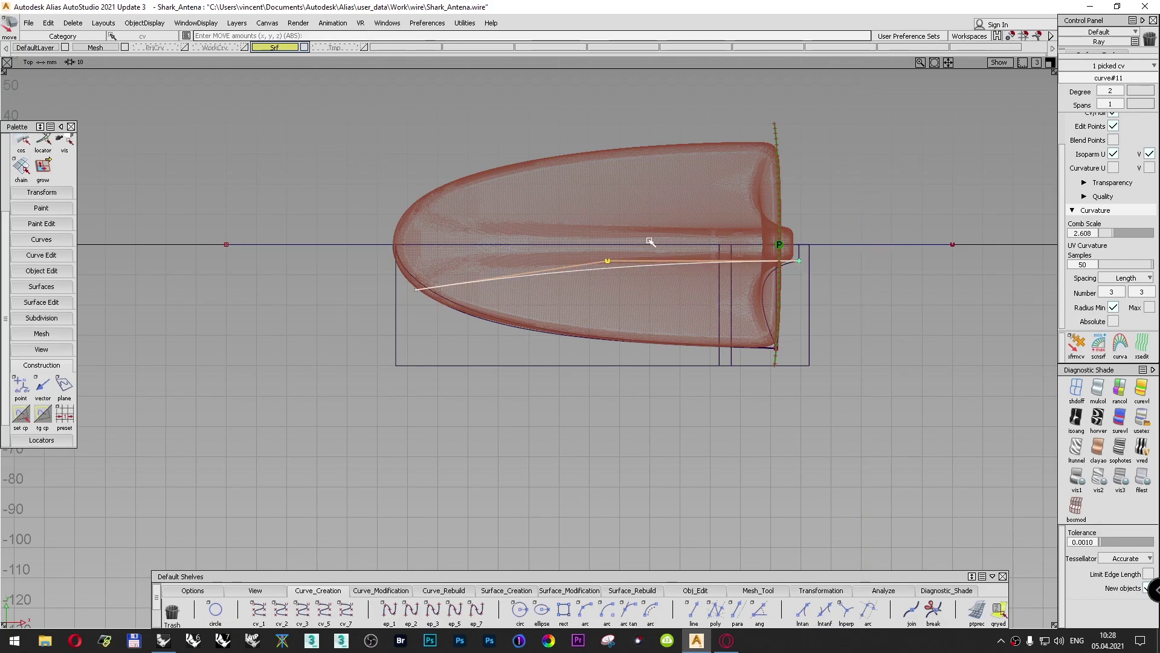
middle_click_drag(826, 214, 418, 214)
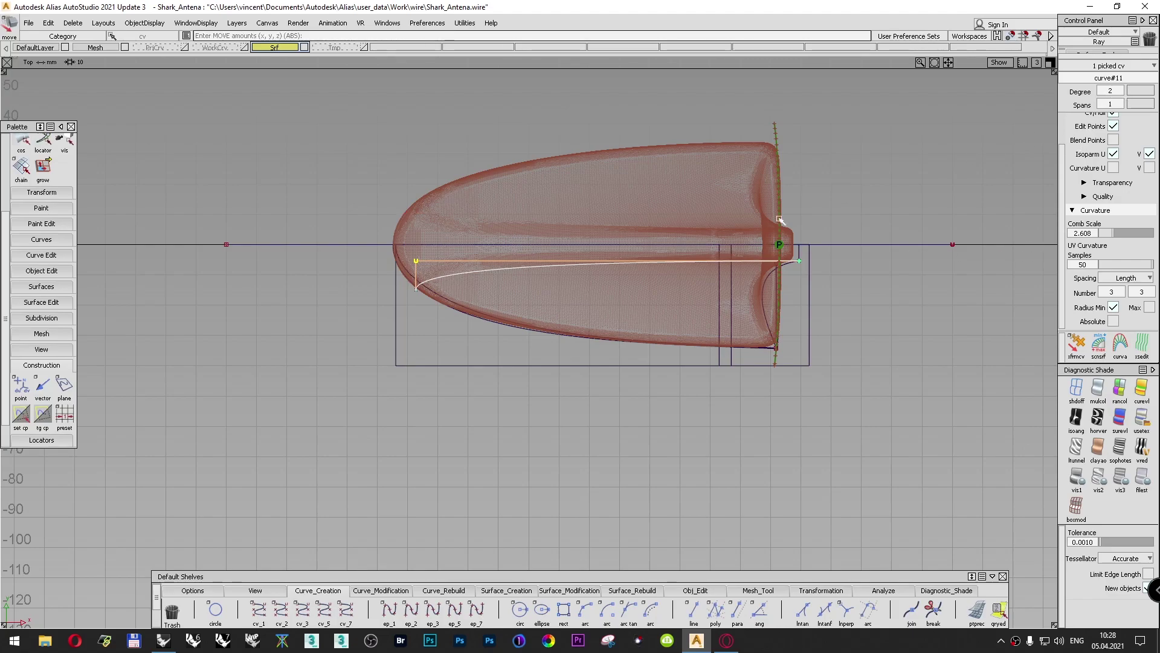
Step: Raise the side curve's degree to 3 and slide its rear middle CV forward close to the nose
left_click(1120, 90)
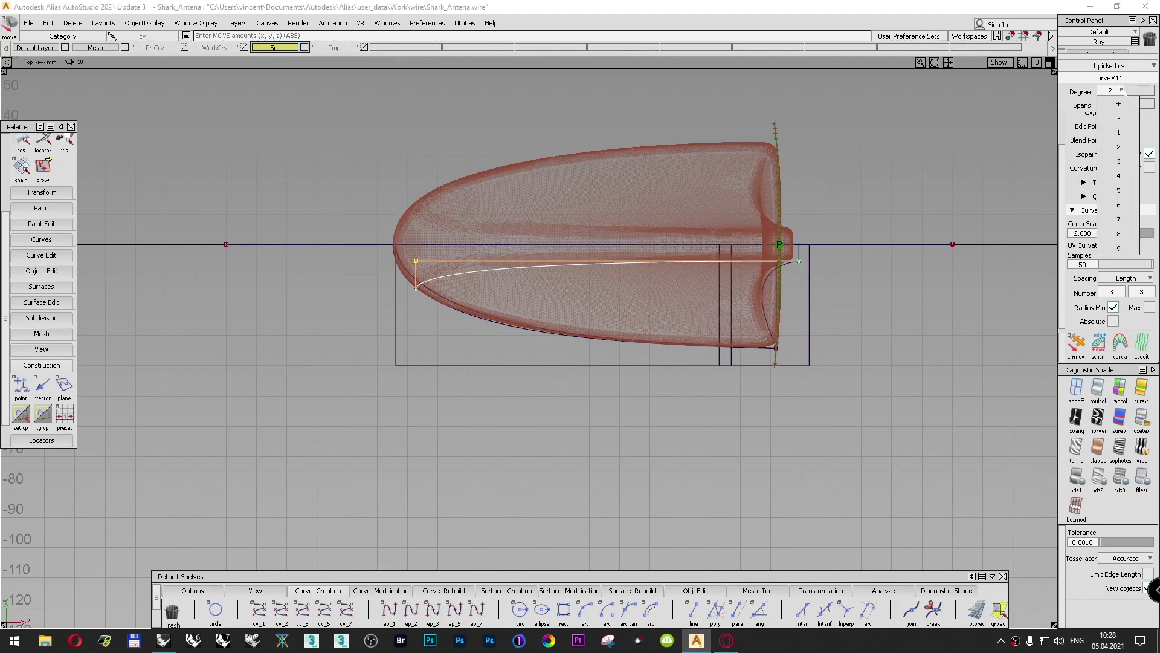
left_click(1110, 118)
left_click(707, 265)
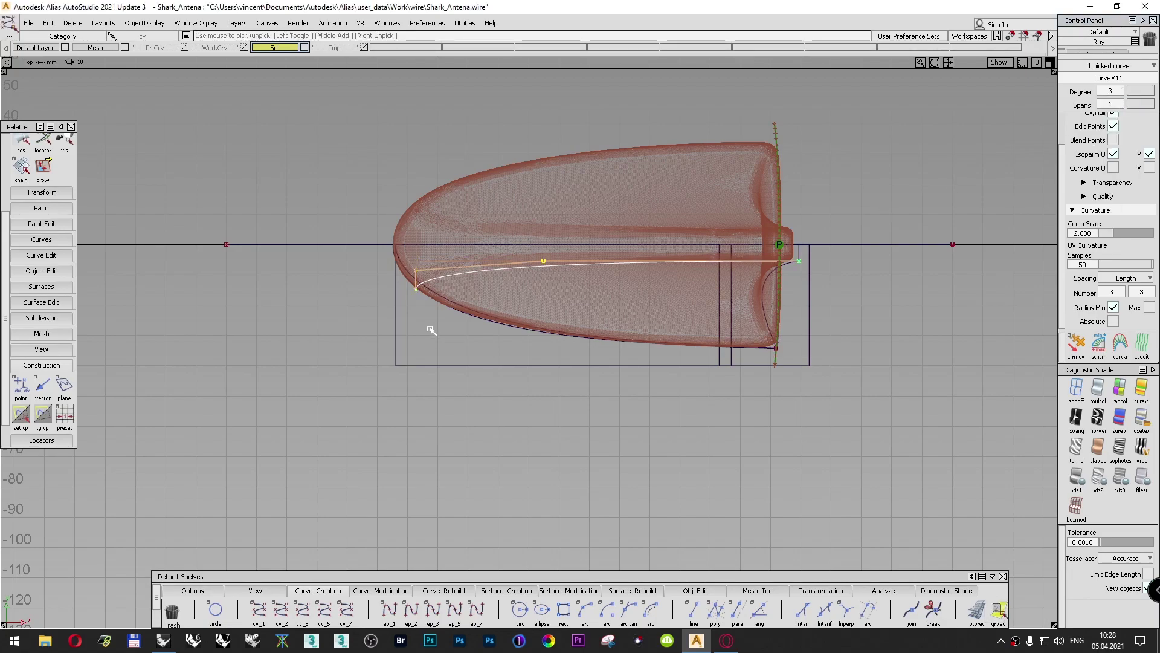
left_click(543, 261)
middle_click_drag(864, 192, 864, 164, "ctrl+shift")
right_click_drag(851, 244, 805, 263)
middle_click_drag(846, 197, 745, 208)
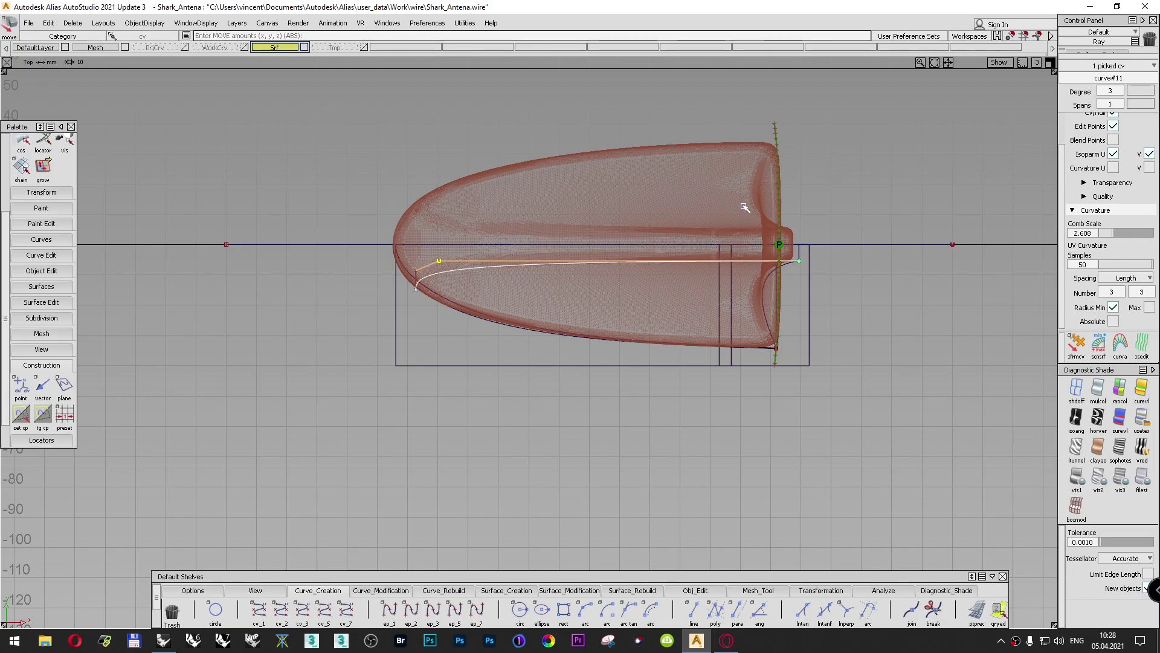
Step: Move the curve's second CV from the front about 2.47 mm rearward in X and deselect the curve
scroll(392, 272, "up", 2)
left_click(385, 252)
middle_click_drag(389, 231, 394, 223)
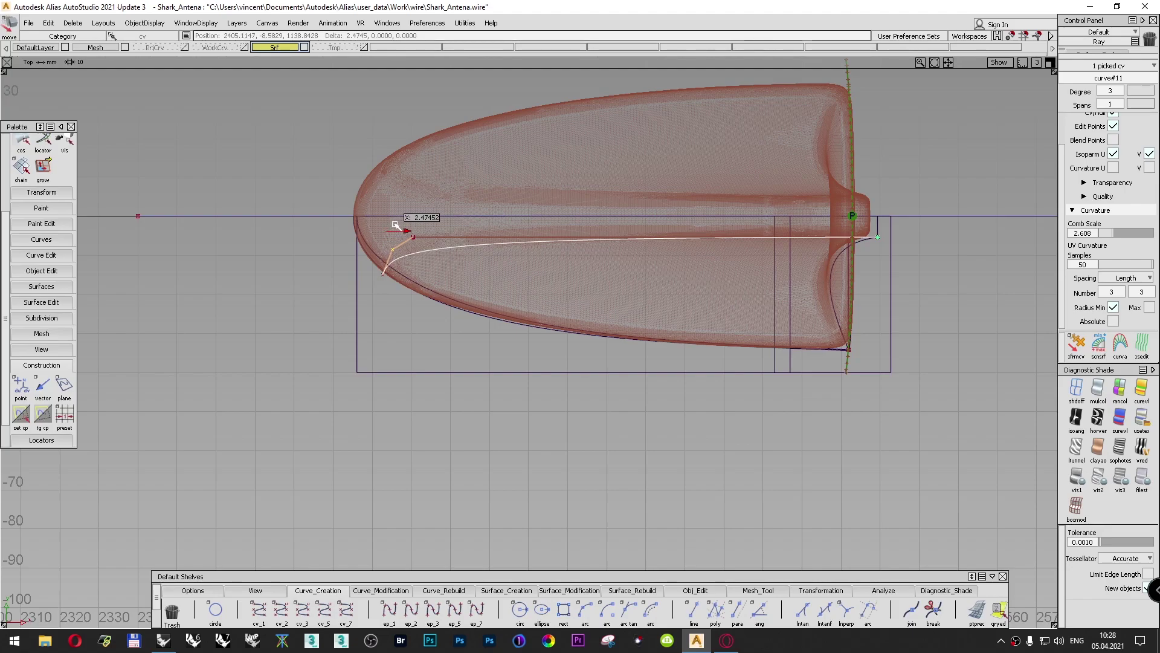
left_click_drag(266, 233, 267, 206, "ctrl+shift")
right_click_drag(302, 294, 283, 301, "alt+shift")
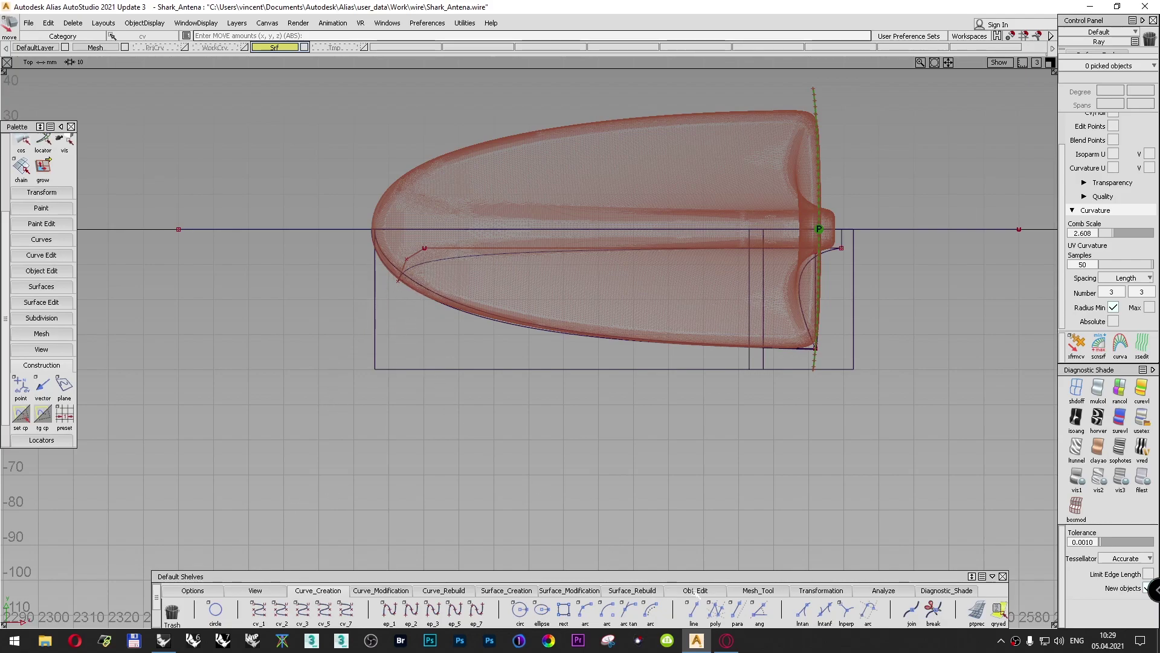
Step: Extend the side curve's front end slightly outward past the base outline near the nose
left_click(687, 593)
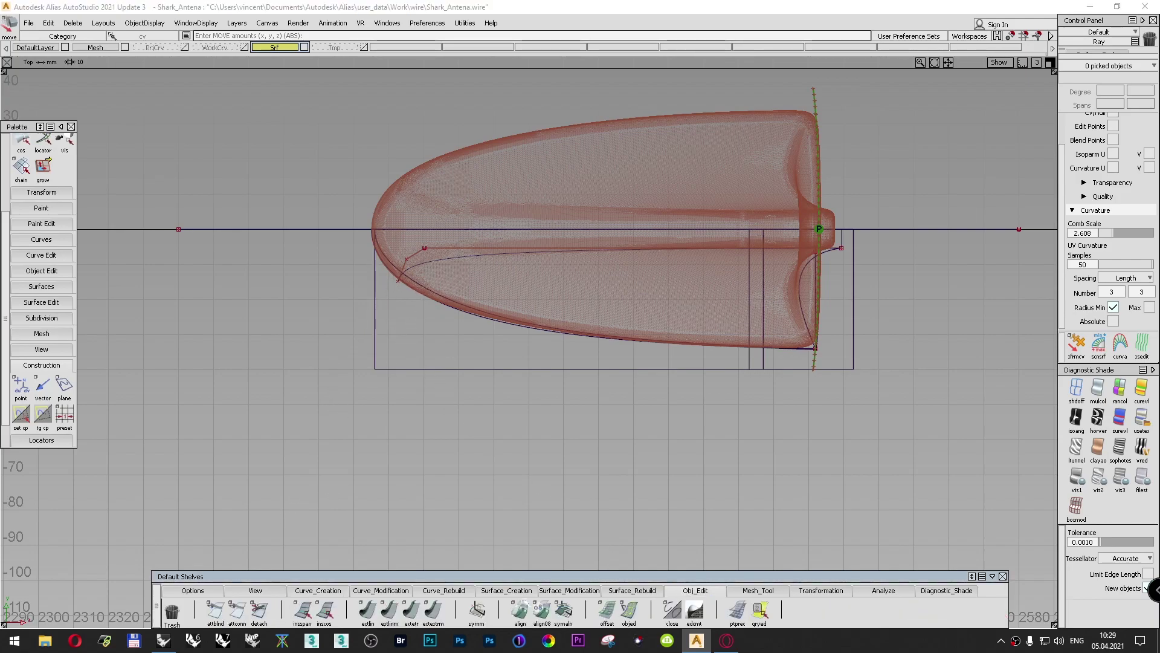
left_click(410, 610)
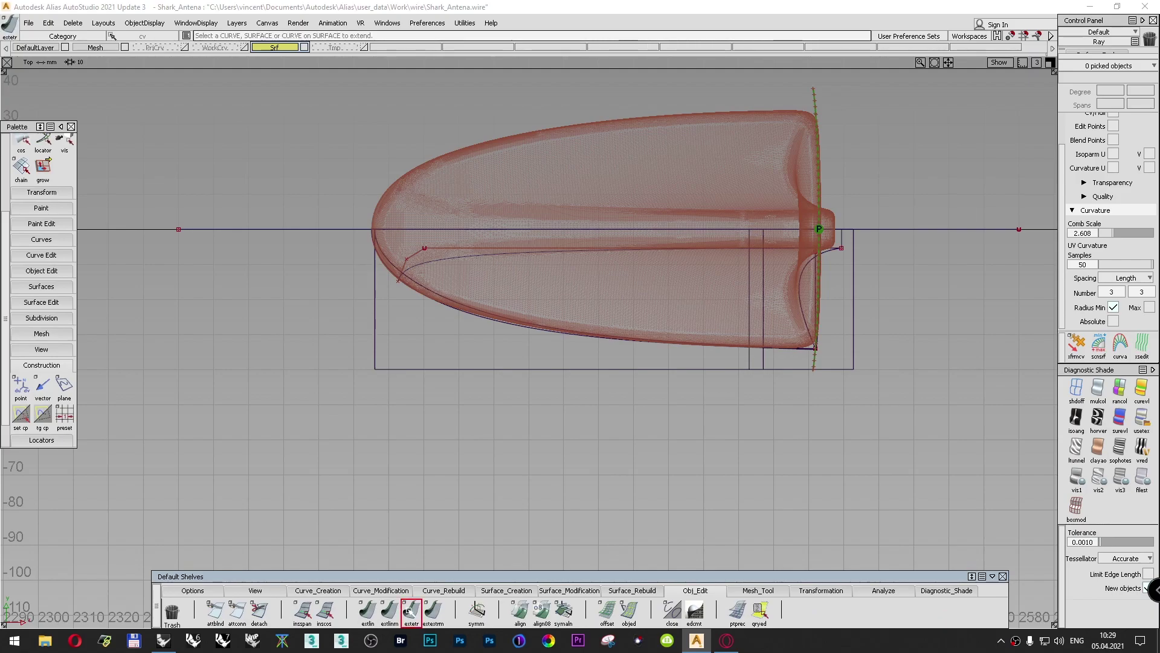
left_click(399, 285)
left_click_drag(398, 285, 357, 317)
left_click_drag(39, 530, 266, 485)
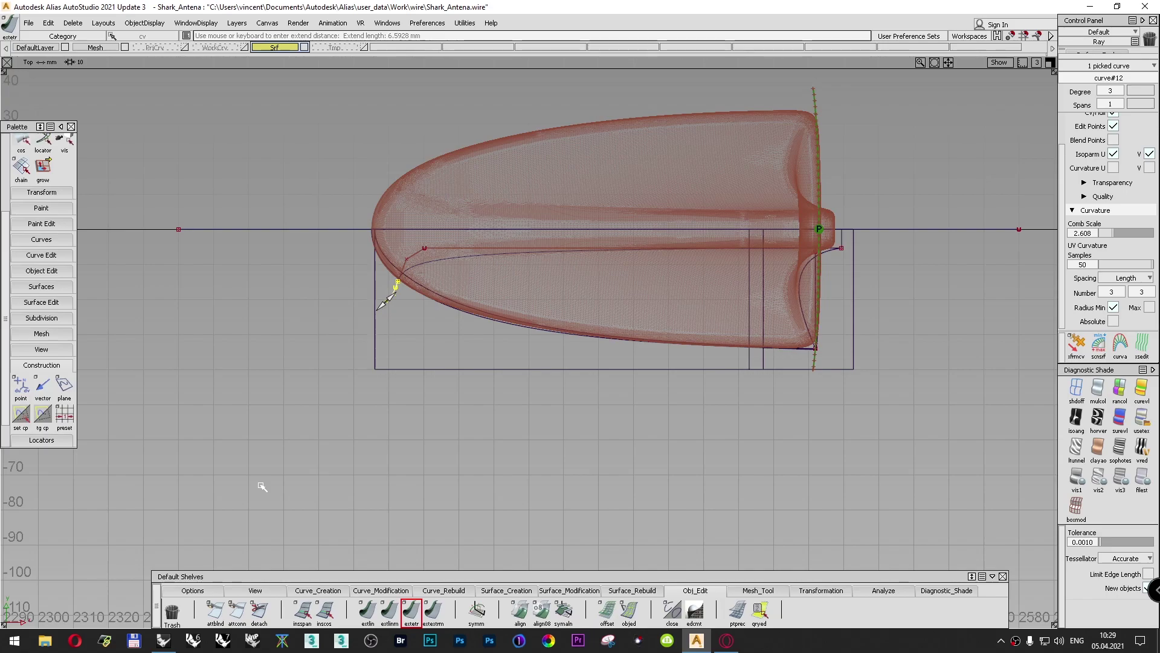
left_click(262, 486)
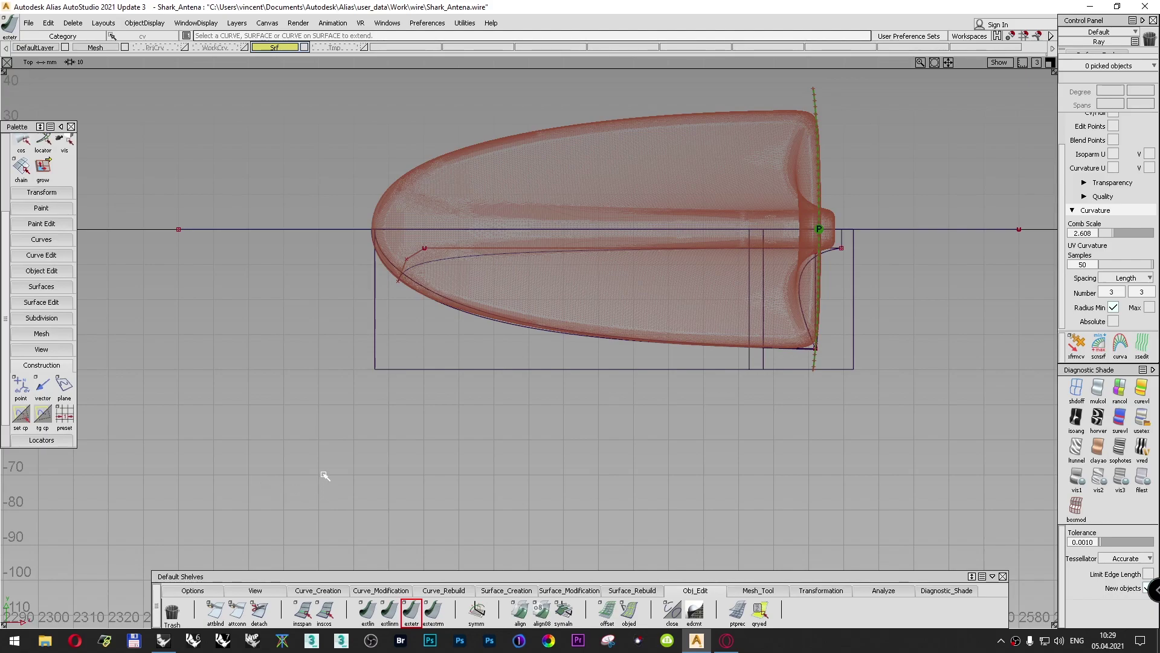
Step: Trim the large front fin surface with the side curve and base outline projected along Z, keeping the strip beside the centreline
left_click(544, 594)
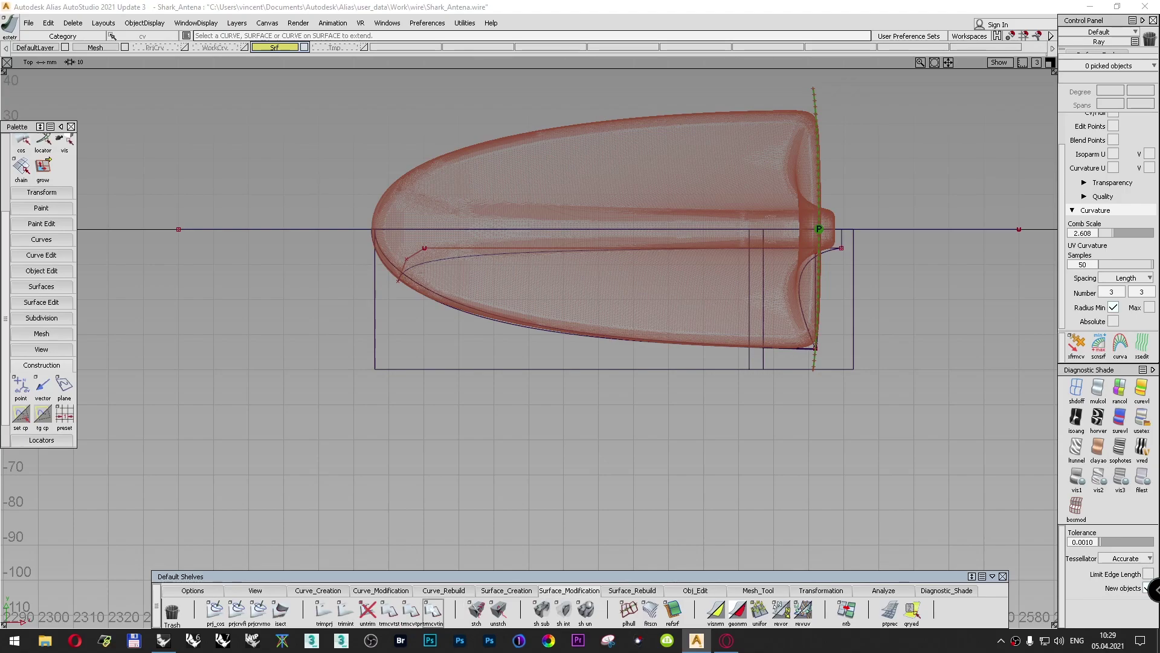
double_click(322, 613)
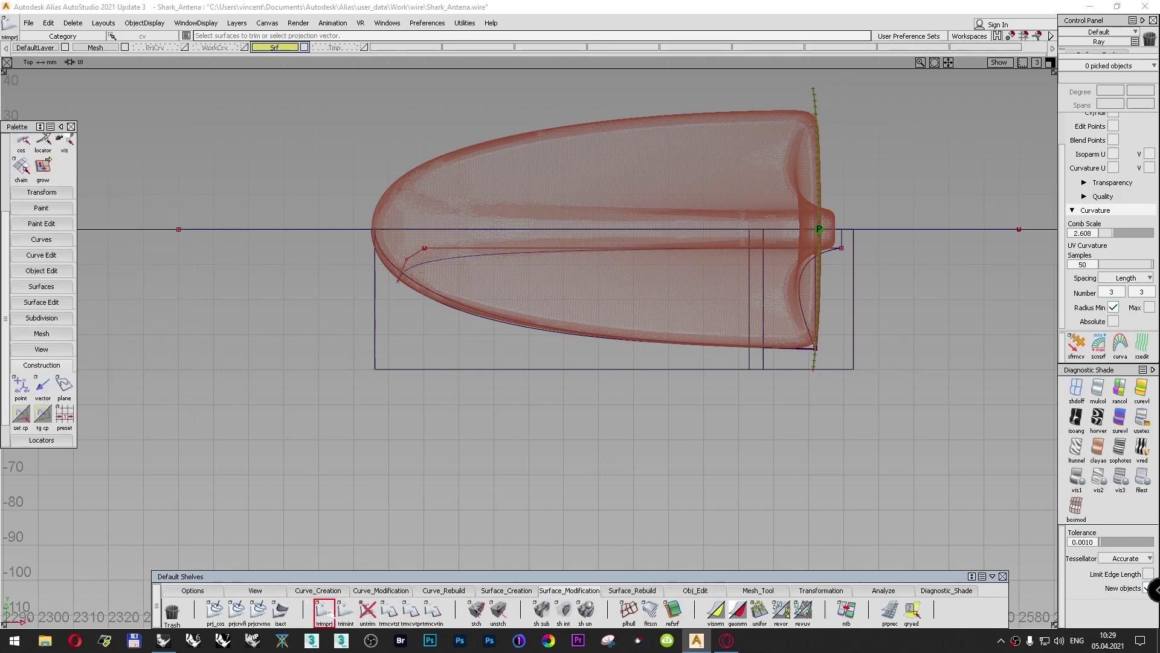
double_click(325, 613)
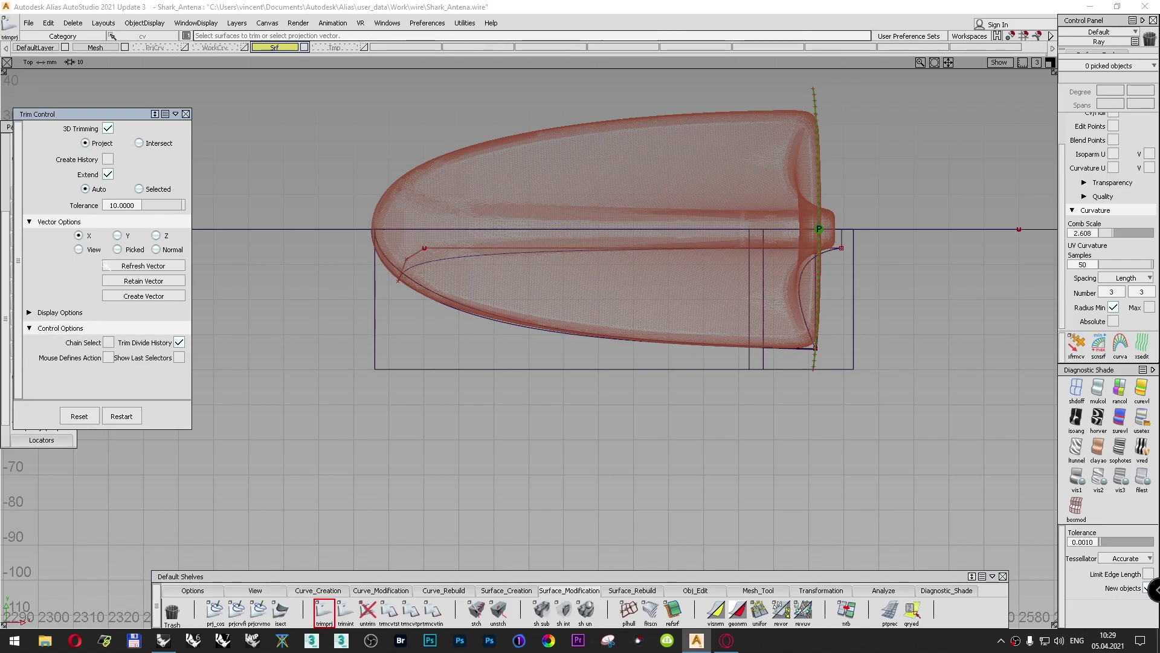
left_click(437, 372)
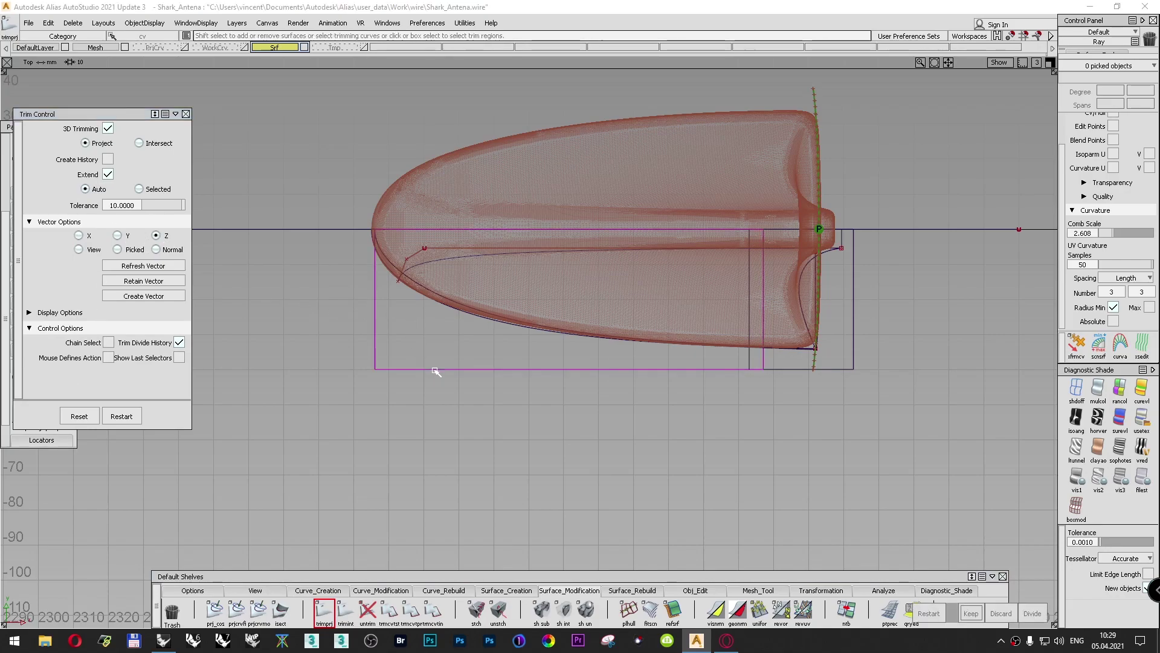
left_click(449, 260)
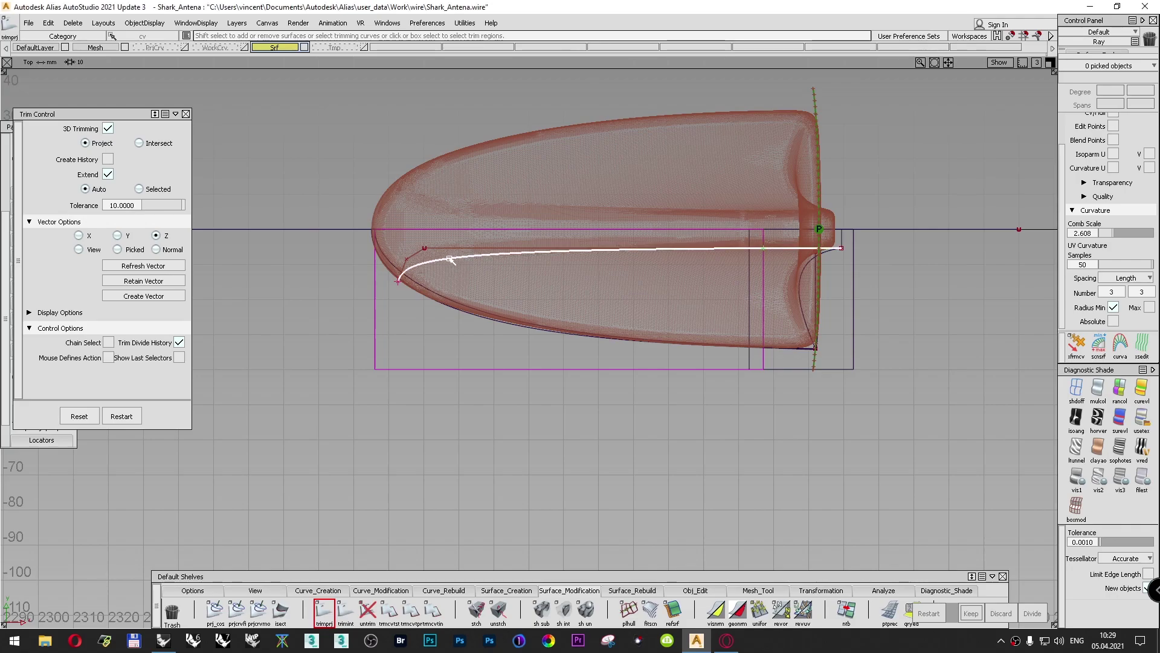
left_click(397, 280)
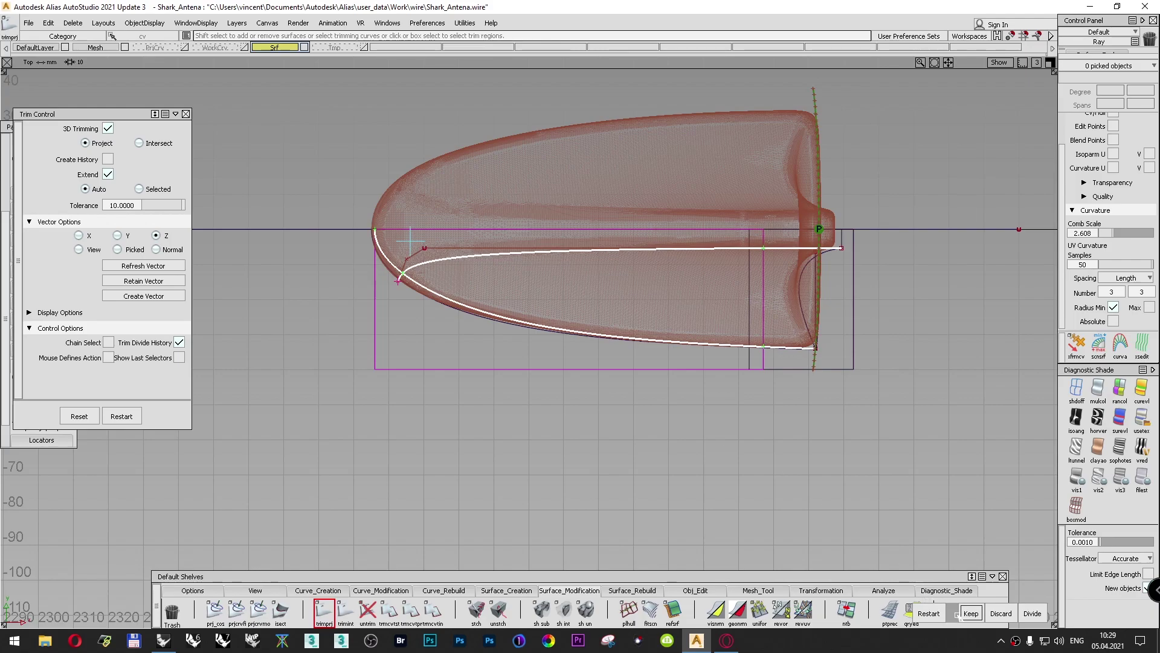
left_click(971, 613)
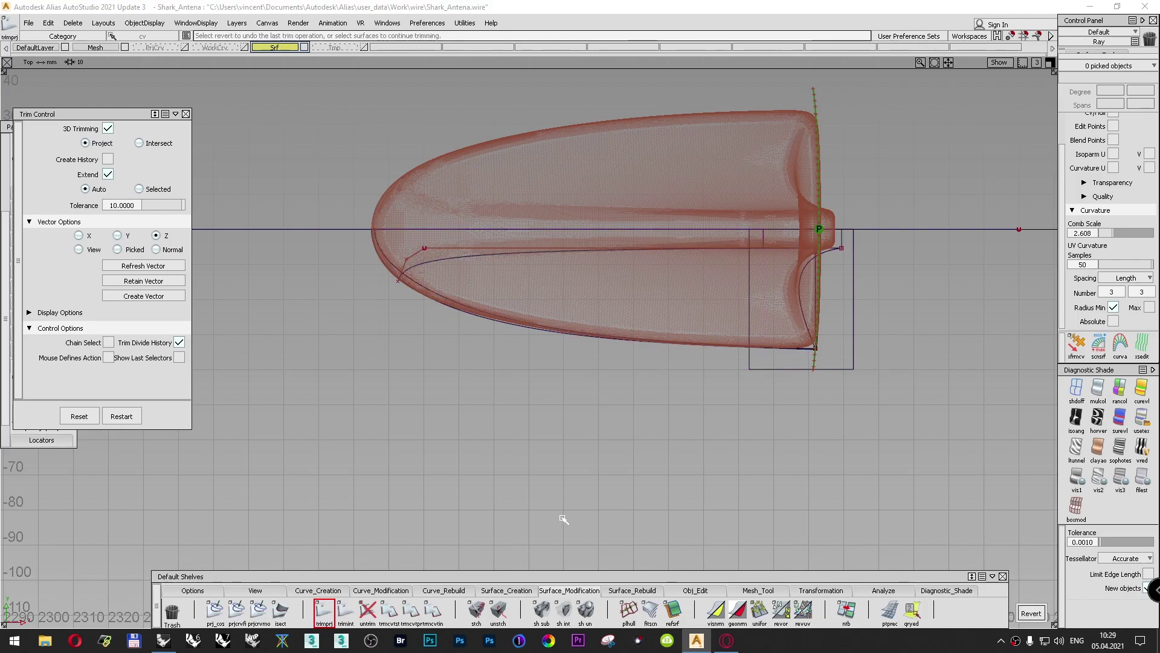
key("F8")
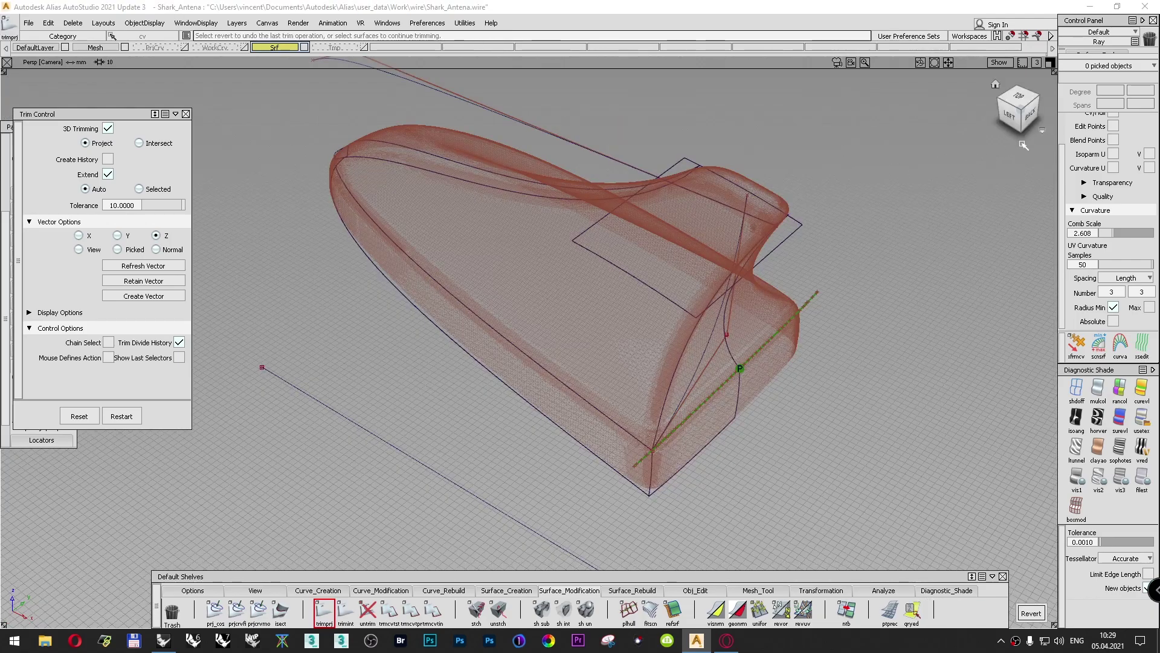
left_click_drag(1015, 118, 1150, 101)
left_click(186, 114)
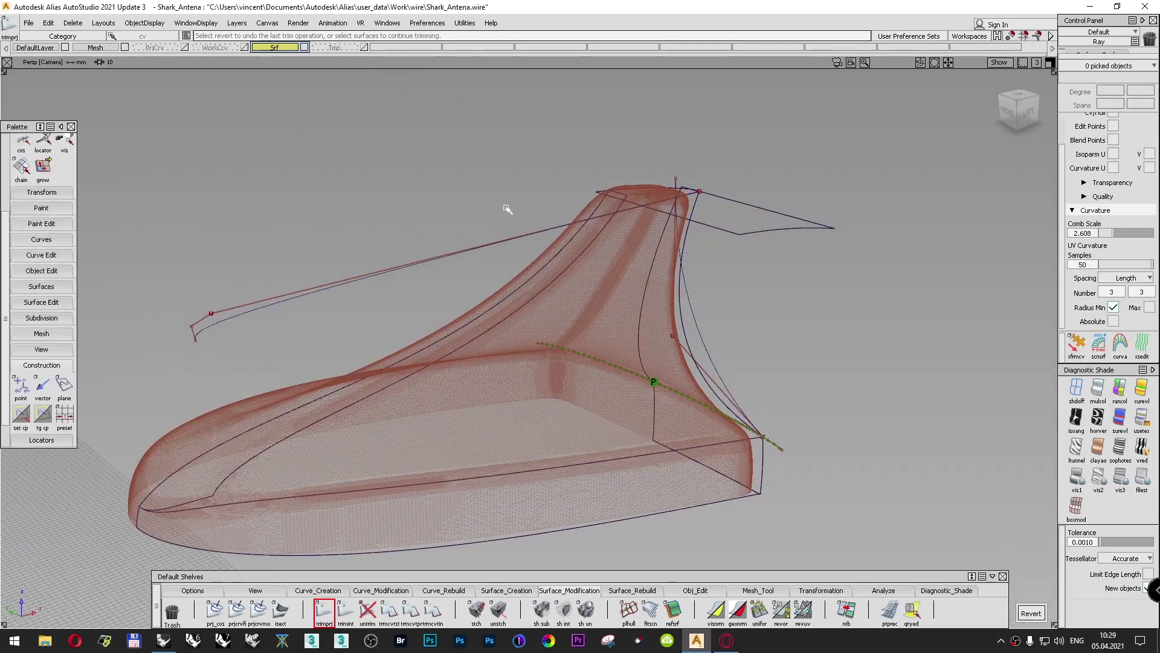
Step: Assign the construction curves around the fin to the WorkCrv layer, leaving only the surfaces displayed
left_click_drag(733, 206, 683, 261, "alt+shift")
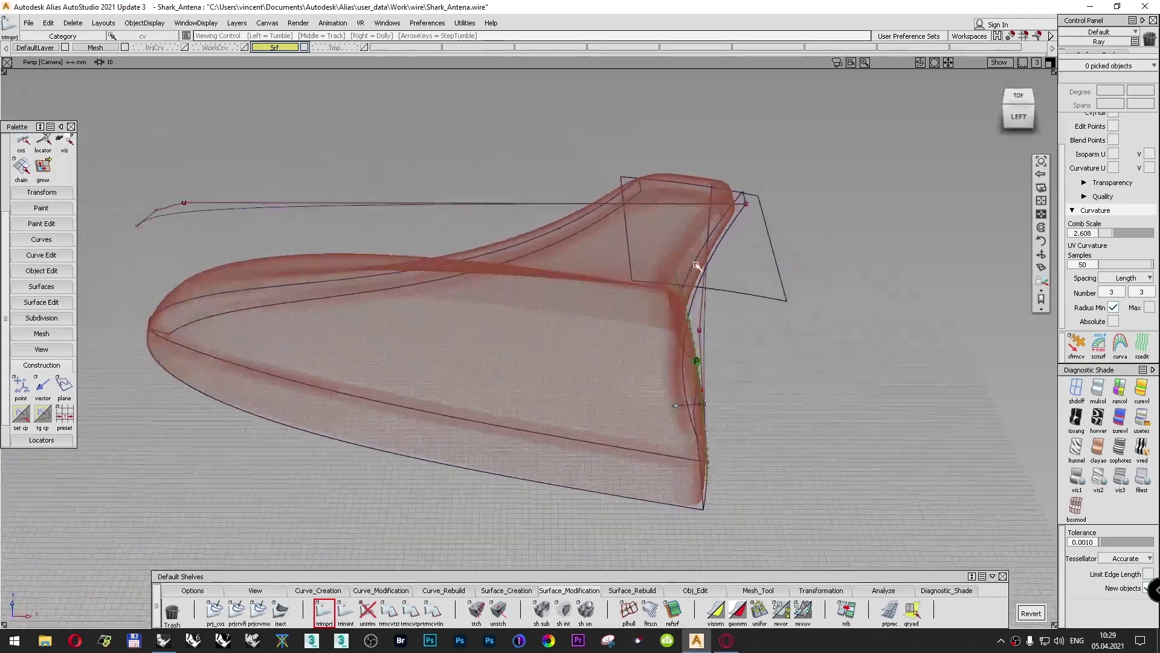
right_click_drag(683, 261, 660, 238, "alt+shift")
right_click_drag(694, 373, 720, 331, "alt+shift")
left_click_drag(738, 249, 738, 221, "ctrl+shift")
left_click_drag(756, 292, 723, 329, "alt+shift")
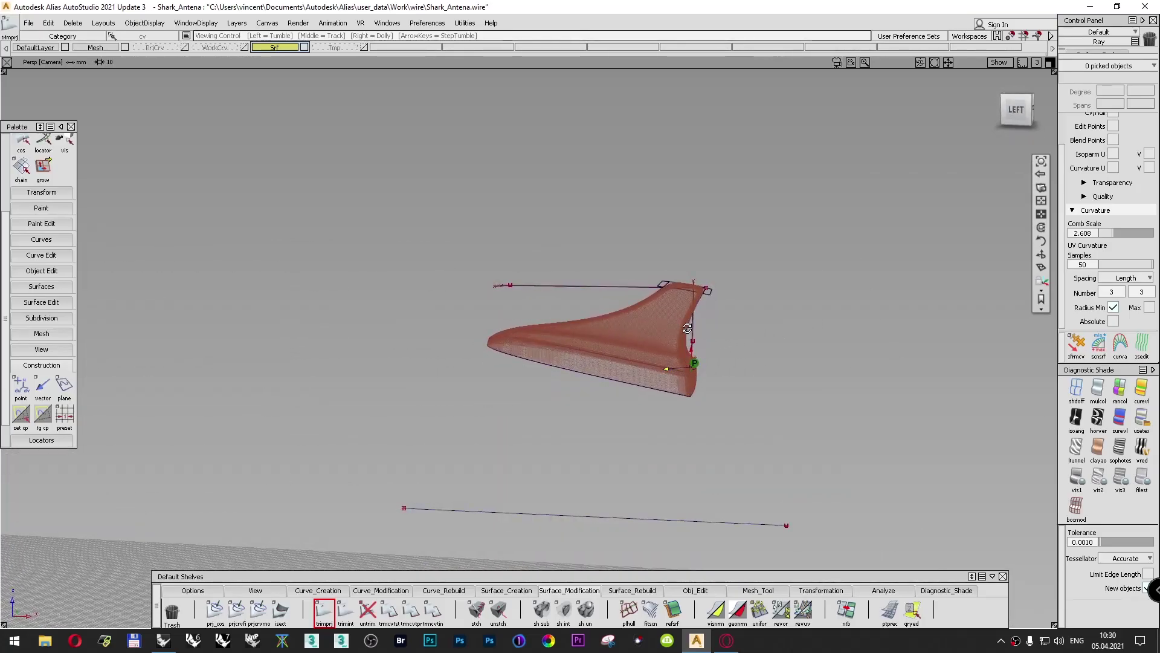
left_click_drag(630, 185, 651, 198, "ctrl+shift")
right_click_drag(654, 199, 654, 199, "ctrl+shift")
left_click_drag(833, 551, 287, 226)
left_click_drag(216, 47, 213, 86)
Step: Turn on the Cv/Hull display for the rear surface and the trimmed front fin surface, and deselect both
left_click_drag(1013, 111, 1075, 170, "alt+shift")
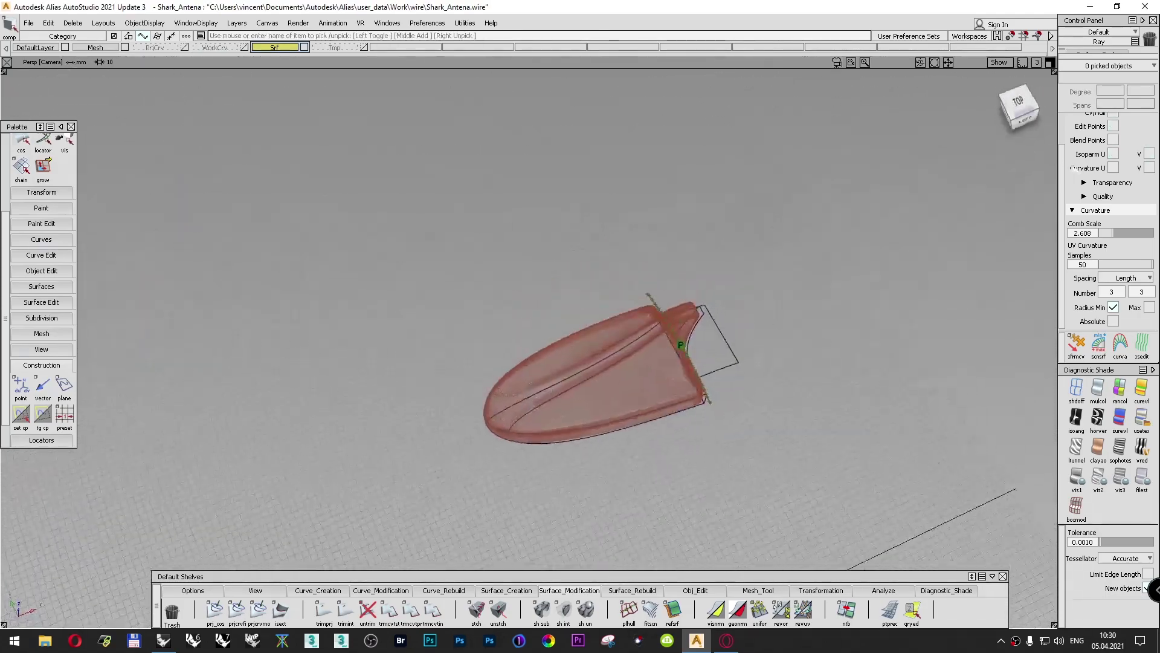
right_click_drag(808, 389, 787, 358, "alt+shift")
left_click_drag(787, 358, 629, 294, "alt+shift")
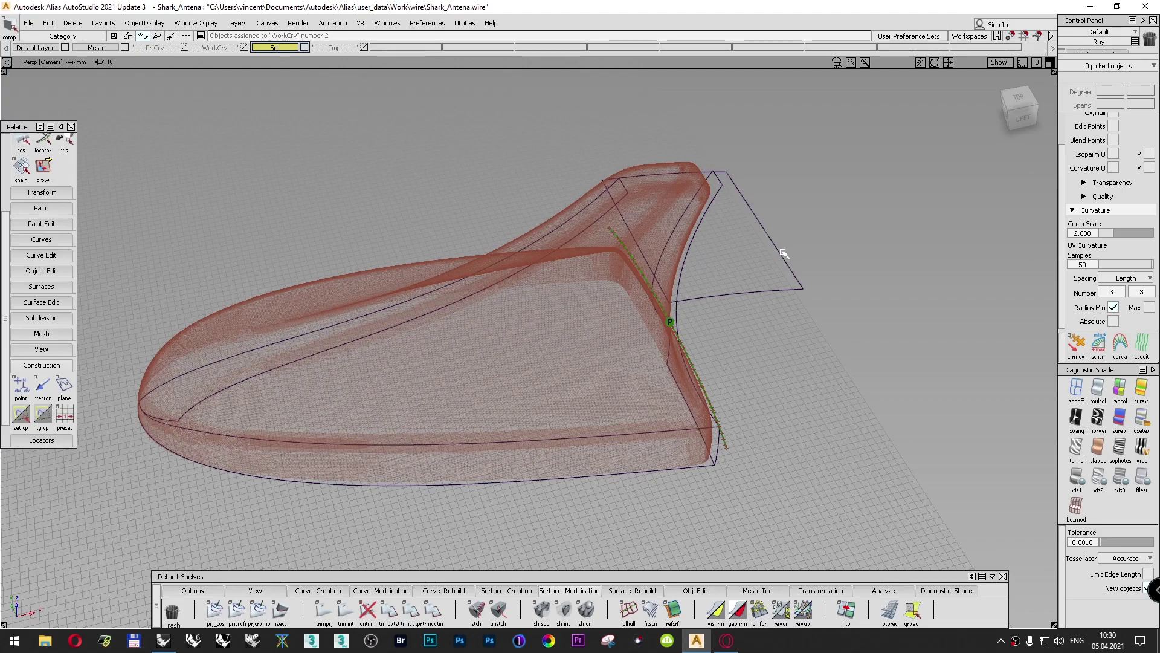
left_click_drag(826, 204, 709, 211, "ctrl+shift")
left_click(719, 191)
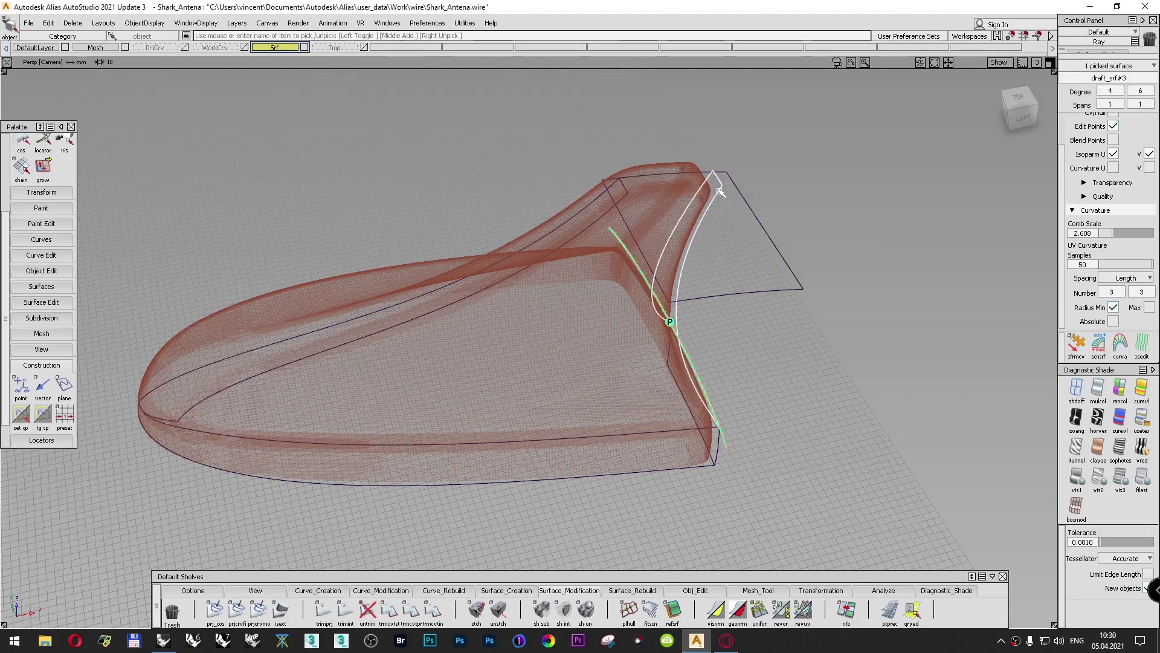
left_click(626, 198)
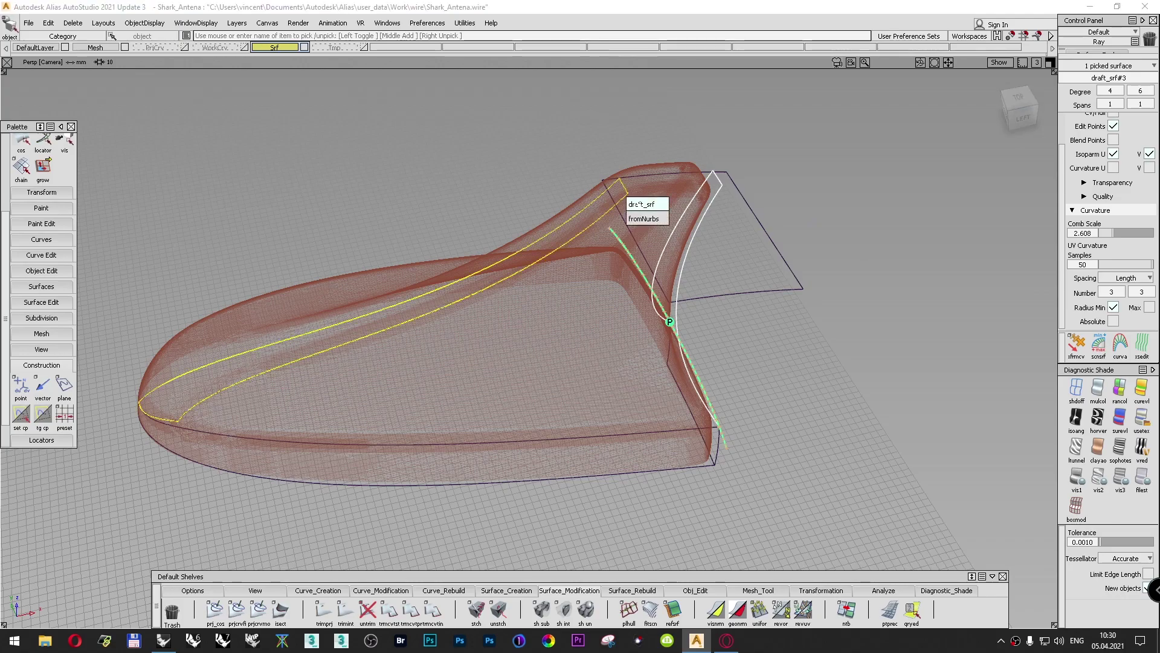
left_click(638, 204)
scroll(1120, 134, "up", 2)
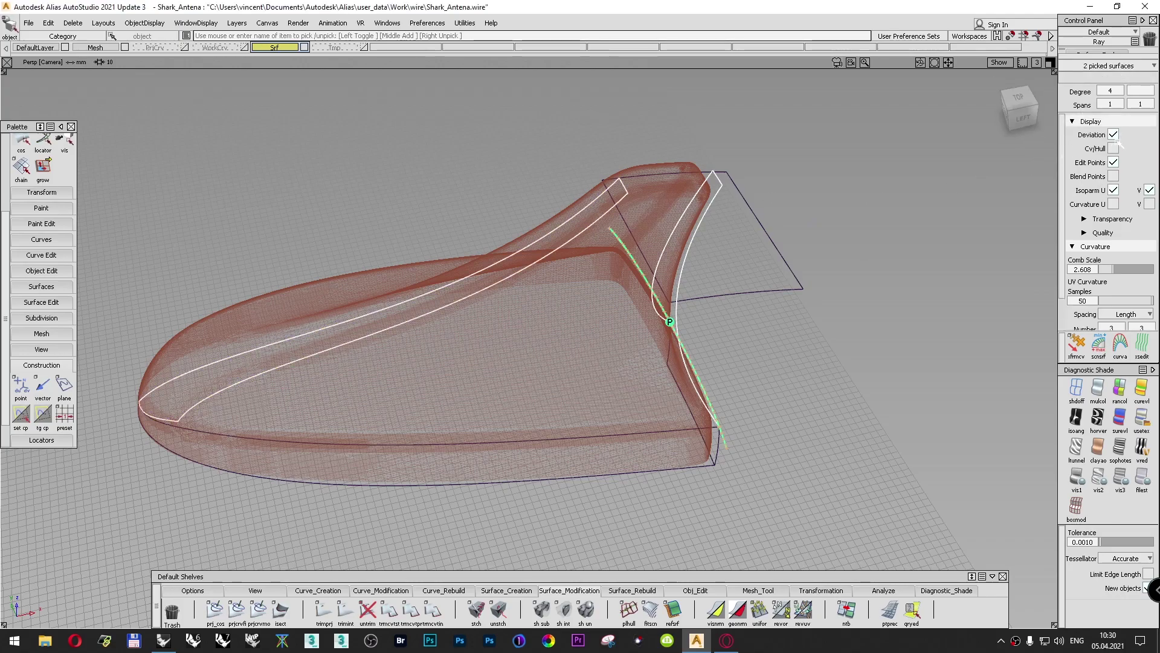
left_click(1114, 148)
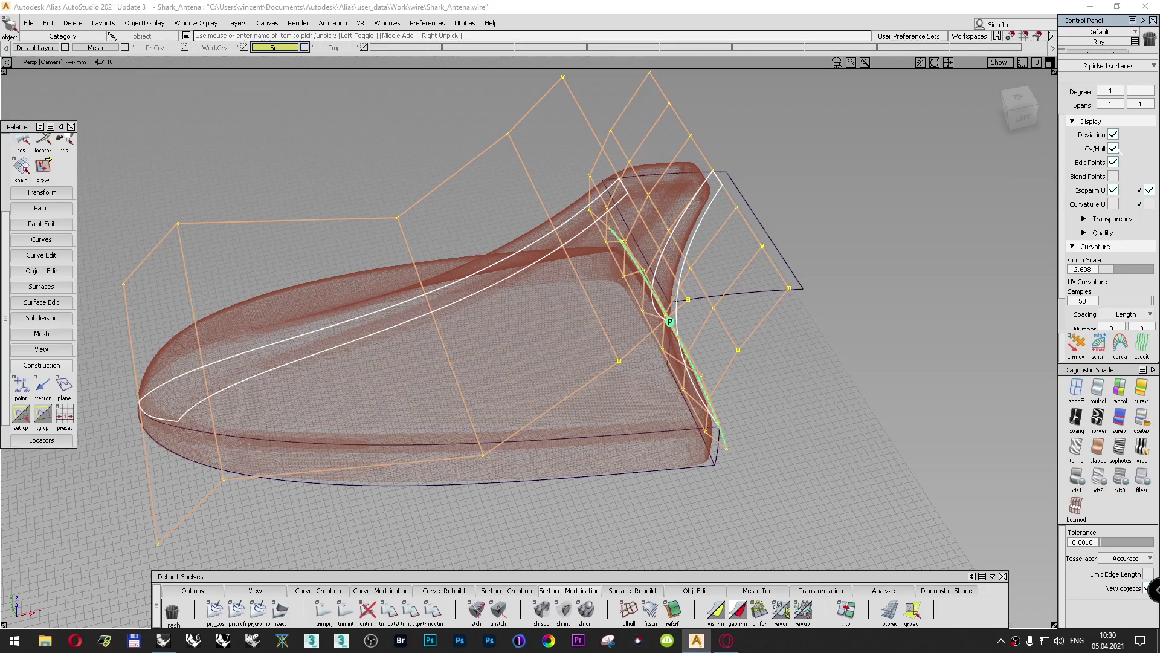
left_click_drag(897, 174, 897, 144, "ctrl+shift")
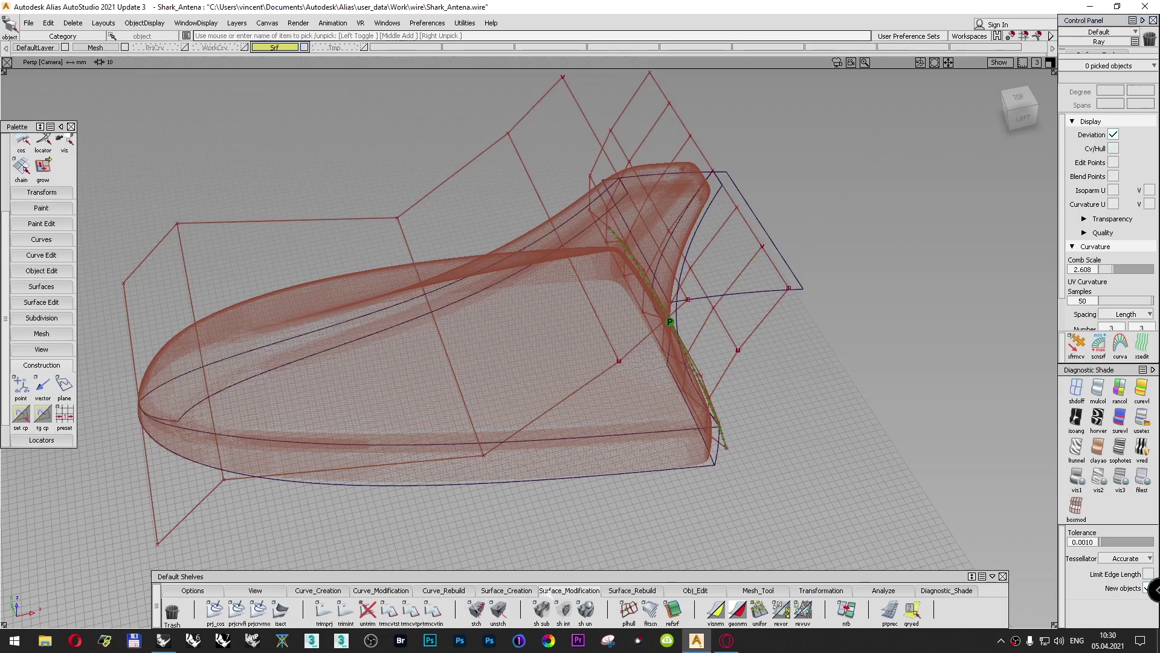
Step: Shorten the flat top surface's rear edge by about 3.57 mm and pull its front edge back to the front fin surface's corner
left_click(691, 591)
left_click(432, 611)
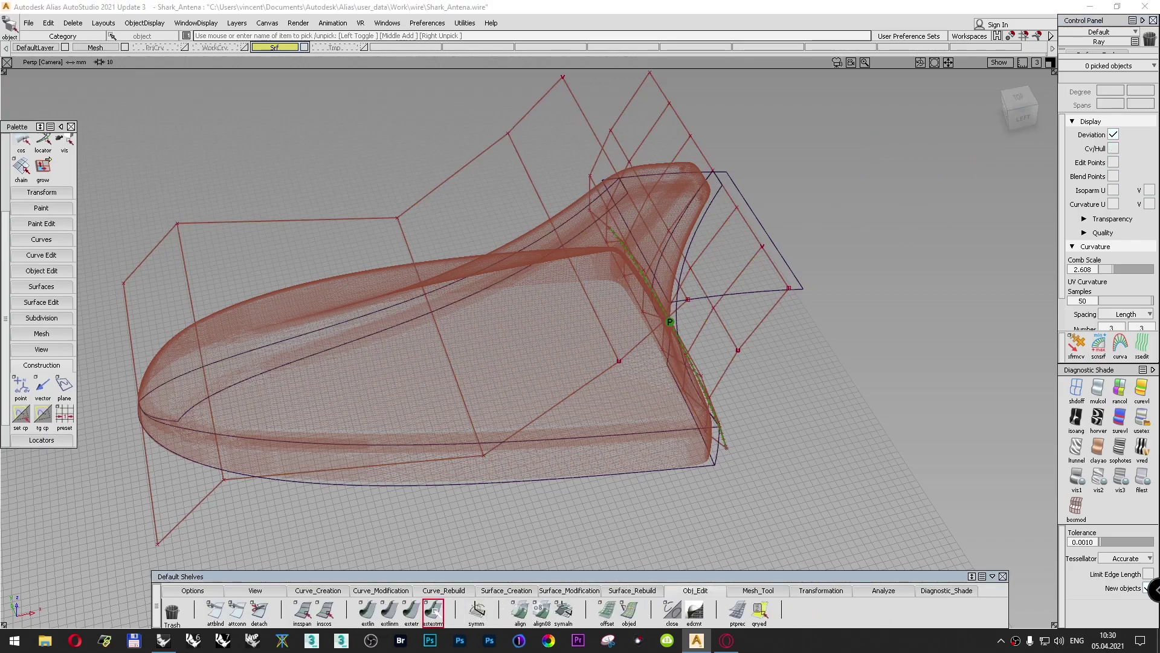
left_click(756, 220)
left_click_drag(755, 220, 652, 217)
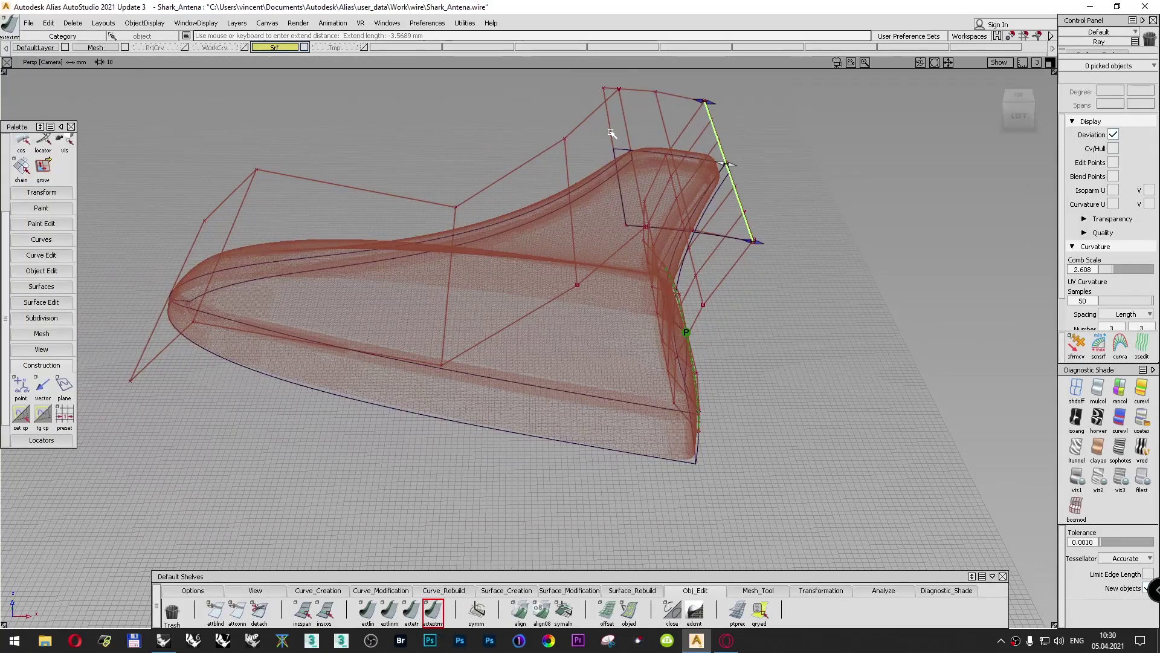
left_click(617, 163)
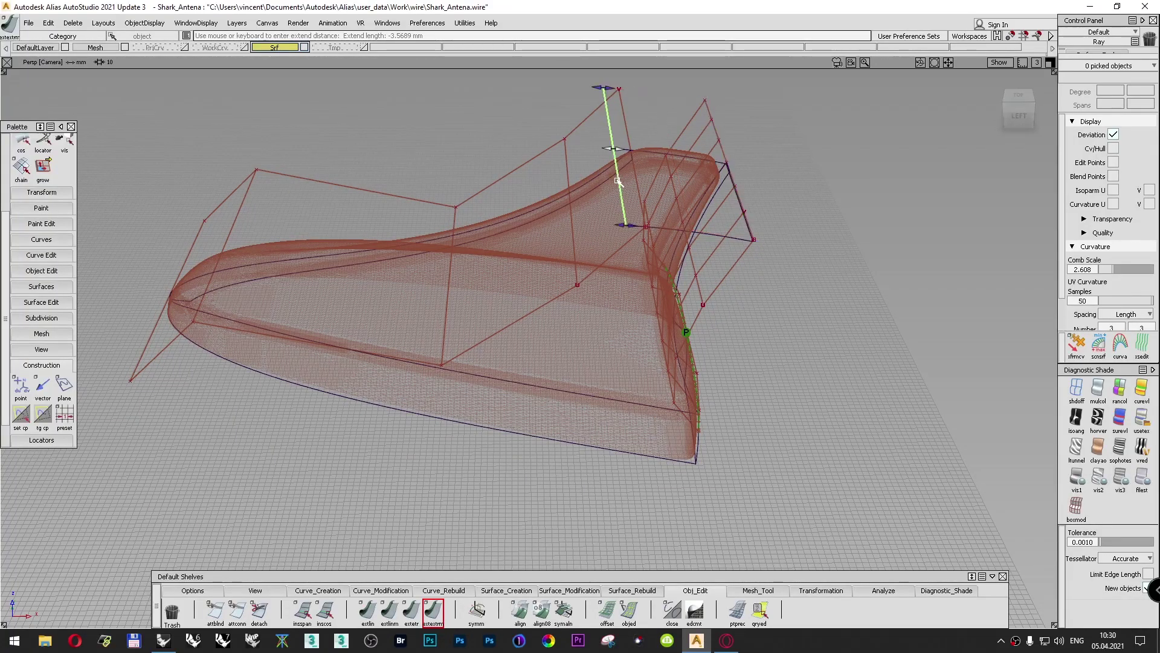
left_click_drag(618, 152, 622, 102)
left_click_drag(792, 174, 792, 151, "ctrl+shift")
left_click_drag(863, 176, 862, 139, "ctrl+shift")
Step: Turn off the Cv/Hull display for the rear and front fin surfaces and deselect them
left_click_drag(842, 231, 671, 254, "alt+shift")
right_click_drag(647, 199, 731, 181, "alt+shift")
middle_click_drag(730, 182, 676, 357, "alt+shift")
left_click_drag(675, 357, 731, 306, "alt+shift")
mouse_move(731, 306)
right_mouse_down("alt+shift")
mouse_move(686, 309)
mouse_move(720, 306)
right_mouse_up("alt+shift")
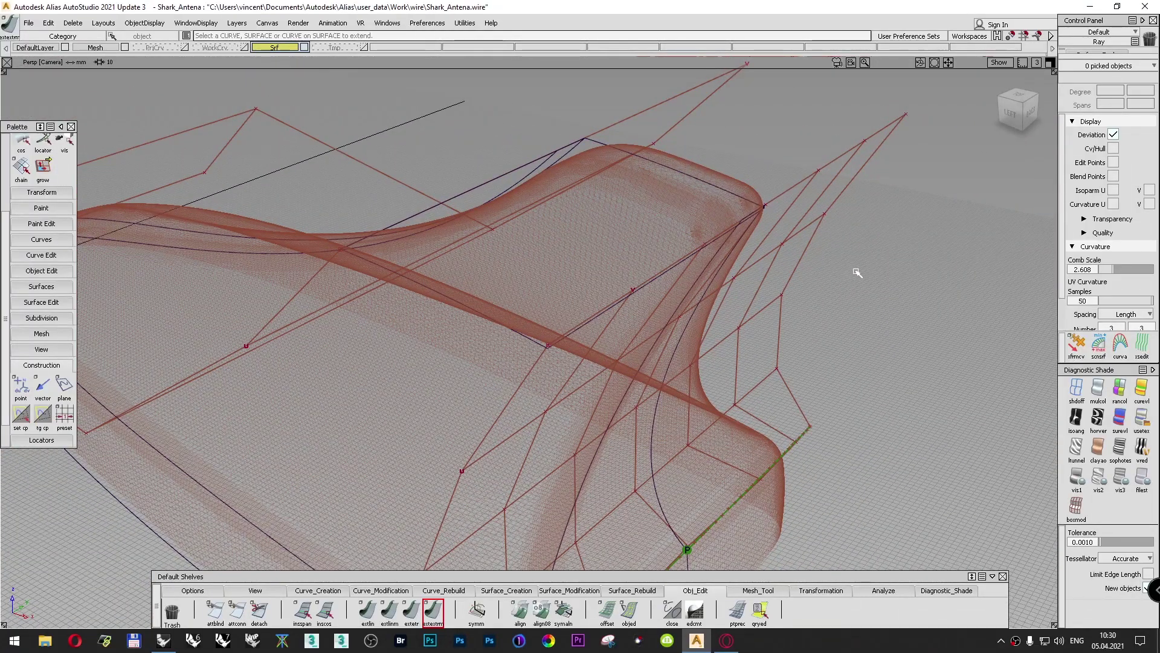
right_click_drag(855, 266, 804, 185, "alt+shift")
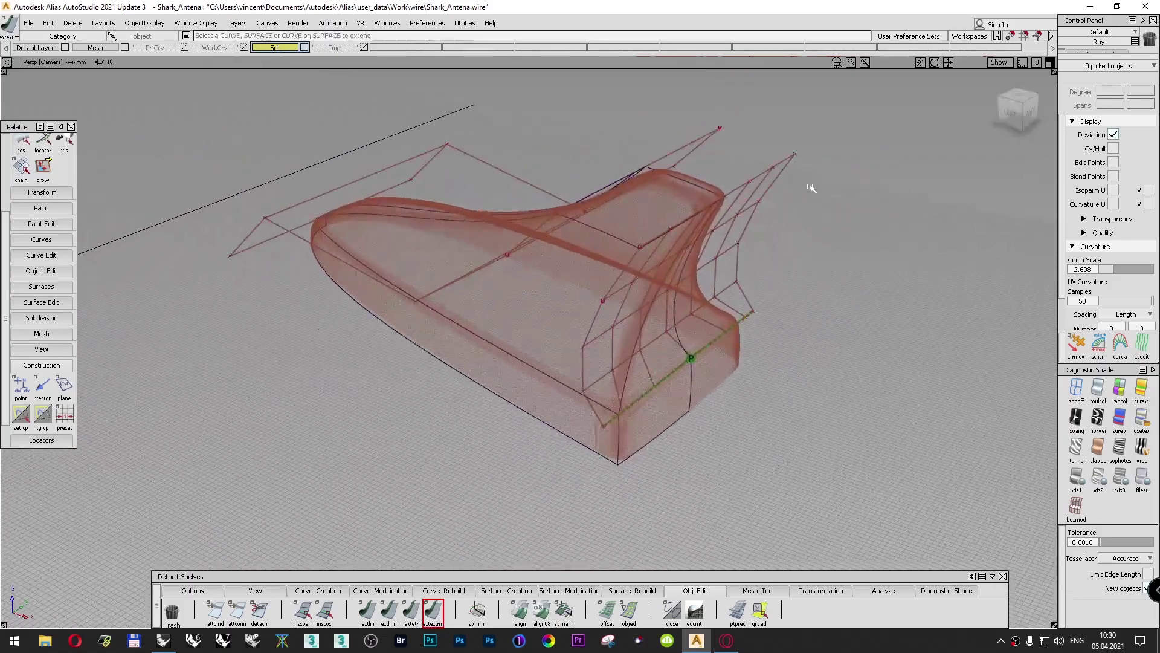
left_click(851, 247, "ctrl+shift")
left_click_drag(857, 268, 858, 269, "ctrl+shift")
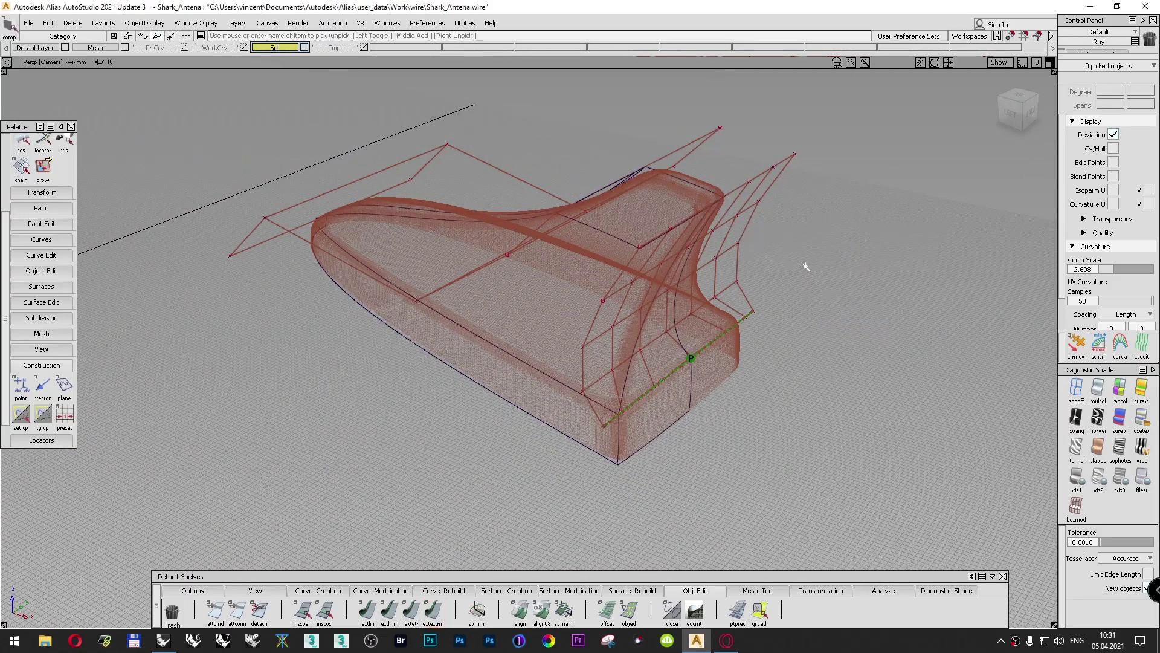
left_click(770, 175)
left_click(740, 150)
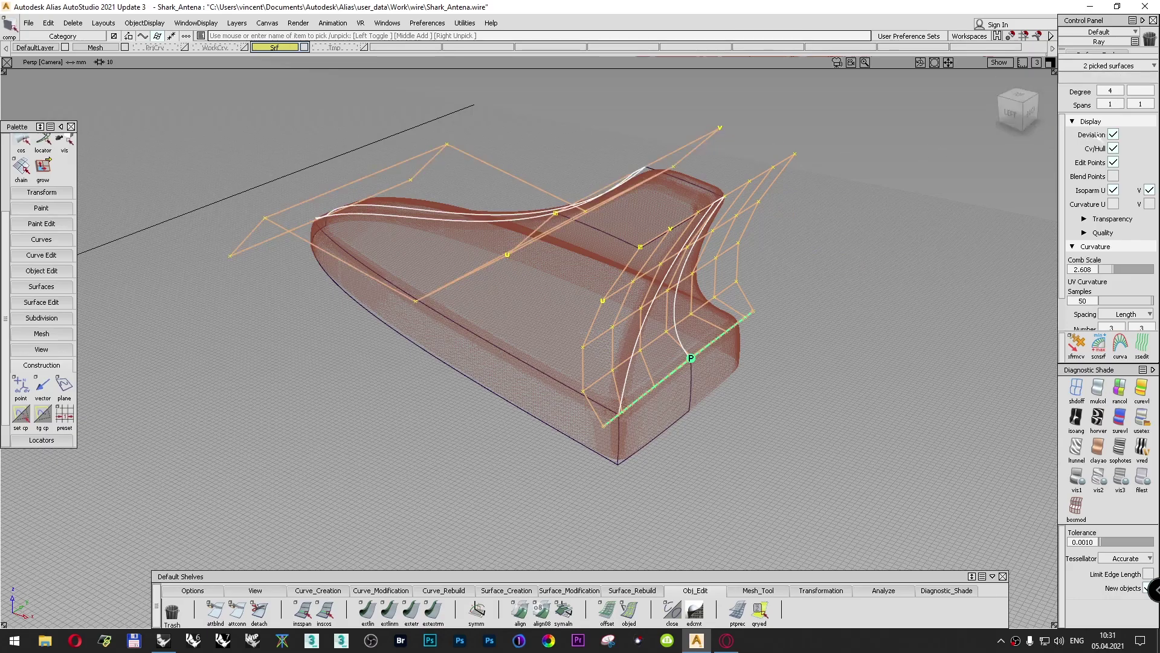
left_click(1113, 148)
left_click_drag(883, 236, 876, 211, "ctrl+shift")
left_click_drag(722, 248, 729, 216, "alt+shift")
right_click_drag(632, 228, 650, 226, "alt+shift")
middle_click_drag(664, 216, 676, 293, "alt+shift")
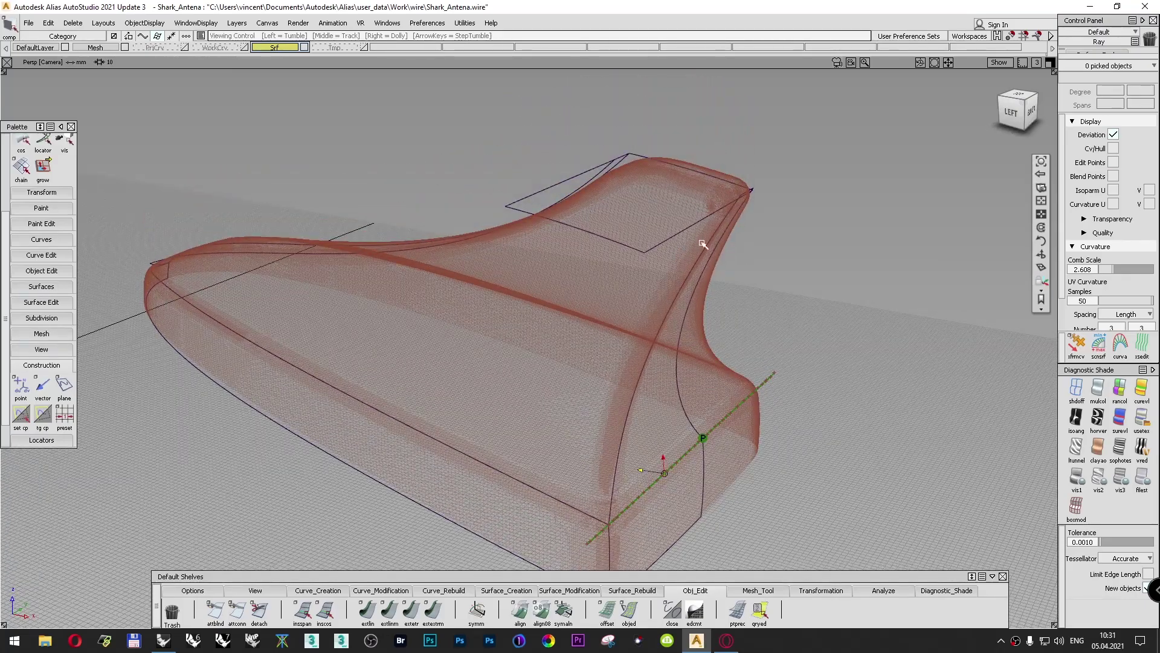
left_click_drag(663, 264, 414, 303, "alt+shift")
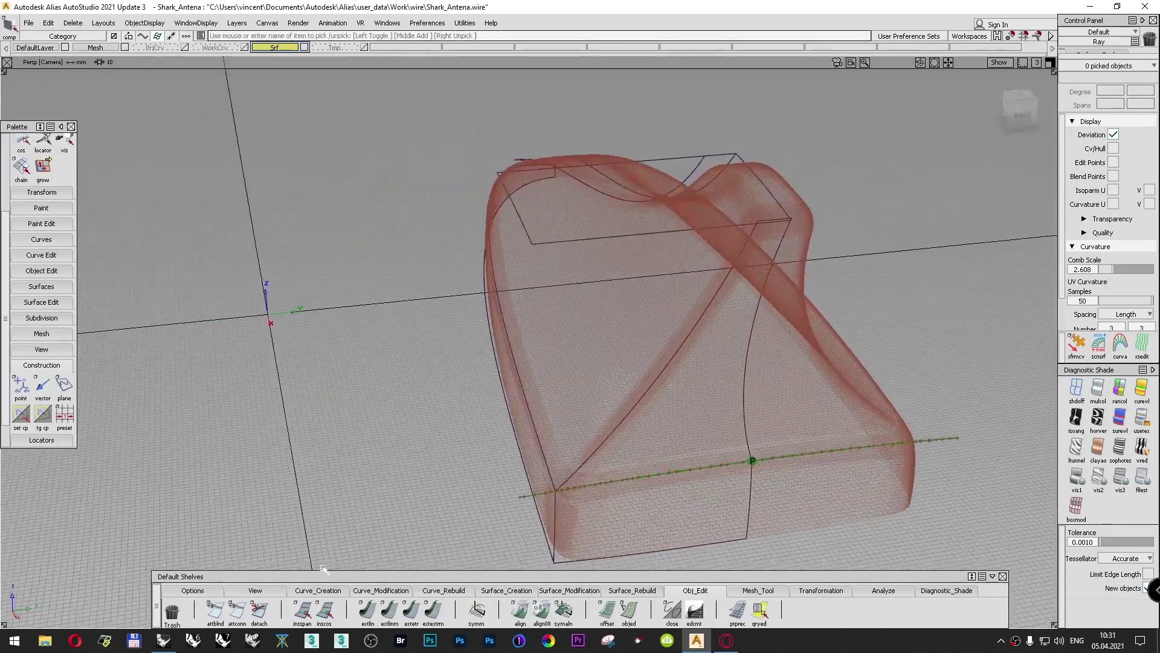
left_click(323, 591)
left_click(390, 609)
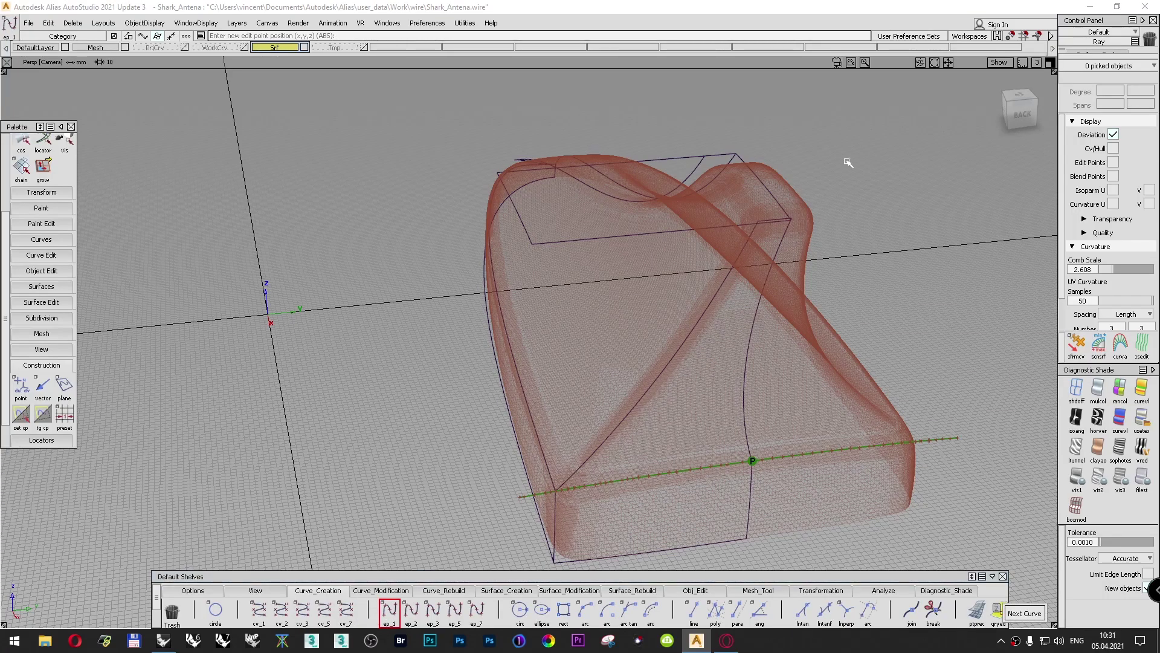
Step: Check the positional continuity between the flat top surface and the front fin surface at their shared front edge
left_click_drag(832, 150, 785, 277, "alt+shift")
left_click_drag(583, 209, 632, 233, "alt+shift")
right_click_drag(538, 181, 629, 244, "alt+shift")
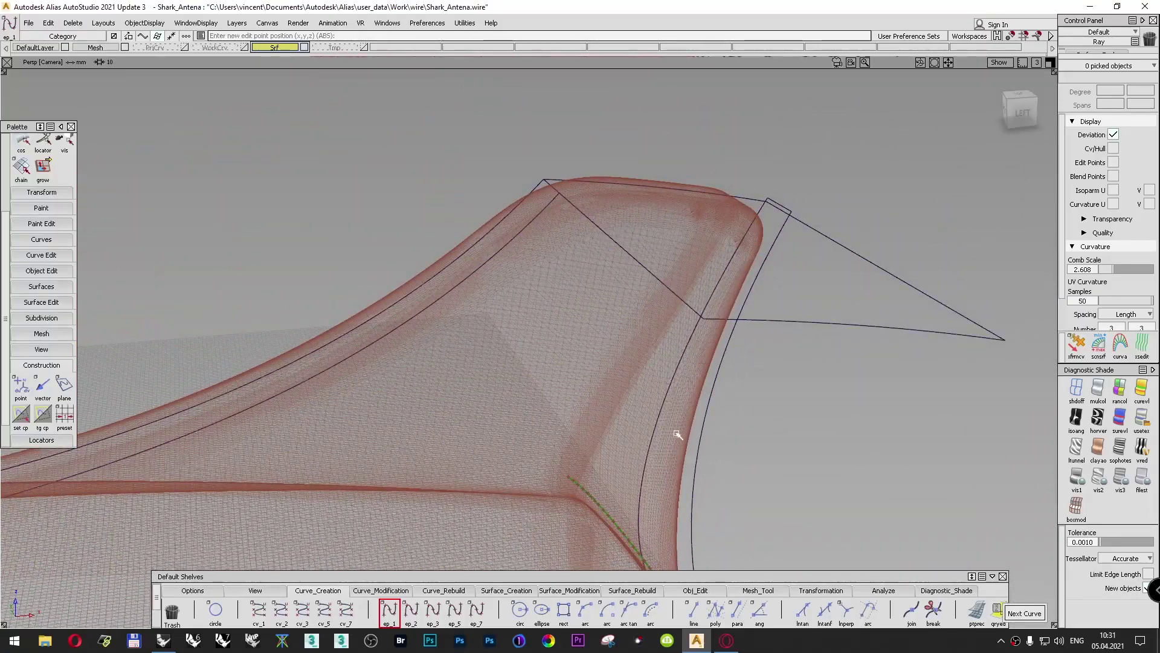
left_click(884, 591)
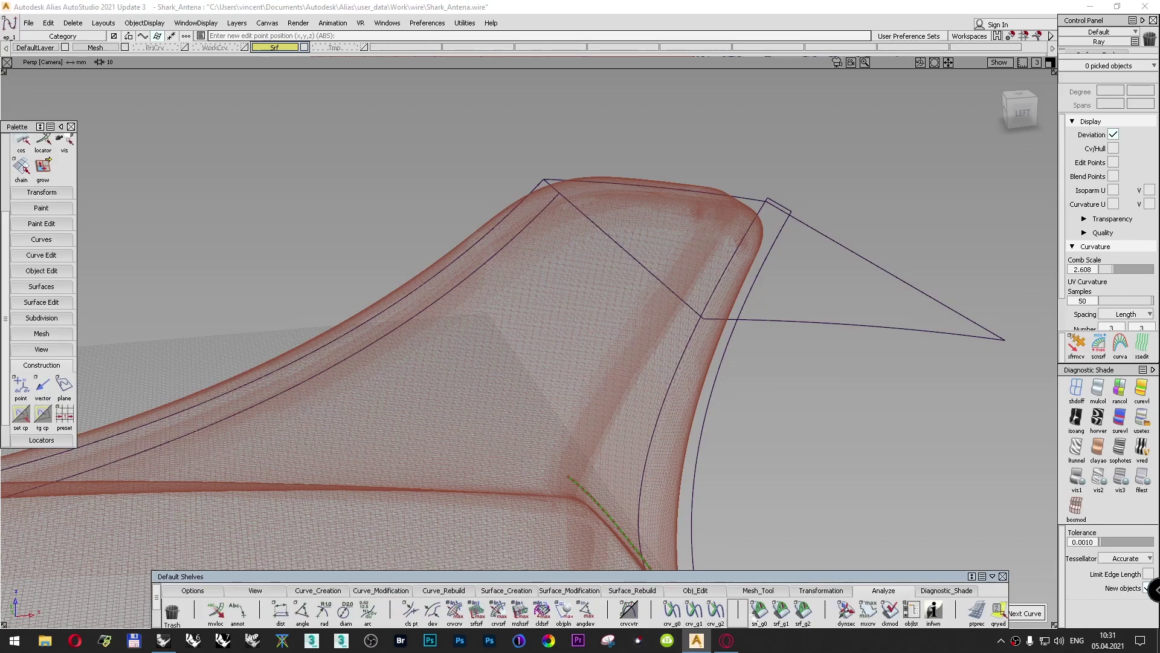
left_click(551, 187)
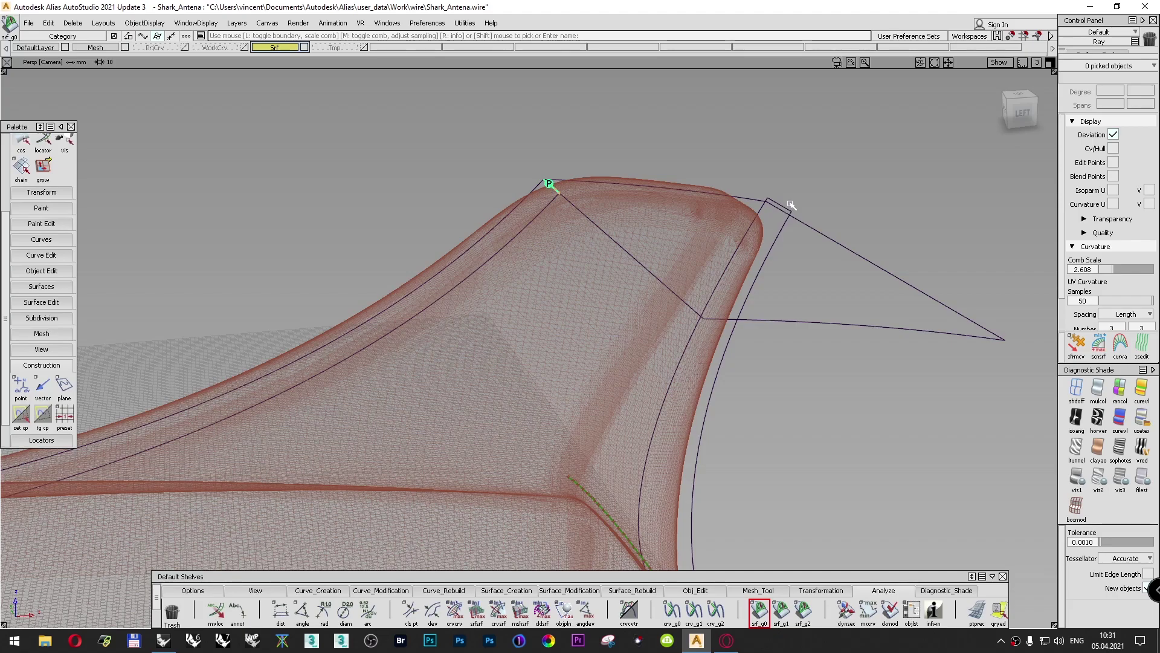
left_click_drag(866, 150, 867, 123, "ctrl+shift")
left_click_drag(887, 205, 678, 207, "ctrl+shift")
left_click_drag(816, 176, 586, 206, "ctrl+shift")
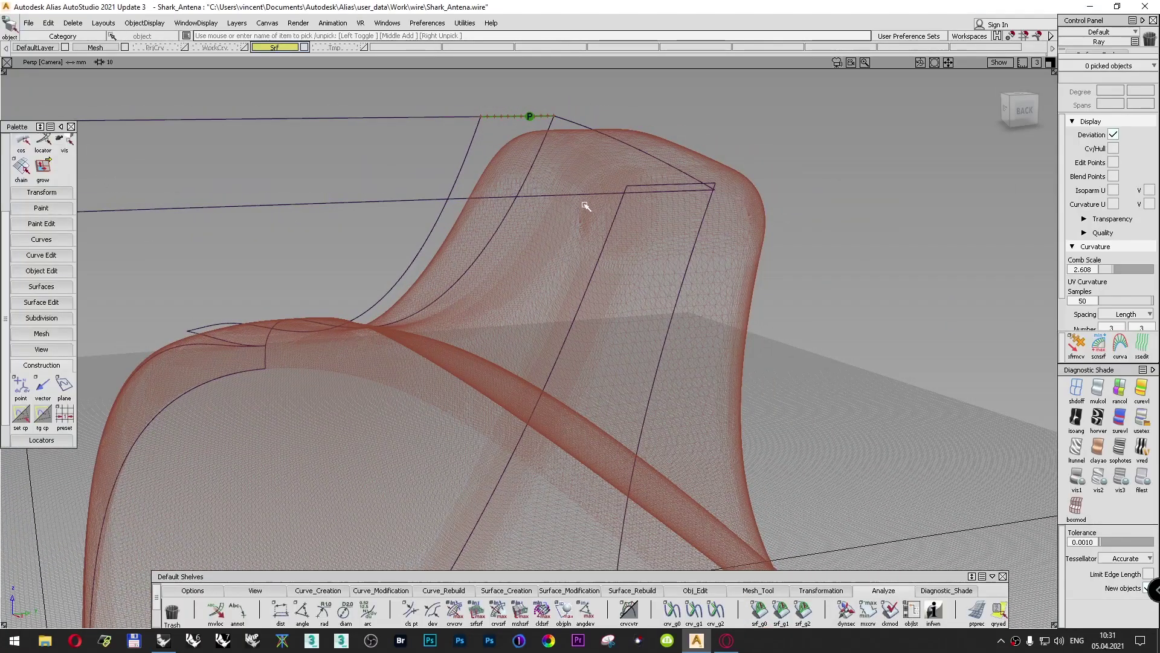
Step: Raise the flat top surface's V degree to 2, with its Cv/Hull display turned on, and deselect it
left_click(581, 197)
left_click(595, 201)
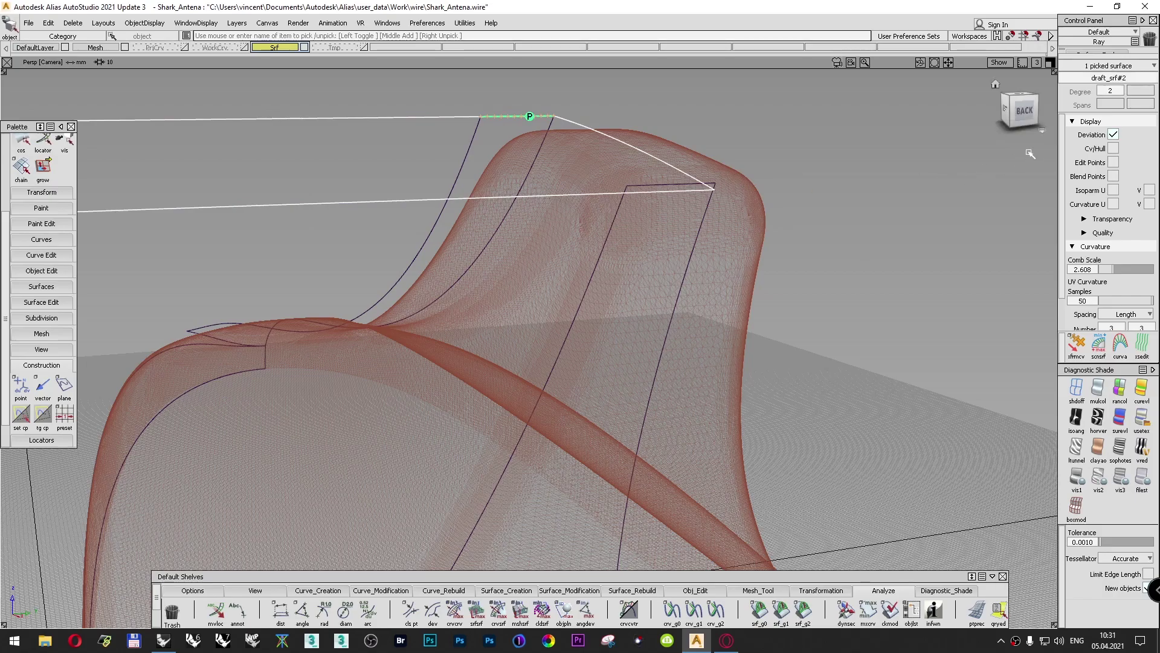
left_click_drag(863, 164, 766, 236, "ctrl+shift")
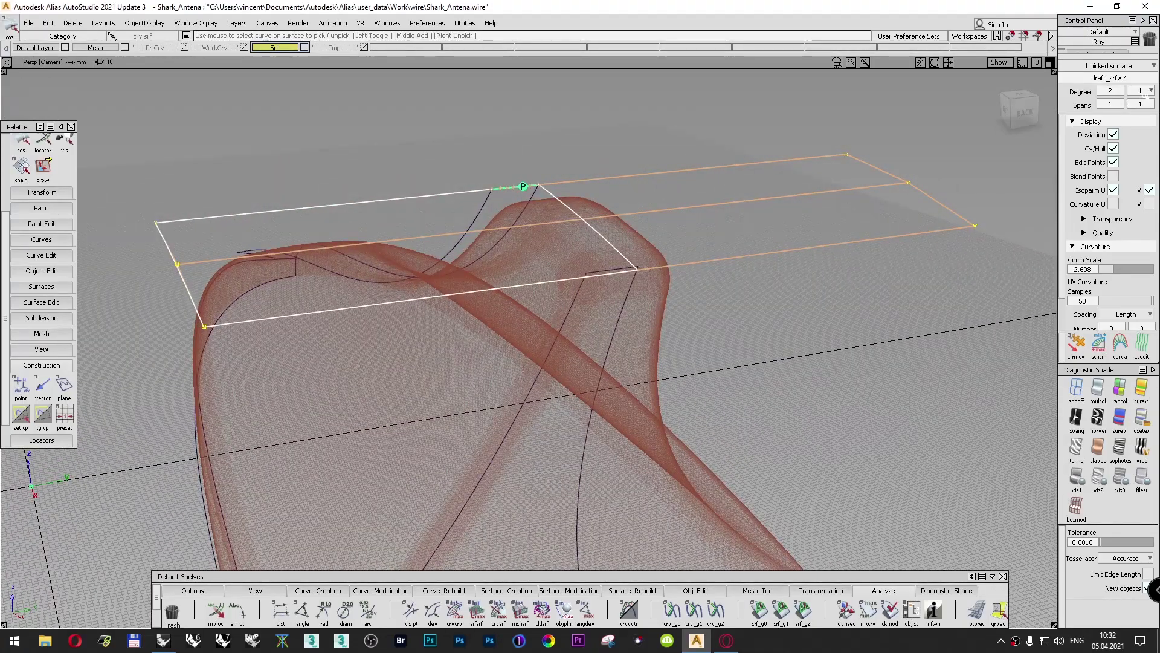
left_click(1142, 90)
left_click(1139, 147)
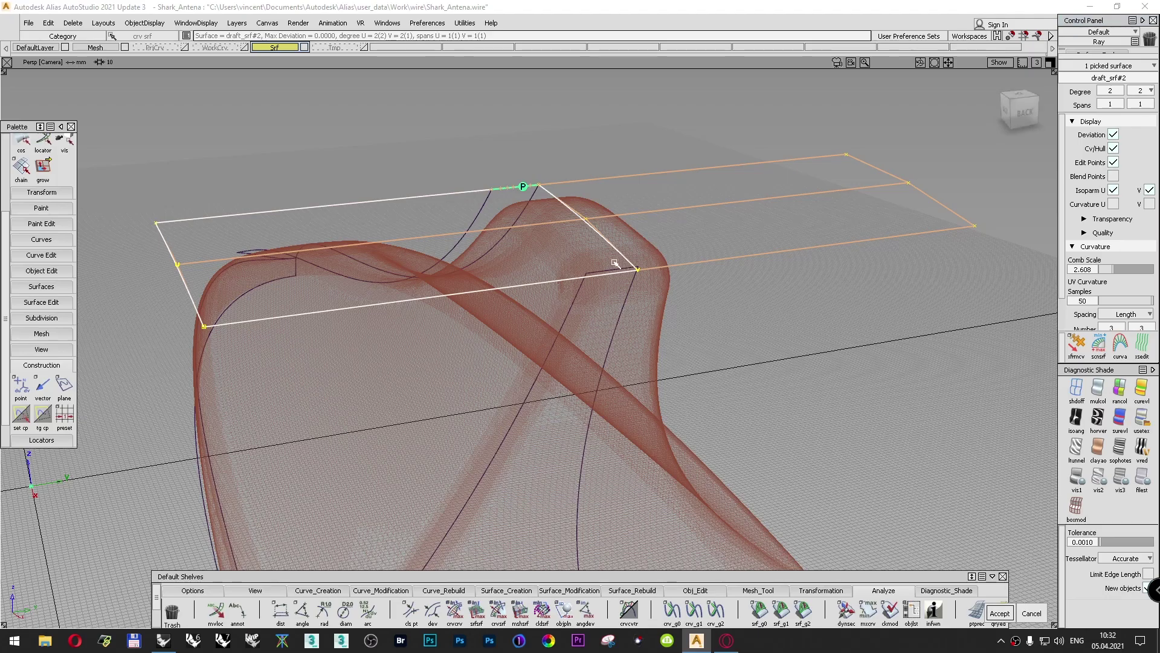
left_click(613, 263)
left_click_drag(593, 149, 592, 121, "ctrl+shift")
right_click_drag(597, 331, 609, 293, "alt+shift")
left_click_drag(609, 293, 653, 262, "alt+shift")
right_click_drag(653, 262, 617, 290, "alt+shift")
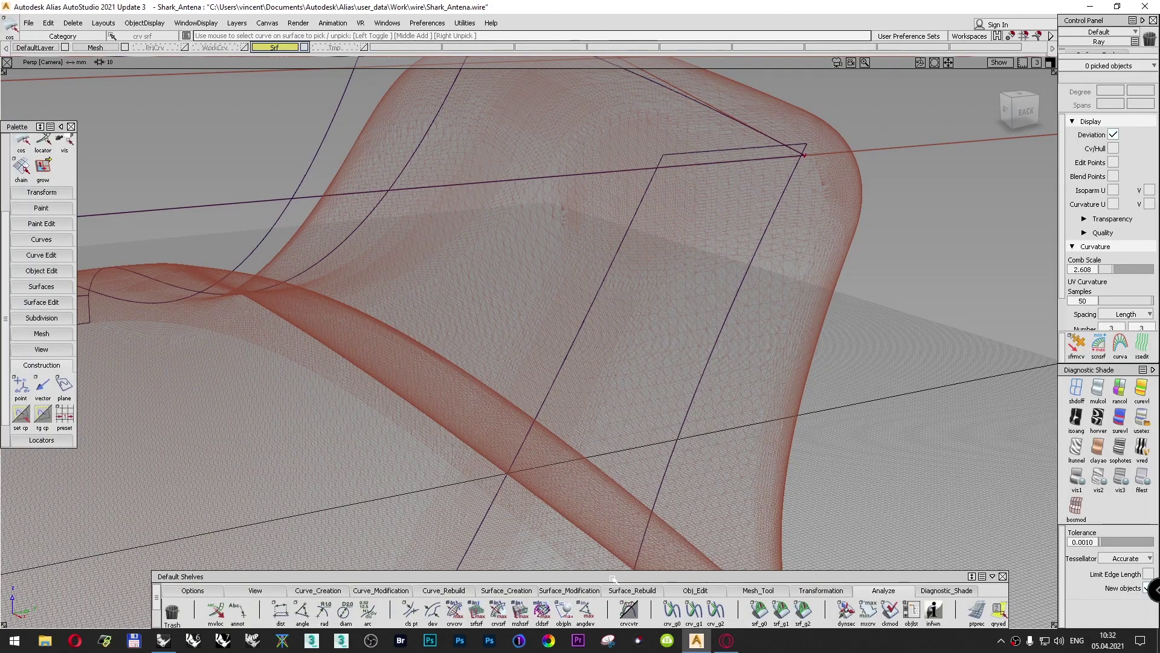
scroll(687, 255, "down", 5)
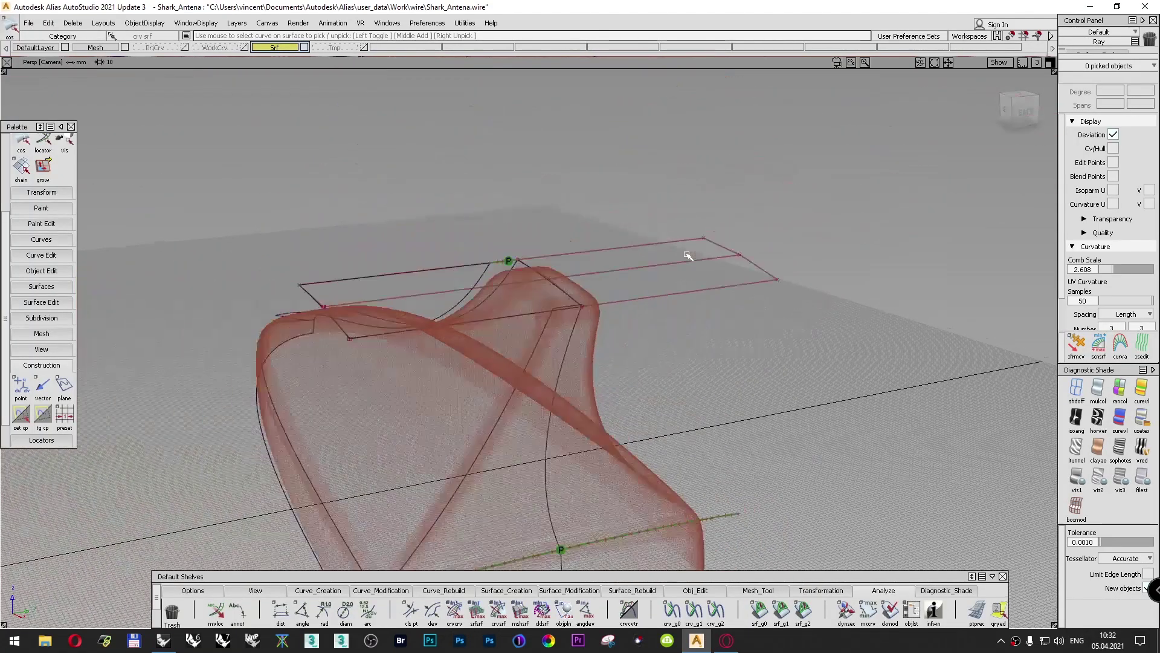
Step: Turn off the Cv/Hull display of the flat top surface and deselect it
left_click_drag(817, 166, 821, 194, "ctrl+shift")
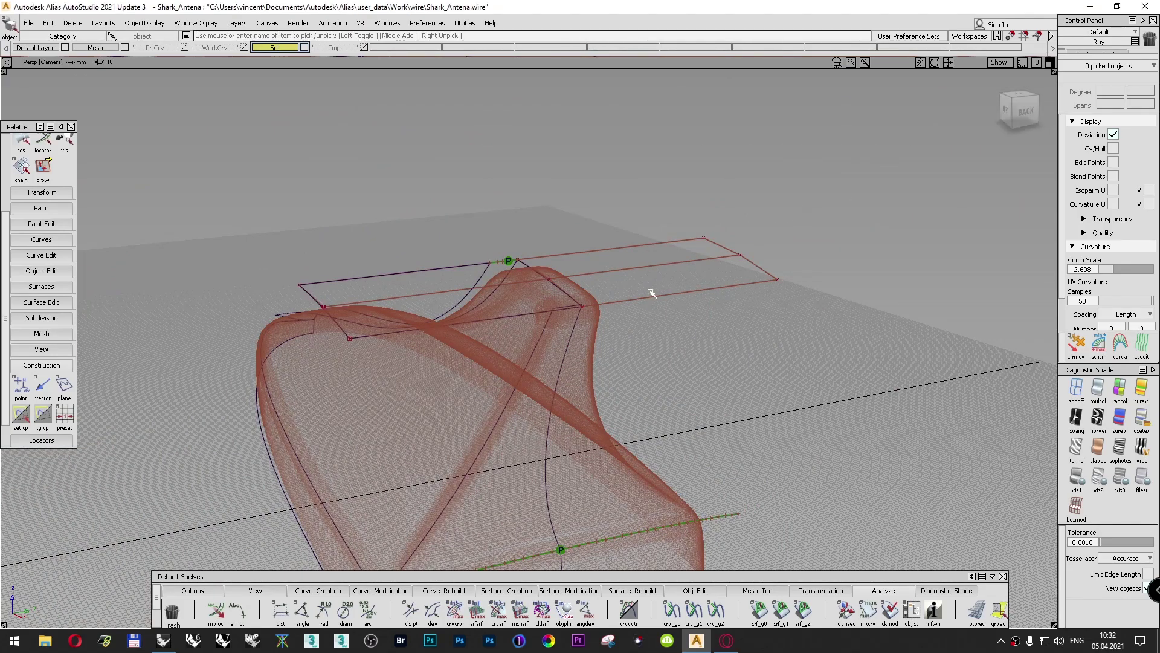
left_click(654, 297)
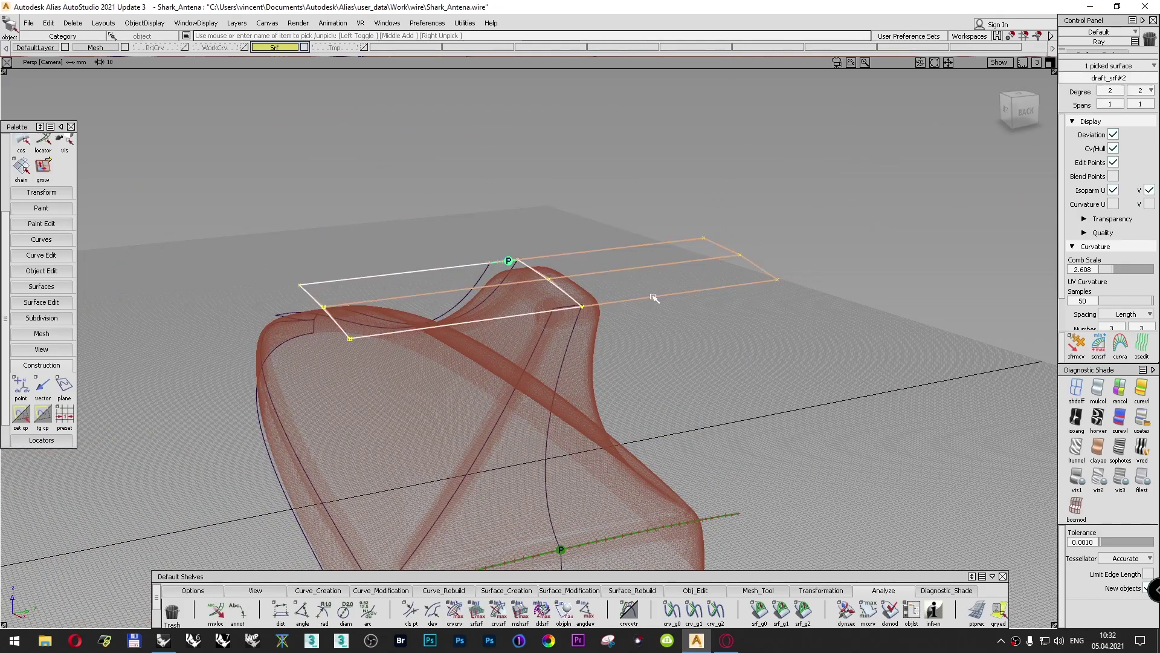
left_click(1114, 147)
left_click_drag(764, 186, 757, 164, "ctrl+shift")
right_click_drag(604, 295, 571, 85, "alt+shift")
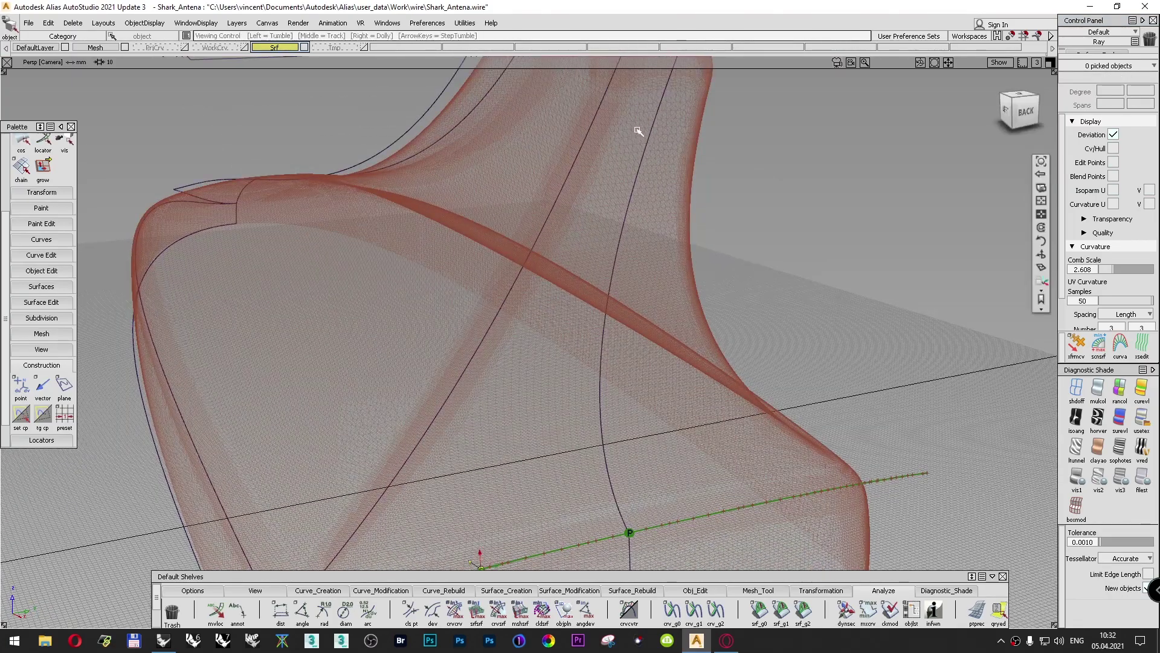
right_click_drag(635, 129, 622, 267, "alt+shift")
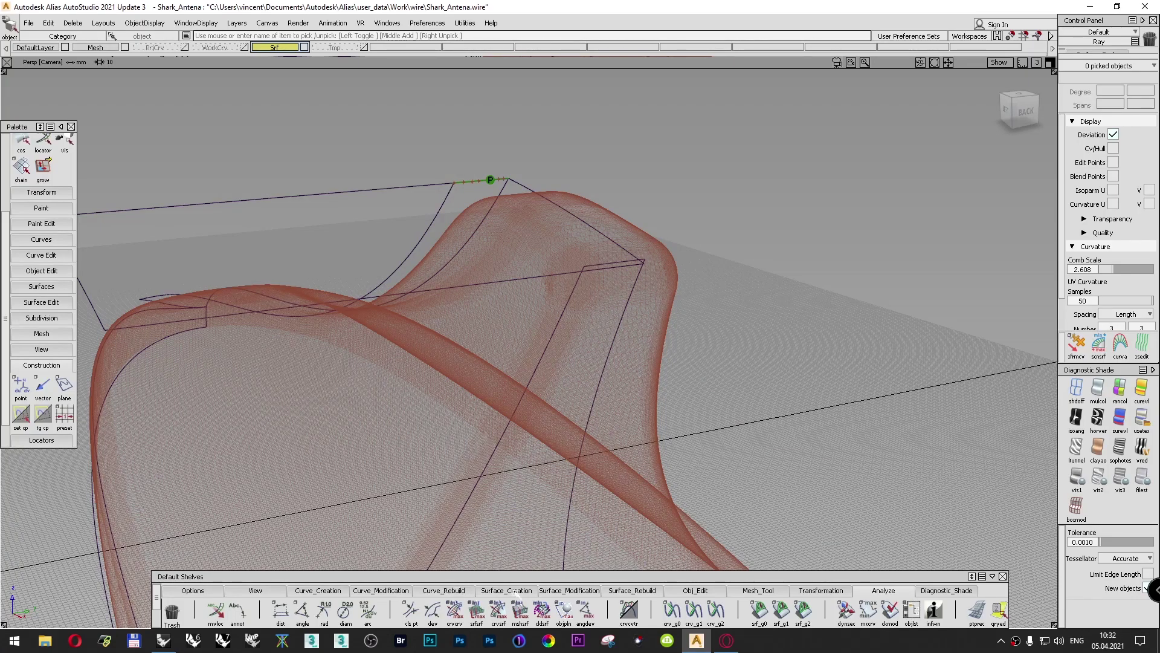
Step: Trim the rear fin surface by projecting the flat top surface's rear edge along X, keeping the region below it
left_click(551, 591)
left_click(324, 612)
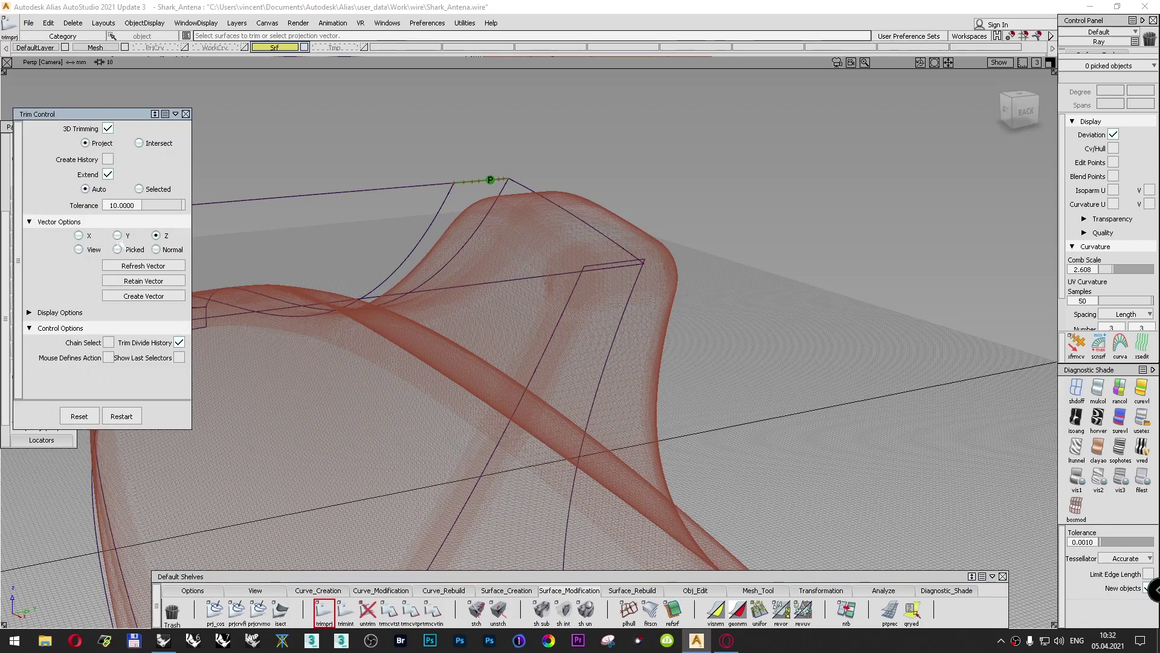
left_click(91, 237)
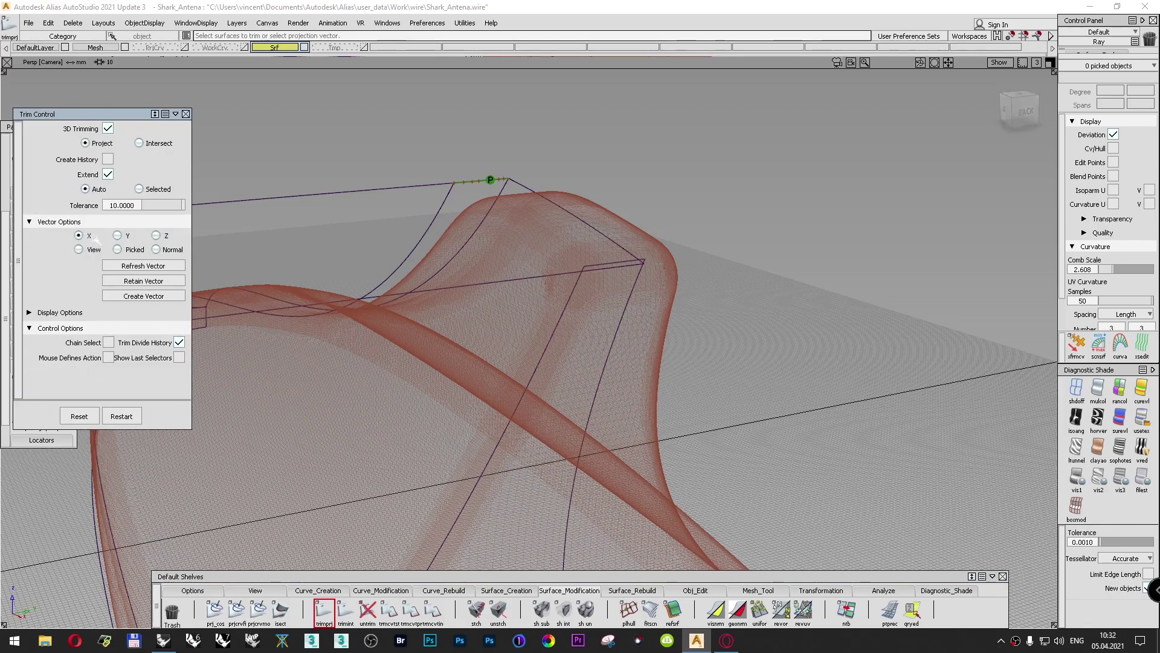
left_click(633, 288)
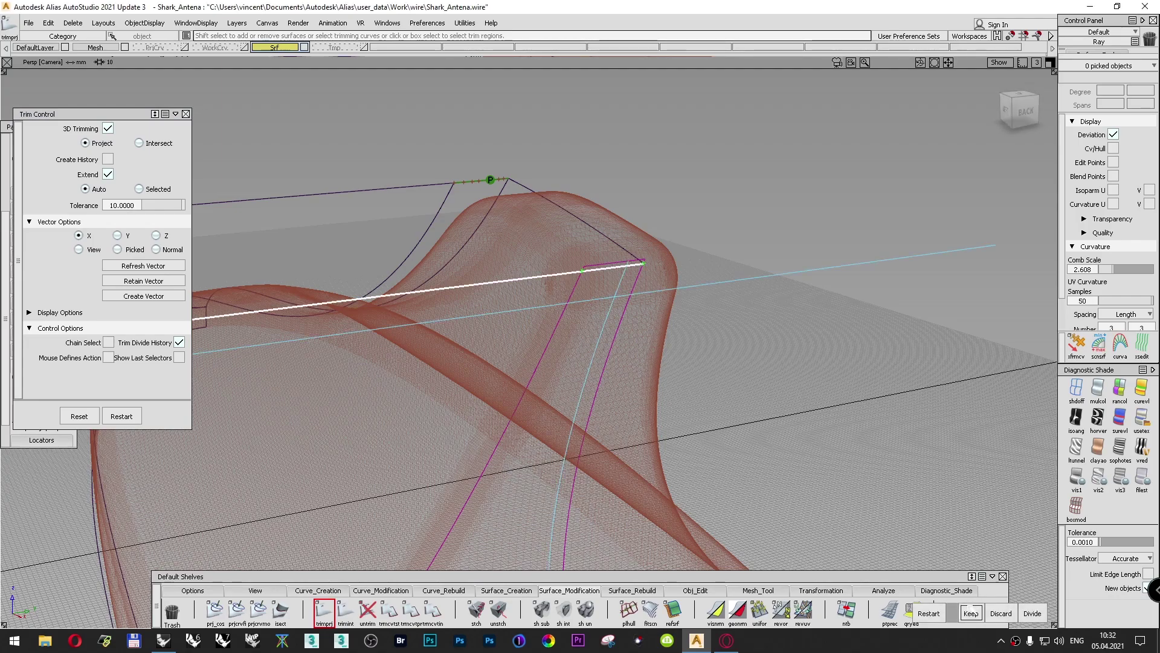
left_click(971, 613)
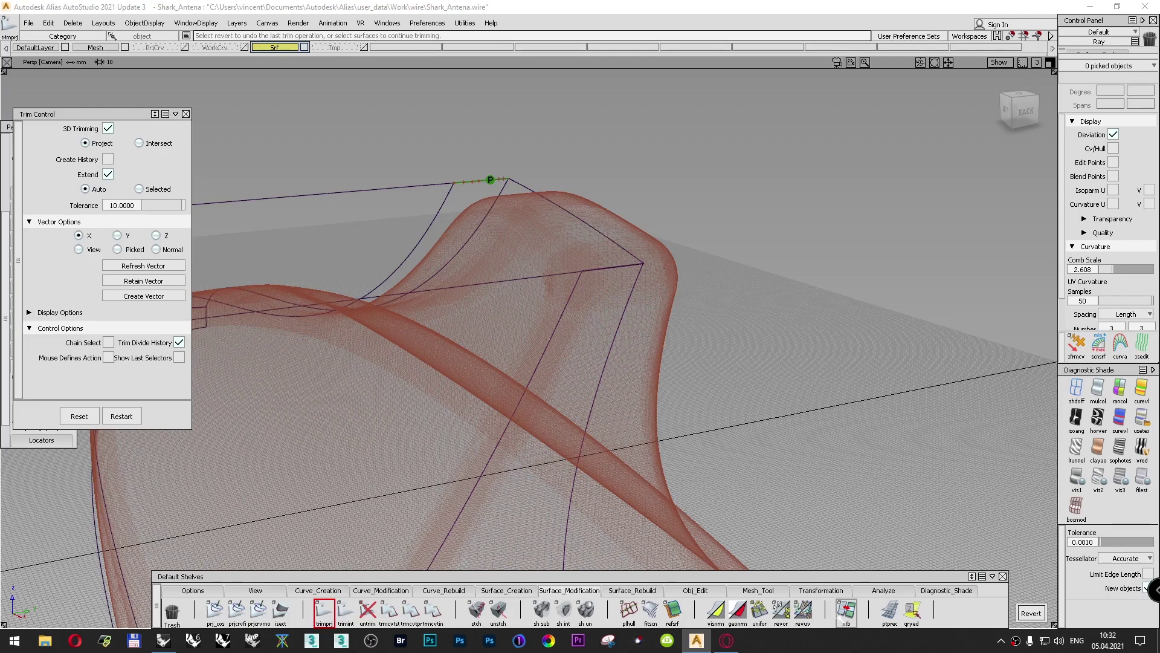
Step: Check the positional continuity between the trimmed rear fin surface and the flat top surface, and delete the check locators
left_click(883, 591)
left_click(759, 612)
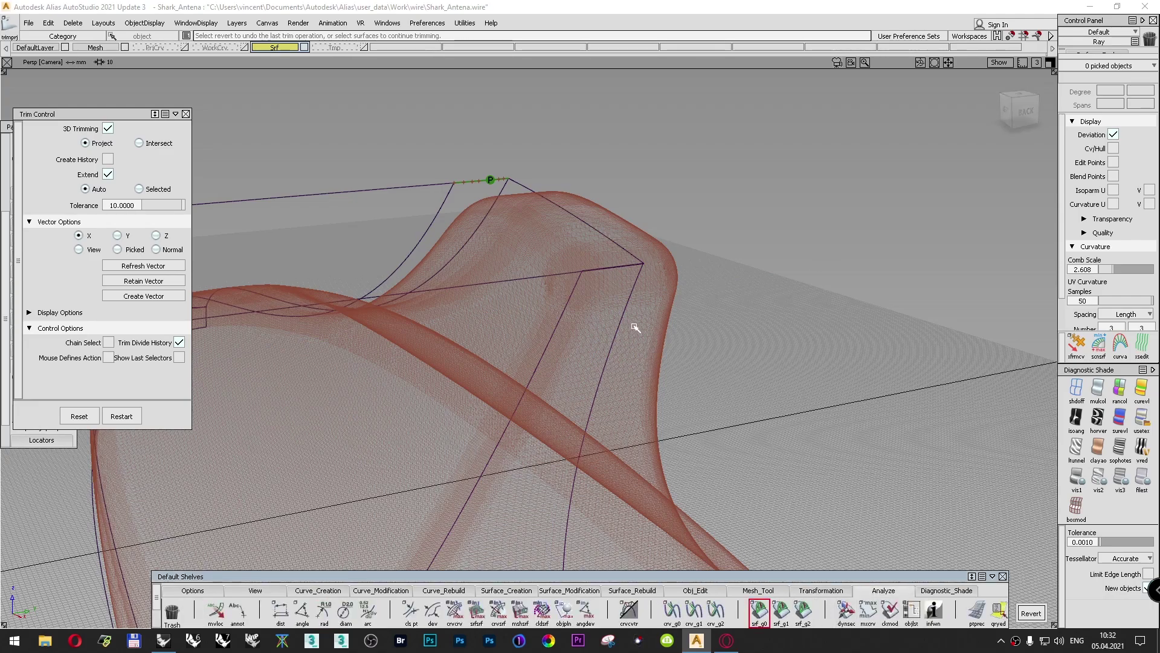
left_click(625, 266)
right_click_drag(624, 277, 634, 233, "alt+shift")
left_click_drag(634, 233, 826, 253, "alt+shift")
mouse_move(669, 249)
left_mouse_down("alt+shift")
mouse_move(663, 257)
mouse_move(730, 249)
mouse_move(854, 207)
mouse_move(849, 183)
mouse_move(876, 142)
left_mouse_up("alt+shift")
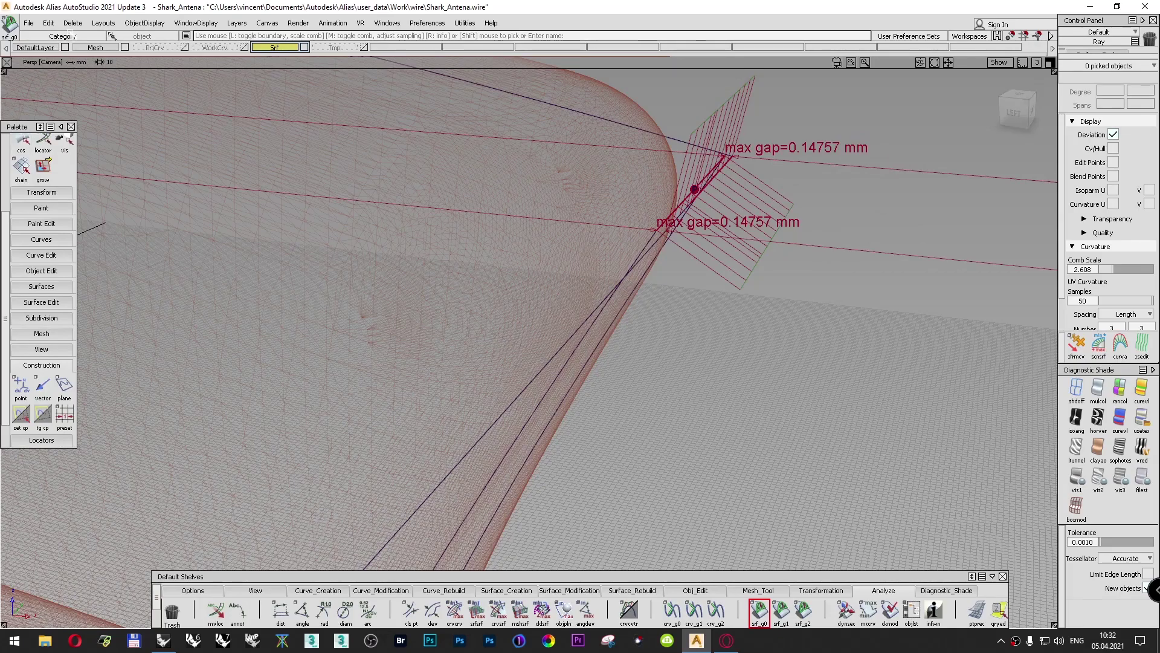
left_click(72, 23)
left_click(95, 84)
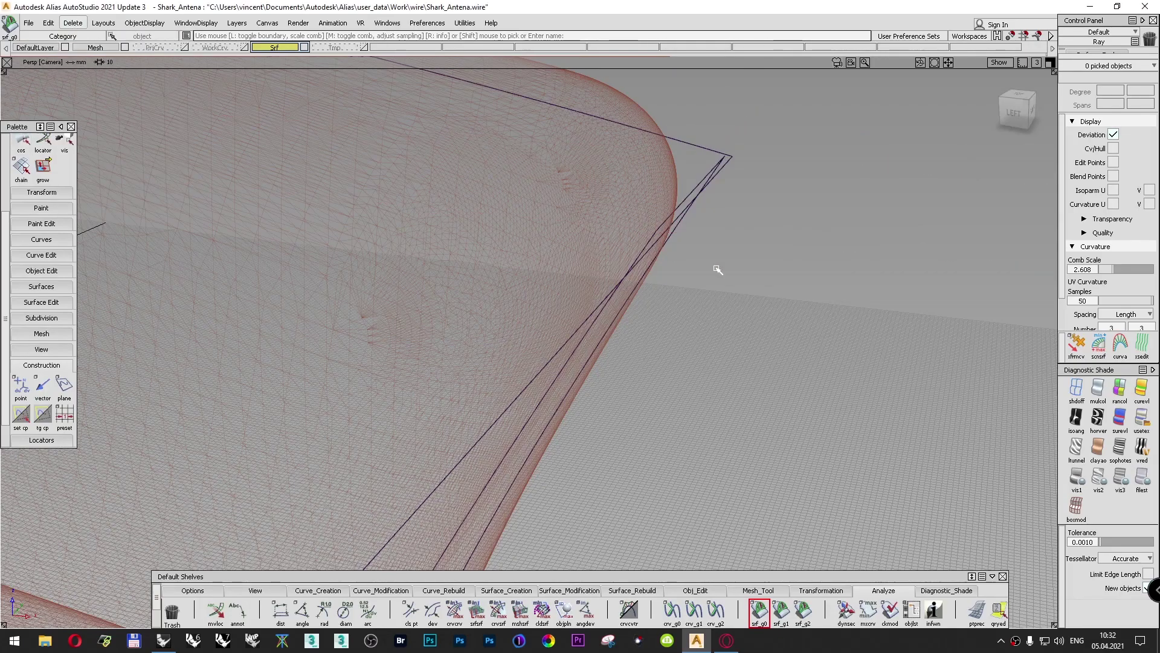
Step: Apply the multi-color diagnostic shading and examine the fin surfaces against the mesh in the left and perspective views
left_click_drag(1018, 116, 1040, 105)
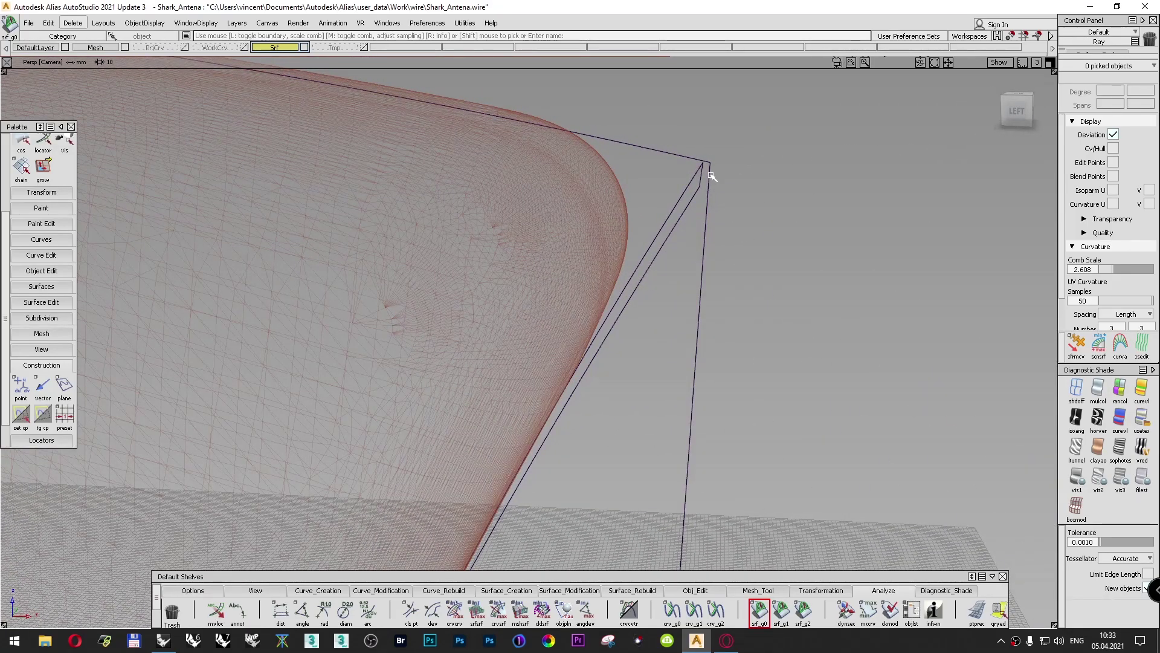
left_click_drag(736, 186, 823, 194, "alt+shift")
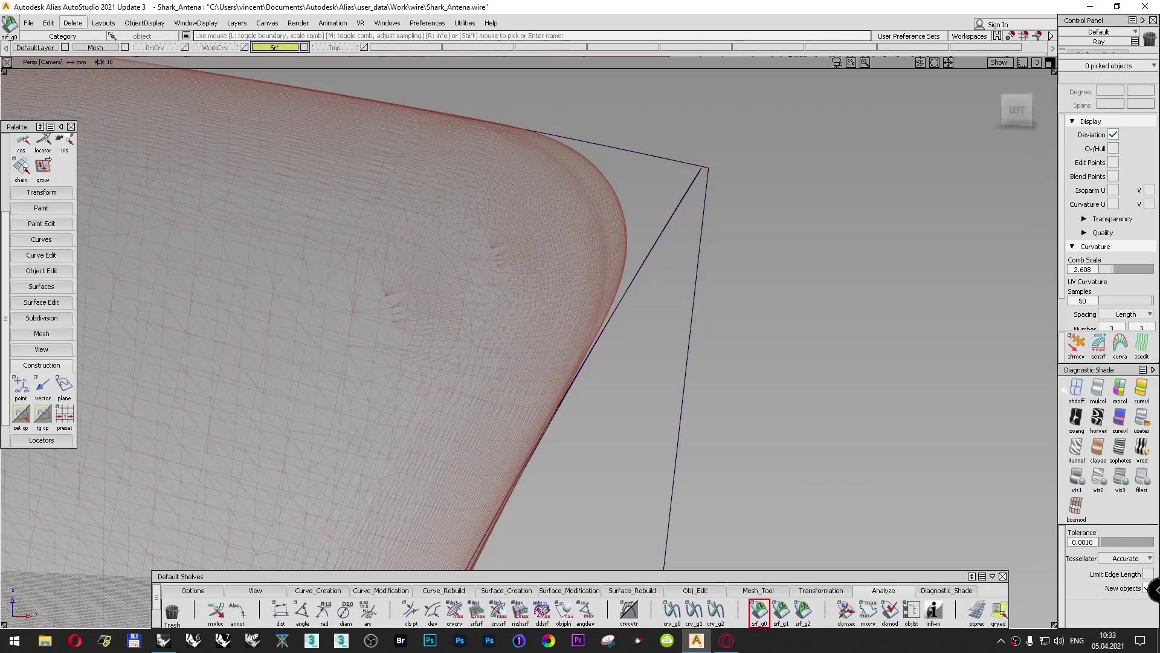
left_click(1096, 392)
scroll(832, 272, "down", 1, "alt+shift")
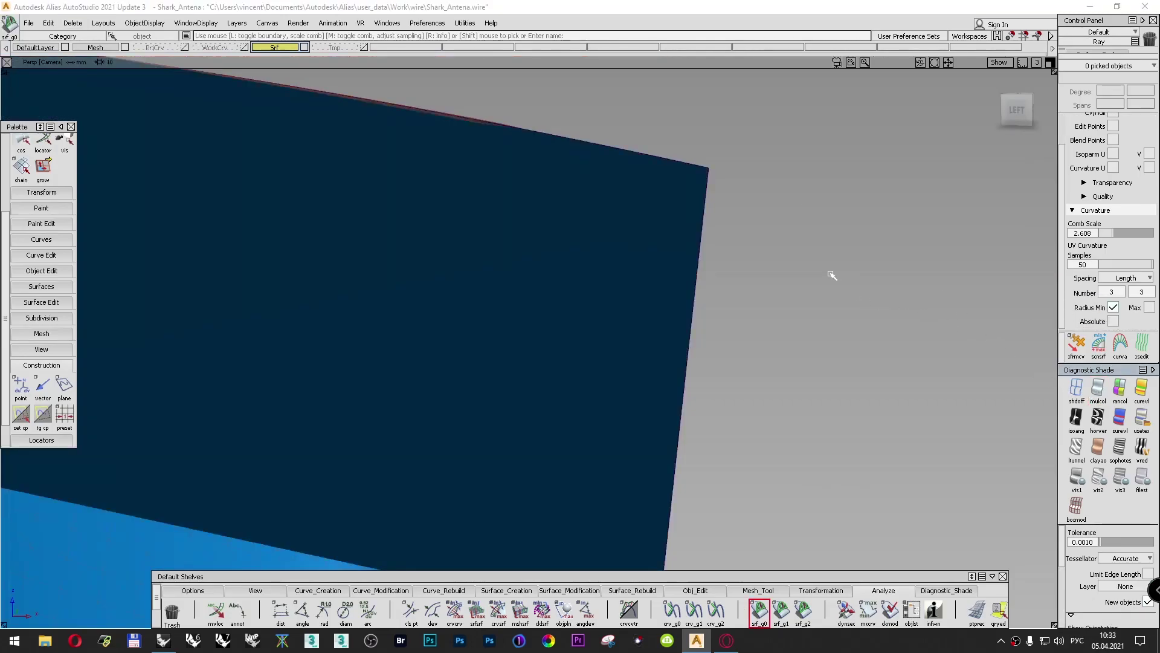
key("F6")
right_click_drag(868, 274, 901, 227, "alt+shift")
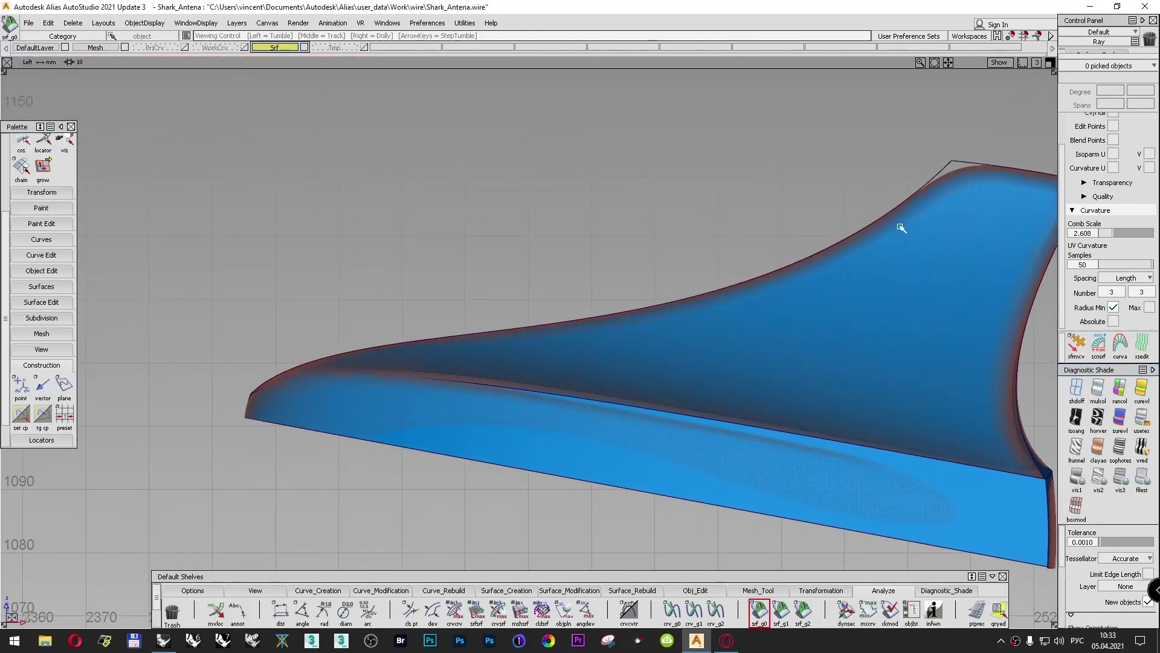
middle_click_drag(939, 232, 441, 257, "alt+shift")
left_click(591, 209, "alt+shift")
right_click_drag(607, 261, 668, 133, "alt+shift")
middle_click_drag(668, 132, 522, 460, "alt+shift")
right_click_drag(554, 298, 507, 366, "alt+shift")
right_click_drag(639, 223, 471, 443, "alt+shift")
key("F8")
right_click_drag(616, 340, 552, 318, "alt+shift")
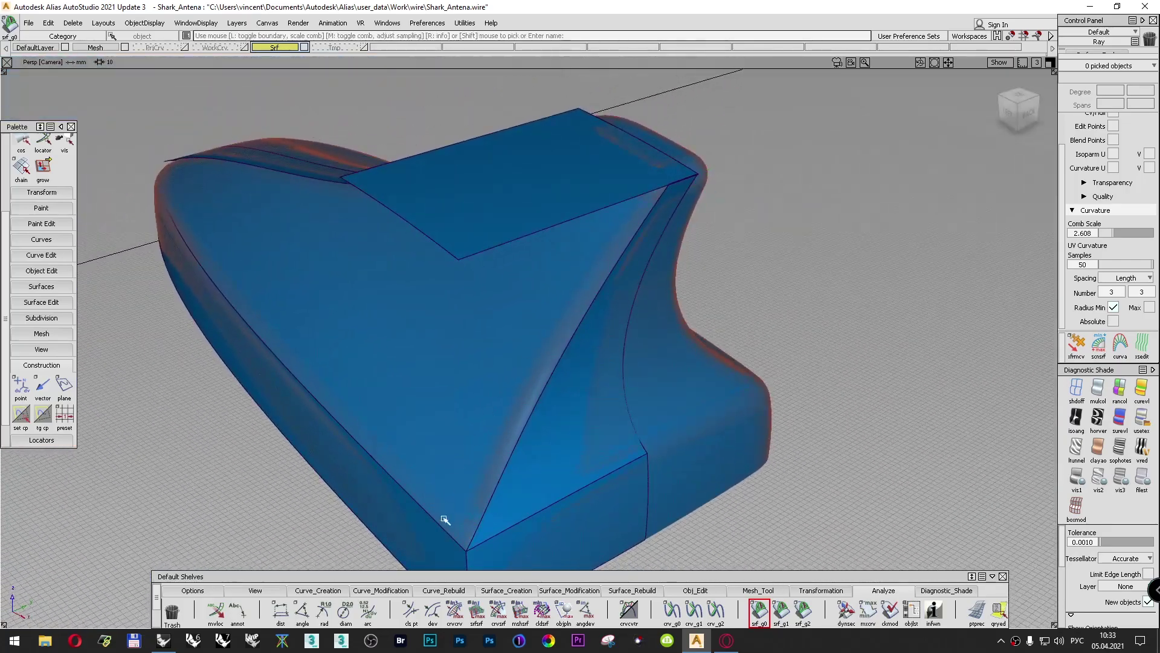
Step: Untrim the rear fin surface to restore its full extent
left_click(592, 591)
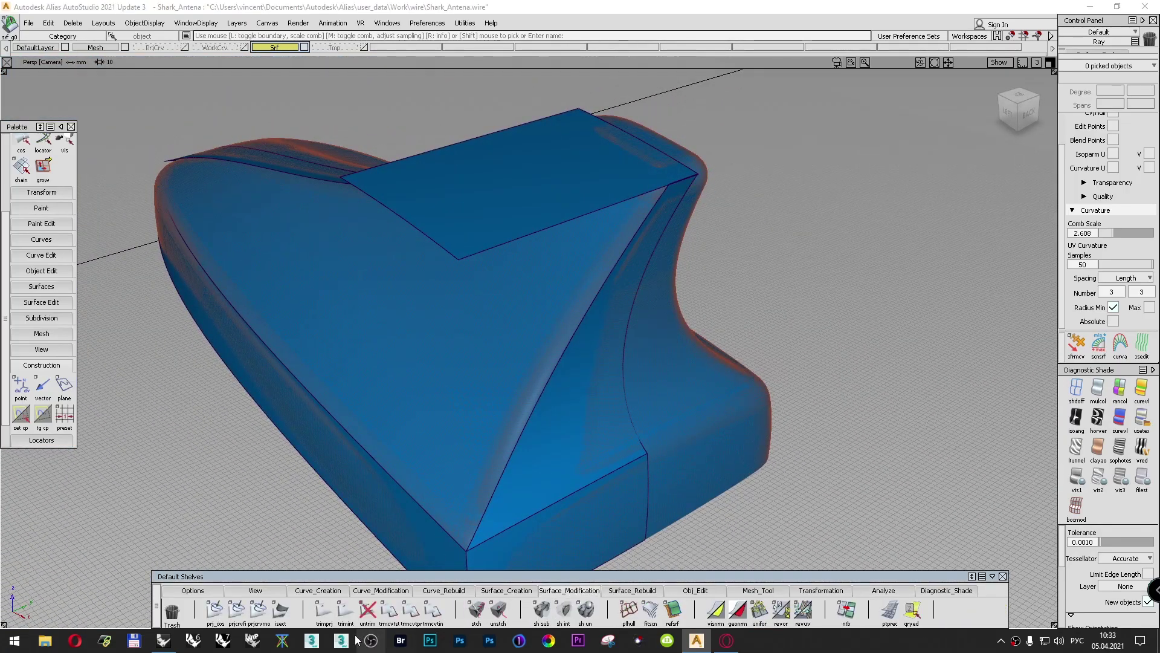
left_click(368, 610)
left_click(546, 392)
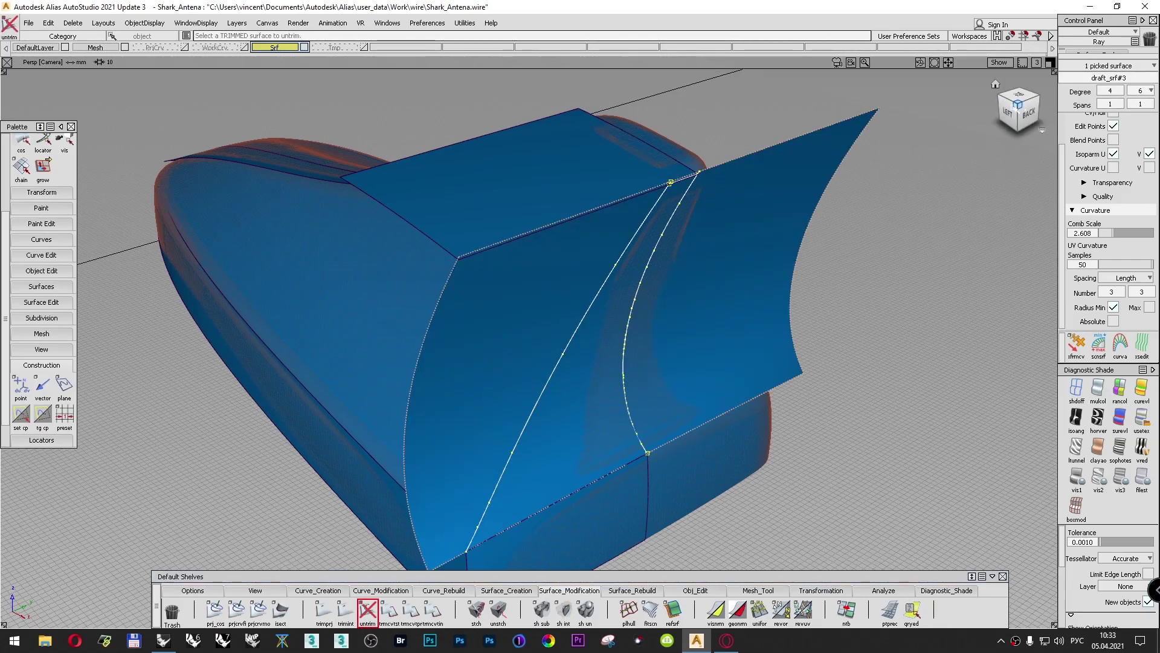
Step: Examine from the left and in perspective how the untrimmed rear fin surface meets the flat top surface at the fin's upper corner
left_click(1008, 113)
mouse_move(1086, 95)
left_mouse_down("alt+shift")
mouse_move(1094, 90)
mouse_move(1083, 96)
left_mouse_up("alt+shift")
left_click(1017, 109)
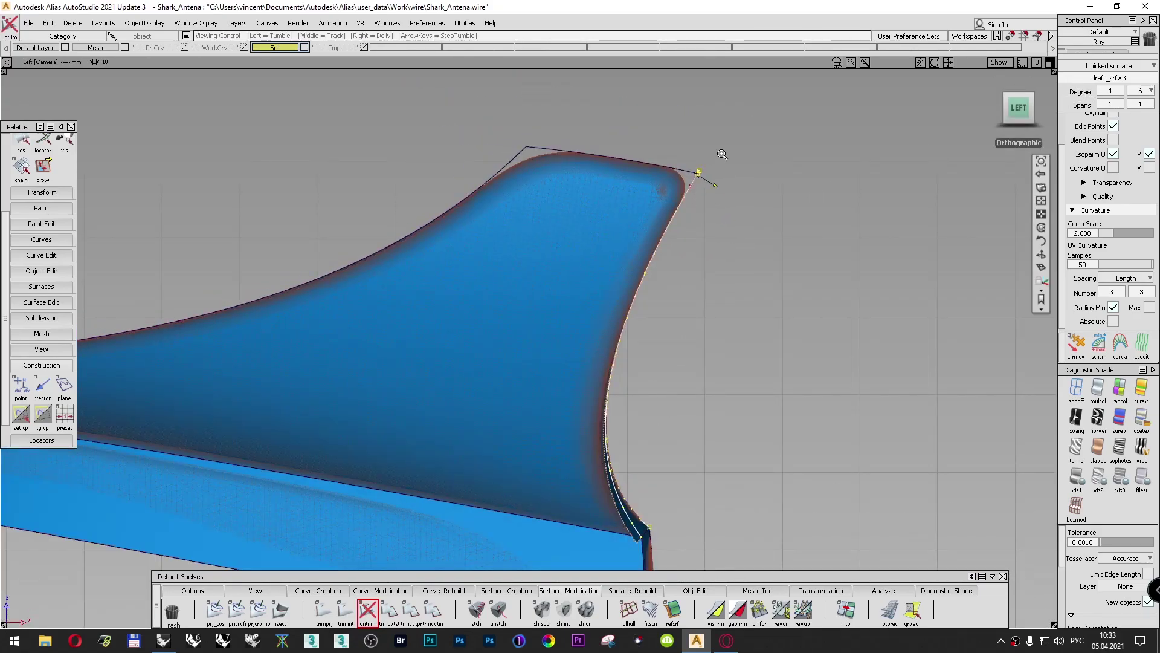
right_click_drag(719, 159, 699, 187, "alt+shift")
middle_click_drag(699, 186, 540, 359, "alt+shift")
right_click_drag(540, 359, 856, 172, "alt+shift")
middle_click_drag(856, 172, 661, 327, "alt+shift")
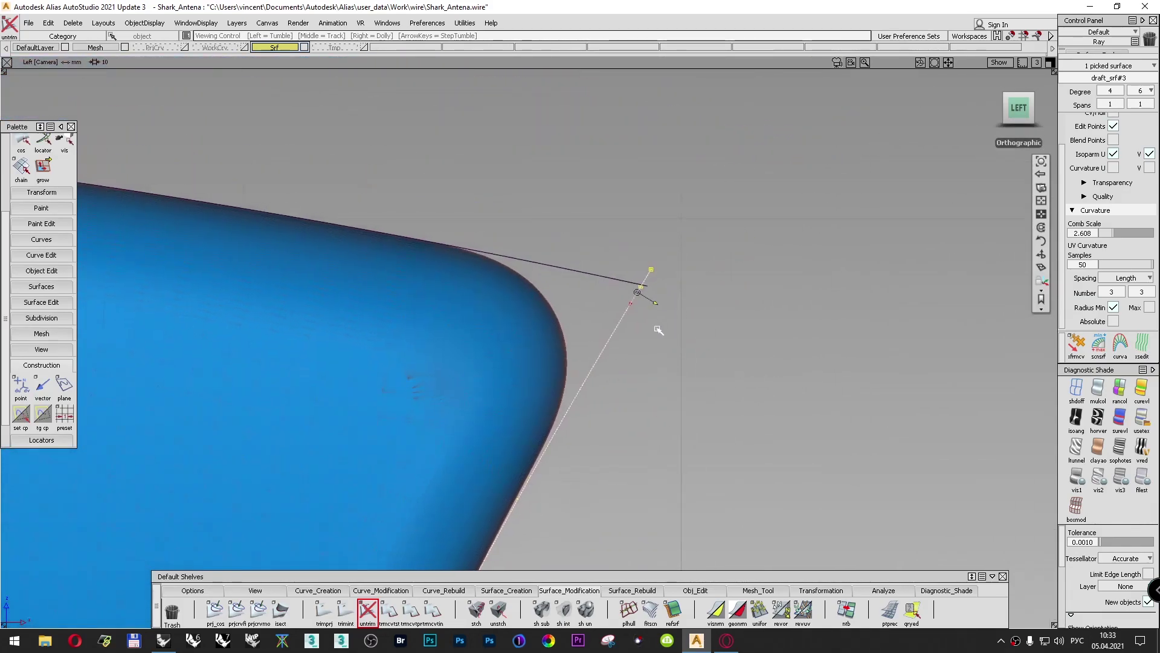
scroll(663, 326, "up", 2)
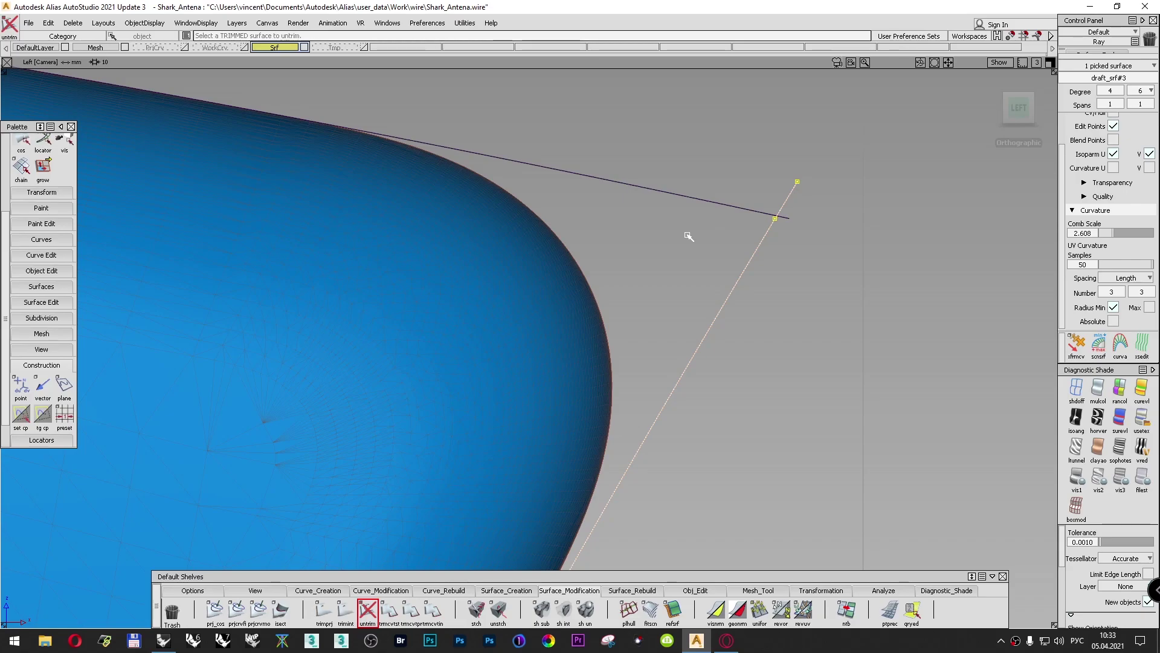
left_click_drag(1028, 110, 844, 238)
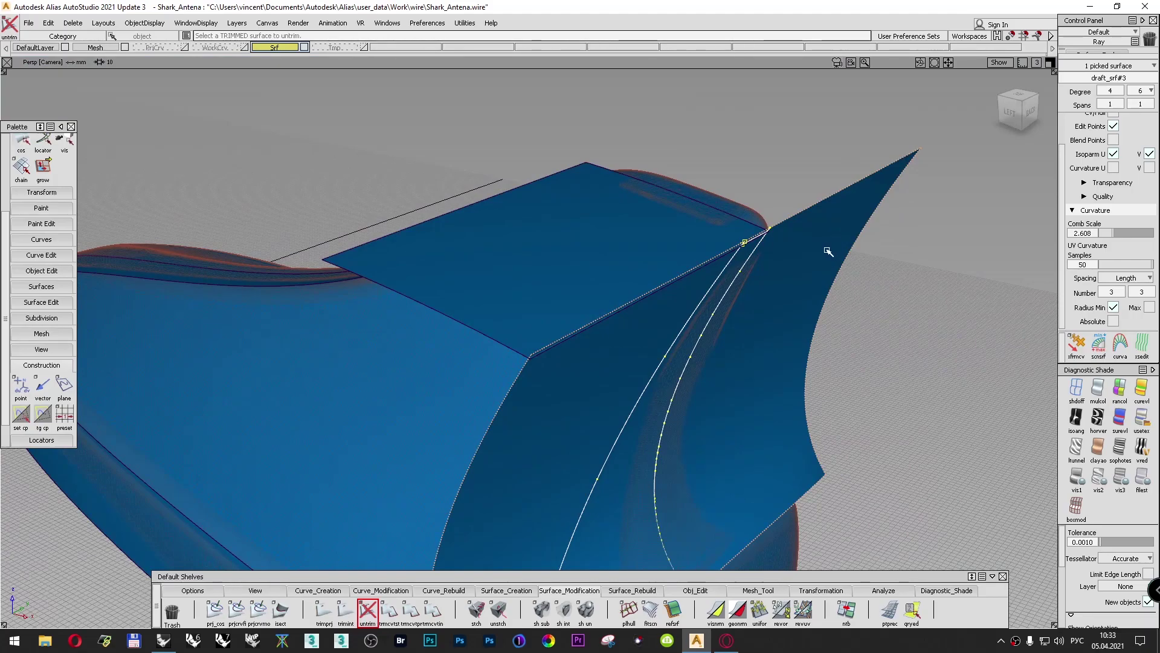
right_click_drag(830, 251, 823, 248, "alt+shift")
left_click_drag(770, 279, 767, 233, "alt+shift")
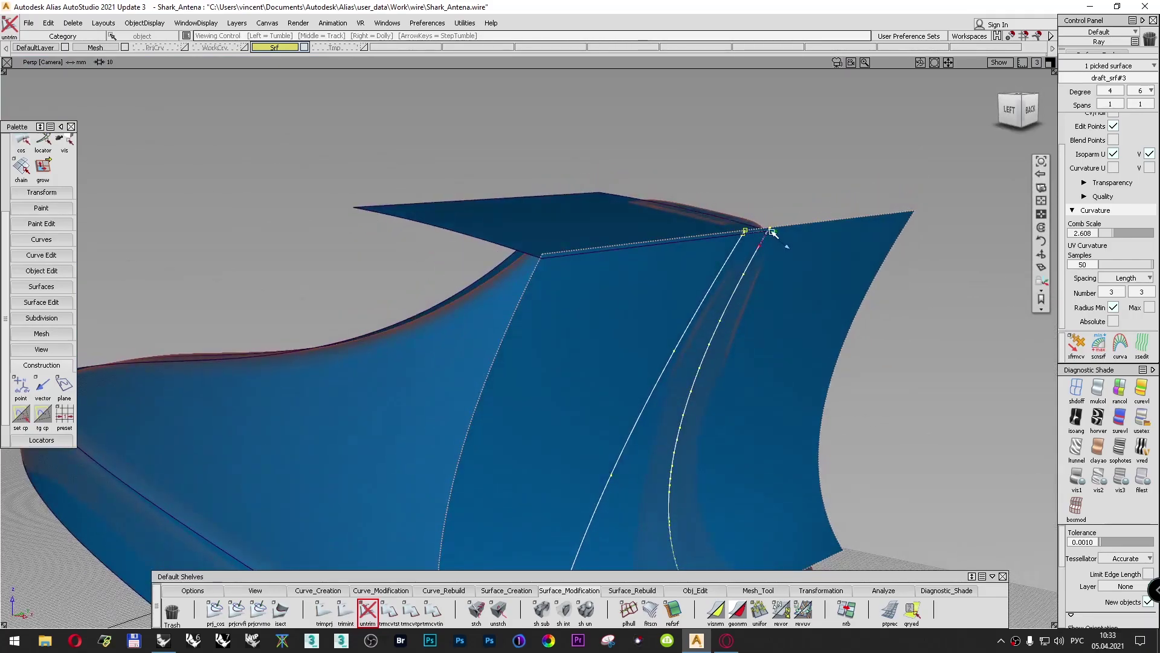
right_click_drag(797, 216, 812, 173, "alt+shift")
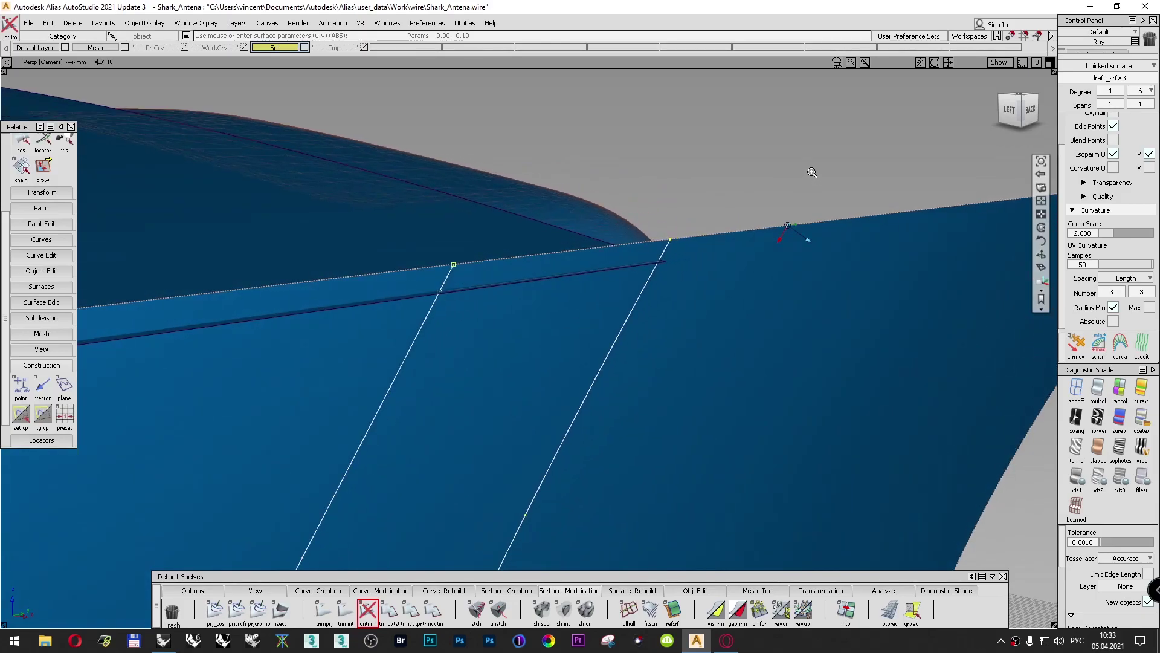
Step: Delete the curve-on-surface that runs along the upper edge of the untrimmed rear fin surface
left_click_drag(406, 386, 453, 380, "alt+shift")
right_click_drag(966, 206, 919, 235, "alt+shift")
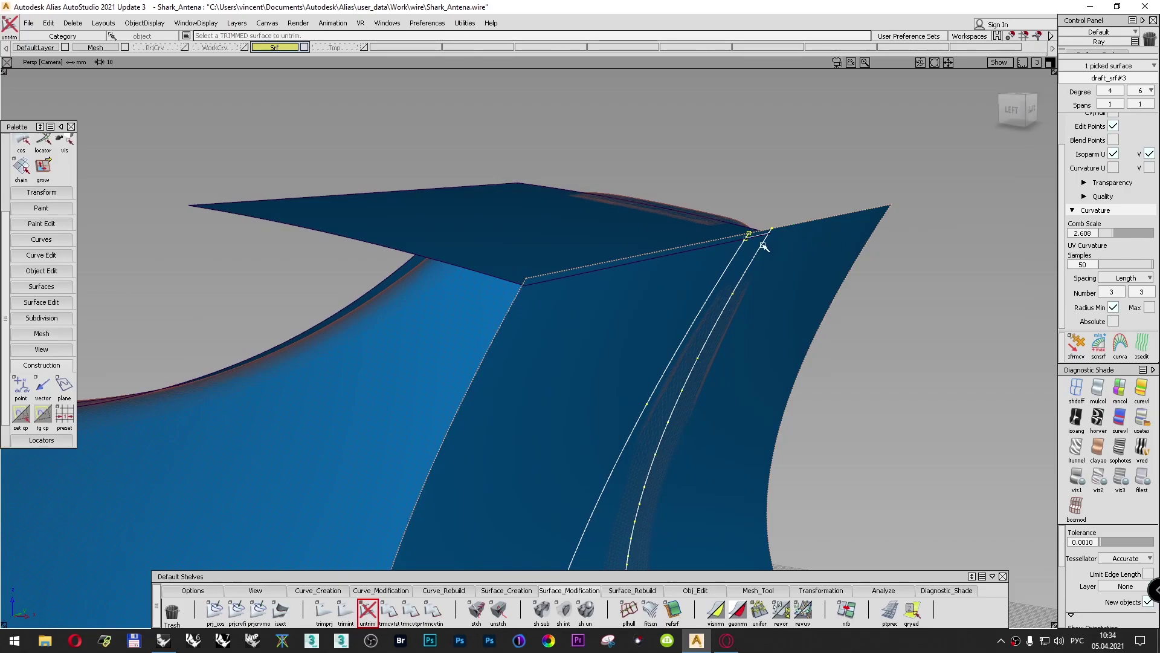
scroll(762, 245, "down", 3)
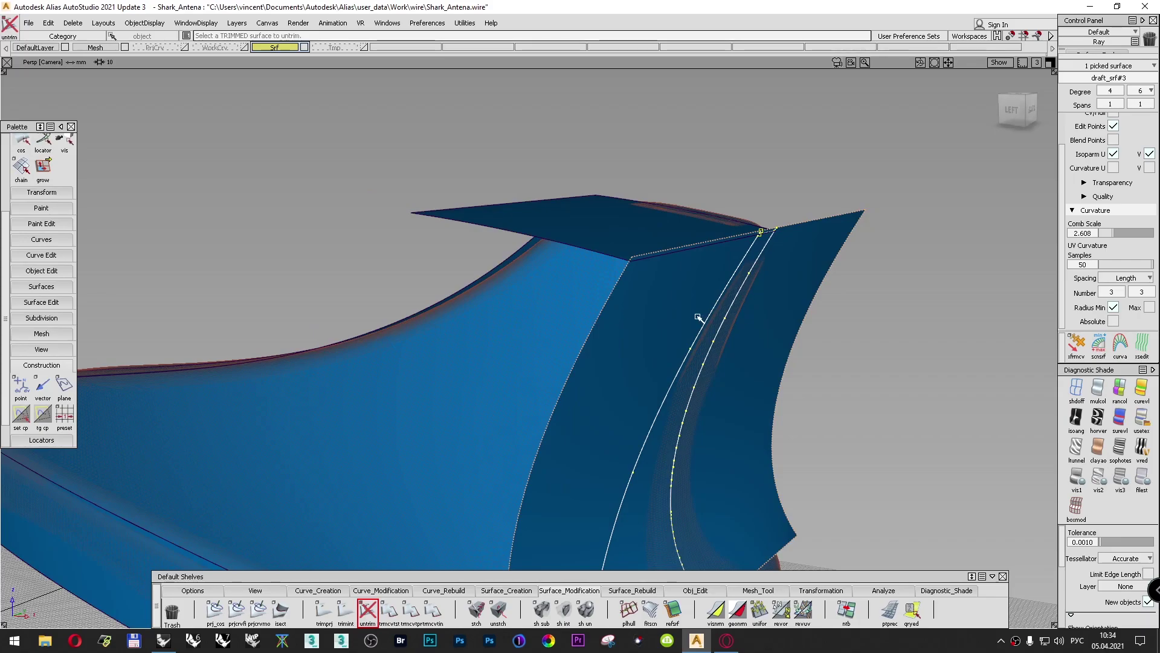
left_click_drag(700, 312, 626, 157, "alt+shift")
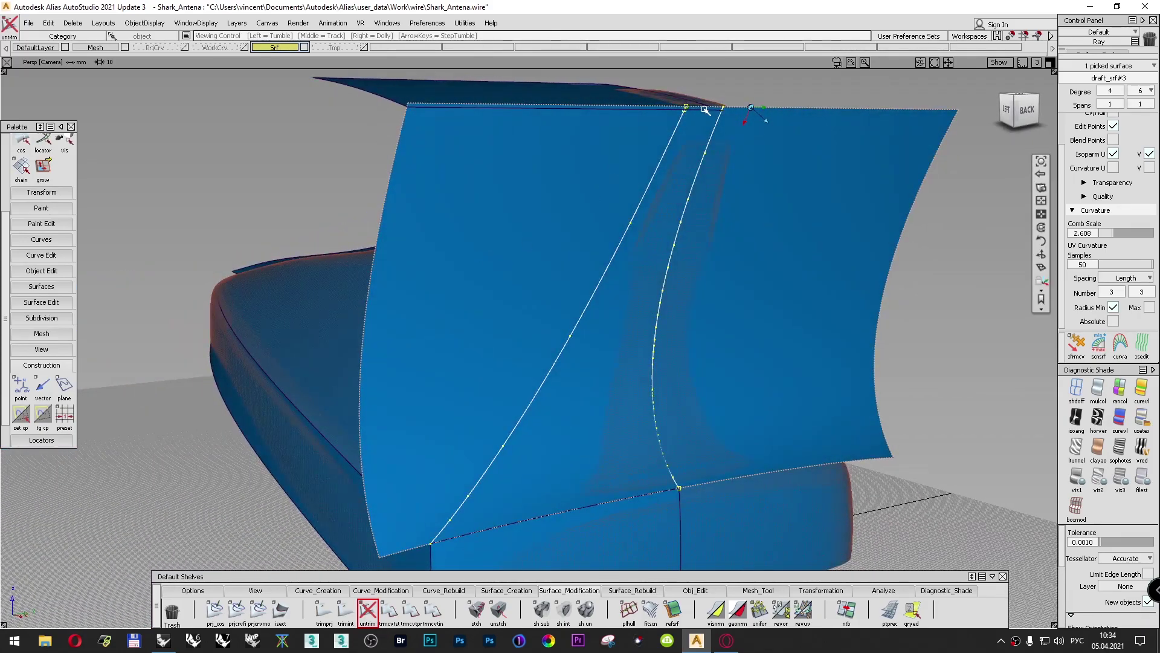
right_click_drag(722, 110, 729, 62, "alt+shift")
middle_click_drag(634, 144, 705, 211, "alt+shift")
right_click_drag(580, 220, 624, 158, "alt+shift")
left_click_drag(624, 157, 640, 191, "alt+shift")
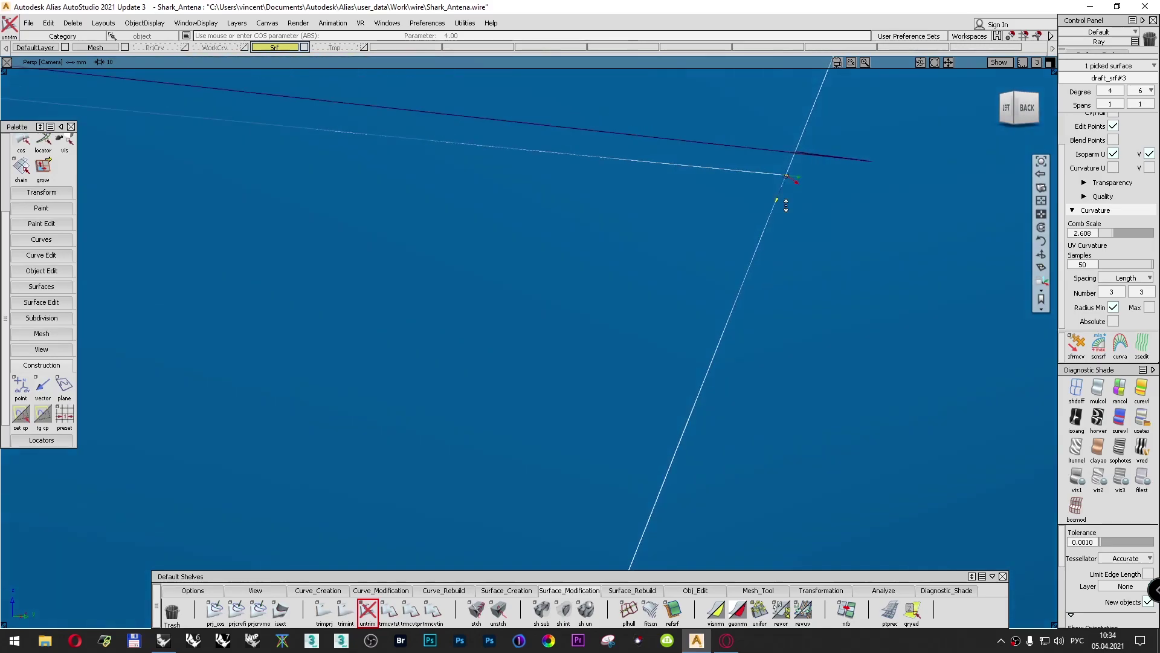
scroll(762, 194, "up", 2)
left_click_drag(611, 273, 626, 236, "ctrl+shift")
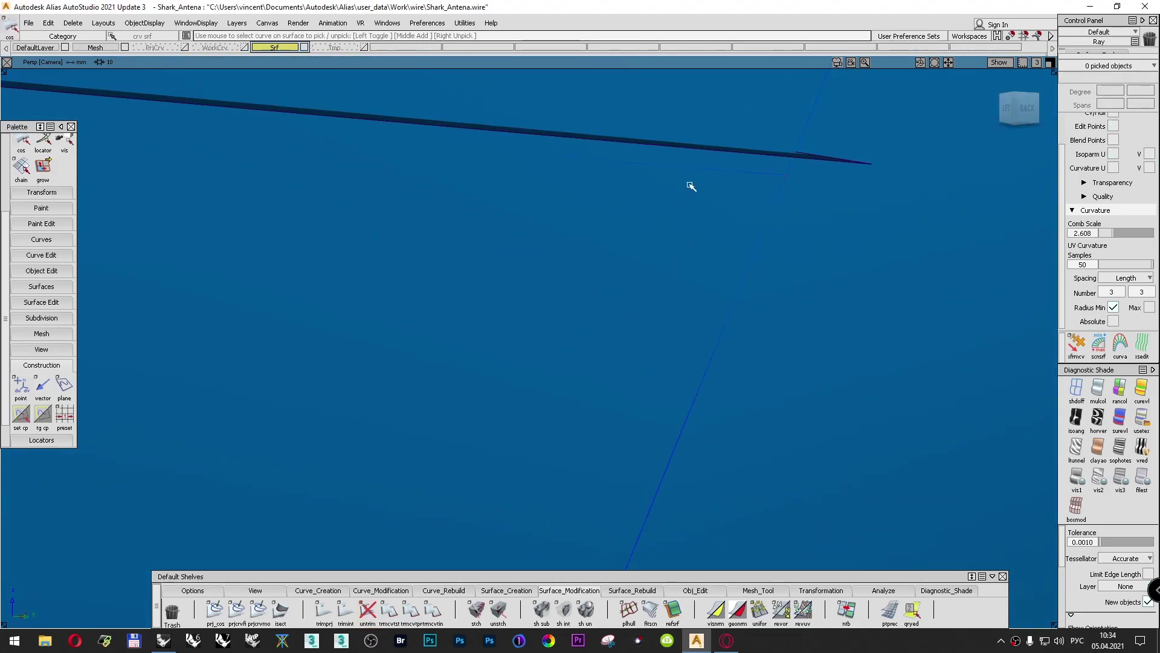
left_click(687, 163)
key("Delete")
key("Return")
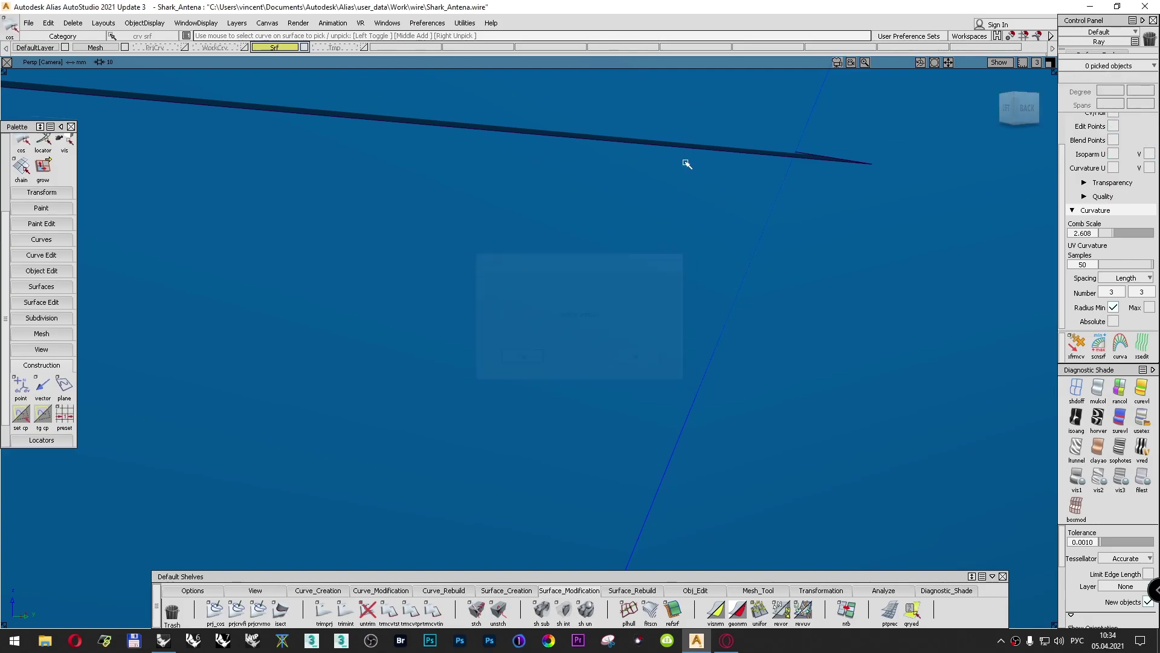
Step: Intersect the rear fin surface with the flat top surface to create a new curve-on-surface
right_click_drag(843, 175, 826, 228, "alt+shift")
left_click_drag(683, 357, 461, 378, "alt+shift")
middle_click_drag(461, 378, 485, 366, "alt+shift")
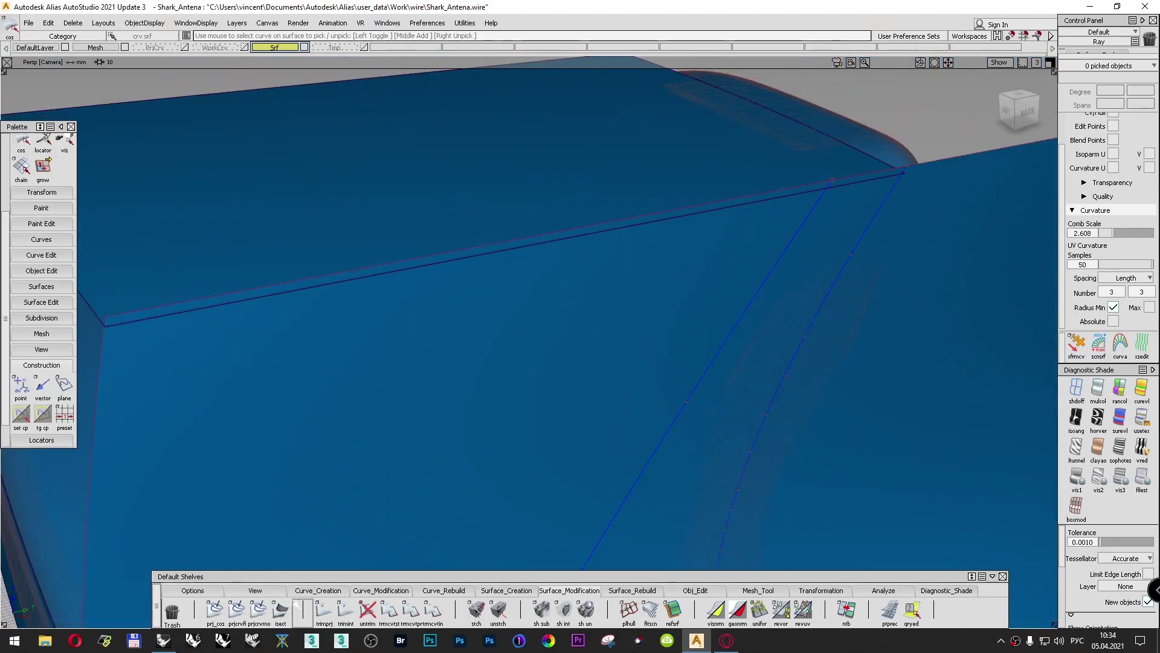
left_click(280, 610)
left_click(961, 174)
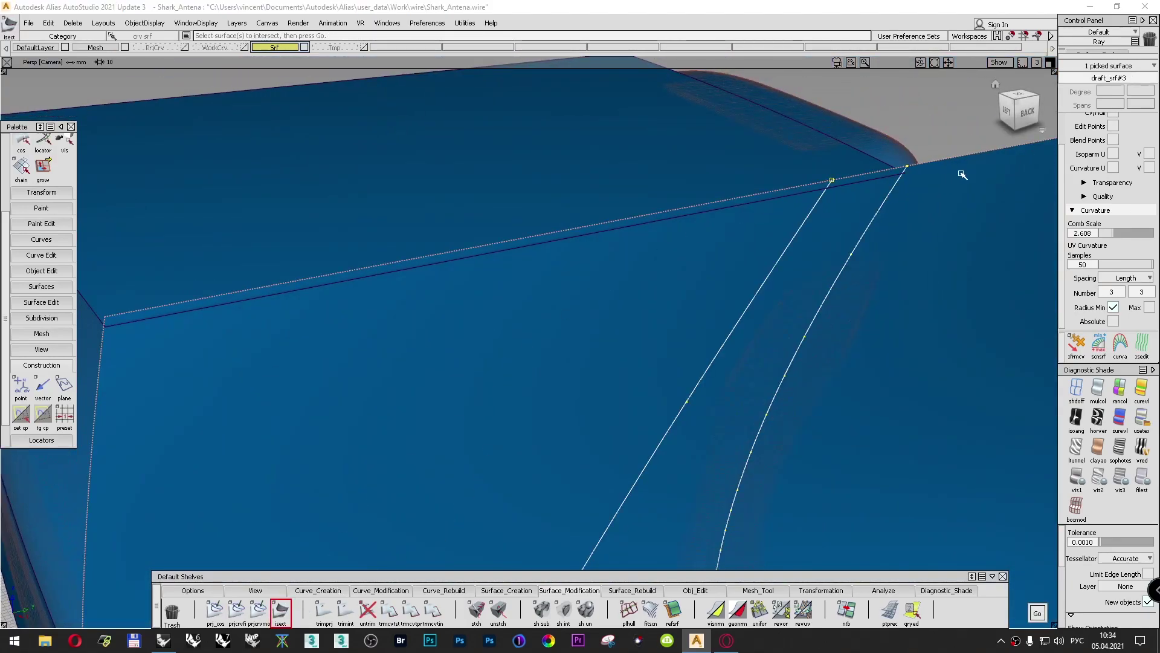
key("space")
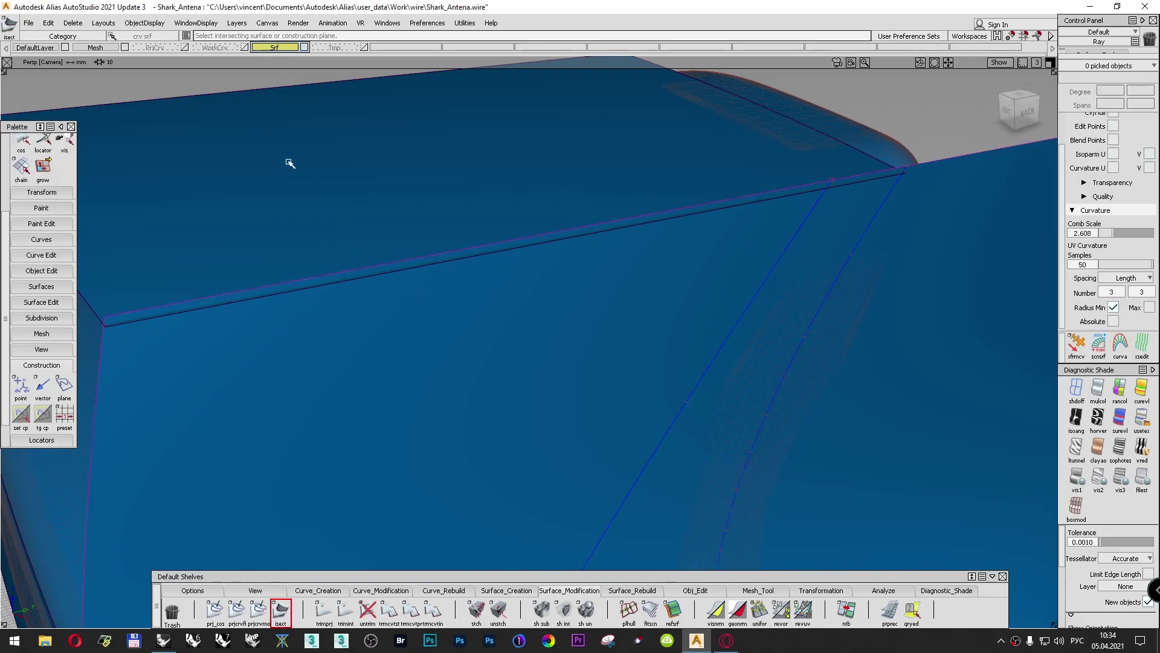
left_click_drag(384, 208, 384, 176, "ctrl+shift")
Step: Trim the rear fin surface, keeping only the strip between its two long curves-on-surface and below the flat top surface
right_click_drag(441, 181, 430, 207, "alt+shift")
mouse_move(431, 209)
left_mouse_down("alt+shift")
mouse_move(406, 161)
mouse_move(419, 233)
mouse_move(427, 226)
left_mouse_up("alt+shift")
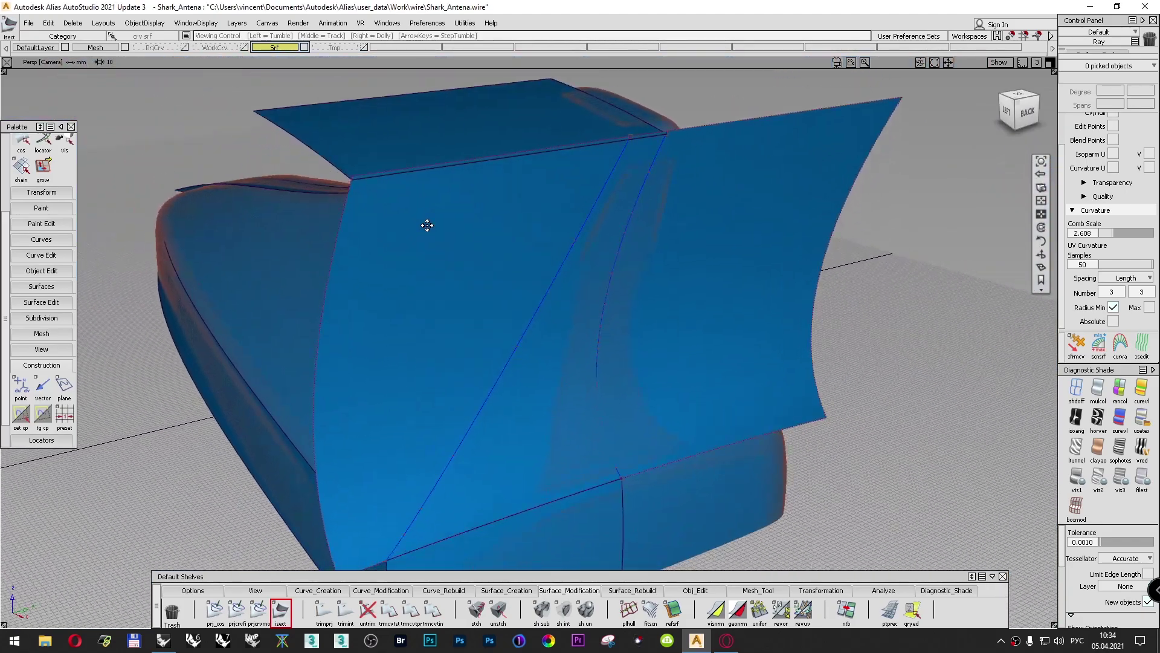
left_click(324, 610)
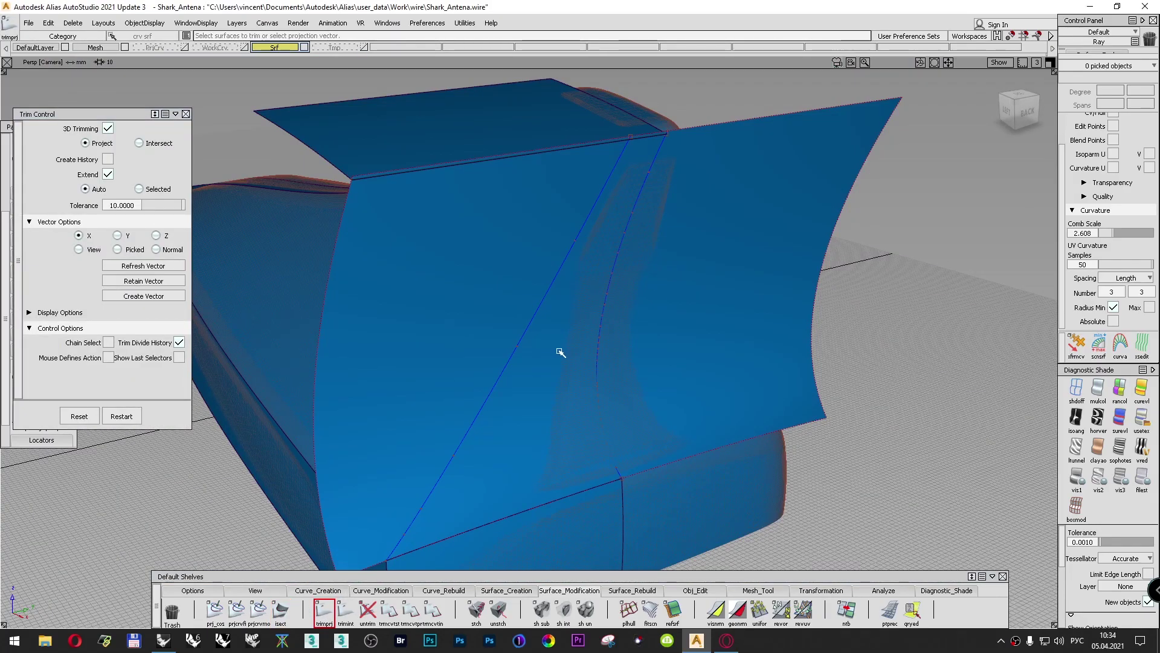
left_click(830, 251)
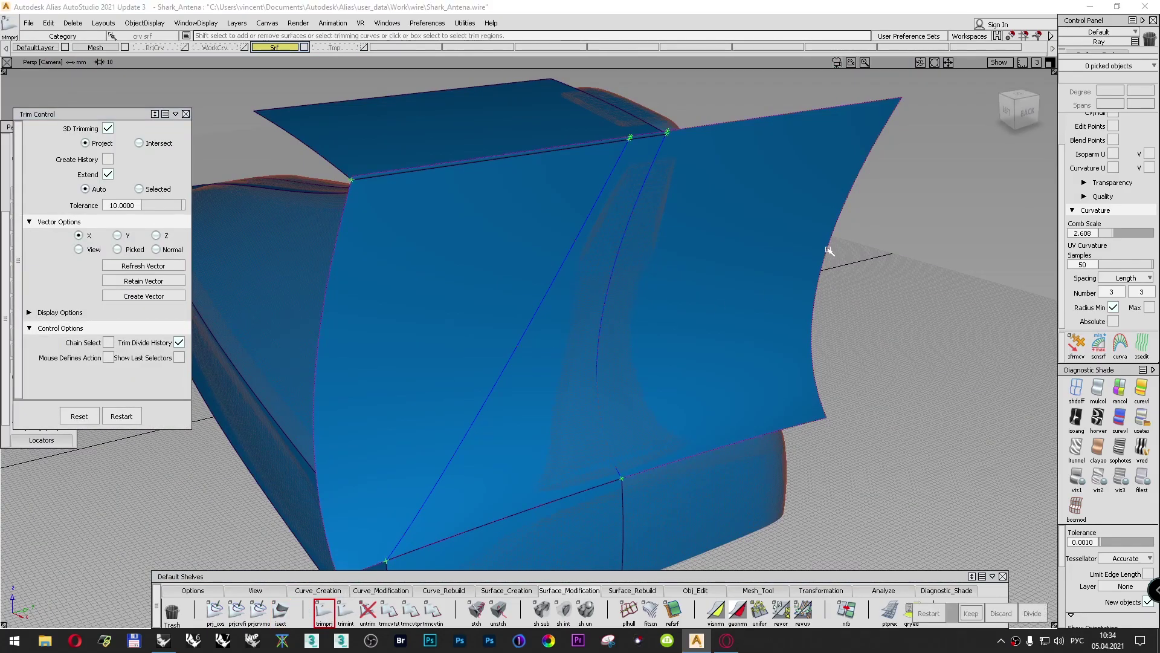
left_click(586, 315)
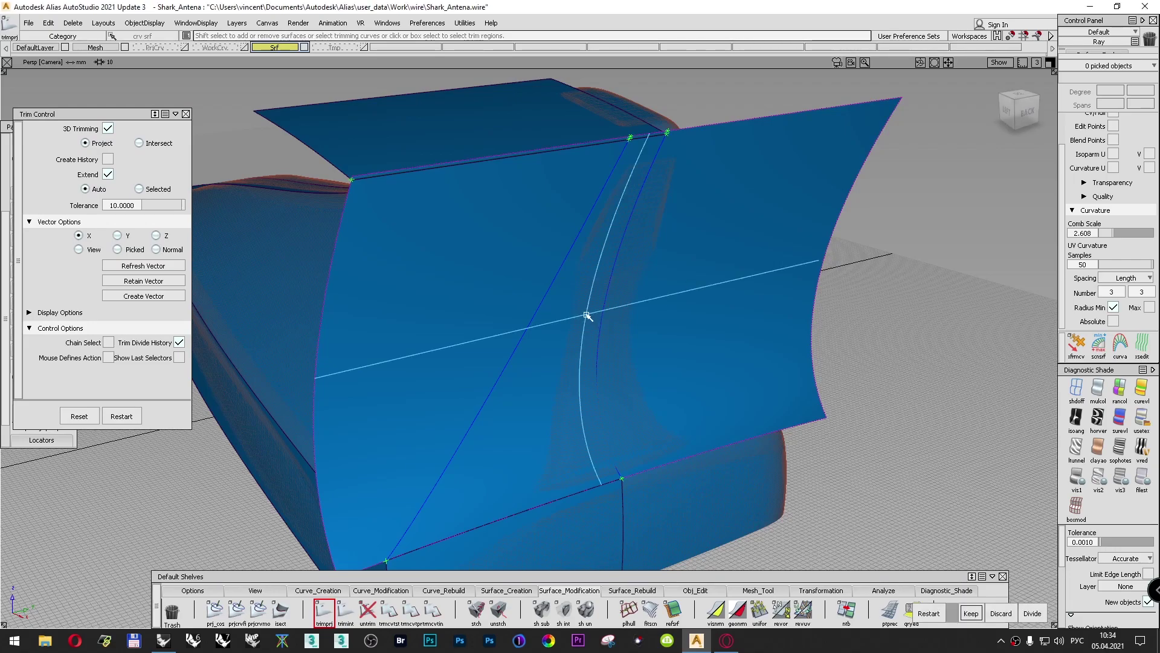
left_click(971, 613)
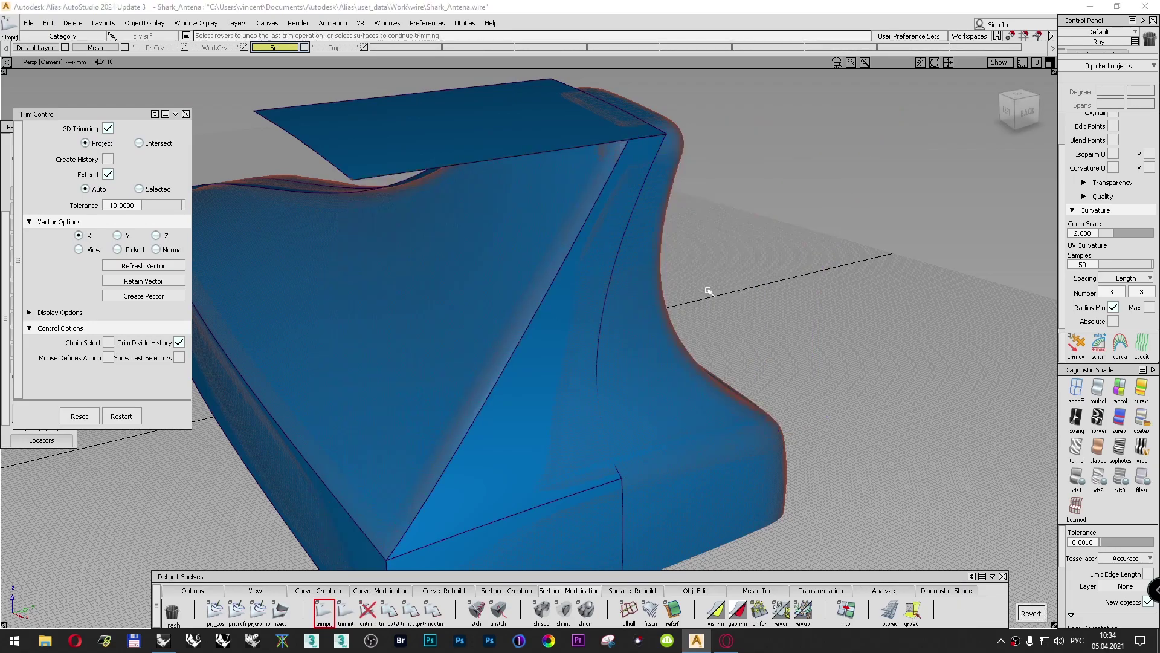
Step: Turn off the diagnostic shading and draw a degree-1 edit-point curve across the fin top from the rear surface's upper corner to the front surface's
left_click_drag(645, 181, 661, 298, "alt+shift")
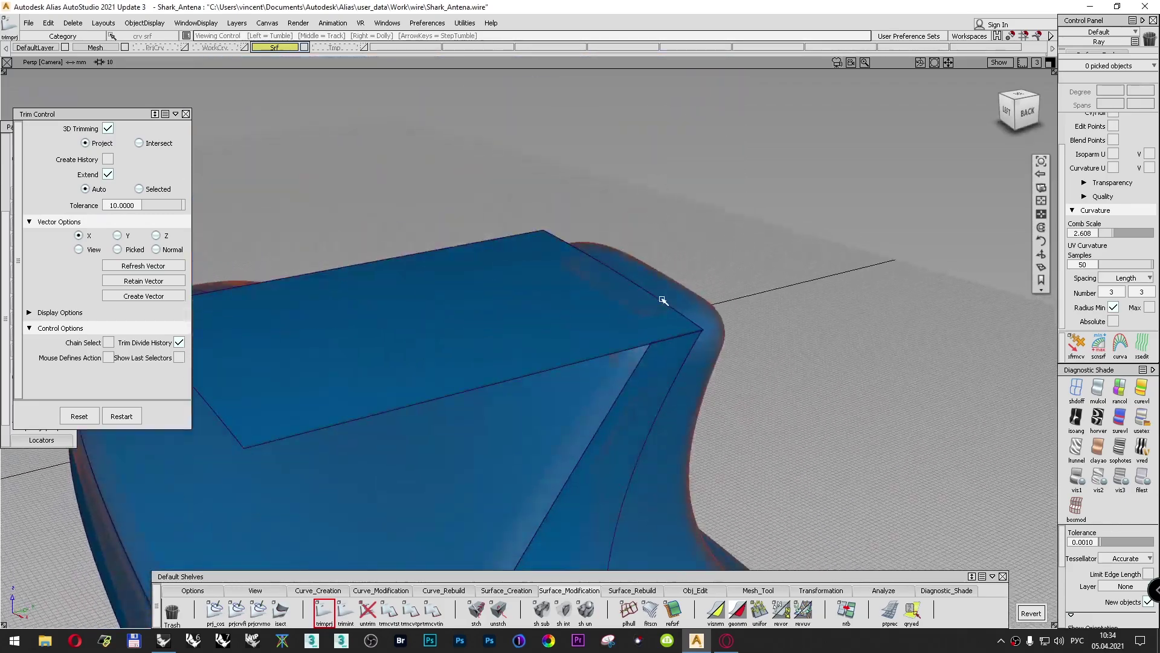
scroll(678, 334, "up", 5)
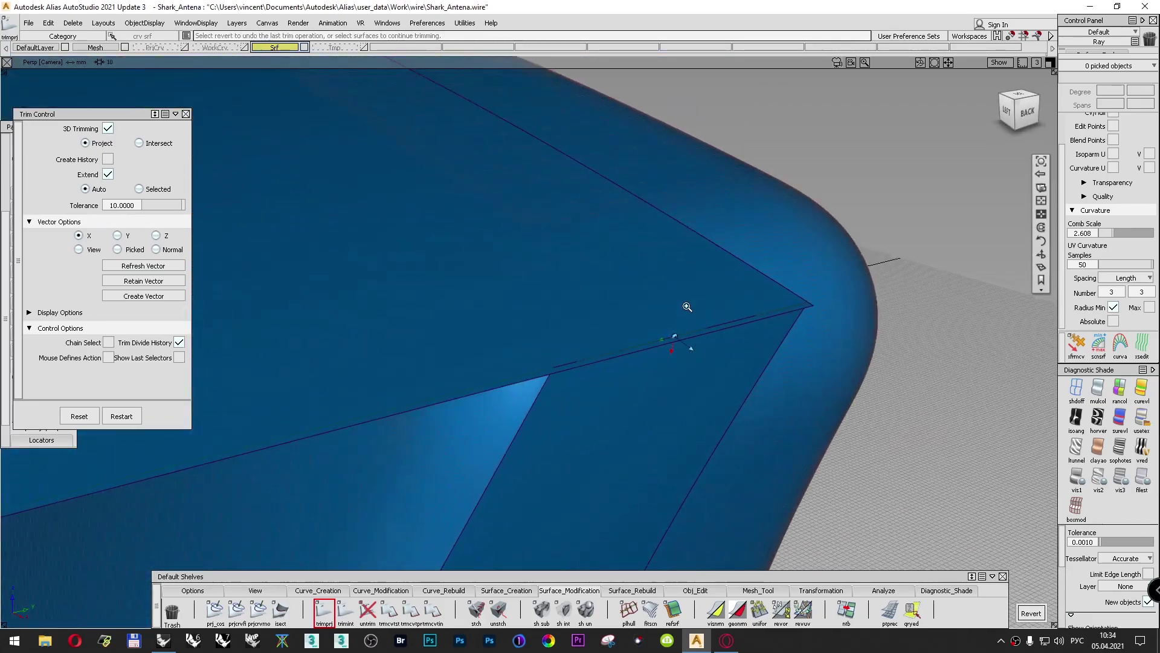
scroll(667, 303, "down", 5)
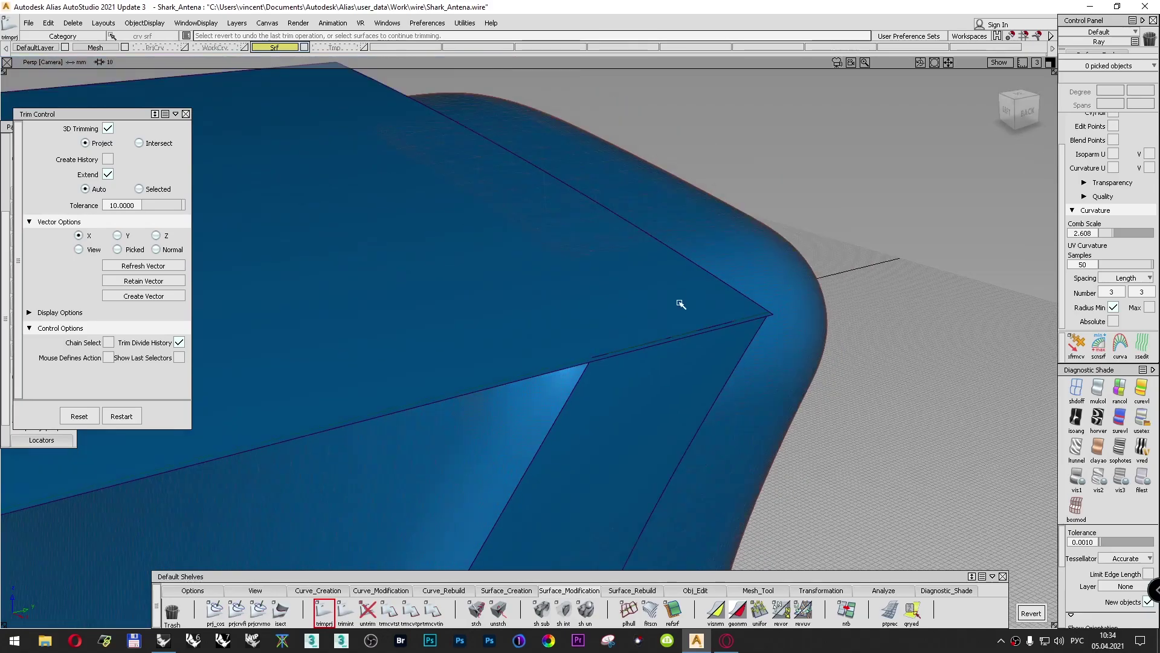
left_click(1076, 389)
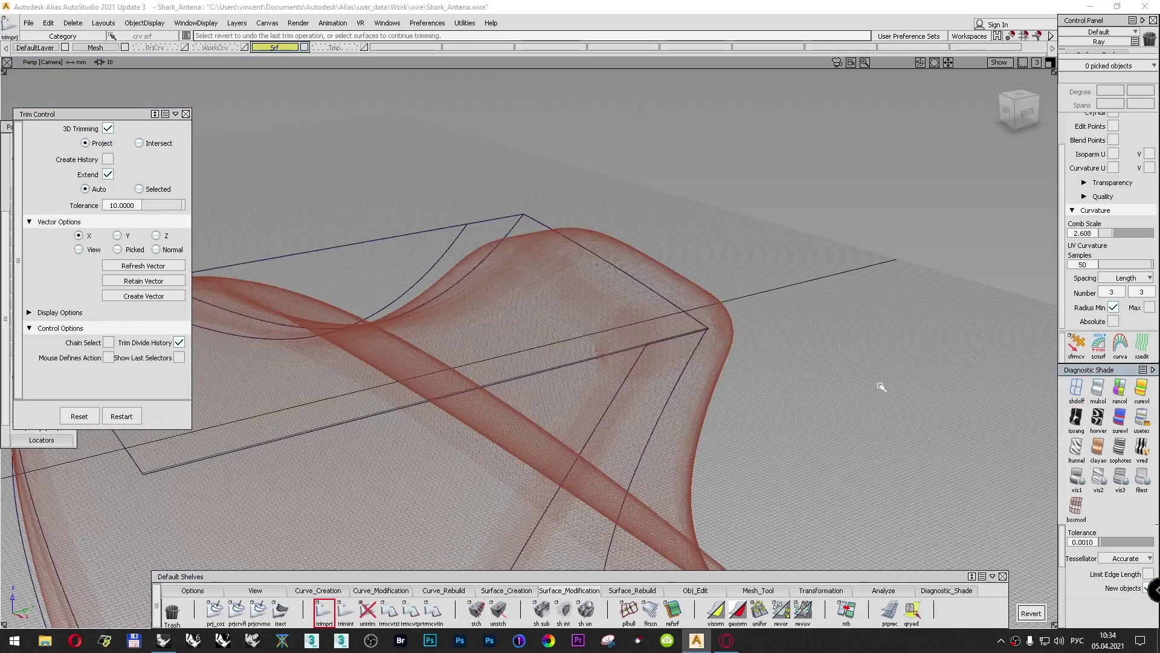
left_click(301, 591)
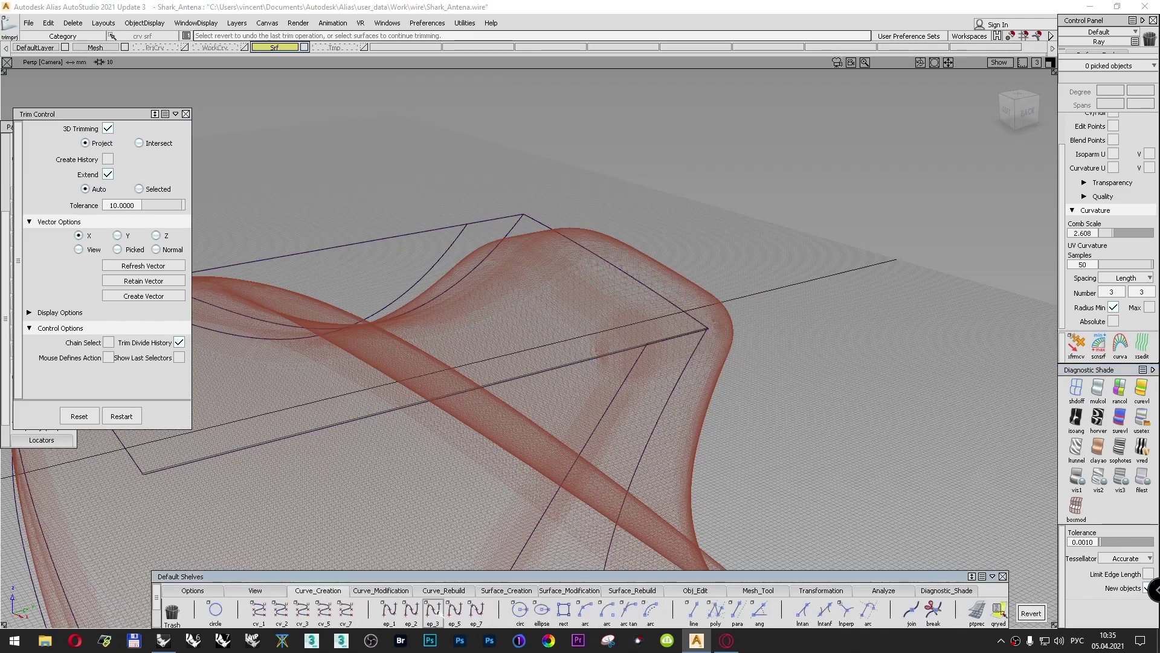
left_click(640, 356)
left_click(467, 224)
left_click_drag(679, 133, 683, 151, "ctrl+shift")
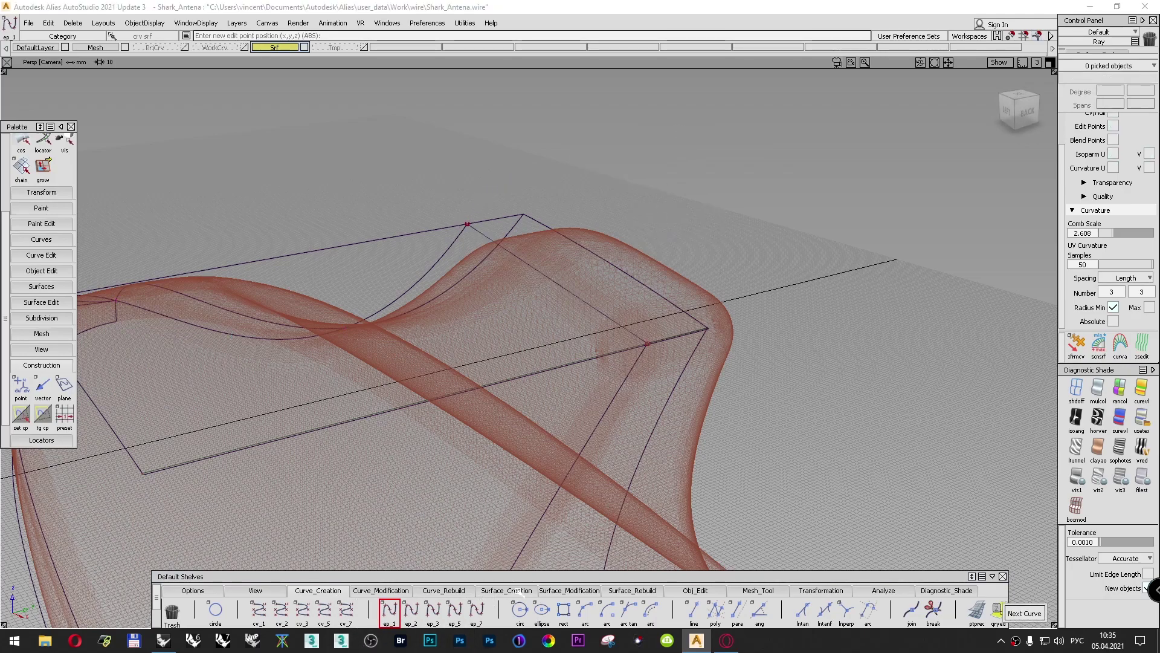
Step: Trim the flat top surface with the straight curve projected along Z, keeping the narrow strip on the centreline side
left_click(519, 591)
left_click(571, 591)
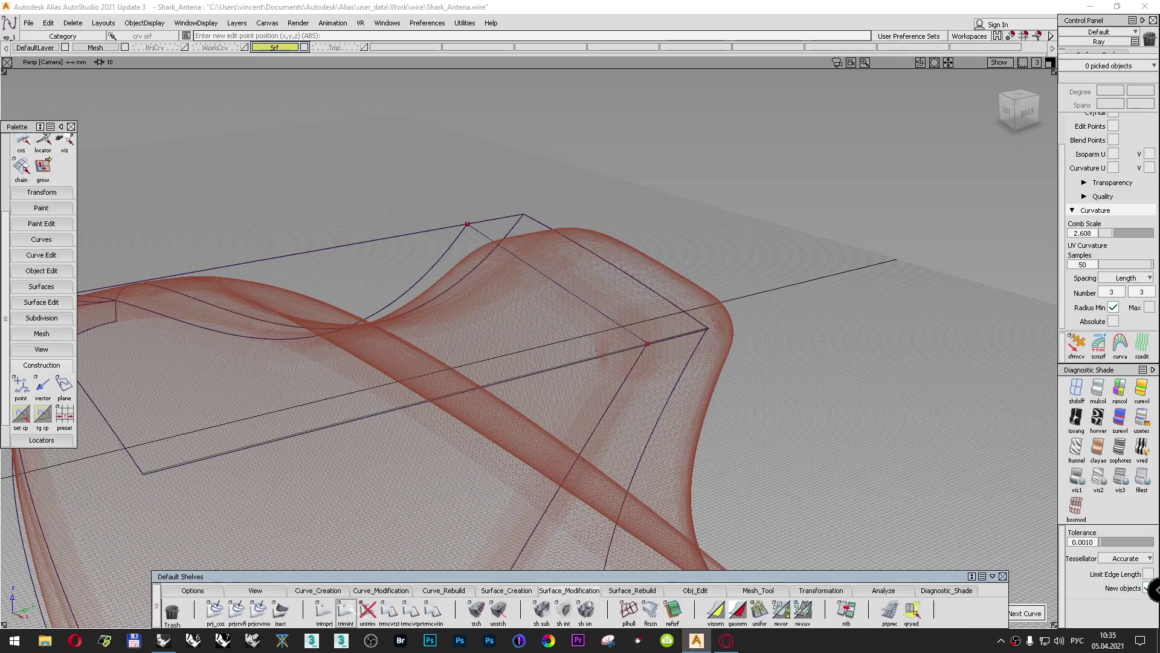
double_click(324, 610)
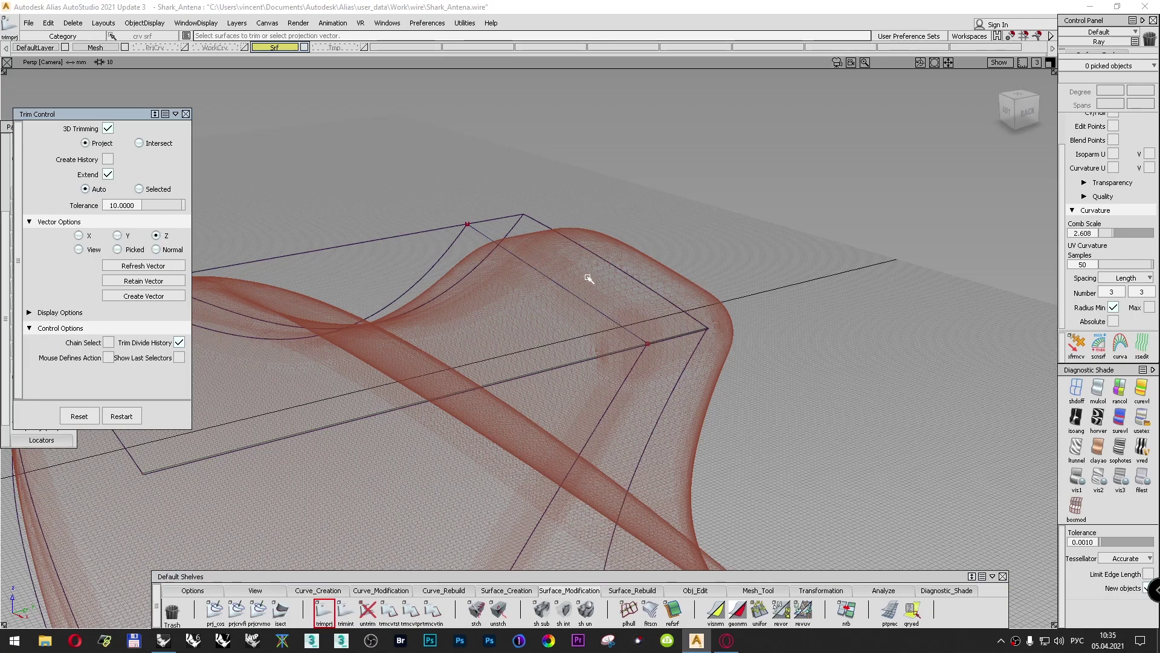
left_click(616, 269)
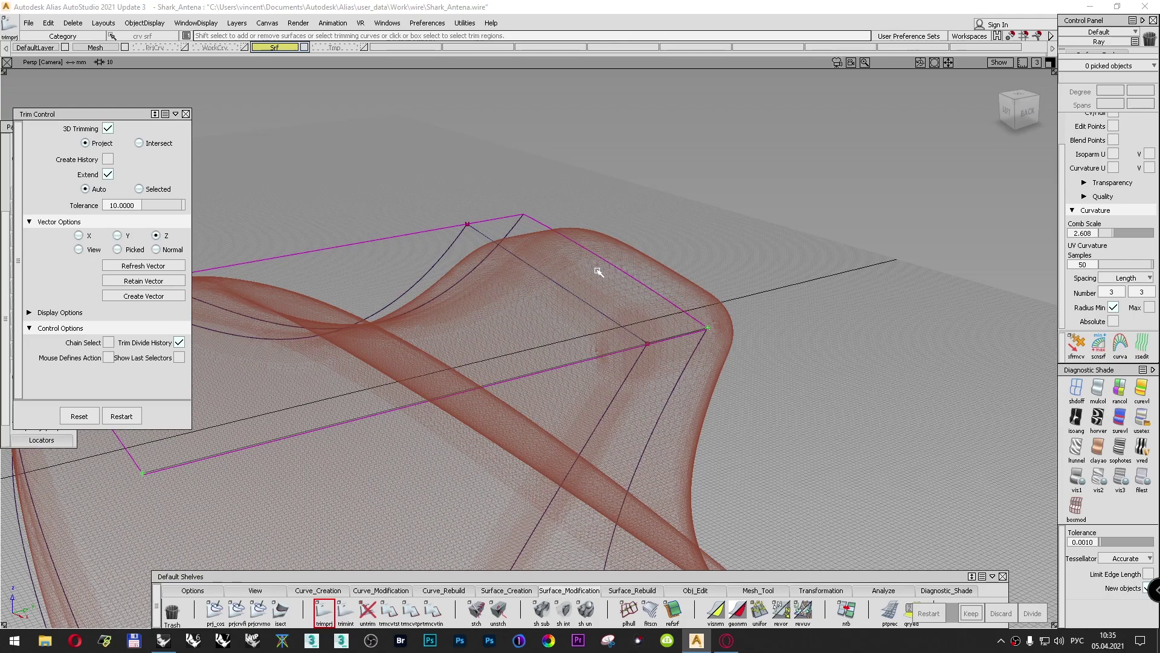
left_click(598, 271)
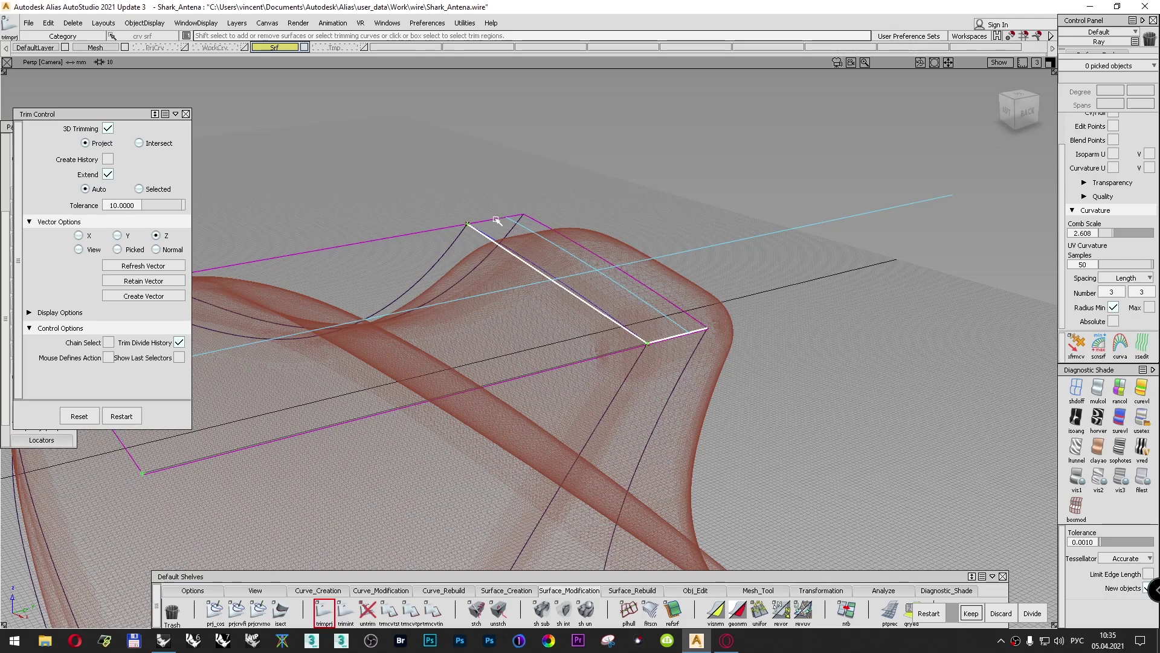
left_click(971, 614)
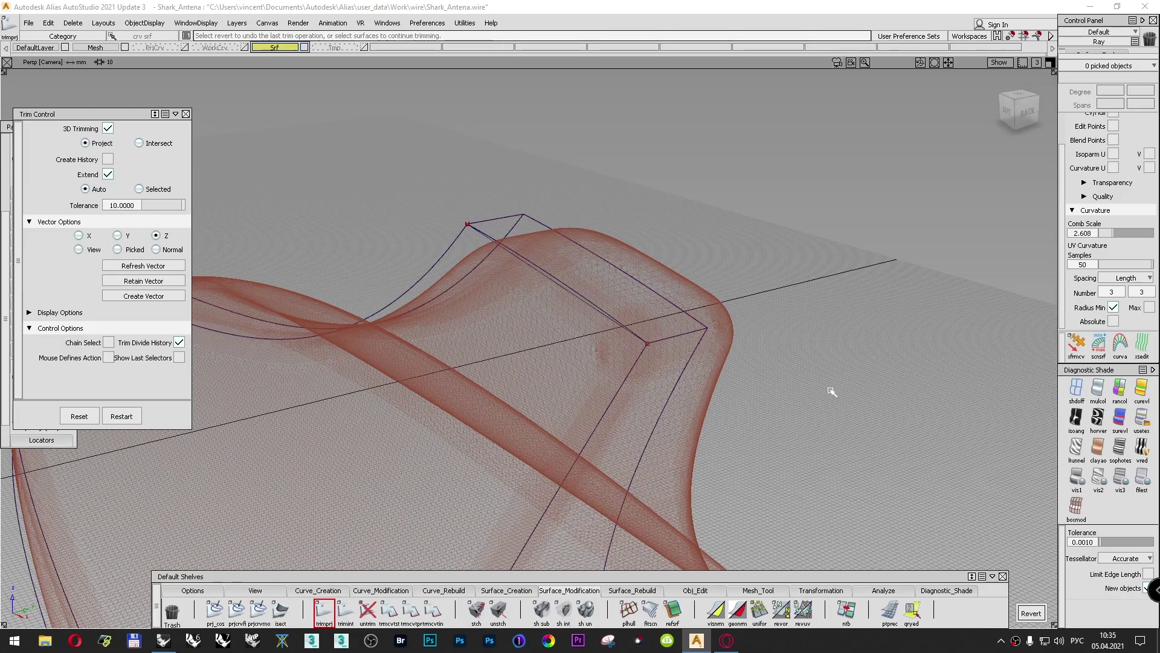
left_click_drag(772, 197, 772, 185, "ctrl+shift")
Step: Apply the Shade-Sky diagnostic shading to all the visible surfaces and the mesh
mouse_move(676, 335)
left_mouse_down("alt+shift")
mouse_move(667, 265)
mouse_move(878, 192)
mouse_move(599, 292)
mouse_move(699, 238)
mouse_move(858, 284)
left_mouse_up("alt+shift")
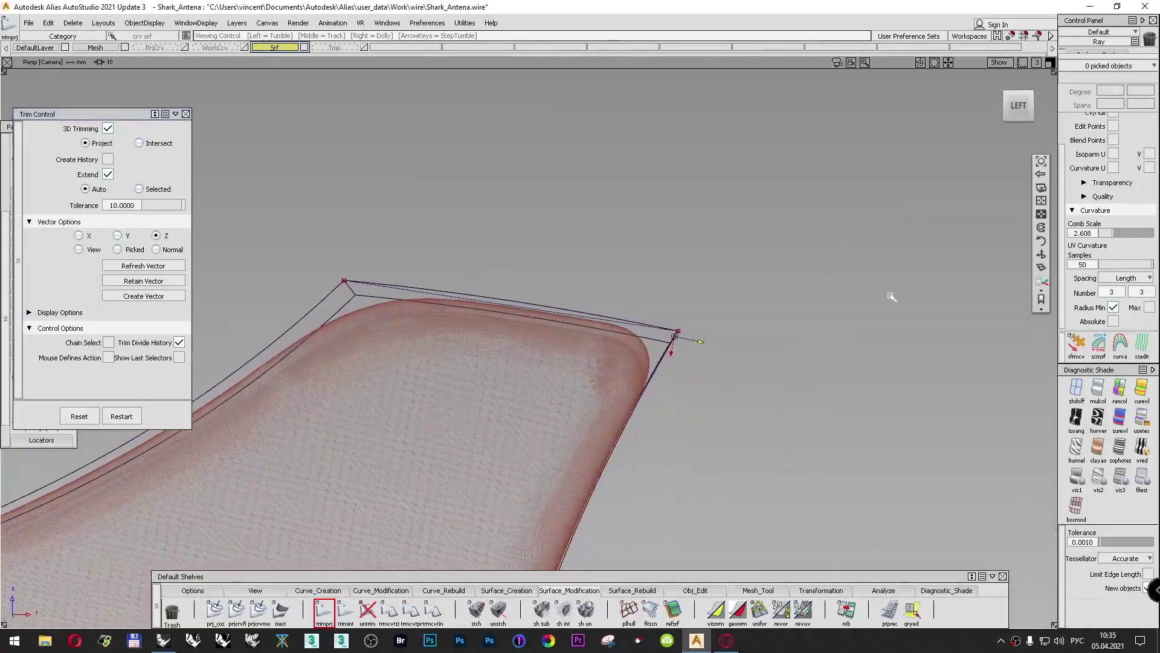
mouse_move(751, 310)
left_mouse_down("alt+shift")
mouse_move(603, 267)
mouse_move(465, 357)
mouse_move(371, 365)
mouse_move(446, 355)
left_mouse_up("alt+shift")
left_click_drag(803, 155, 813, 188, "ctrl+shift")
left_click_drag(786, 415, 257, 144)
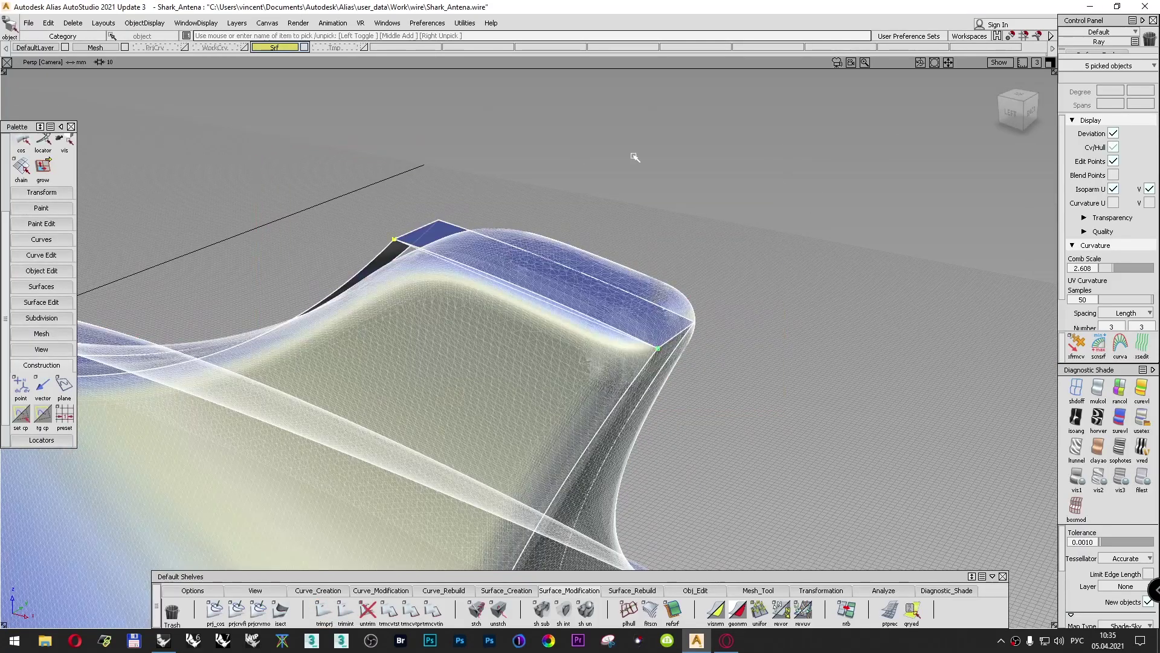
left_click_drag(807, 114, 804, 84, "ctrl+shift")
Step: Assign the straight trimming curve on the fin top to the WorkCrv layer
left_click_drag(785, 212, 831, 234, "ctrl+shift")
left_click_drag(816, 364, 248, 105)
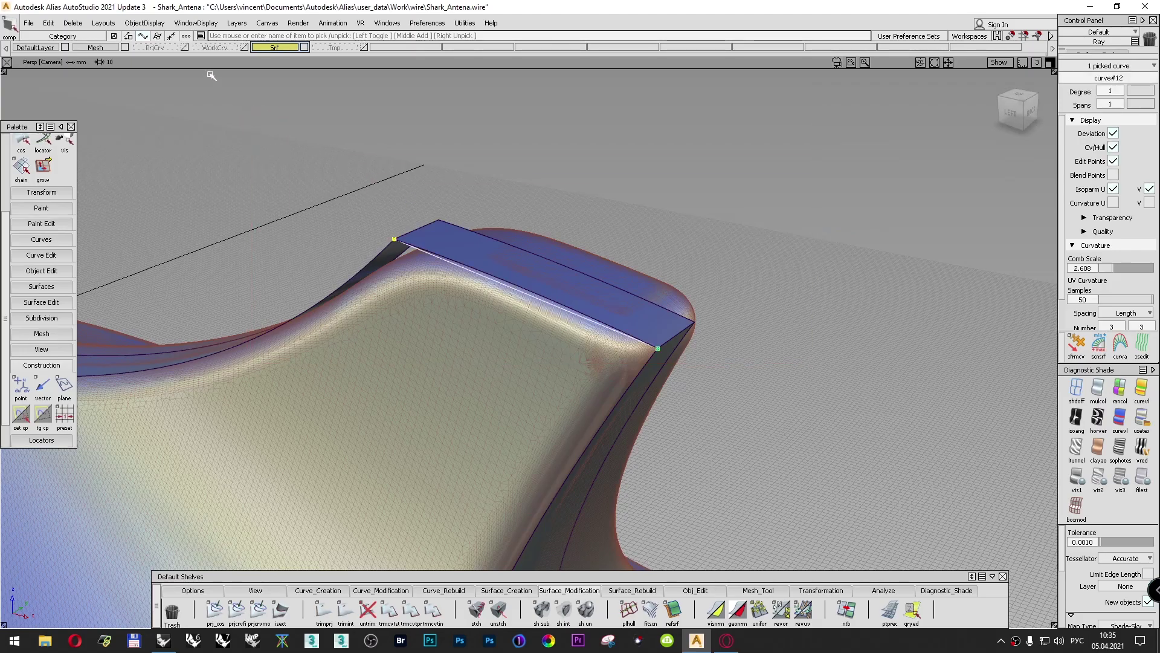
left_click_drag(216, 47, 209, 54)
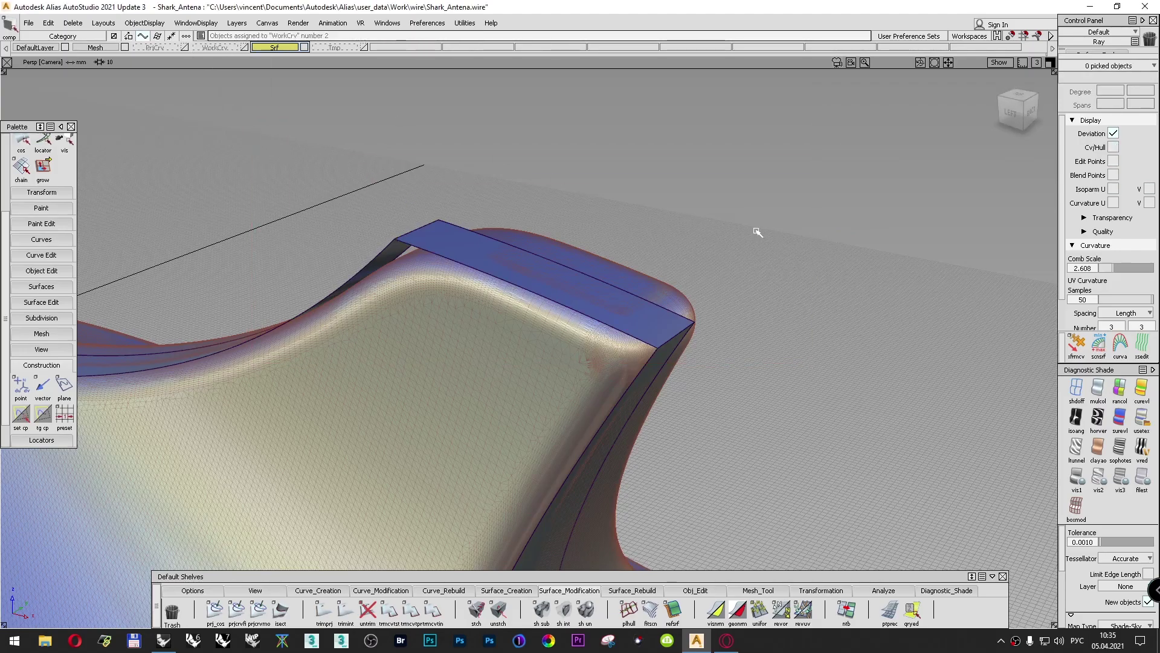
Step: Fit a degree 2, single-span curve to the concave rear edge of the fin
left_click_drag(755, 250, 453, 366, "alt+shift")
right_click_drag(573, 442, 358, 402, "alt+shift")
left_click_drag(358, 402, 631, 422, "alt+shift")
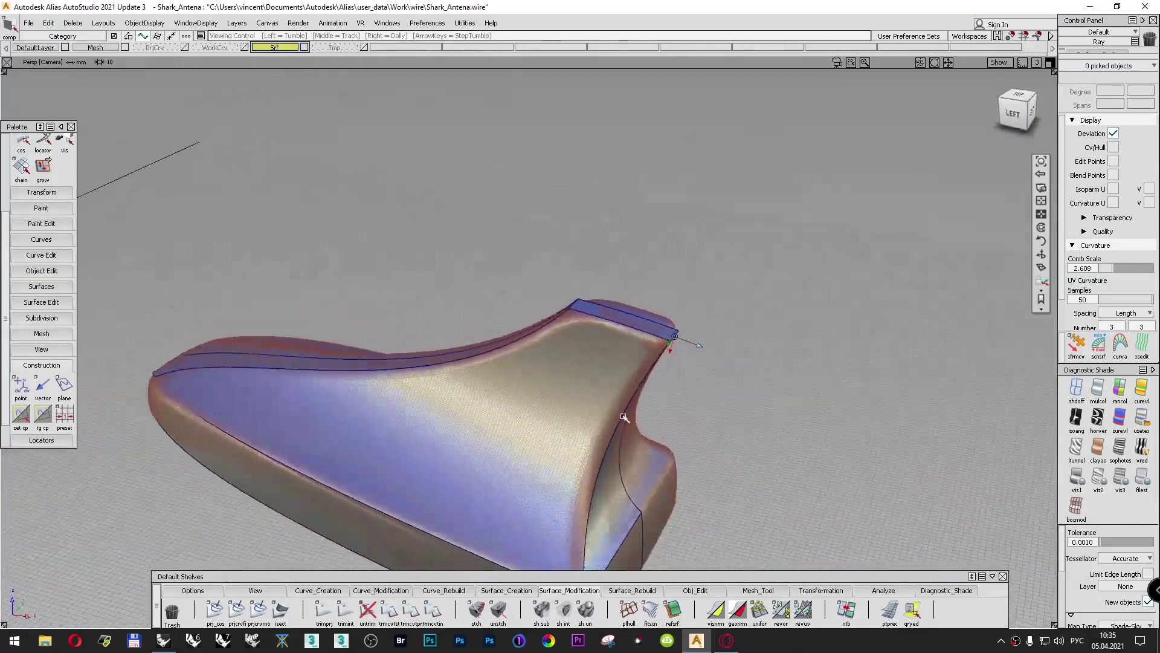
middle_click_drag(408, 401, 455, 361, "alt+shift")
left_click_drag(455, 361, 427, 383, "alt+shift")
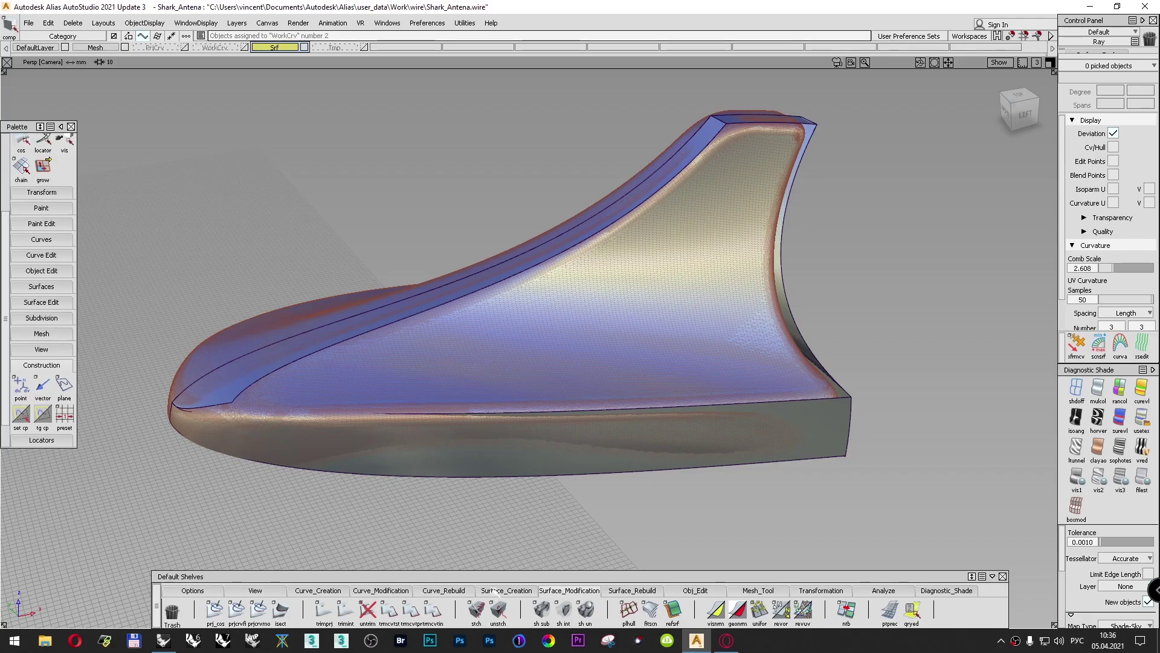
left_click(381, 591)
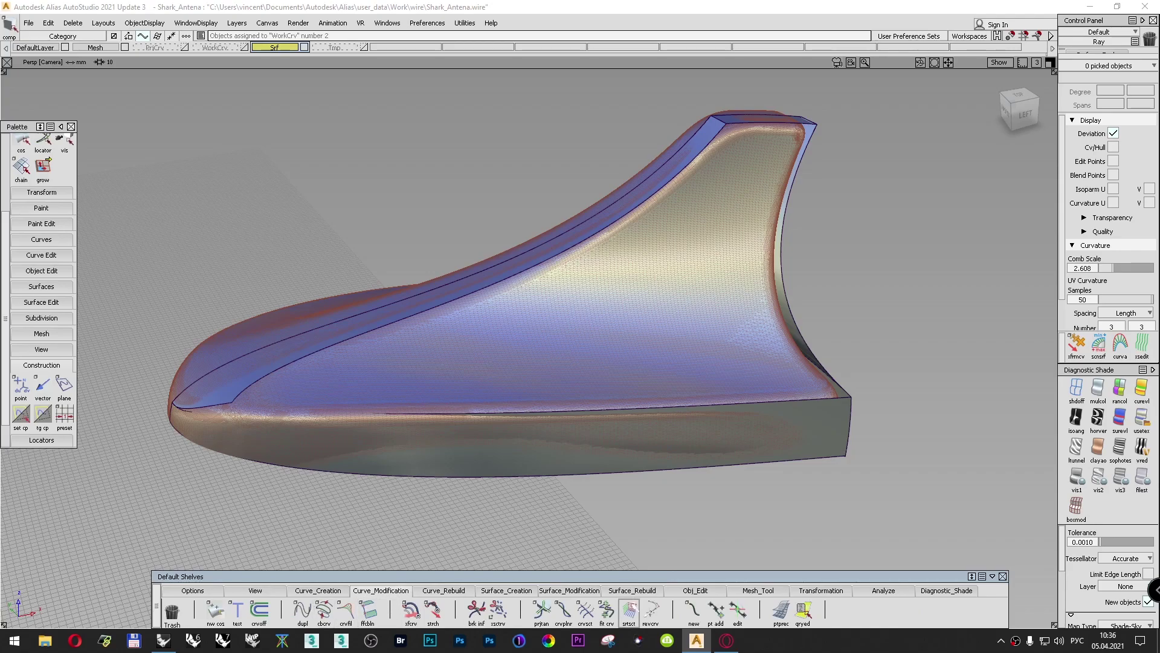
left_click(606, 610)
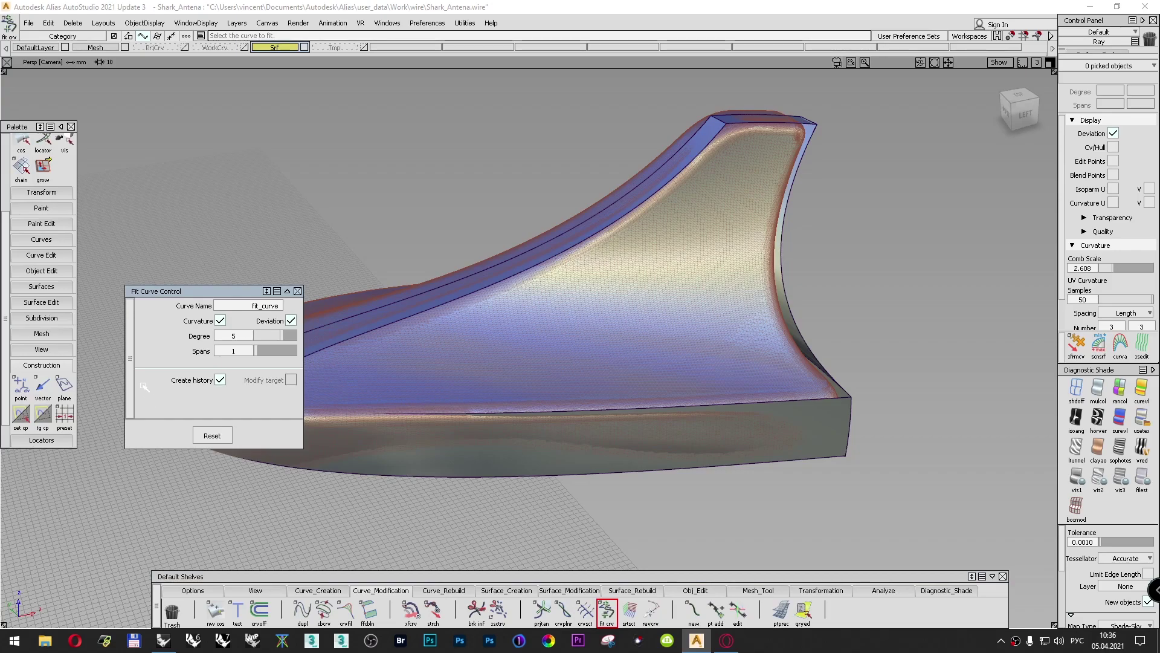
left_click_drag(283, 336, 261, 337)
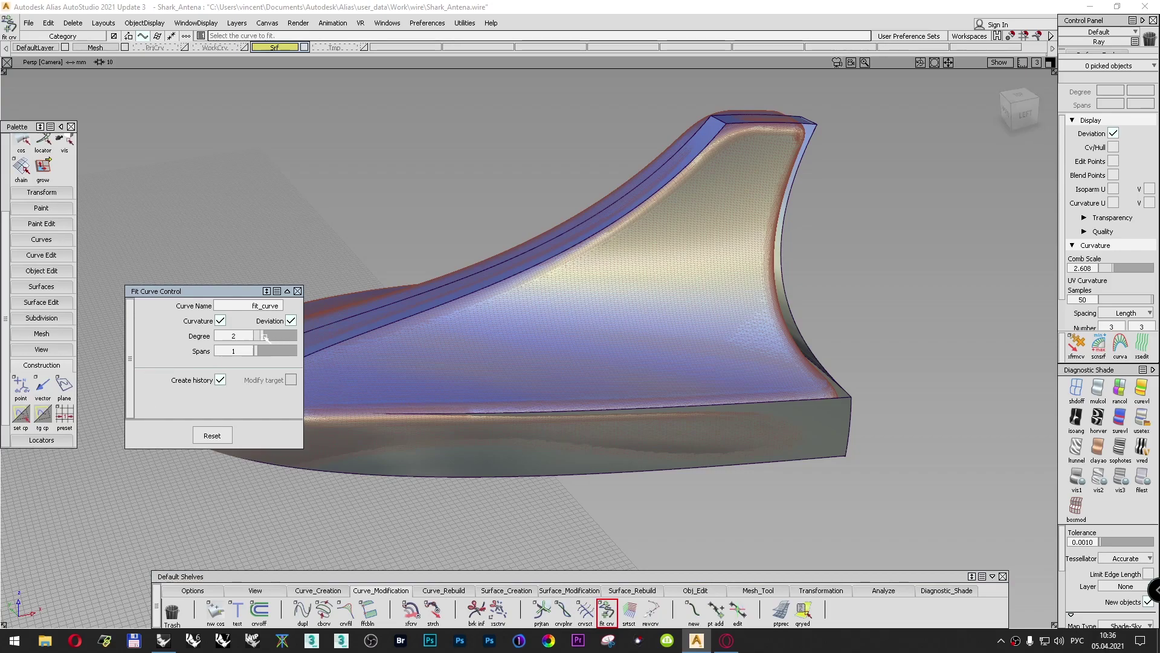
left_click(784, 237)
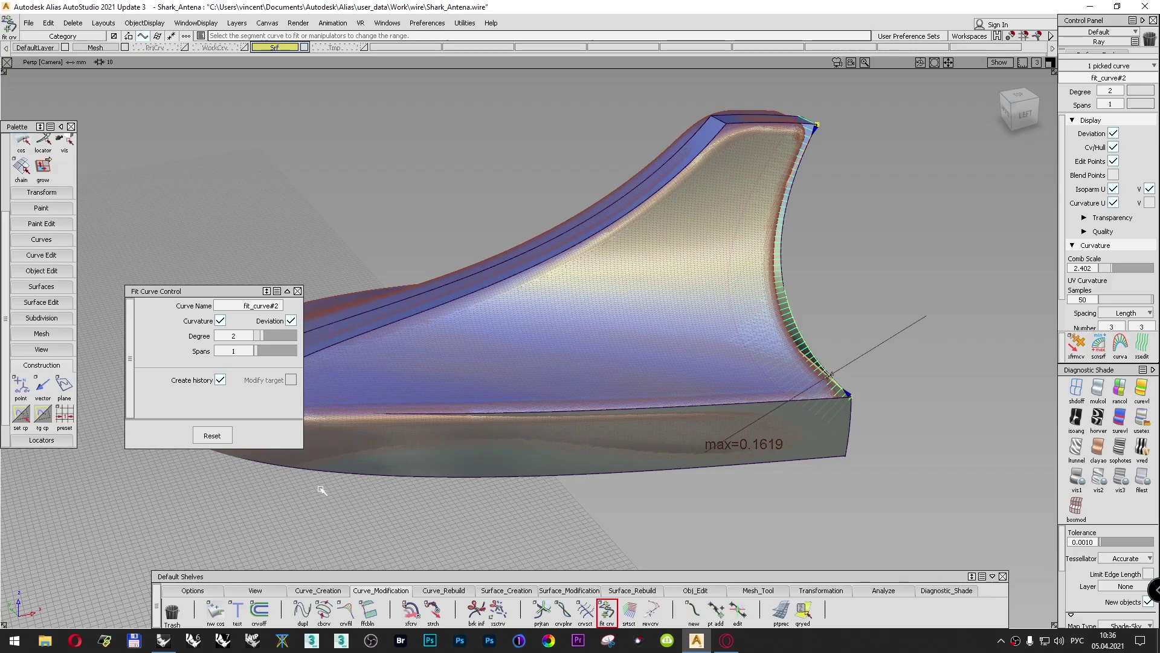
Step: Raise the fitted curve on the fin's rear edge to degree 4 and delete its deviation locator
left_click_drag(261, 336, 272, 333)
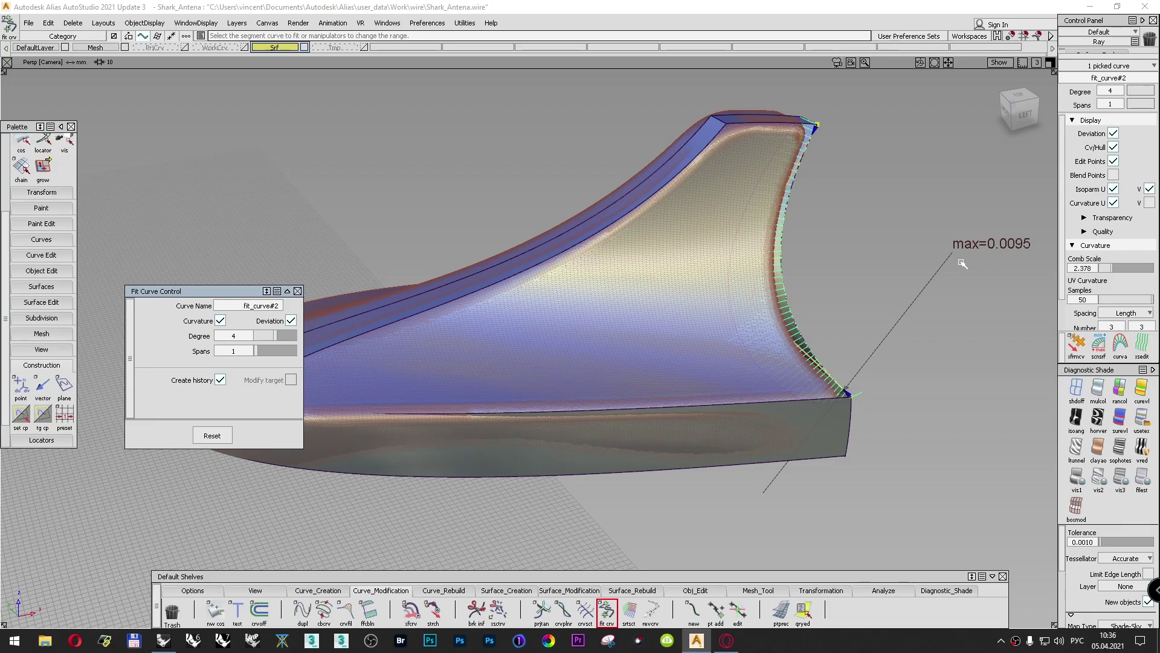
left_click(297, 291)
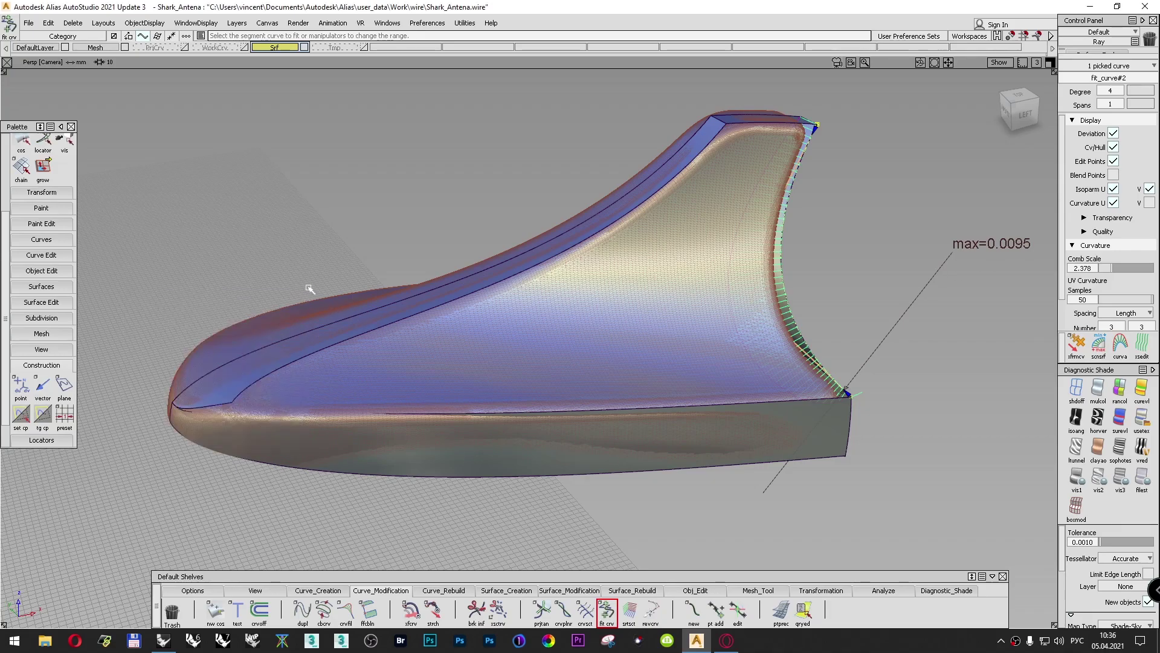
mouse_move(407, 203)
left_mouse_down("ctrl+shift")
mouse_move(406, 180)
mouse_move(408, 211)
left_mouse_up("ctrl+shift")
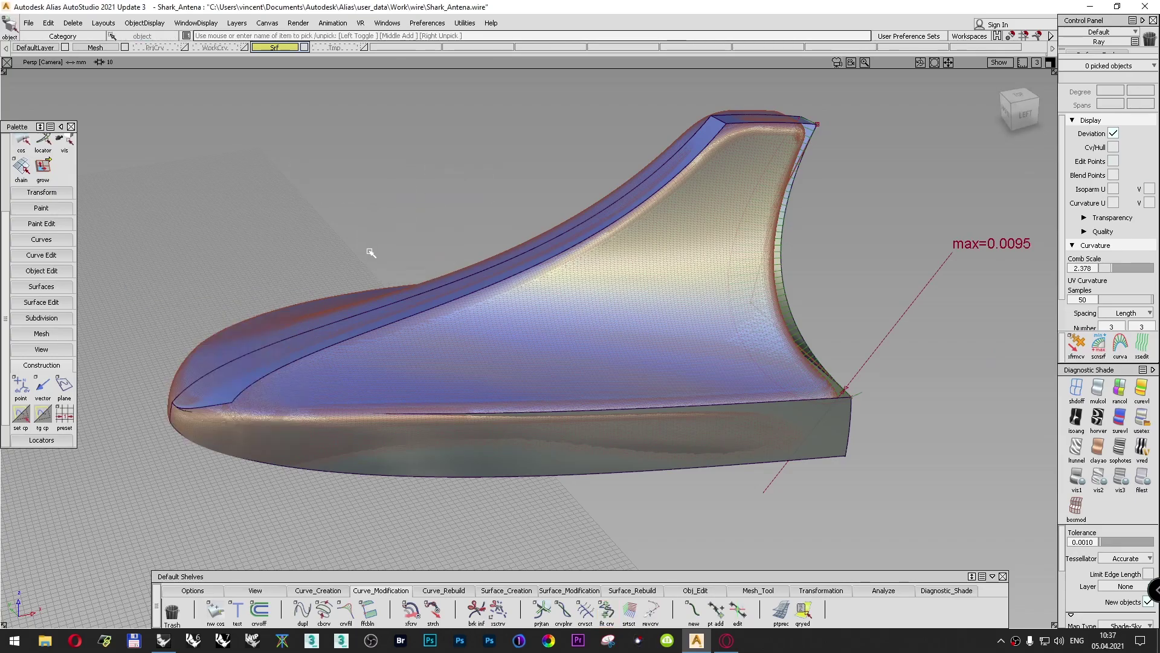
middle_click_drag(705, 254, 606, 253, "alt+shift")
left_click_drag(635, 290, 532, 249, "alt+shift")
left_click(72, 23)
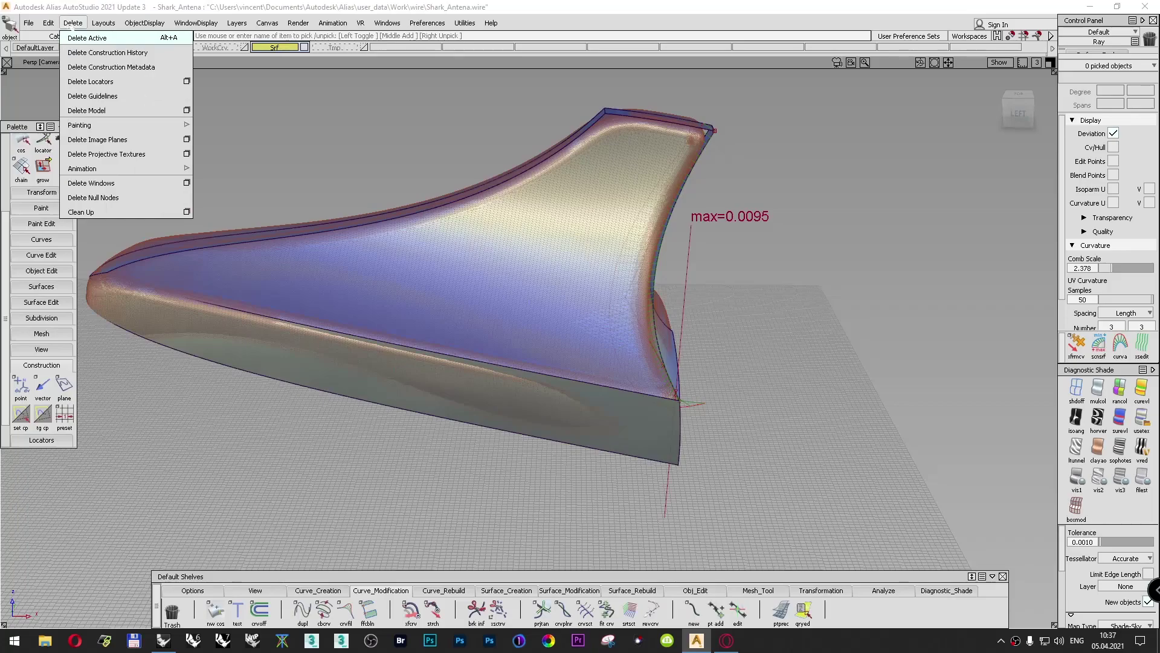
left_click(95, 83)
Step: Create a one-sided draft surface from the fitted rear curve along X, with length 35 and draft angle 0
left_click_drag(727, 221, 560, 250, "alt+shift")
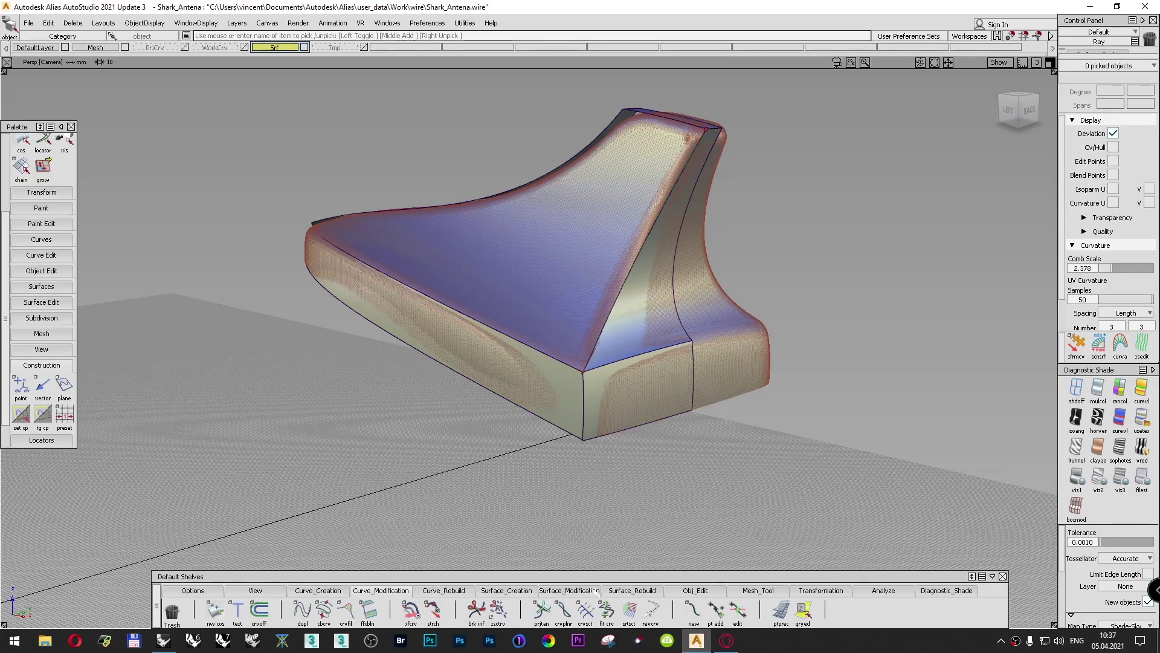
left_click(595, 591)
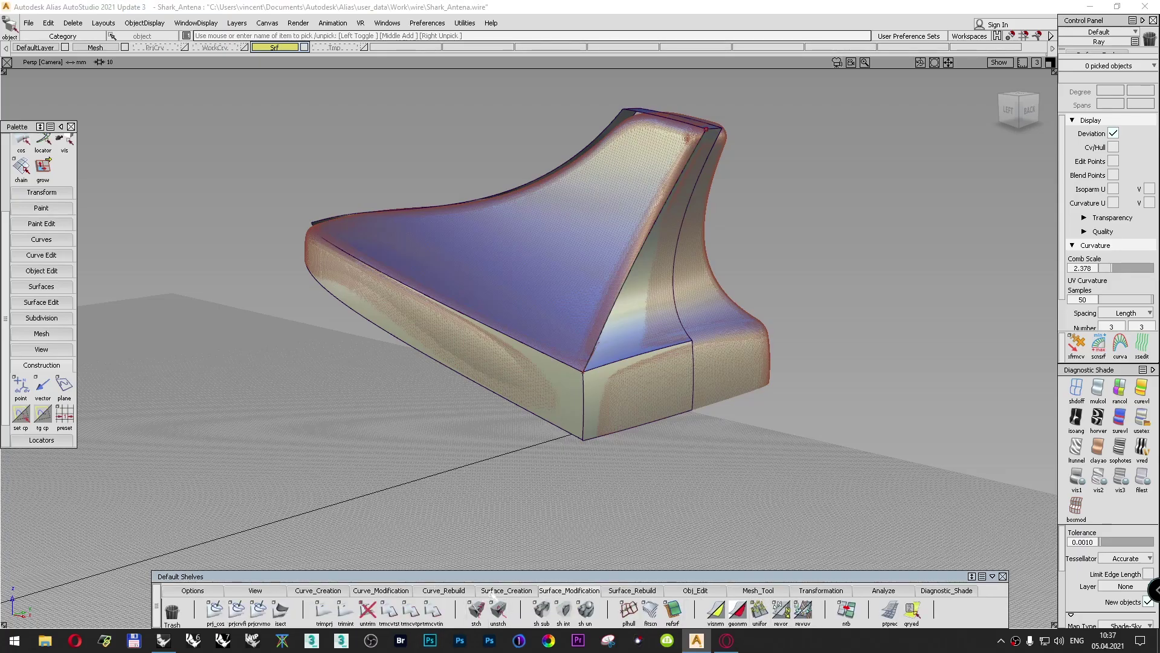
left_click(493, 593)
left_click(867, 610)
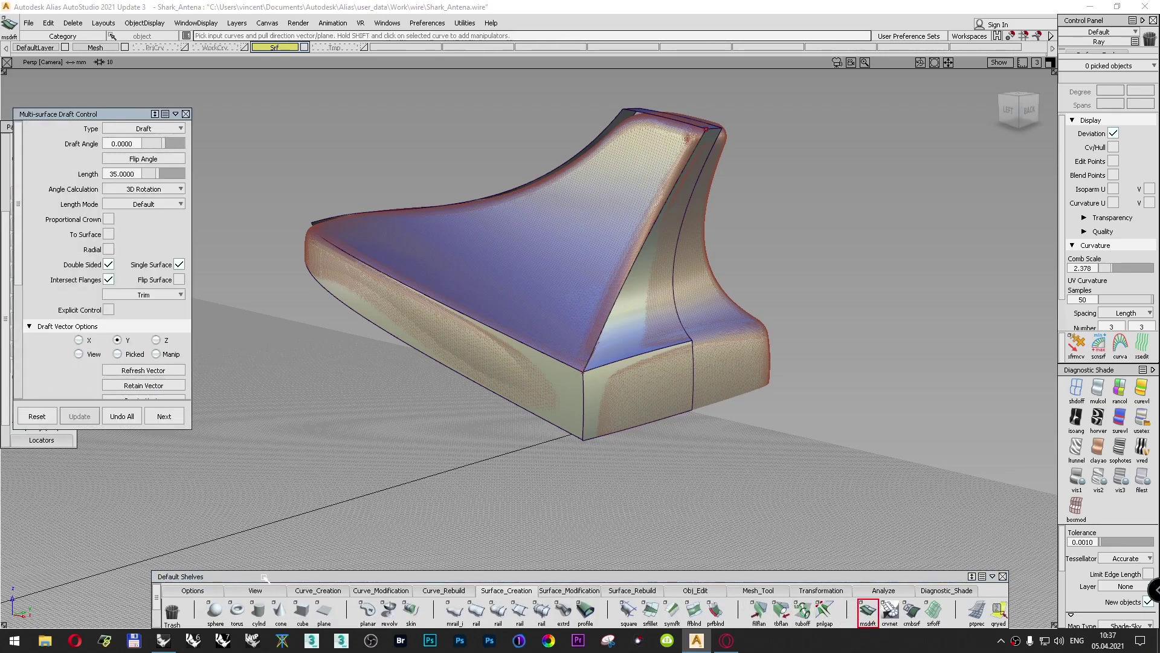
left_click(79, 339)
left_click(660, 214)
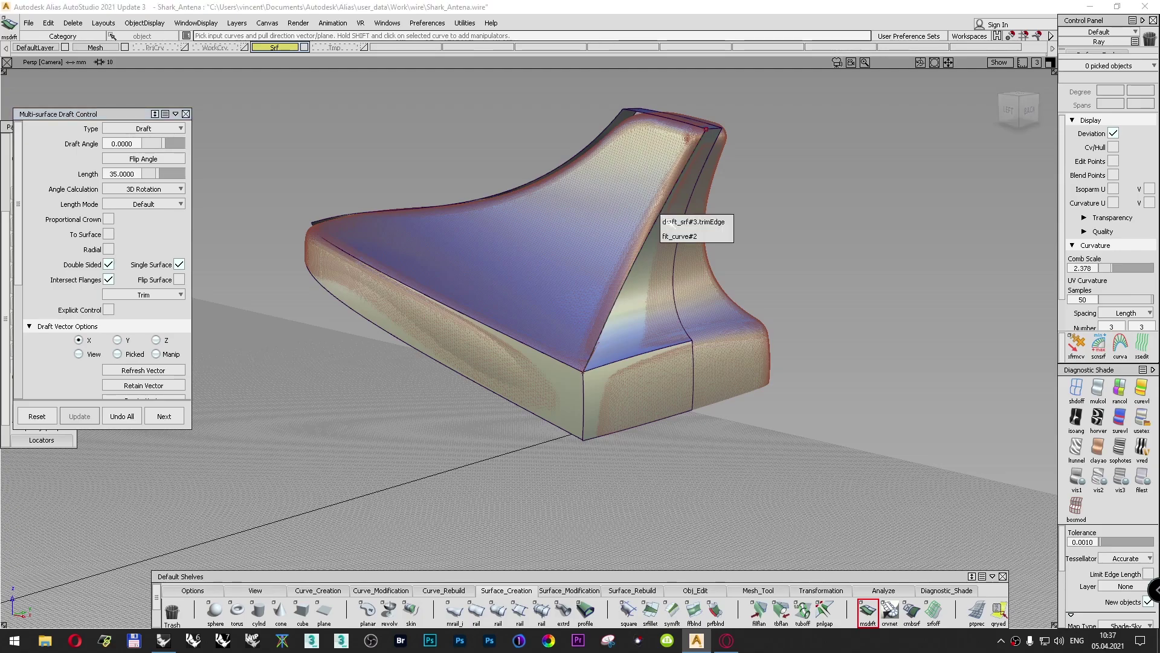
left_click(668, 236)
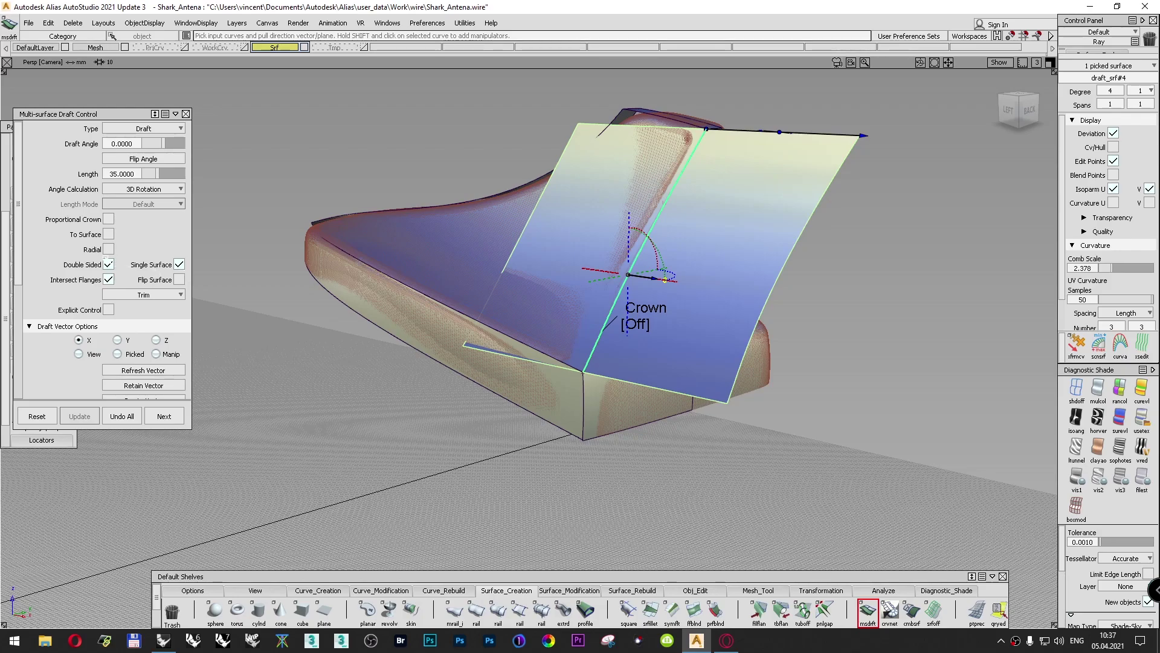
left_click(108, 264)
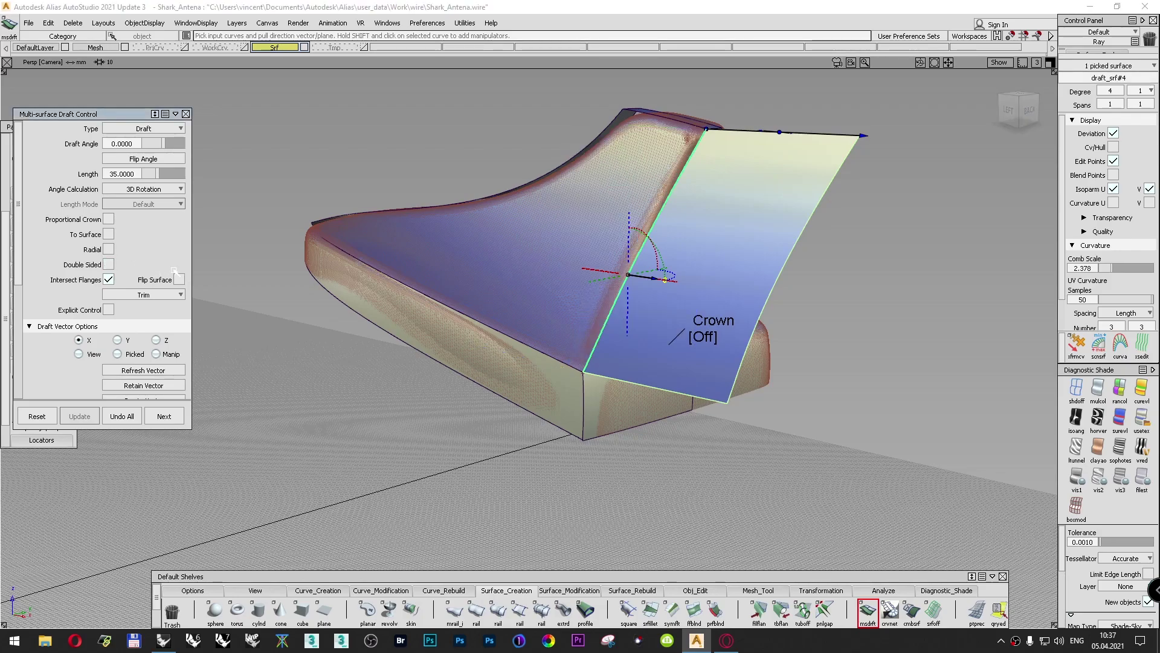
Step: Display the CVs and hull of the rear draft surface and turn off the diagnostic shading
left_click(1019, 114)
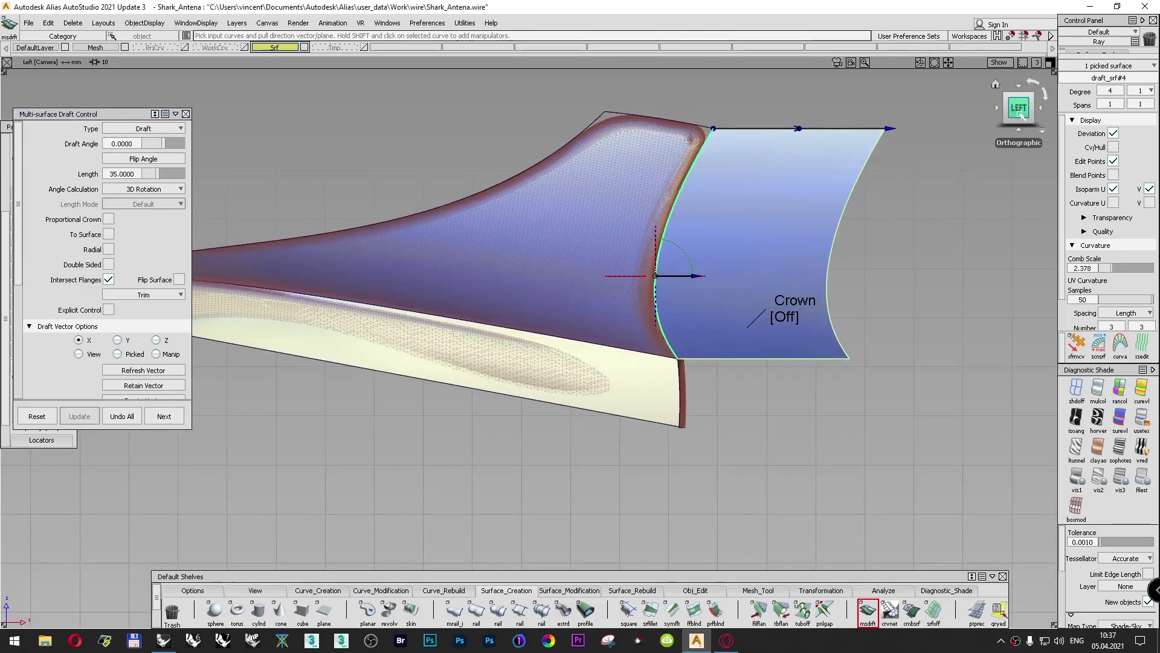
left_click_drag(1020, 115, 1028, 217)
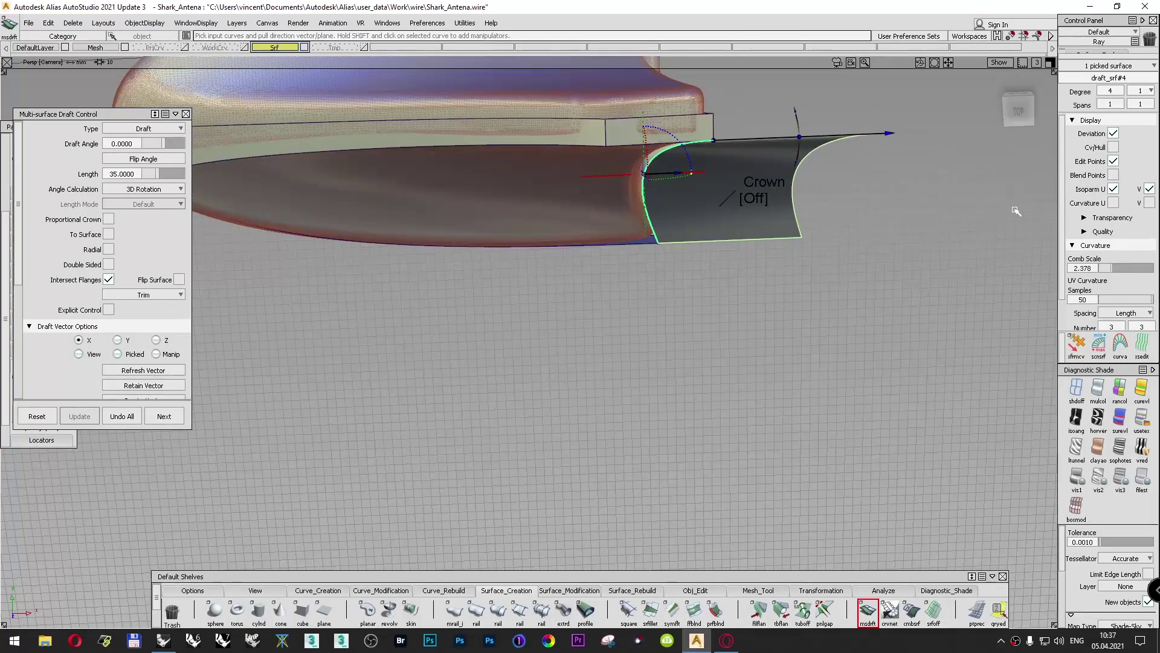
left_click(1018, 110)
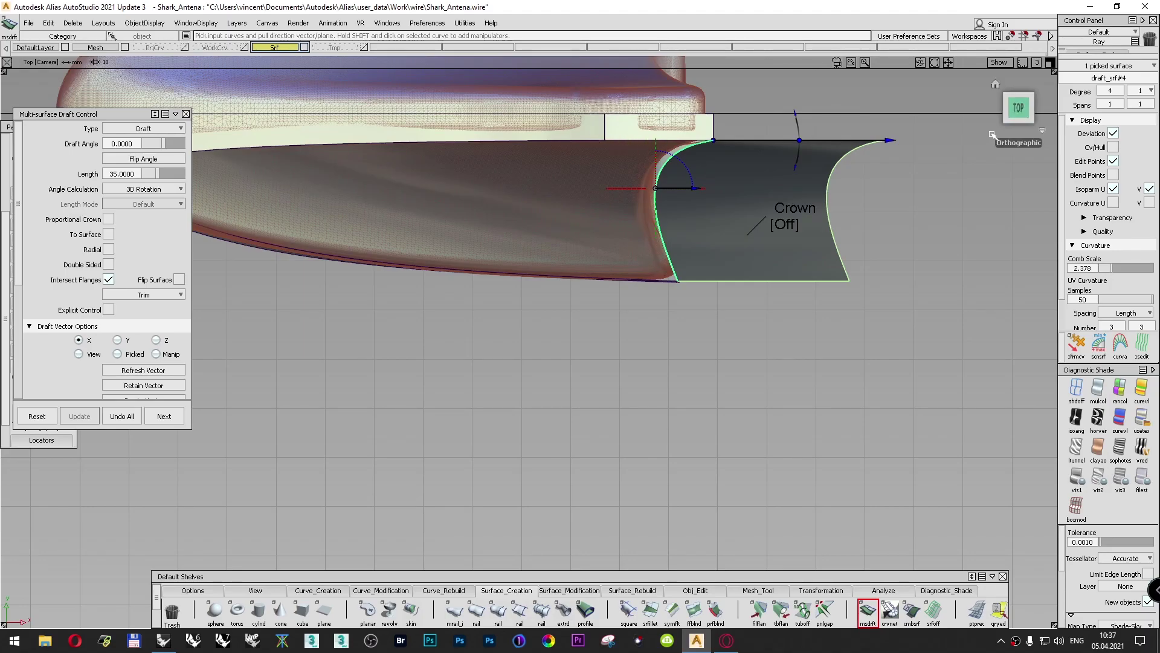
left_click(1017, 102)
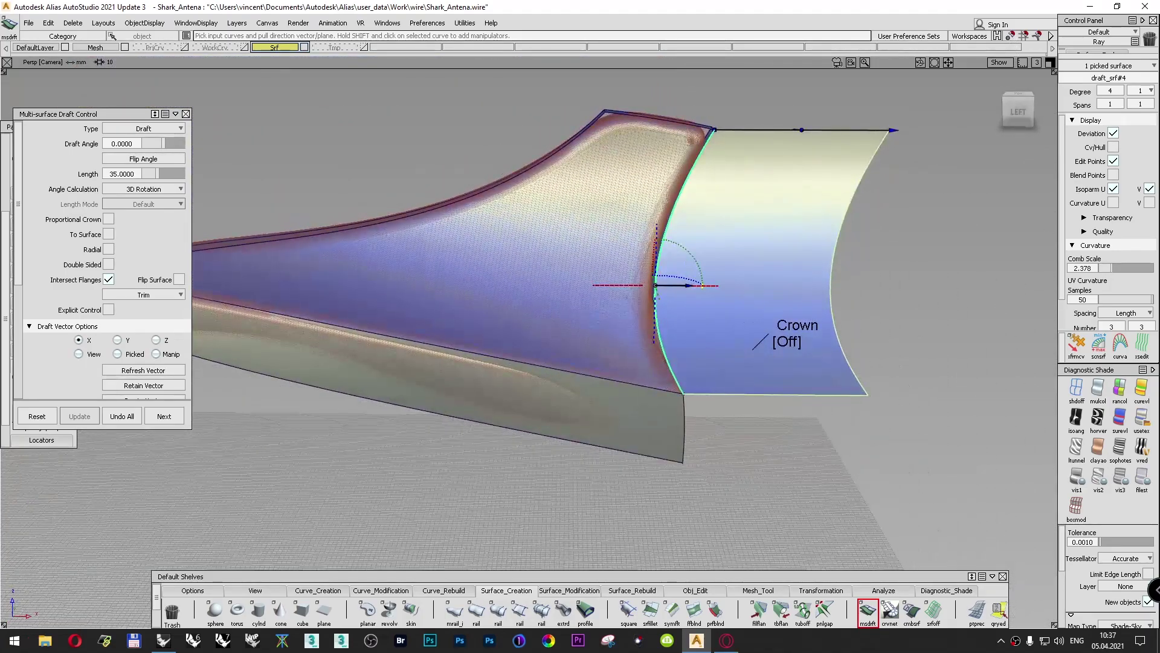
left_click(1113, 147)
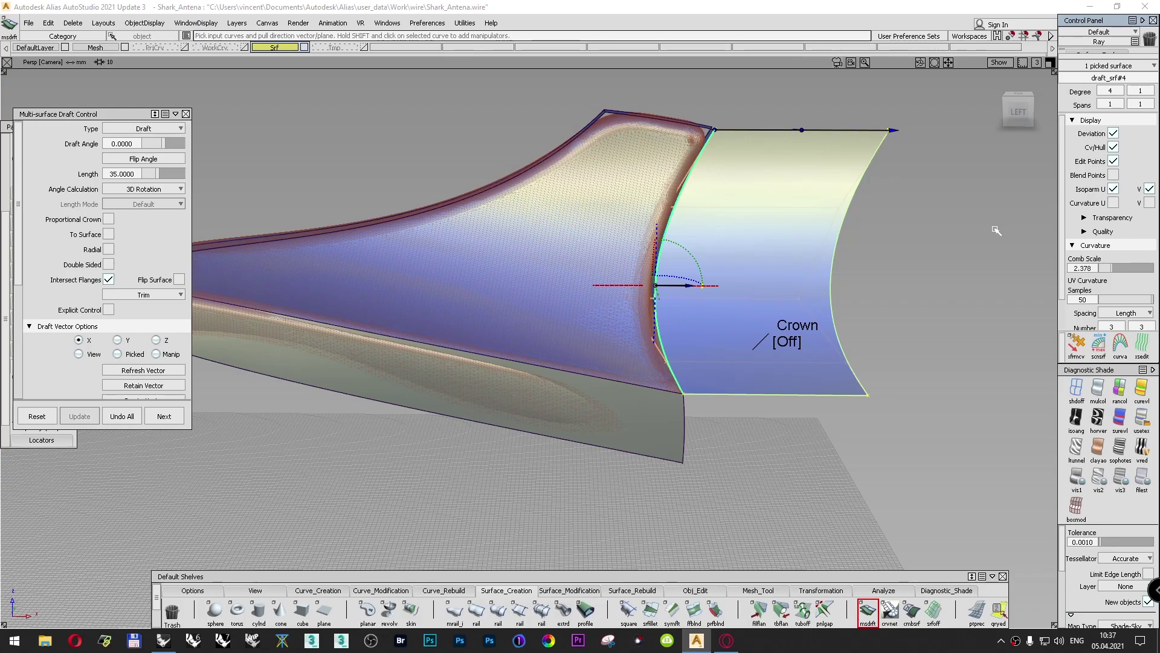
left_click_drag(999, 223, 1000, 202, "ctrl+shift")
left_click(1077, 391)
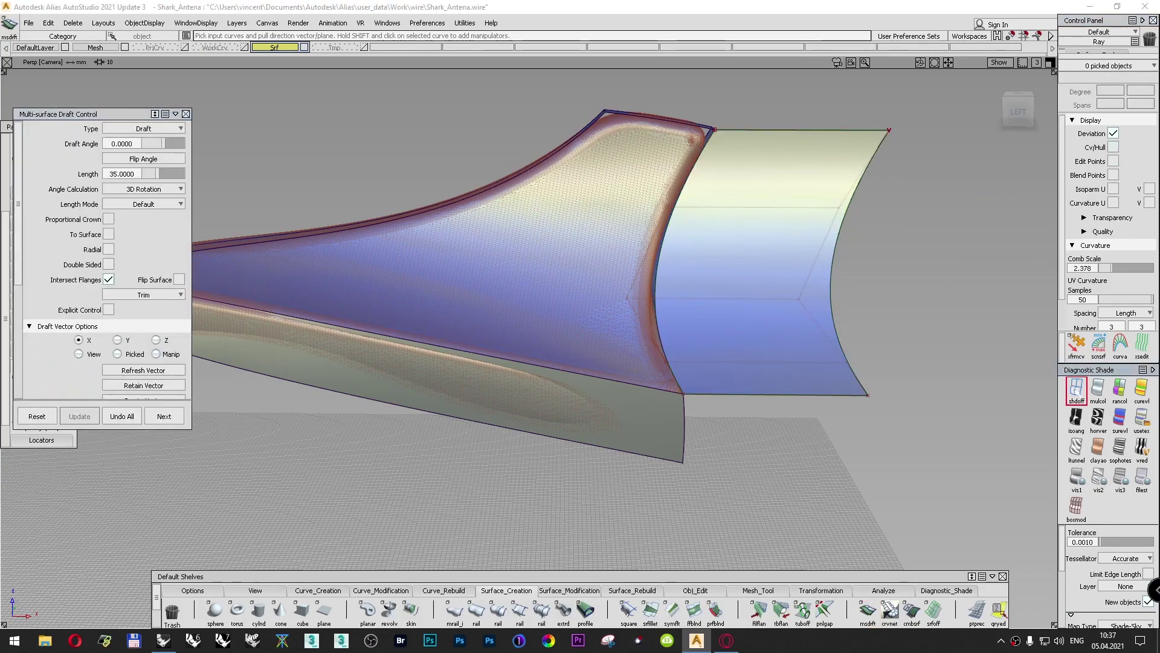
Step: Assign the fitted rear-edge curve to the WorkCrv layer
right_click_drag(927, 288, 973, 256, "ctrl+shift")
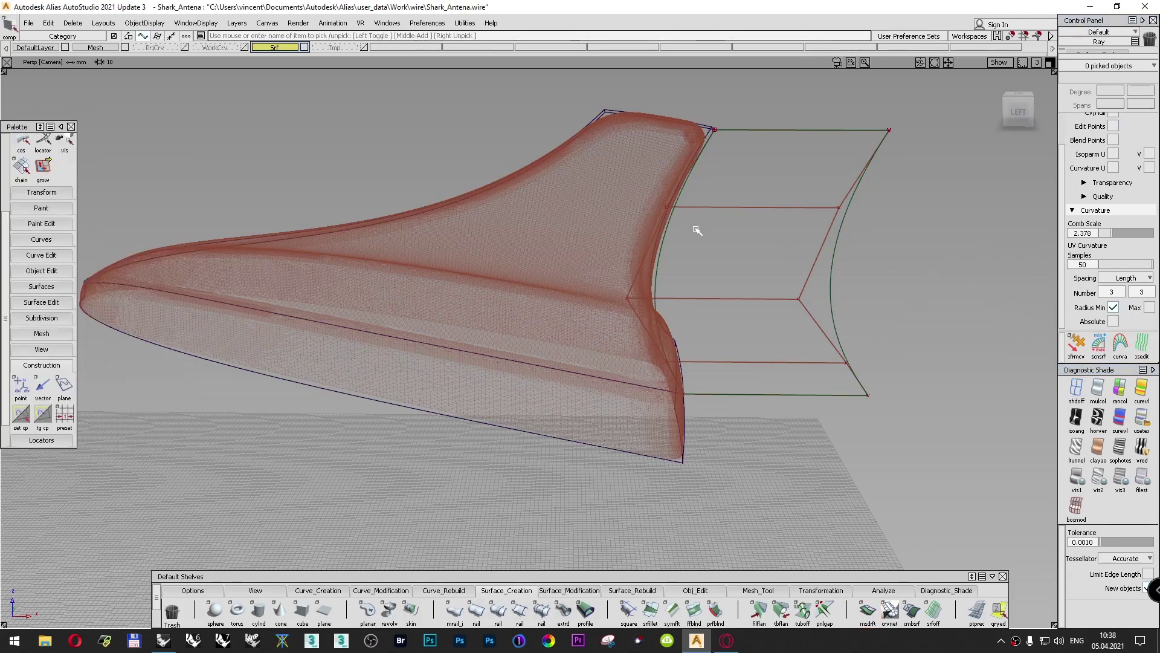
left_click(658, 227)
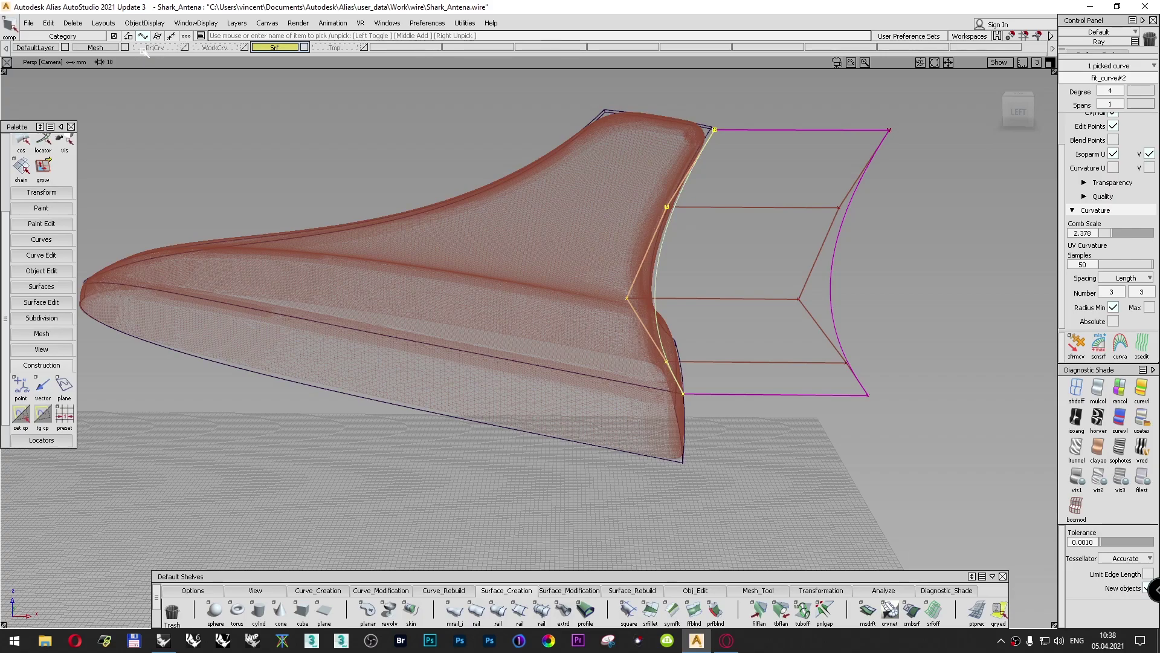
right_click(214, 47)
left_click(212, 54)
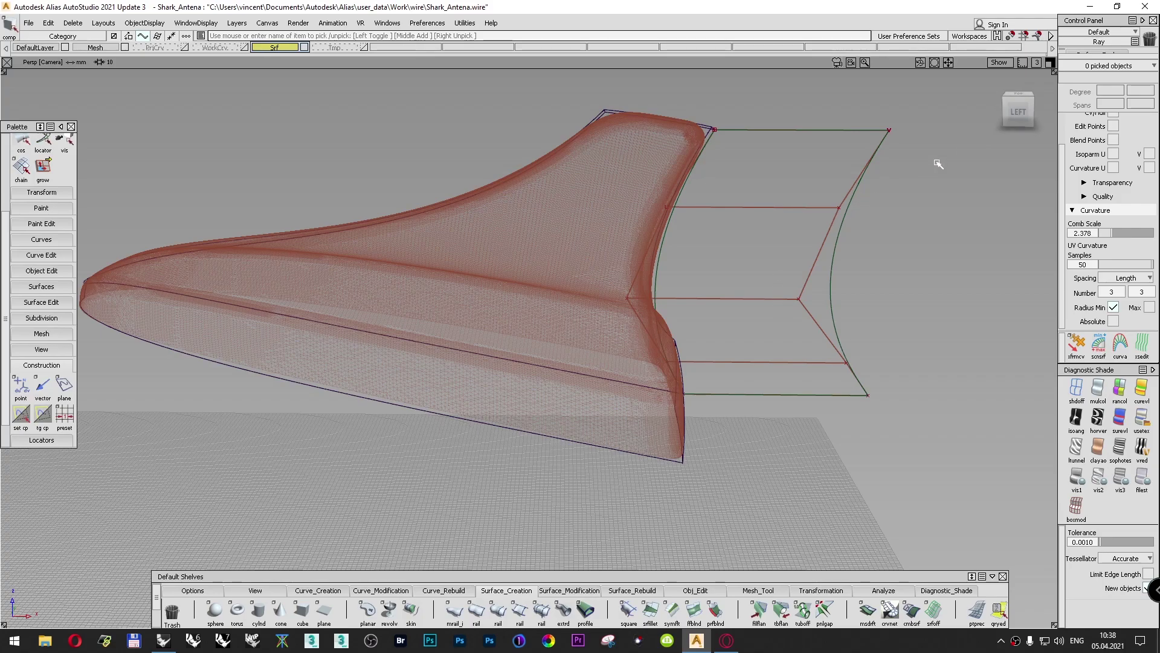
Step: Inspect the draft surface from several views, check its positional continuity along the rear edge, and clear the check locator
left_click(1021, 112)
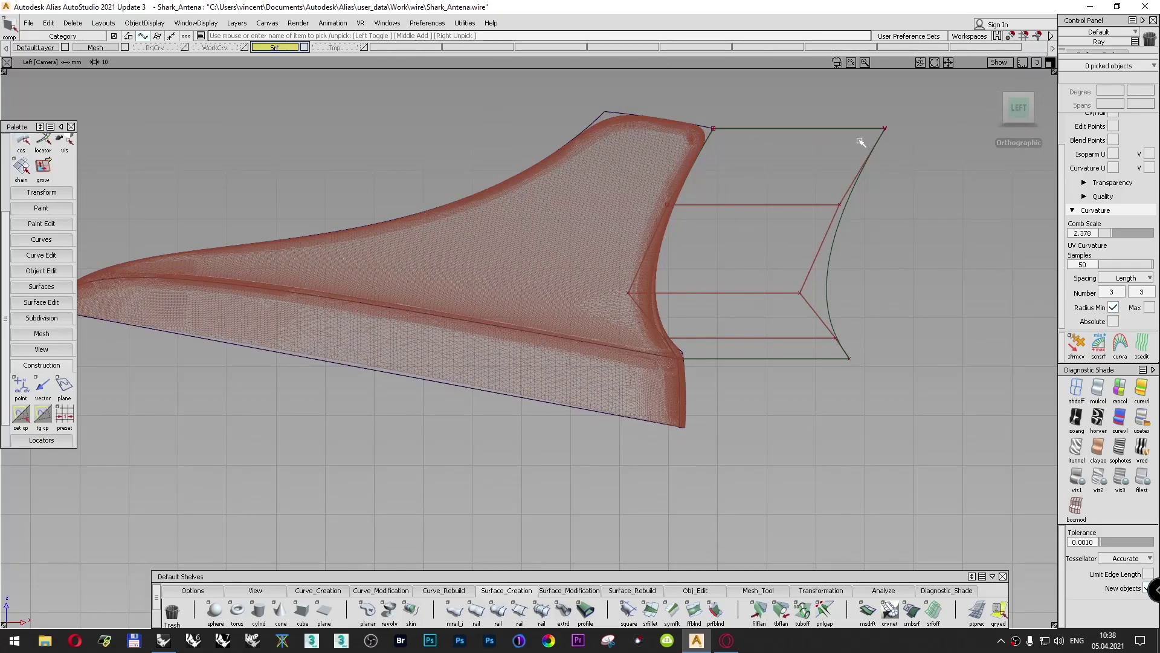
left_click(1031, 109)
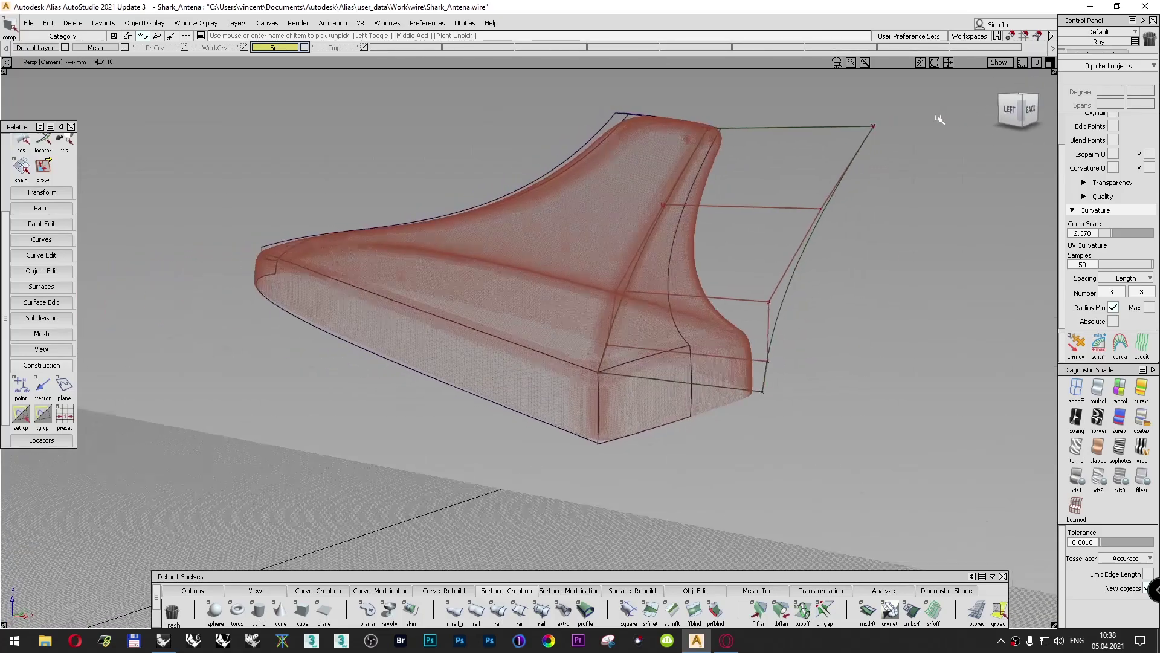
left_click(1027, 111)
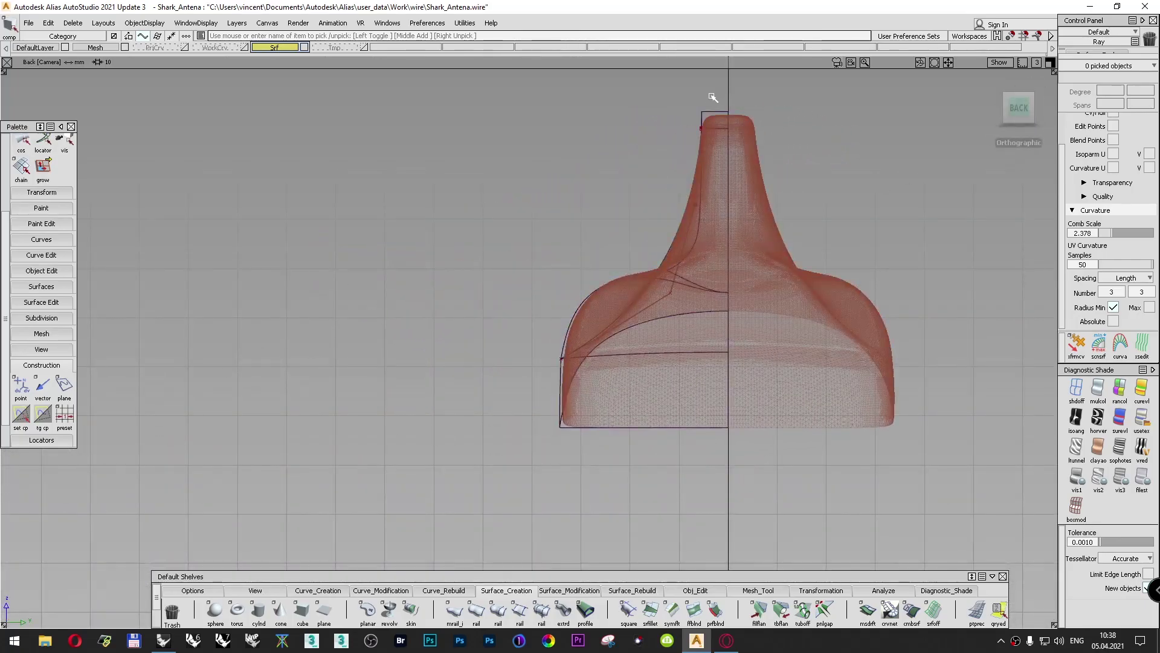
left_click(1019, 109)
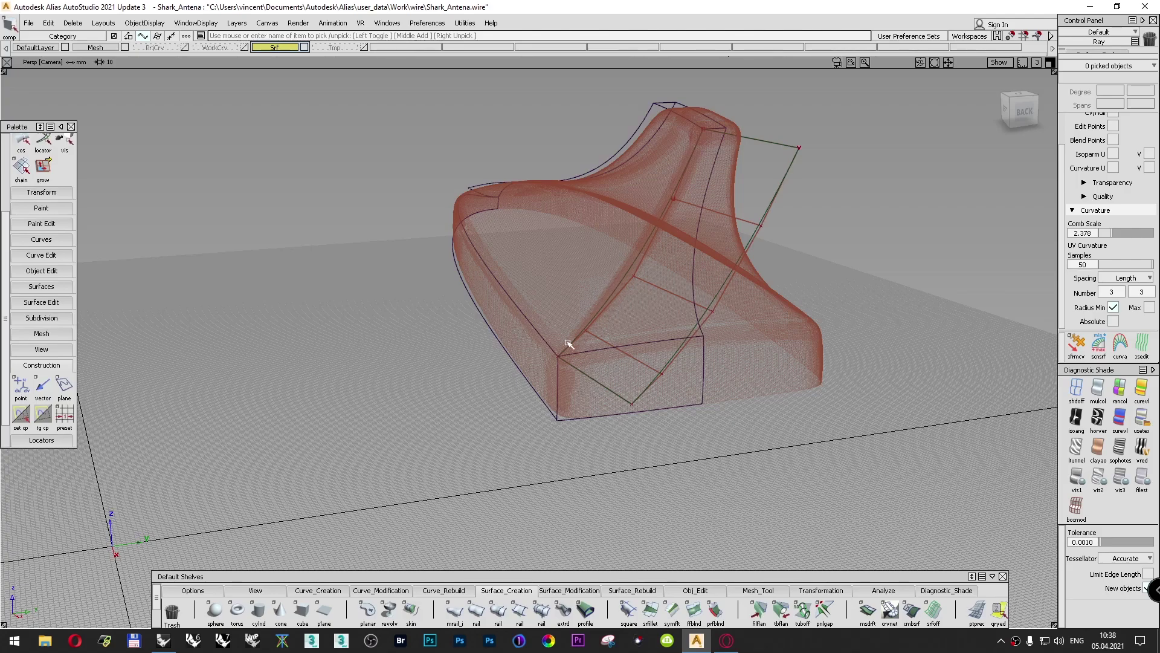
left_click(882, 591)
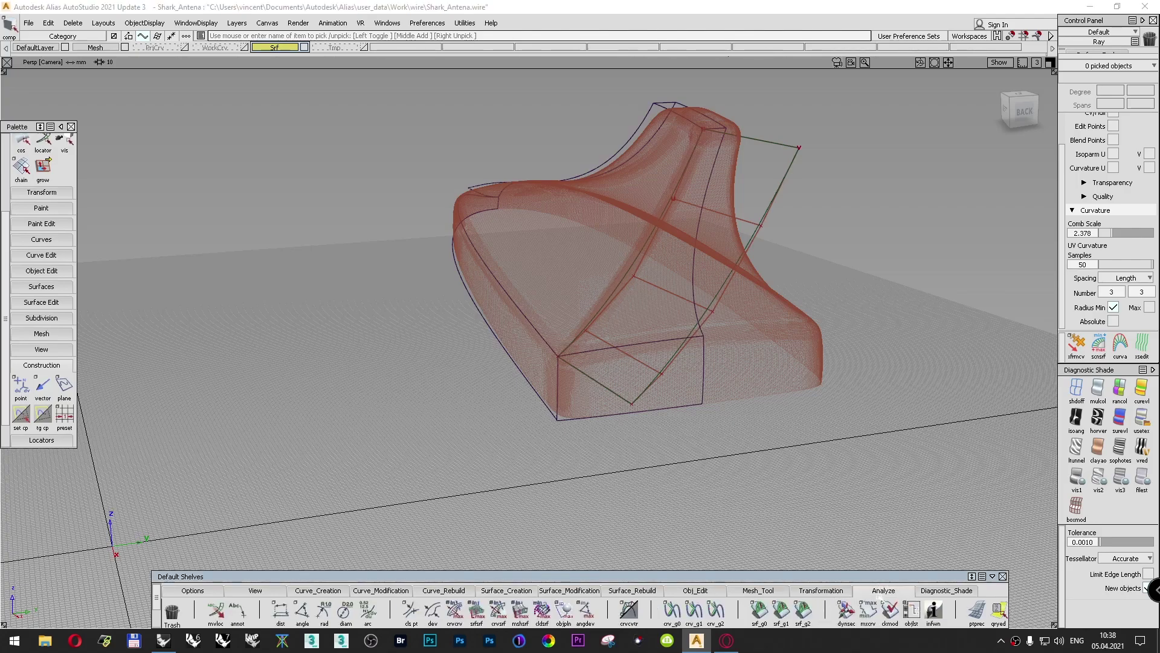
left_click(759, 611)
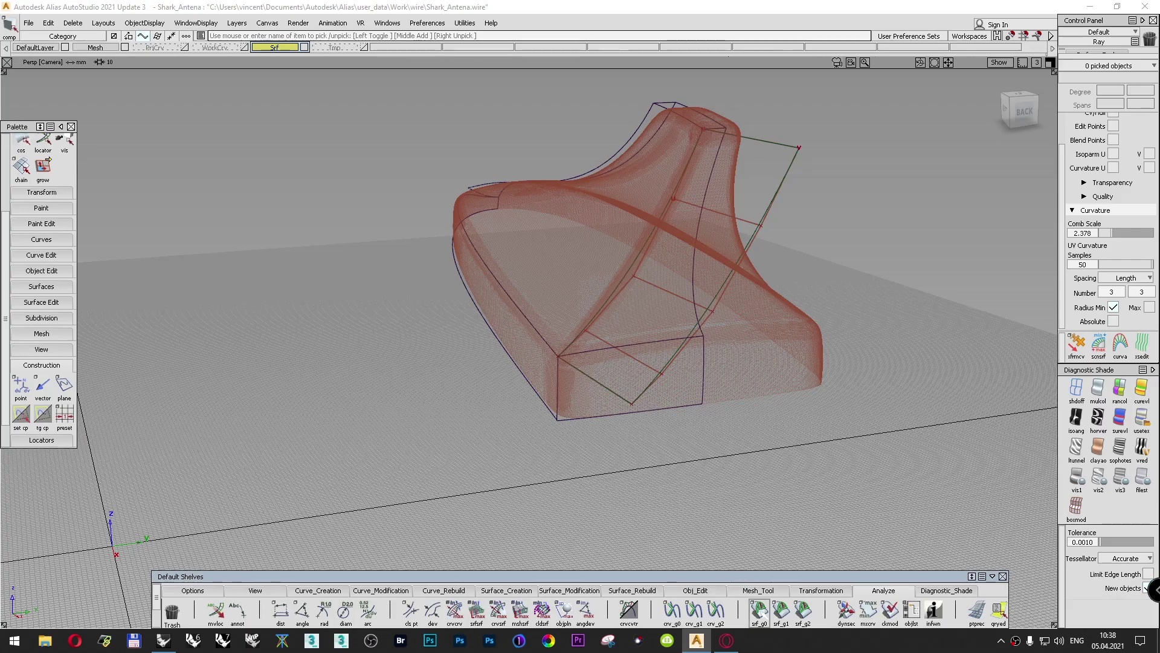
left_click(641, 252)
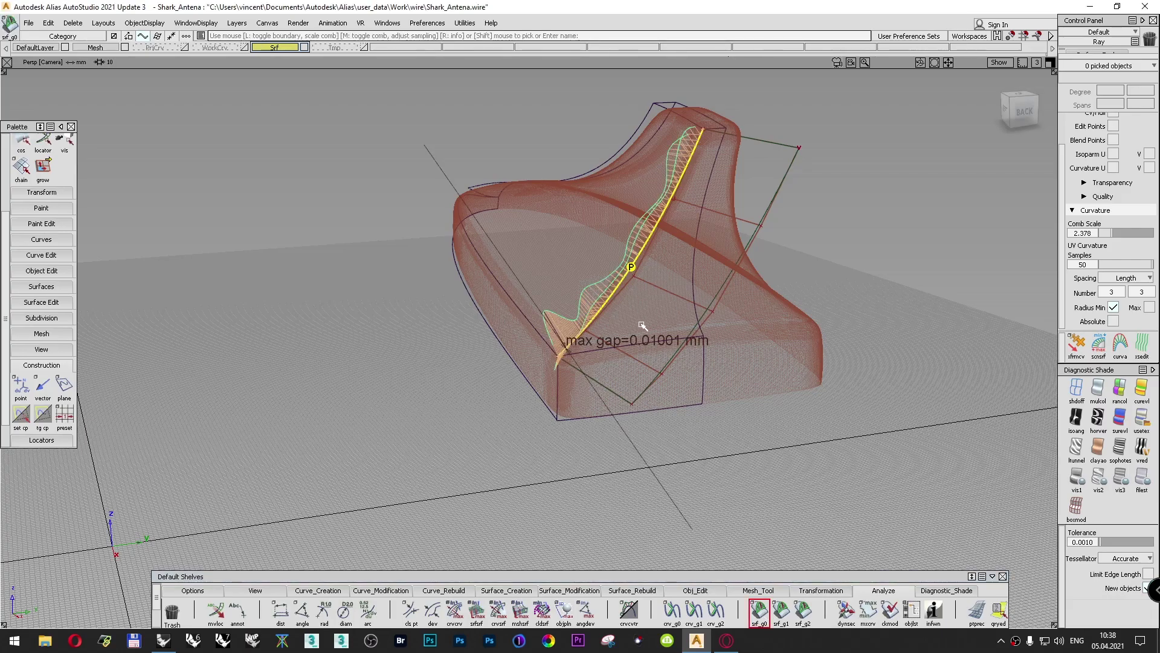
left_click(73, 23)
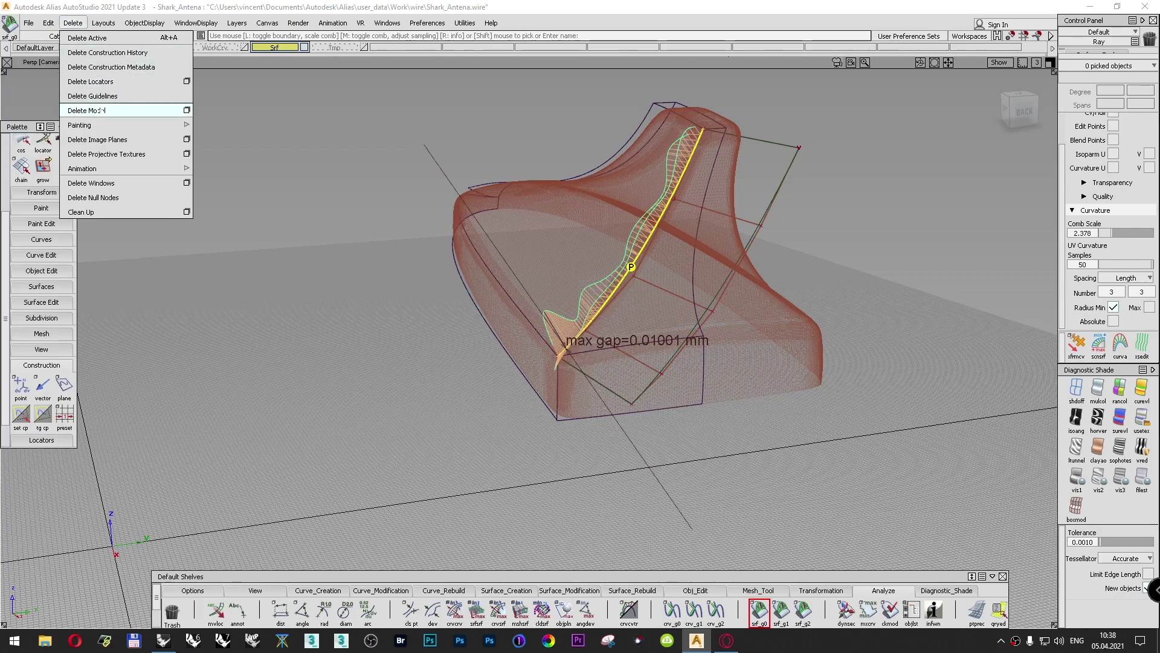
left_click(96, 81)
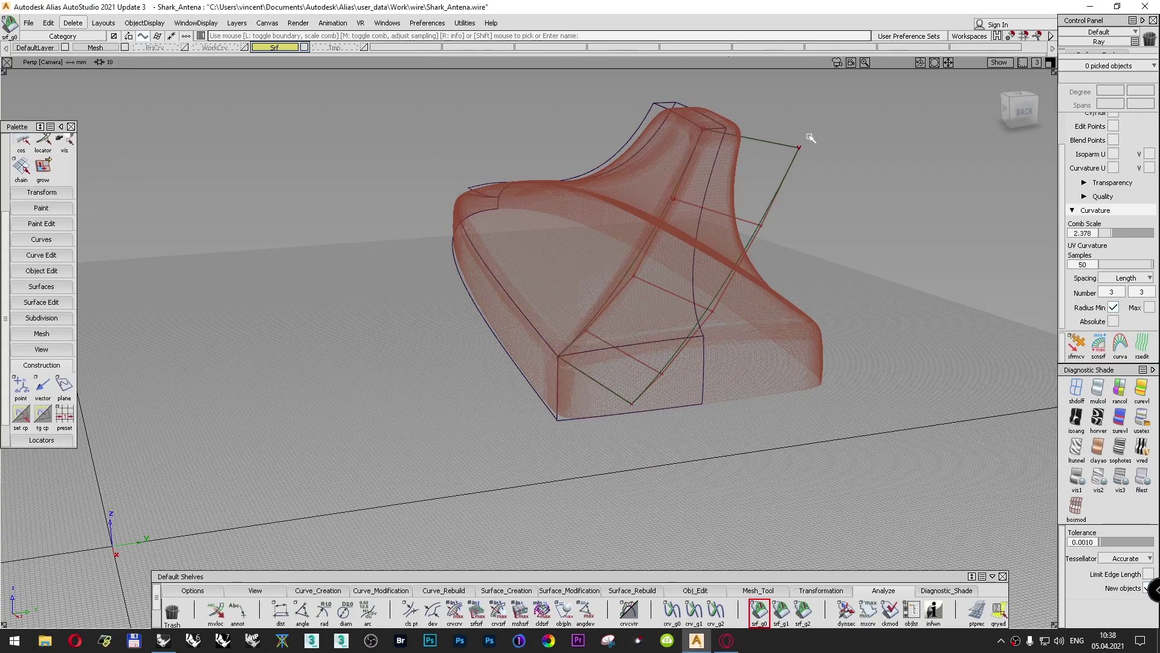
Step: Hide the Mesh layer and isolate the rear draft surface by hiding all unselected objects in the left view
left_click_drag(1019, 115, 1032, 114)
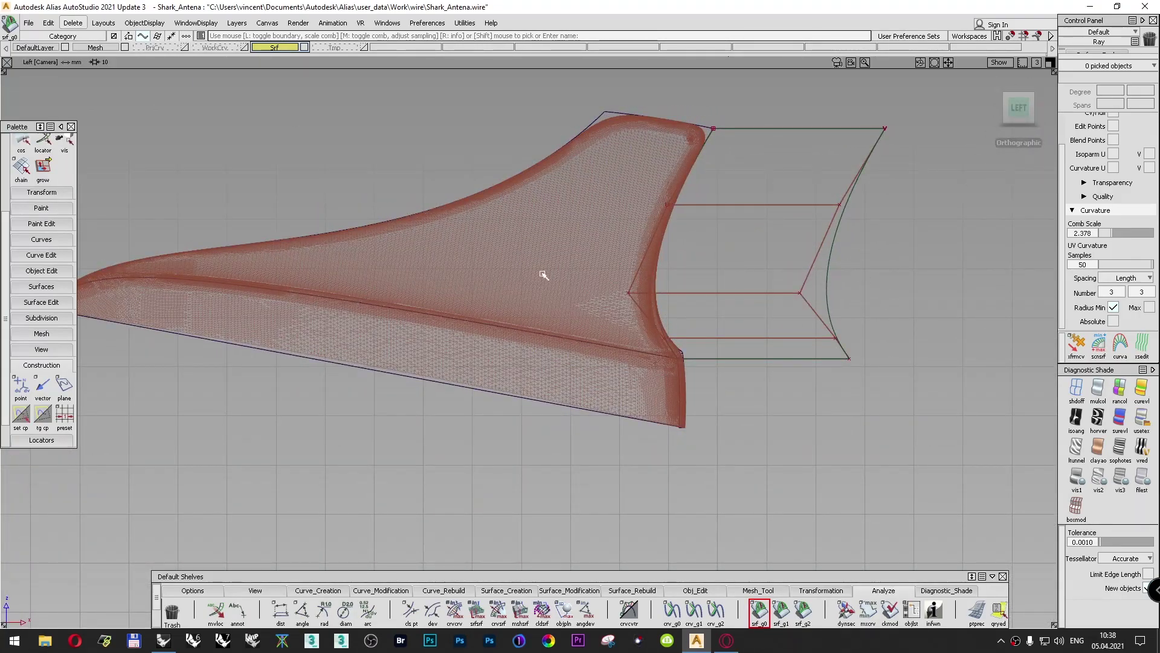
left_click(124, 47)
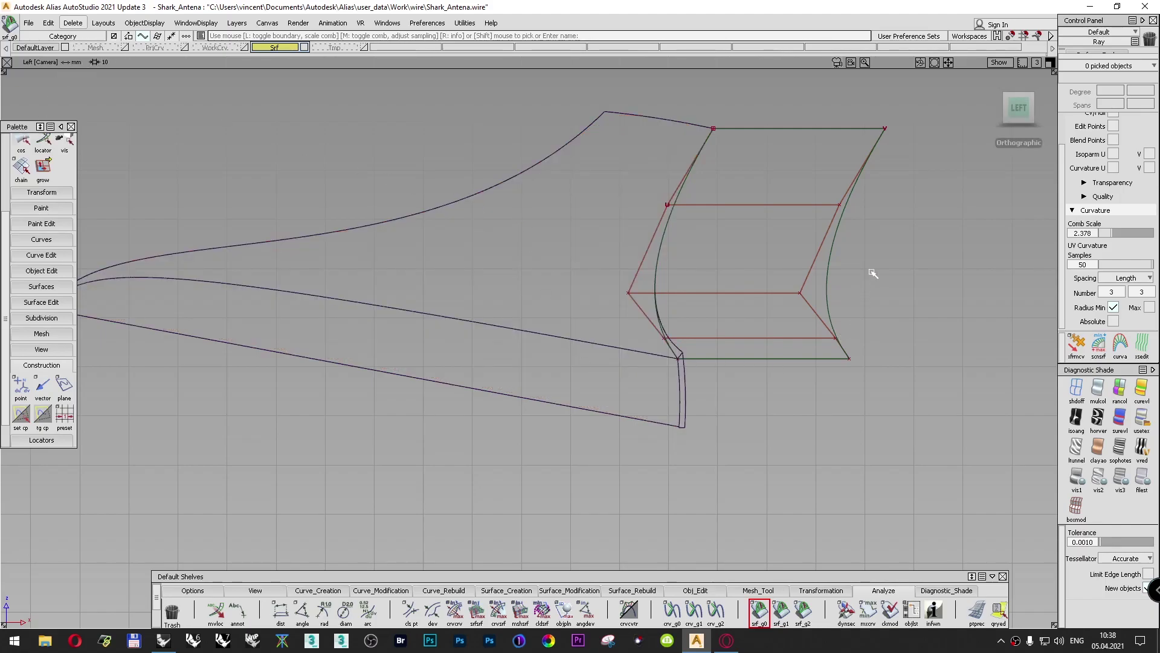
left_click_drag(891, 240, 808, 221, "ctrl+shift")
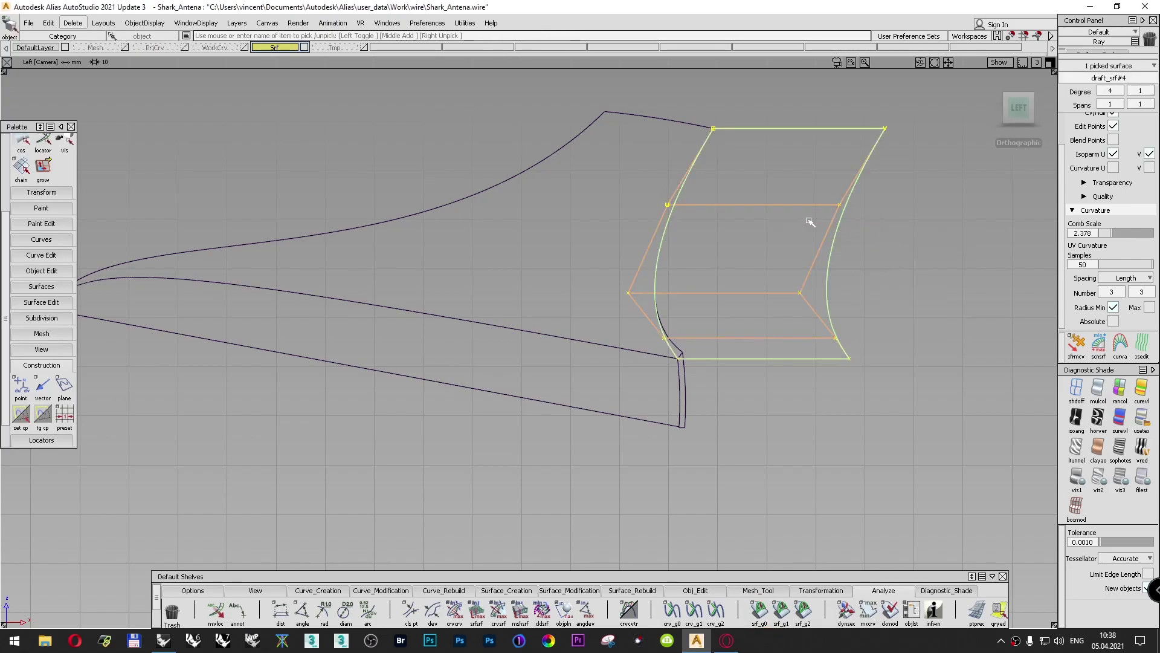
left_click(193, 590)
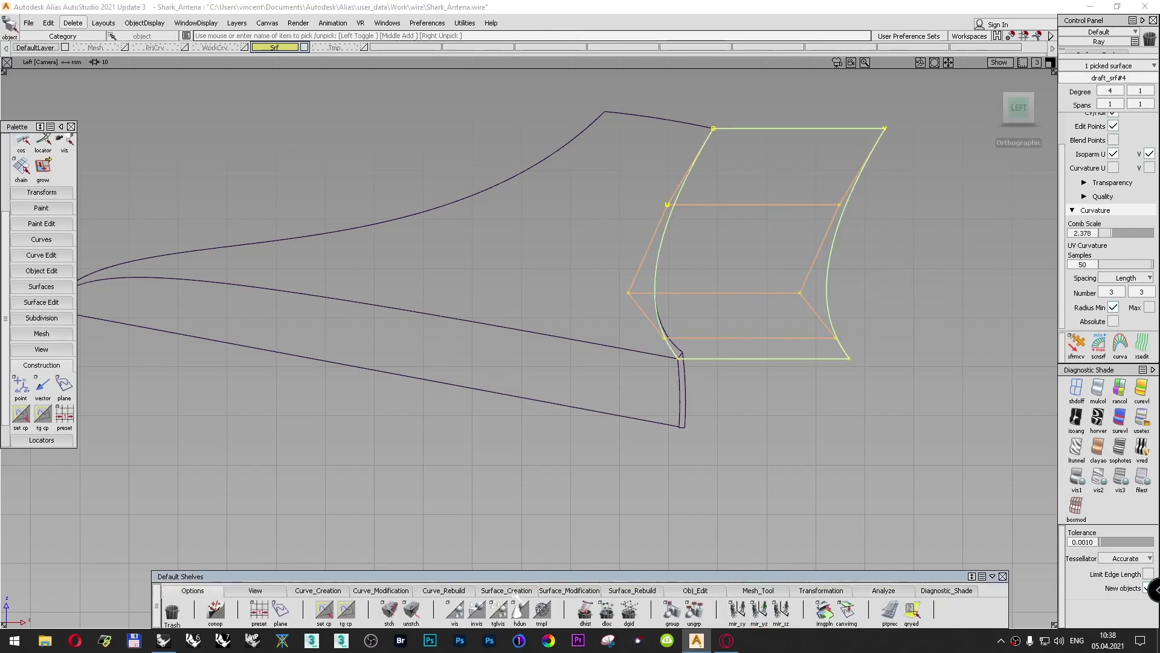
left_click(520, 610)
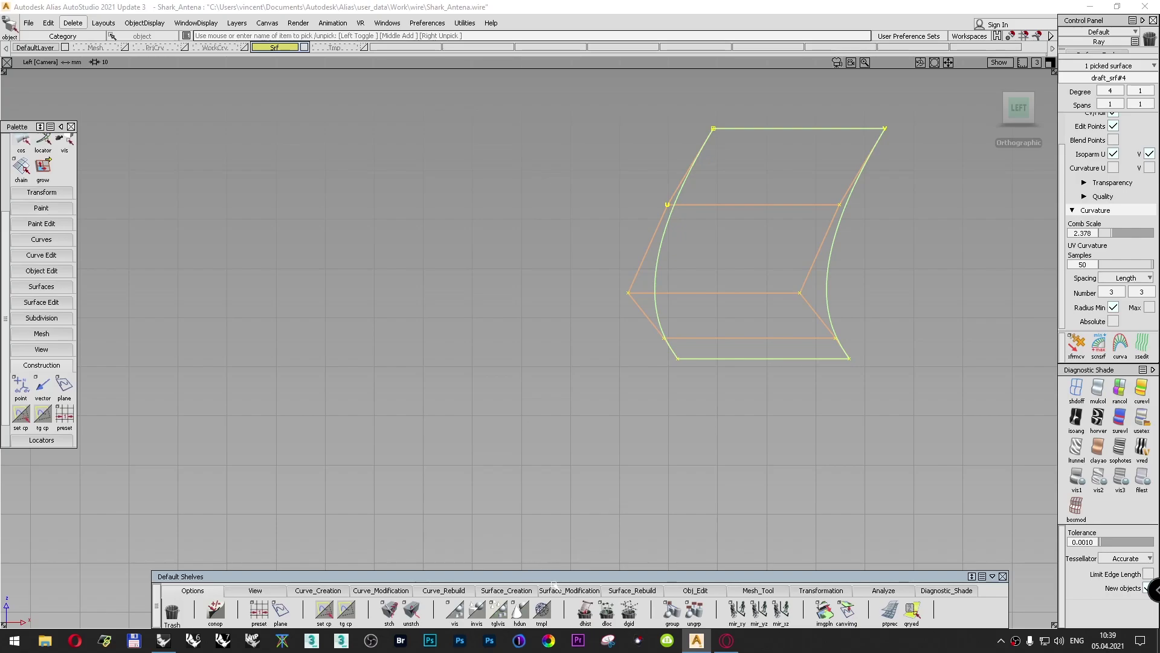
Step: Try Hull Planarize on the rear draft surface with type Single, plane Best fit and project vector Closest point
left_click(570, 590)
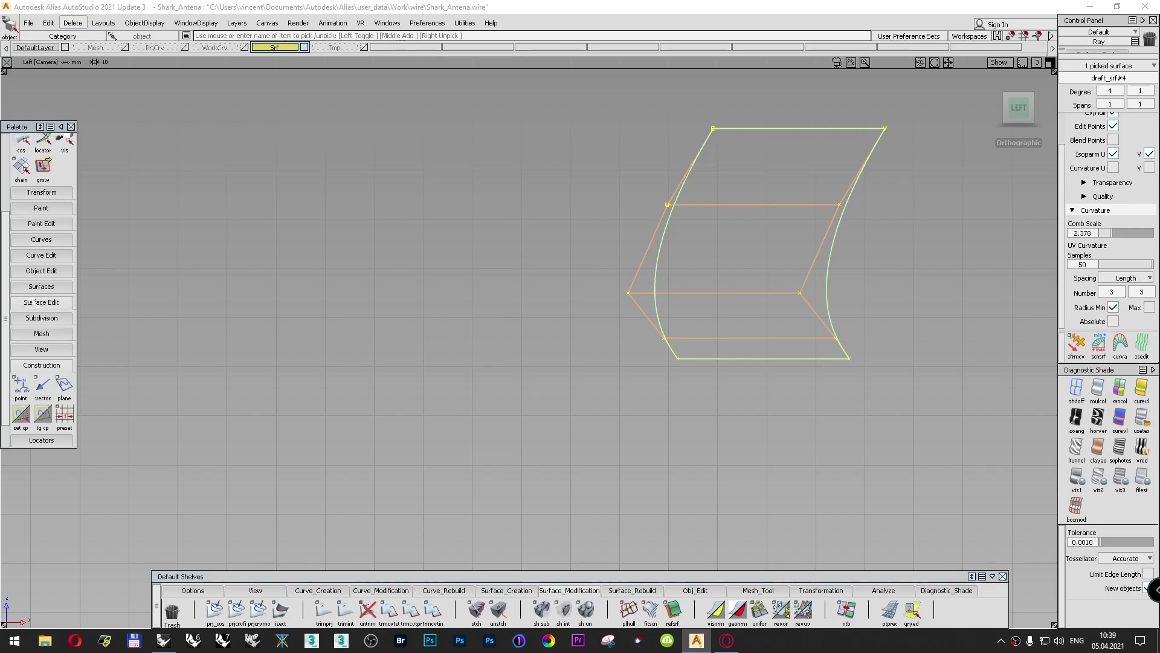
left_click(35, 303)
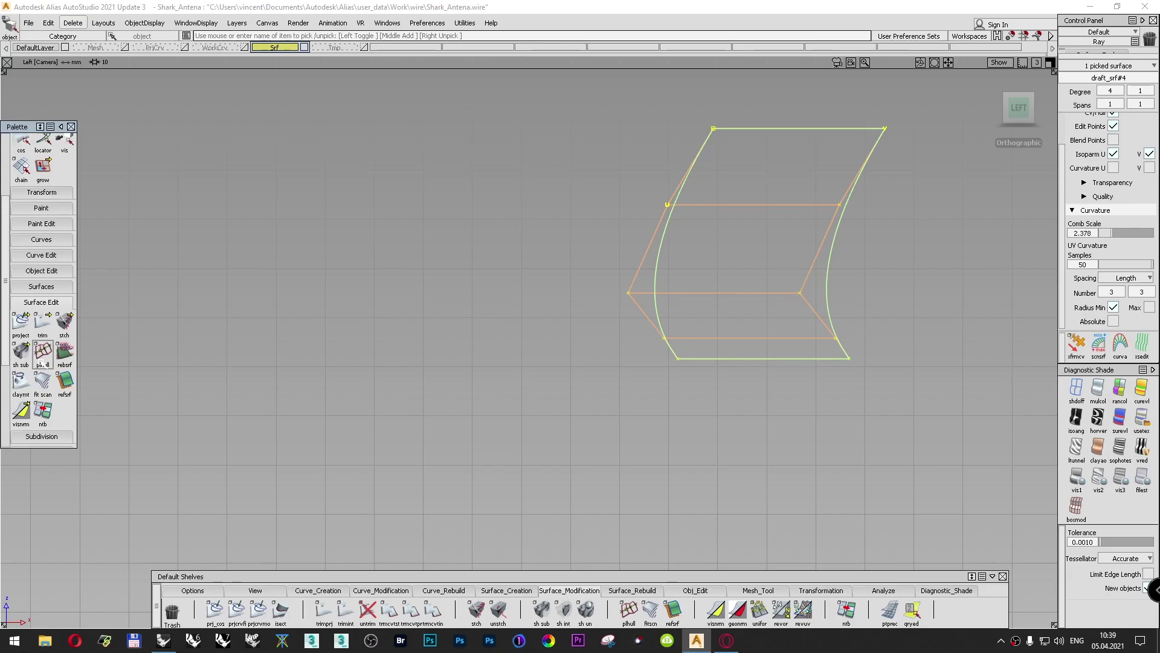
double_click(628, 610)
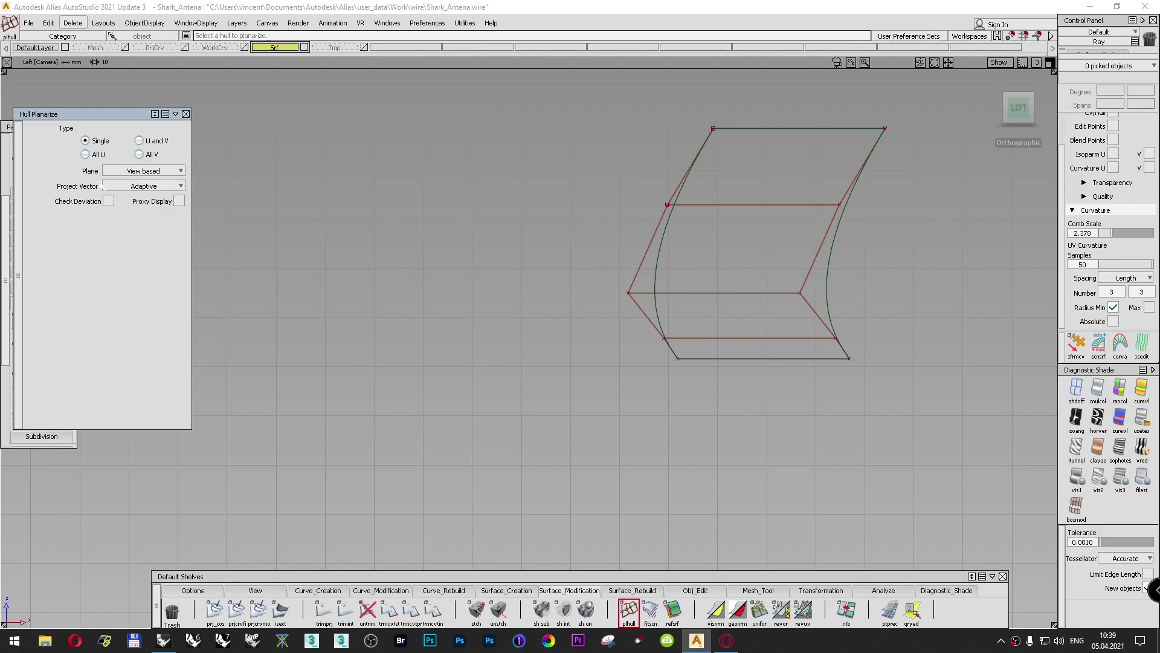
left_click(119, 171)
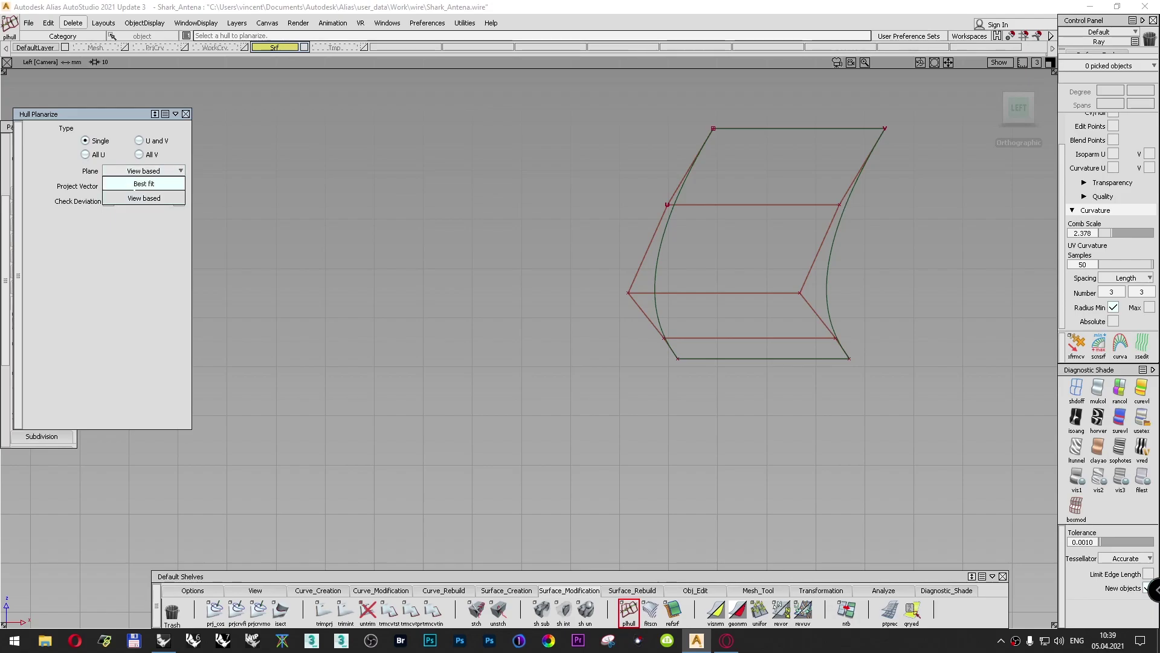
left_click(133, 185)
left_click(134, 171)
left_click(144, 198)
left_click(138, 172)
left_click(144, 184)
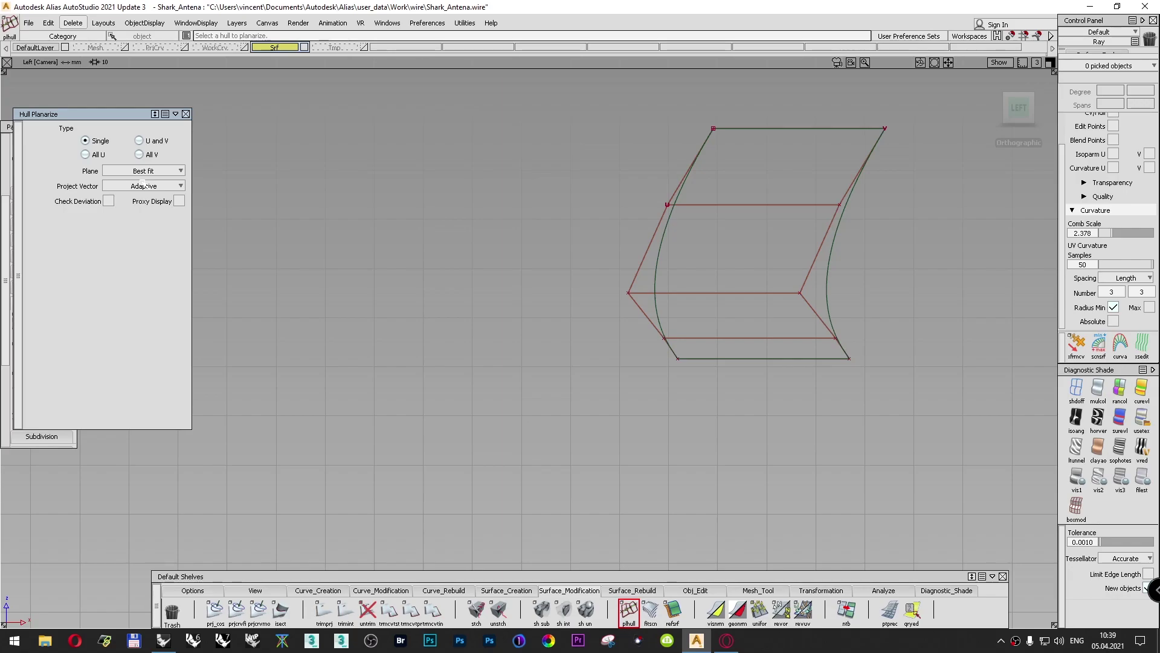
left_click(141, 187)
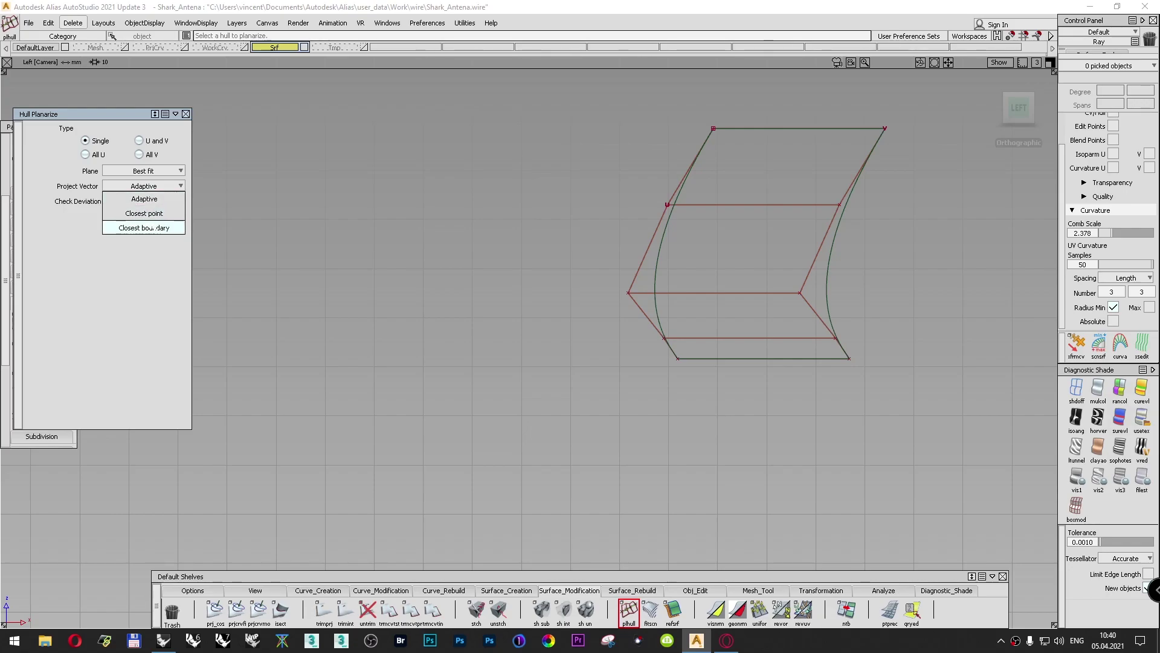
left_click(158, 214)
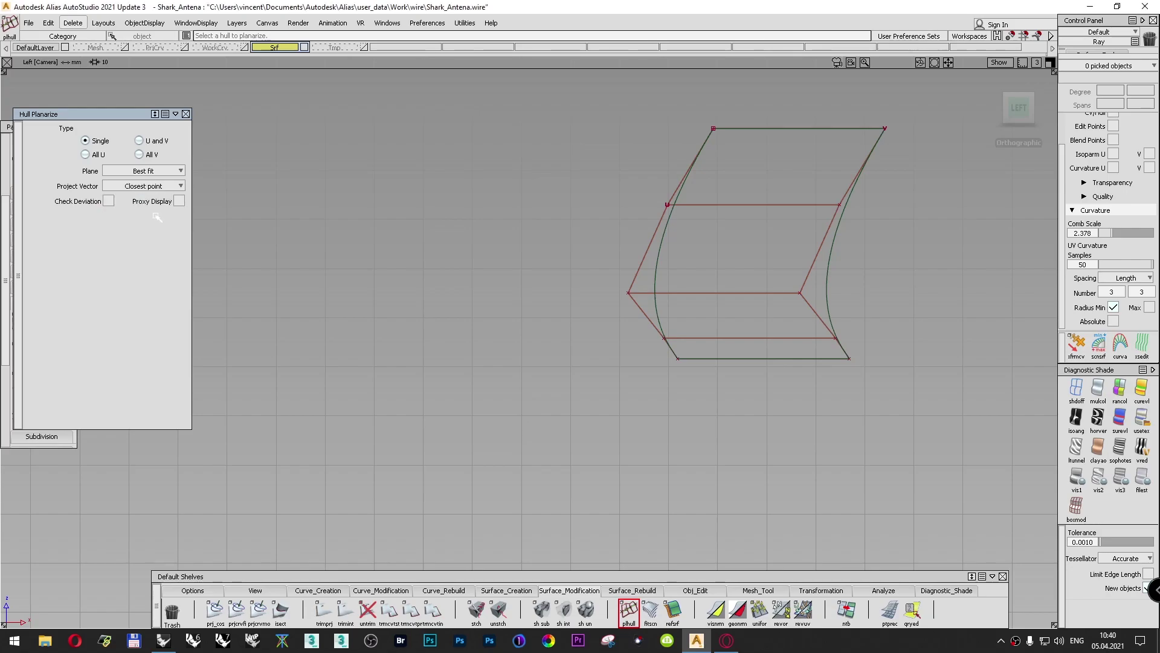
left_click(669, 220)
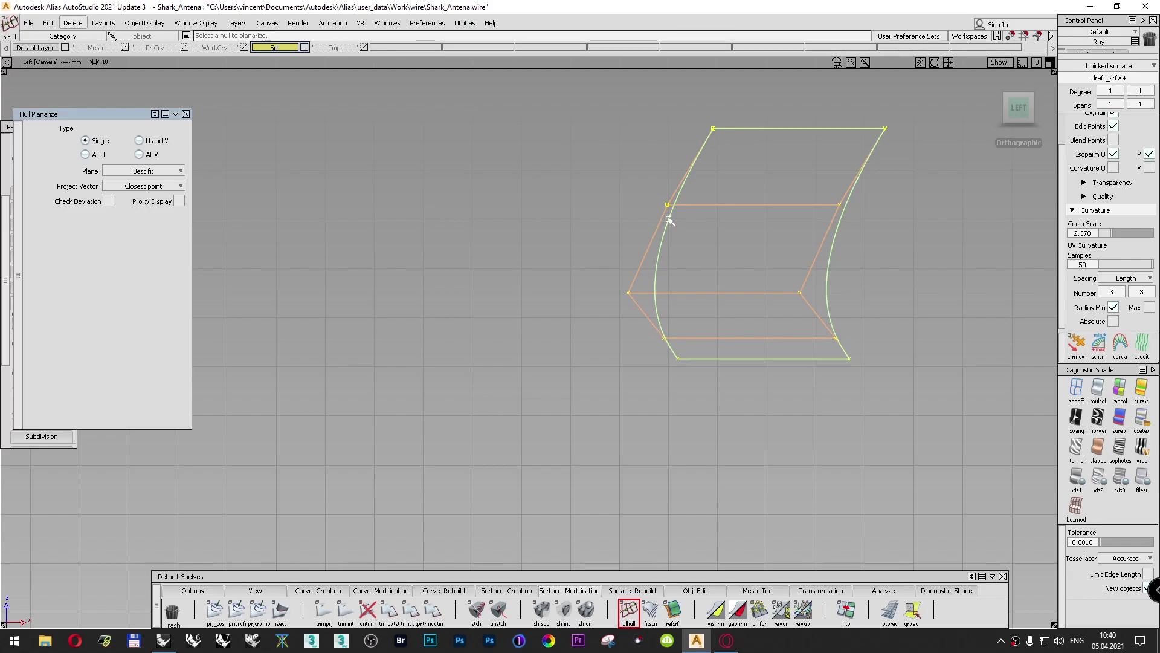
Step: Switch the hull planarizing plane to View based and clear the surface selection
left_click(158, 172)
left_click(152, 198)
left_click_drag(582, 182, 587, 156, "ctrl+shift")
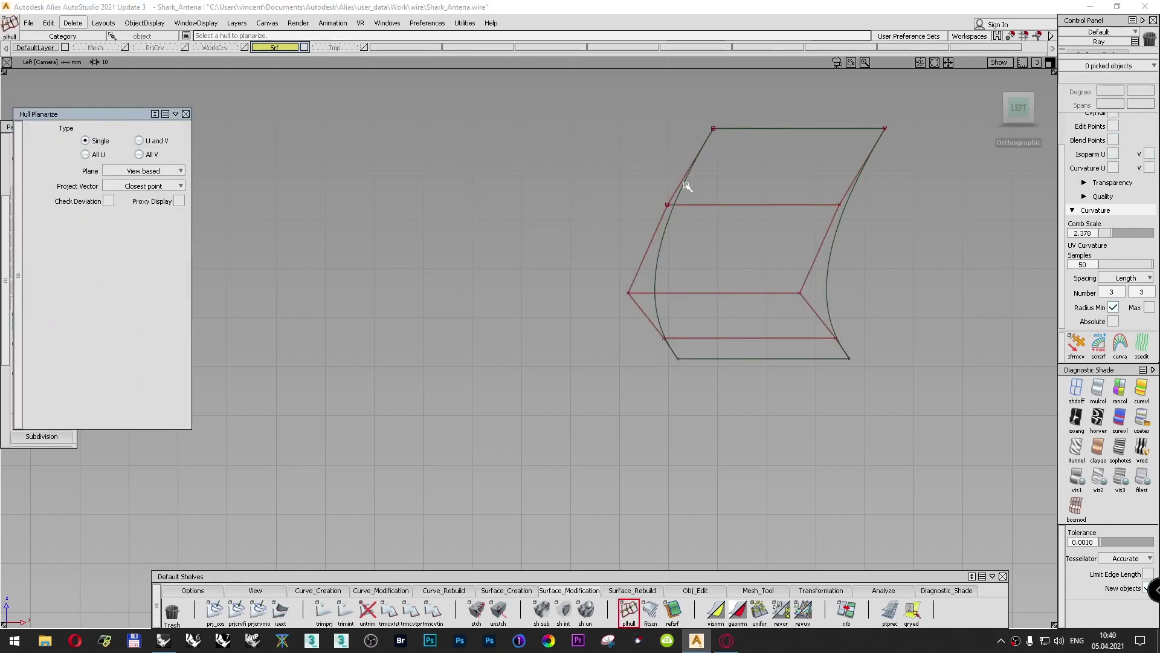
Step: Select the rear draft surface and delete its construction history
left_click_drag(543, 206, 545, 235, "ctrl+shift")
left_click_drag(693, 259, 618, 239)
left_click(72, 23)
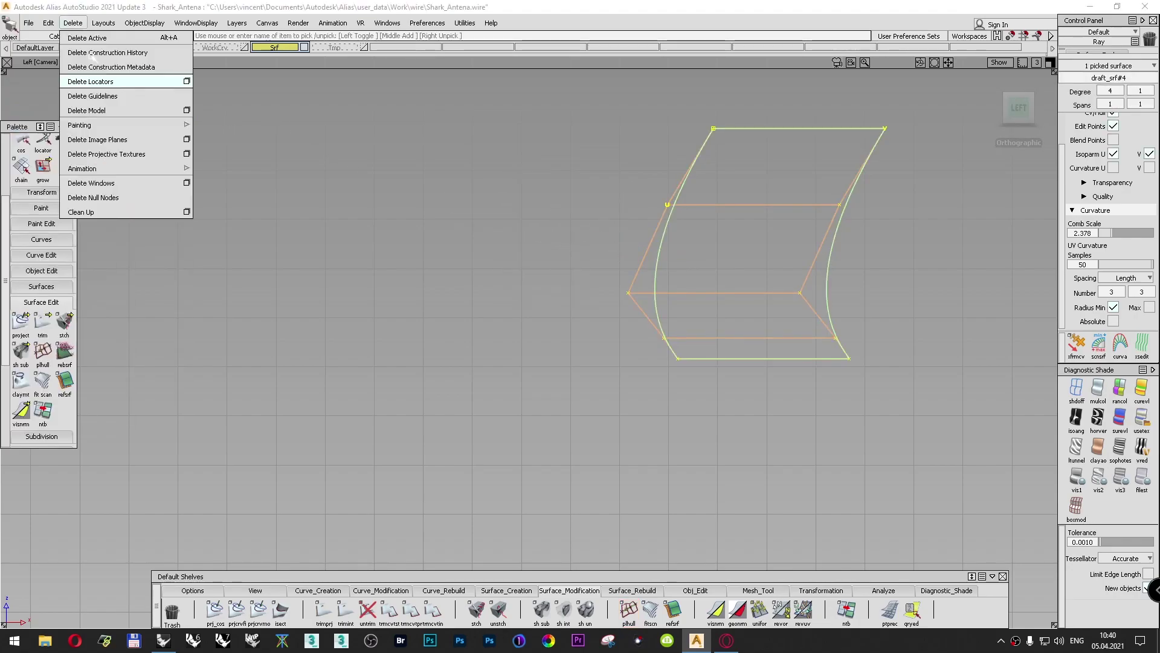
left_click(100, 52)
left_click(526, 356)
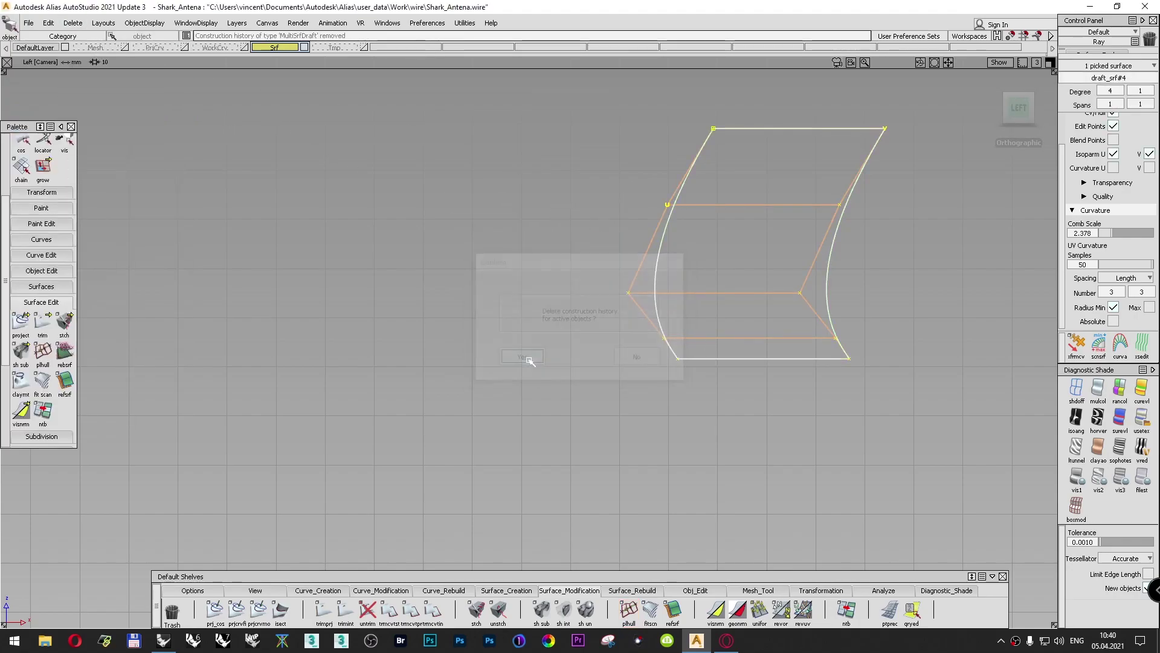
Step: Try Hull Planarize on the history-free rear draft surface with the View based plane and Closest point projection
left_click_drag(541, 294, 536, 266, "ctrl+shift")
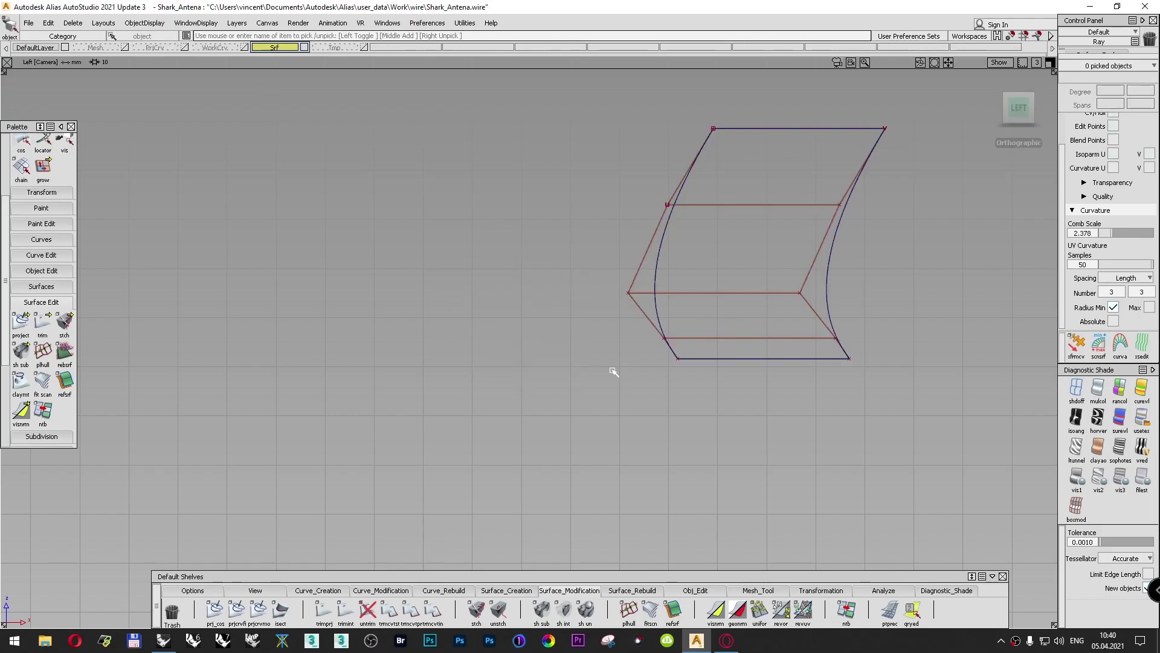
double_click(629, 610)
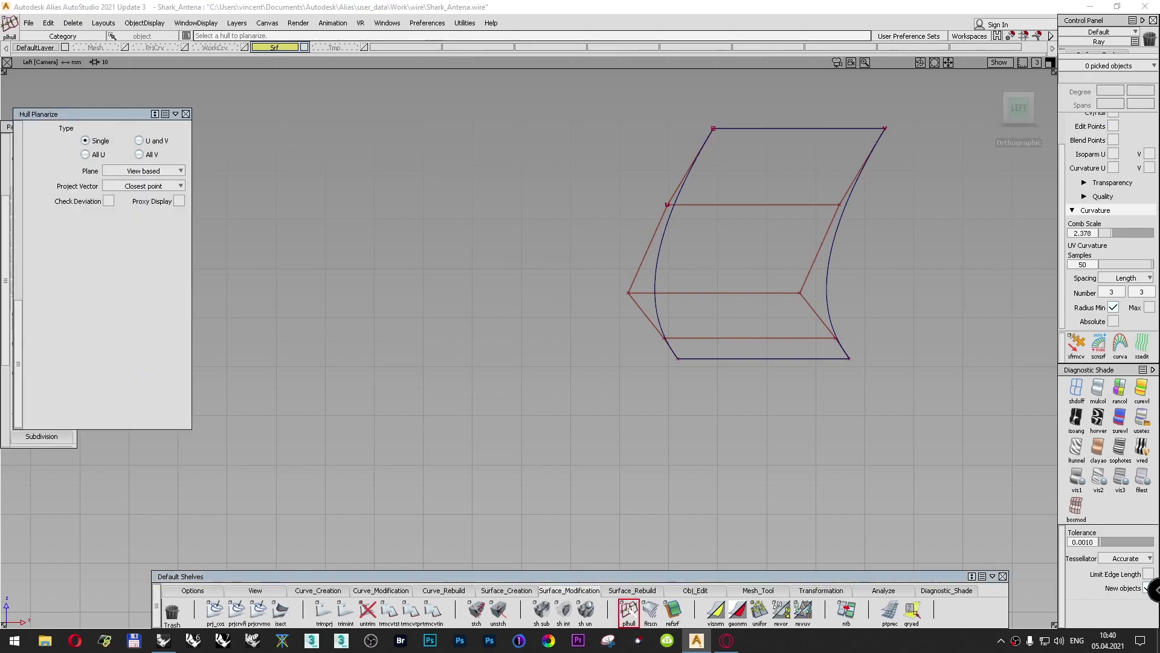
left_click_drag(119, 115, 277, 122)
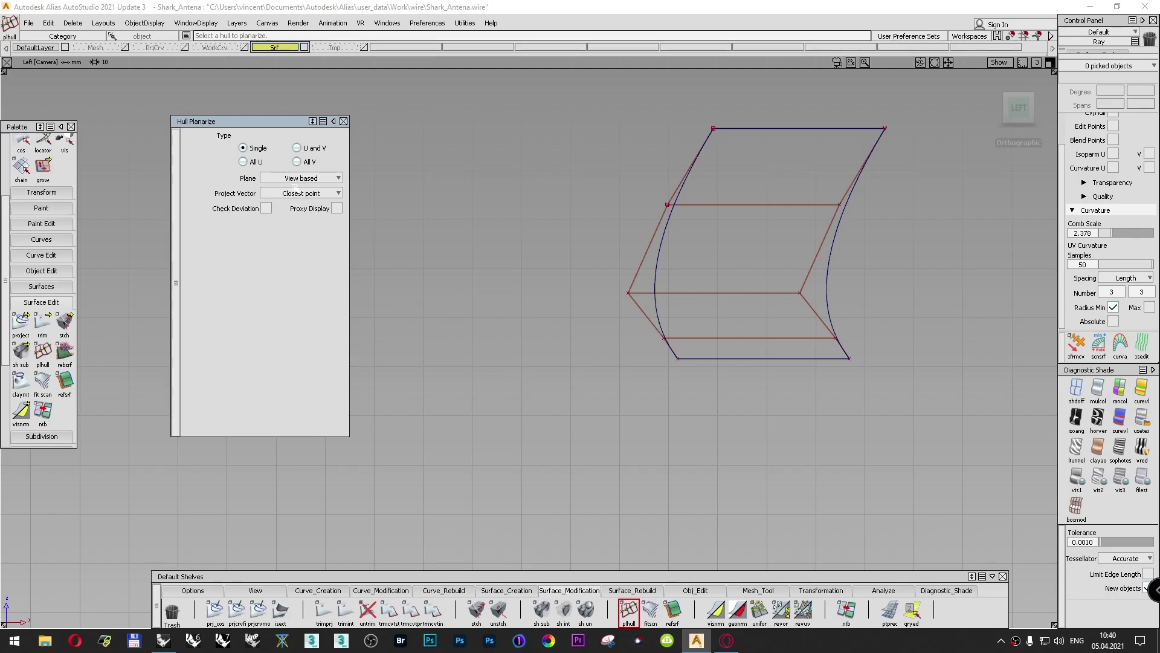
left_click(663, 240)
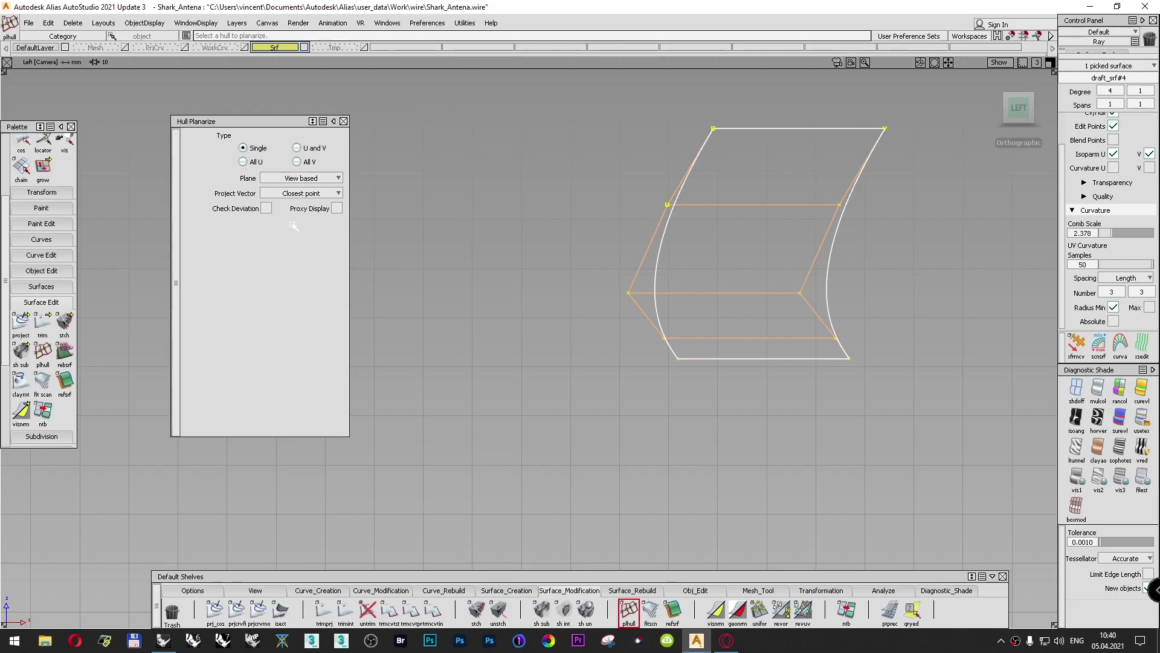
left_click(261, 149)
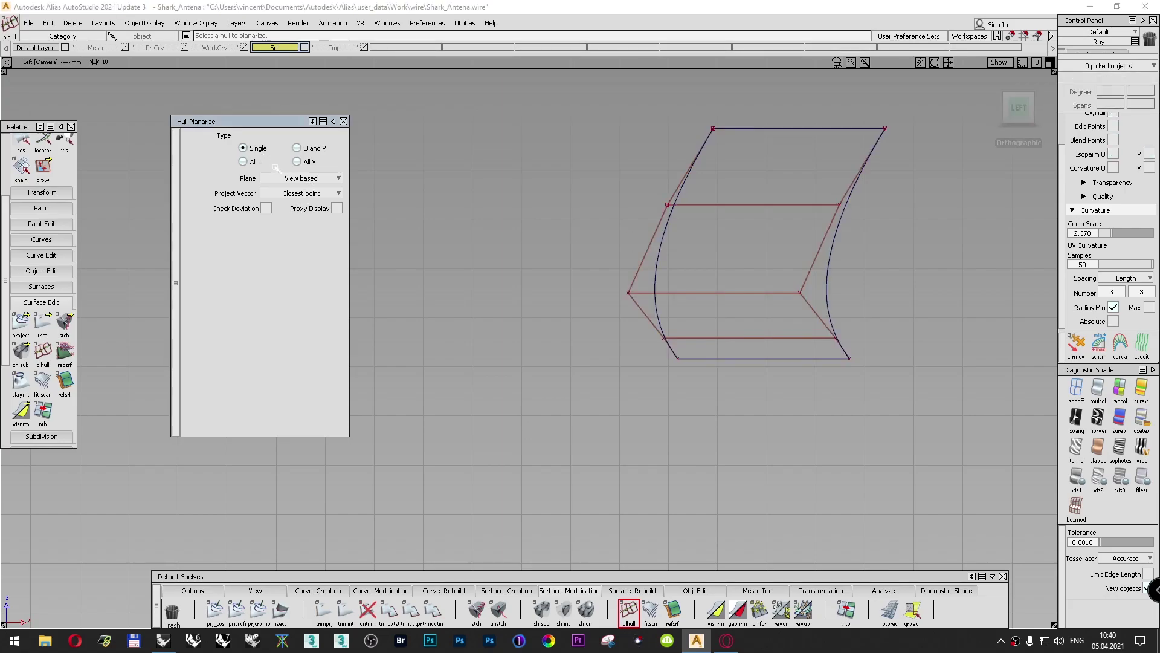
Step: Try planarizing the rear draft surface's hull with the plane set to Best fit
left_click(301, 177)
left_click(301, 193)
left_click(685, 189)
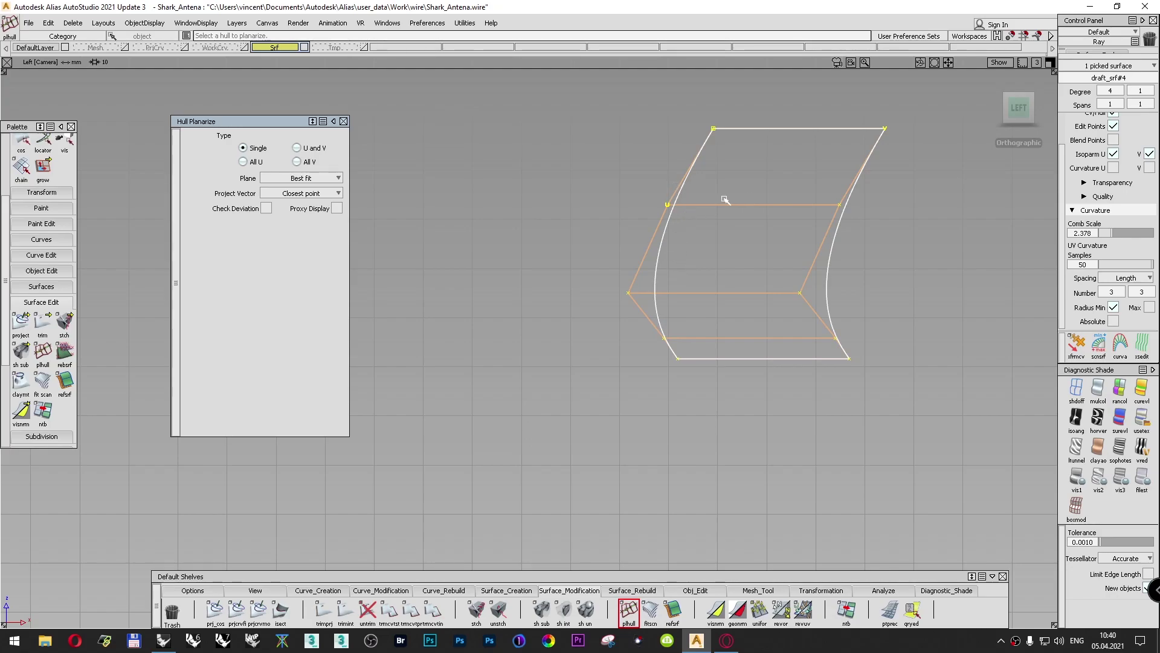
left_click_drag(552, 192, 554, 168, "ctrl+shift")
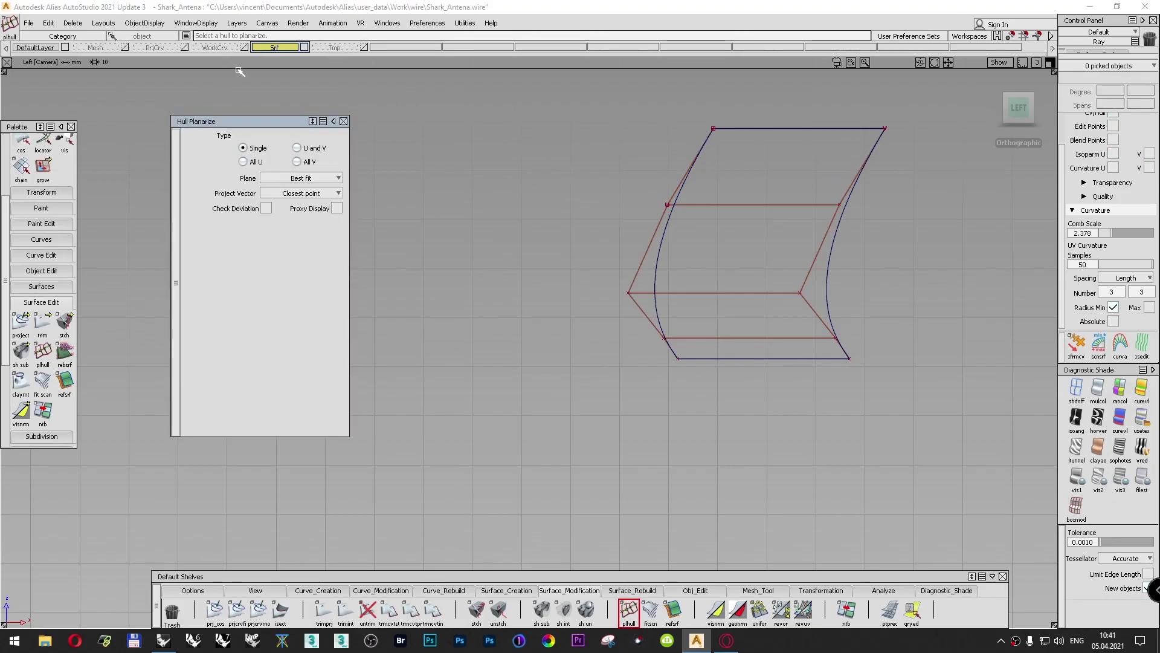
Step: Make all hidden objects visible again around the rear draft surface
left_click(213, 590)
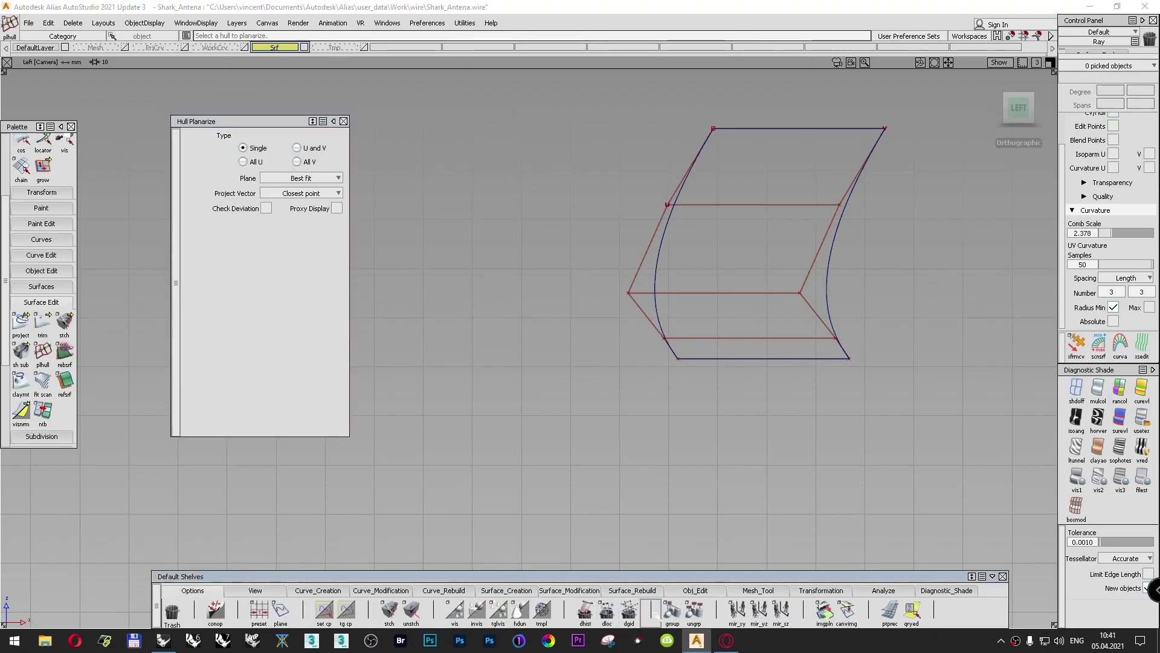
left_click(455, 610)
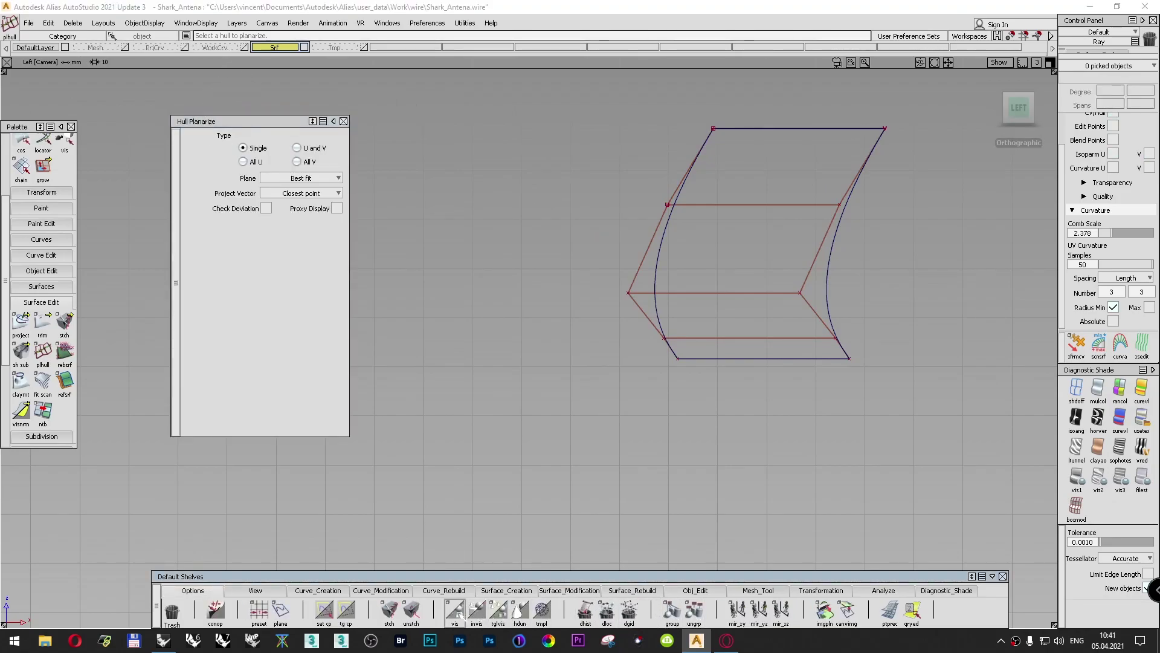
left_click(622, 290)
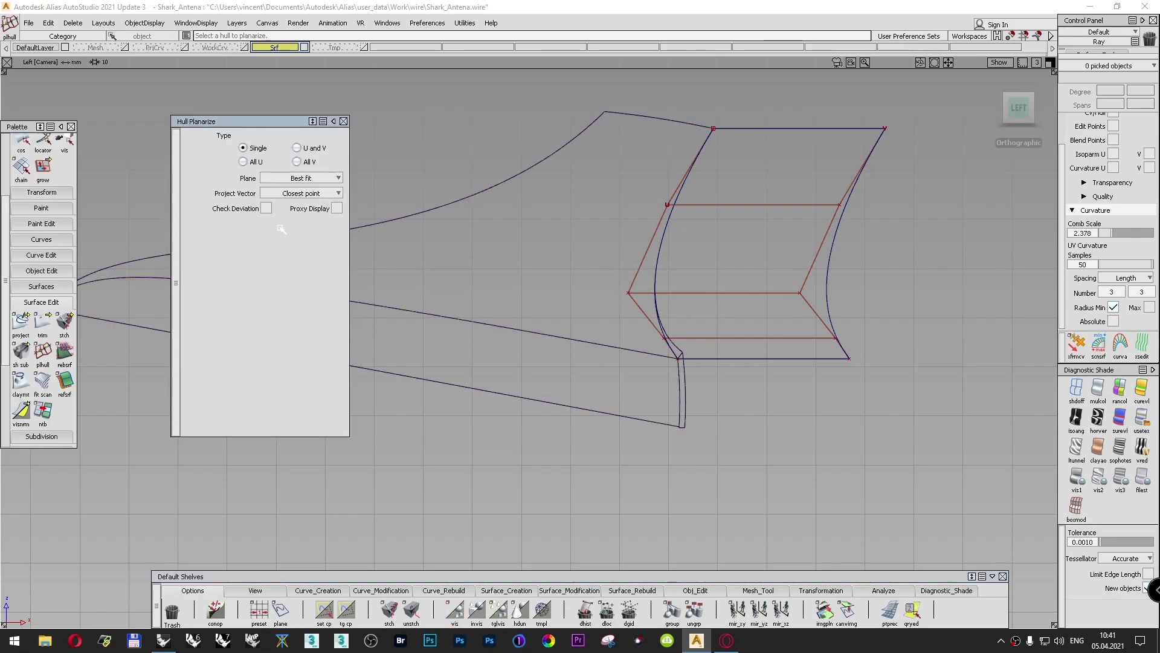
Step: Try the Single Hull Planarize on draft_srf#4 with the other antenna surfaces displayed
left_click(671, 217)
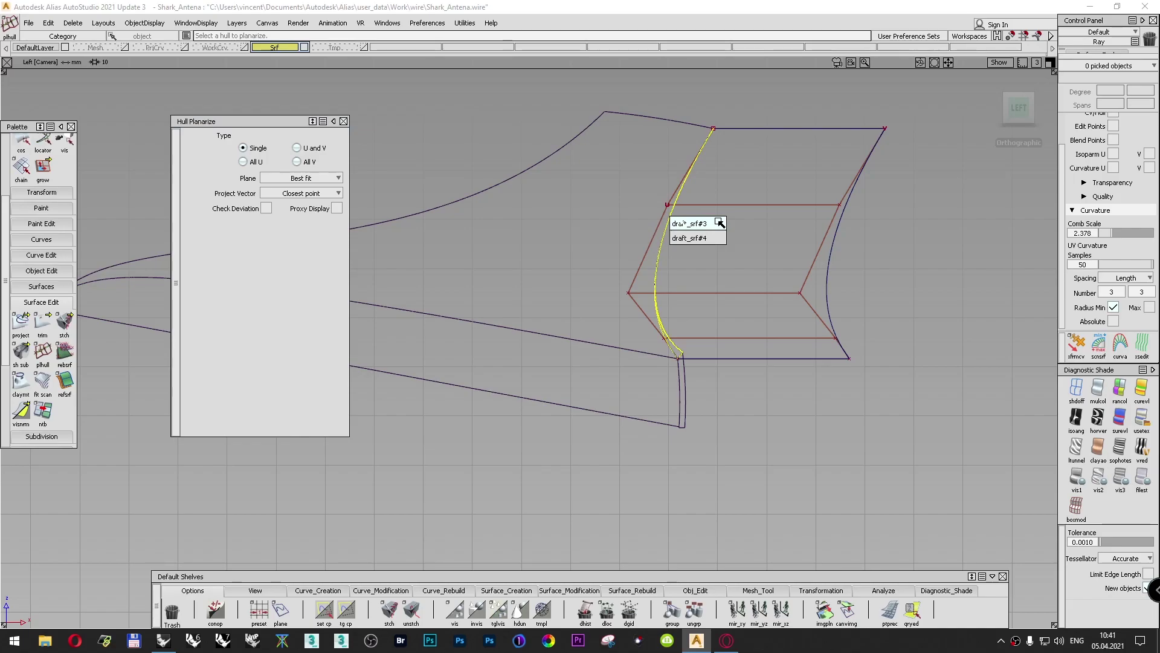
left_click(694, 238)
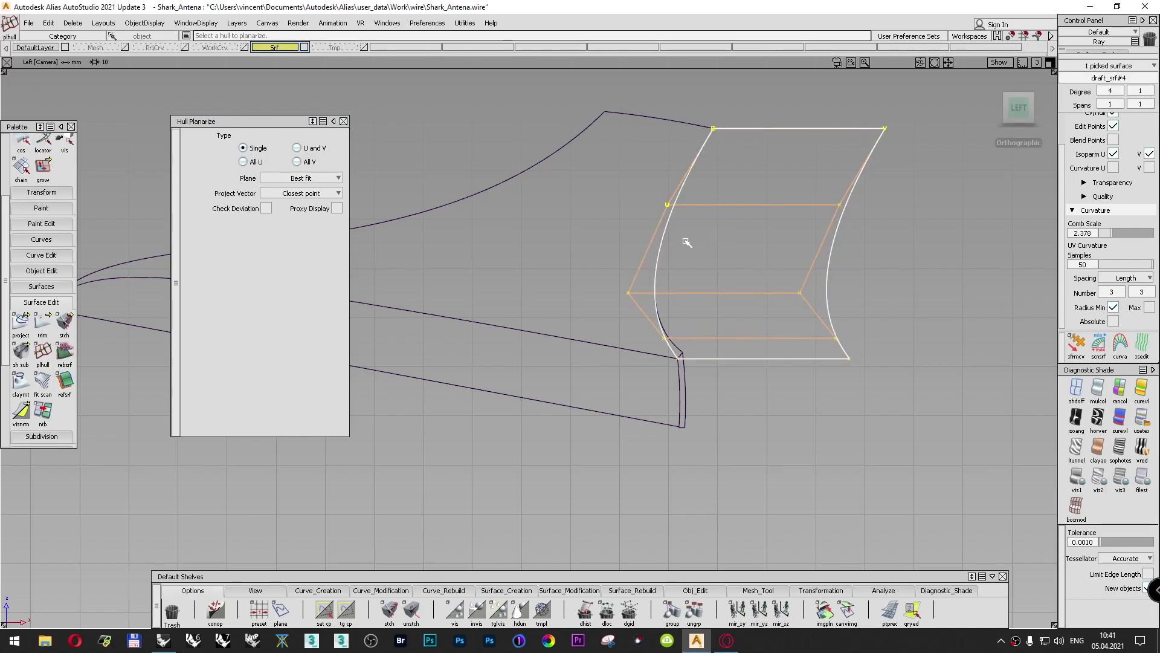
left_click(250, 148)
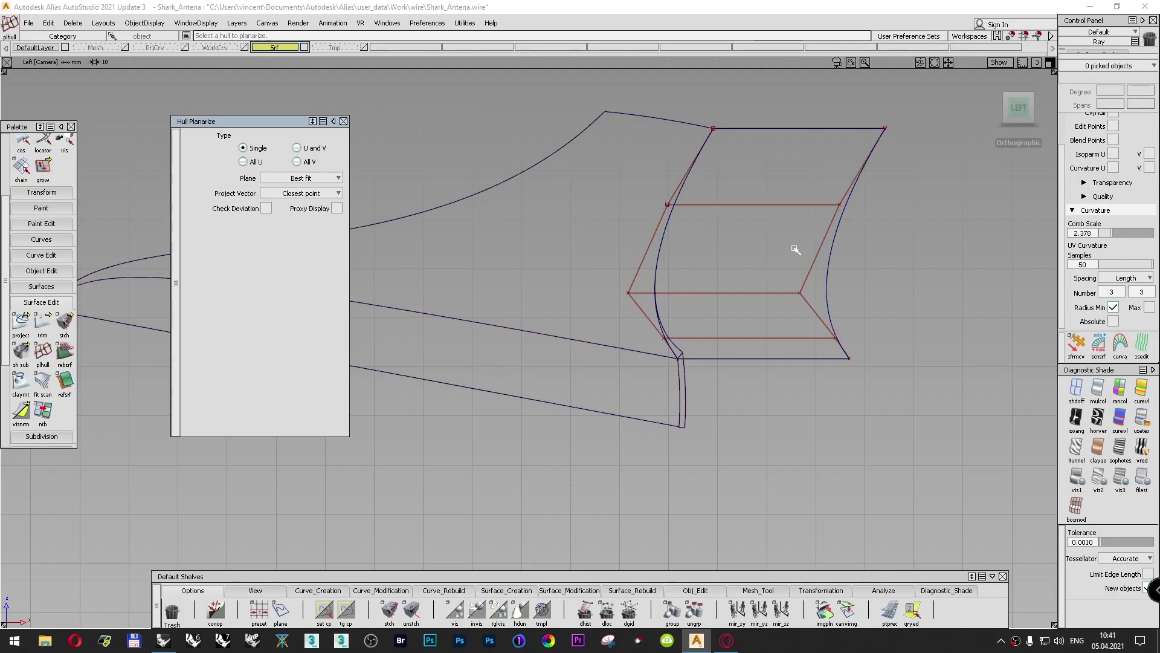
Step: Select the rear draft surface, reduce its U degree to 2 and accept the change
left_click_drag(874, 253, 879, 279, "ctrl+shift")
left_click(841, 227)
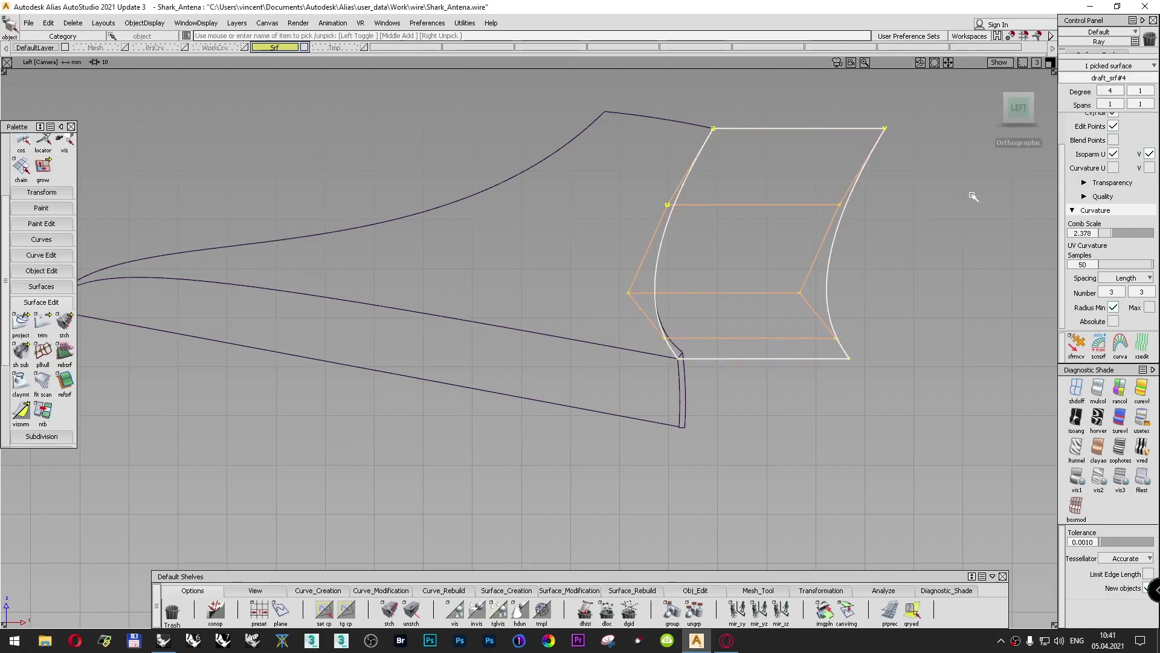
left_click(1121, 91)
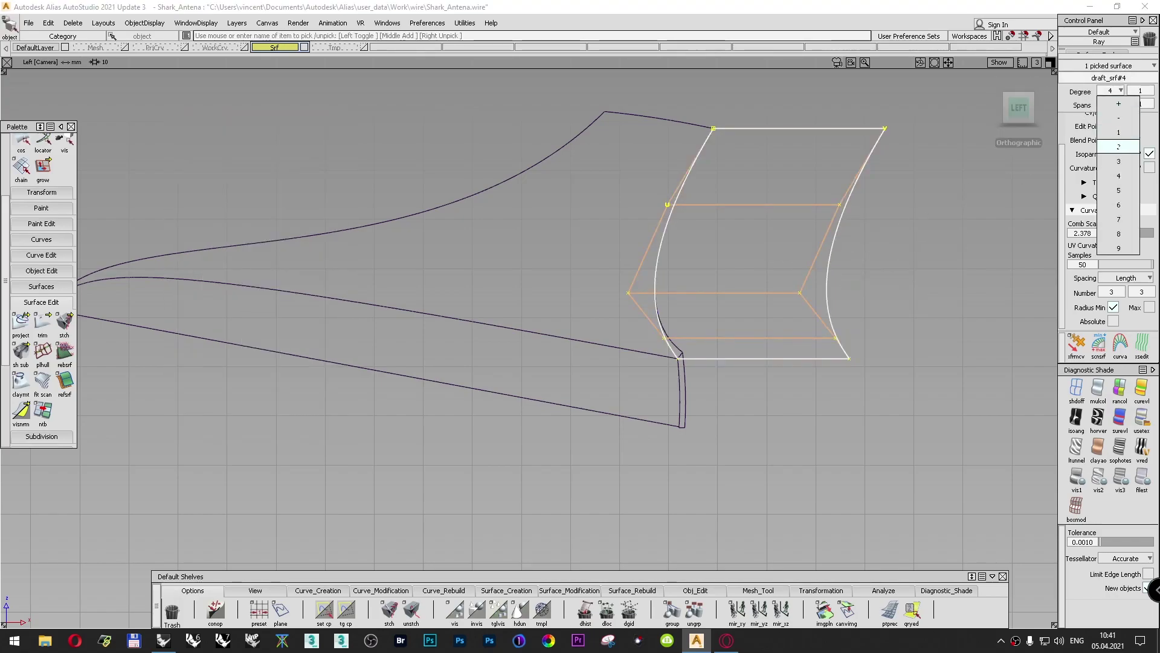
left_click(1118, 147)
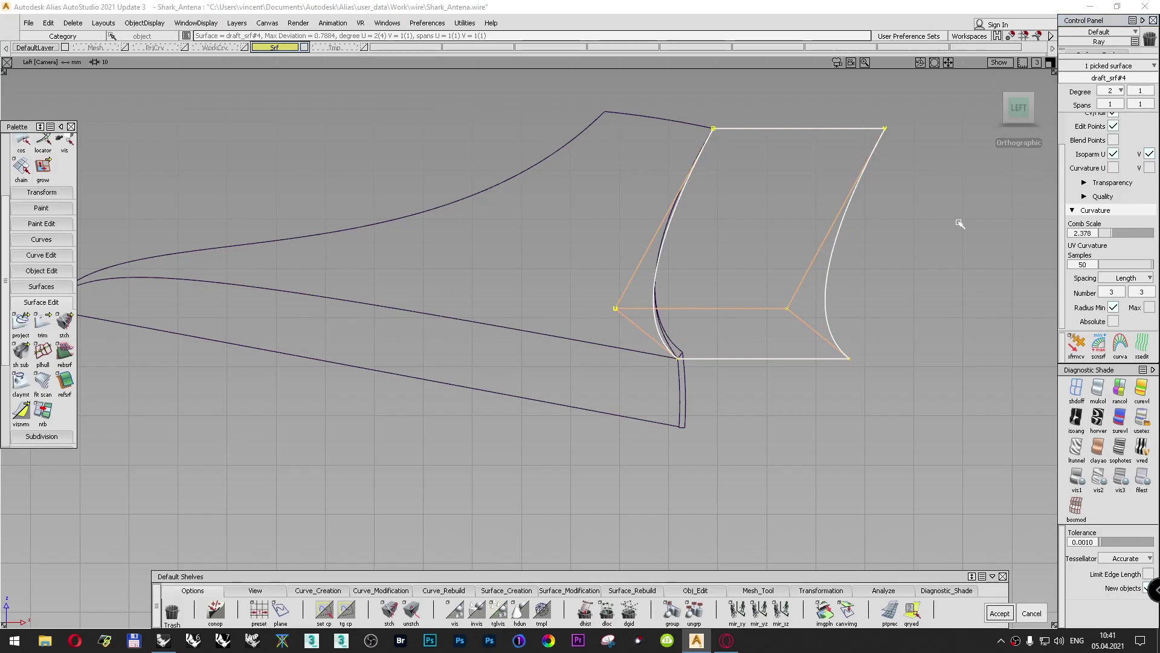
left_click(959, 223)
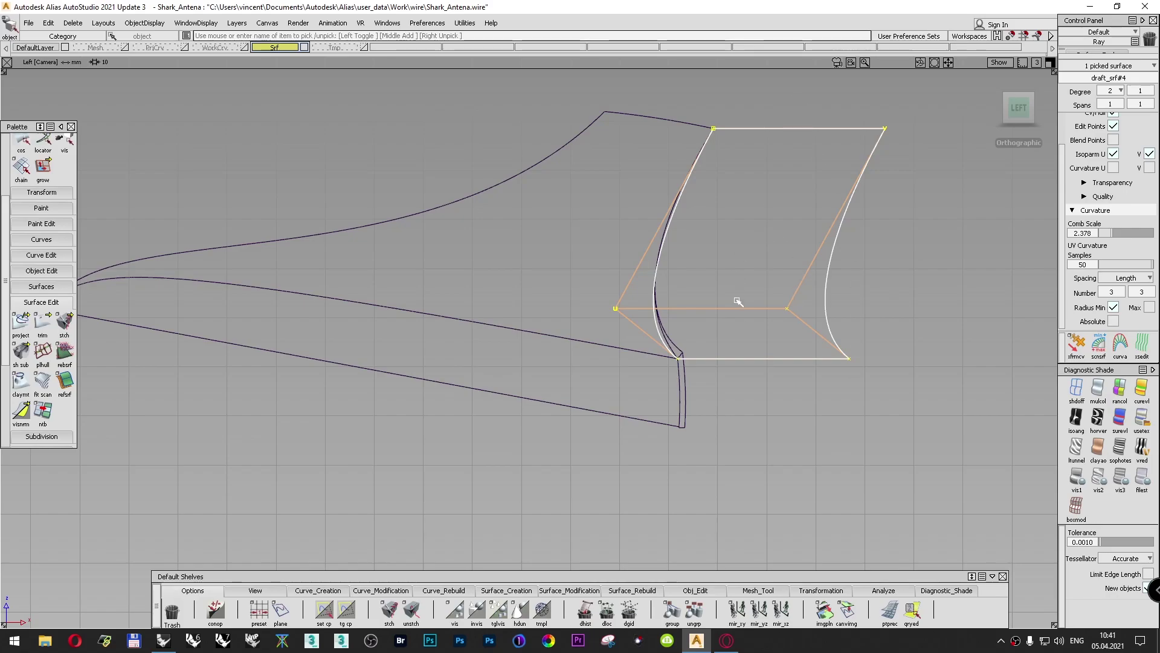
Step: Clear the selection and try Hull Planarize on the degree-2 rear draft surface, choosing draft_srf#4
left_click_drag(921, 290, 922, 264, "ctrl+shift")
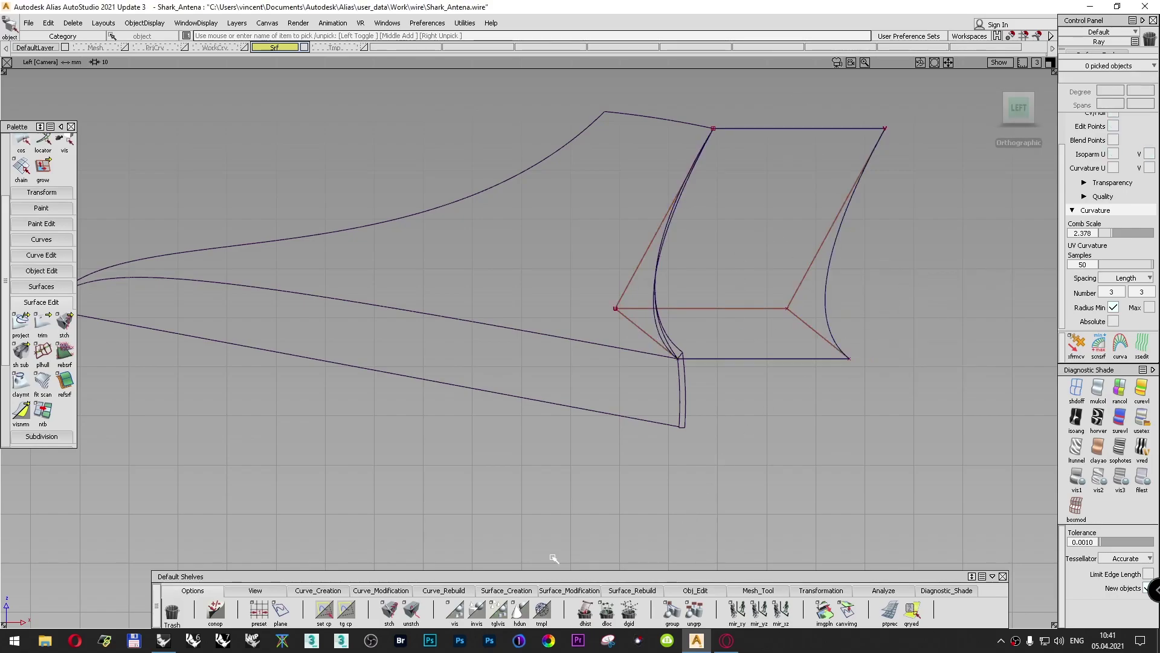
left_click(568, 591)
double_click(629, 610)
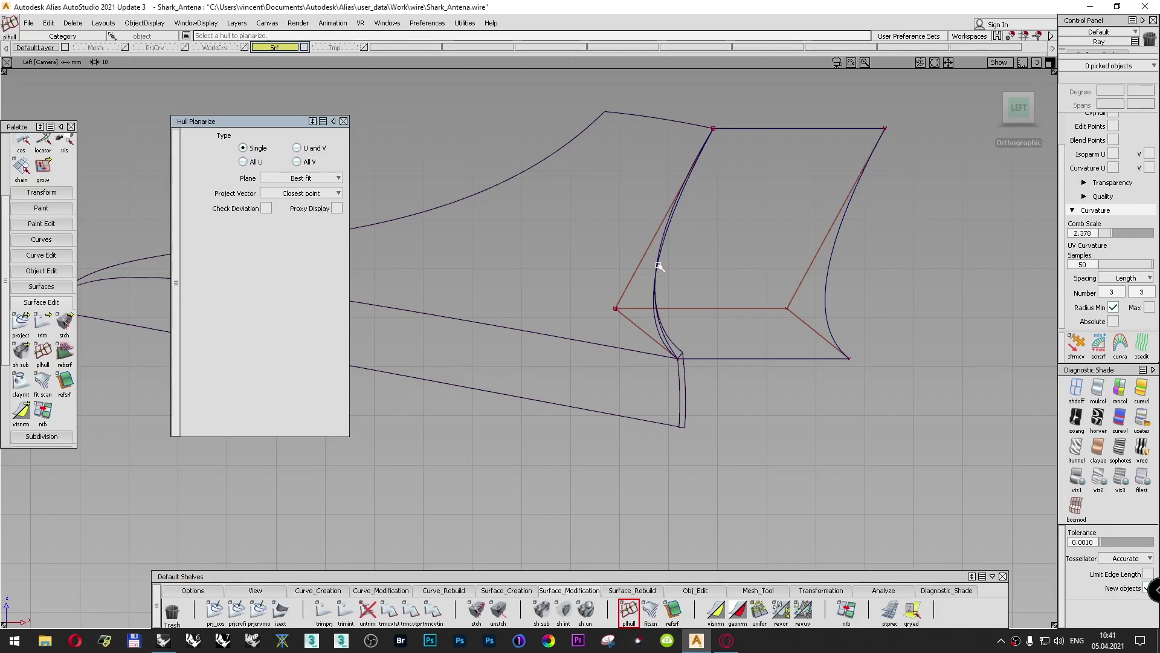
left_click(659, 266)
left_click(681, 285)
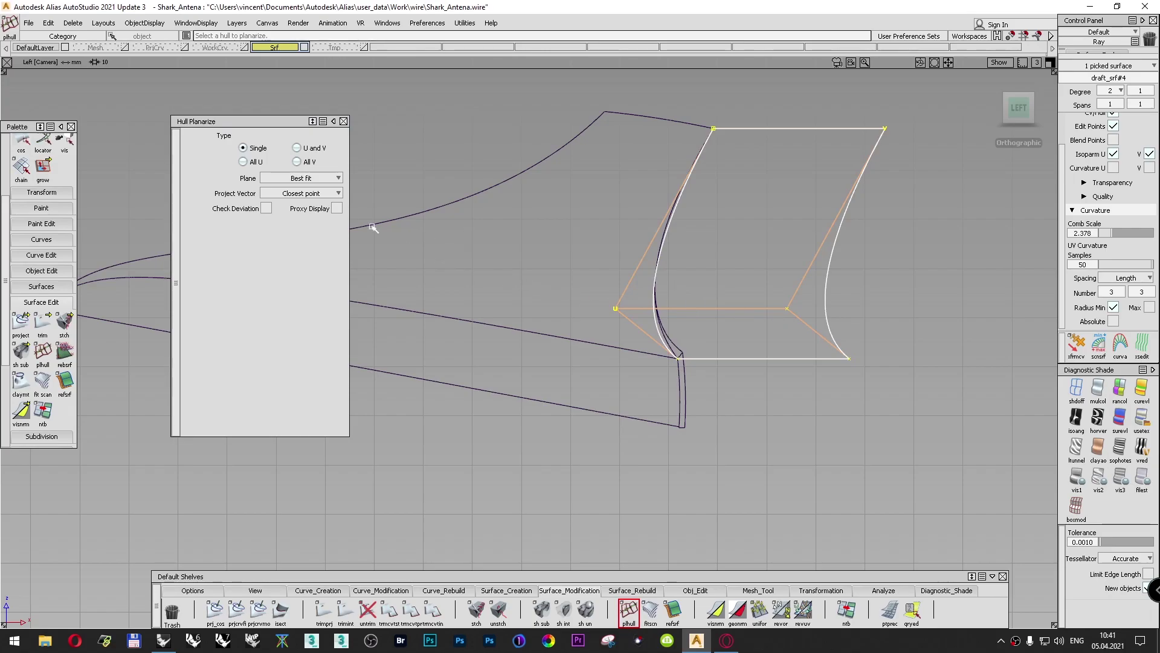
Step: Try the Adaptive and Closest boundary project vectors in Hull Planarize and set the plane to View based
left_click(312, 198)
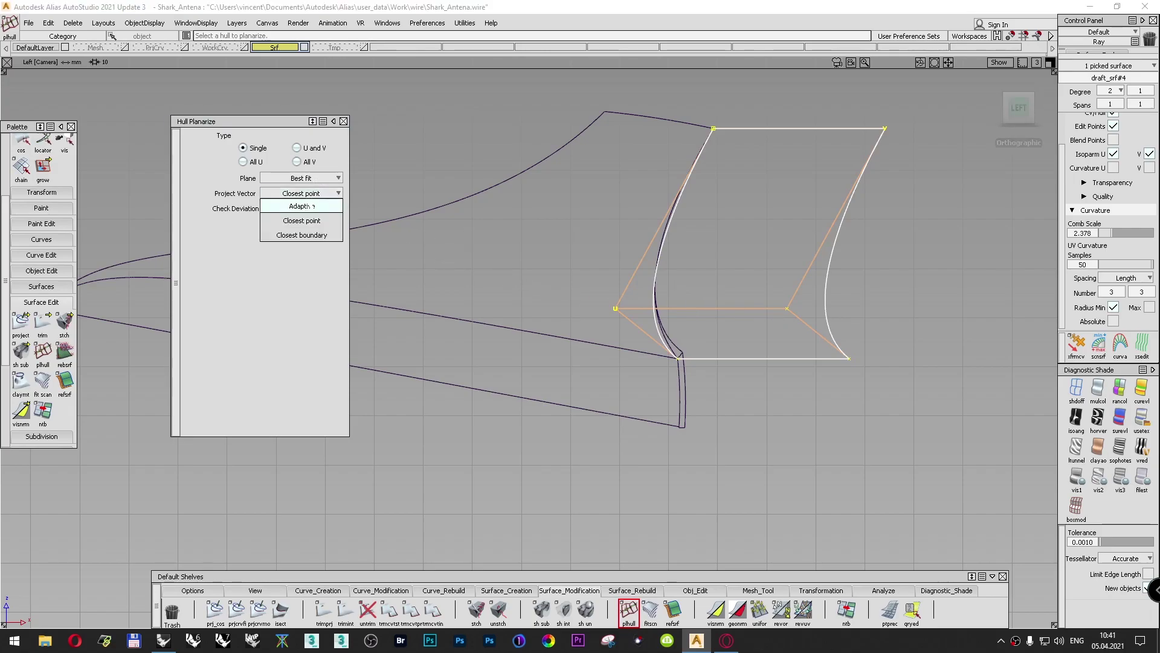
left_click(312, 209)
left_click(311, 193)
left_click(309, 235)
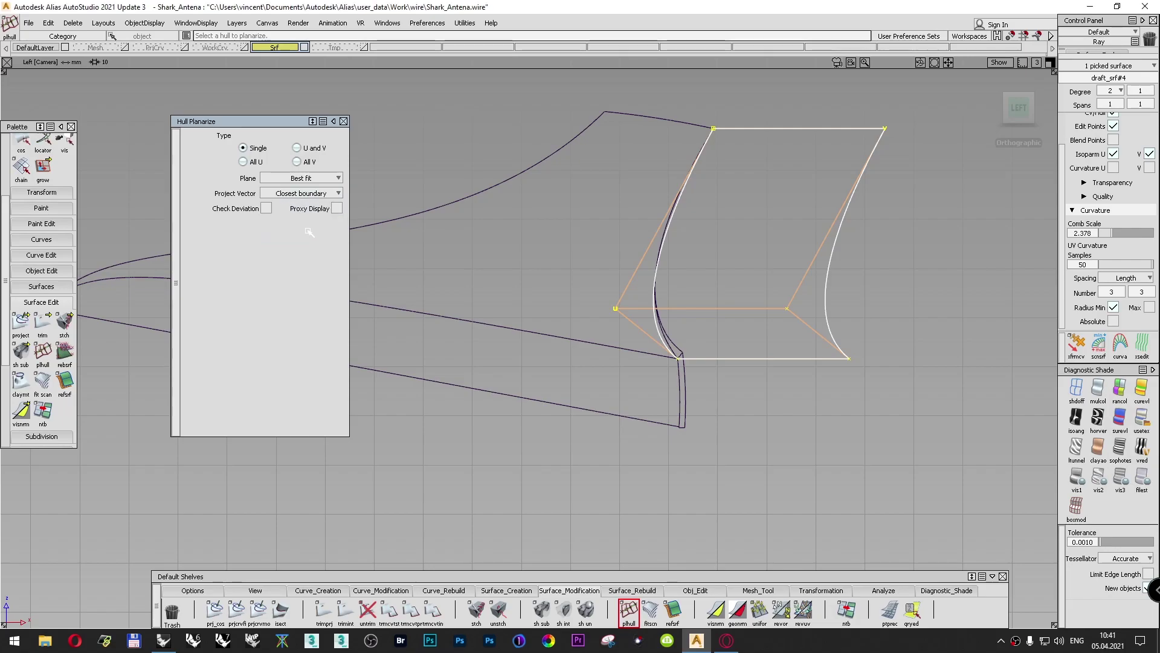
left_click(309, 195)
left_click(316, 206)
left_click(308, 179)
left_click(307, 205)
Step: Try the U and V and All V types in Hull Planarize, returning to Single
left_click(296, 148)
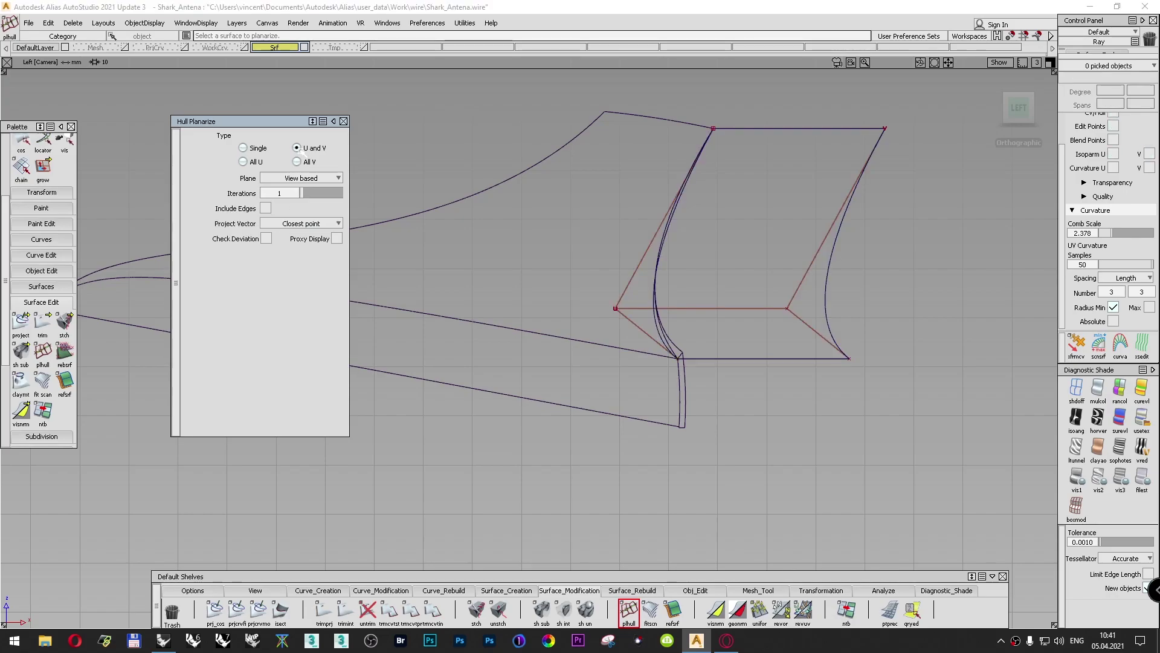
left_click(296, 162)
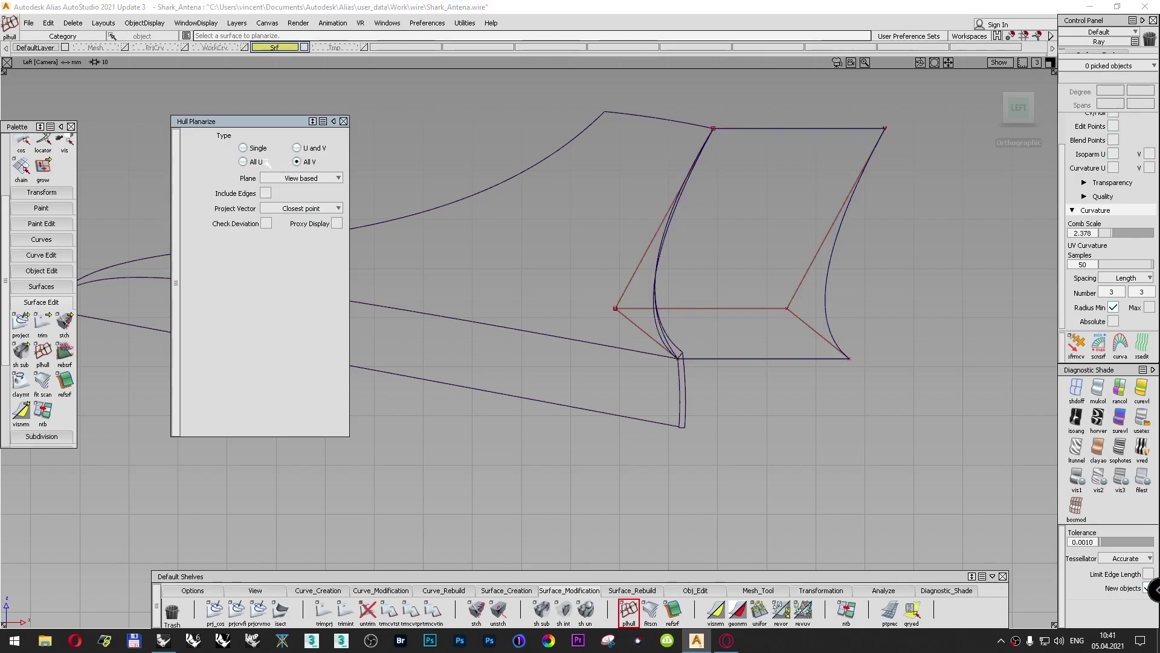
left_click(252, 149)
Step: Planarize the rear draft surface's middle hull with the Best fit plane and check its deviation
left_click(308, 178)
left_click(305, 190)
left_click(622, 305)
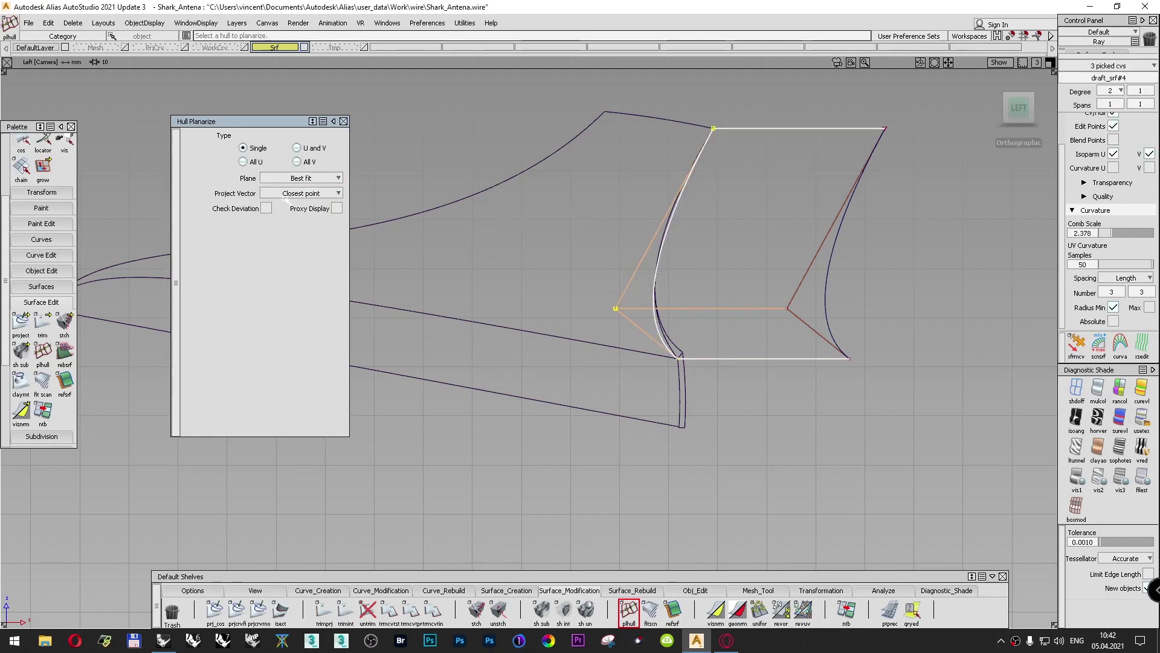
left_click(266, 208)
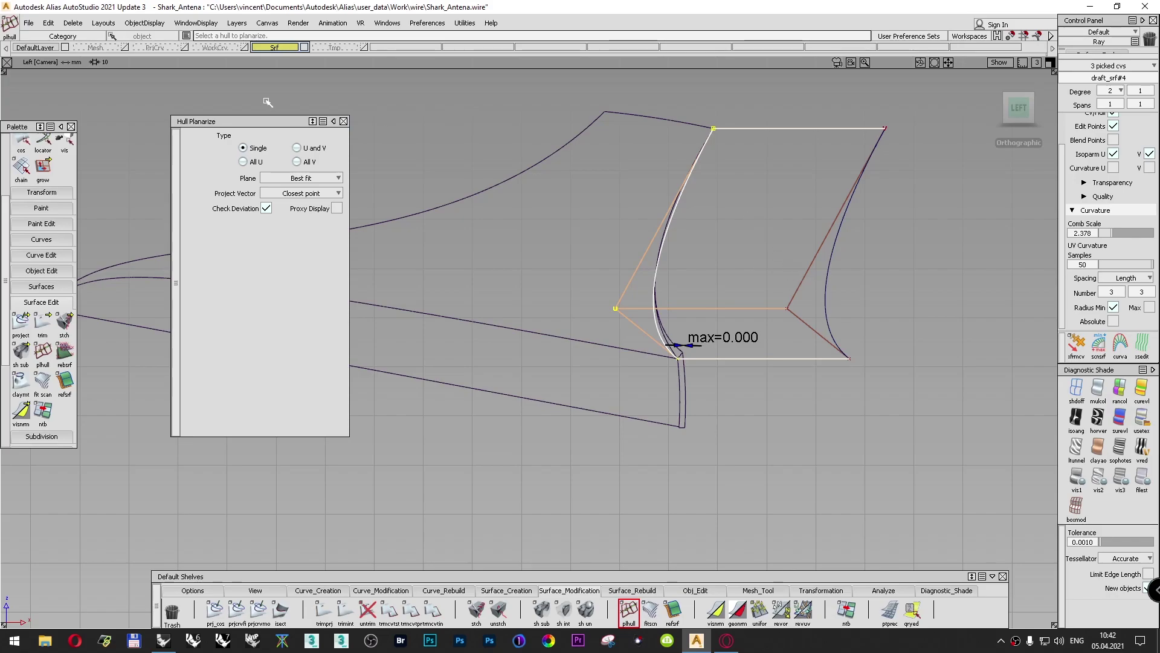
left_click(313, 122)
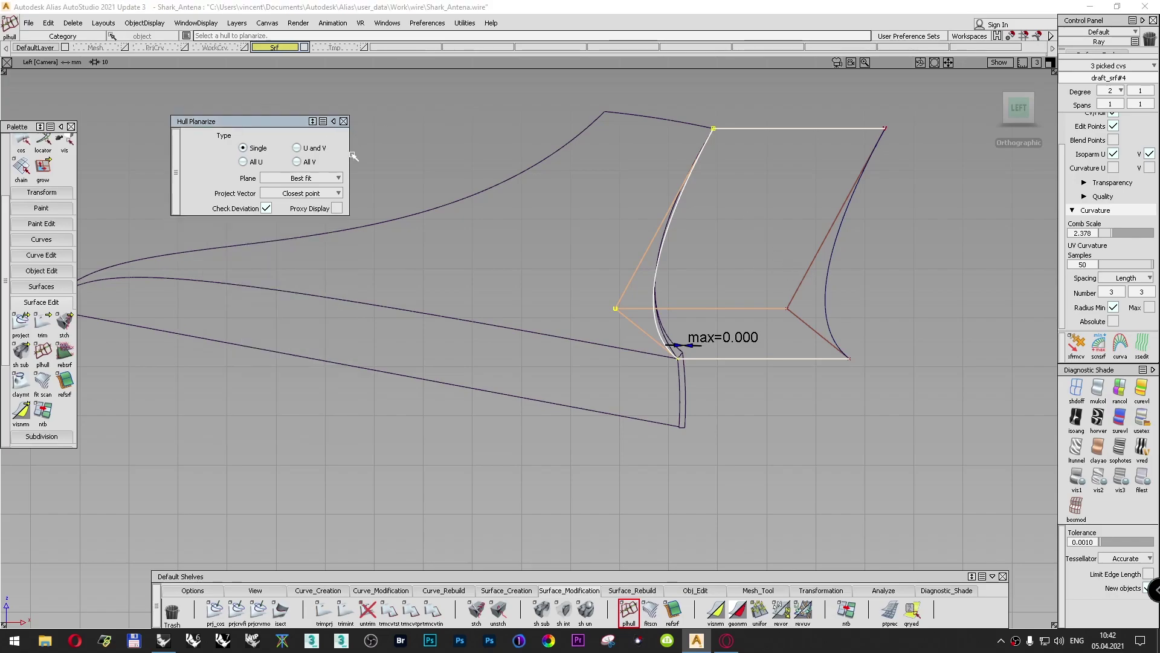
Step: Select the rear draft surface and delete it
mouse_move(786, 111)
left_mouse_down("ctrl+shift")
mouse_move(789, 85)
mouse_move(789, 115)
left_mouse_up("ctrl+shift")
left_click(849, 179)
key("Delete")
key("Return")
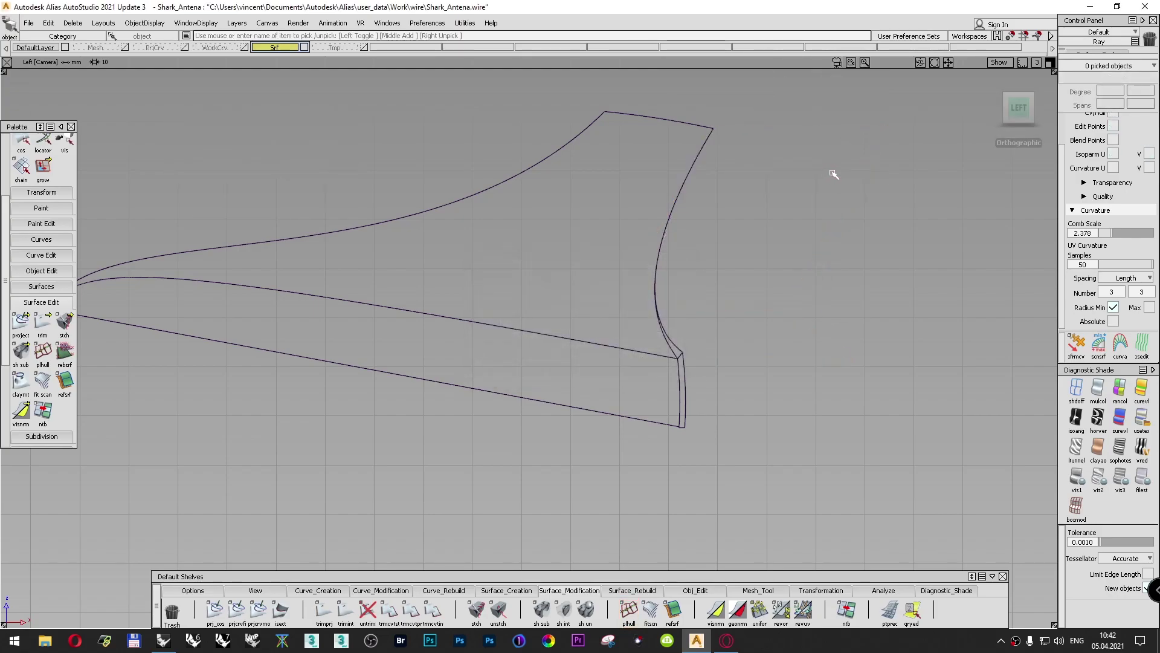
Step: Show the WorkCrv layer, assign the rear edge curve fit_curve#2 to the Srf layer and clear the selection
left_click_drag(782, 236, 601, 272, "alt+shift")
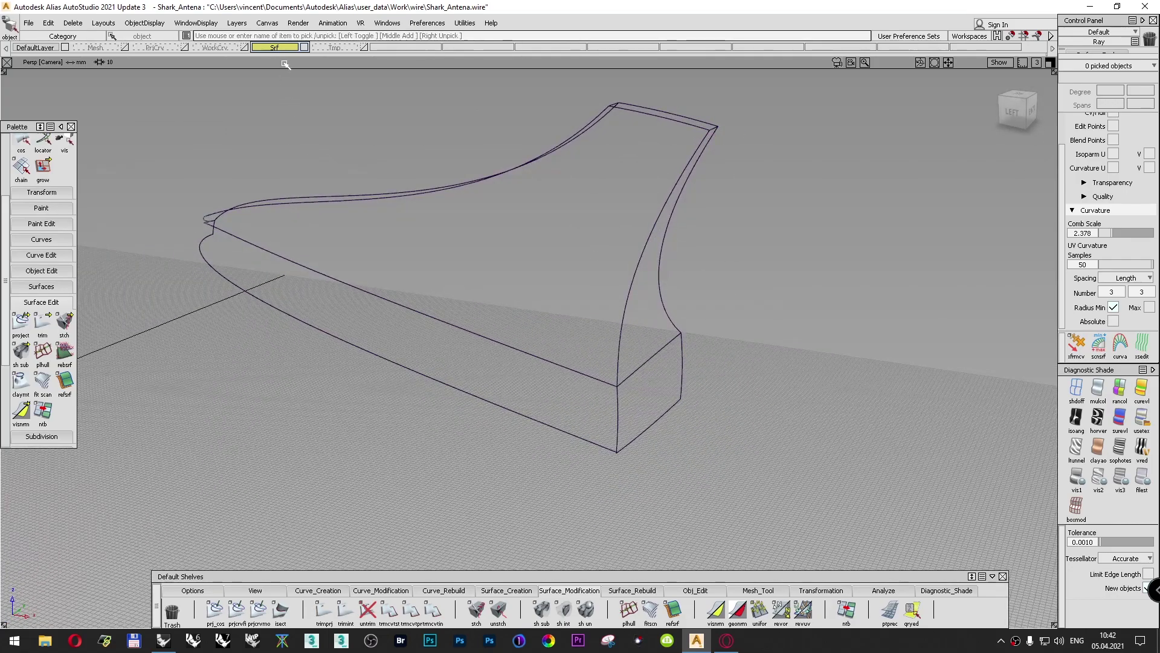
left_click(243, 47)
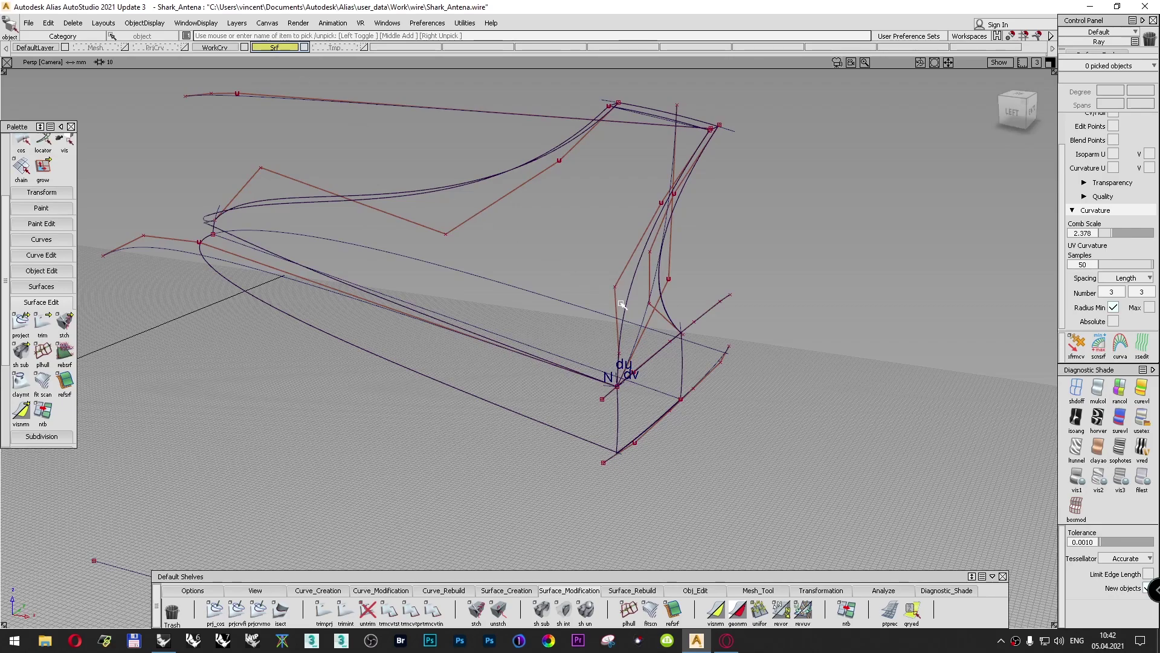
left_click_drag(792, 260, 639, 263, "ctrl+shift")
left_click(640, 264)
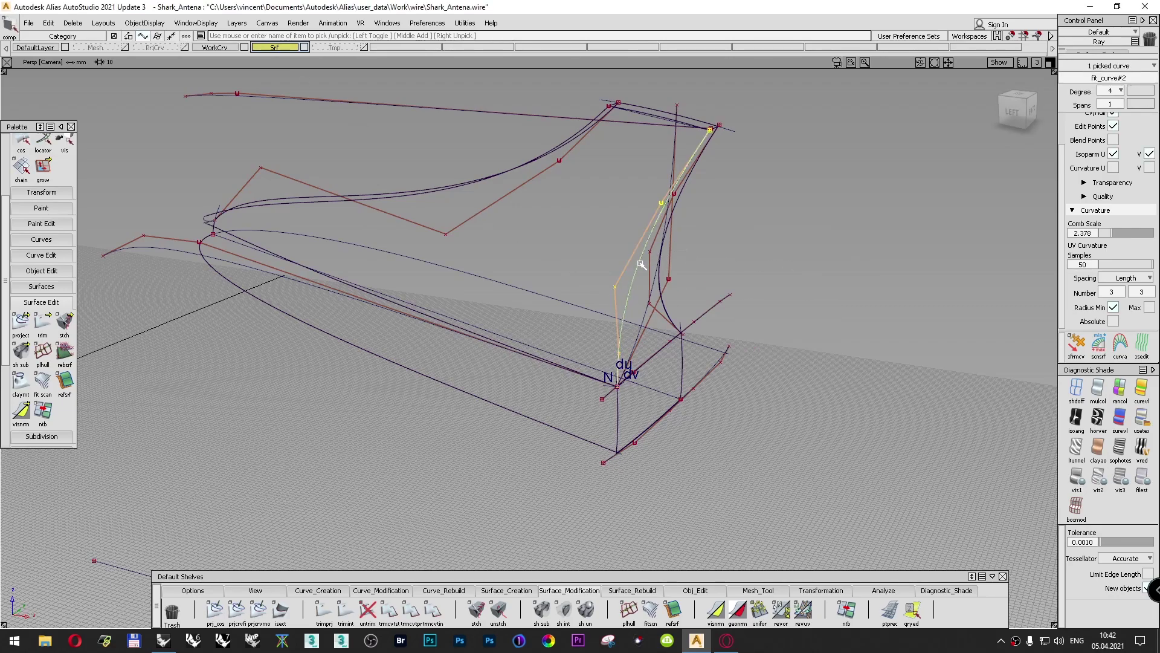
right_click(327, 49)
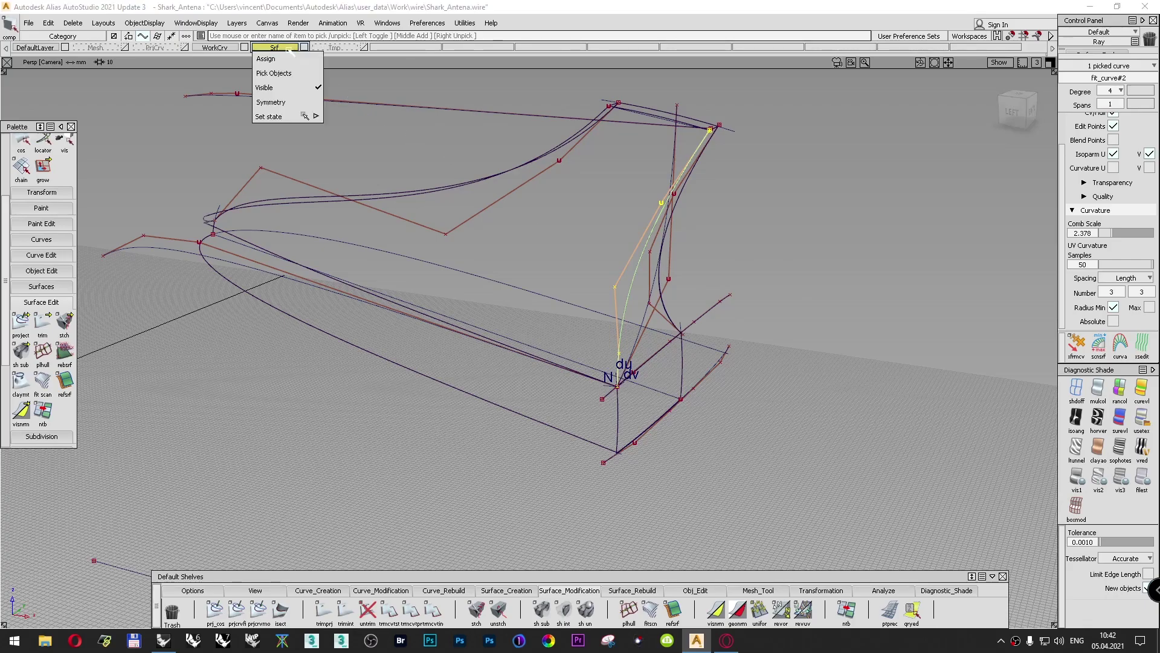
left_click(278, 57)
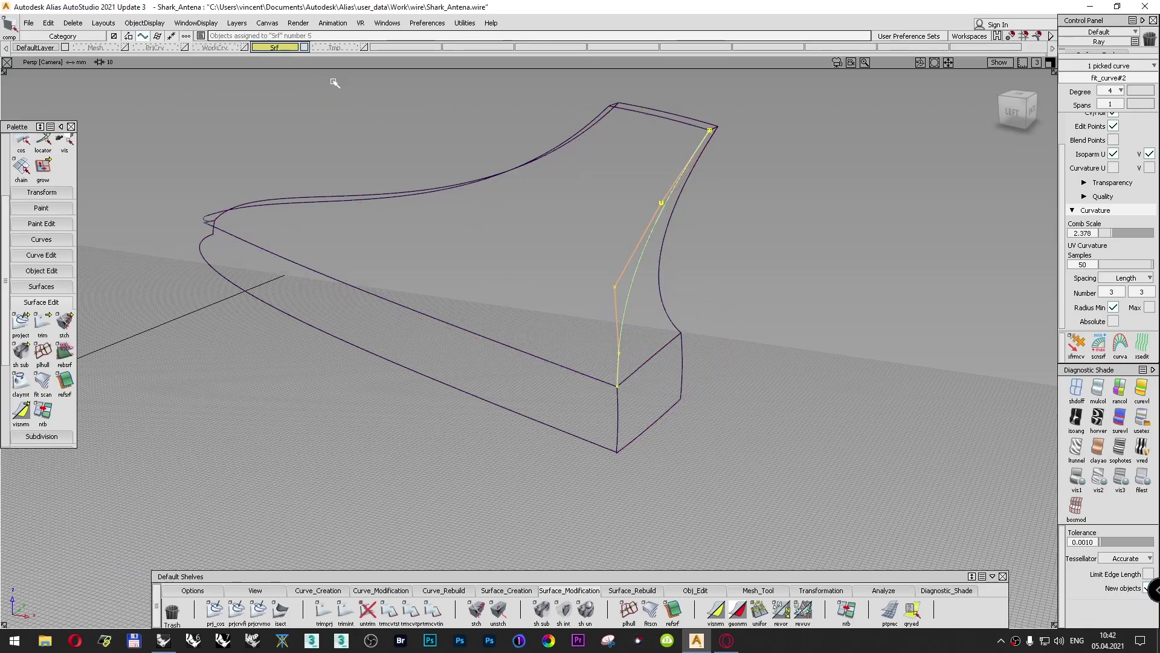
left_click_drag(806, 267, 828, 226, "ctrl+shift")
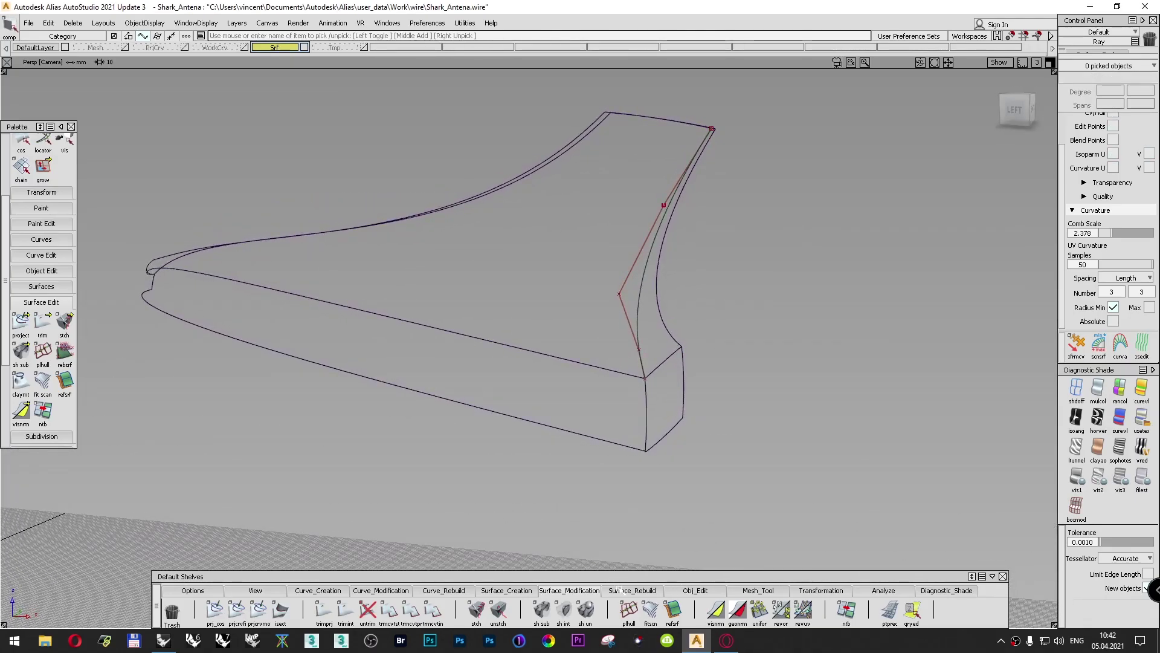
Step: Create a Multi-surface Draft from fit_curve#2 along X with length 35 and angle 0, and display its CVs and hulls
left_click(521, 592)
left_click(867, 610)
left_click(641, 282)
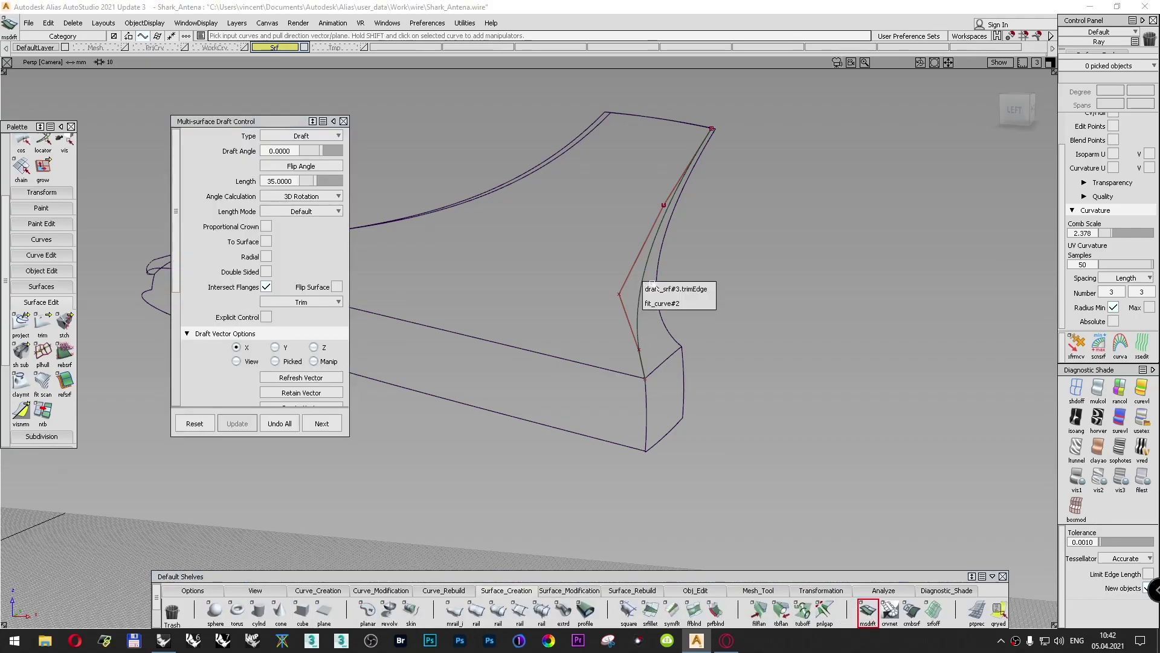
left_click(657, 303)
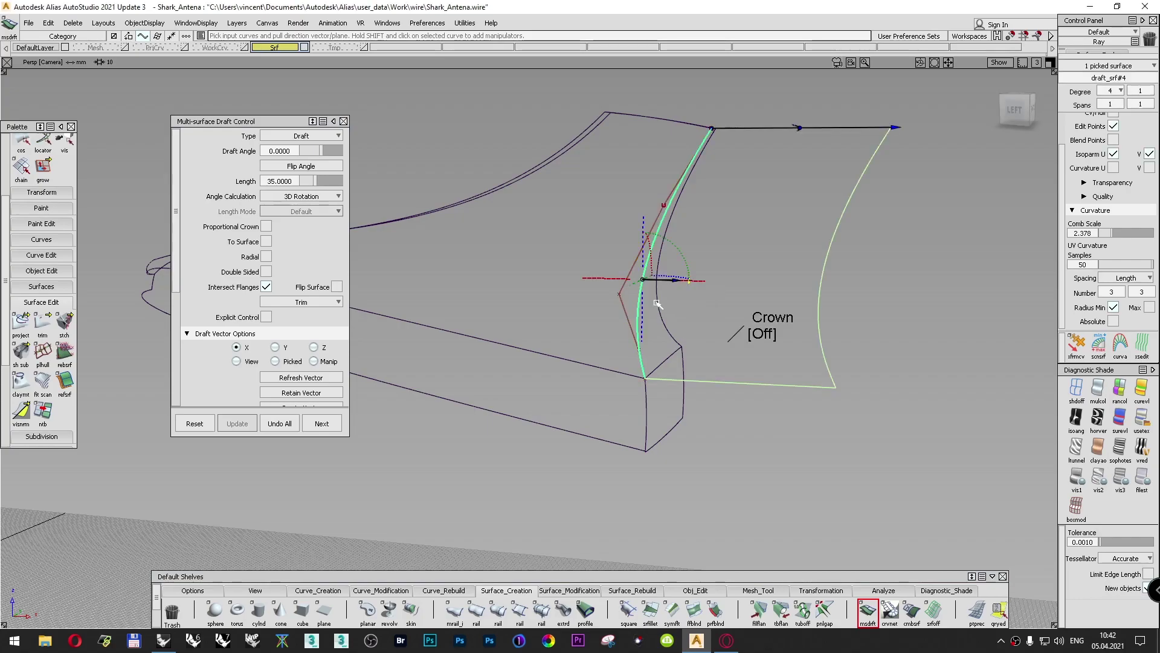
left_click(1015, 110)
scroll(1093, 167, "up", 2)
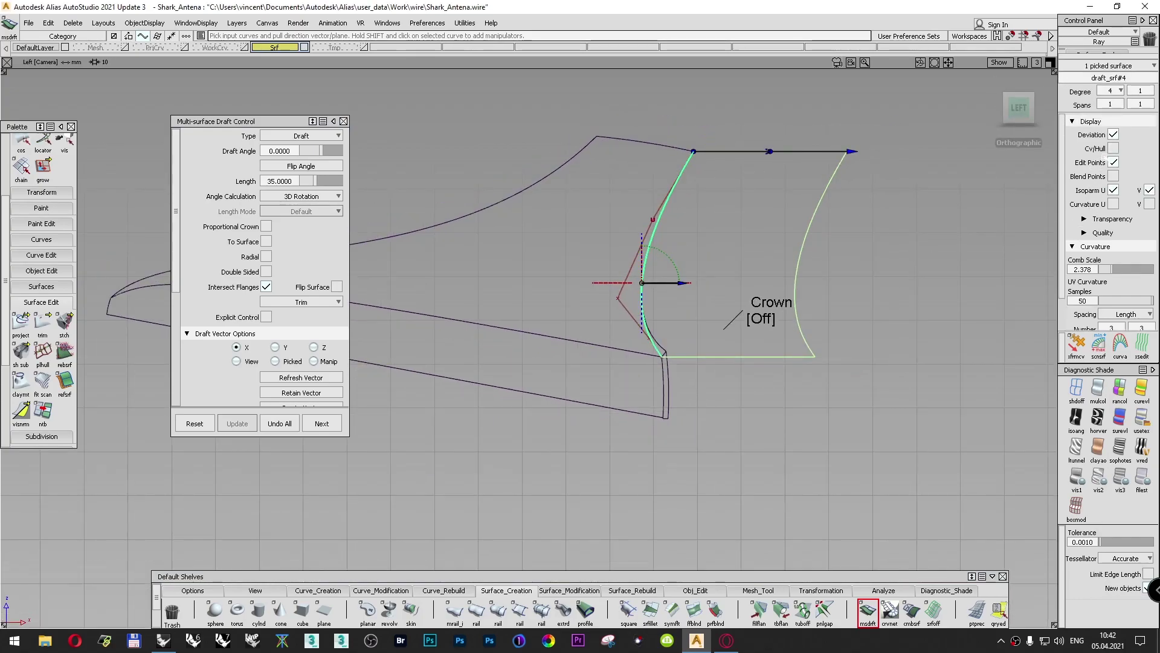
left_click(1112, 148)
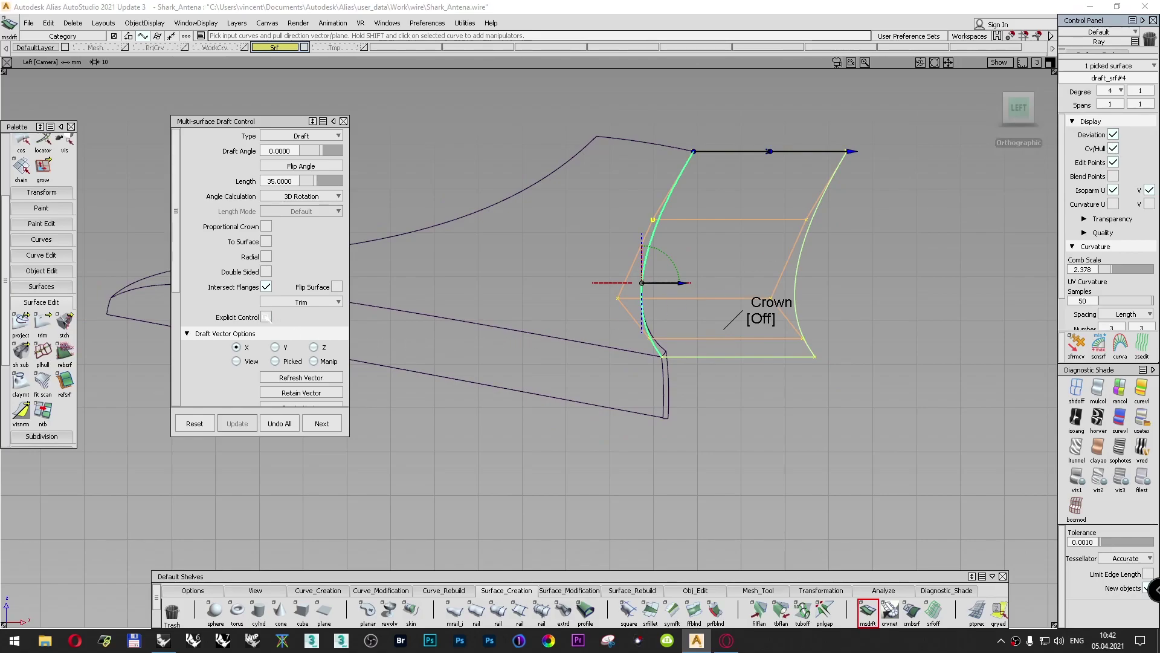
Step: Turn on Explicit Control for the draft, toggle Continuity Check, close the settings and clear the selection
left_click(266, 317)
left_click_drag(323, 350, 317, 349)
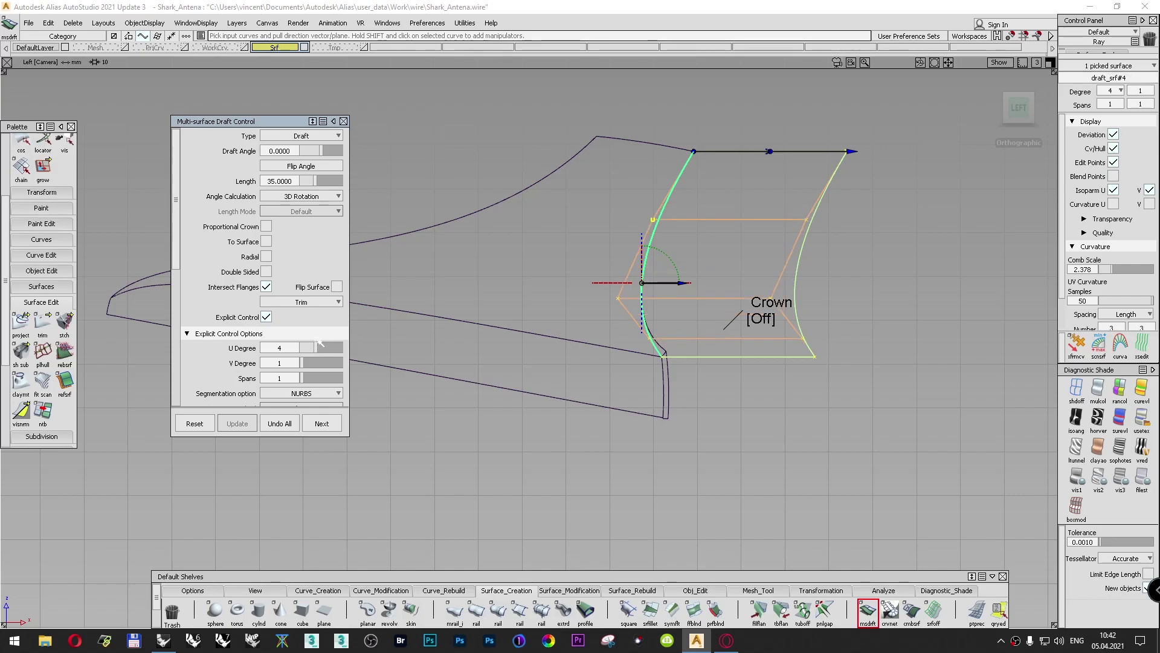
scroll(310, 371, "down", 3)
scroll(322, 369, "down", 4)
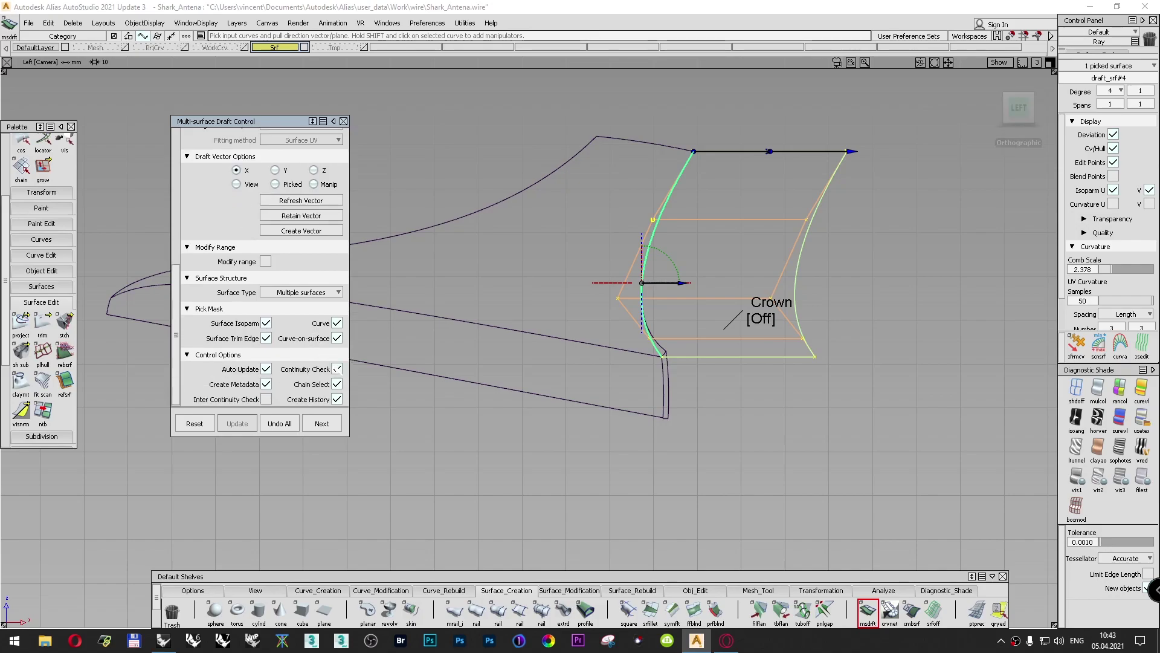
left_click(337, 369)
left_click(342, 121)
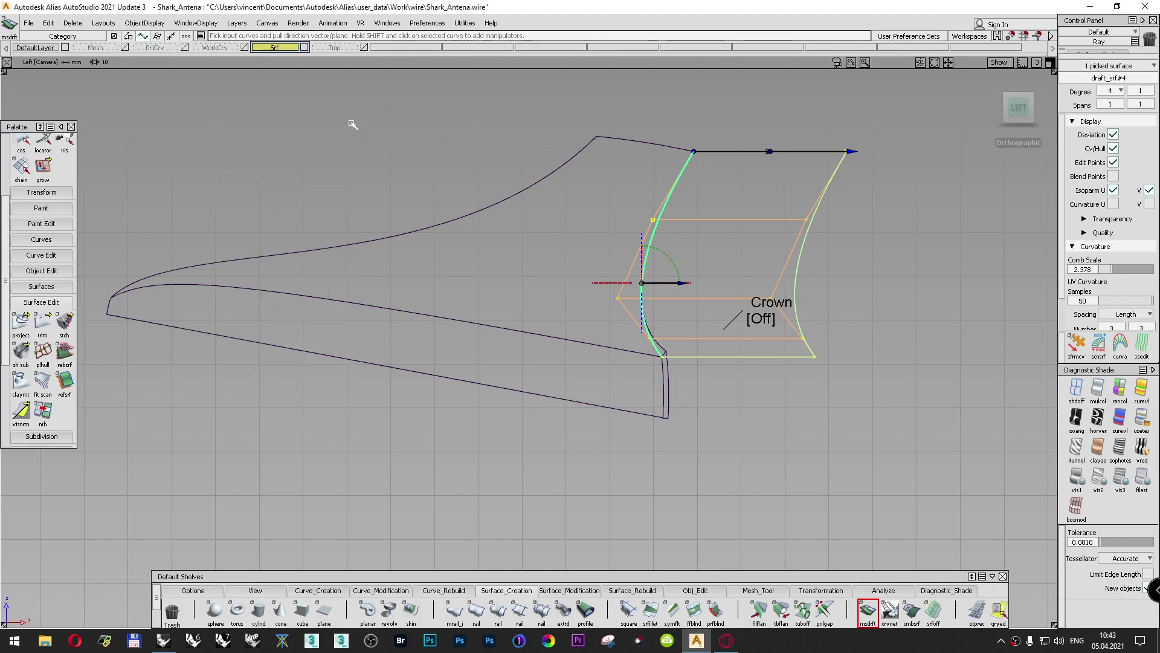
left_click_drag(757, 105, 759, 94, "ctrl+shift")
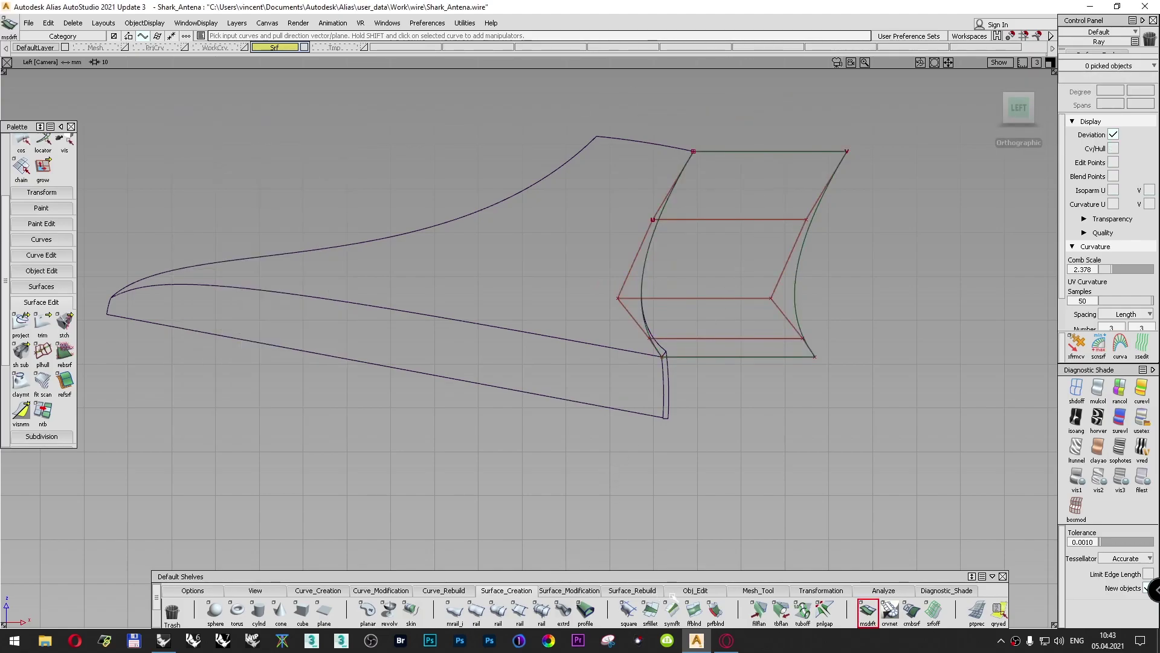
Step: Reopen the Hull Planarize options, enlarge the settings window and turn off Check Deviation
left_click(570, 591)
double_click(629, 611)
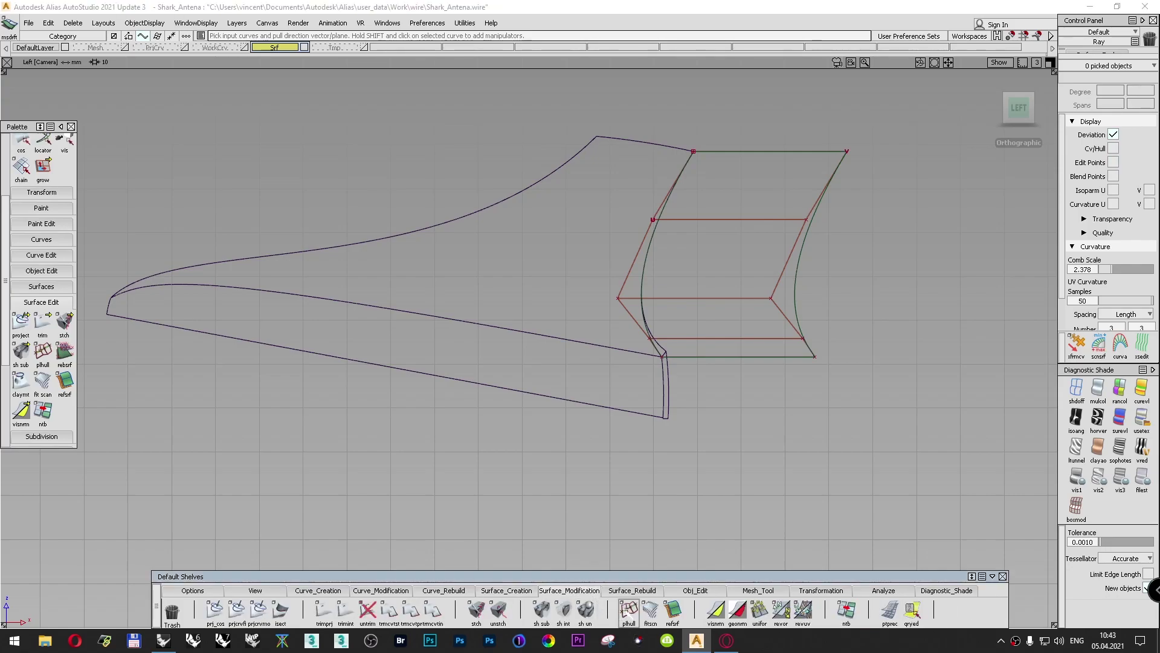
left_click_drag(279, 216, 279, 239)
left_click(265, 208)
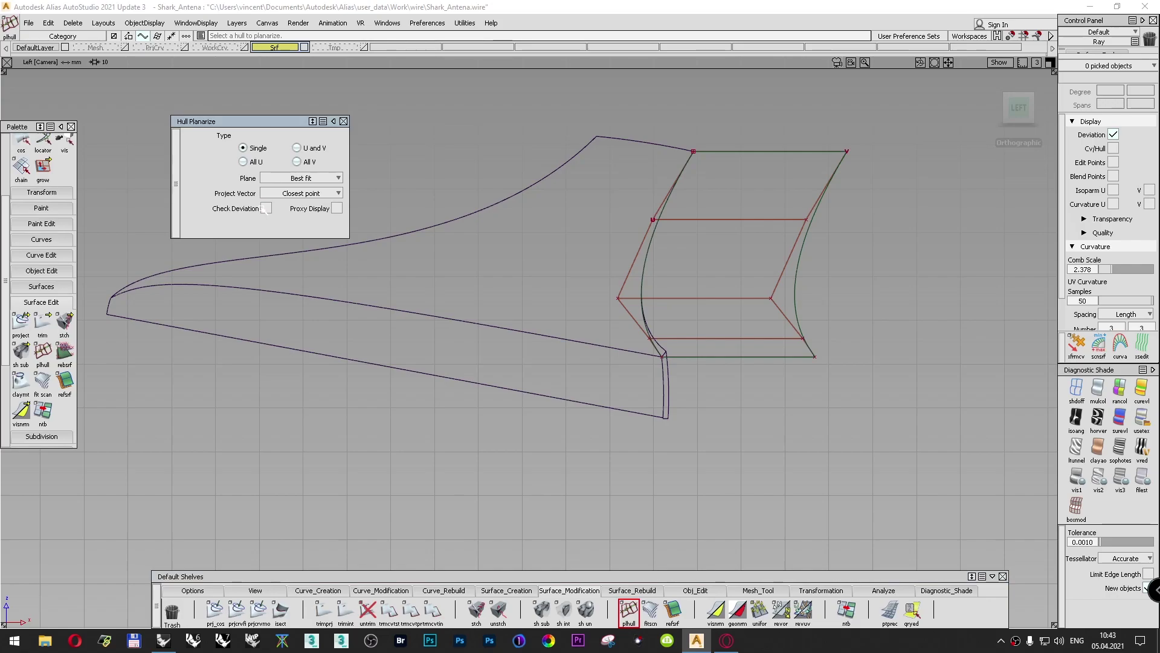
Step: Try the View based plane, return it to Best fit and pick the rear draft surface for Hull Planarize
left_click(279, 180)
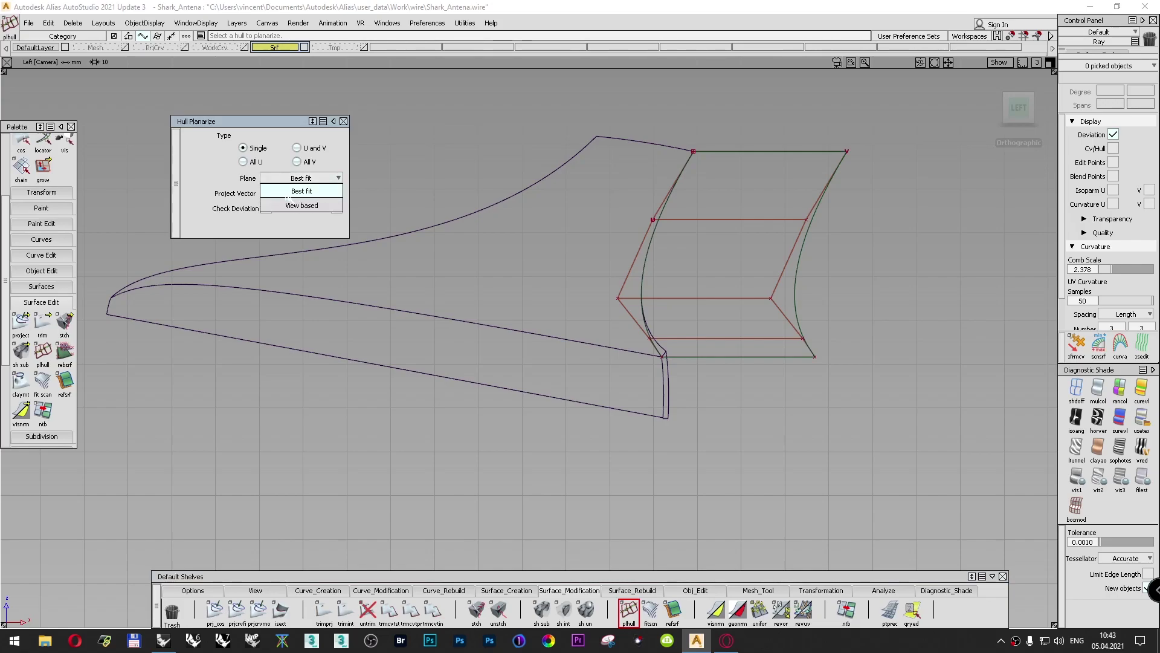
left_click(291, 192)
left_click(300, 178)
left_click(301, 189)
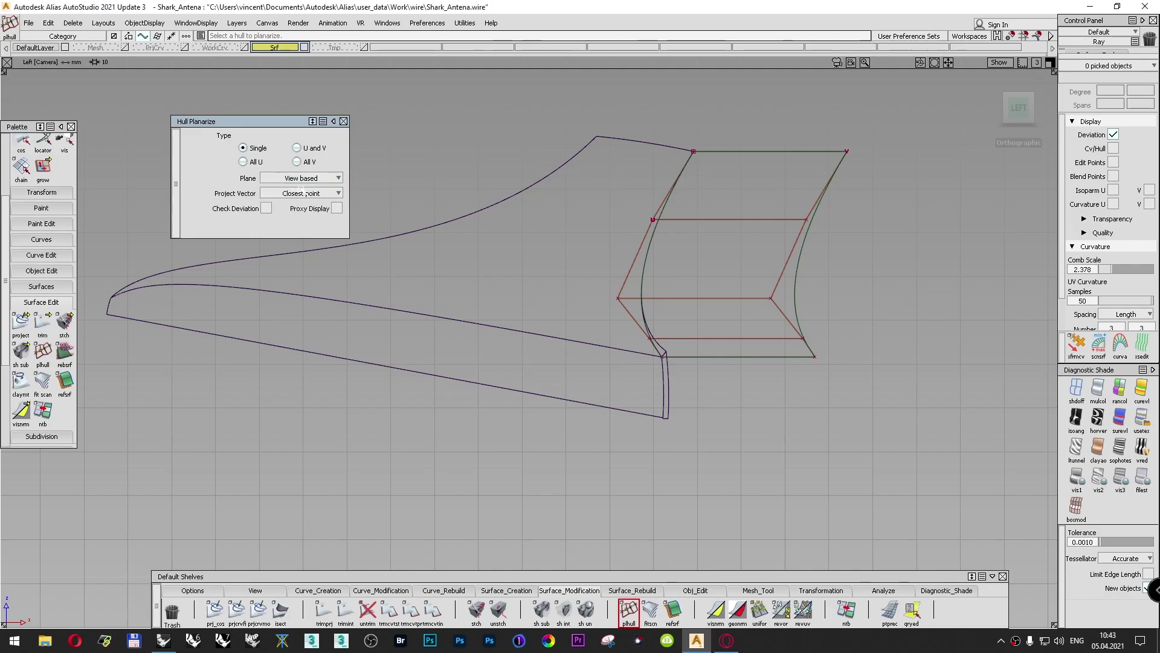
left_click(651, 254)
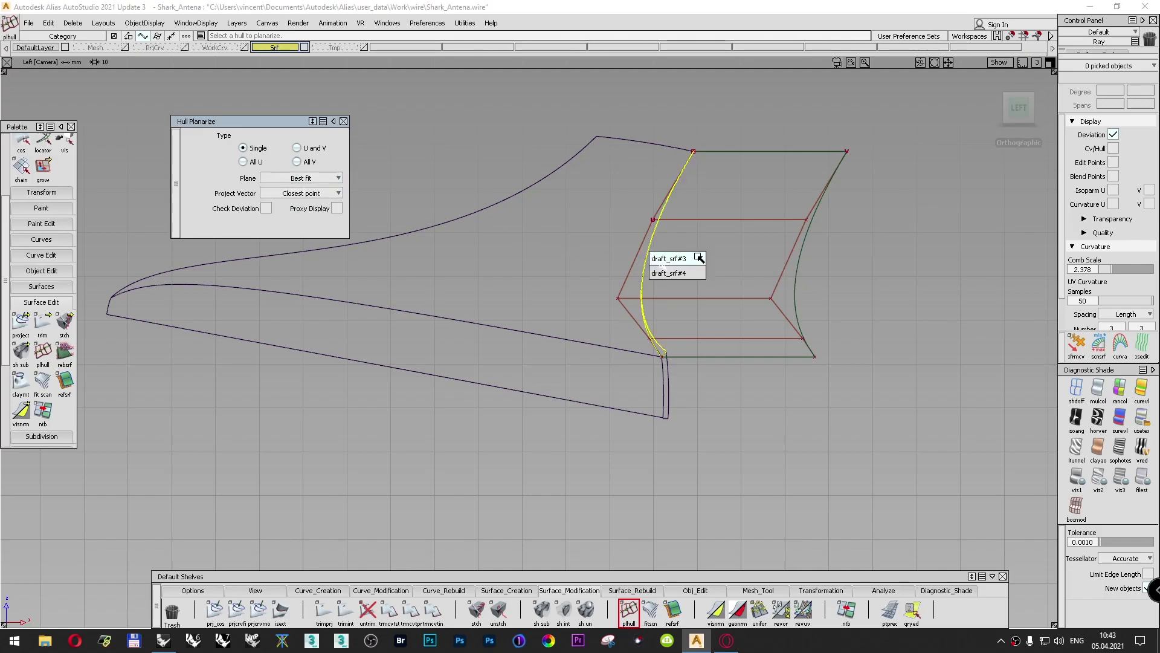